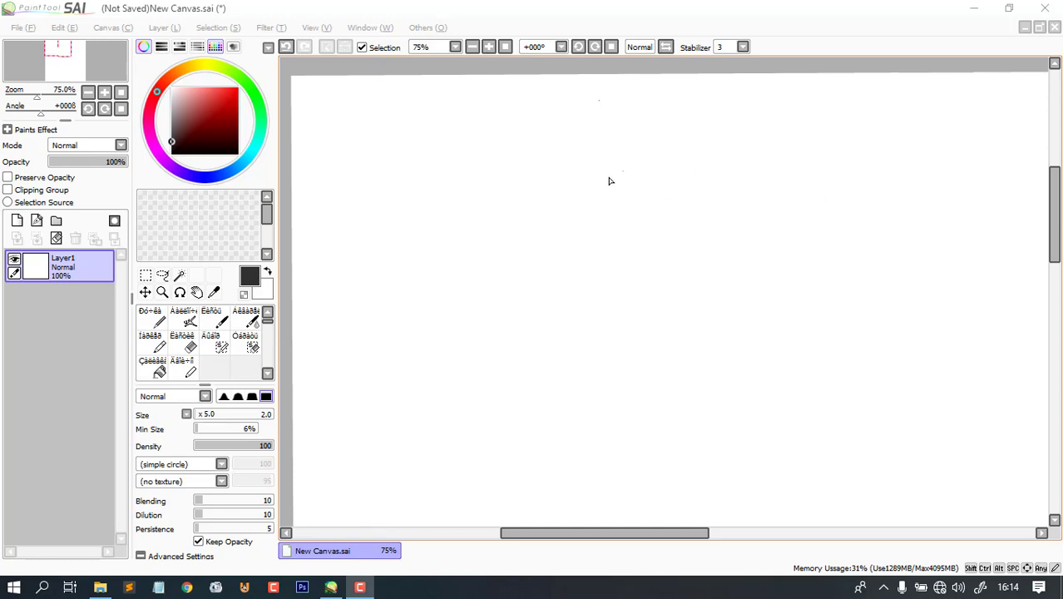
- Undo the latest stray dot on the blank canvas
click(633, 252)
key(ctrl+z)
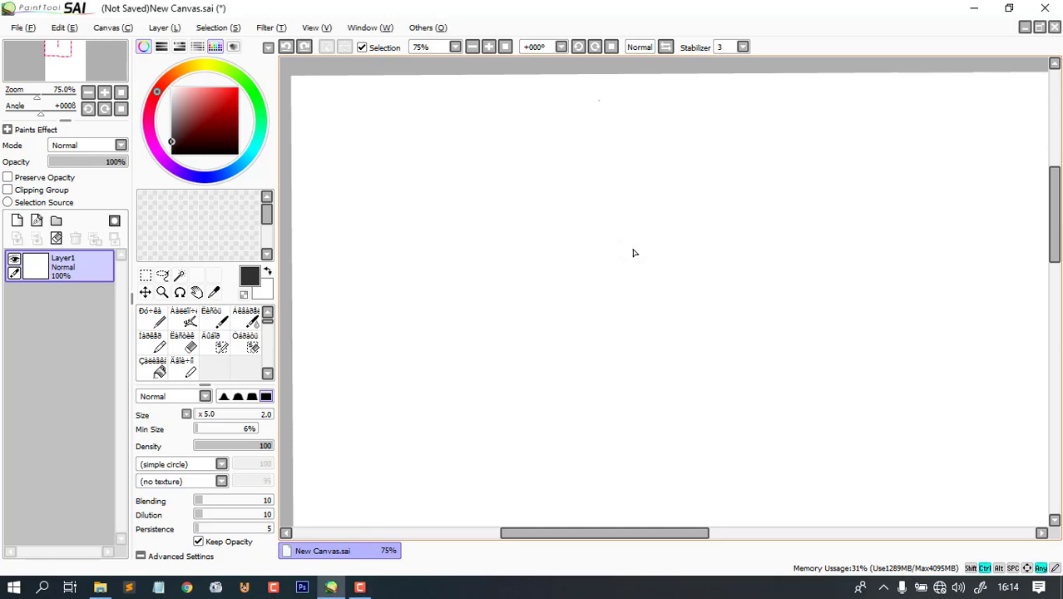
scroll(633, 253, up, 1)
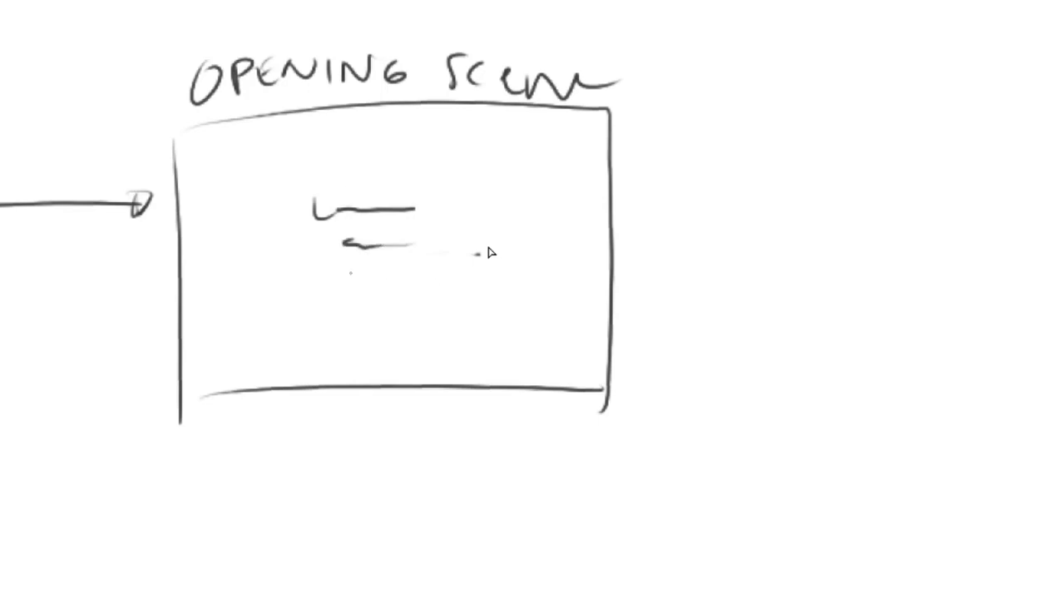
- Add the last placeholder text lines inside the Opening Scene box and reinforce the box's bottom edge
mouse_move(324, 274)
mouse_down()
mouse_move(401, 271)
mouse_move(489, 303)
mouse_up()
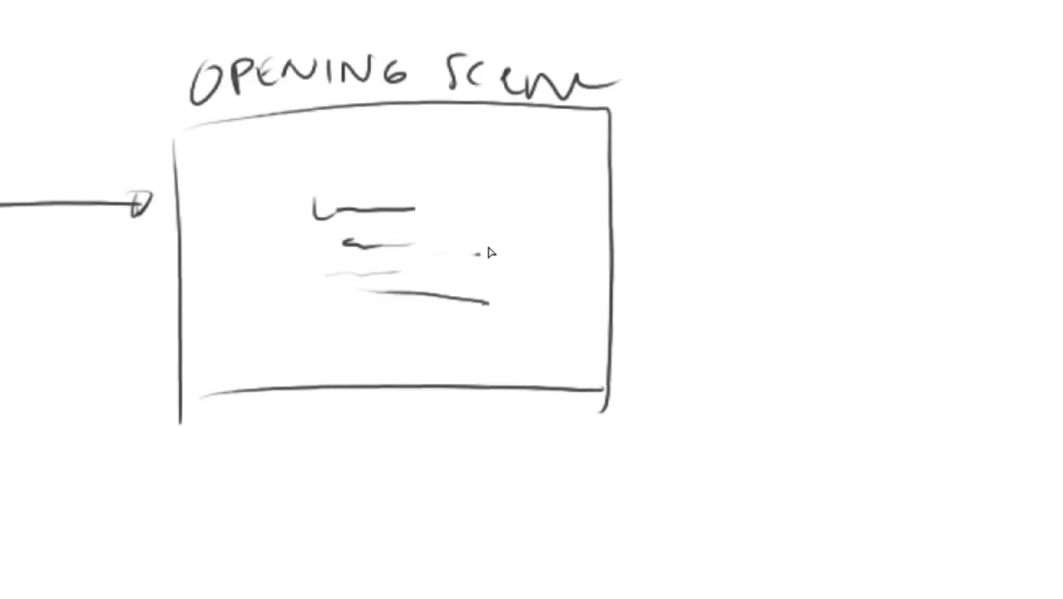
drag(498, 252, 487, 249)
scroll(488, 249, down, 3)
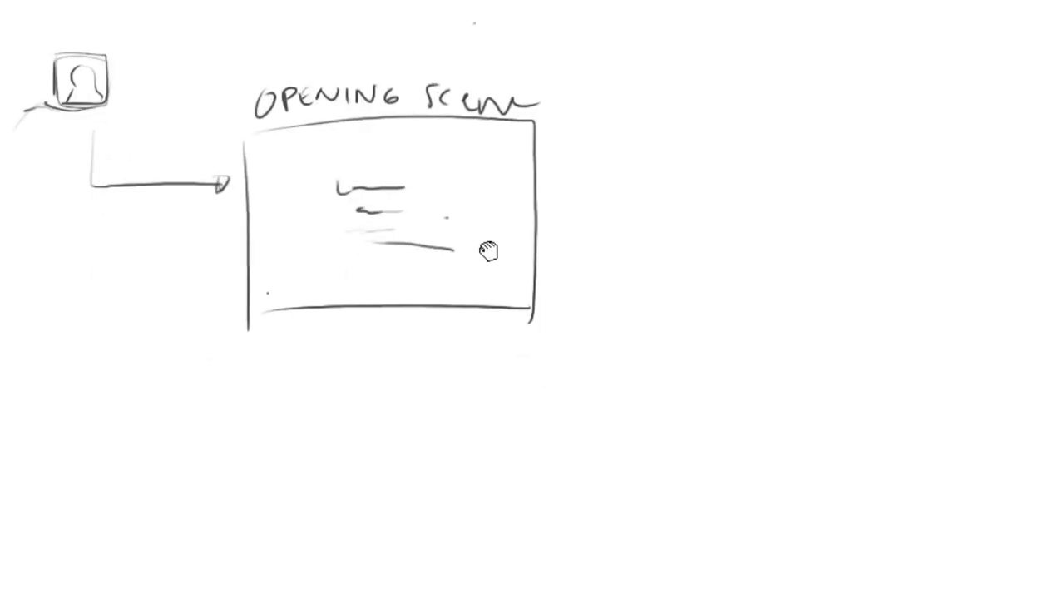
drag(253, 316, 349, 308)
drag(507, 318, 524, 316)
mouse_move(502, 255)
mouse_down()
mouse_move(488, 249)
mouse_move(513, 210)
mouse_move(488, 250)
mouse_up()
scroll(488, 249, down, 1)
scroll(488, 249, up, 1)
- Draw a horizontal connector from the Opening Scene box's right edge, ending in a solid dot
drag(287, 156, 299, 137)
mouse_move(488, 249)
mouse_down()
mouse_move(318, 226)
mouse_move(313, 173)
mouse_move(434, 321)
mouse_up()
scroll(488, 250, up, 1)
drag(488, 250, 465, 269)
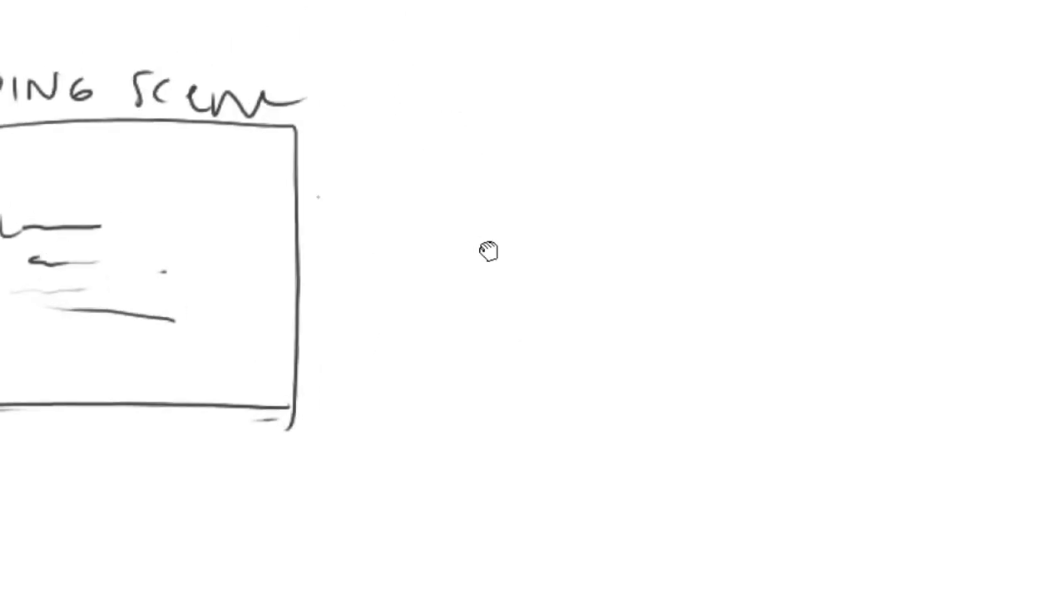
drag(312, 201, 474, 210)
click(502, 167)
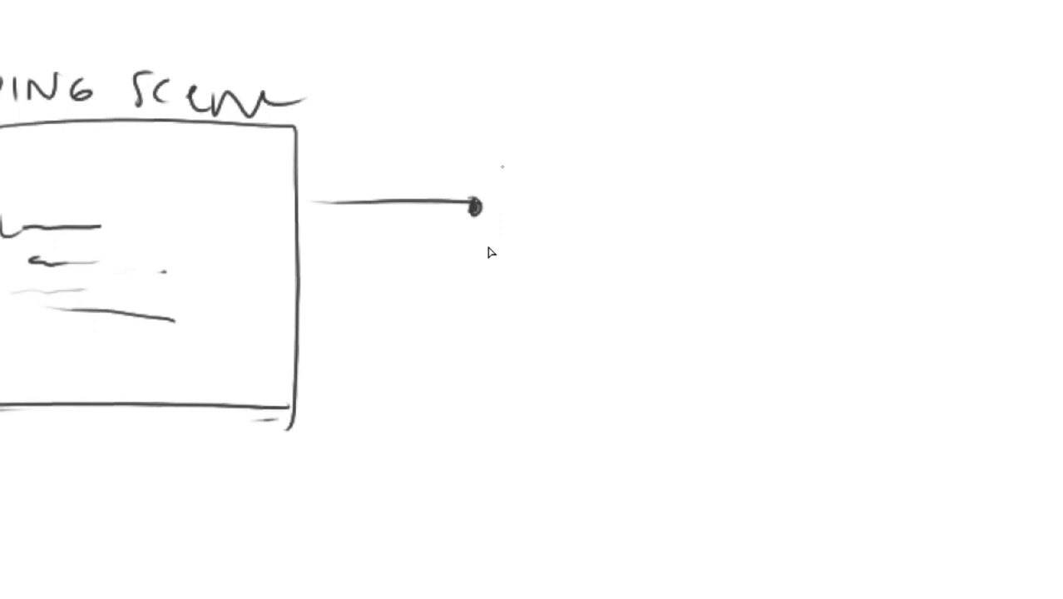
drag(488, 249, 436, 297)
scroll(488, 250, down, 2)
scroll(488, 249, up, 2)
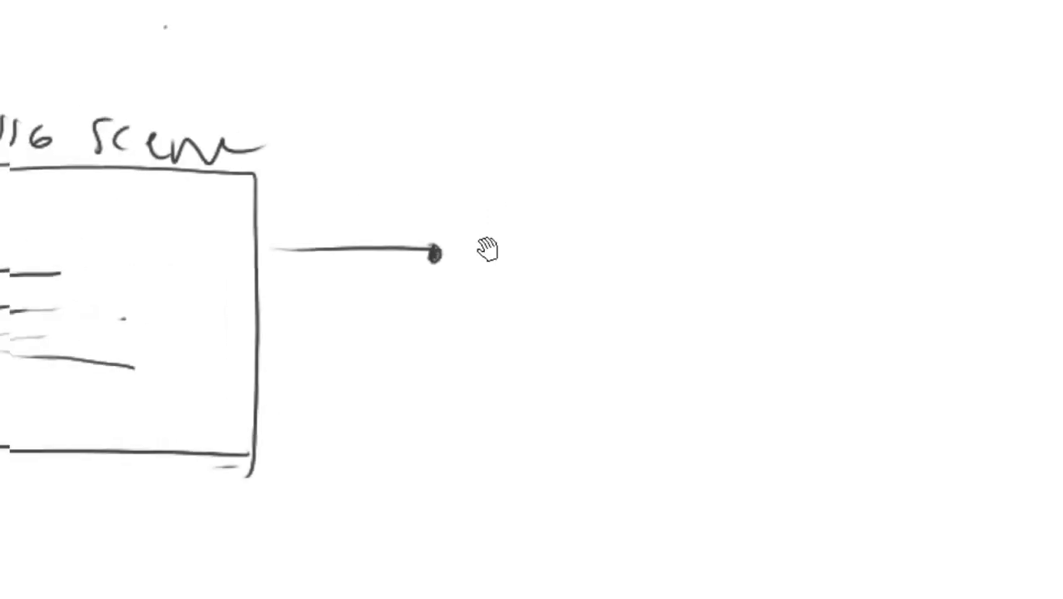
drag(488, 249, 600, 280)
drag(407, 276, 370, 278)
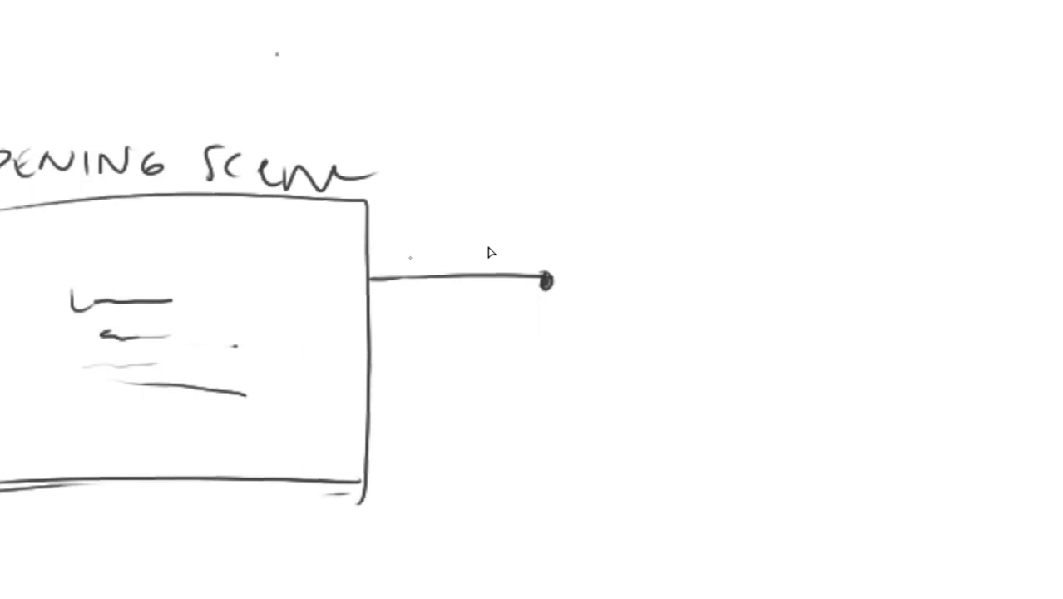
- Draw a box at the connector's end dot, labelled Main Menu, with four placeholder entries inside
drag(488, 250, 478, 226)
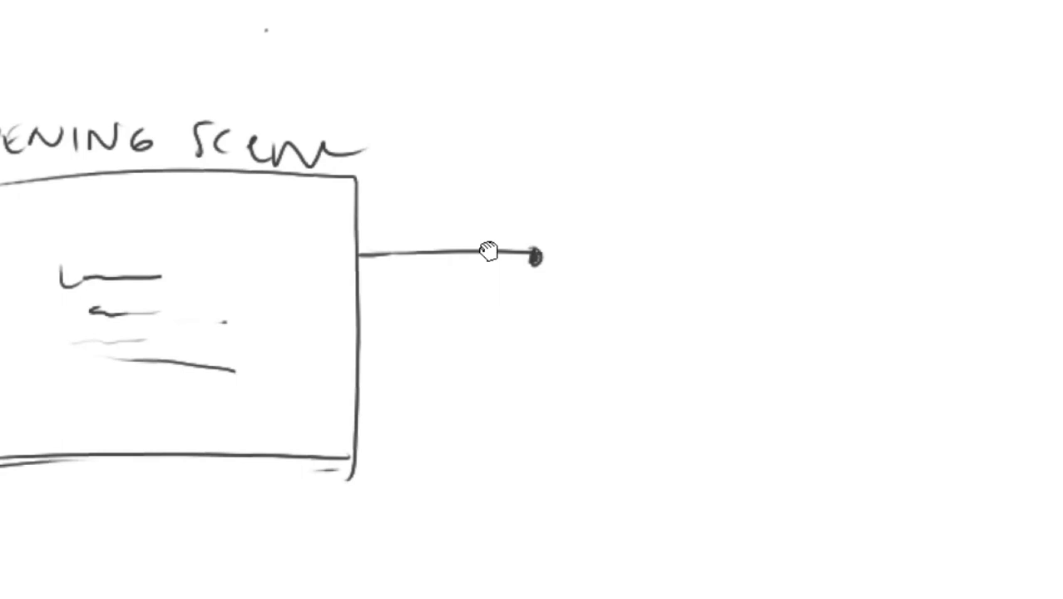
drag(488, 250, 362, 246)
drag(488, 250, 454, 233)
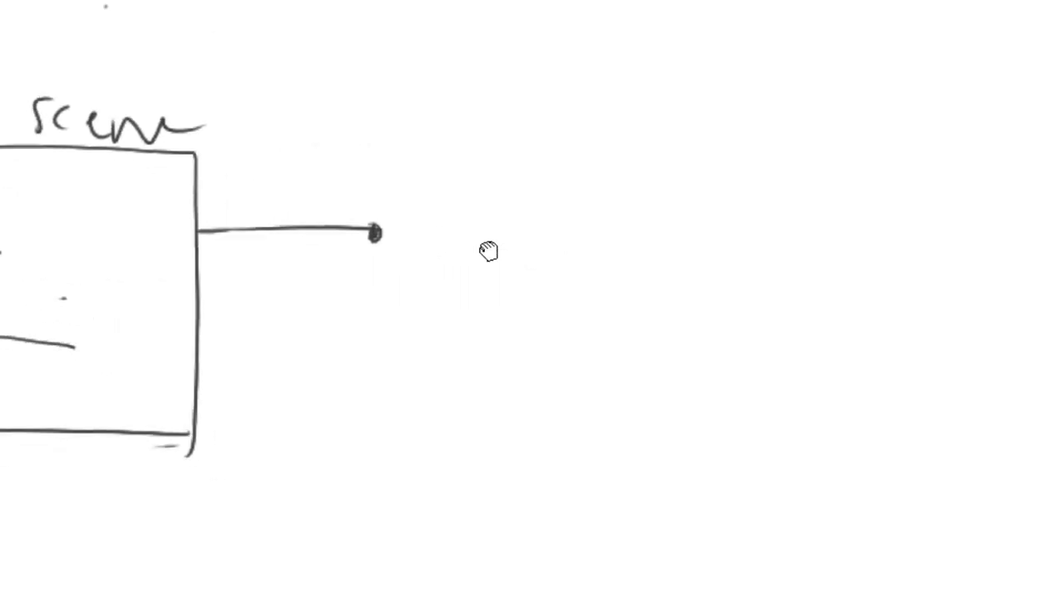
ctrl+scroll(488, 250, down, 2)
ctrl+scroll(489, 251, up, 2)
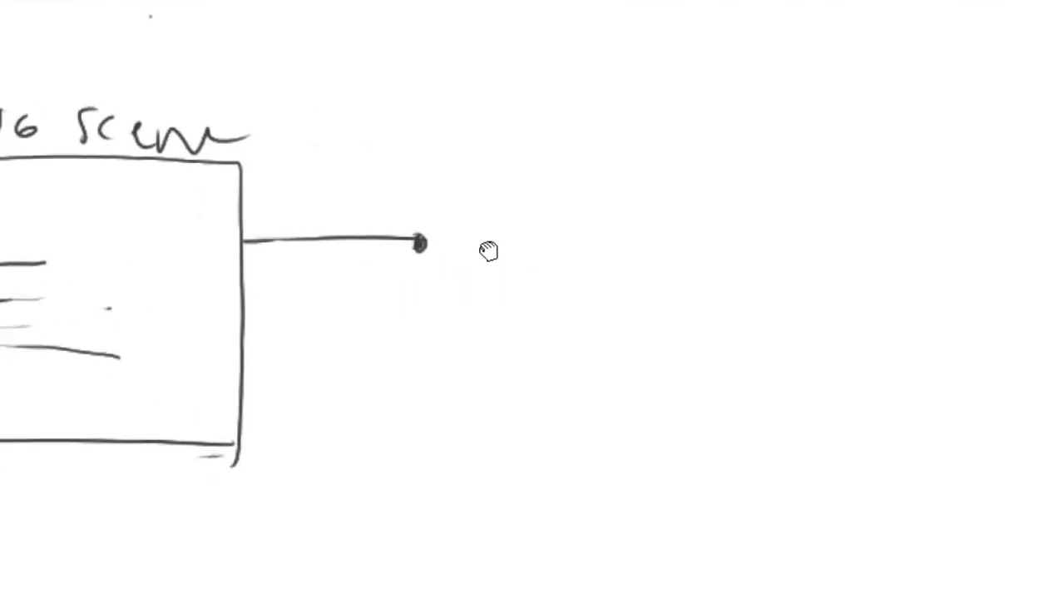
scroll(488, 250, right, 1)
ctrl+scroll(490, 252, down, 2)
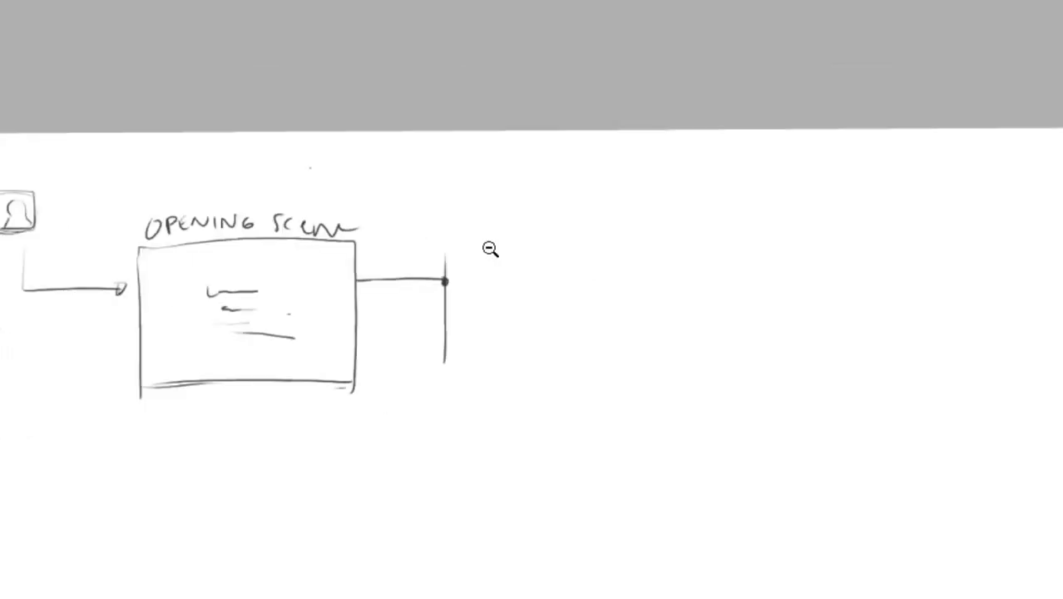
ctrl+scroll(491, 252, up, 2)
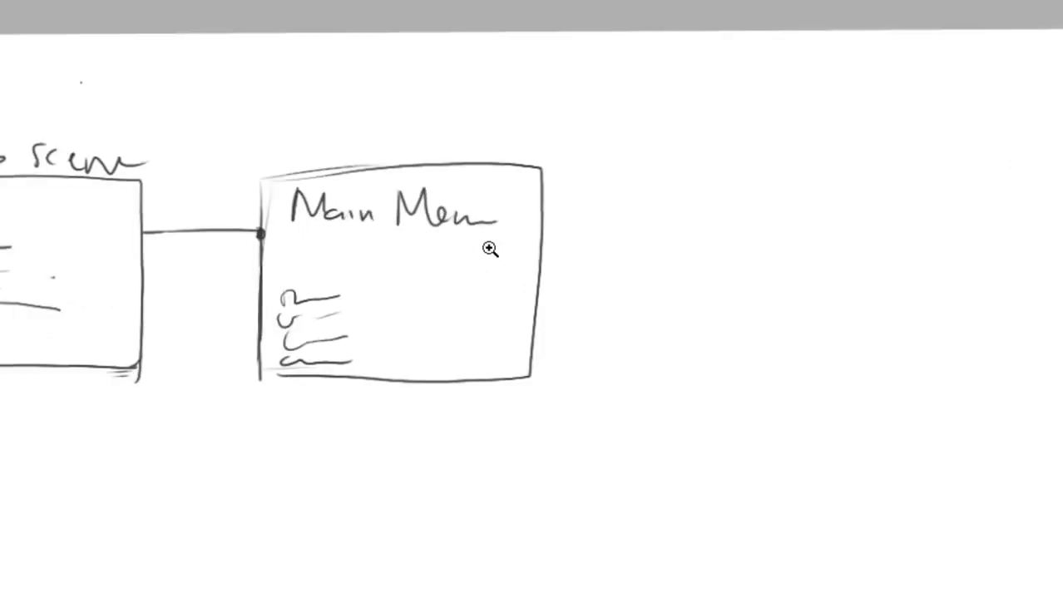
- Draw a second box below the options box at the middle Main Menu arrow and fill it with three placeholder text lines
alt+click(489, 249)
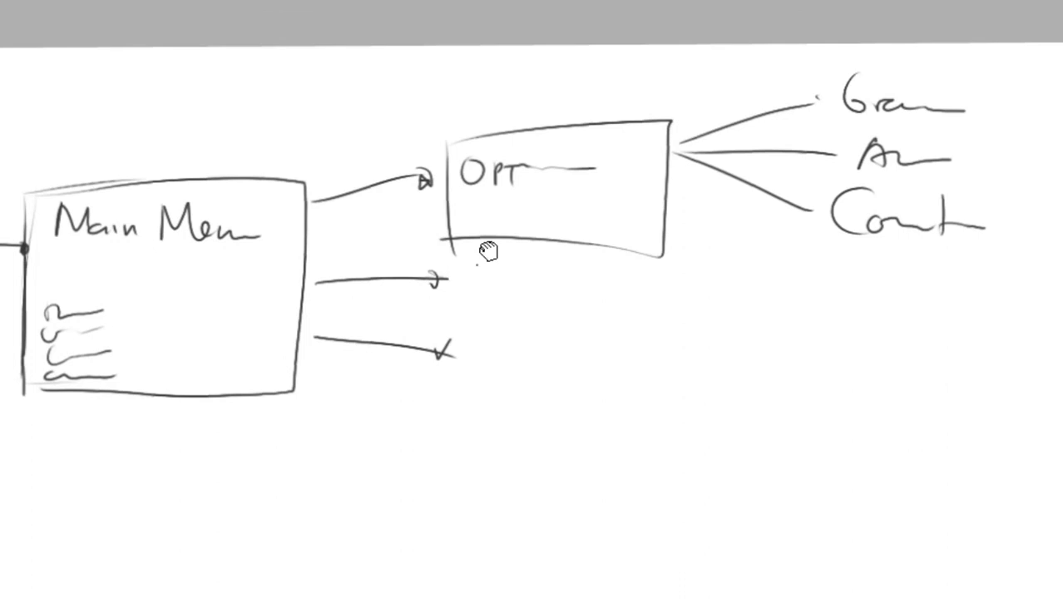
mouse_move(684, 248)
mouse_down()
mouse_move(541, 341)
mouse_move(441, 343)
mouse_up()
drag(486, 283, 598, 275)
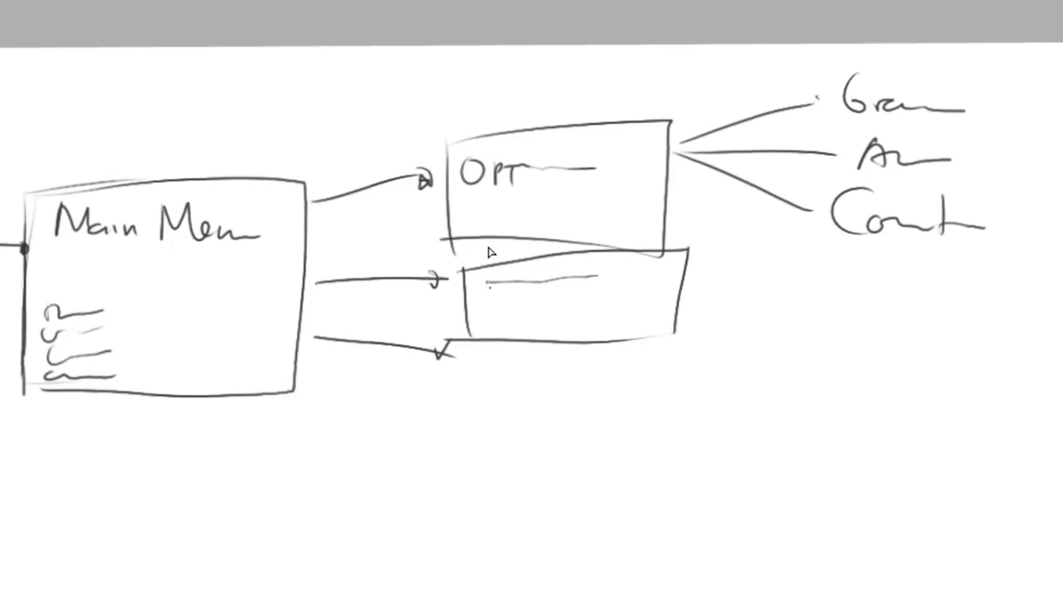
drag(485, 308, 571, 292)
mouse_move(501, 317)
mouse_down()
mouse_move(549, 313)
mouse_move(585, 326)
mouse_up()
mouse_move(489, 249)
mouse_down()
mouse_move(466, 185)
mouse_move(489, 251)
mouse_up()
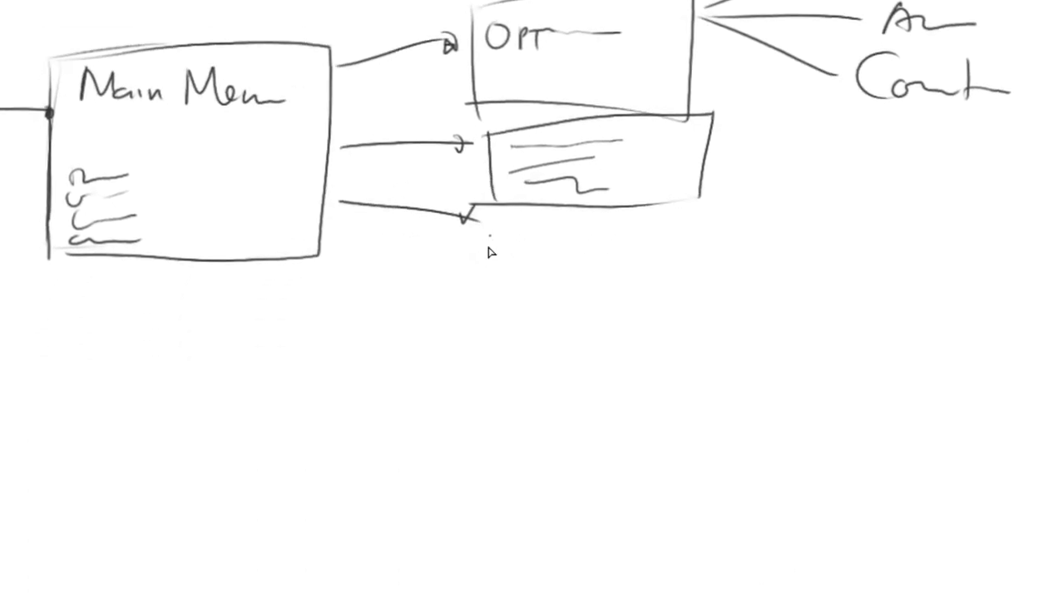
- Write a short handwritten label at the end of the lowest arrow from the Main Menu box
mouse_move(490, 229)
mouse_down()
mouse_move(550, 223)
mouse_move(561, 236)
mouse_up()
drag(565, 228, 577, 236)
drag(488, 251, 459, 343)
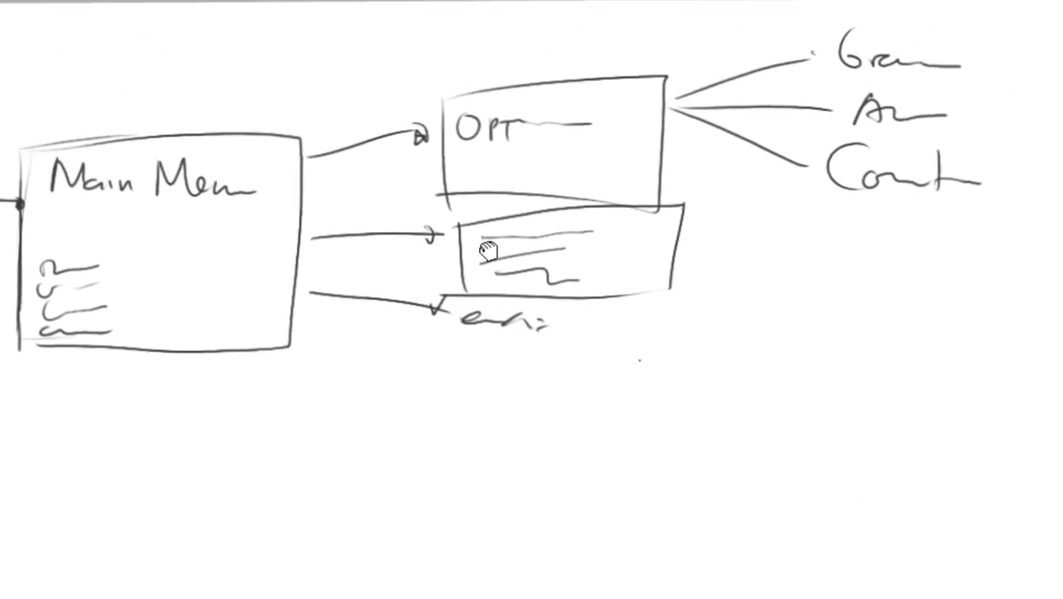
- Examine the diagram's flow from the player icon through the Opening Scene box to the Main Menu and its branches
drag(488, 252, 765, 169)
alt+click(489, 249)
click(489, 248)
drag(496, 184, 642, 258)
alt+click(489, 249)
alt+click(489, 249)
drag(488, 252, 506, 301)
drag(488, 251, 481, 181)
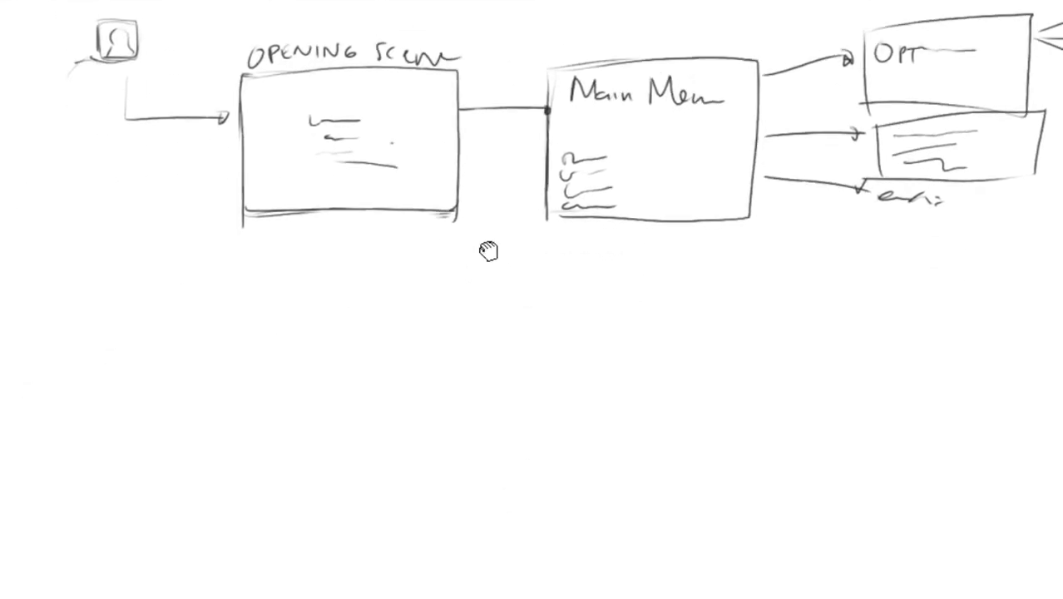
drag(488, 251, 318, 277)
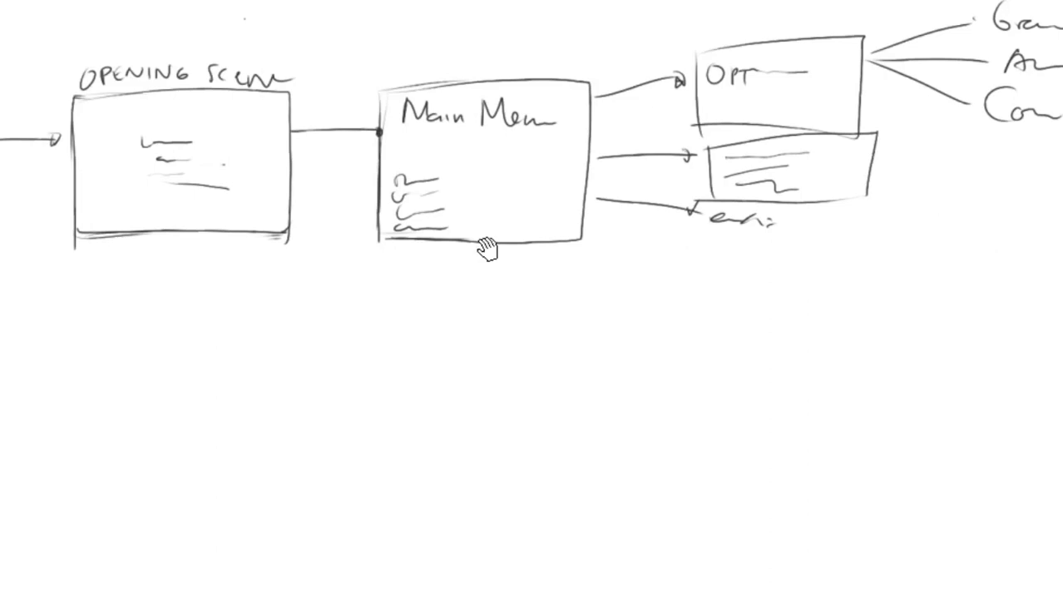
- Draw frames around the three option categories and add short entry lines below the title in the options box
drag(488, 251, 251, 322)
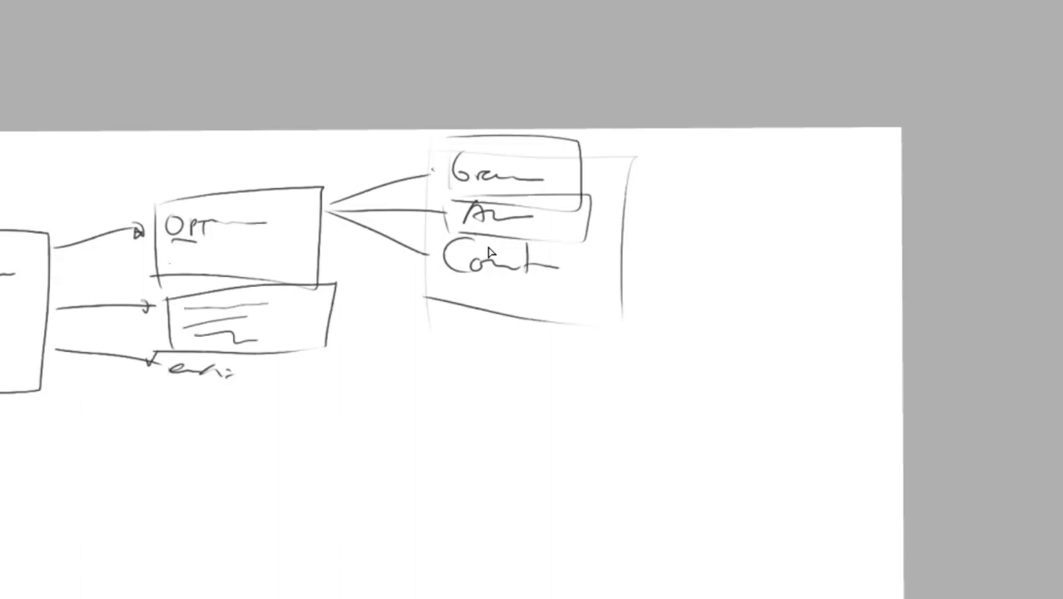
drag(171, 264, 193, 263)
drag(489, 251, 431, 287)
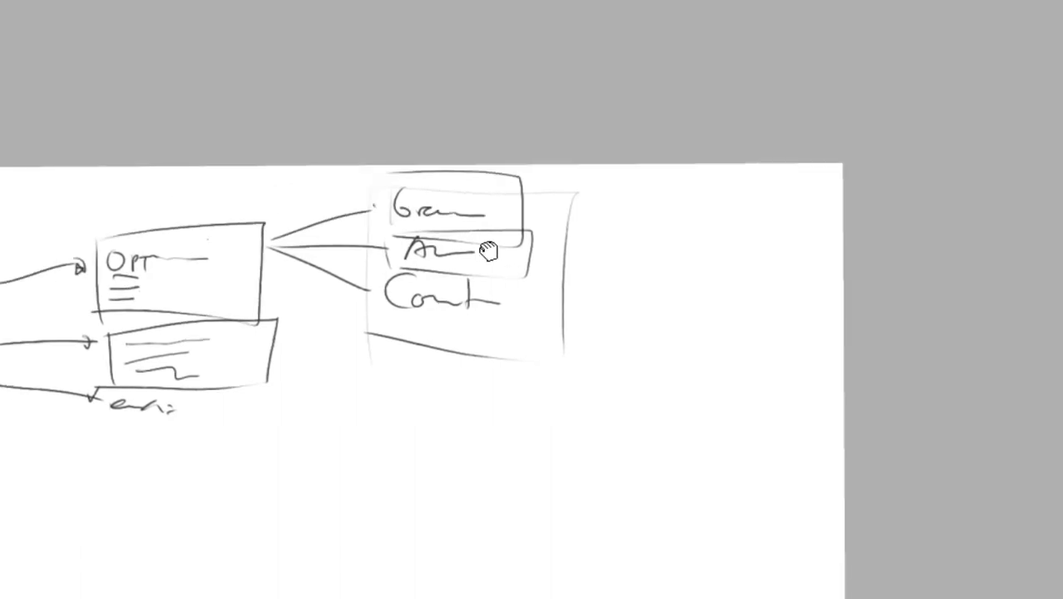
drag(399, 176, 398, 228)
mouse_move(392, 177)
mouse_down()
mouse_move(524, 172)
mouse_move(521, 225)
mouse_up()
- Write a larger handwritten Play label over the first entry in the Main Menu box
mouse_move(407, 234)
mouse_down()
mouse_move(523, 232)
mouse_move(671, 204)
mouse_move(1039, 45)
mouse_up()
drag(488, 251, 572, 179)
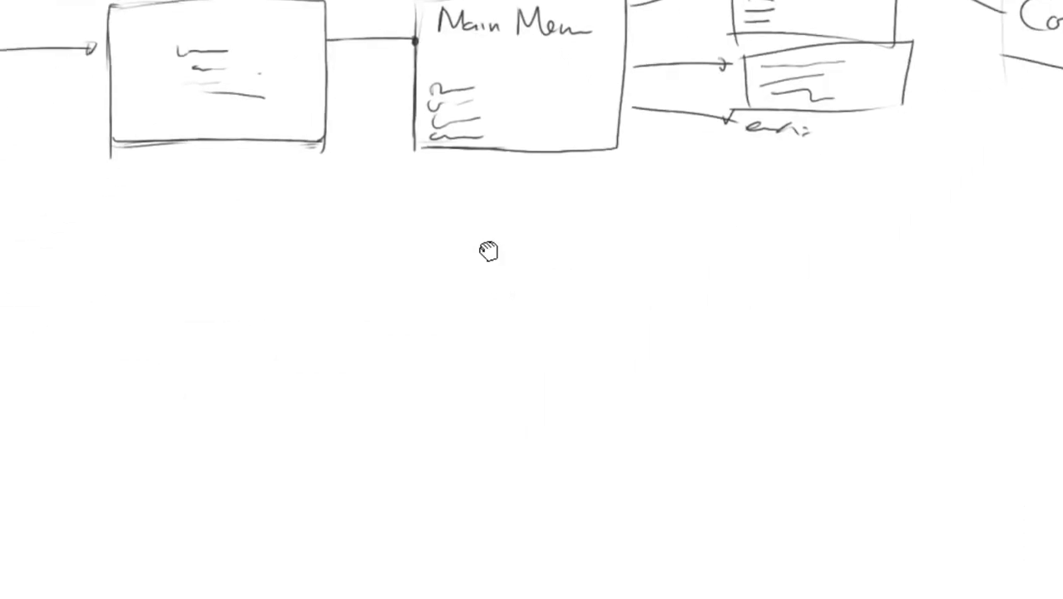
mouse_move(488, 251)
mouse_down()
mouse_move(439, 330)
mouse_move(529, 299)
mouse_move(549, 261)
mouse_up()
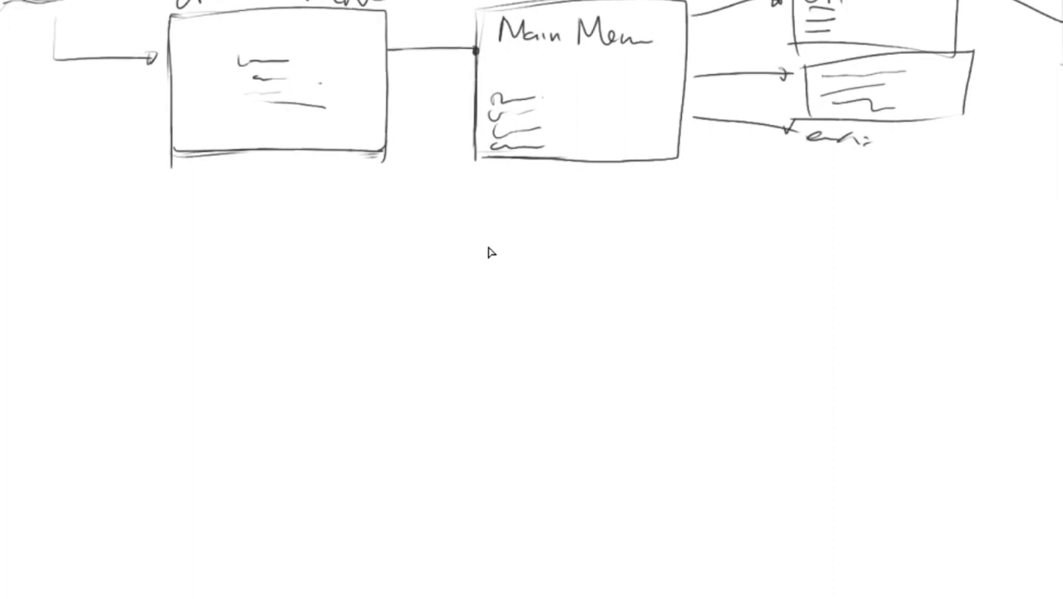
mouse_move(489, 81)
mouse_down()
mouse_move(488, 103)
mouse_move(491, 87)
mouse_up()
mouse_move(502, 93)
mouse_down()
mouse_move(519, 93)
mouse_move(515, 105)
mouse_up()
mouse_move(532, 87)
mouse_down()
mouse_move(537, 100)
mouse_move(570, 96)
mouse_up()
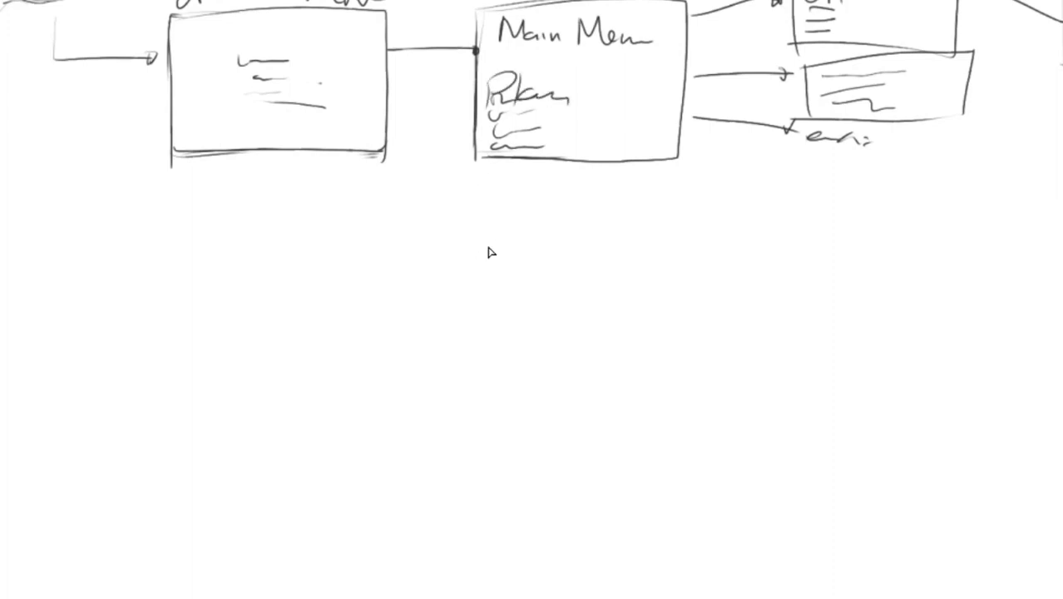
- Draw an arrow running down and then left from the bottom of the Main Menu box, and label it Play
drag(490, 251, 518, 228)
mouse_move(521, 135)
mouse_down()
mouse_move(514, 207)
mouse_move(448, 208)
mouse_up()
drag(461, 198, 461, 217)
mouse_move(533, 173)
mouse_down()
mouse_move(532, 207)
mouse_move(545, 193)
mouse_up()
mouse_move(551, 173)
mouse_down()
mouse_move(552, 208)
mouse_move(570, 205)
mouse_up()
drag(569, 205, 611, 208)
- Draw a rectangular scene box with thickened edges at the head of the Play arrow, below the Opening Scene box
drag(327, 279, 489, 252)
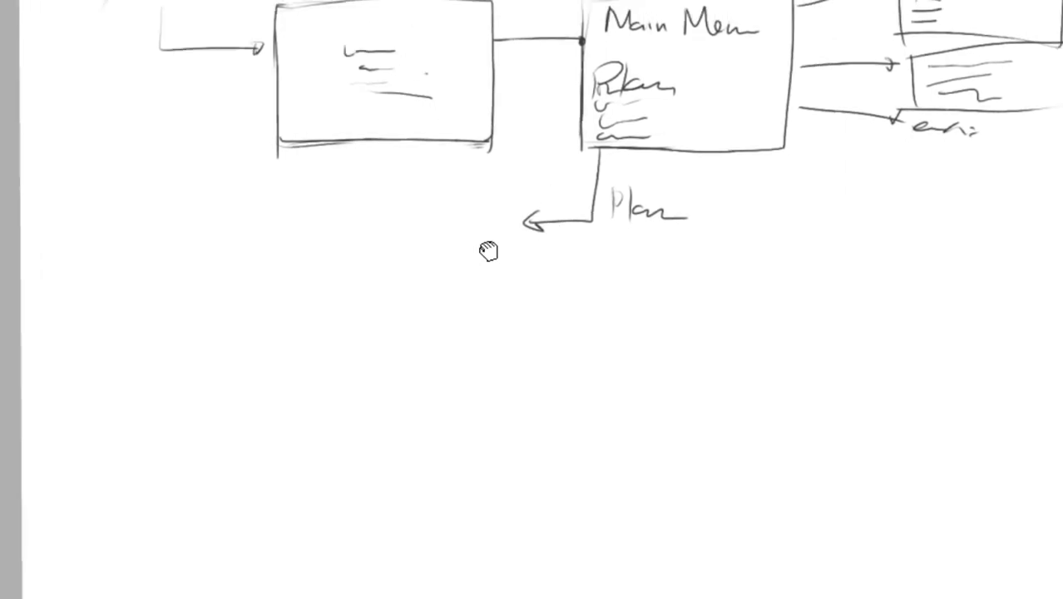
mouse_move(324, 201)
mouse_down()
mouse_move(353, 200)
mouse_move(521, 331)
mouse_move(326, 238)
mouse_move(484, 338)
mouse_up()
mouse_move(529, 208)
mouse_down()
mouse_move(516, 346)
mouse_move(348, 339)
mouse_up()
drag(326, 202, 333, 342)
mouse_move(369, 200)
mouse_down()
mouse_move(538, 194)
mouse_move(517, 336)
mouse_up()
drag(518, 336, 402, 335)
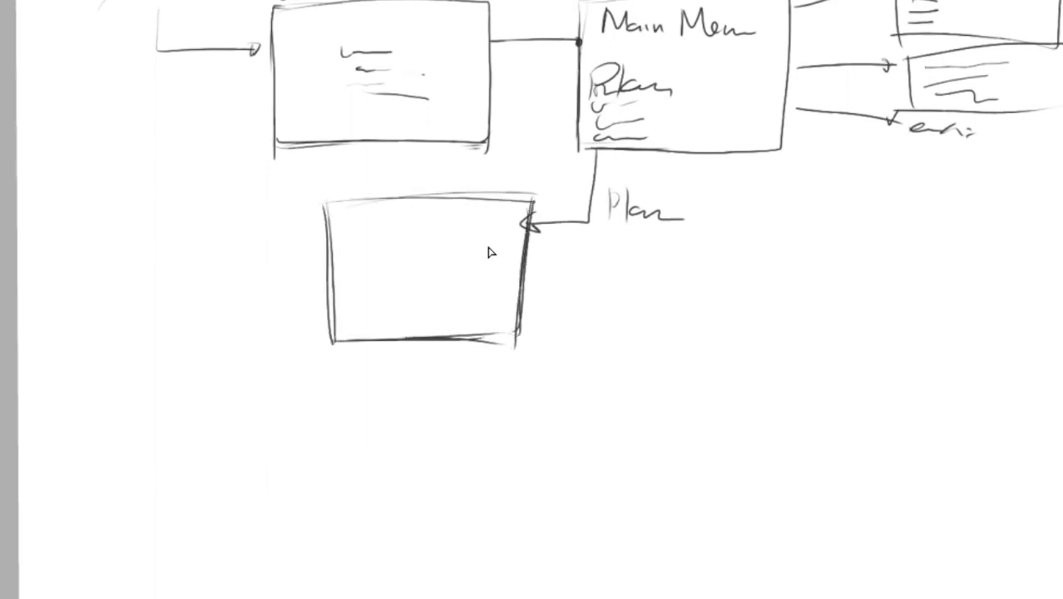
scroll(490, 250, up, 2)
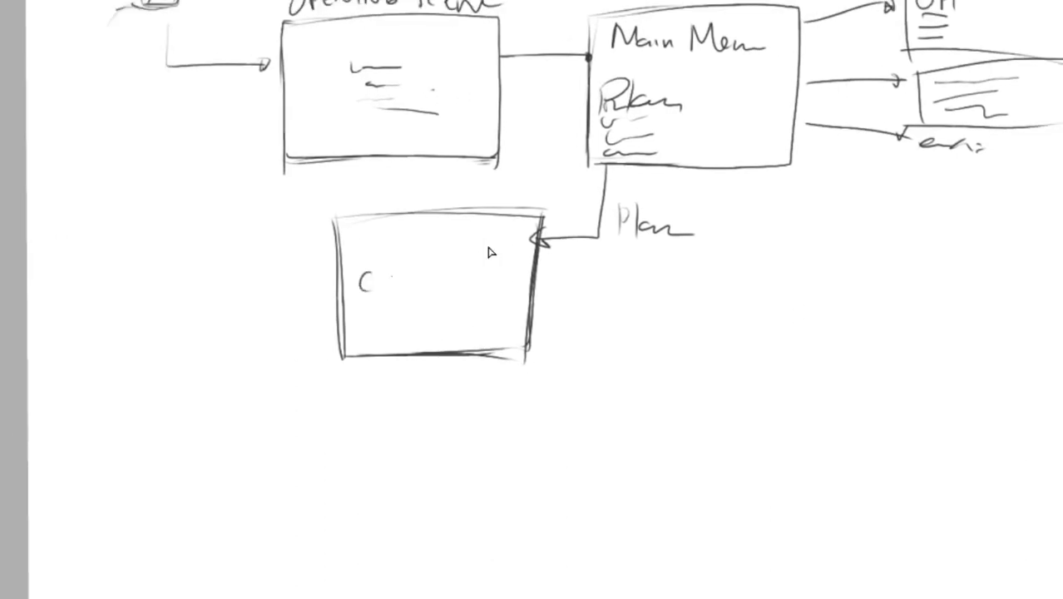
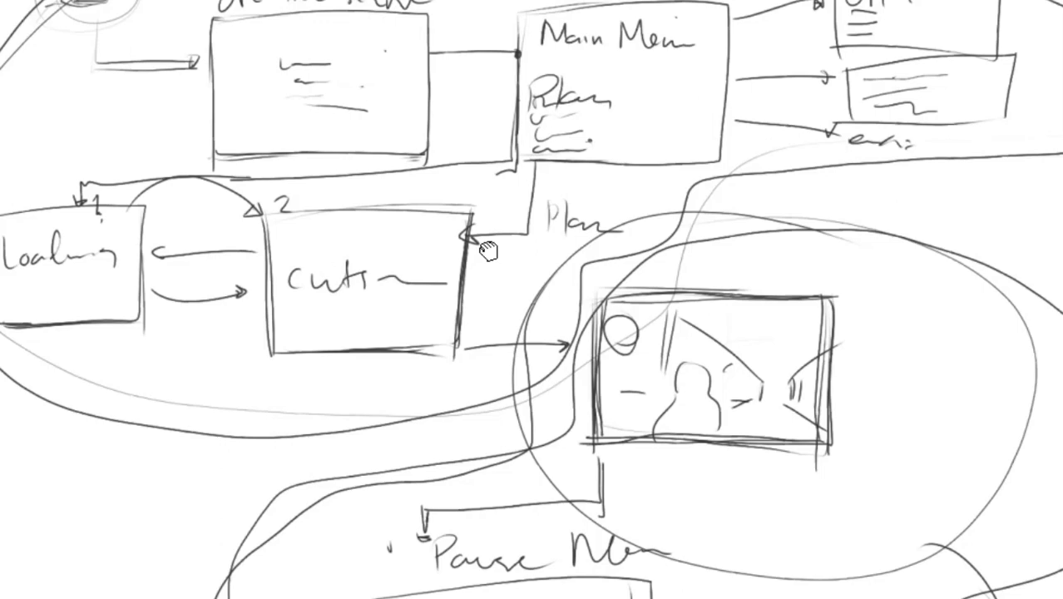
- Draw a long curved arrow from the cutscene box around the Pause Menu to the box labelled 2 Game
mouse_move(487, 250)
mouse_down()
mouse_move(489, 234)
mouse_move(489, 251)
mouse_up()
alt+click(488, 250)
mouse_move(292, 79)
mouse_down()
mouse_move(203, 211)
mouse_move(252, 411)
mouse_move(524, 435)
mouse_up()
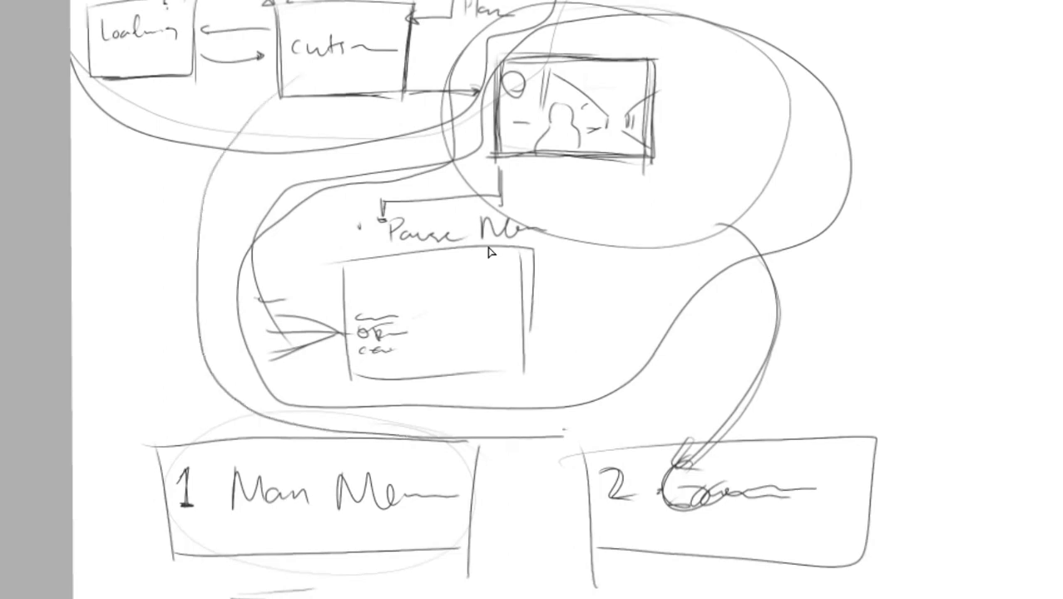
drag(489, 251, 491, 311)
mouse_move(283, 153)
mouse_down()
mouse_move(186, 318)
mouse_move(246, 459)
mouse_up()
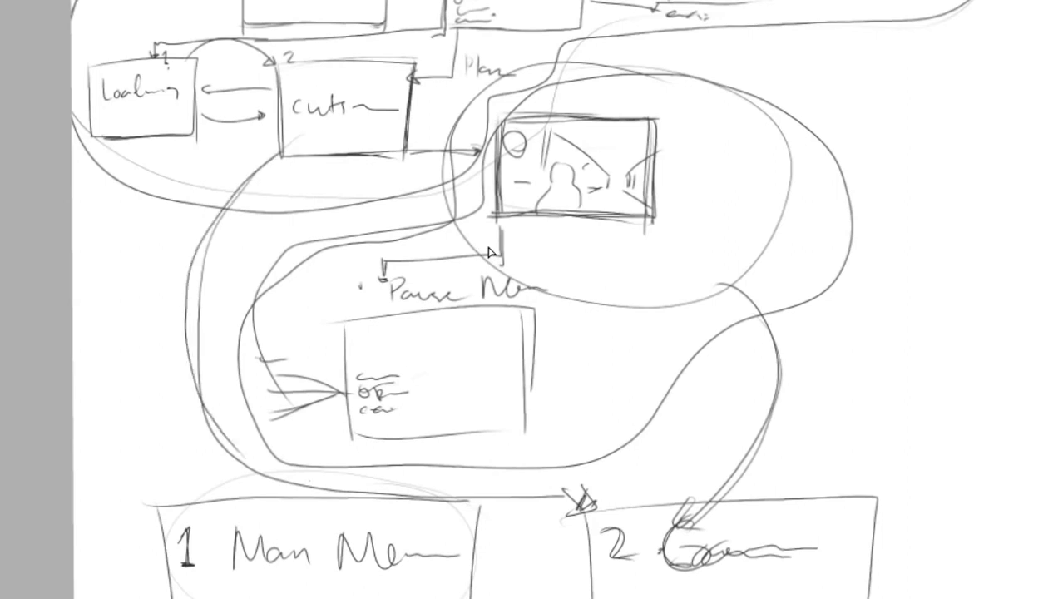
- Examine the Pause Menu area and the numbered Main Menu and Game boxes in the overall diagram
mouse_move(491, 251)
mouse_down()
mouse_move(442, 196)
mouse_move(461, 147)
mouse_move(501, 202)
mouse_up()
mouse_move(487, 249)
mouse_down()
mouse_move(476, 295)
mouse_move(488, 243)
mouse_move(459, 187)
mouse_move(436, 171)
mouse_up()
ctrl+click(490, 248)
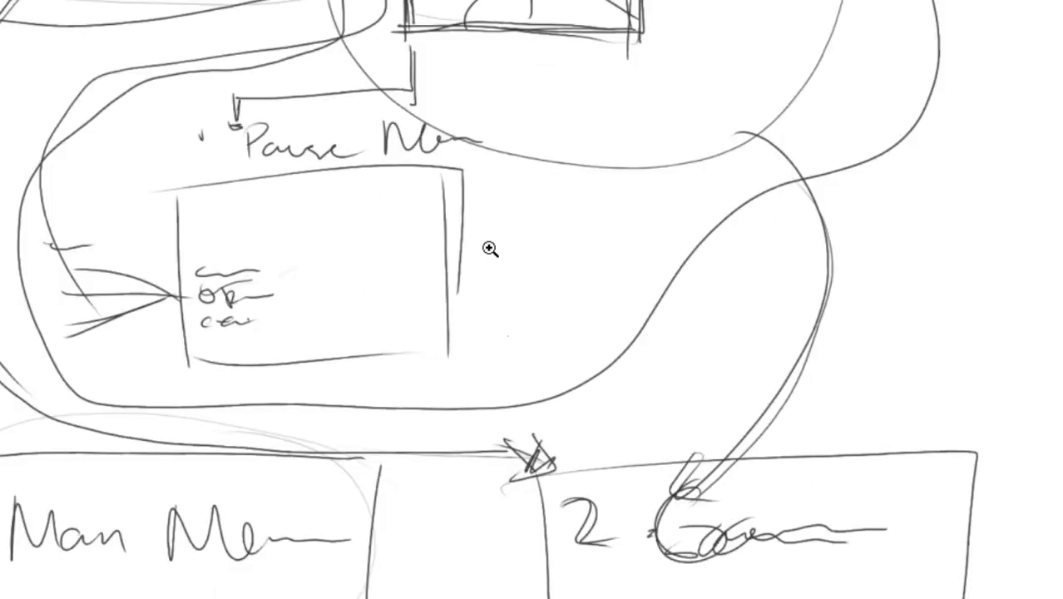
alt+click(489, 248)
alt+click(489, 248)
ctrl+click(489, 248)
drag(489, 250, 480, 177)
alt+click(489, 249)
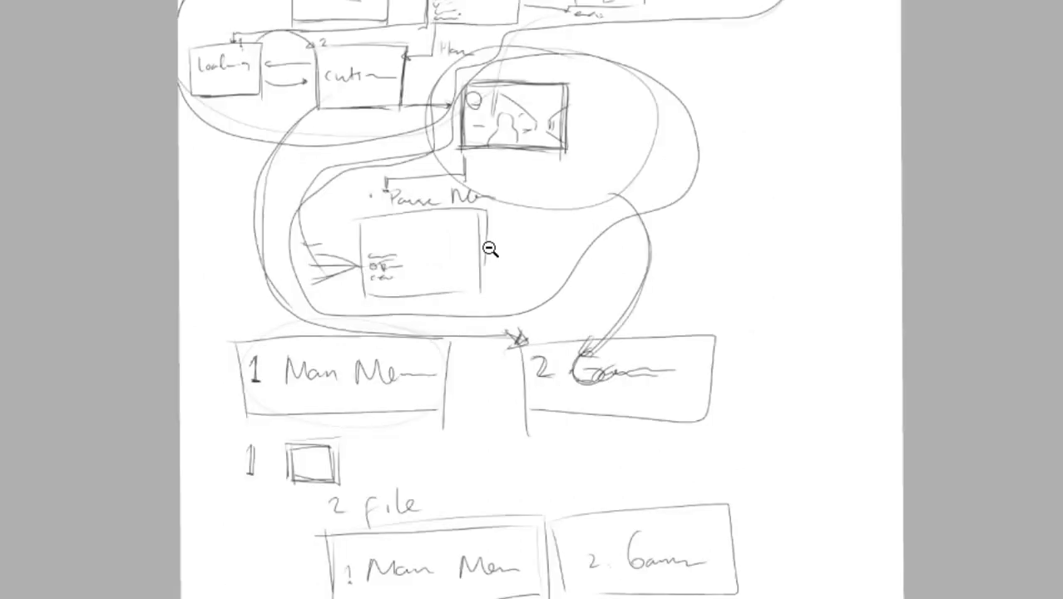
drag(505, 341, 487, 249)
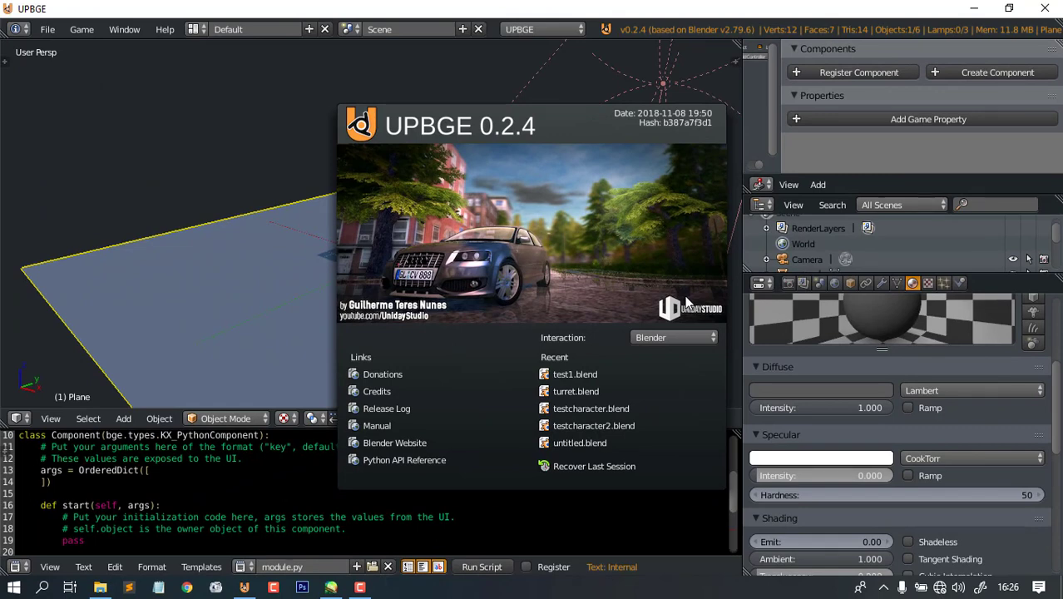
- Open the recent file test1.blend in UPBGE and enlarge the 3D view downwards over the logic editor
click(591, 371)
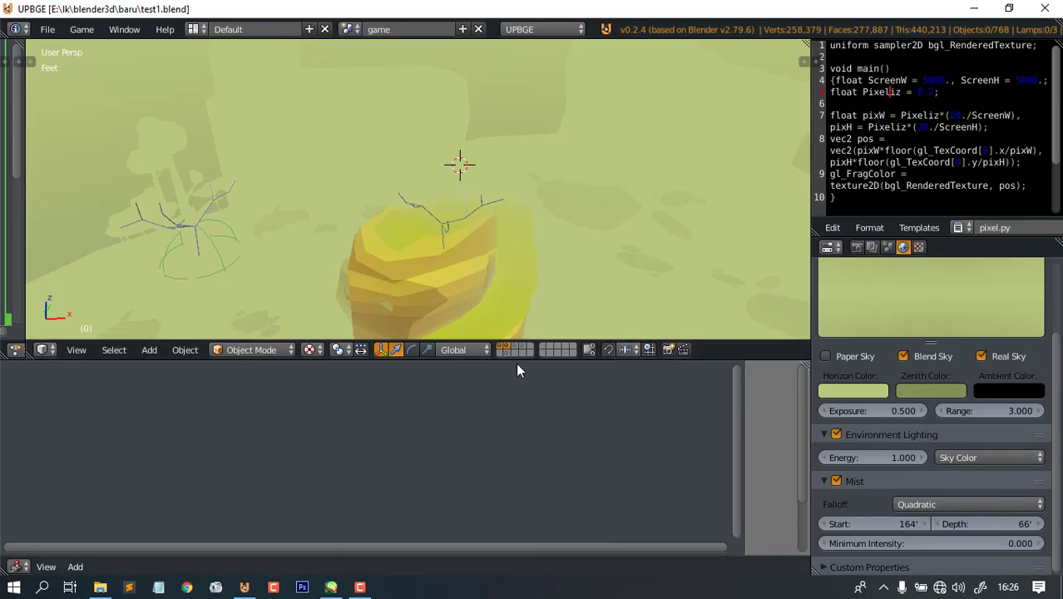
drag(518, 362, 466, 534)
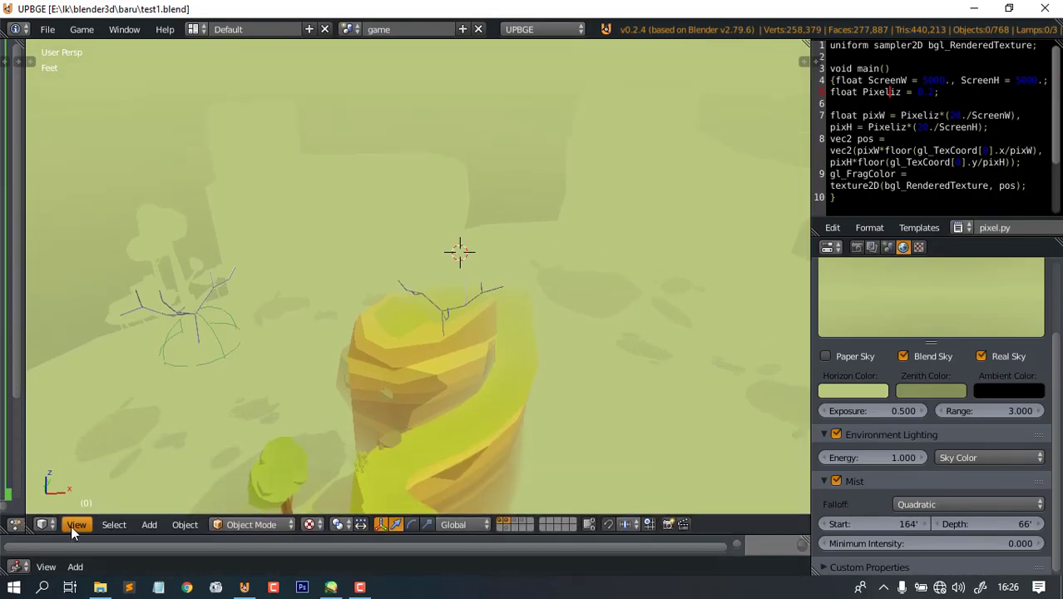
- Show the forest scene through the active camera and frame the camera border in the 3D view
click(75, 525)
mouse_move(196, 379)
click(440, 378)
middle_drag(441, 381, 455, 146)
key(KP_0)
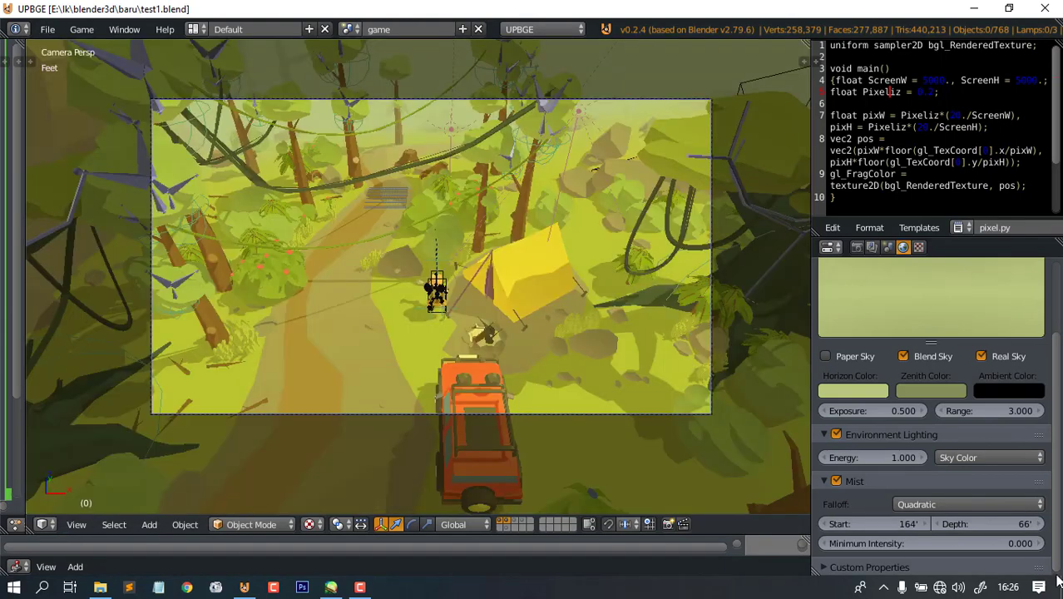
scroll(507, 367, down, 4)
scroll(517, 342, up, 7)
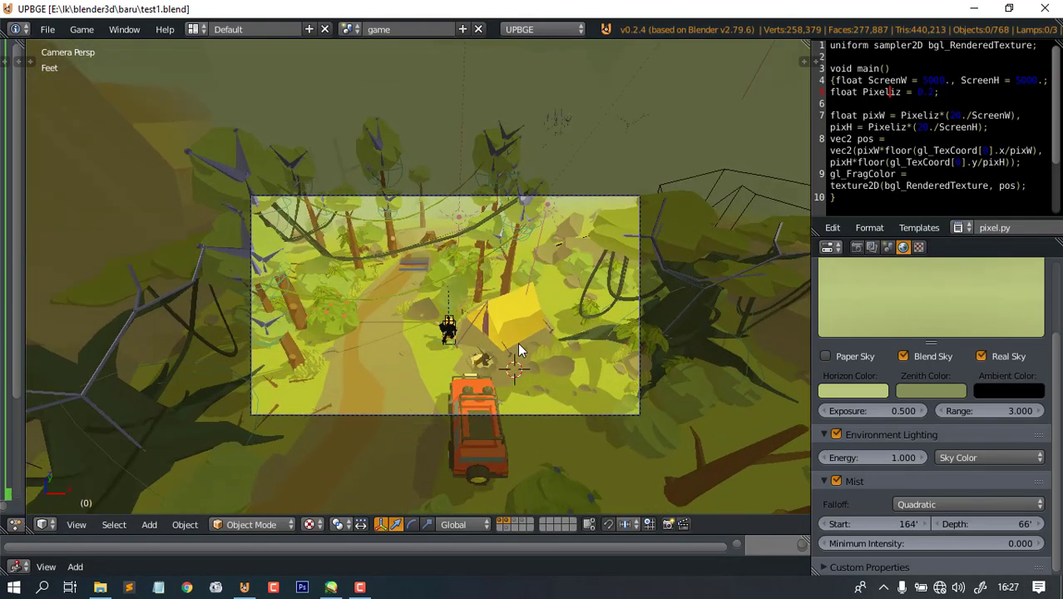
shift+middle_drag(518, 303, 467, 320)
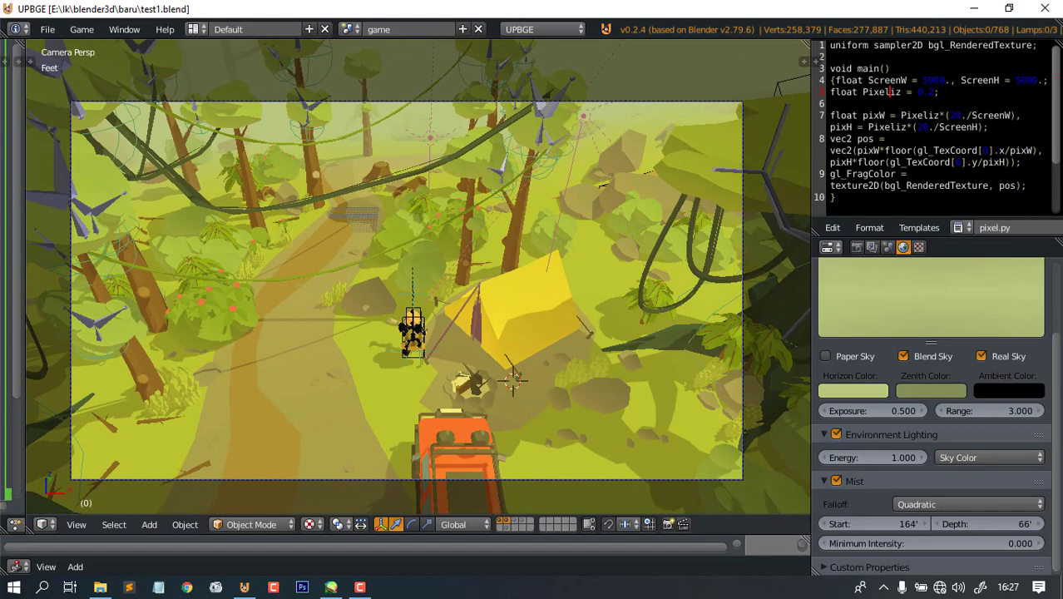
- Test-play the game in the embedded preview and fullscreen, running the character past the tent to the grassy clearing, and quit
key(p)
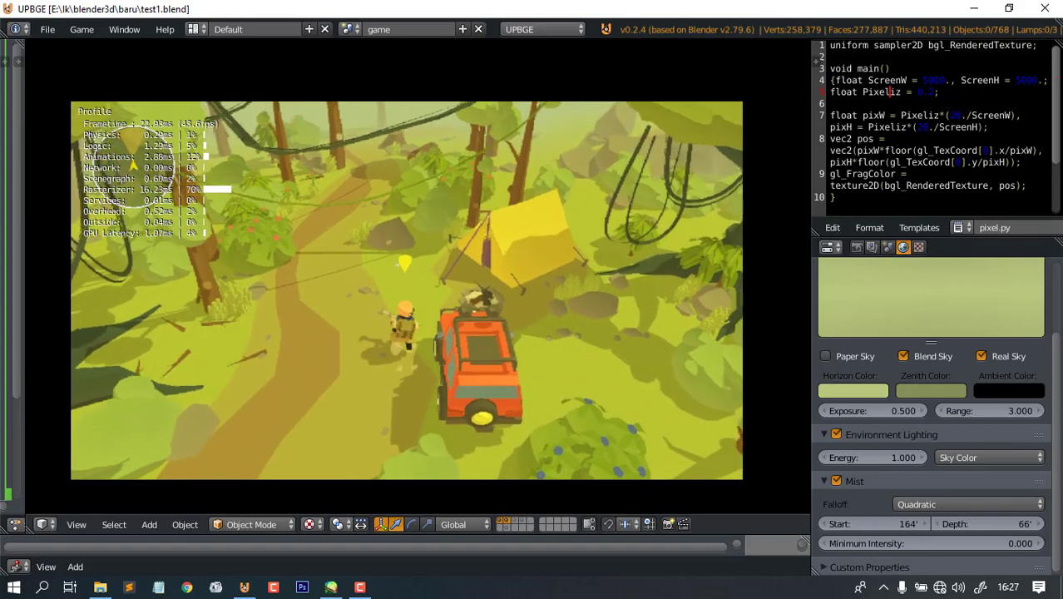
key(Escape)
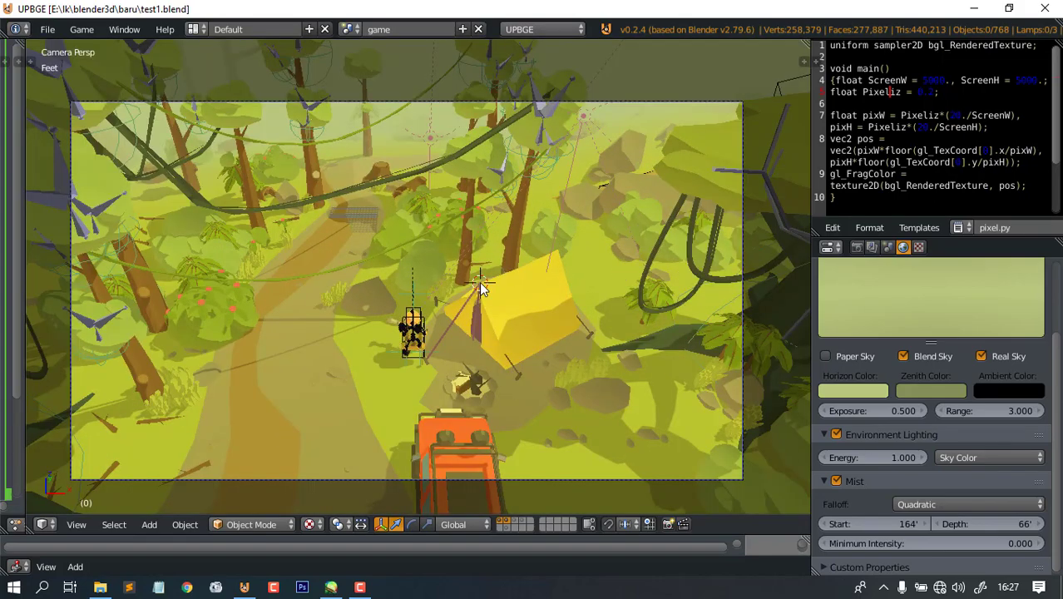
key(shift+p)
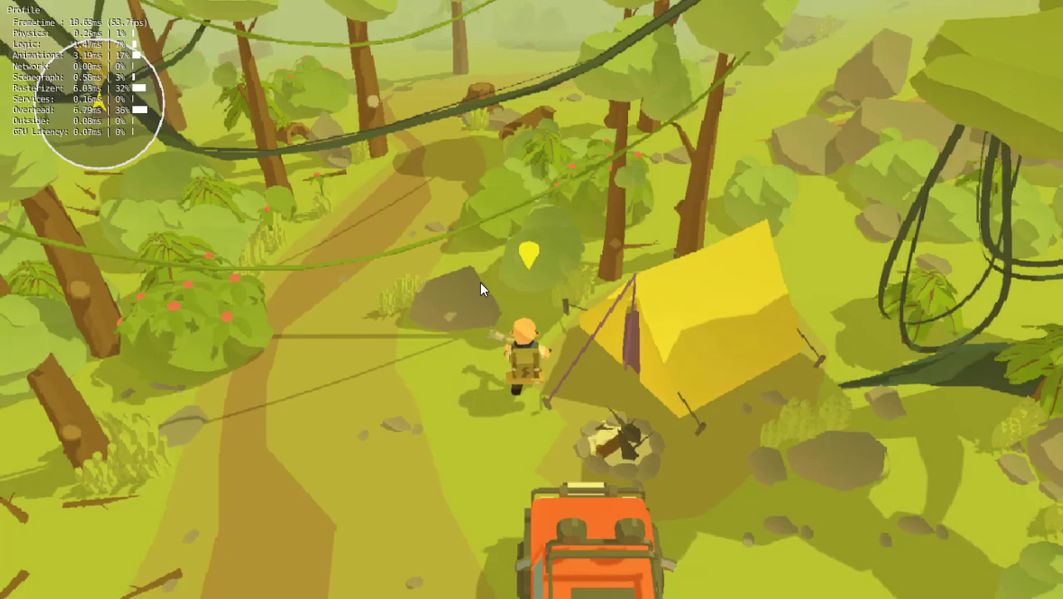
key(w)
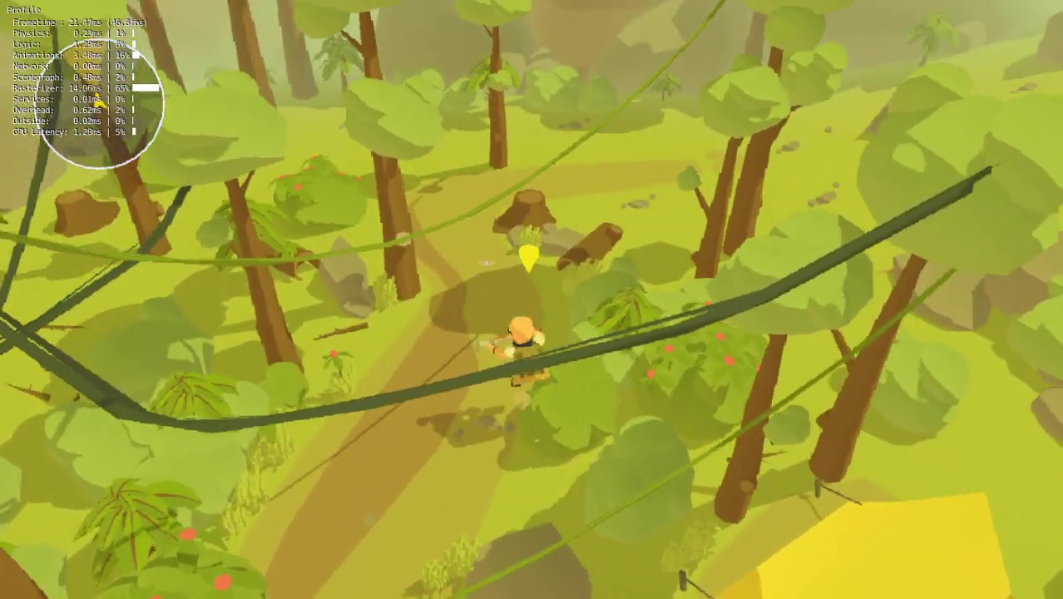
key(w)
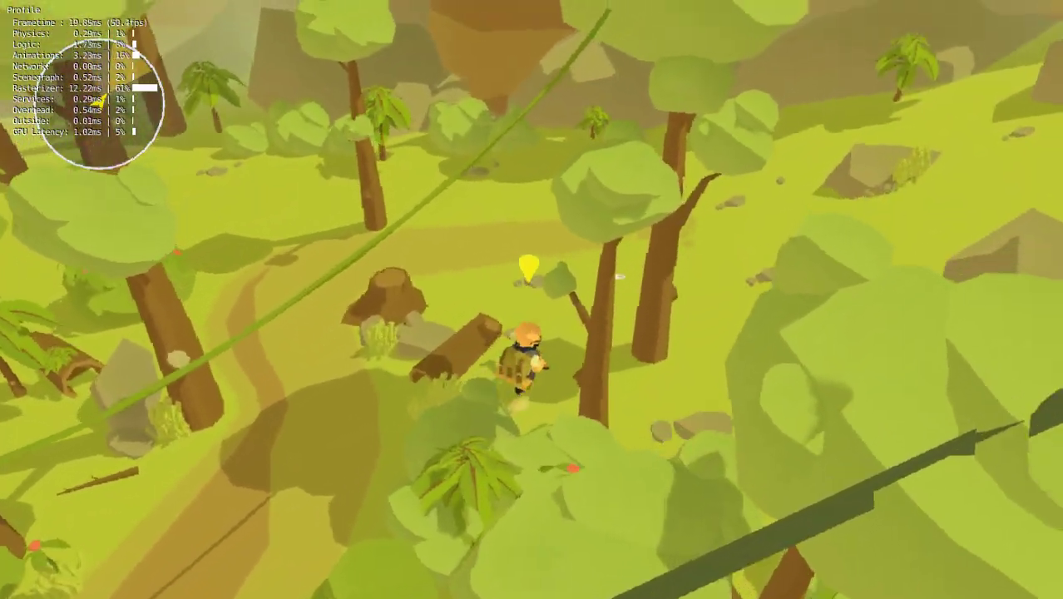
key(w)
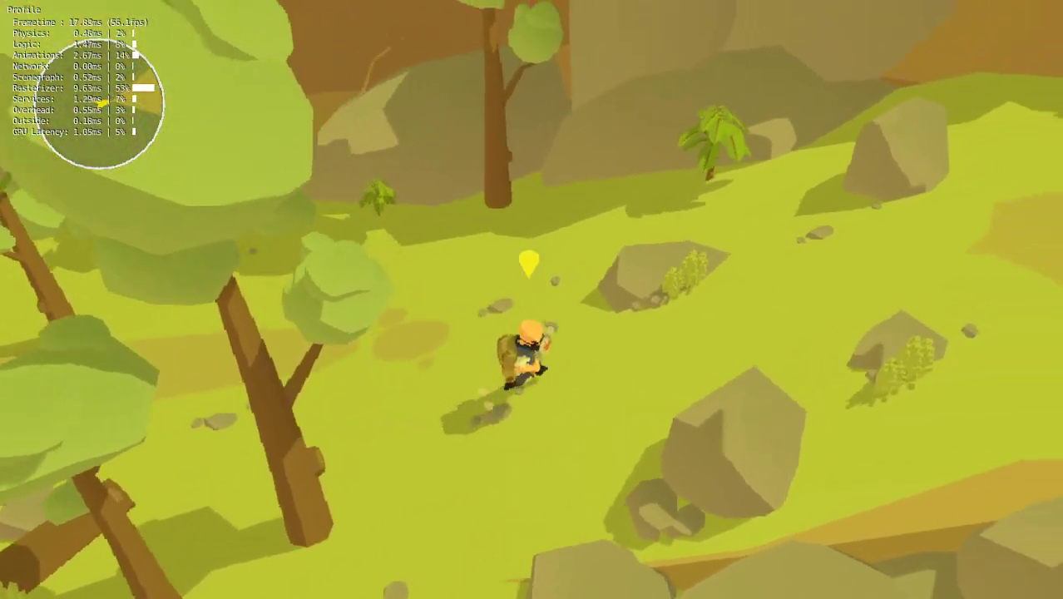
key(w)
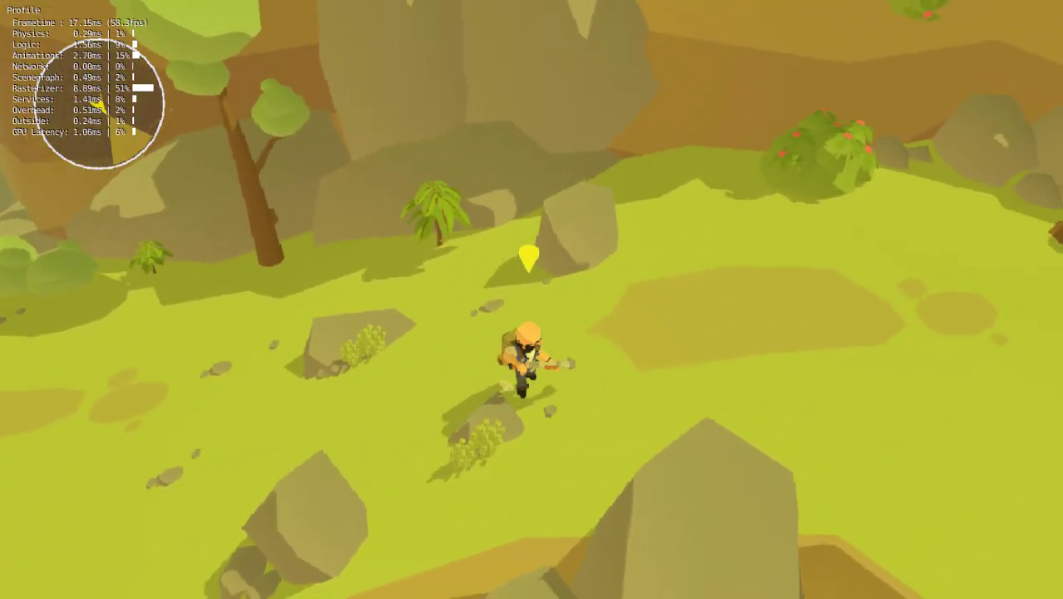
key(Escape)
- Switch to File Explorer and delete the tutorial WinRAR archive from the baru project folder
key(alt+Tab)
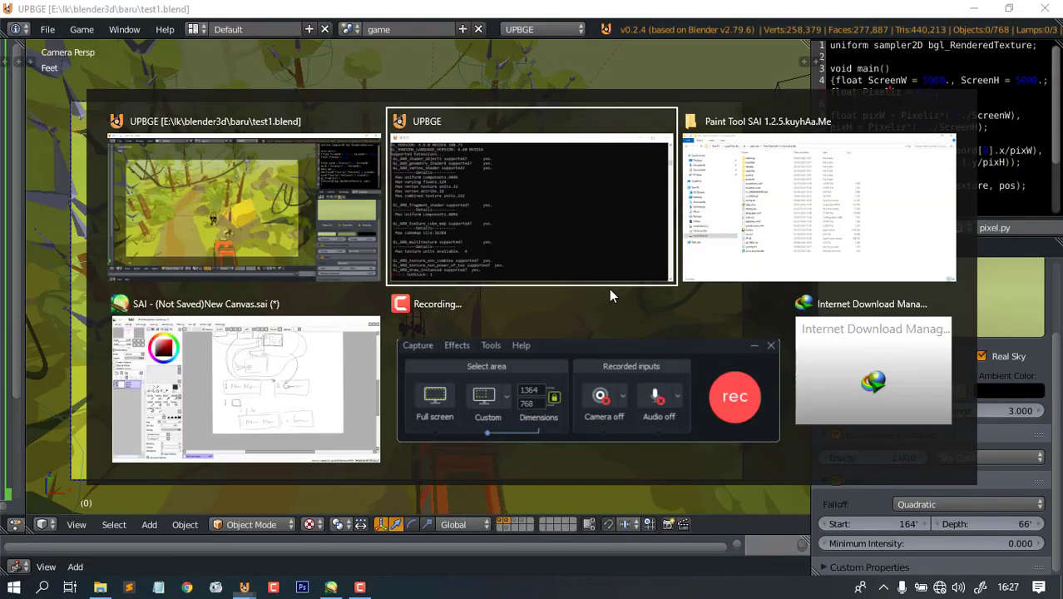
click(759, 218)
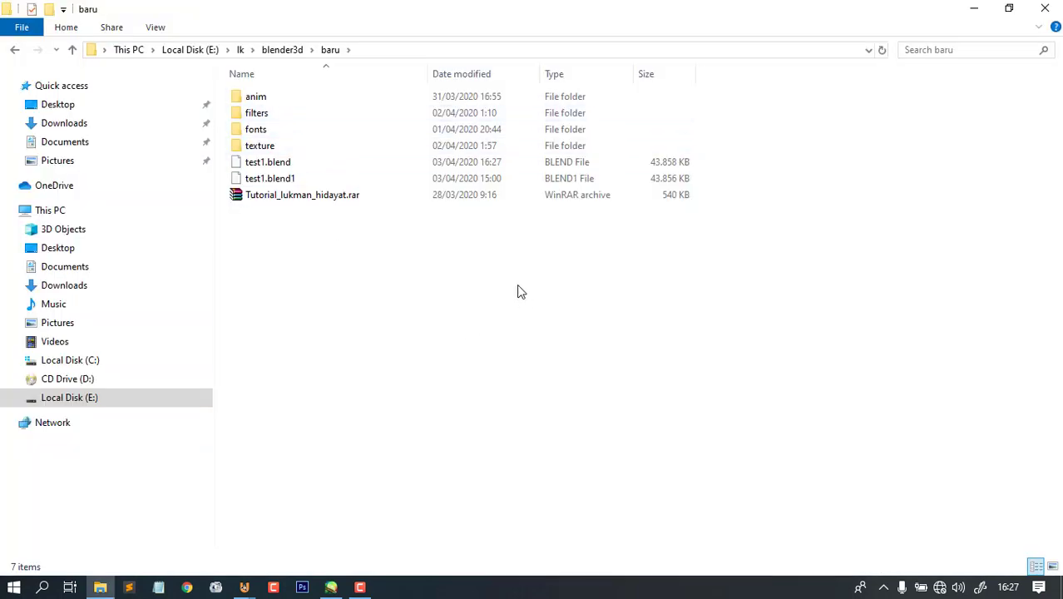
right_click(333, 283)
click(392, 351)
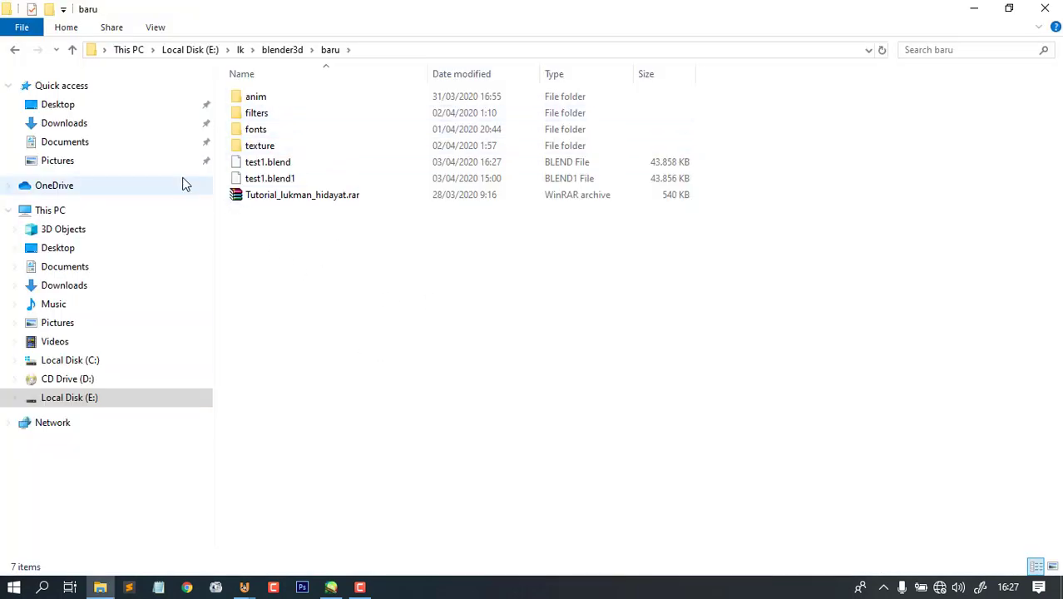
click(291, 204)
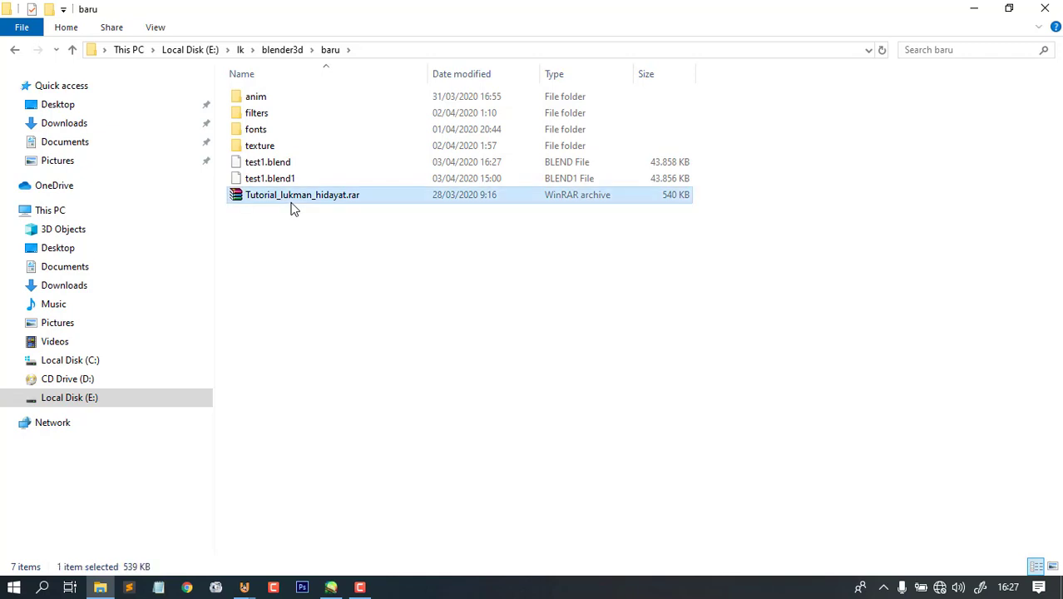
key(Delete)
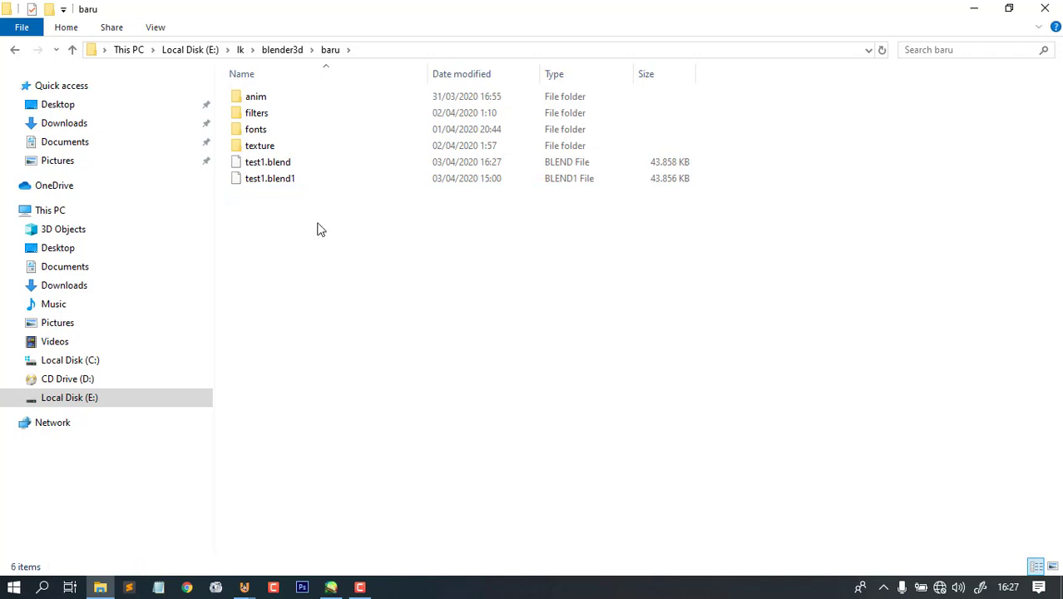
right_click(313, 213)
click(196, 274)
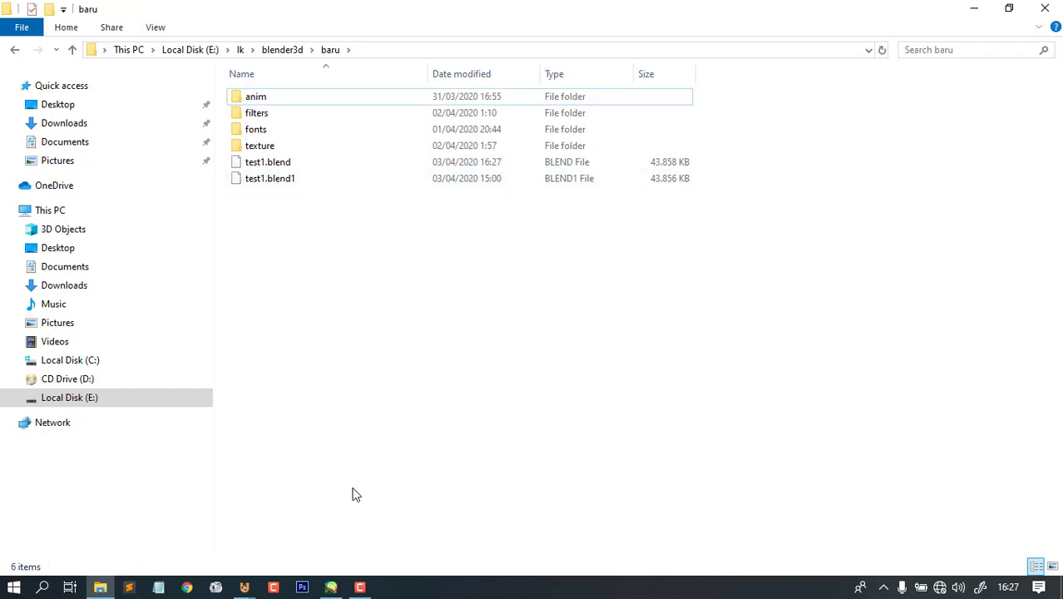
- Check the test1.blend file in the baru project folder
key(alt+Tab)
click(502, 219)
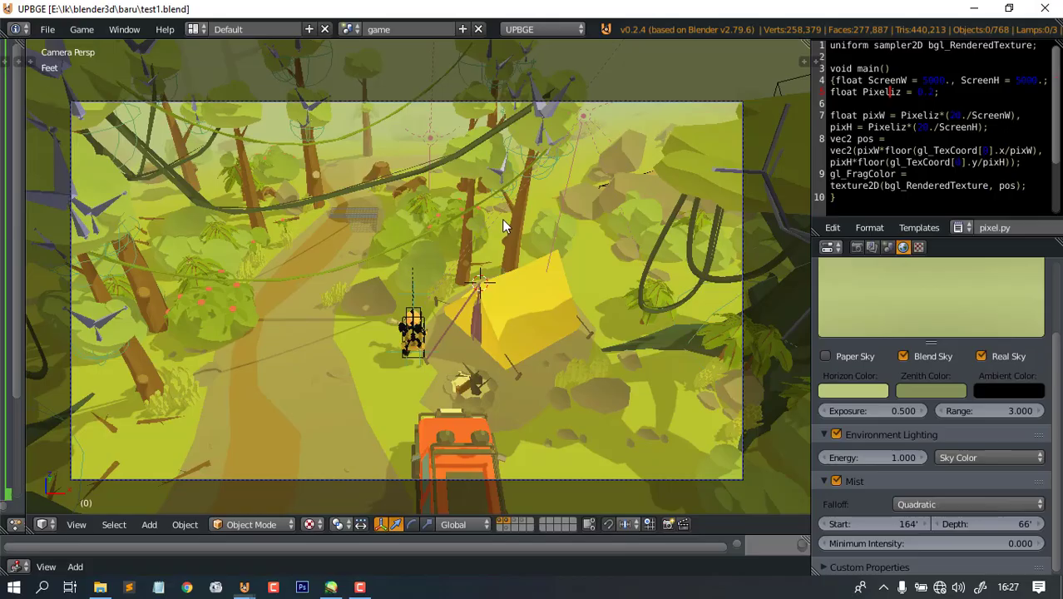
key(alt+Tab)
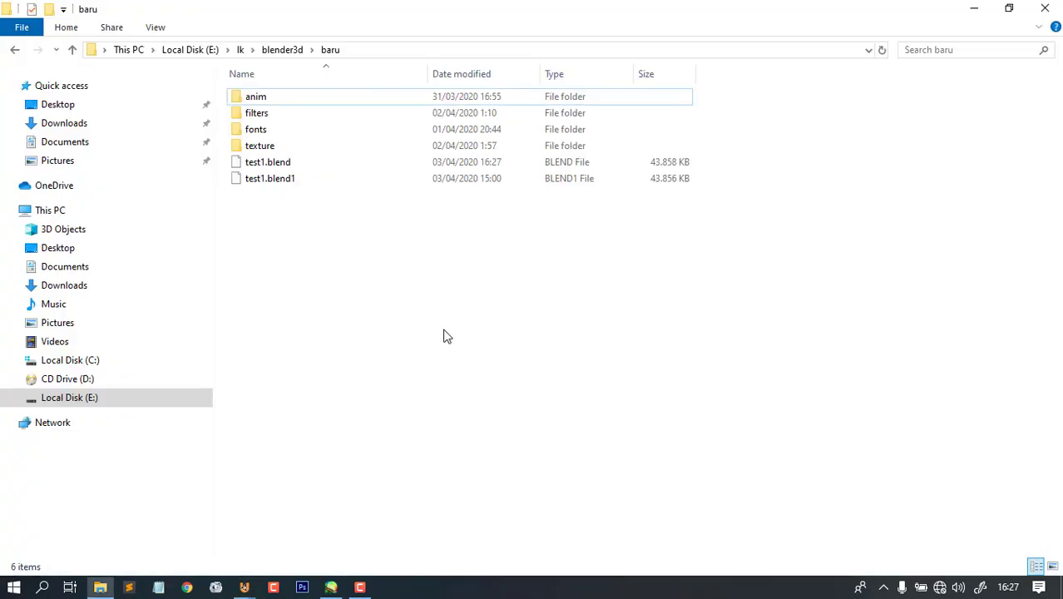
click(271, 169)
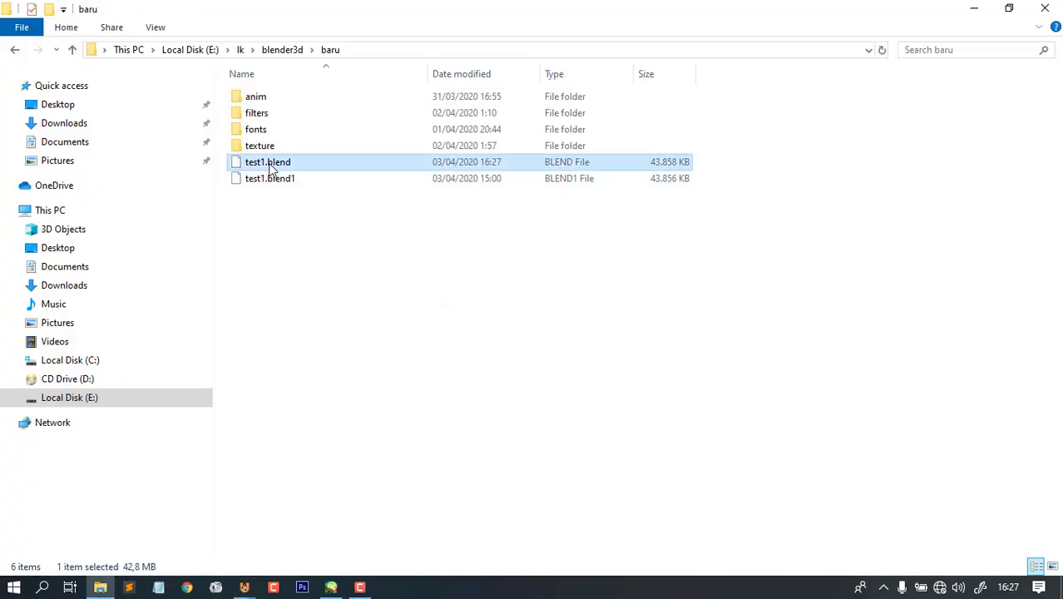
right_click(312, 243)
click(382, 301)
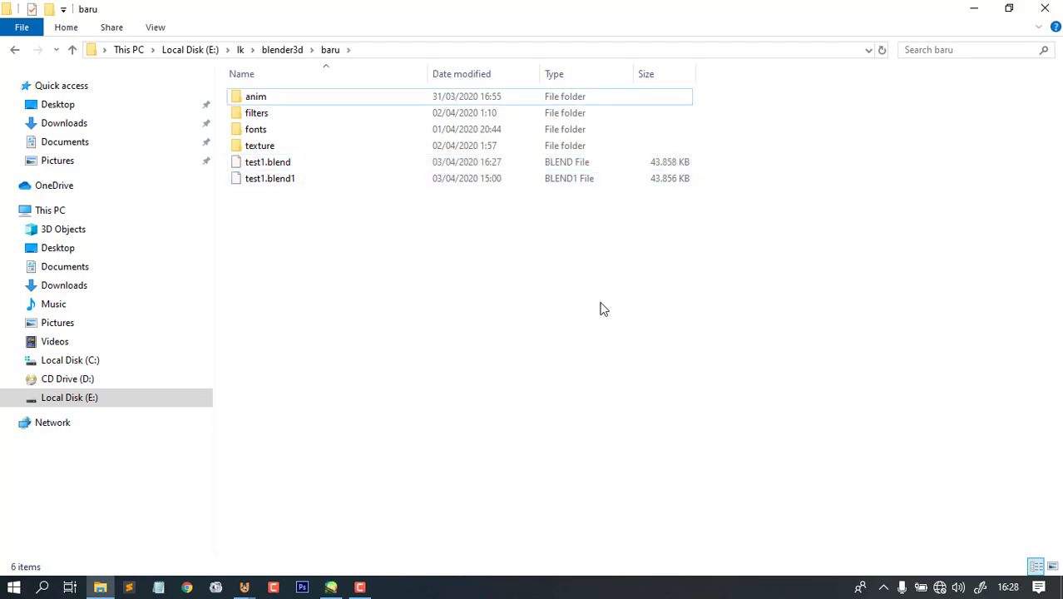
- Switch back to UPBGE and save the game project over the existing test1.blend
key(alt+Tab)
key(ctrl+s)
click(540, 253)
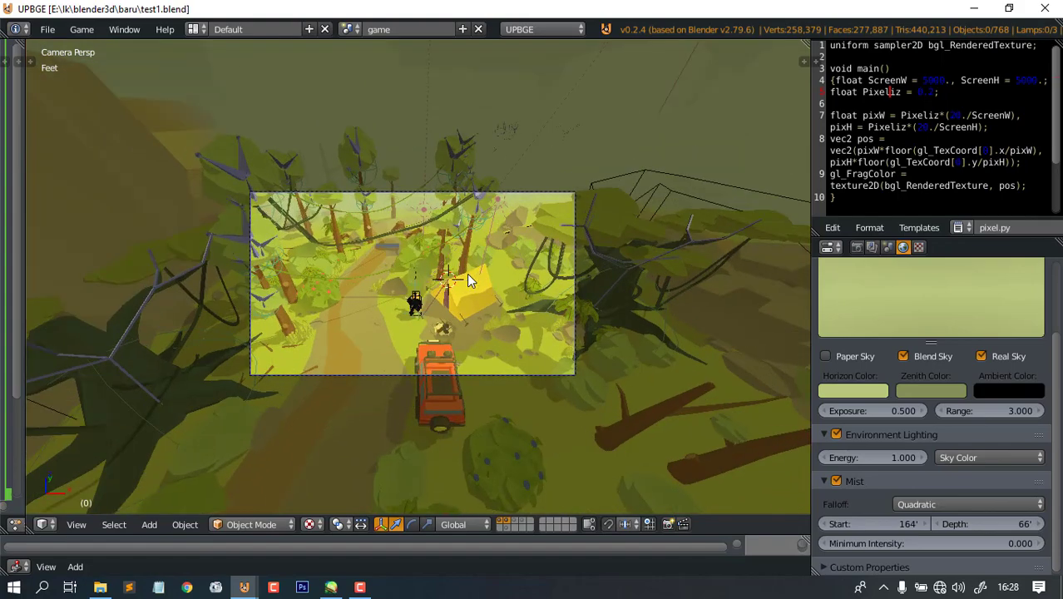
key(ctrl+s)
click(467, 272)
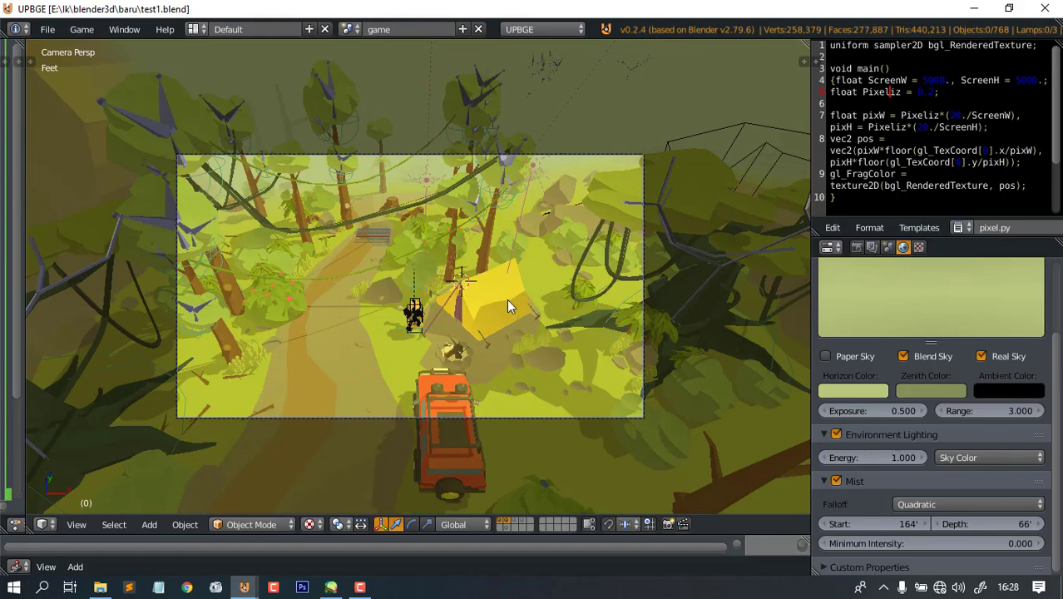
- Start a new project by reloading the start-up file and view its default scene
key(ctrl+n)
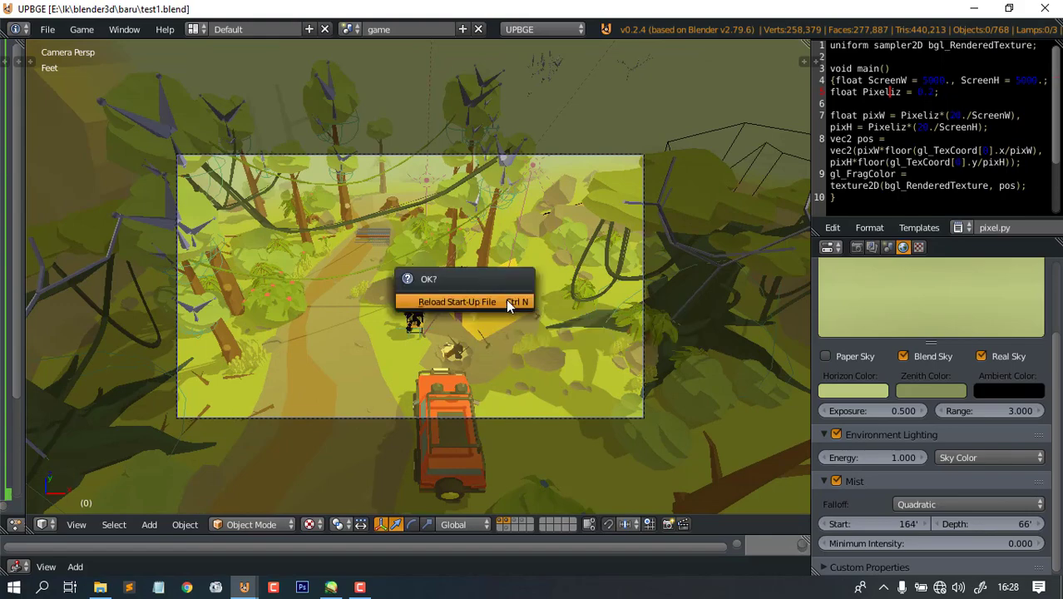
click(507, 300)
middle_drag(458, 323, 512, 290)
- Switch to PaintTool SAI and review the sketched scene flow from the opening scene to the pause menu
key(alt+Tab)
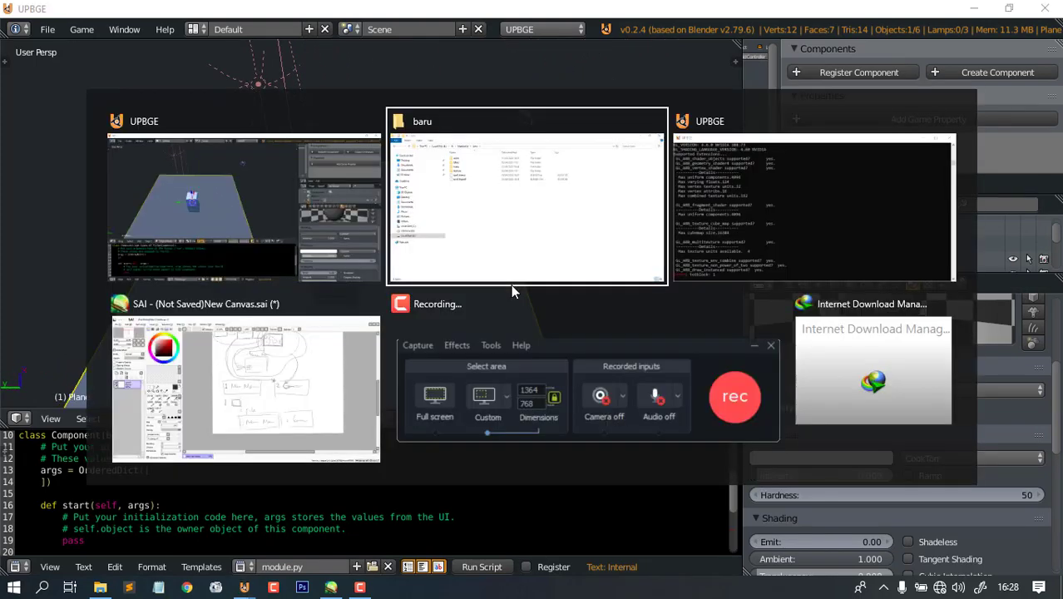
key(alt+Tab)
key(alt+Tab)
key(alt+Tab)
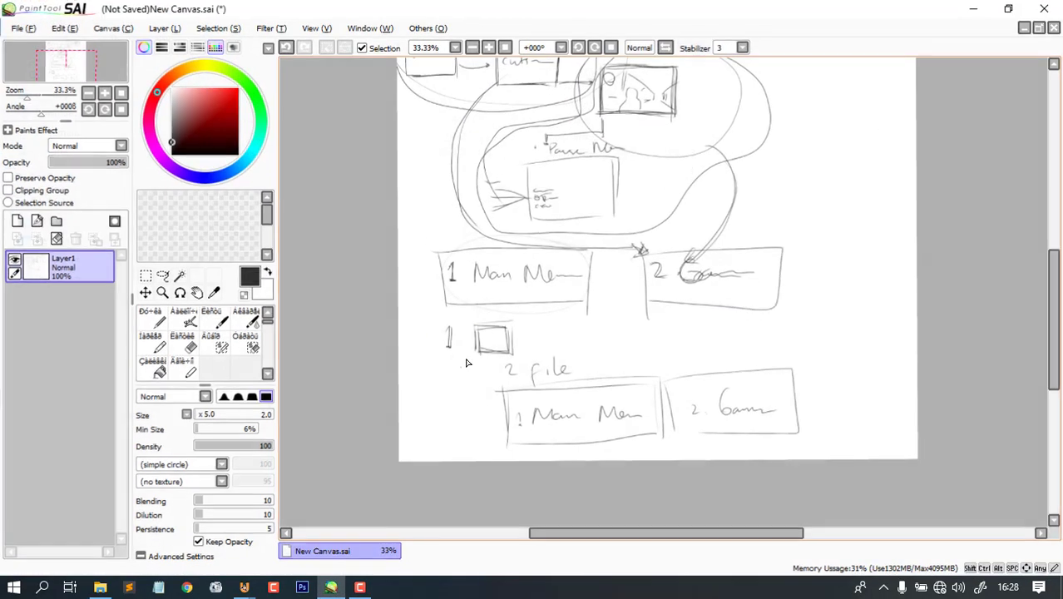
scroll(474, 235, up, 5)
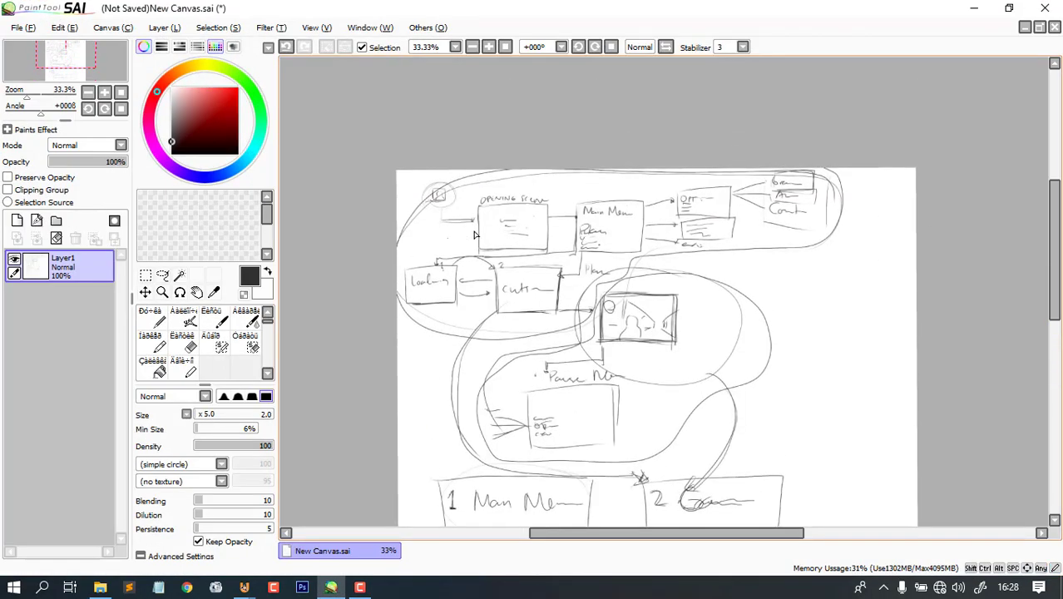
scroll(625, 374, up, 4)
scroll(626, 376, down, 4)
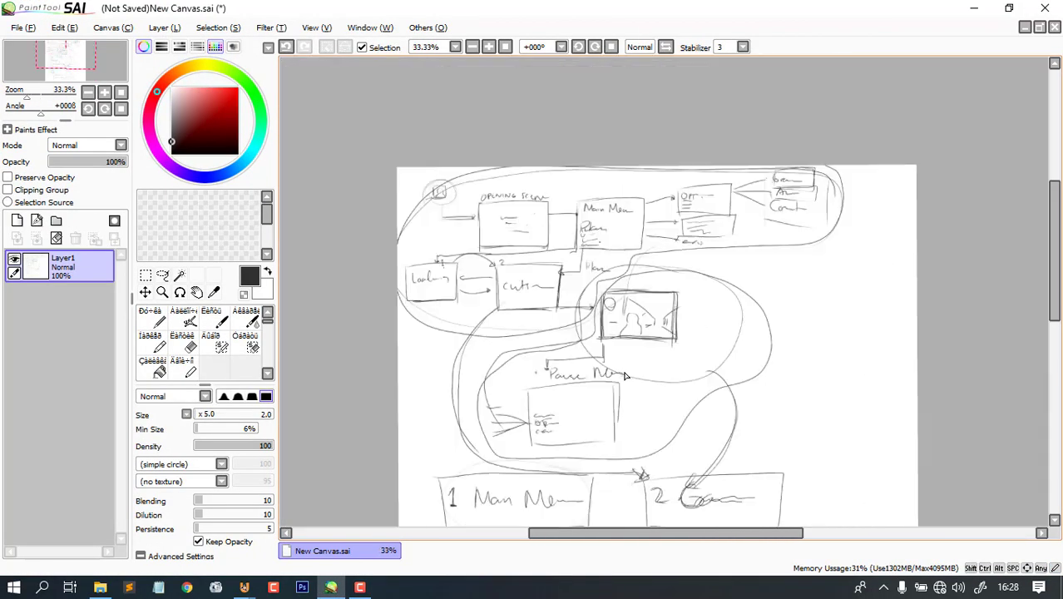
- Switch back to UPBGE and save the new project as mainmenu.blend in the E:\lk\blender3d\baru folder
key(alt+Tab)
key(alt+Tab)
key(alt+Tab)
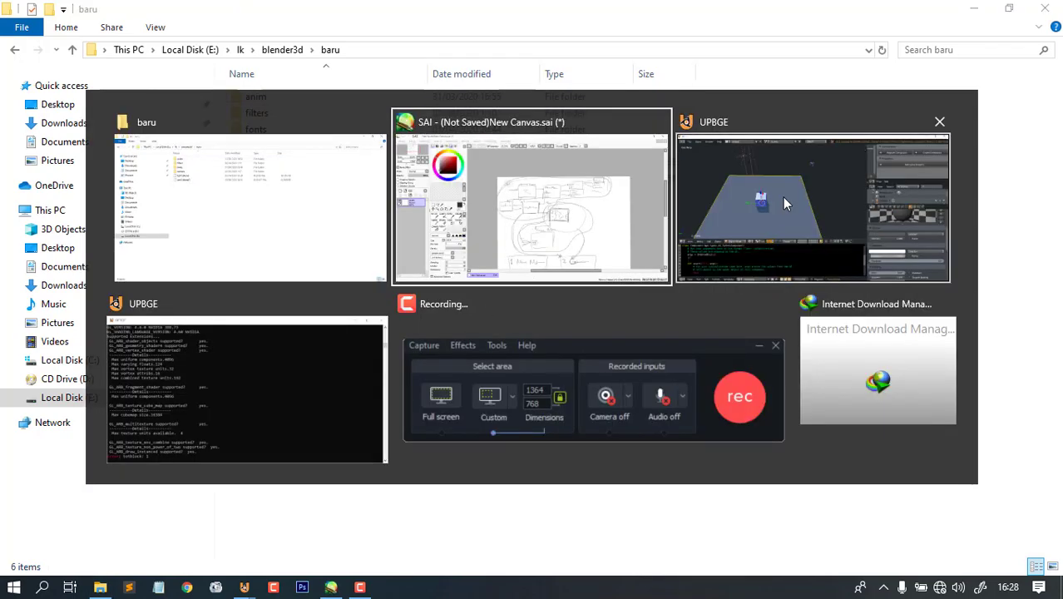
key(ctrl+s)
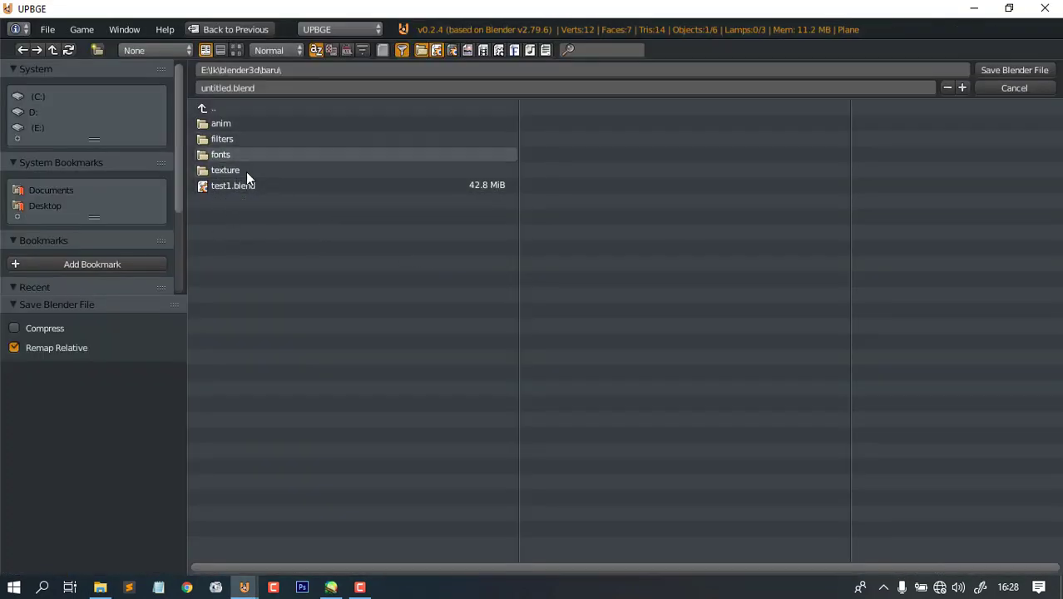
click(287, 88)
key(BackSpace)
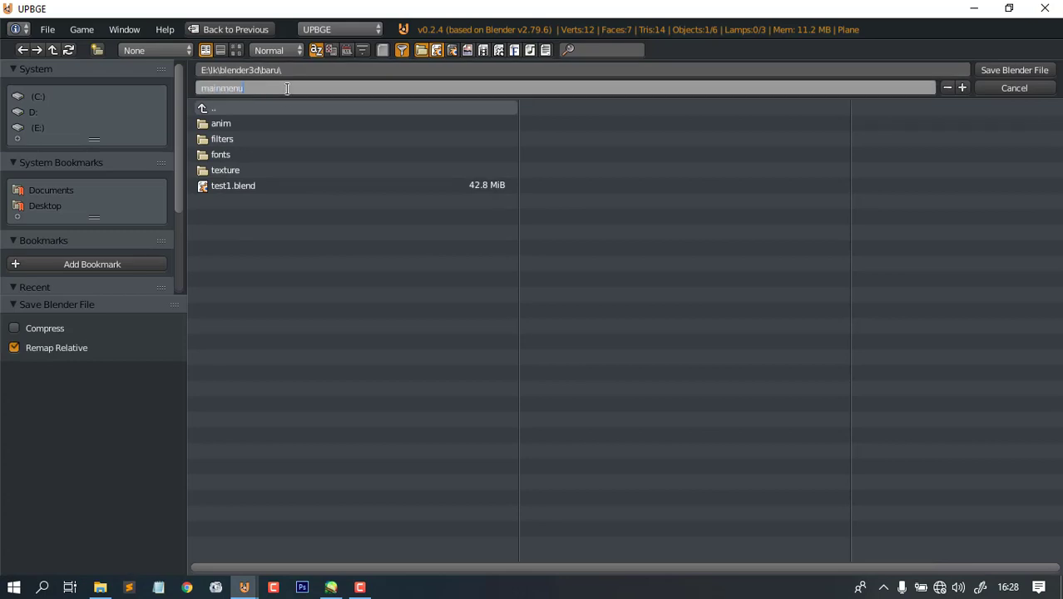
key(Return)
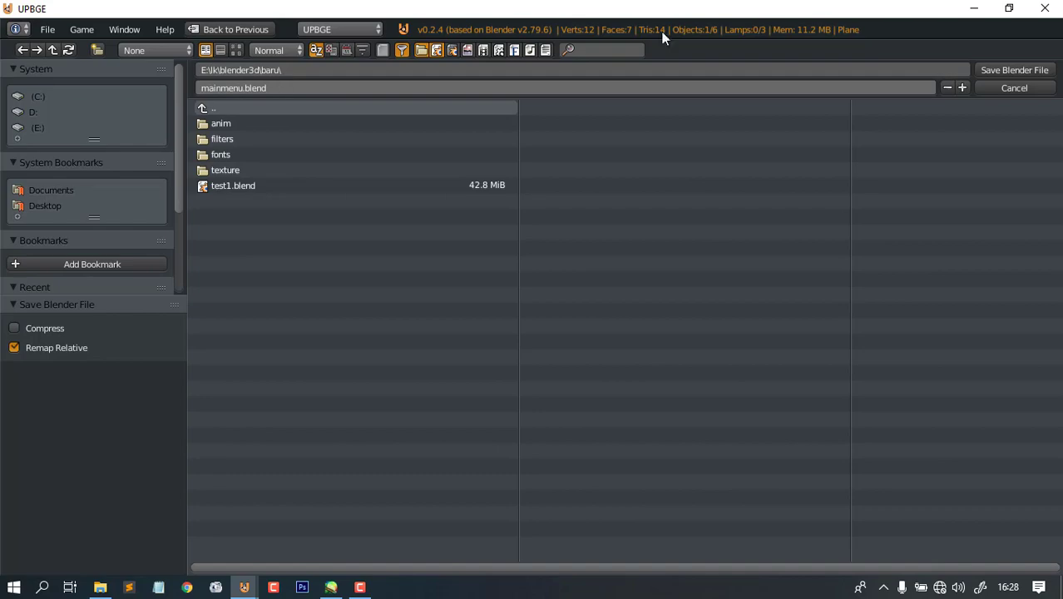
click(990, 70)
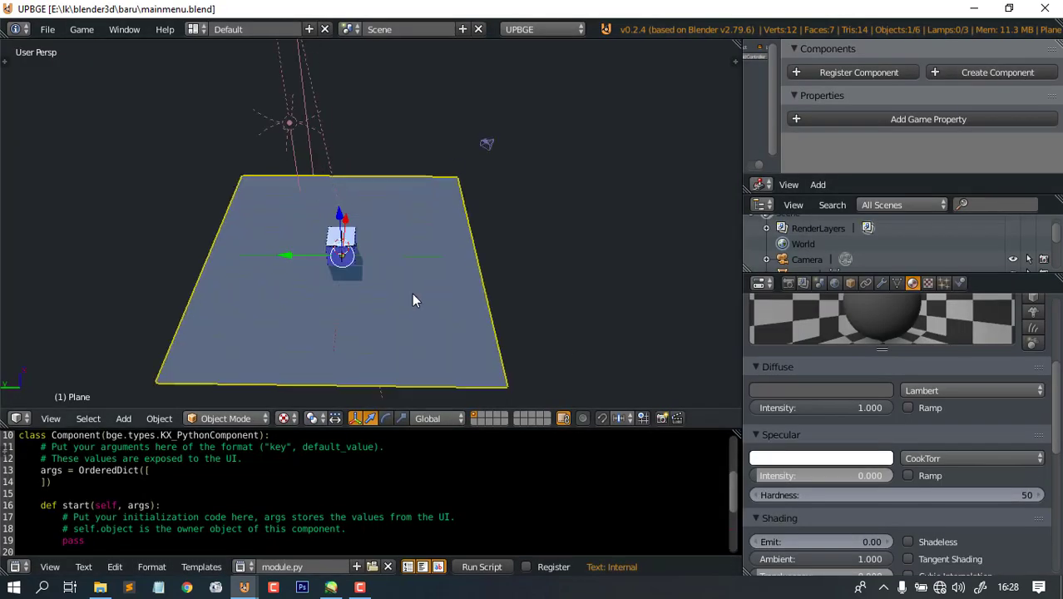
- Save the project again over mainmenu.blend
middle_drag(412, 293, 406, 242)
key(ctrl+s)
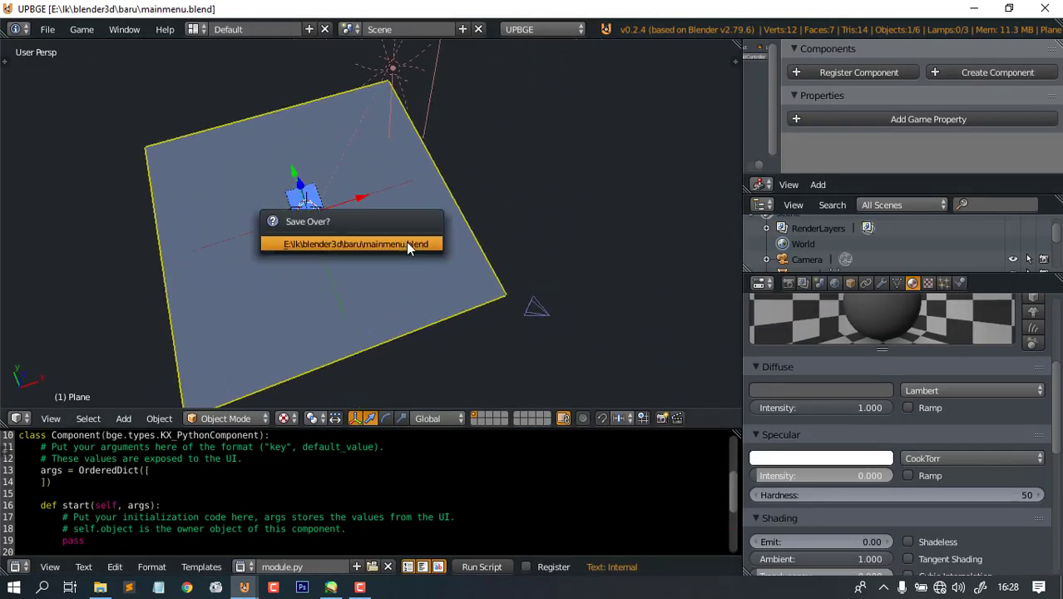
click(406, 242)
- Select the camera, show its transform properties and set its X location to 0
middle_drag(591, 272, 694, 280)
right_click(563, 222)
scroll(510, 270, up, 4)
scroll(511, 271, down, 3)
key(n)
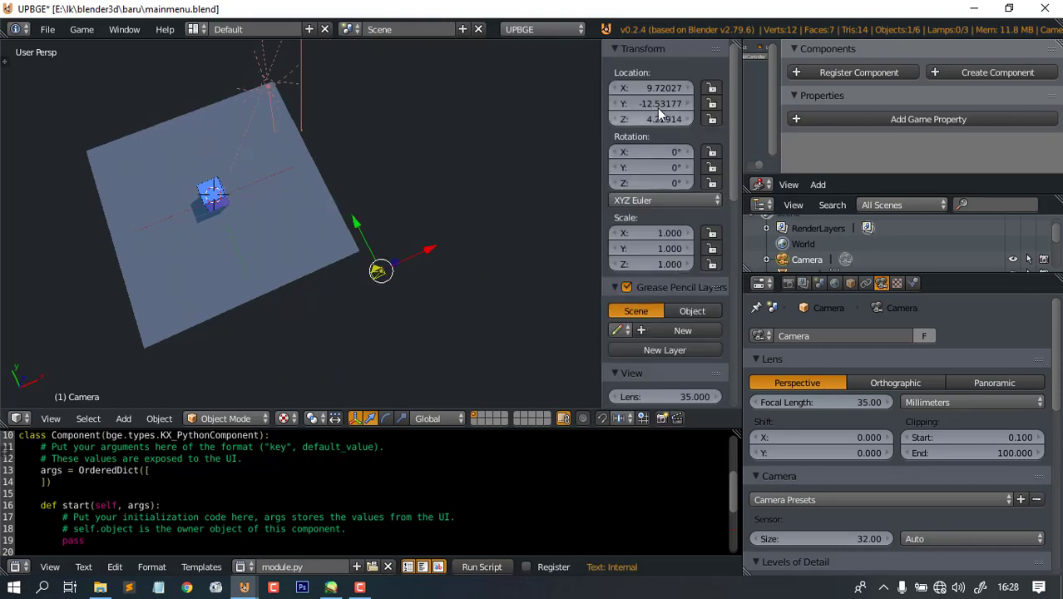
double_click(652, 88)
text(0)
key(Tab)
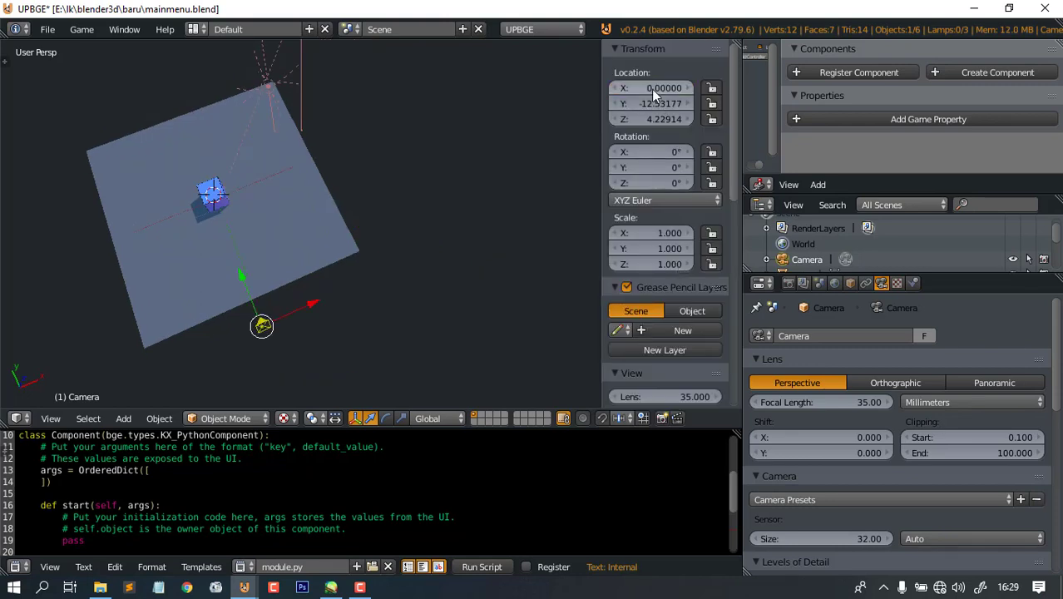
- Set the camera's Y location to 0 and raise it along Z to a position high above the plane
text(0)
key(Return)
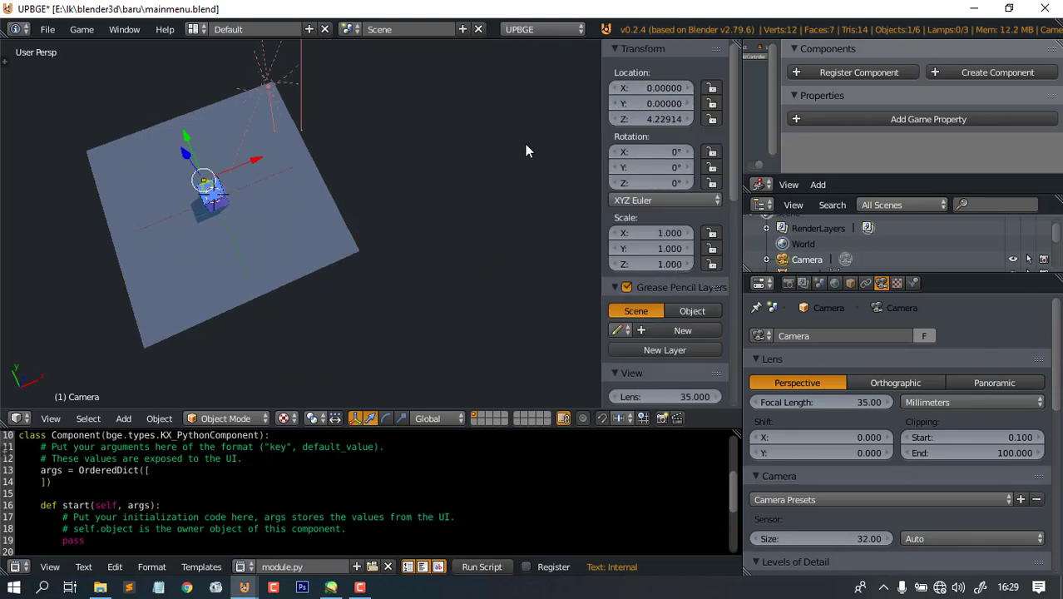
middle_drag(365, 288, 462, 237)
key(n)
middle_drag(572, 192, 416, 211)
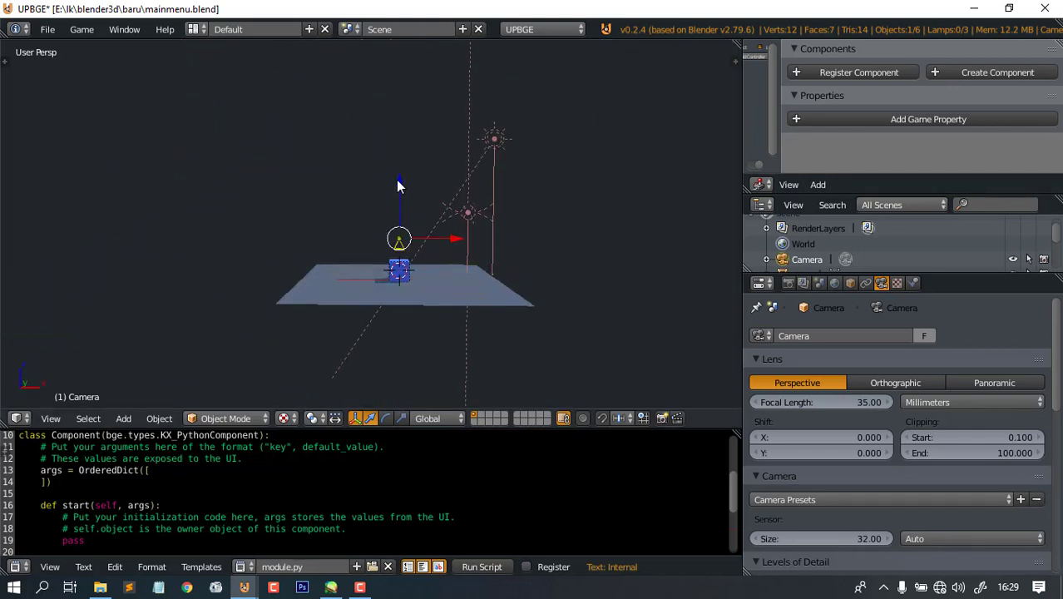
drag(397, 181, 419, 44)
- Set the 3D viewpoint to the camera so the scene is seen from straight above
click(50, 419)
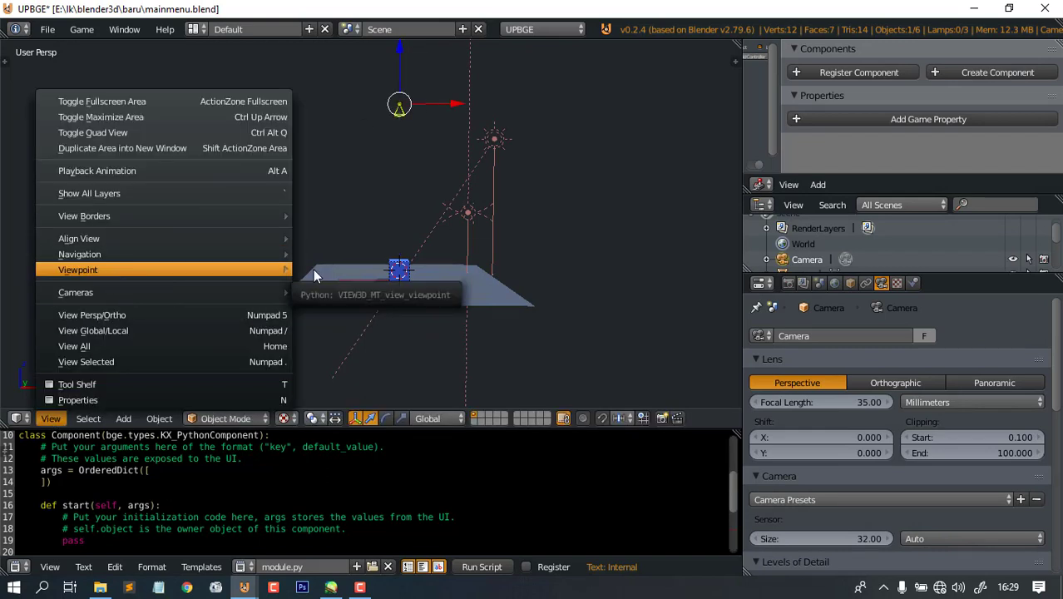
mouse_move(270, 274)
click(355, 269)
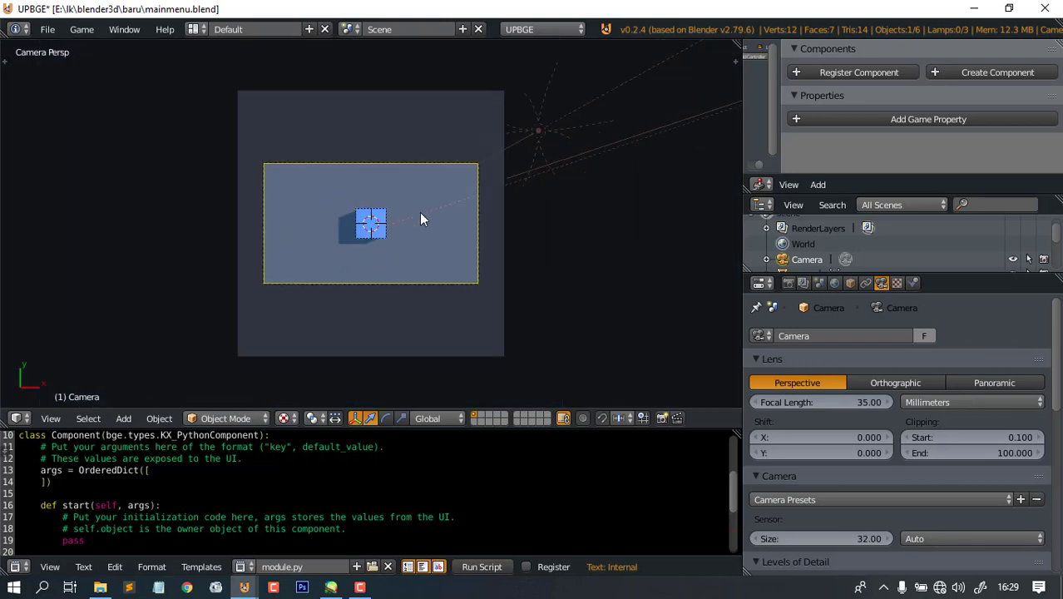
scroll(449, 222, up, 3)
scroll(449, 222, down, 6)
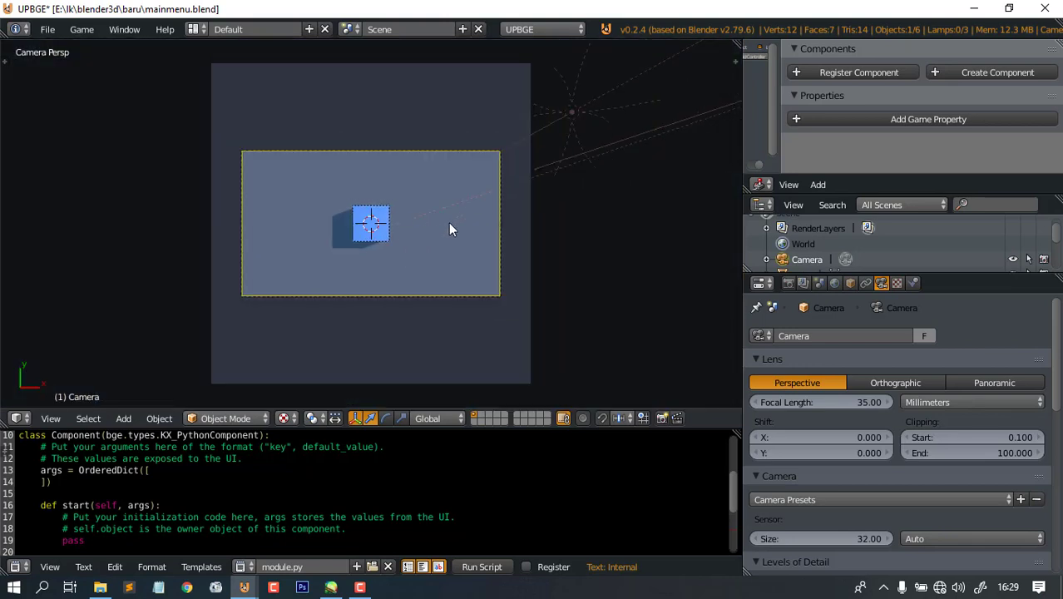
- Delete the cube at the centre of the scene
right_click(377, 215)
scroll(428, 242, up, 3)
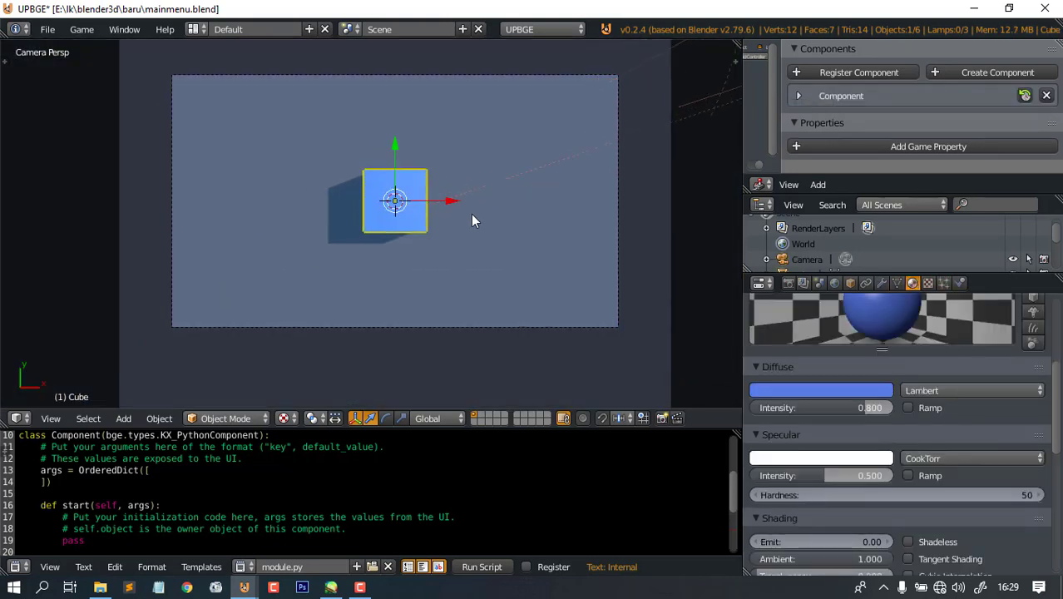
key(Delete)
scroll(466, 250, down, 4)
scroll(441, 261, up, 2)
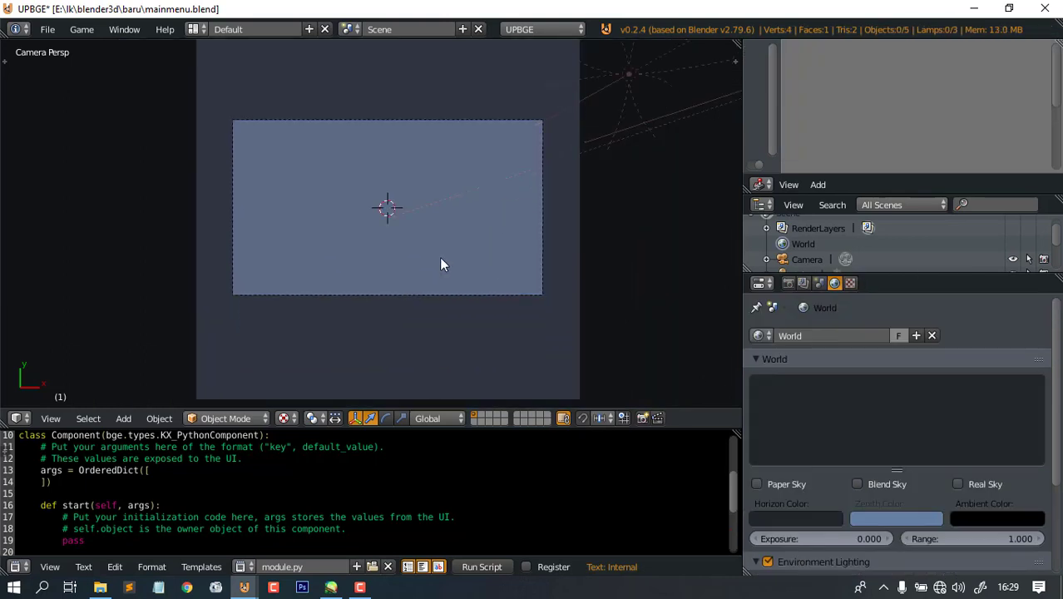
- Select the plane and save the file over mainmenu.blend
right_click(439, 258)
scroll(441, 241, down, 2)
scroll(459, 250, up, 1)
key(ctrl+s)
click(460, 250)
scroll(359, 234, up, 3)
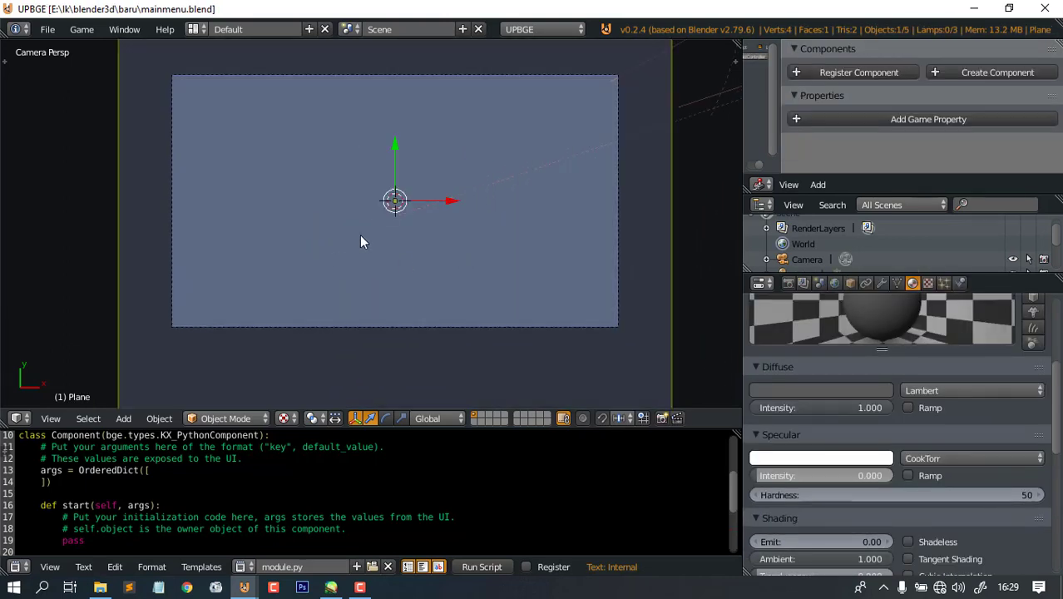
shift+middle_drag(359, 235, 384, 260)
scroll(394, 258, down, 2)
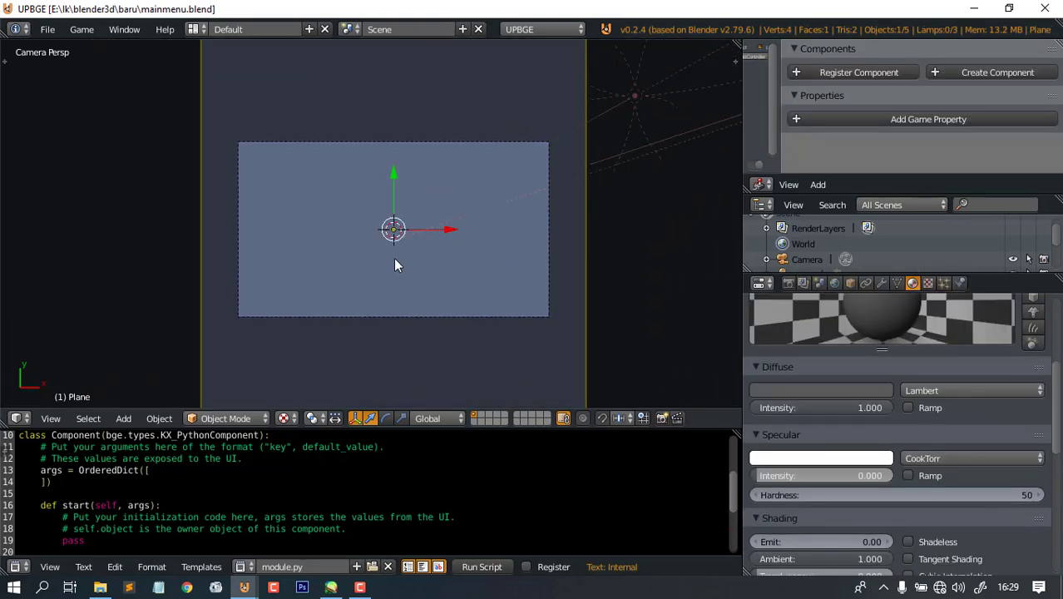
scroll(395, 261, up, 1)
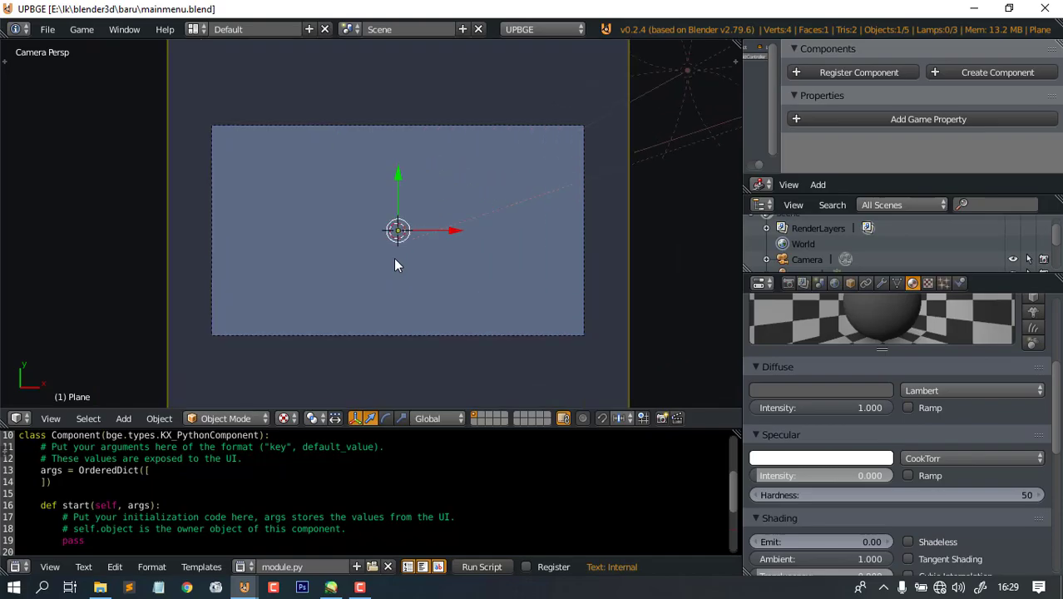
- Switch to PaintTool SAI and review the scene flow sketch around the opening scene and main menu boxes
key(alt+Tab)
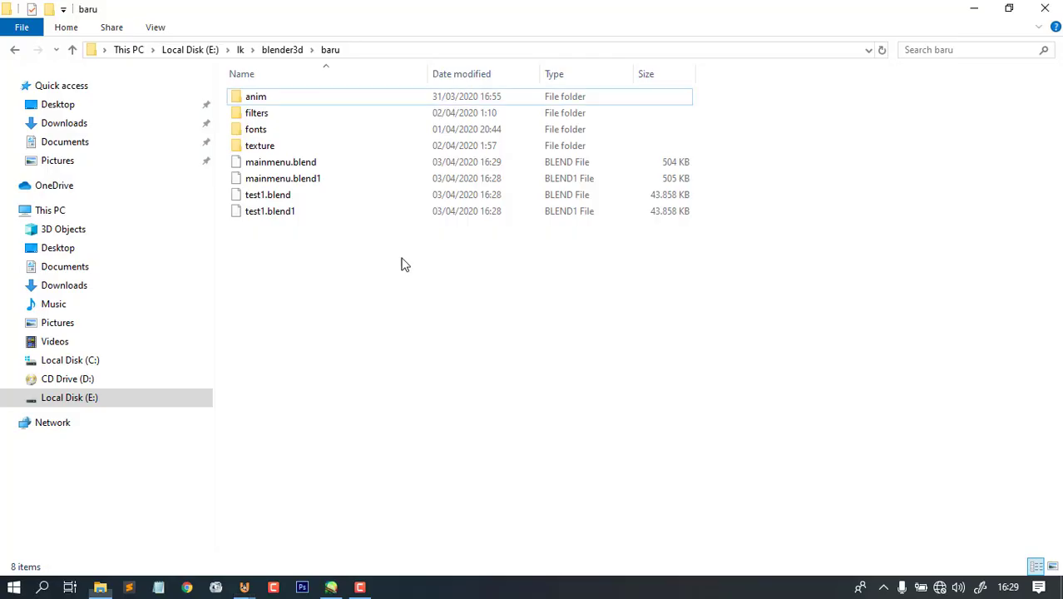
key(alt+Tab)
click(843, 218)
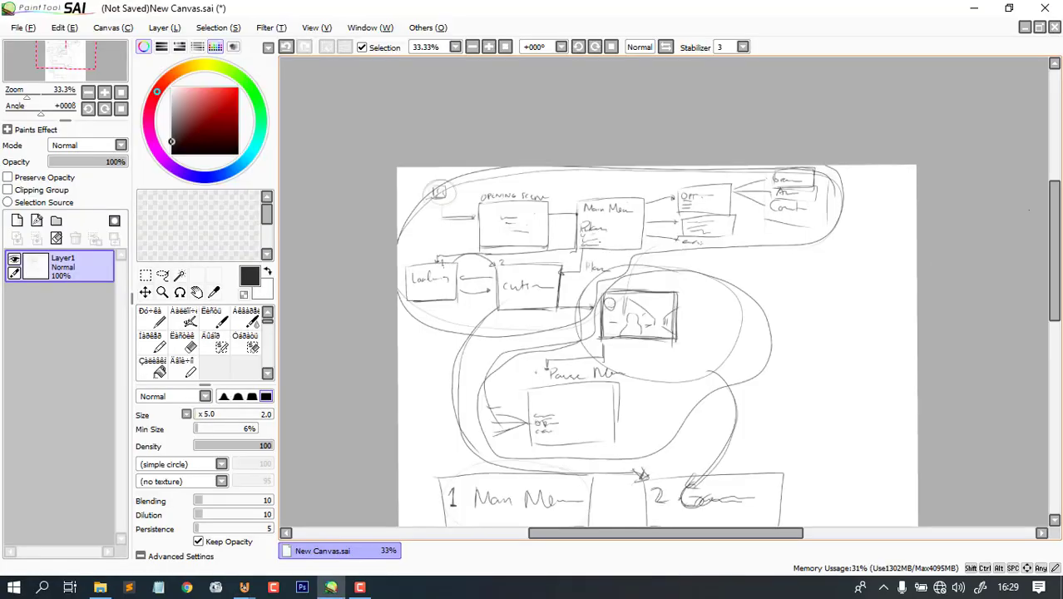
drag(1060, 223, 1060, 246)
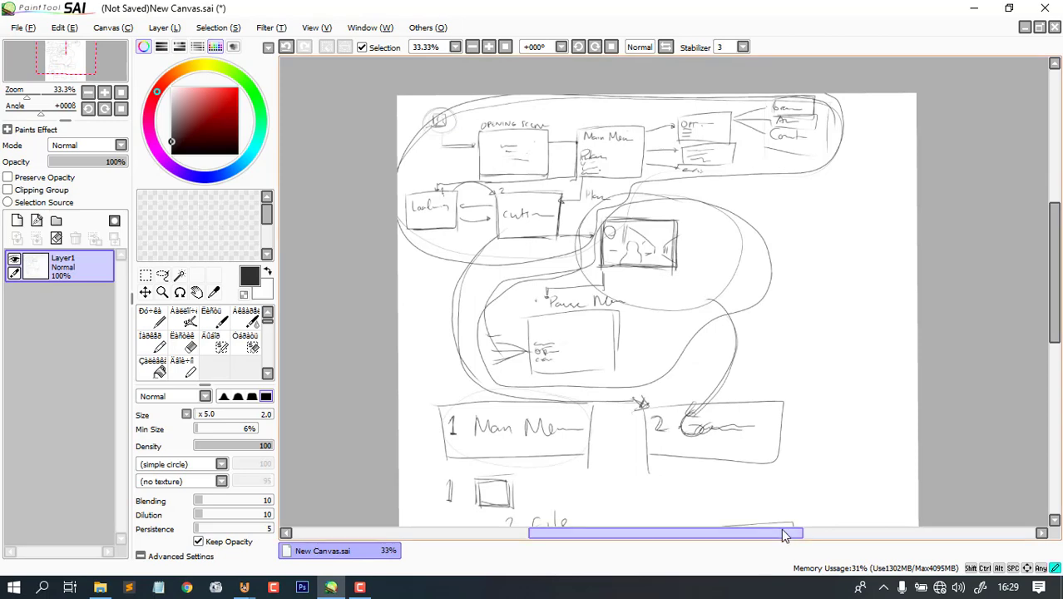
drag(767, 534, 788, 534)
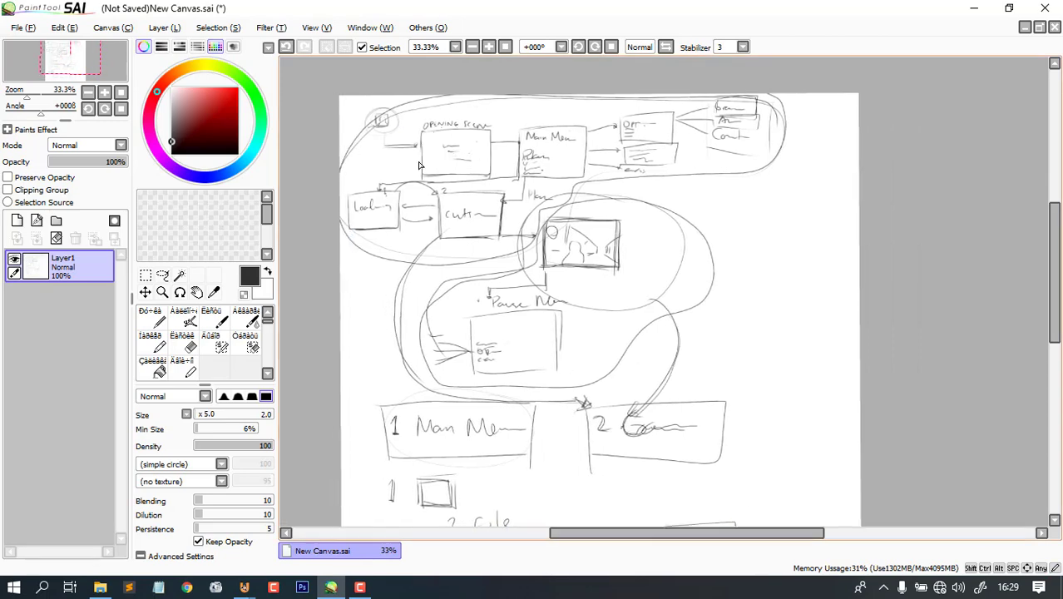
key(alt+Tab)
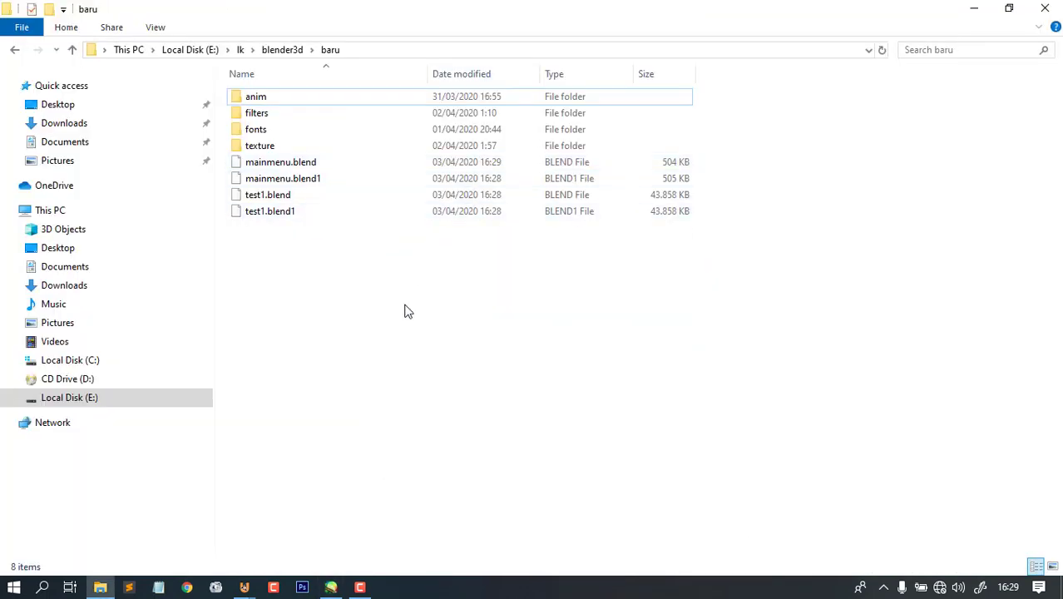
- Switch back to UPBGE and enlarge the 3D view by shrinking the text editor below it
key(alt+Tab)
click(791, 215)
scroll(439, 240, down, 3)
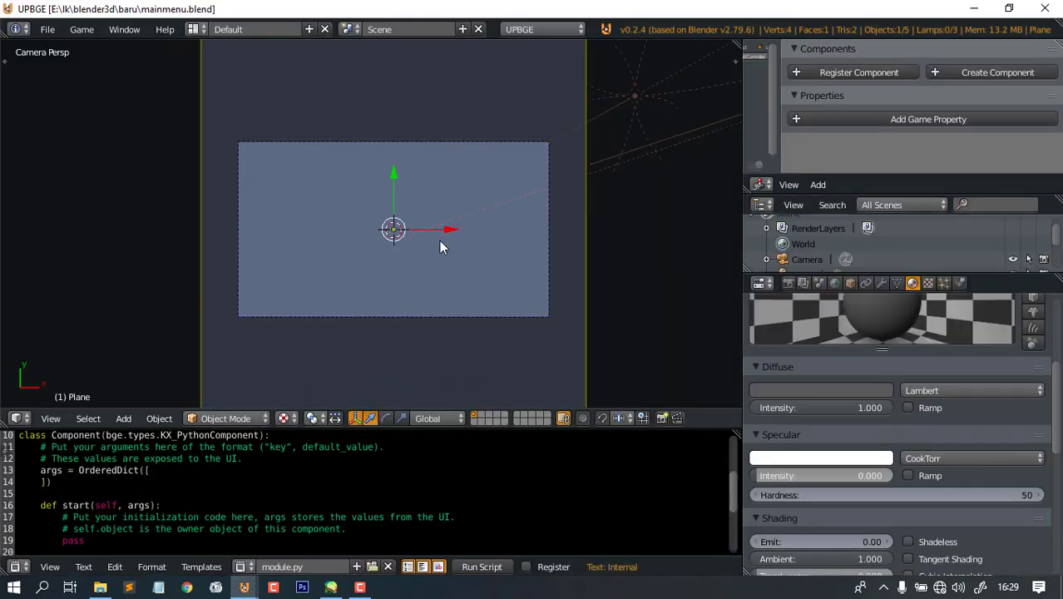
scroll(439, 241, up, 4)
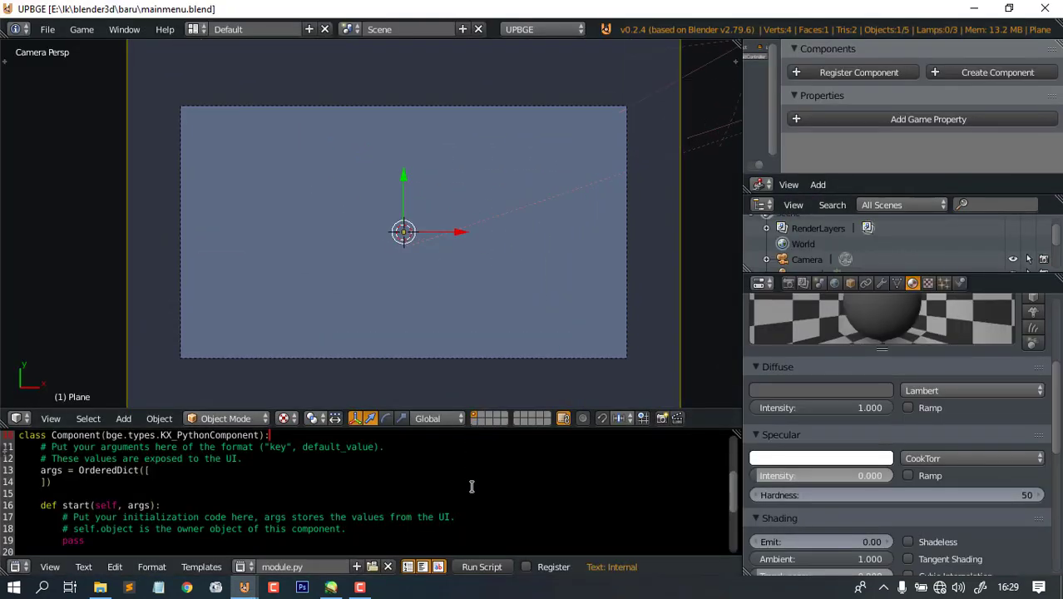
shift+drag(470, 485, 482, 508)
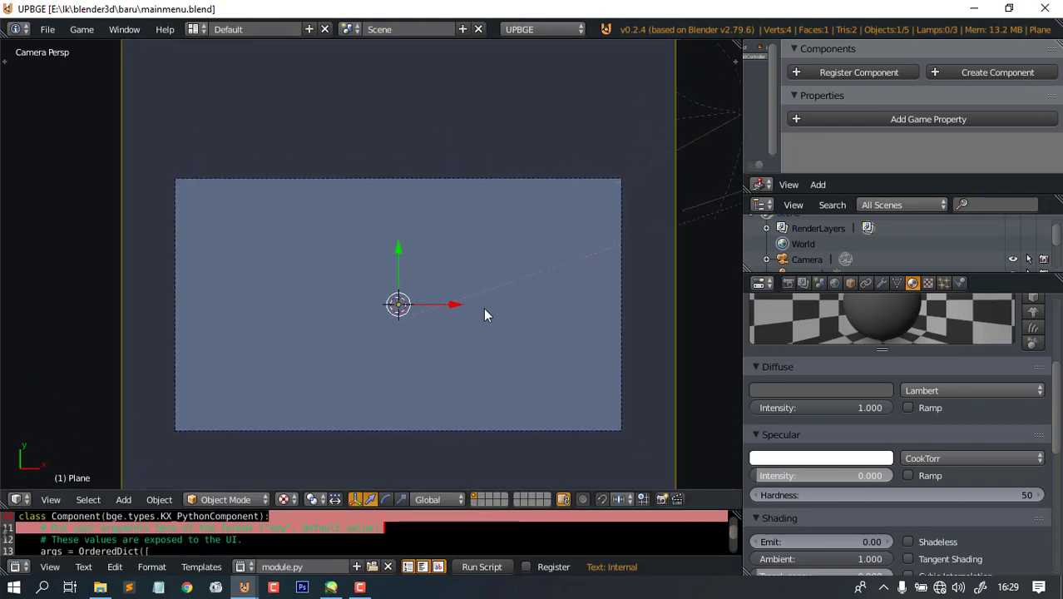
- Switch to PaintTool SAI to check the opening scene box in the sketch, and return to UPBGE
key(alt+Tab)
key(alt+Tab)
key(alt+Tab)
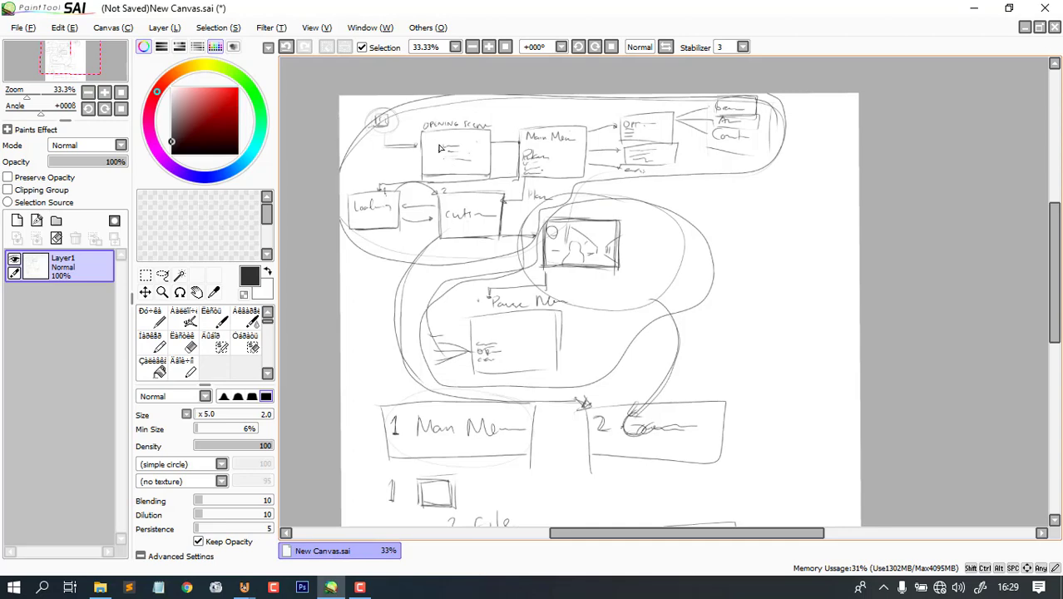
key(alt+Tab)
click(798, 192)
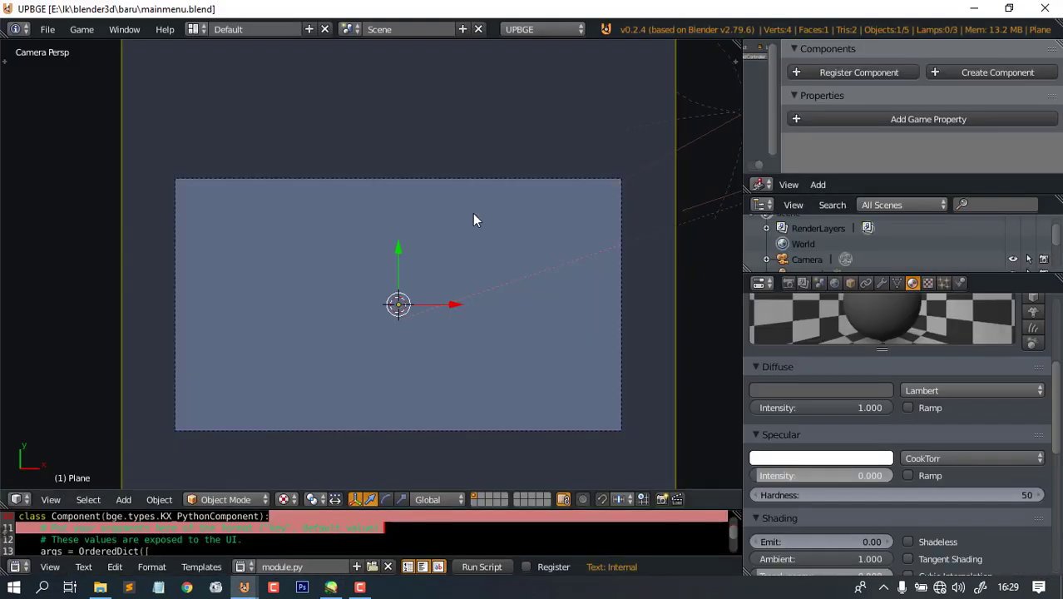
- Scale the plane down along Y until it is only slightly taller than the camera frame
scroll(473, 220, down, 4)
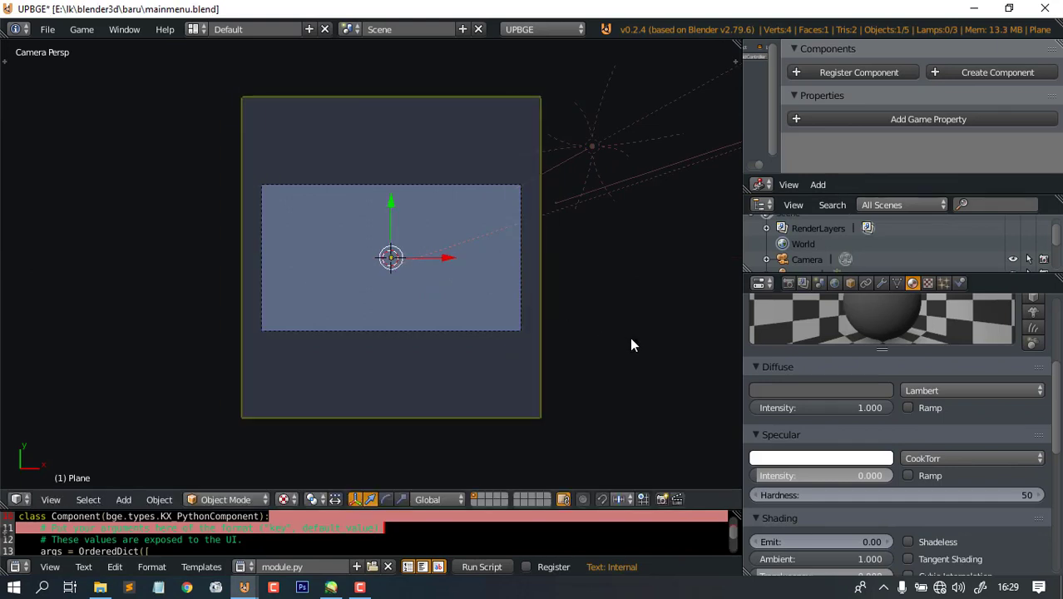
key(s)
key(y)
click(531, 242)
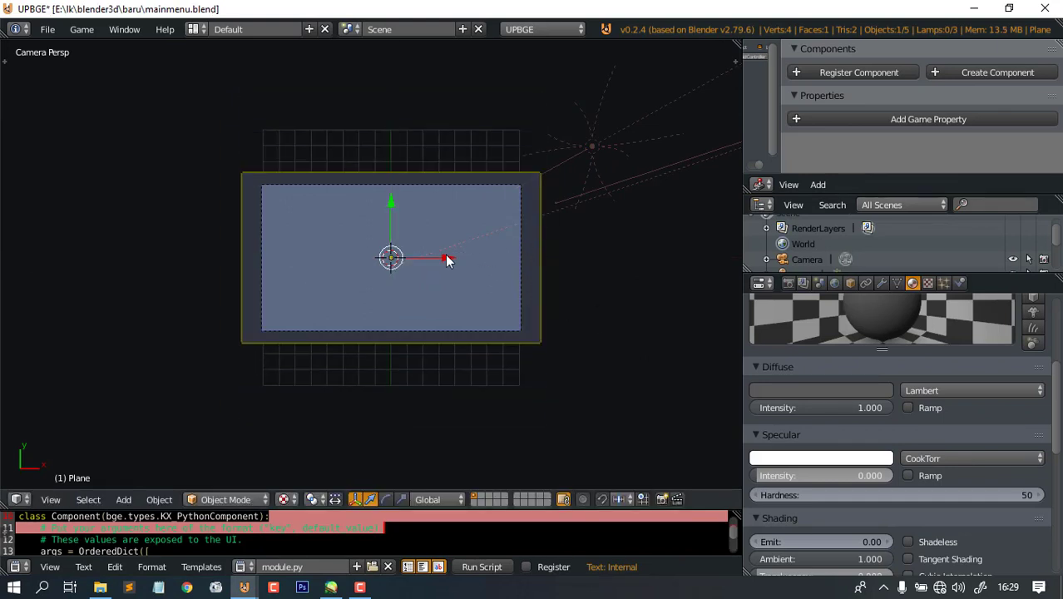
scroll(499, 300, up, 4)
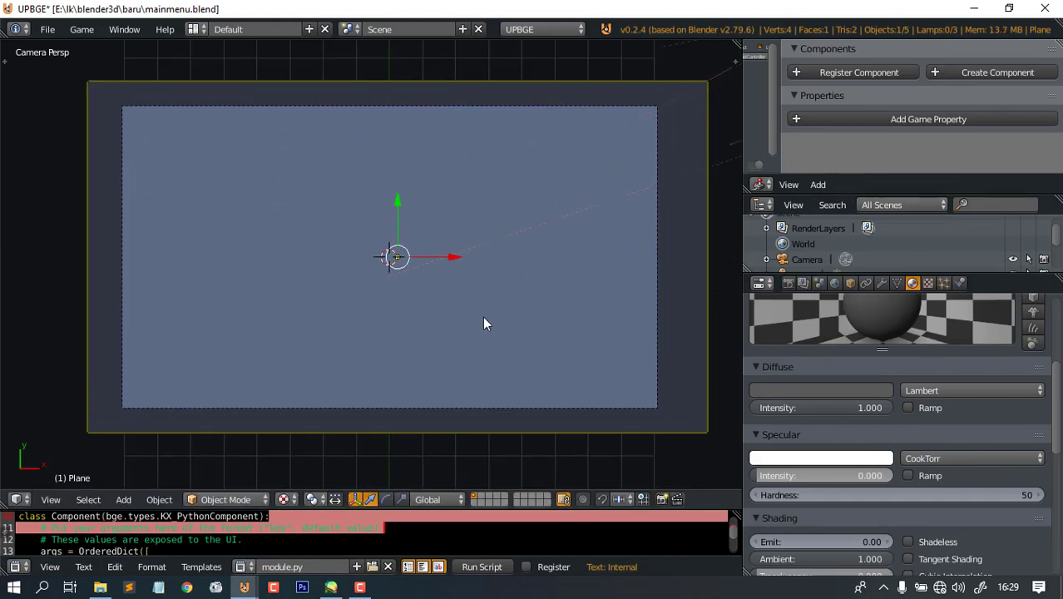
- Add a text object at the 3D cursor and clear its default text
key(Delete)
key(shift+a)
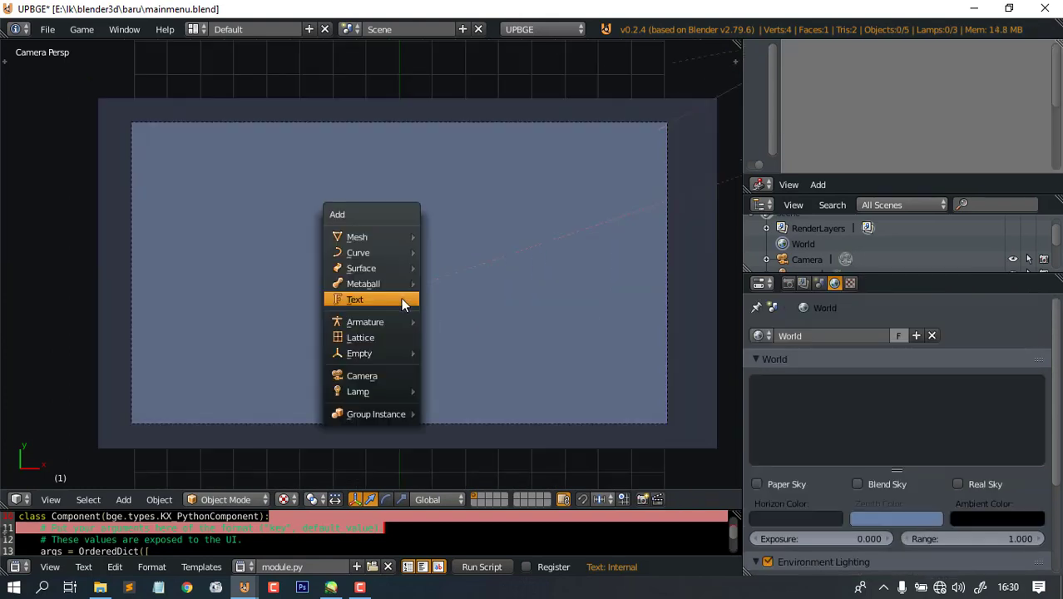
click(402, 302)
key(Tab)
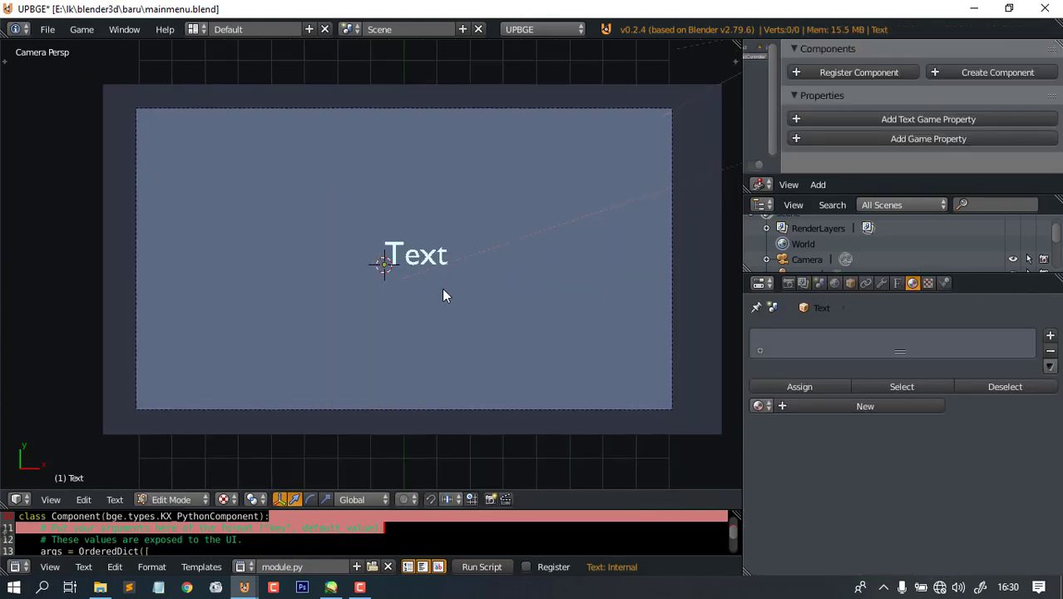
key(BackSpace)
key(BackSpace)
key(BackSpace)
key(BackSpace)
text(lOADING)
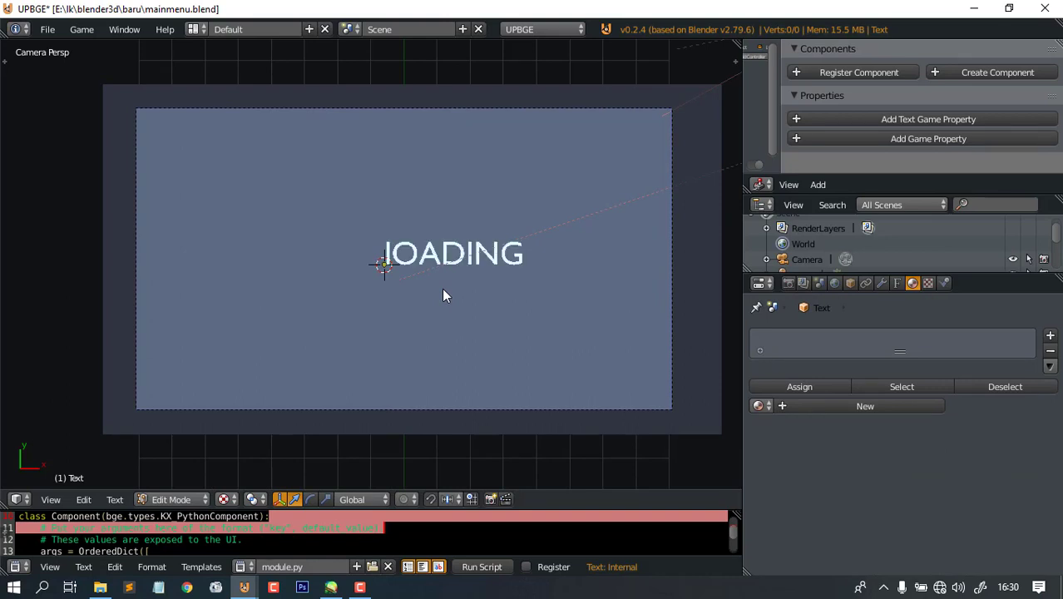
key(BackSpace)
key(BackSpace)
key(BackSpace)
key(BackSpace)
key(BackSpace)
key(BackSpace)
key(BackSpace)
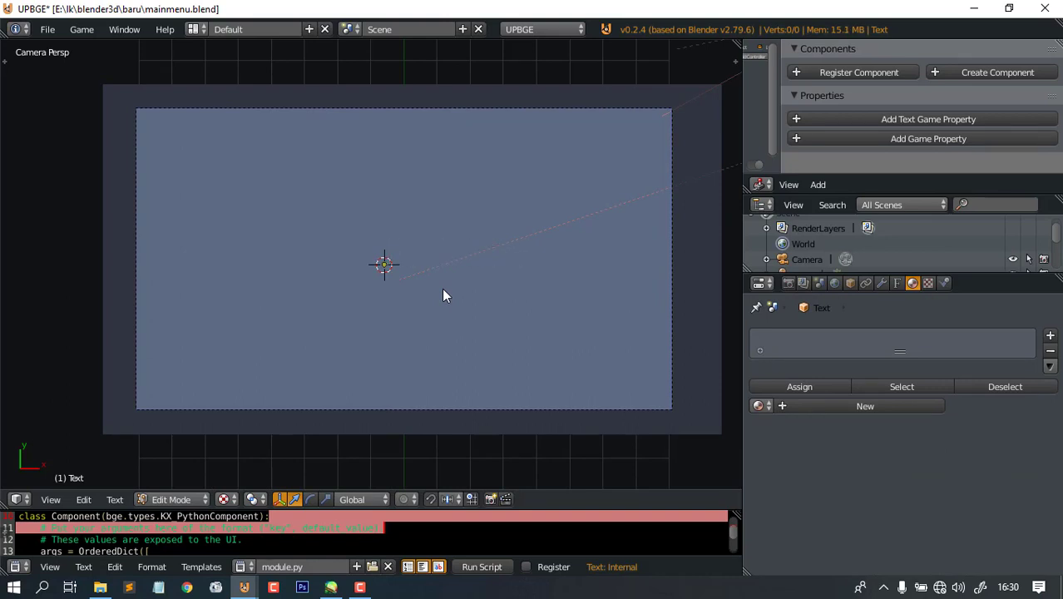
- Enter "loading" as the text object's content, leave Edit Mode and open its font settings
text(loading)
key(Tab)
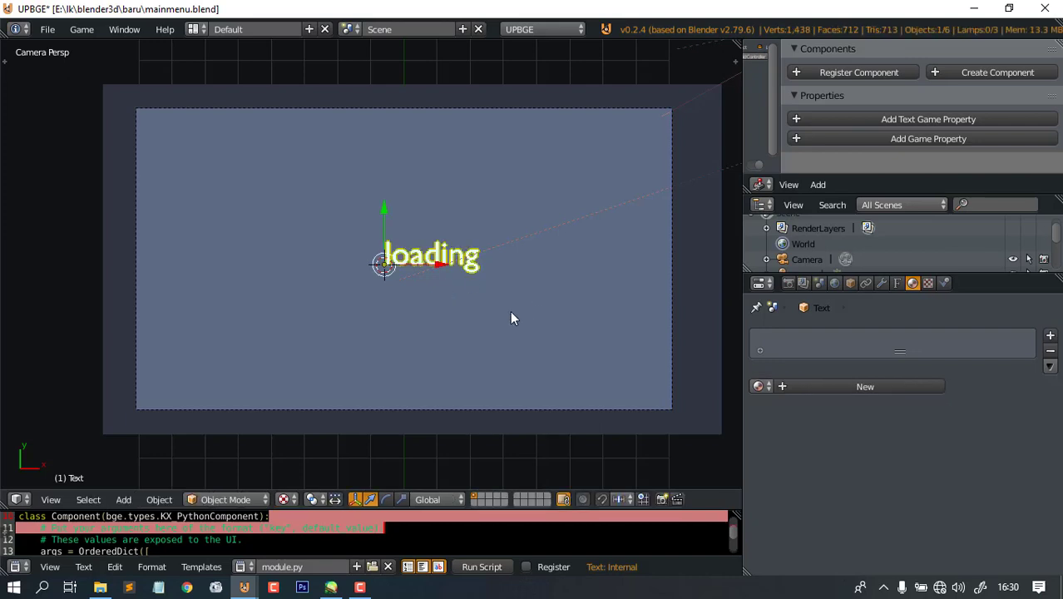
click(897, 283)
scroll(957, 458, down, 5)
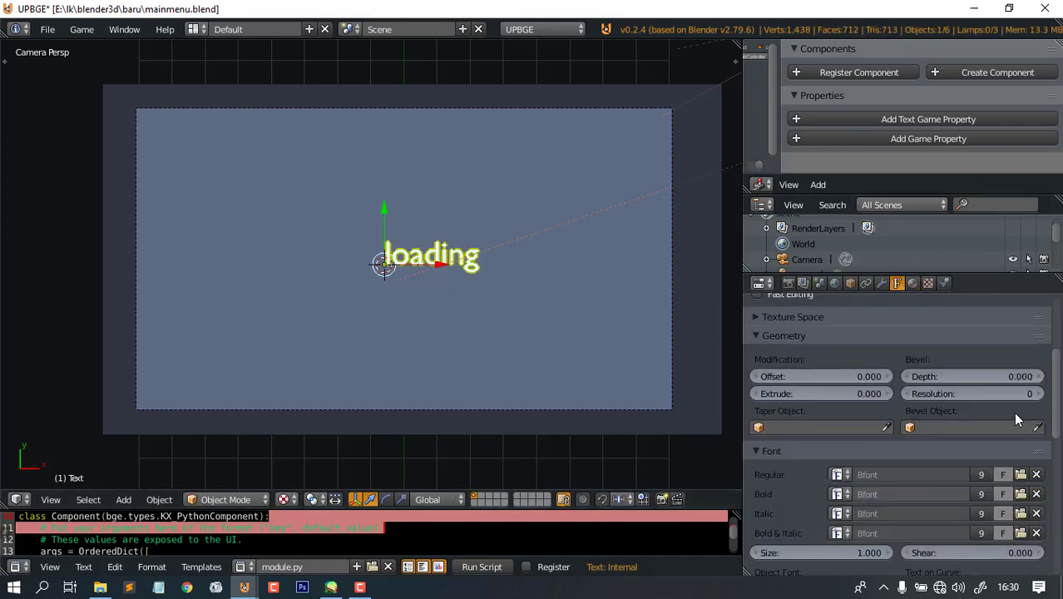
scroll(1016, 414, down, 2)
- Try to load vgafix.ttf from the project's fonts folder as the text's bold font
click(1019, 431)
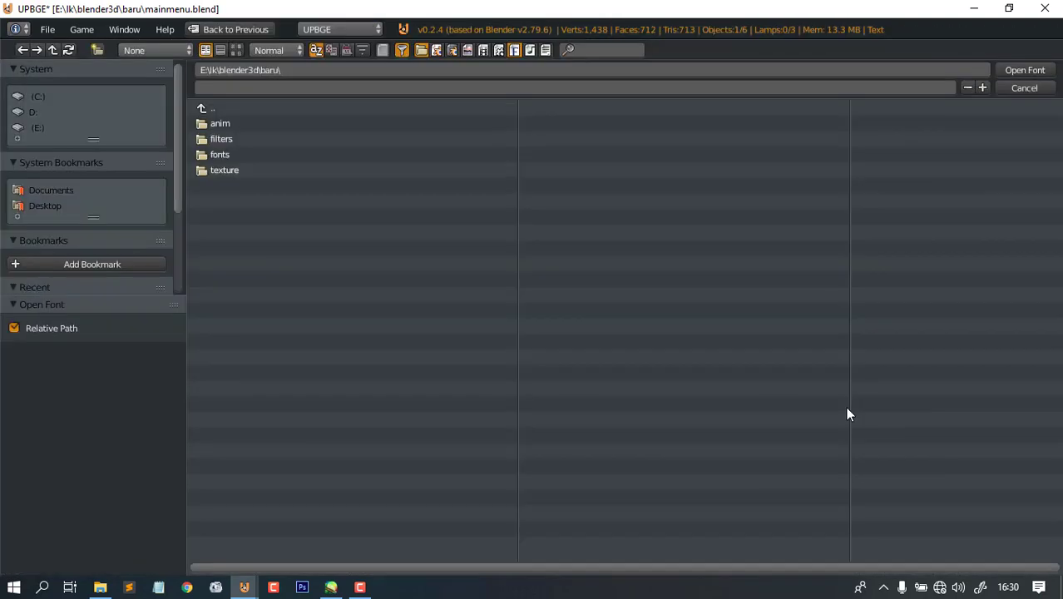
click(226, 158)
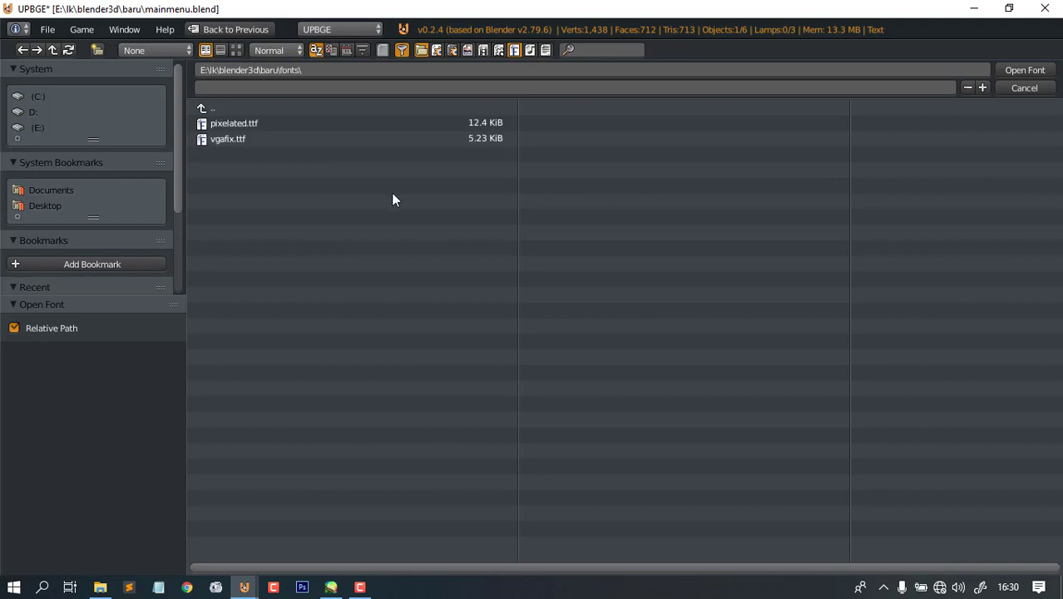
double_click(229, 139)
scroll(524, 287, up, 5)
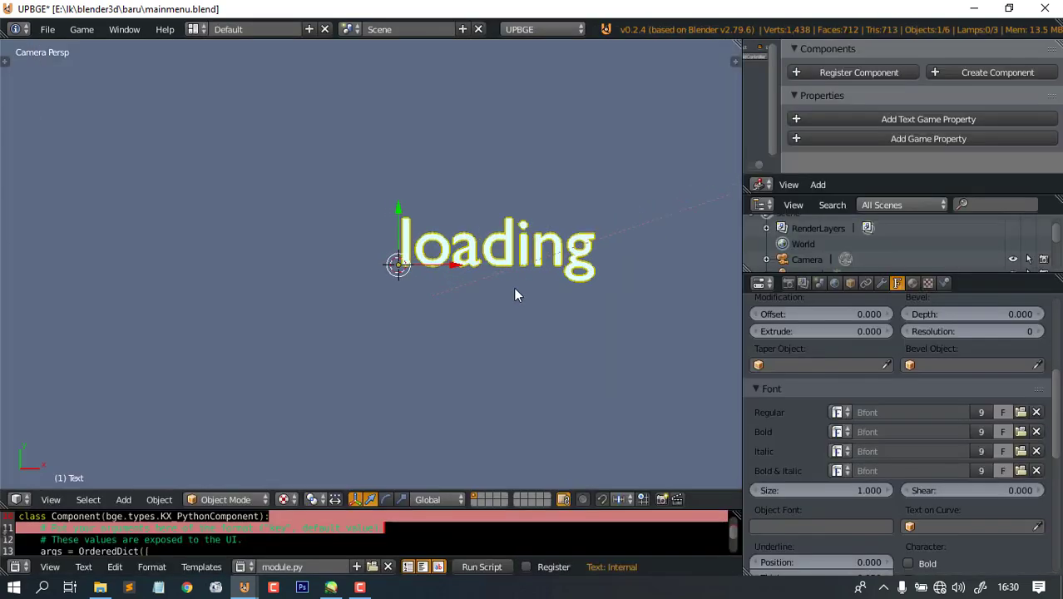
scroll(521, 293, down, 2)
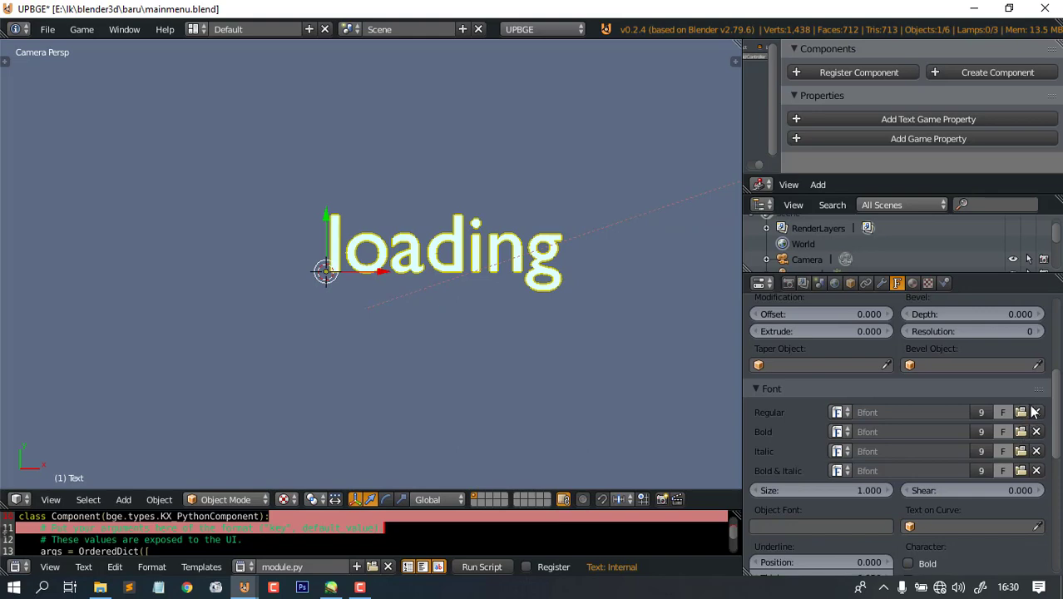
- Load pixelated.ttf from the project's fonts folder as the text's regular font
click(1020, 412)
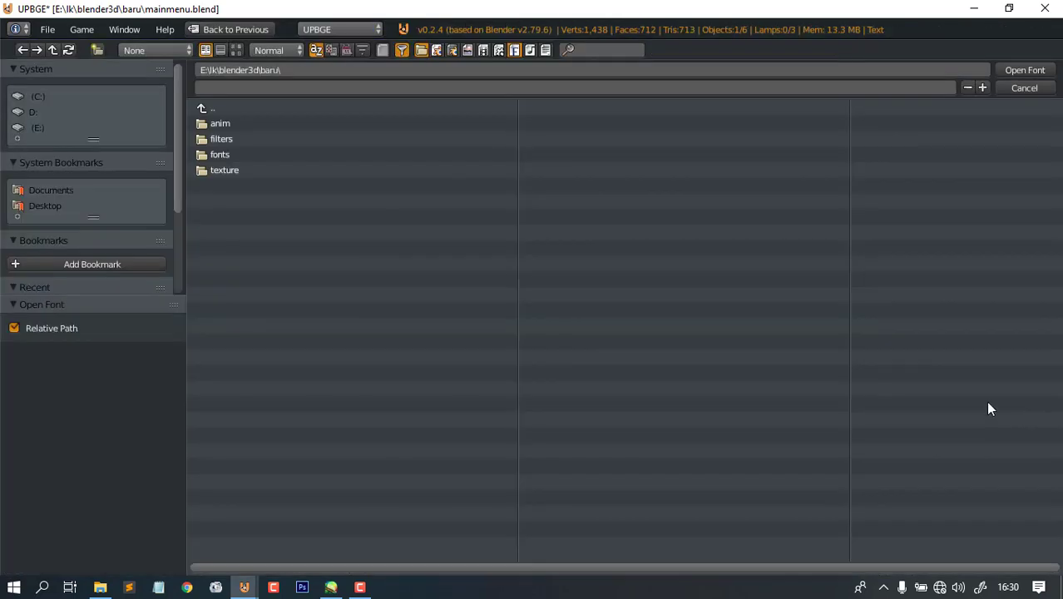
double_click(221, 154)
double_click(241, 123)
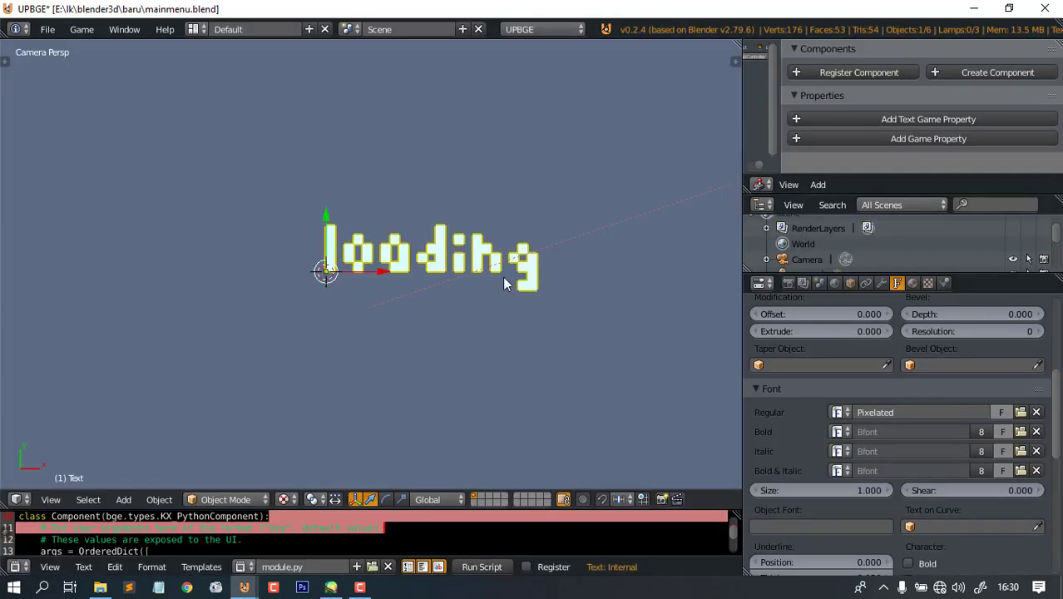
- Move the "loading" text from the 3D cursor to the lower-left corner of the camera frame
scroll(519, 283, up, 4)
scroll(550, 260, down, 3)
scroll(561, 253, up, 1)
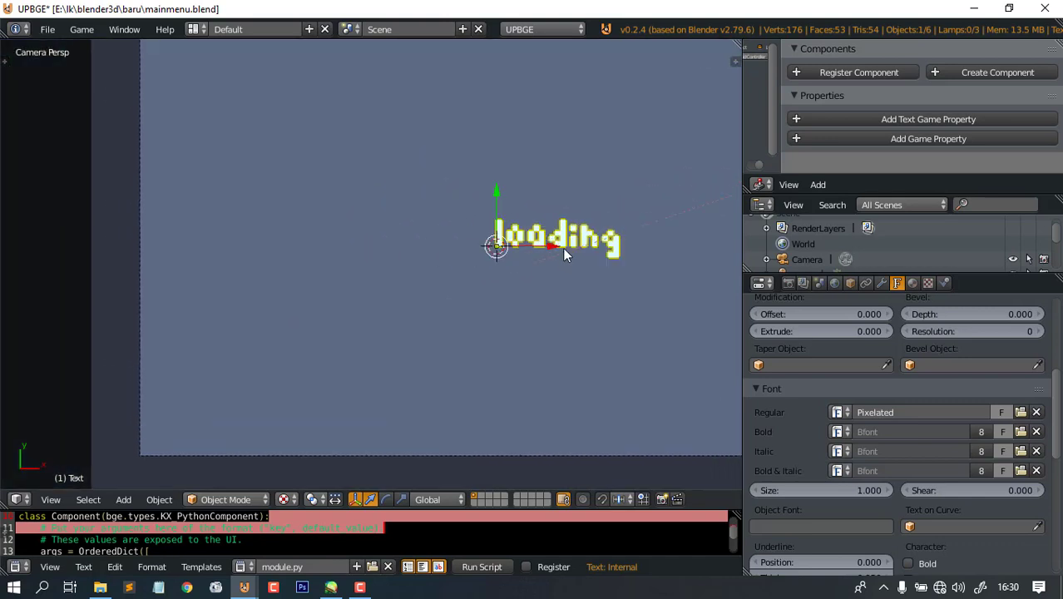
key(g)
key(x)
click(228, 200)
key(g)
key(z)
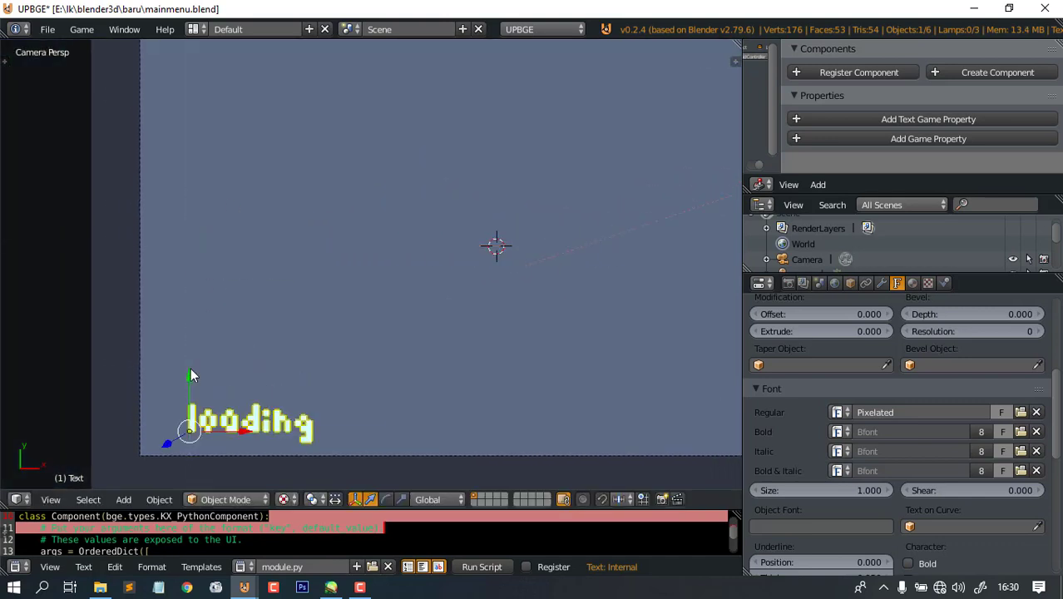
click(190, 367)
- Nudge the "loading" text's position within the frame corner and test-run the game
shift+middle_drag(190, 368, 292, 271)
drag(291, 270, 290, 251)
shift+middle_drag(290, 251, 274, 258)
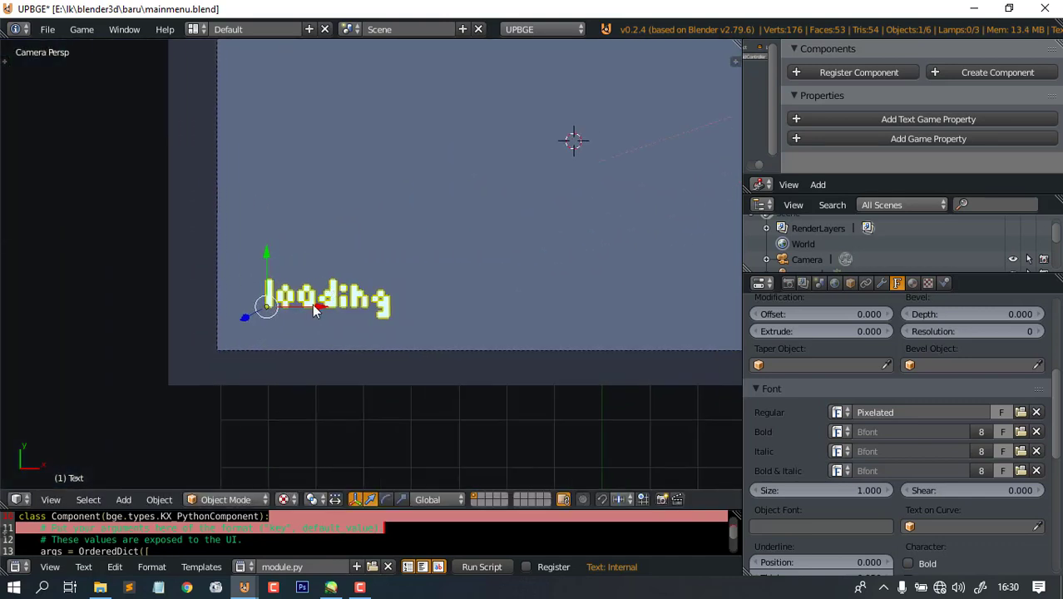
drag(314, 306, 309, 305)
key(p)
key(Escape)
- Raise the "loading" text along Z toward the camera, away from the background plane
scroll(434, 267, down, 3)
right_click(551, 232)
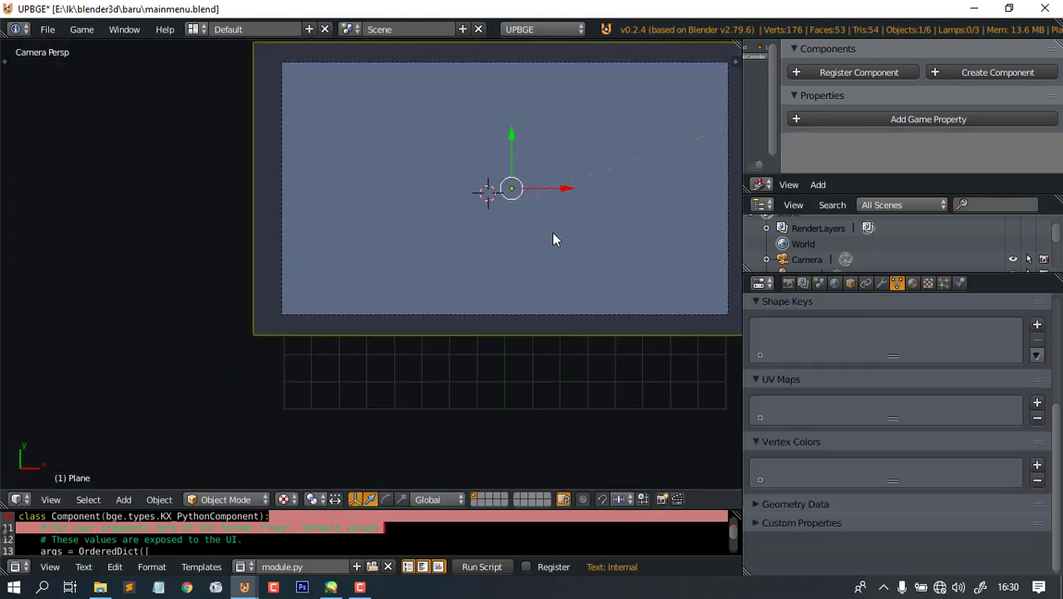
scroll(391, 335, up, 3)
right_click(323, 313)
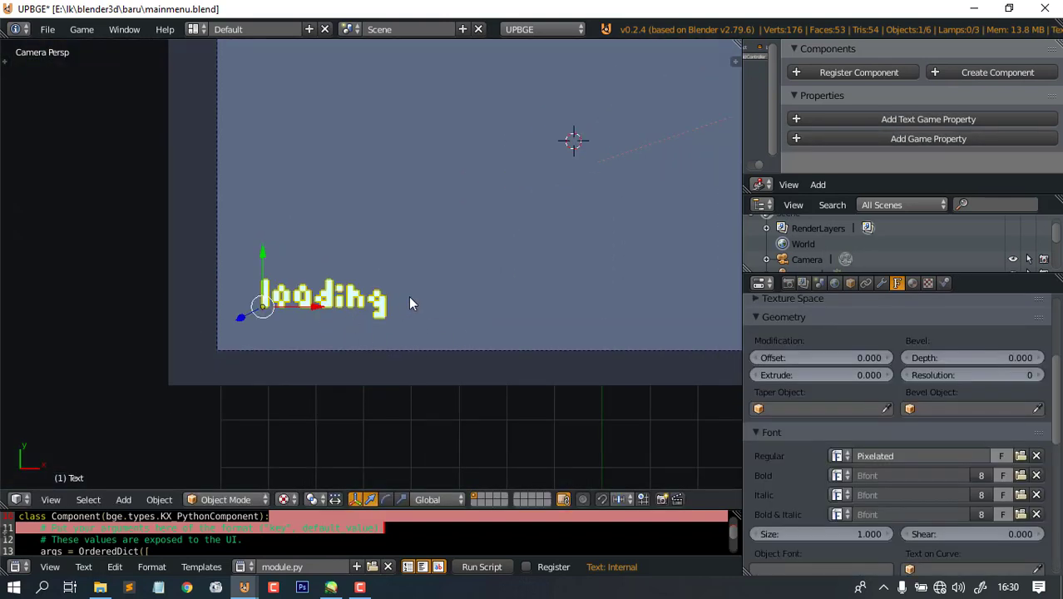
key(g)
key(z)
click(386, 317)
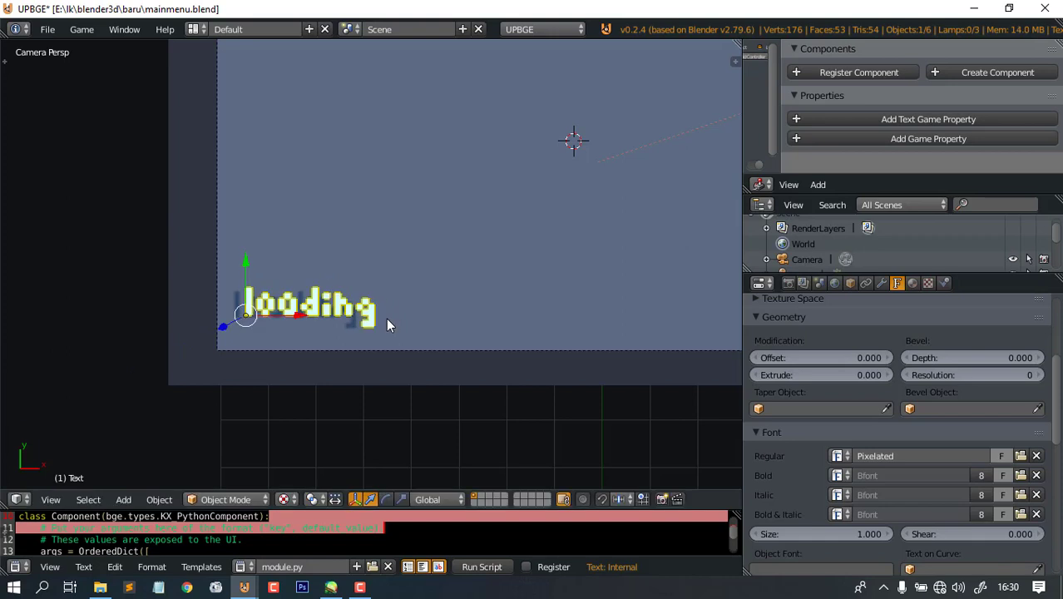
- Run the game to check how the repositioned "loading" text renders in the full camera frame
scroll(388, 317, down, 3)
shift+middle_drag(533, 250, 456, 314)
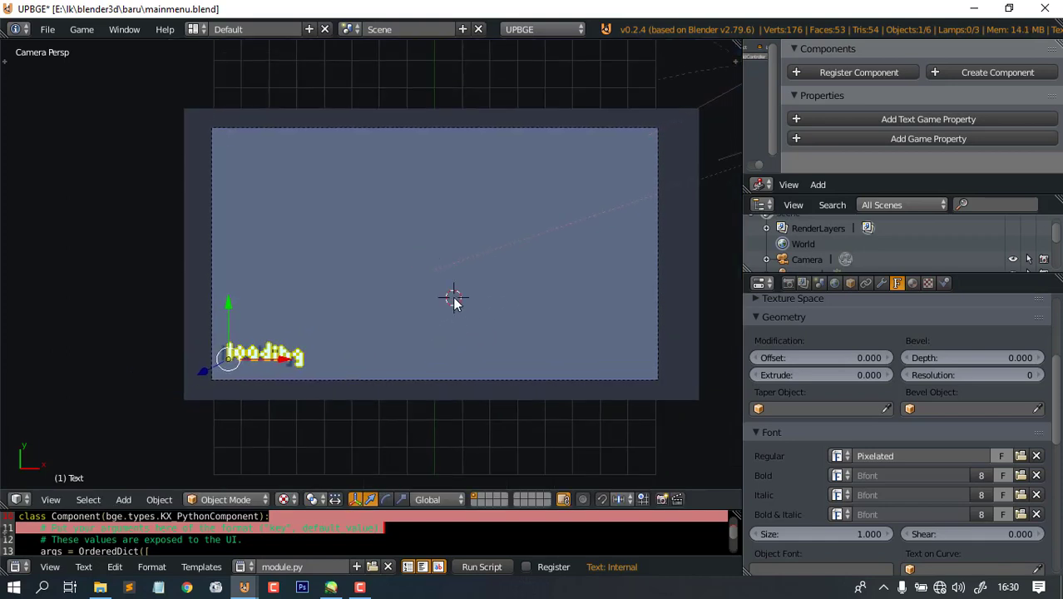
key(p)
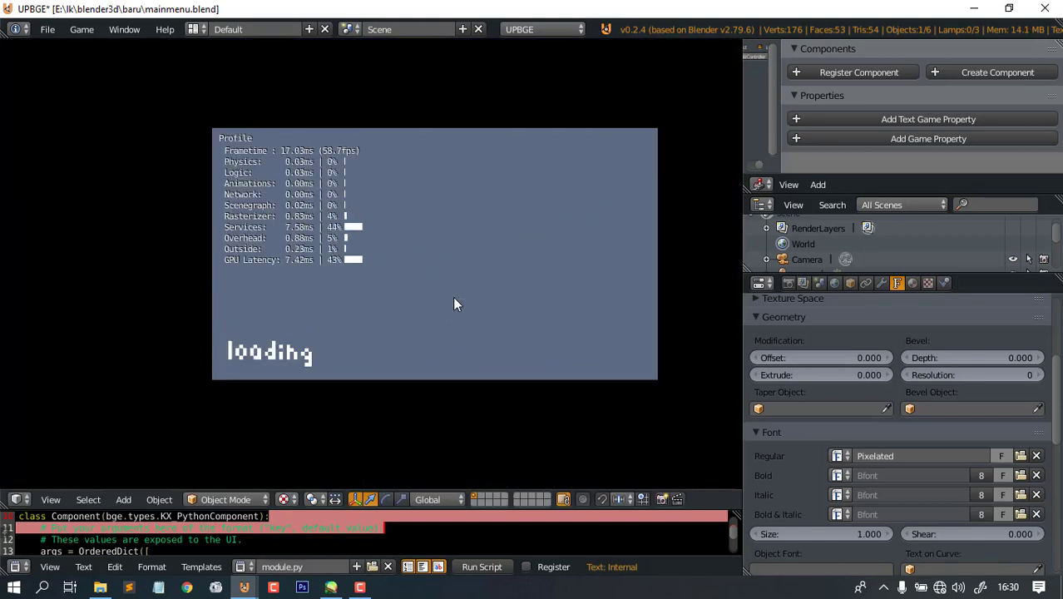
key(Escape)
- Scale the "loading" text down to about 0.70 and shift it slightly along X away from the frame edge
scroll(308, 376, up, 2)
shift+middle_drag(309, 377, 364, 302)
key(s)
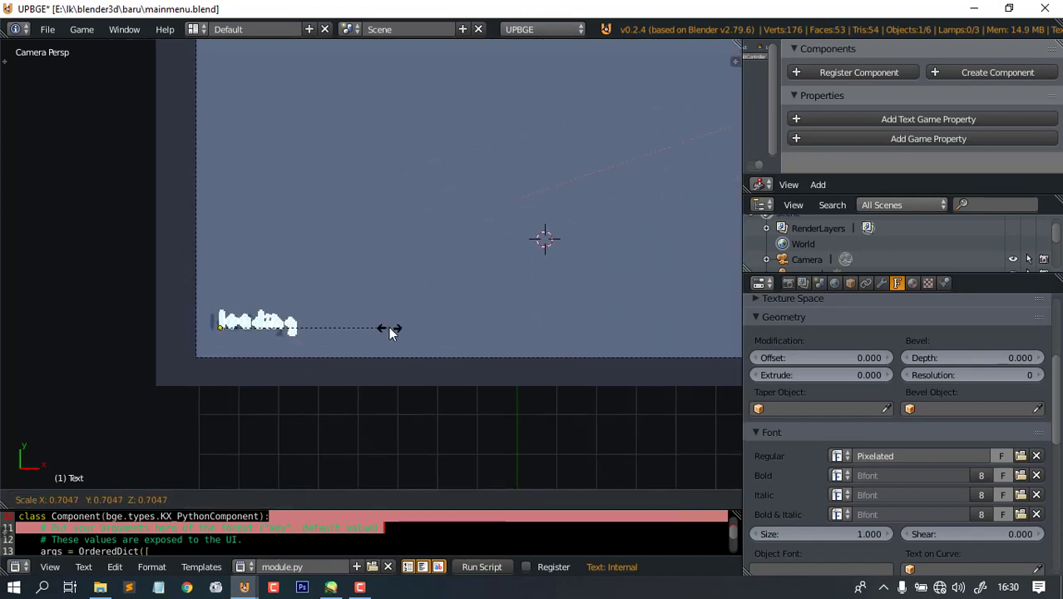
click(388, 326)
drag(281, 328, 301, 328)
scroll(351, 321, down, 2)
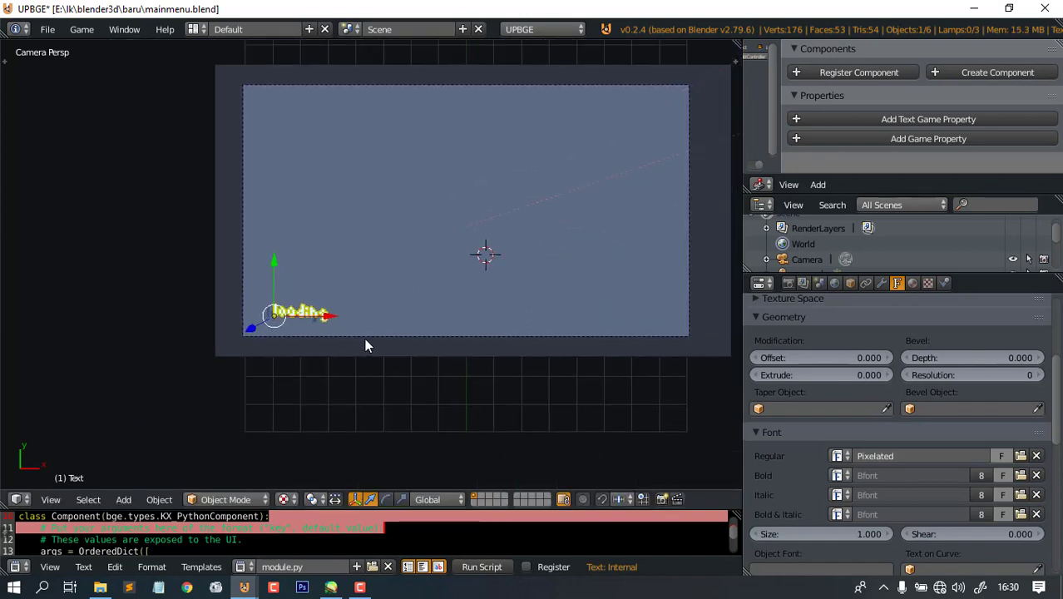
- Save mainmenu.blend and rename the current scene to "opening"
right_click(499, 216)
scroll(502, 213, down, 3)
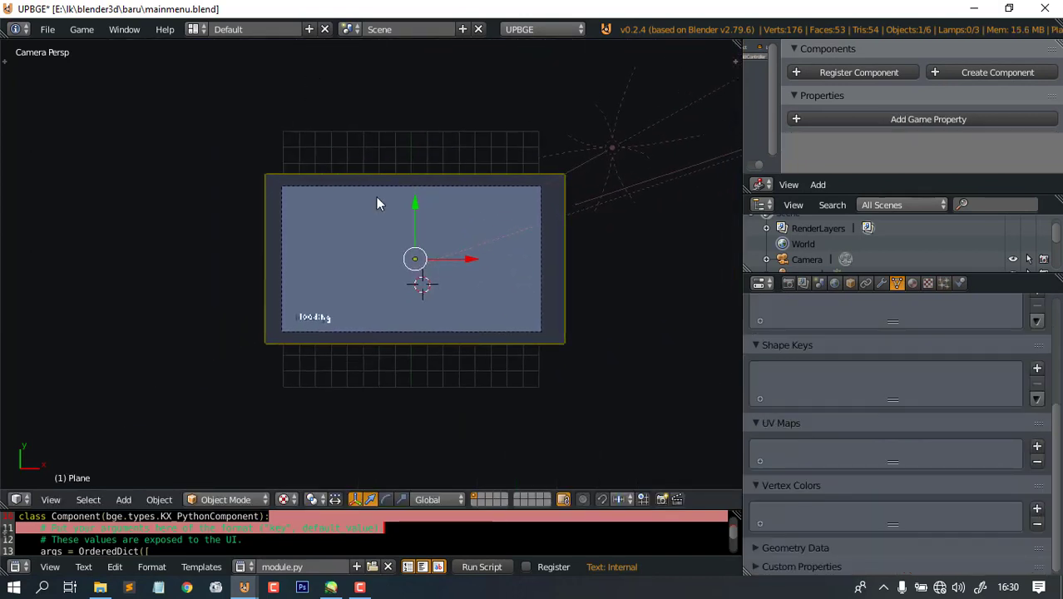
key(ctrl+s)
click(394, 220)
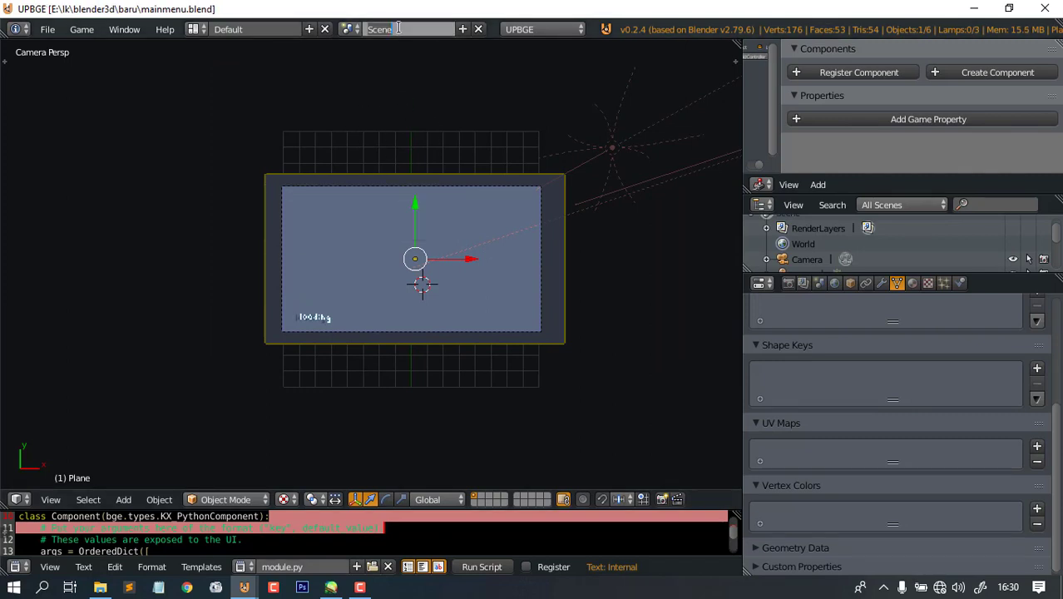
text(opening)
key(Return)
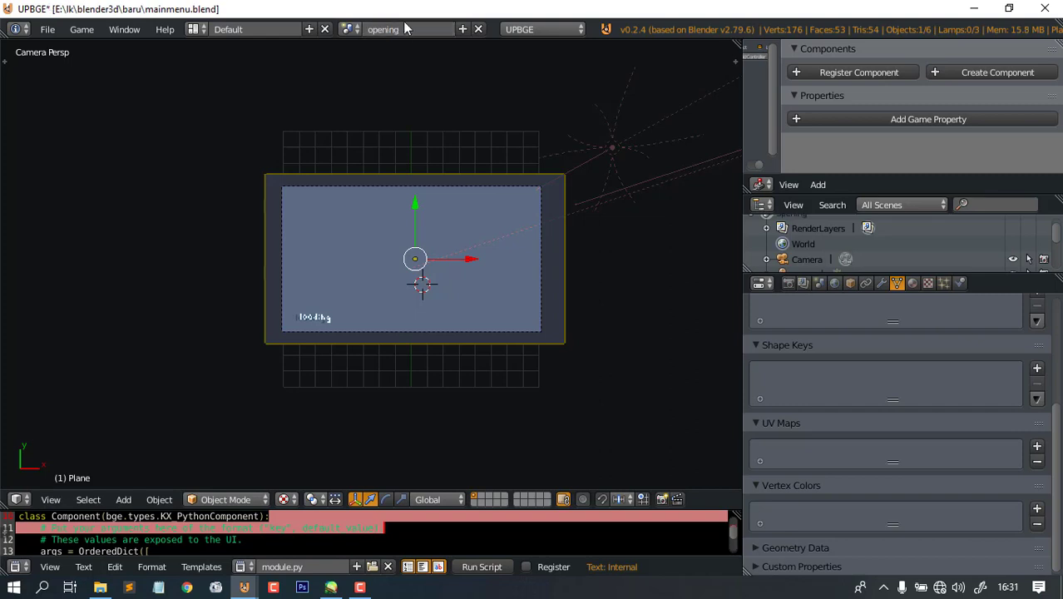
- Run the game to preview the opening scene with the smaller "loading" text
scroll(420, 257, up, 3)
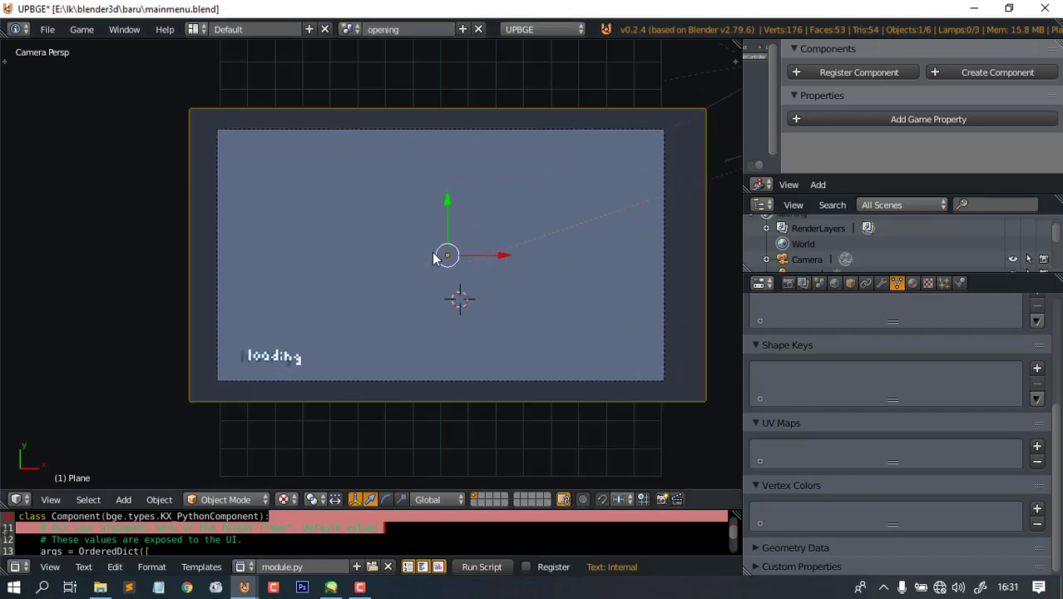
scroll(503, 262, up, 3)
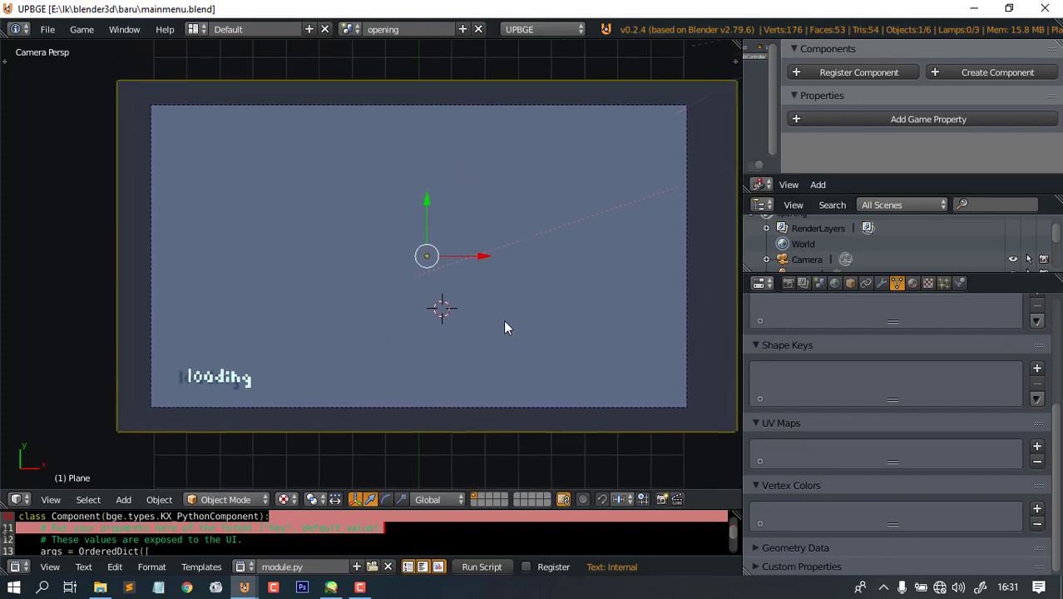
key(p)
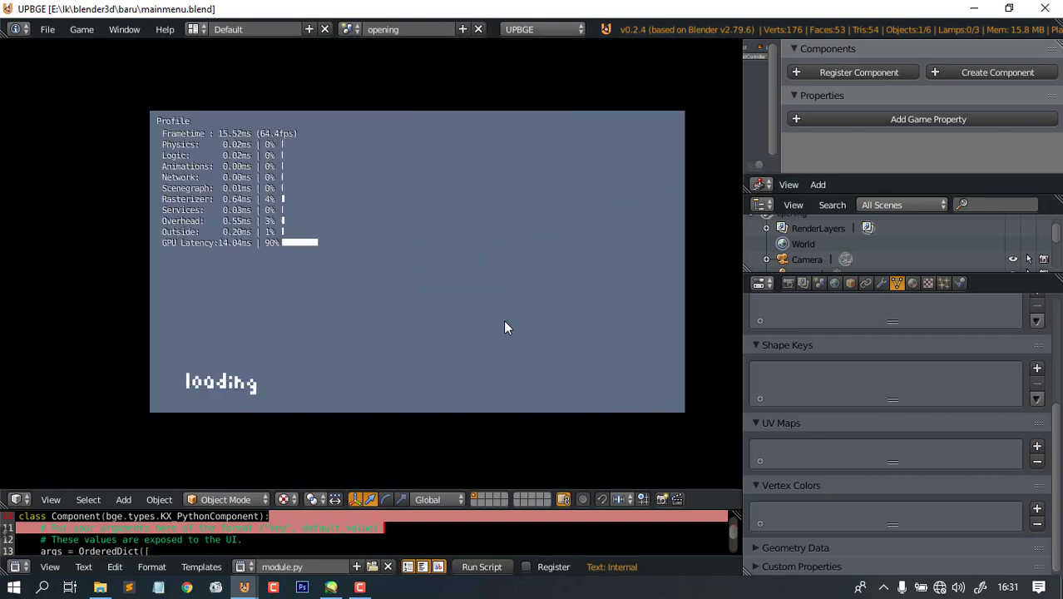
key(Escape)
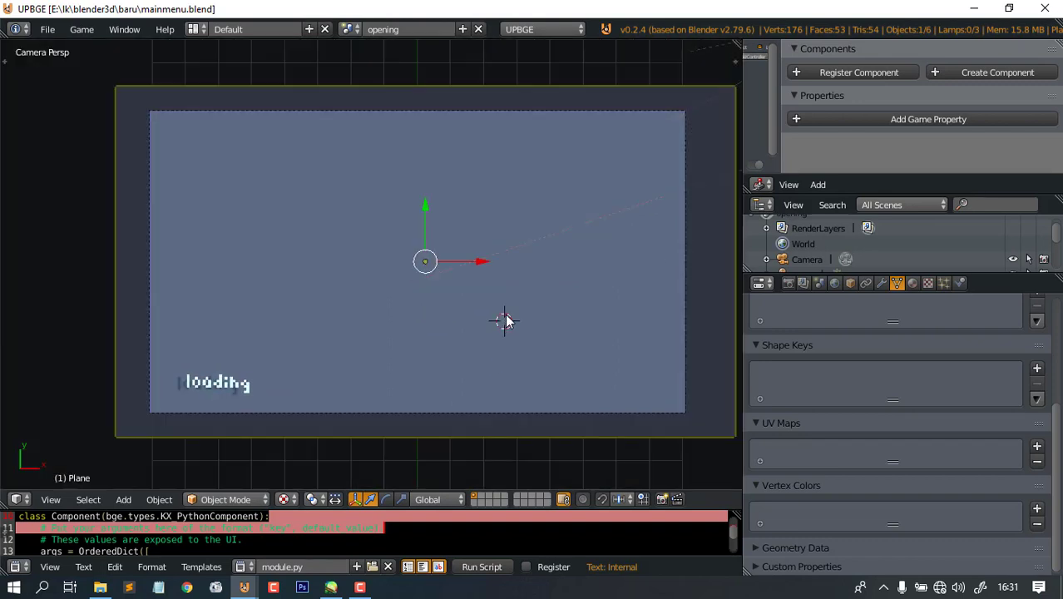
- Enlarge the area below the 3D view, change it to the Logic Editor and widen its logic brick section
scroll(506, 320, down, 2)
mouse_move(462, 301)
shift+middle_down()
mouse_move(442, 253)
mouse_move(464, 320)
shift+middle_up()
scroll(441, 253, up, 2)
drag(393, 509, 389, 390)
click(17, 567)
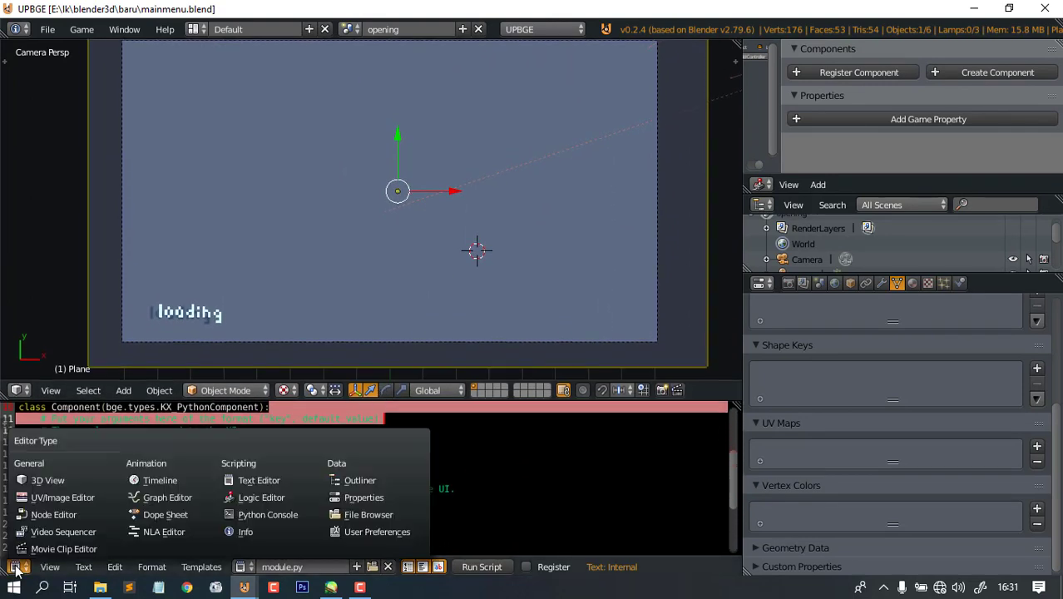
click(315, 498)
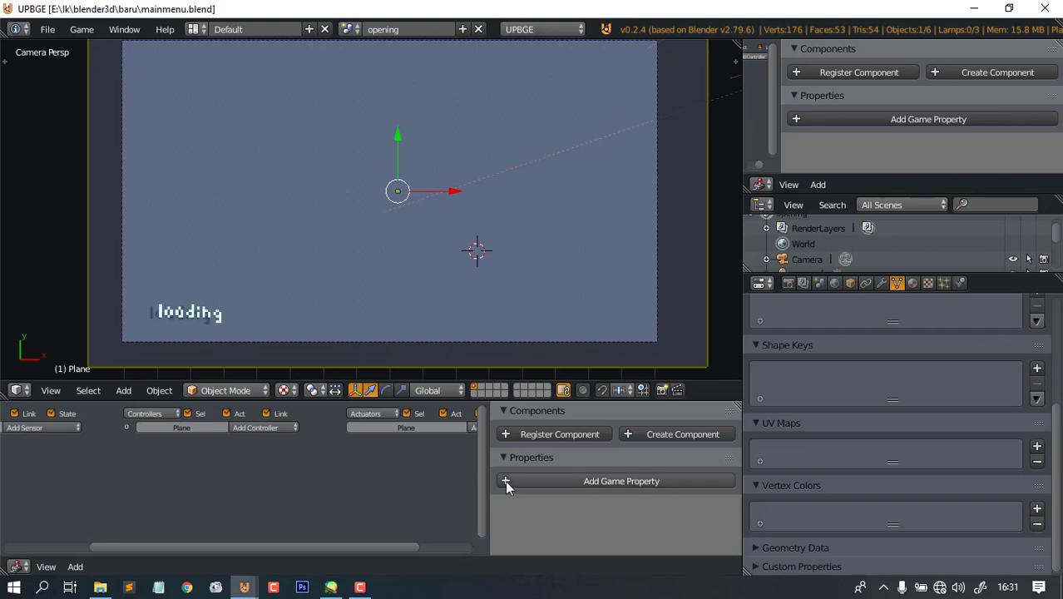
drag(488, 483, 613, 481)
scroll(469, 185, down, 3)
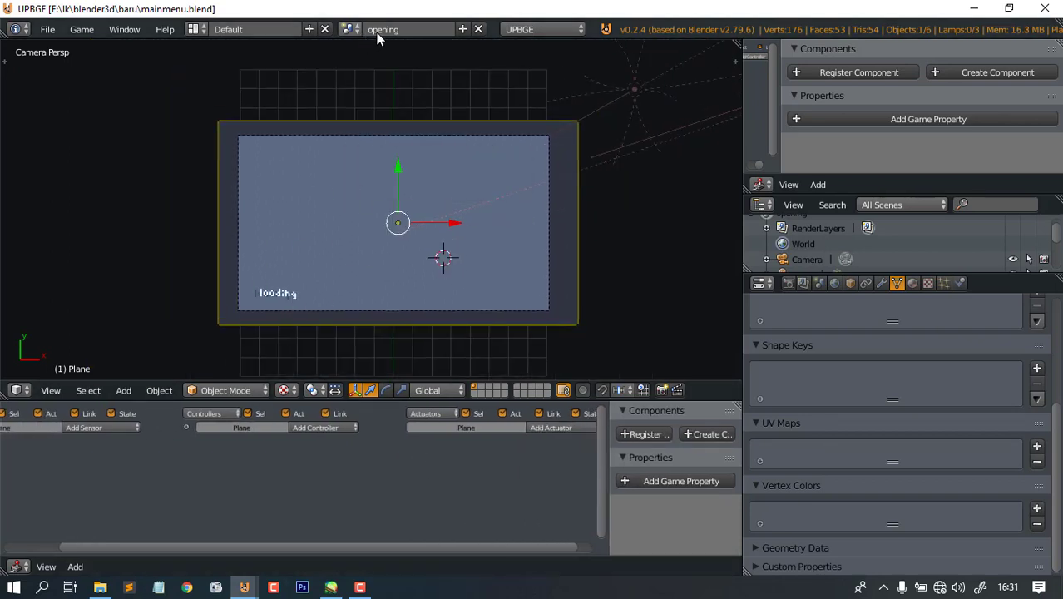
- Create a Full Copy of the opening scene and rename the copy "mainmenu"
click(463, 29)
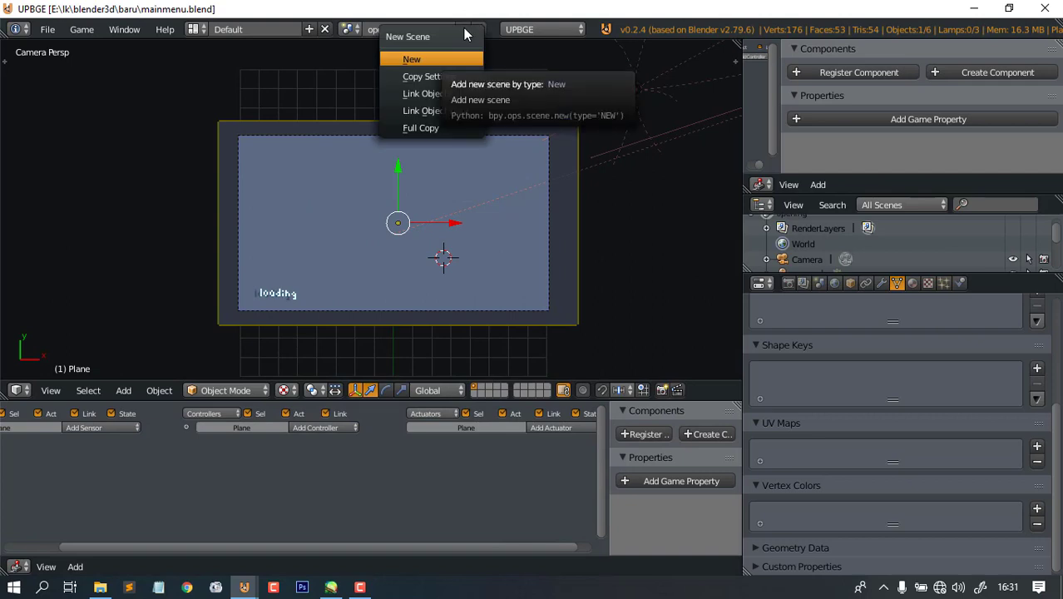
click(419, 129)
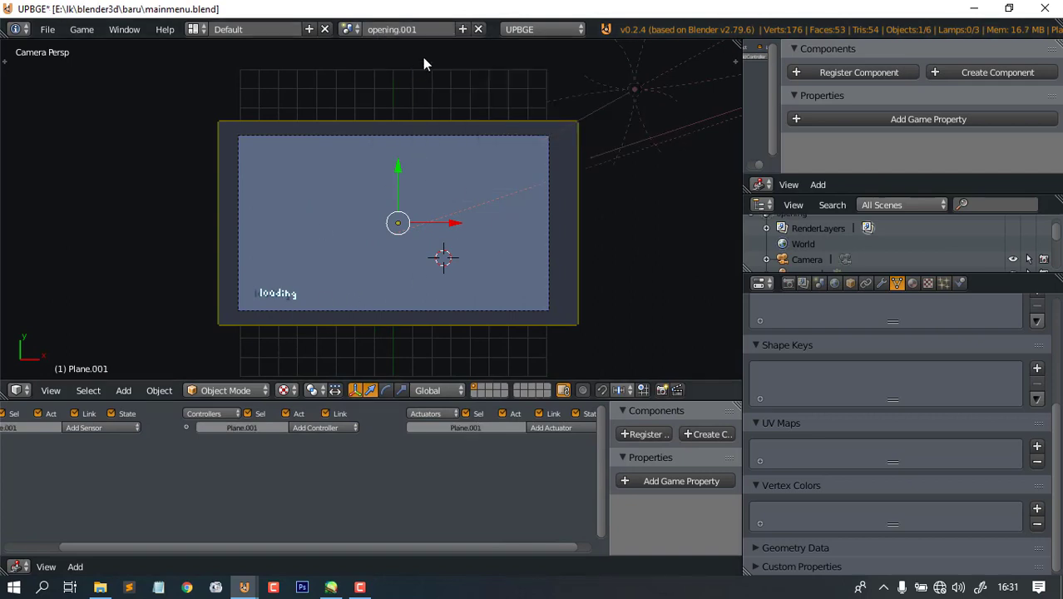
double_click(366, 30)
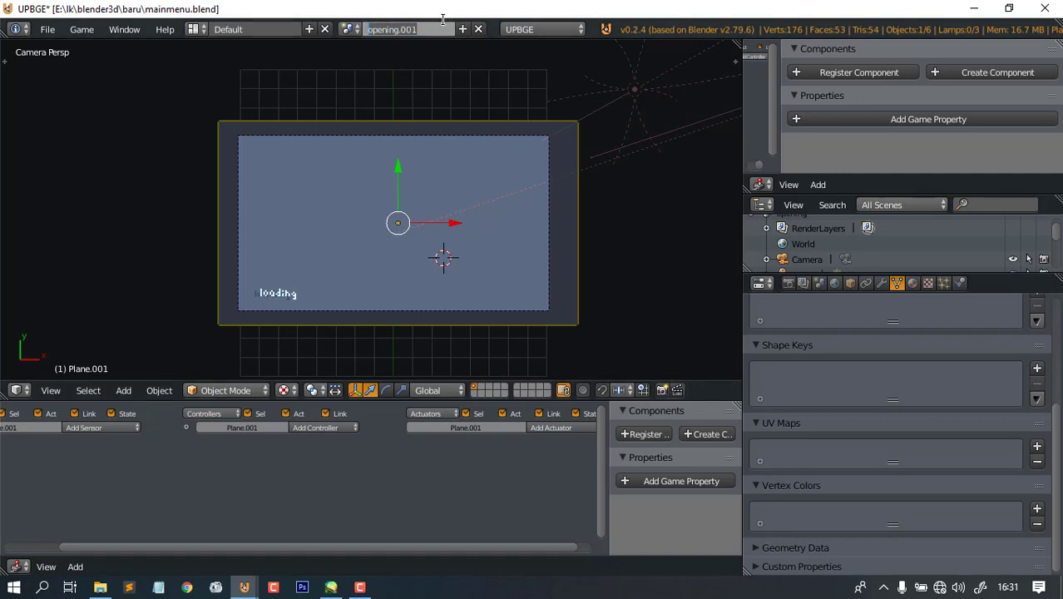
key(BackSpace)
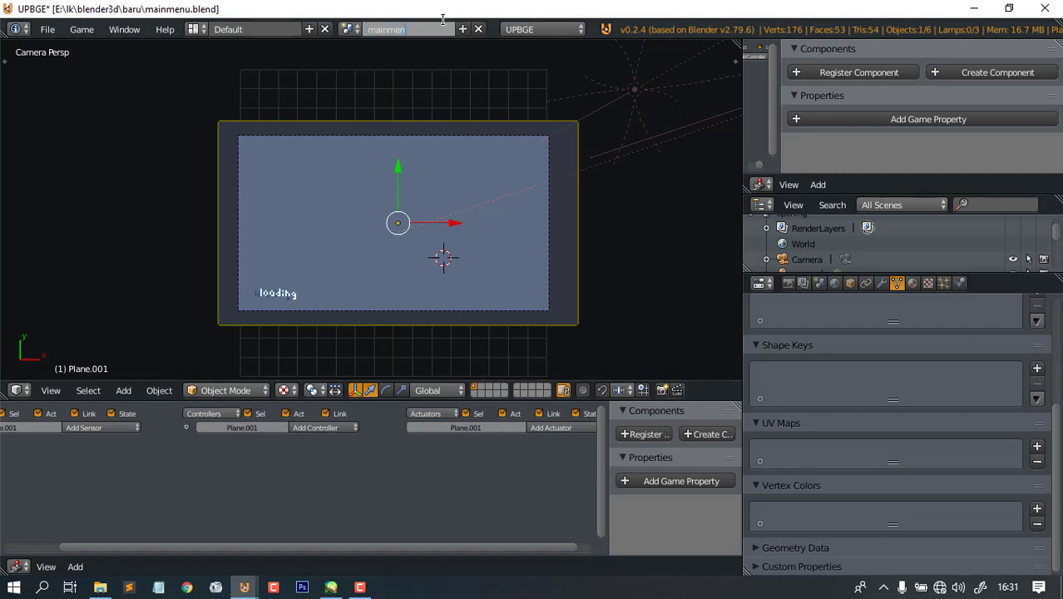
key(Return)
- Check the scene flow sketch in PaintTool SAI, return to UPBGE and switch to the opening scene
key(alt+Tab)
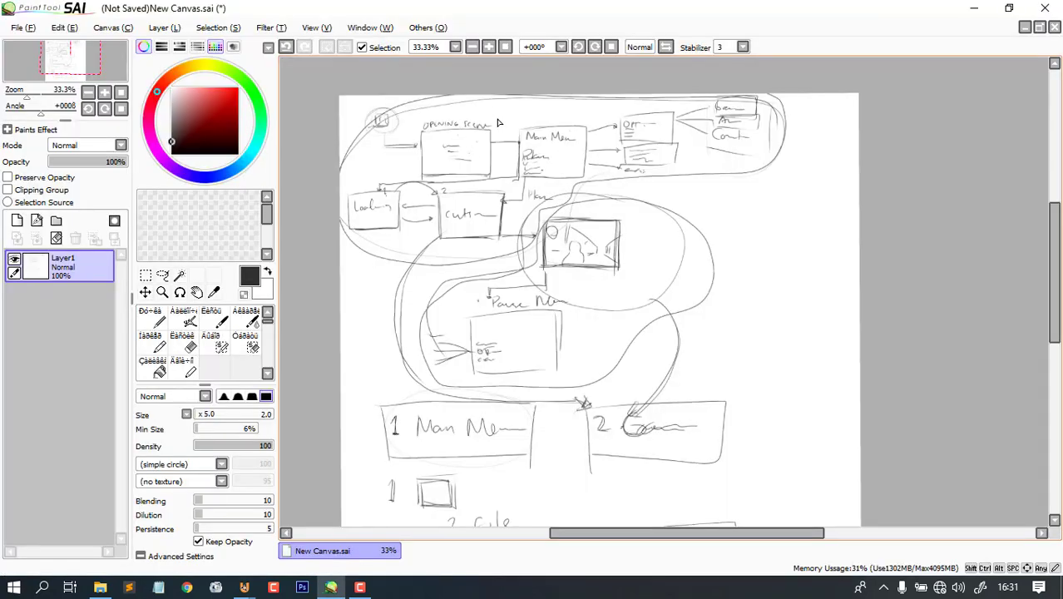
key(alt+Tab)
scroll(399, 224, up, 3)
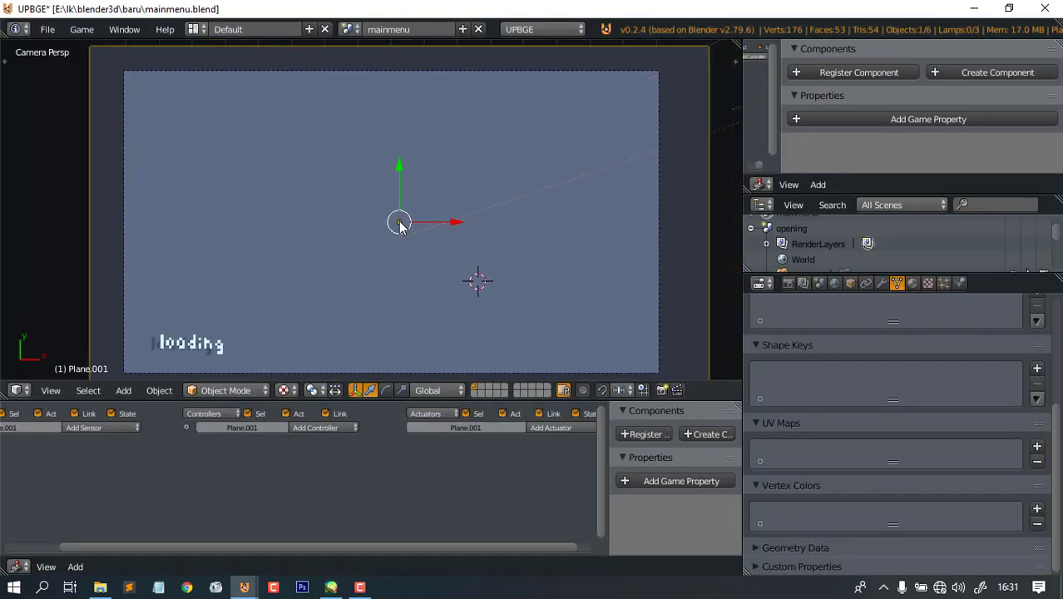
scroll(399, 225, down, 3)
click(350, 29)
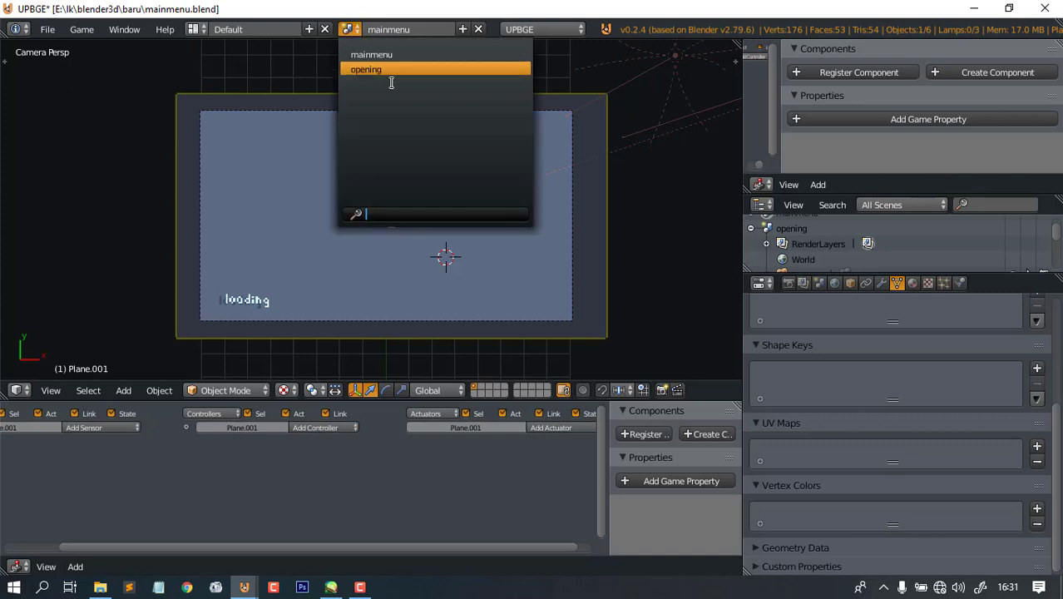
scroll(366, 187, up, 2)
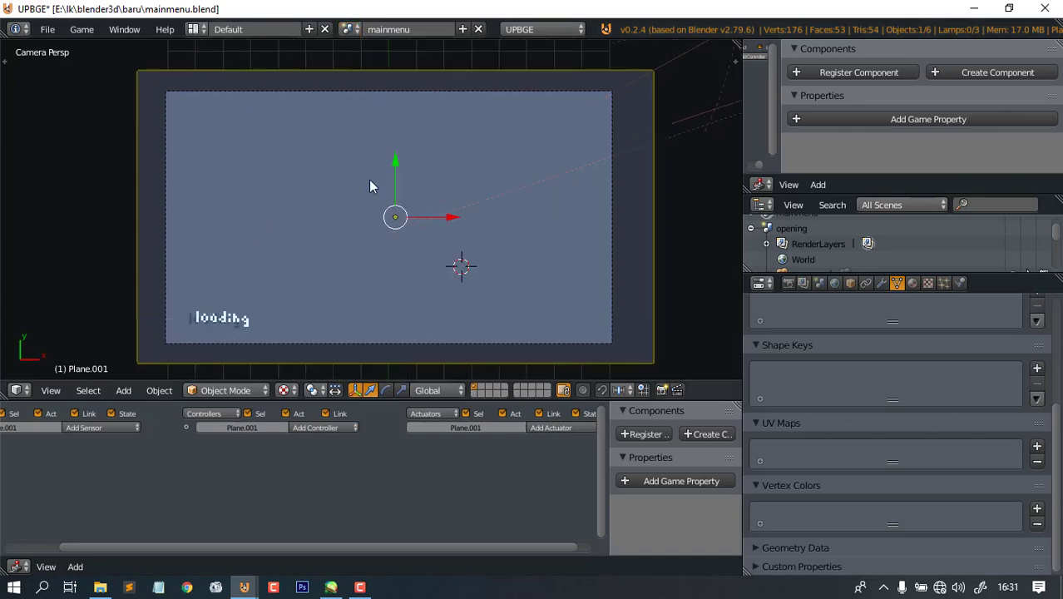
click(348, 31)
click(386, 74)
scroll(405, 266, up, 2)
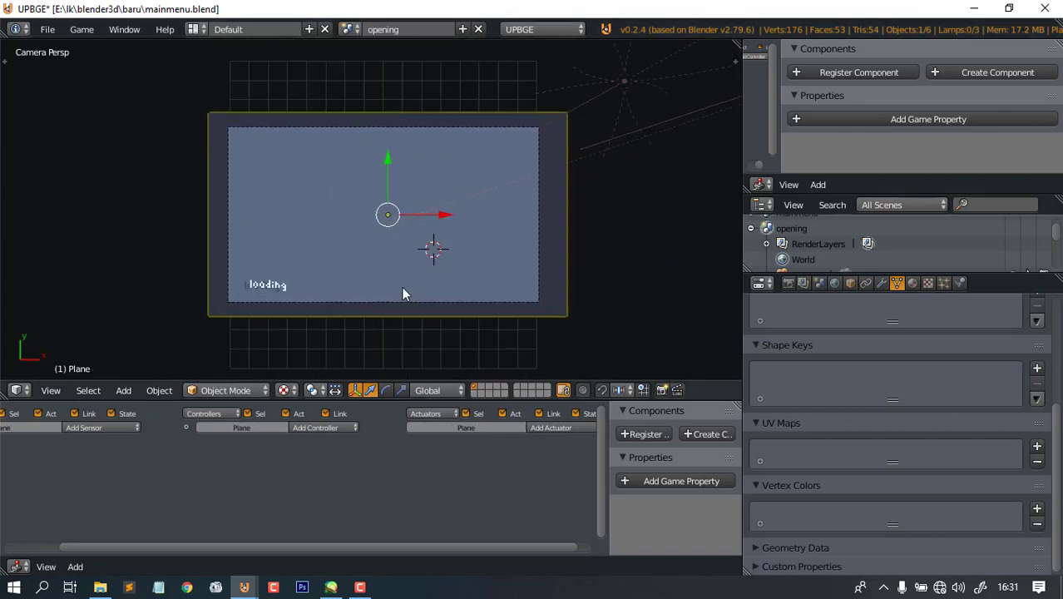
shift+middle_drag(403, 288, 471, 260)
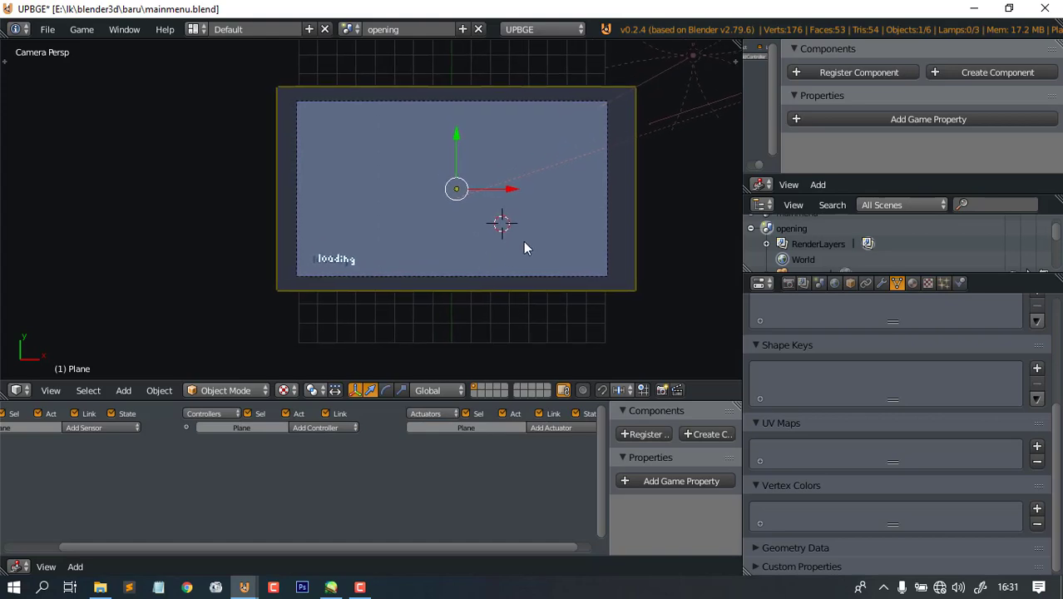
- Consult the main menu part of the sketch in PaintTool SAI, return to UPBGE and select the "loading" text
key(alt+Tab)
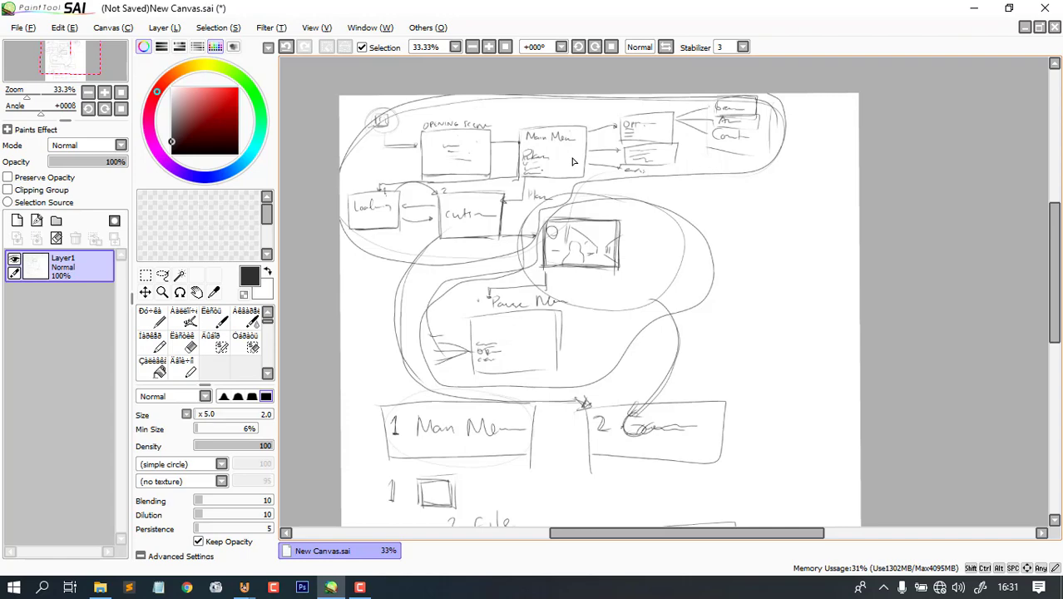
key(alt+Tab)
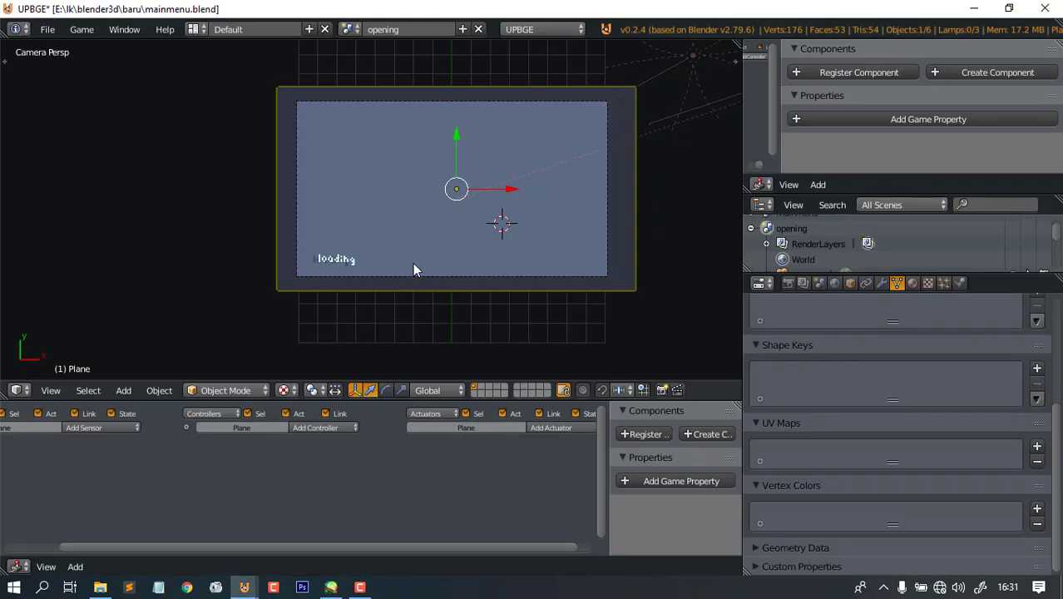
scroll(415, 268, up, 3)
right_click(310, 295)
scroll(421, 288, down, 3)
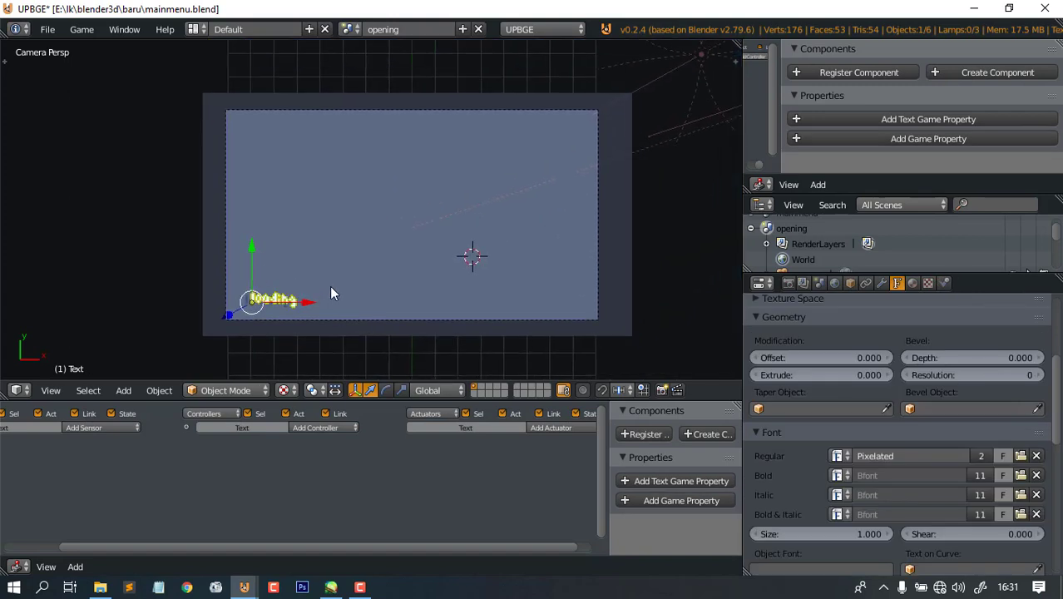
scroll(329, 285, up, 1)
scroll(326, 283, up, 1)
scroll(324, 283, up, 2)
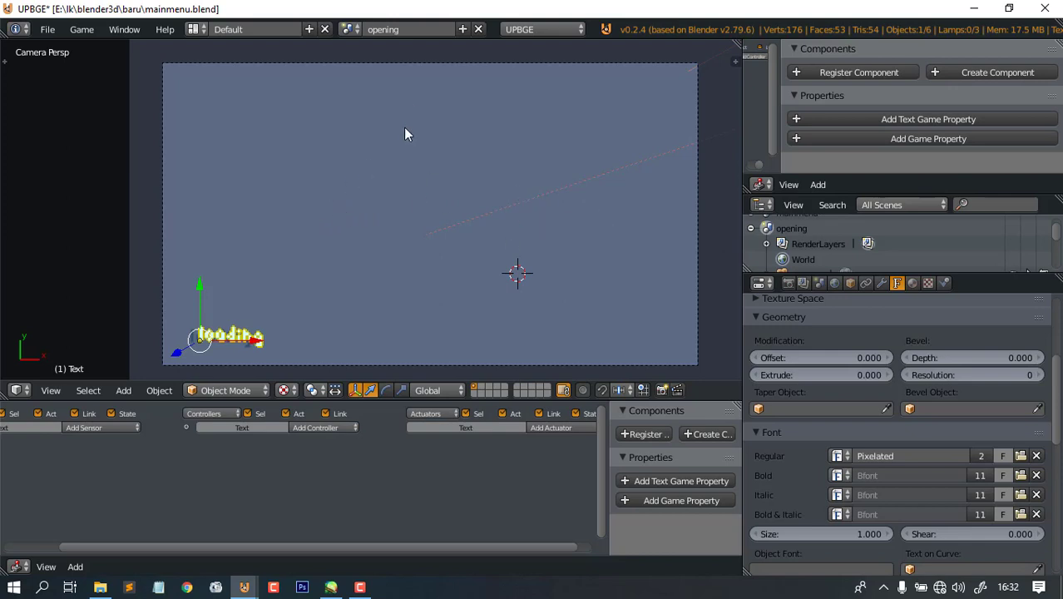
- Switch to the mainmenu scene and raise the "loading" text along its vertical axis to about mid-height in the camera frame
click(350, 30)
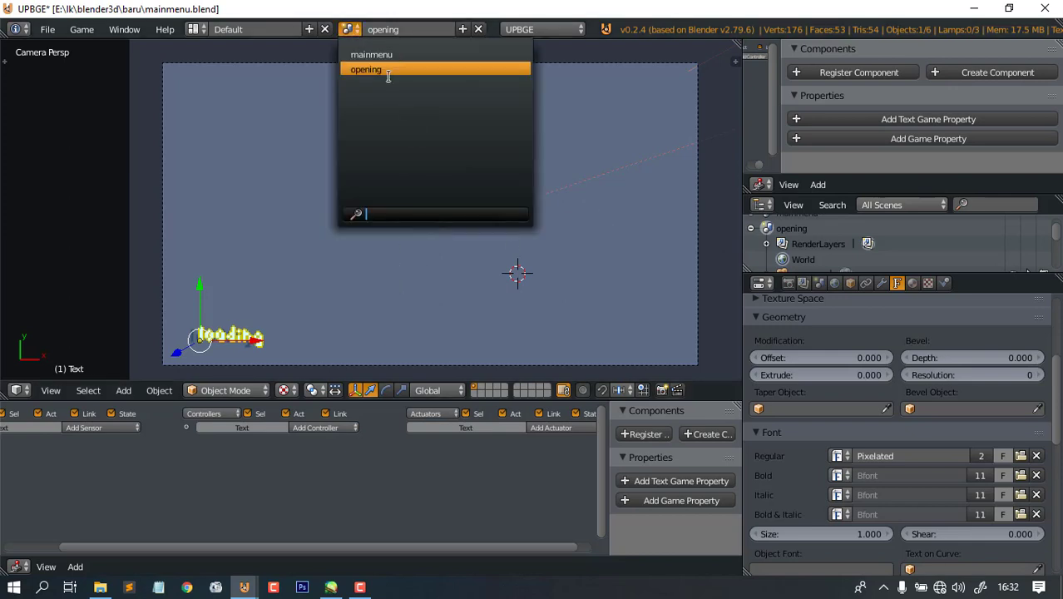
click(372, 55)
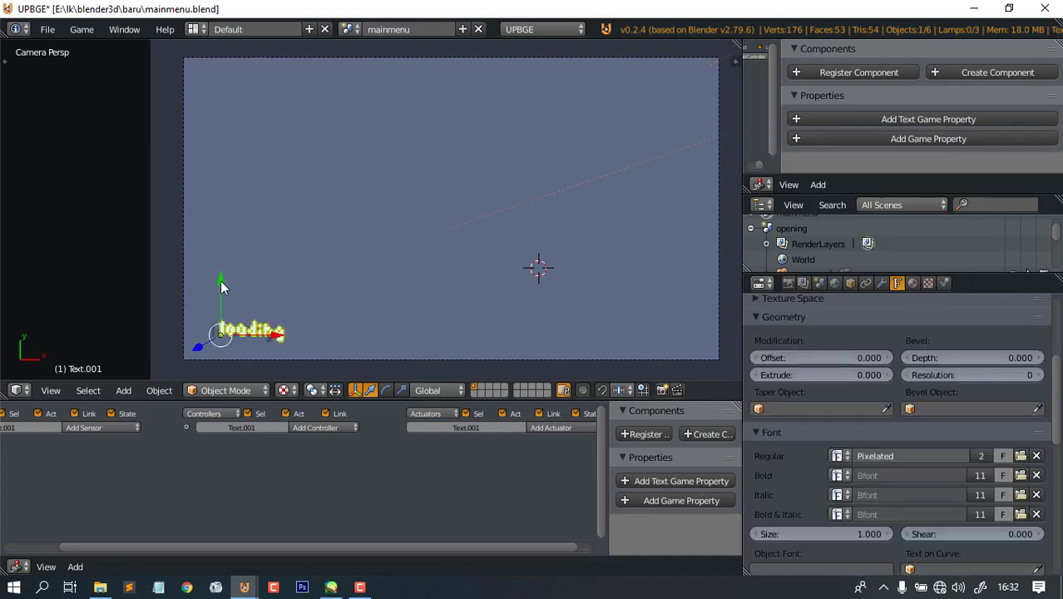
drag(221, 281, 241, 189)
scroll(284, 224, up, 1)
shift+middle_drag(327, 231, 361, 234)
- Open the "loading" text object for editing and delete all of its characters
key(Tab)
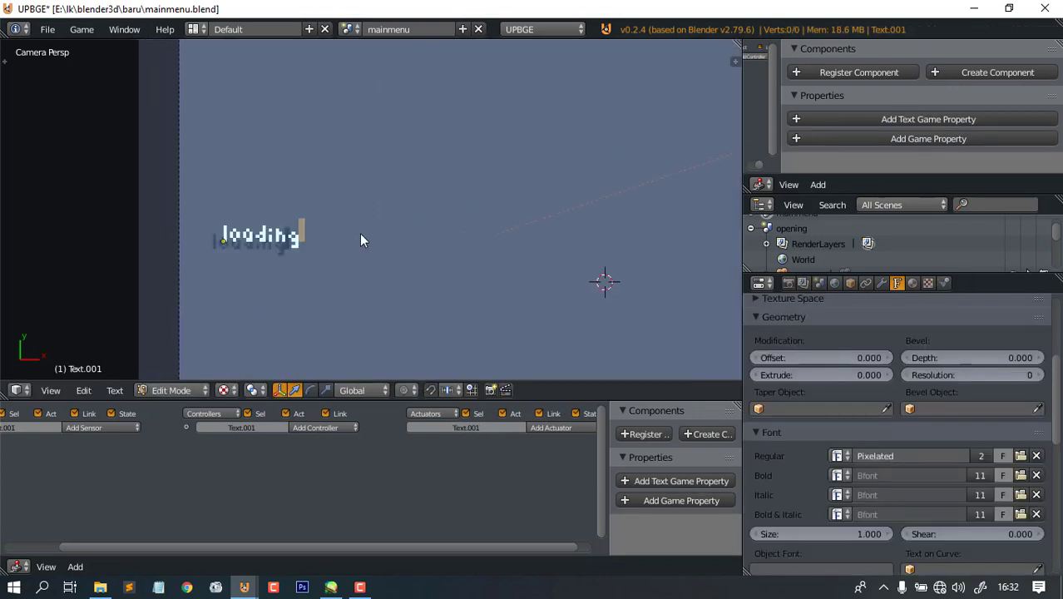
key(BackSpace)
key(BackSpace)
key(BackSpace)
key(BackSpace)
key(BackSpace)
key(BackSpace)
key(BackSpace)
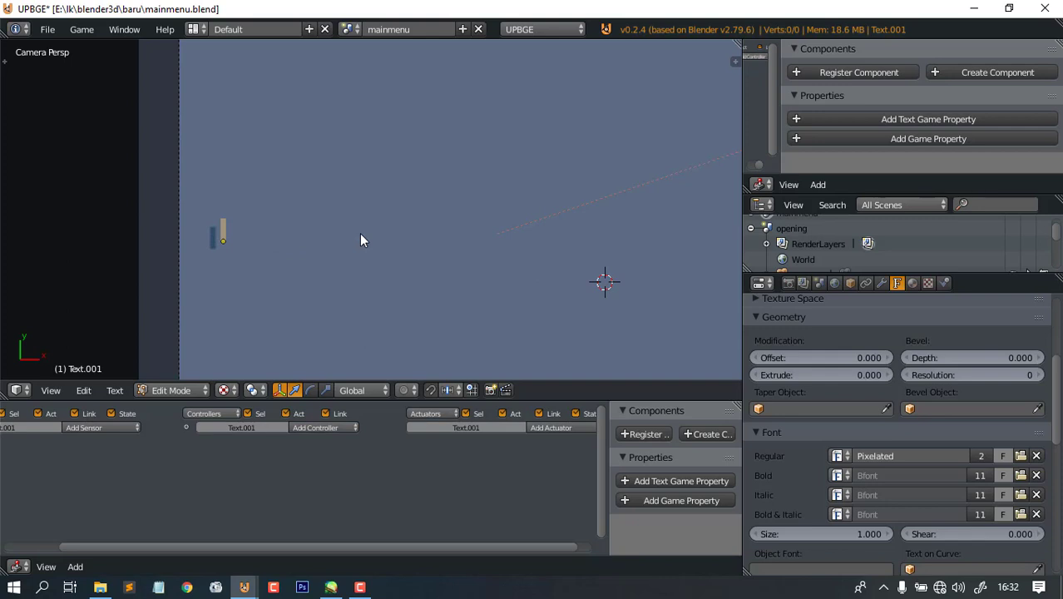
text(Lets Hn)
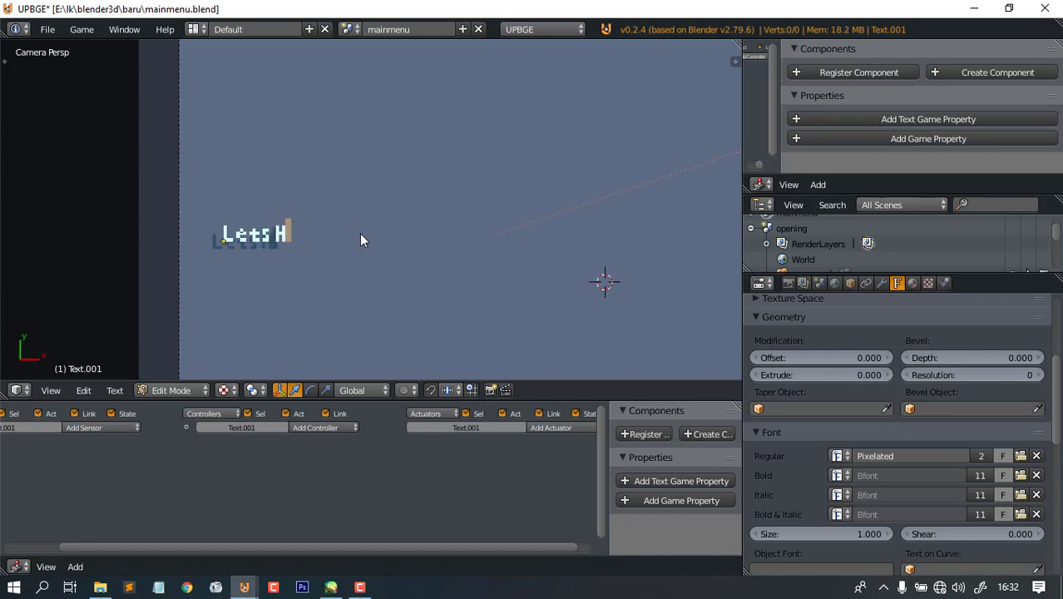
key(BackSpace)
key(BackSpace)
key(BackSpace)
key(BackSpace)
key(BackSpace)
key(BackSpace)
key(BackSpace)
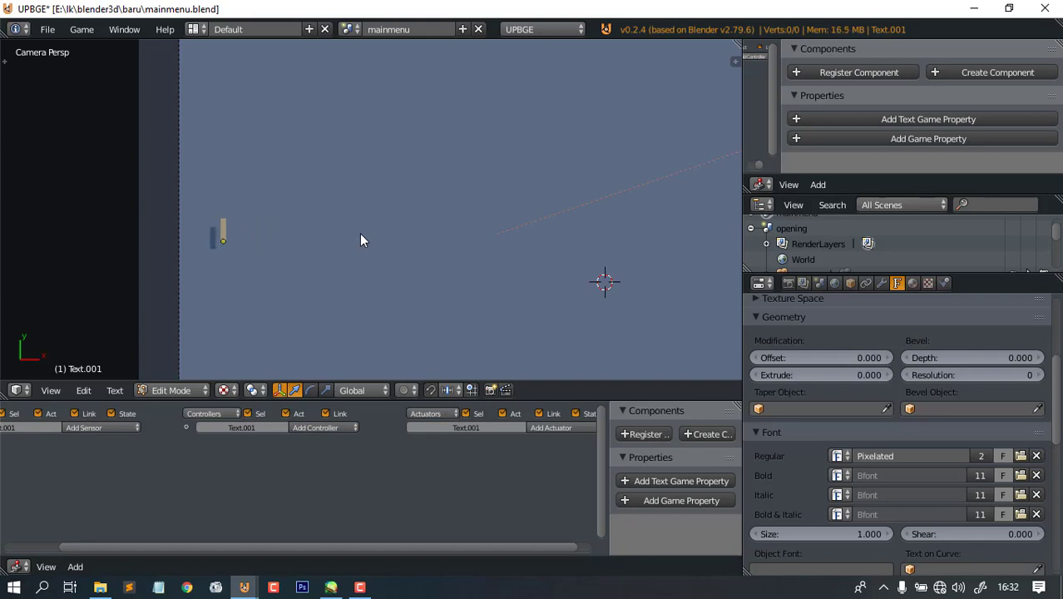
- Enter "Hunting" as the title text and leave text editing
text(Hunt)
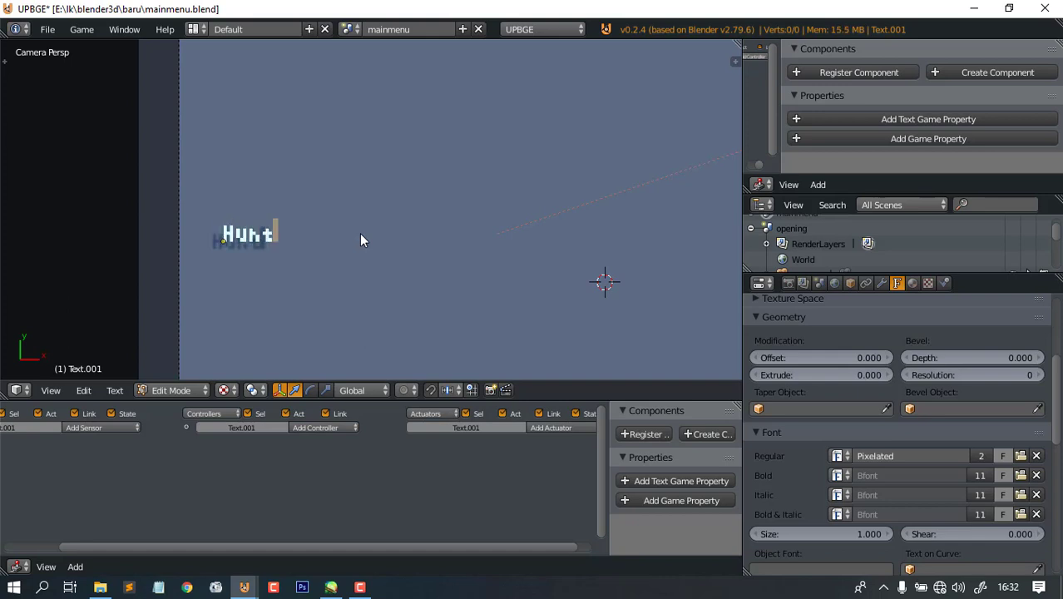
text(ng)
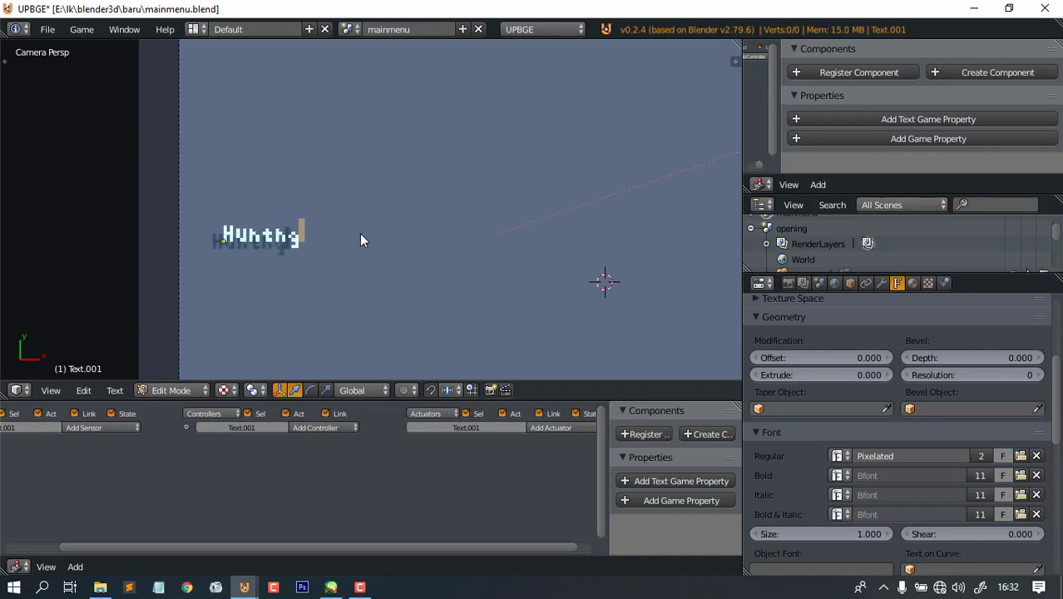
key(BackSpace)
key(BackSpace)
text(ing)
key(Tab)
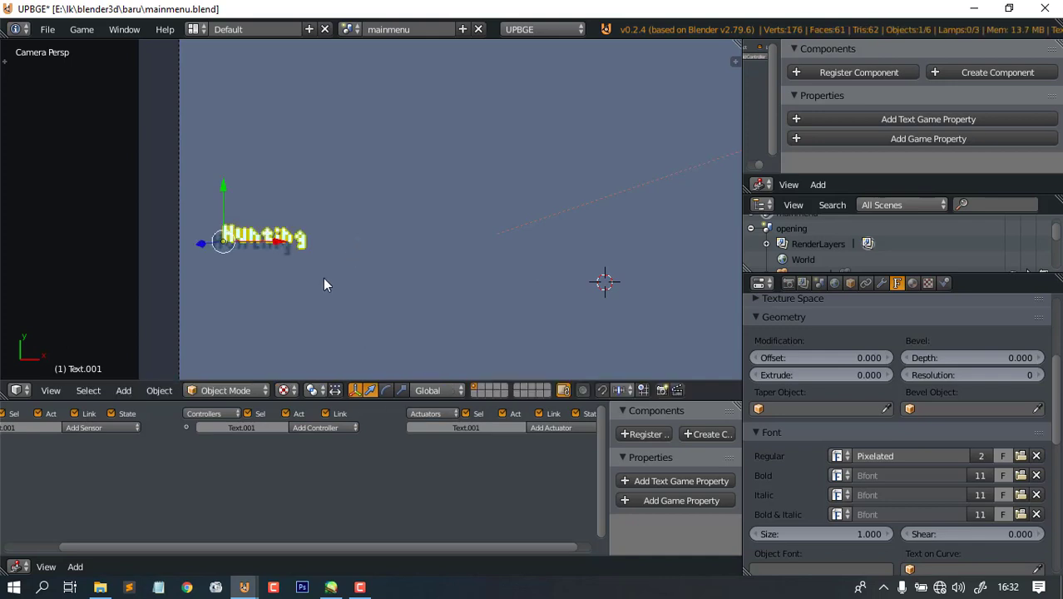
- Enlarge the "Hunting" title and raise it to the upper part of the camera frame
key(s)
click(571, 317)
shift+middle_drag(363, 230, 358, 294)
scroll(359, 293, down, 2)
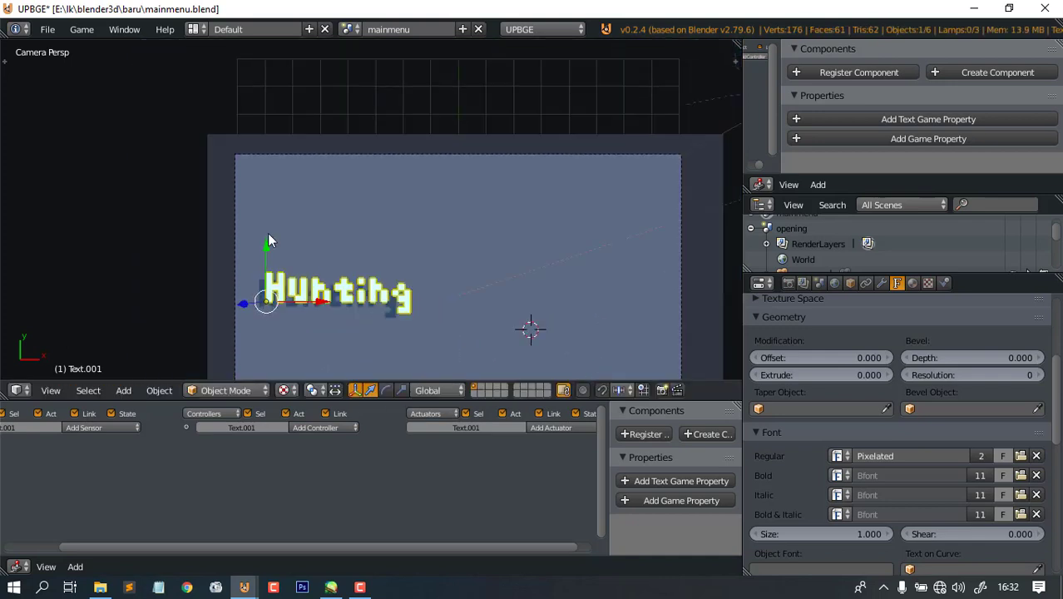
drag(268, 242, 279, 189)
scroll(365, 166, up, 3)
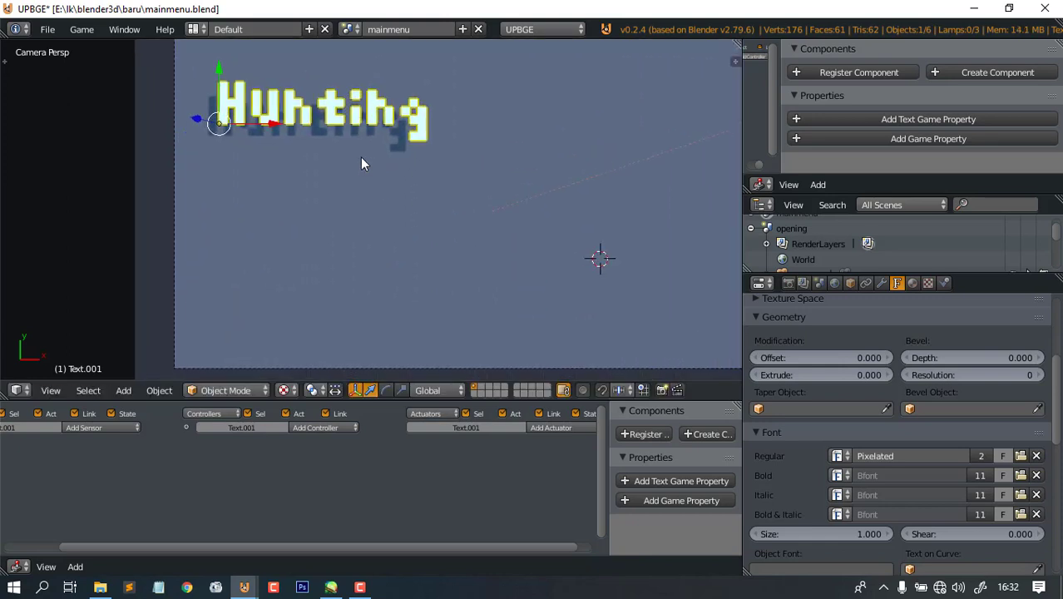
- Duplicate the "Hunting" title, place the copy below it in the lower half and shrink it to menu-item size
key(shift+d)
key(Escape)
drag(218, 72, 219, 190)
key(s)
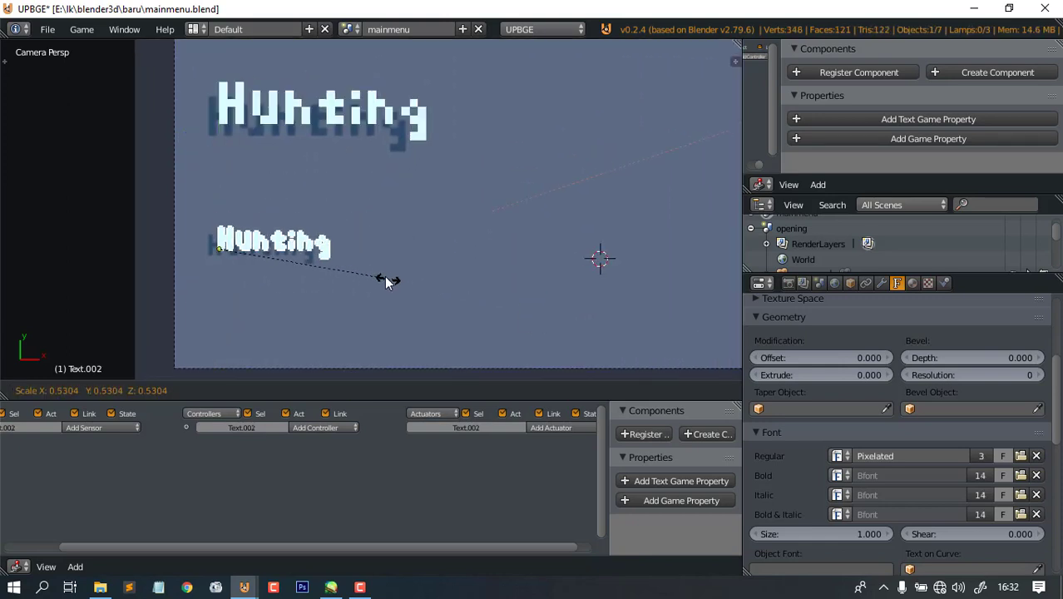
click(349, 272)
ctrl+scroll(352, 252, up, 2)
key(s)
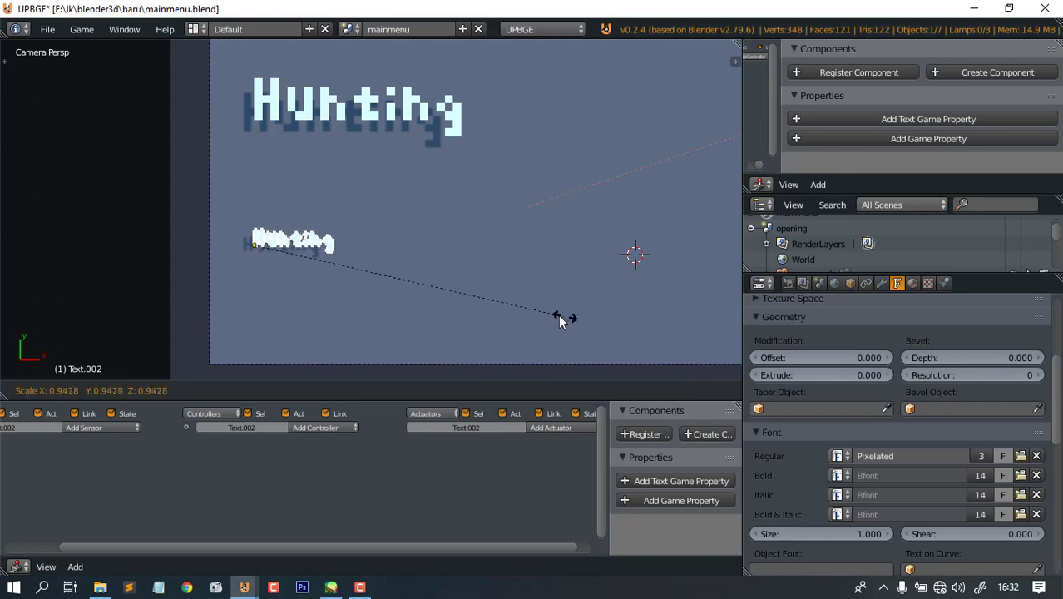
click(555, 312)
- Replace the small copy's text with "PLAY"
key(Tab)
key(BackSpace)
key(BackSpace)
key(BackSpace)
key(BackSpace)
key(BackSpace)
key(BackSpace)
key(BackSpace)
text(PLAY)
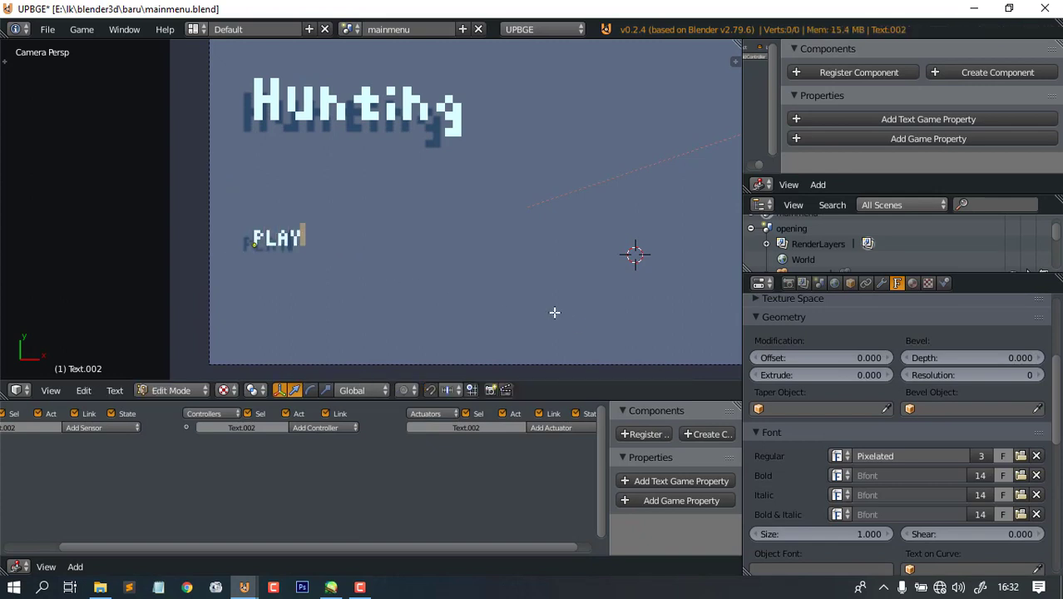
key(Tab)
key(g)
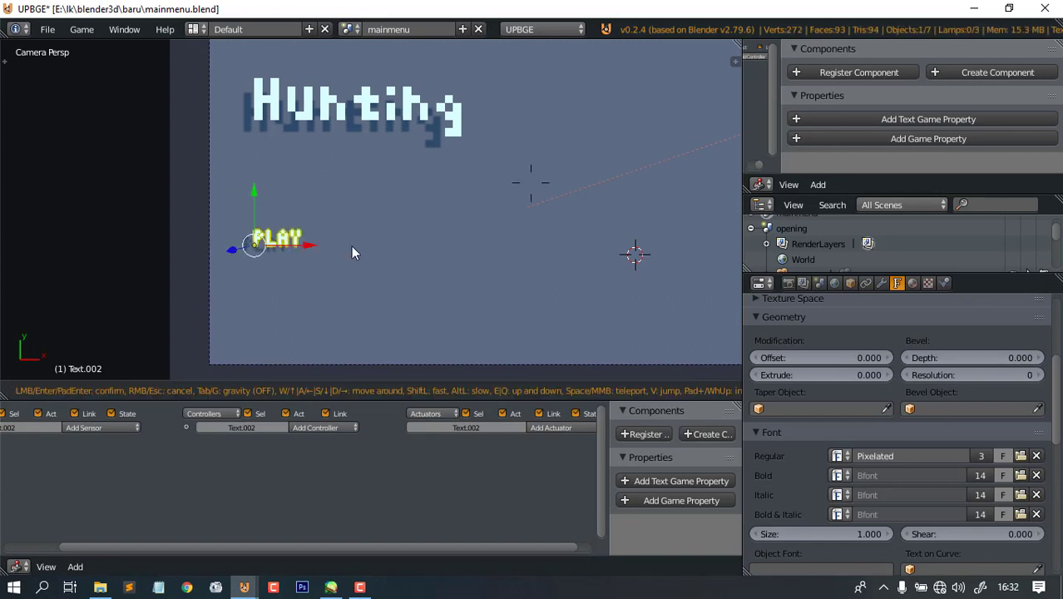
key(Escape)
- Duplicate the "PLAY" text directly below itself and change the copy's text to "OPTION"
key(shift+d)
key(Escape)
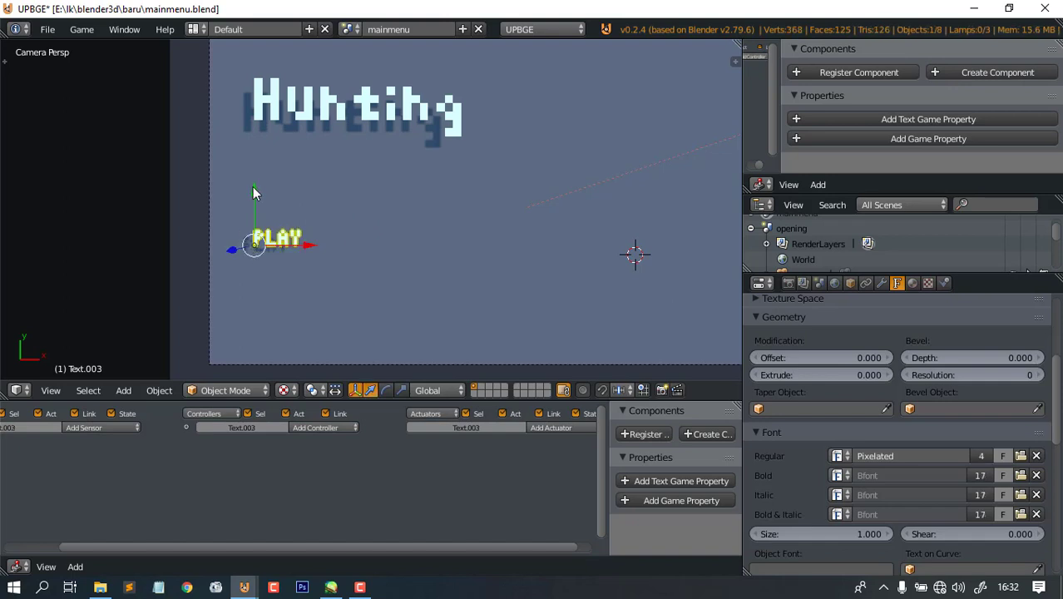
key(g)
click(328, 280)
key(Tab)
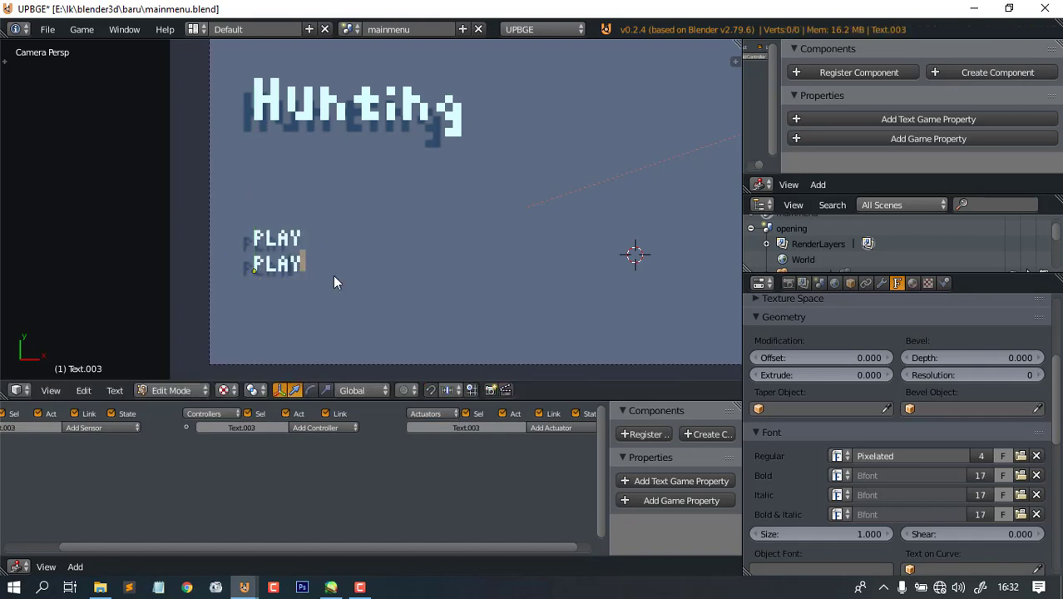
key(BackSpace)
key(BackSpace)
key(BackSpace)
key(BackSpace)
text(OPTIO)
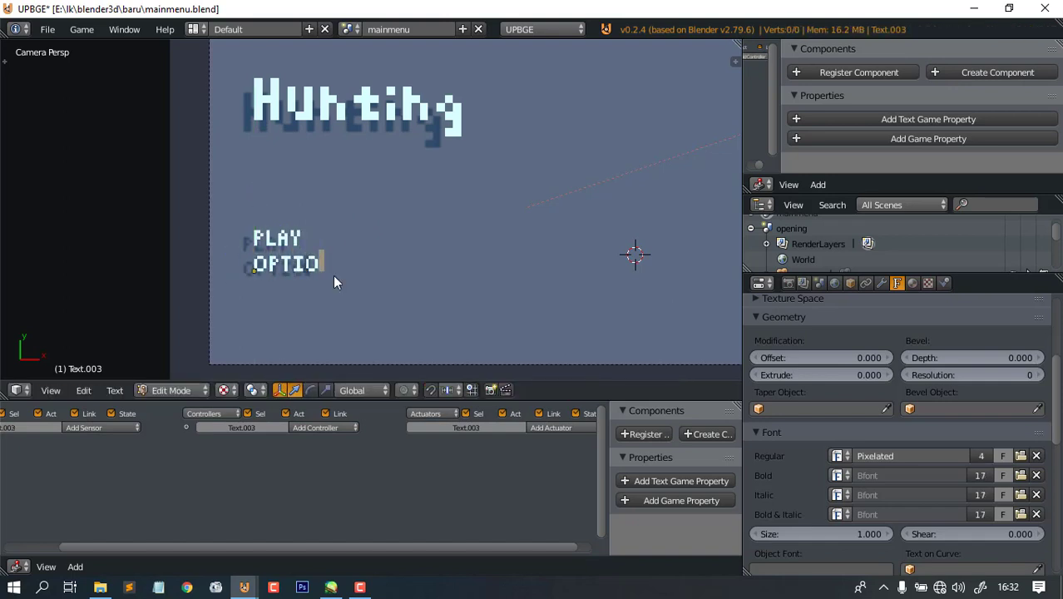
text(N)
key(Tab)
- Duplicate the "OPTION" text directly below itself and change the copy's text to "CREDIT"
key(shift+d)
key(Escape)
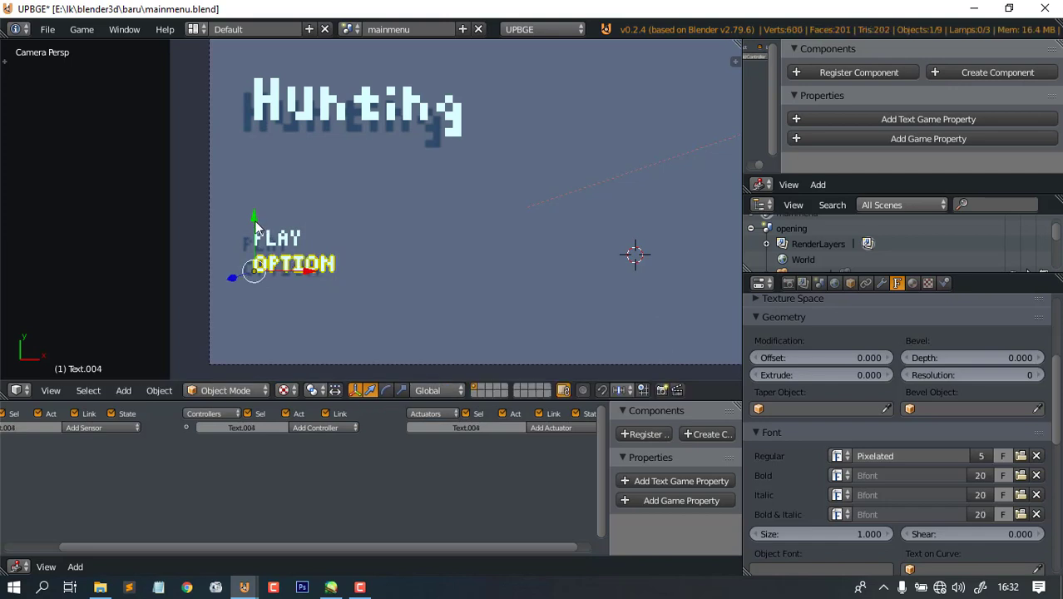
key(g)
click(356, 304)
key(Tab)
key(BackSpace)
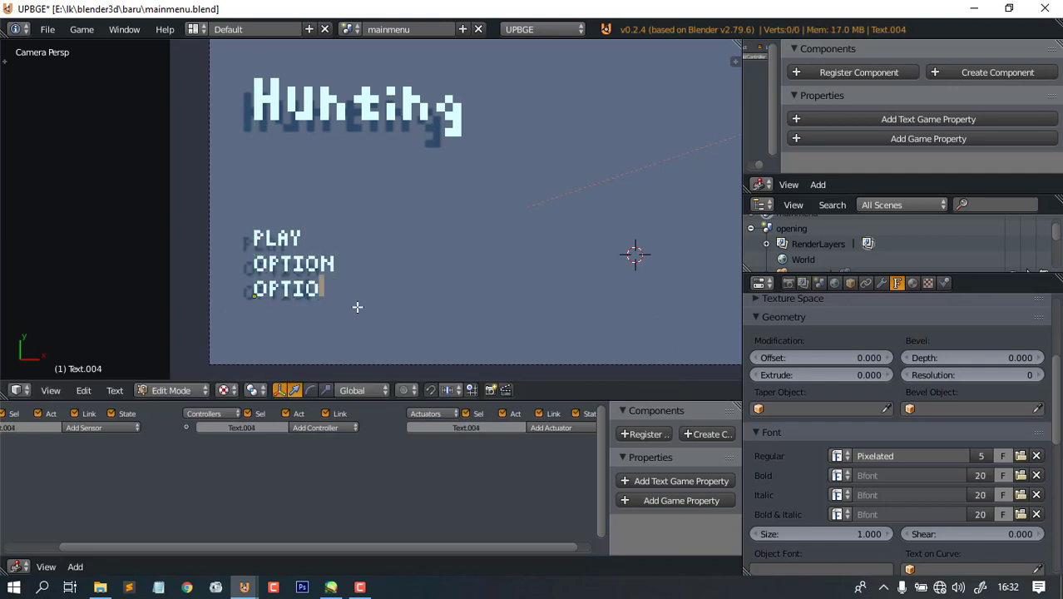
key(BackSpace)
key(BackSpace)
key(BackSpace)
key(BackSpace)
key(BackSpace)
text(CREDIT)
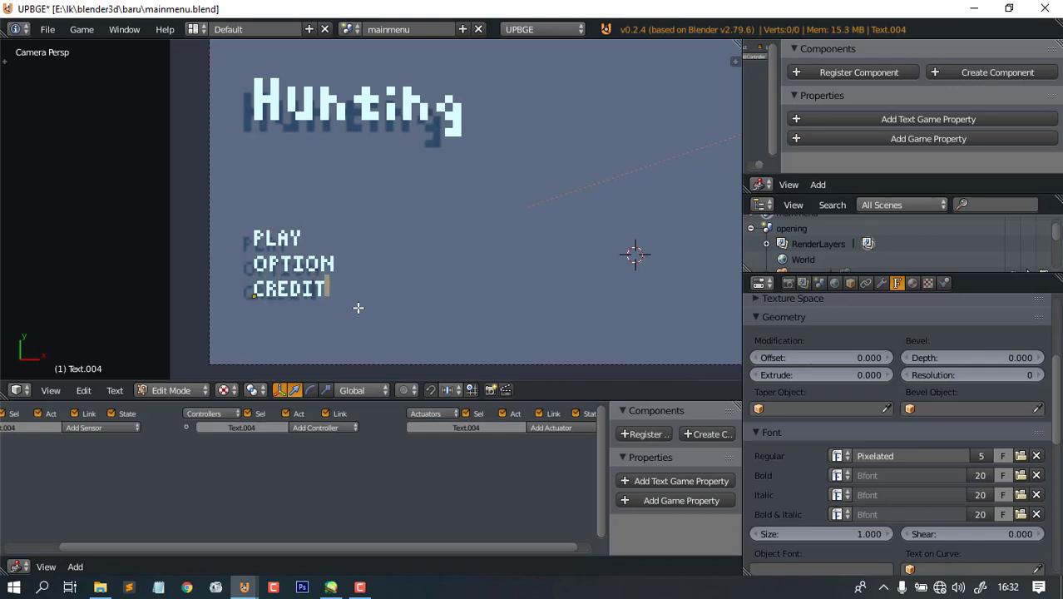
key(Tab)
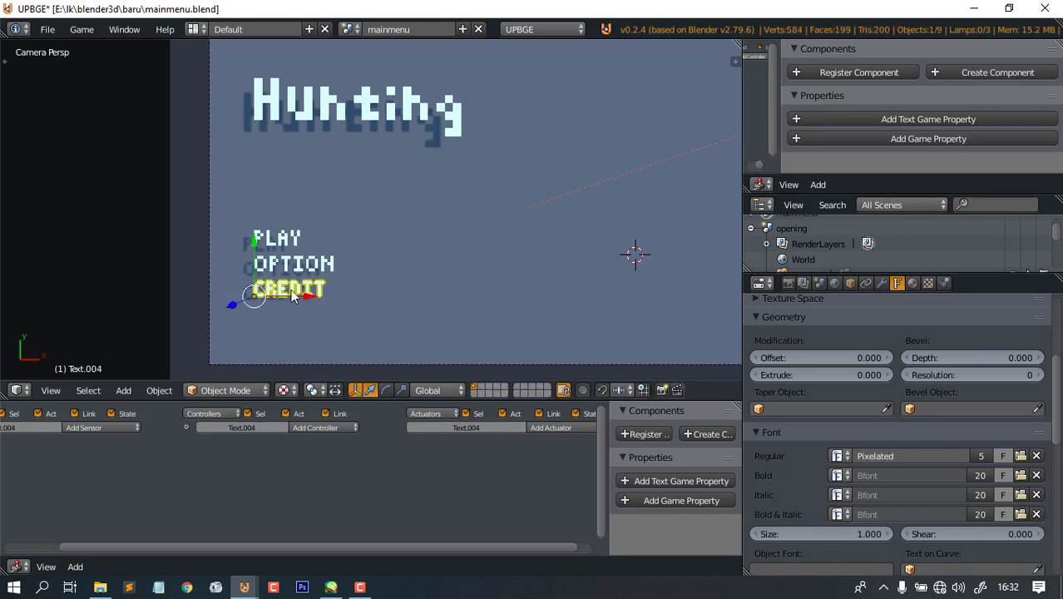
- Duplicate the "CREDIT" text downward along Y with a wider gap and change the copy's text to "EXIT"
key(shift+d)
key(y)
click(347, 332)
key(Tab)
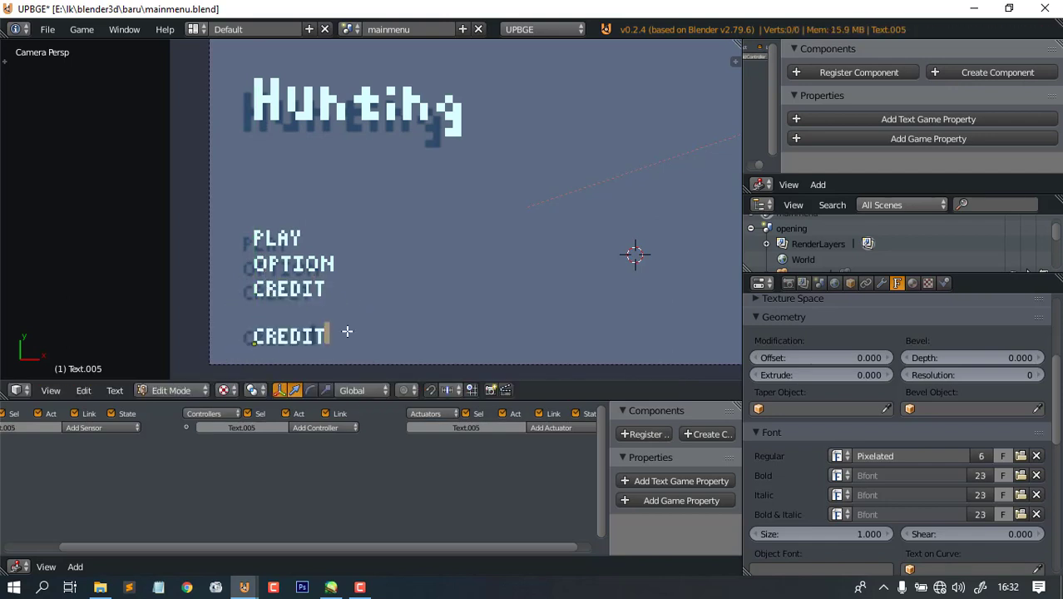
key(BackSpace)
key(BackSpace)
key(BackSpace)
key(BackSpace)
key(BackSpace)
key(BackSpace)
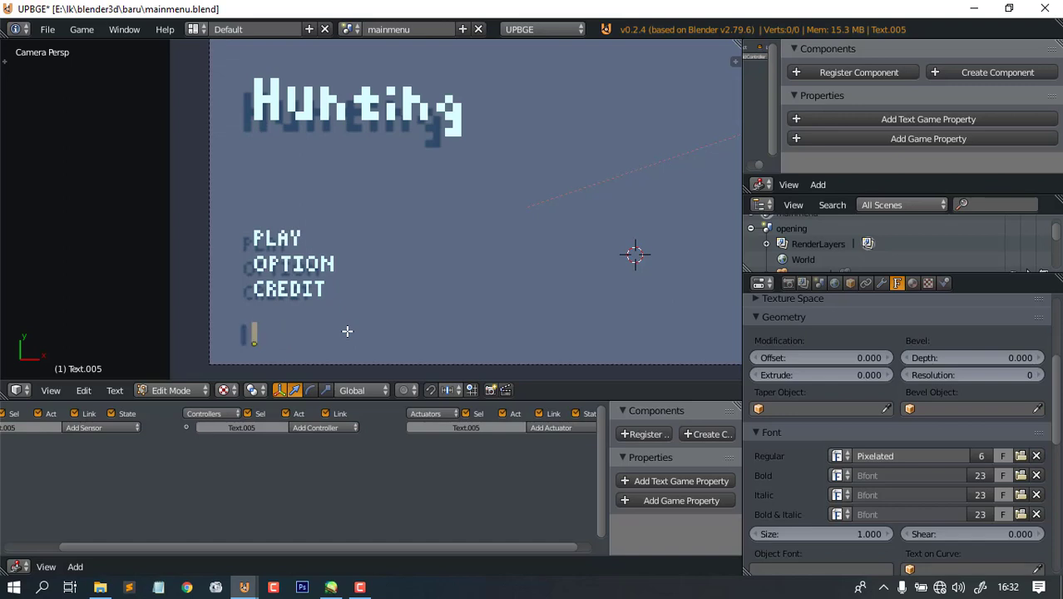
text(EXIT)
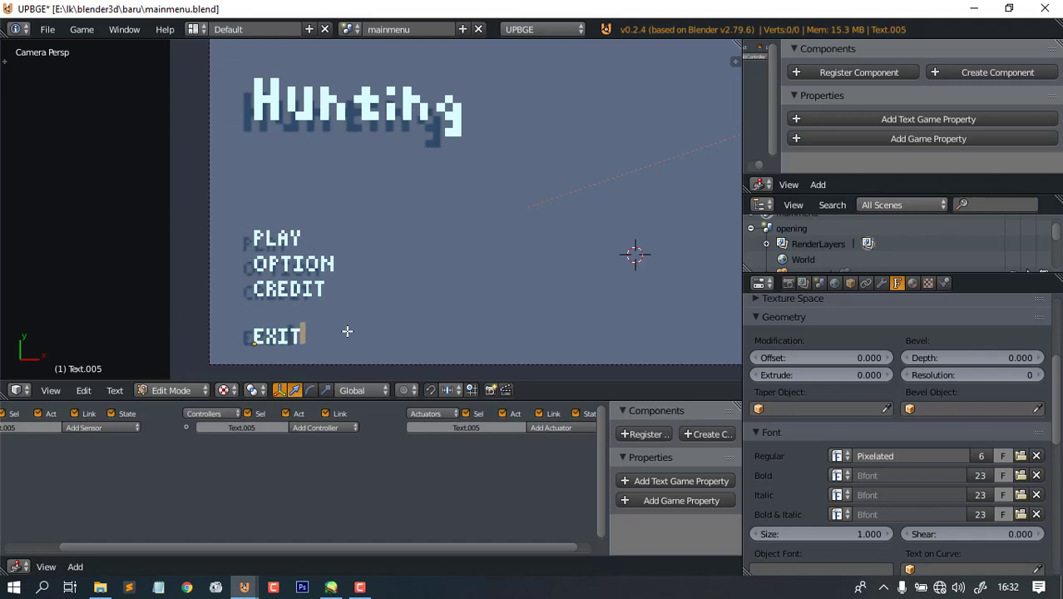
key(Tab)
- Run the game briefly to preview the main menu scene and stop it
scroll(350, 279, down, 3)
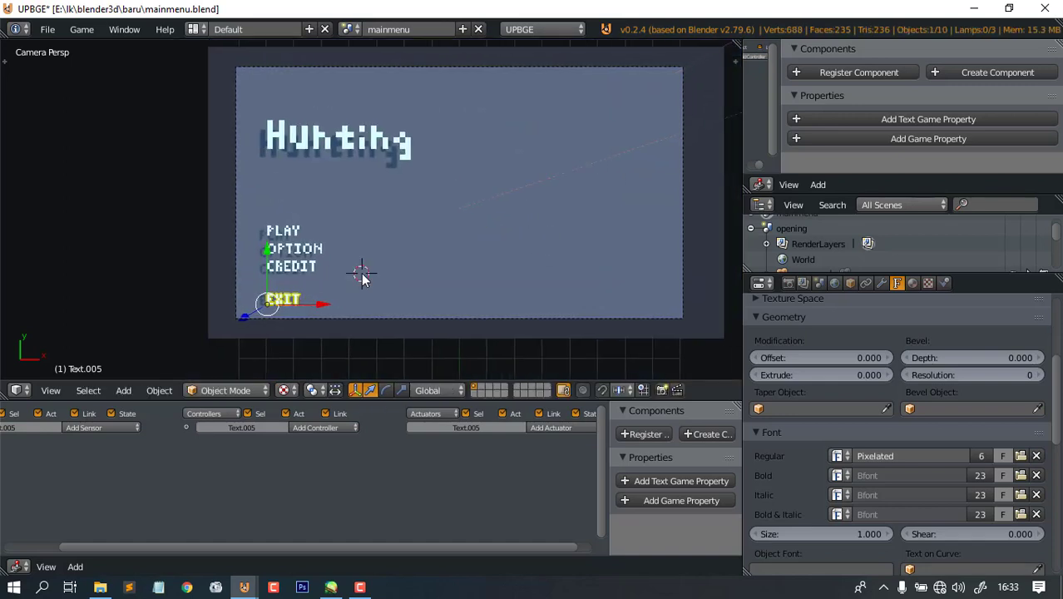
key(p)
key(Escape)
- Turn off Show Framerate and Profile for the game and preview the main menu again
click(124, 29)
mouse_move(82, 29)
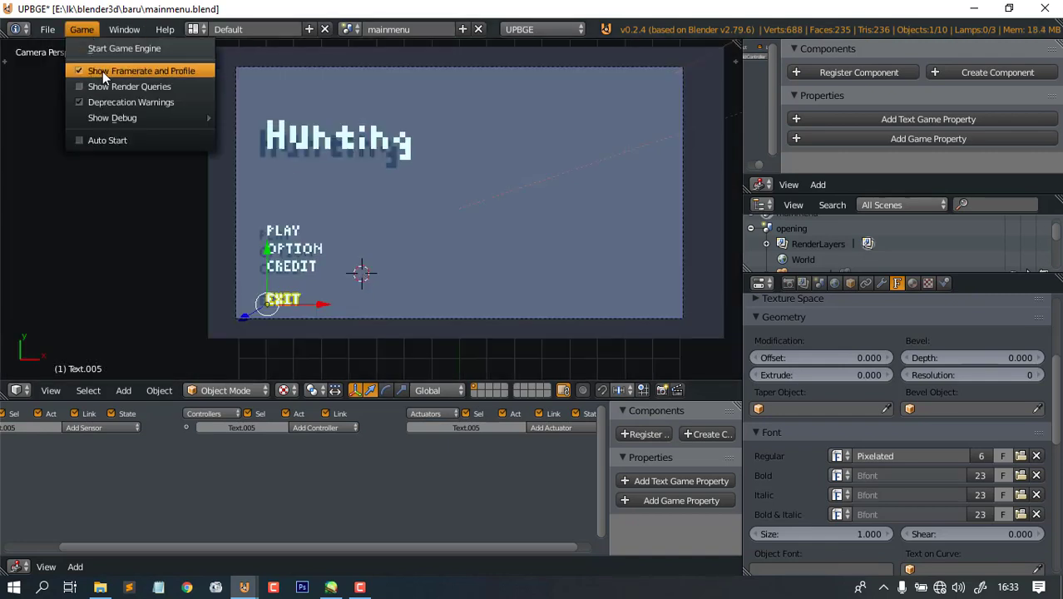
click(102, 71)
click(82, 30)
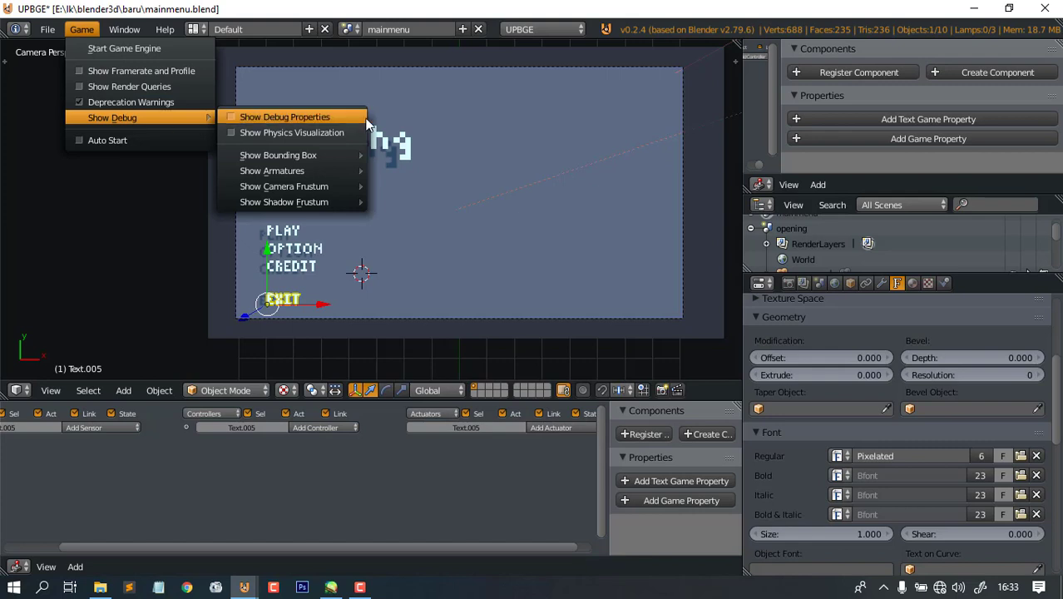
click(563, 122)
key(p)
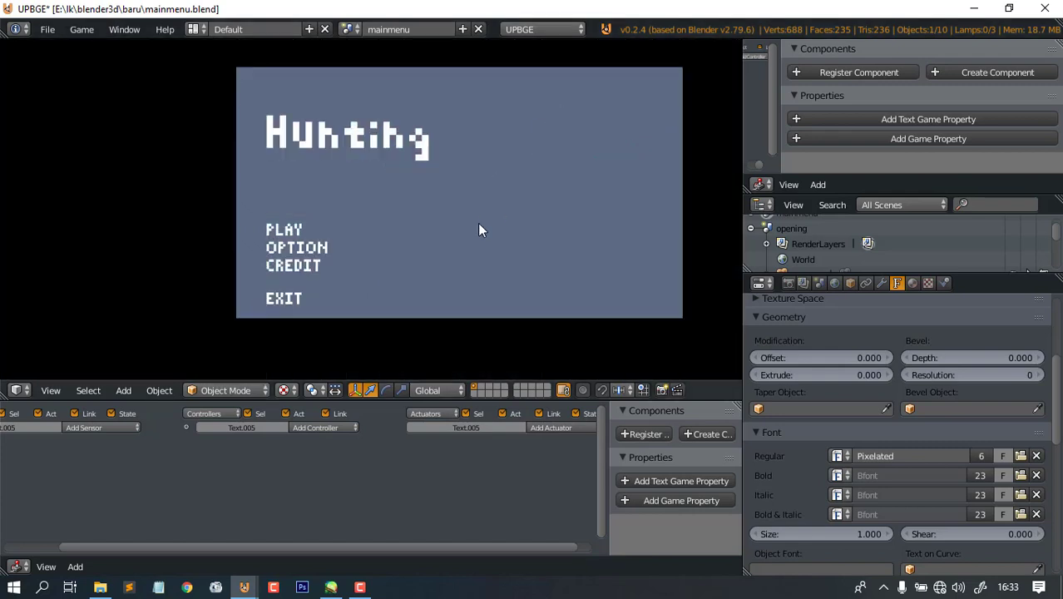
key(Escape)
- Select the EXIT, CREDIT, OPTION and PLAY texts together and scale them down as a group
scroll(349, 274, up, 3)
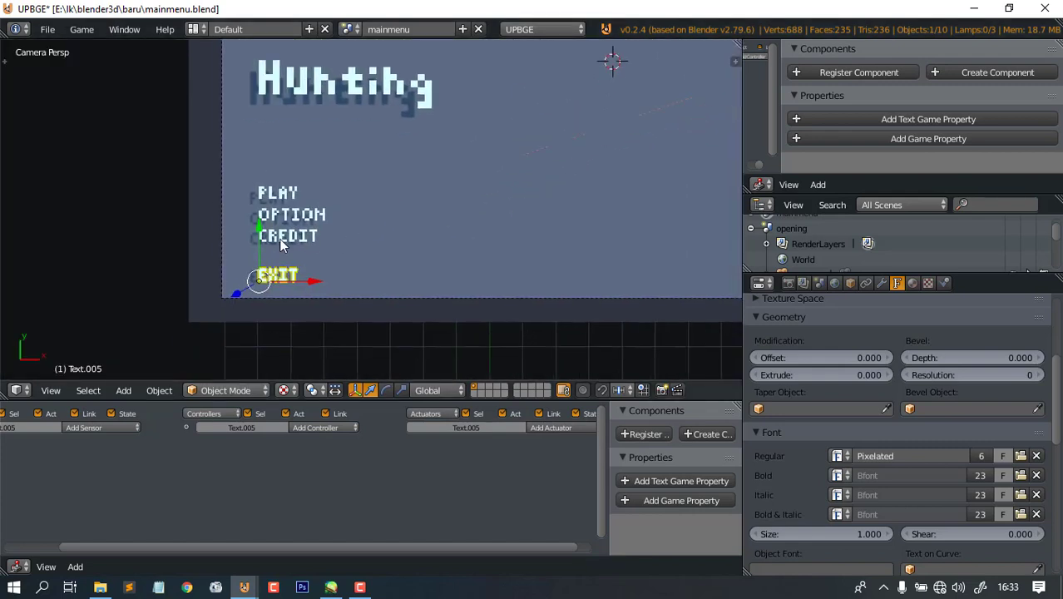
shift+right_click(281, 240)
shift+right_click(293, 216)
shift+right_click(274, 192)
key(s)
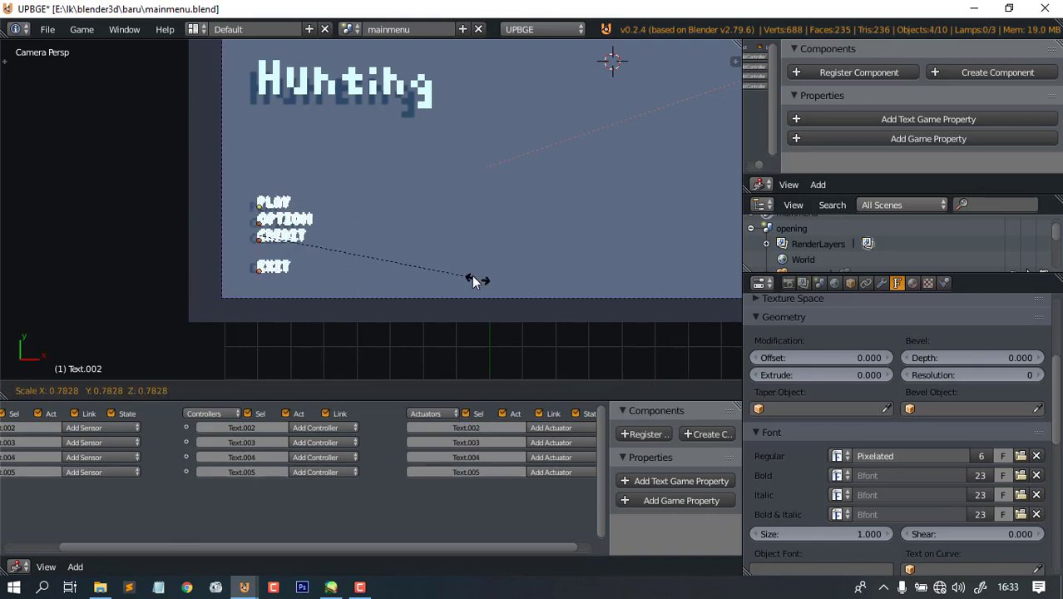
click(441, 259)
- Save mainmenu.blend and test-run the game with the smaller menu texts
key(g)
right_click(275, 181)
key(ctrl+s)
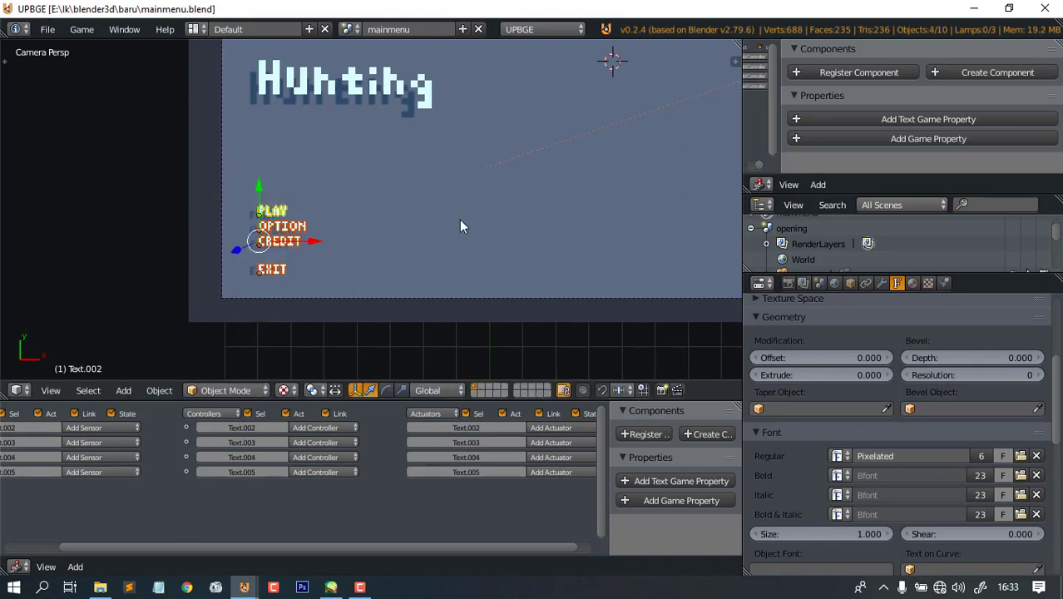
key(p)
key(Escape)
- Move the four selected menu texts slightly upward and save the file
drag(259, 184, 266, 174)
shift+middle_drag(459, 185, 447, 234)
key(ctrl+s)
- Test-run the game to check the raised menu texts and stop it
click(447, 234)
key(p)
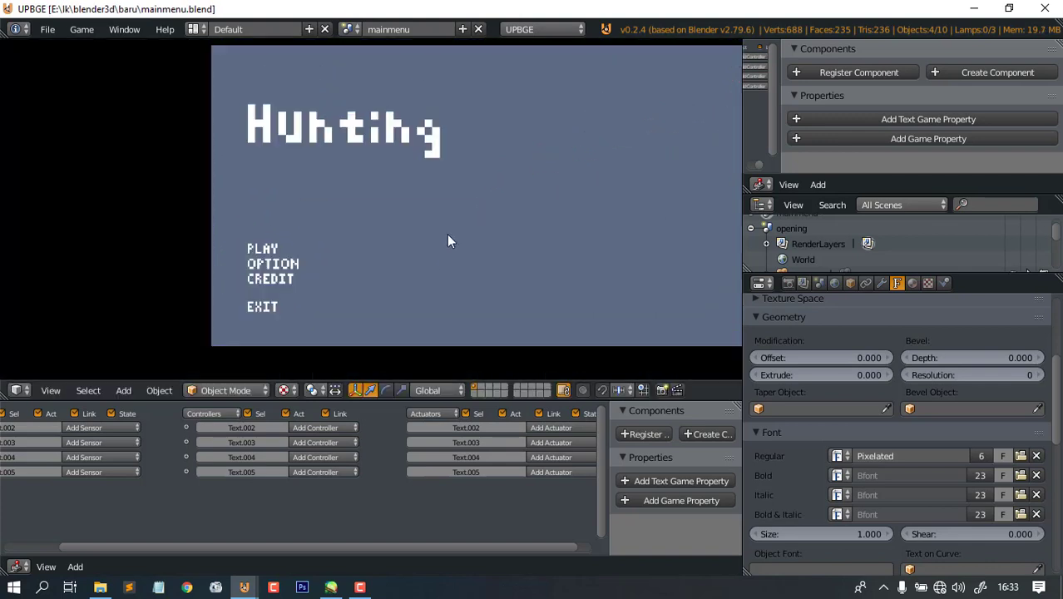
key(Escape)
scroll(447, 216, down, 2)
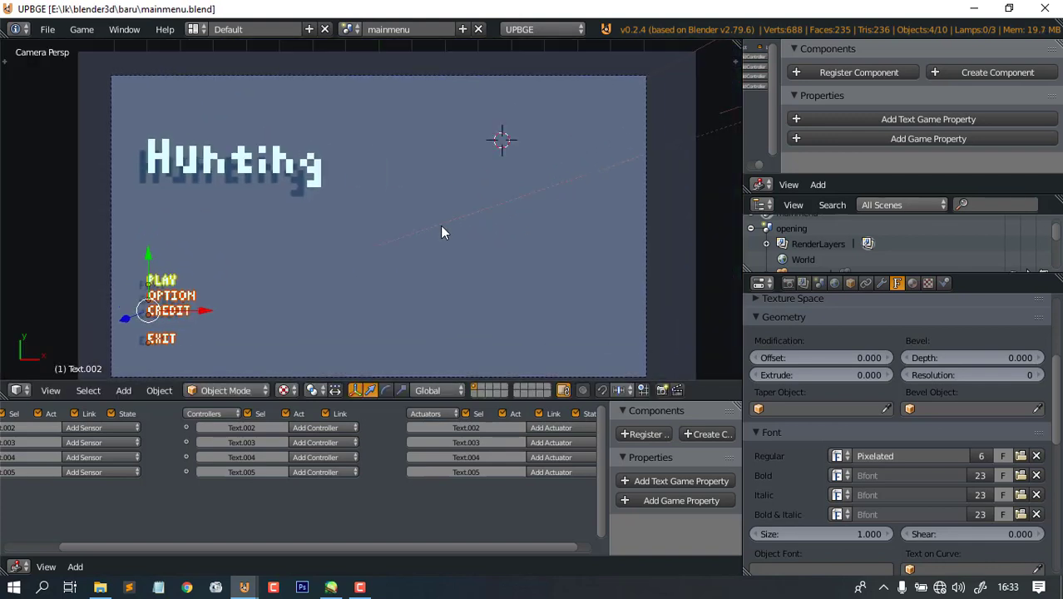
click(350, 29)
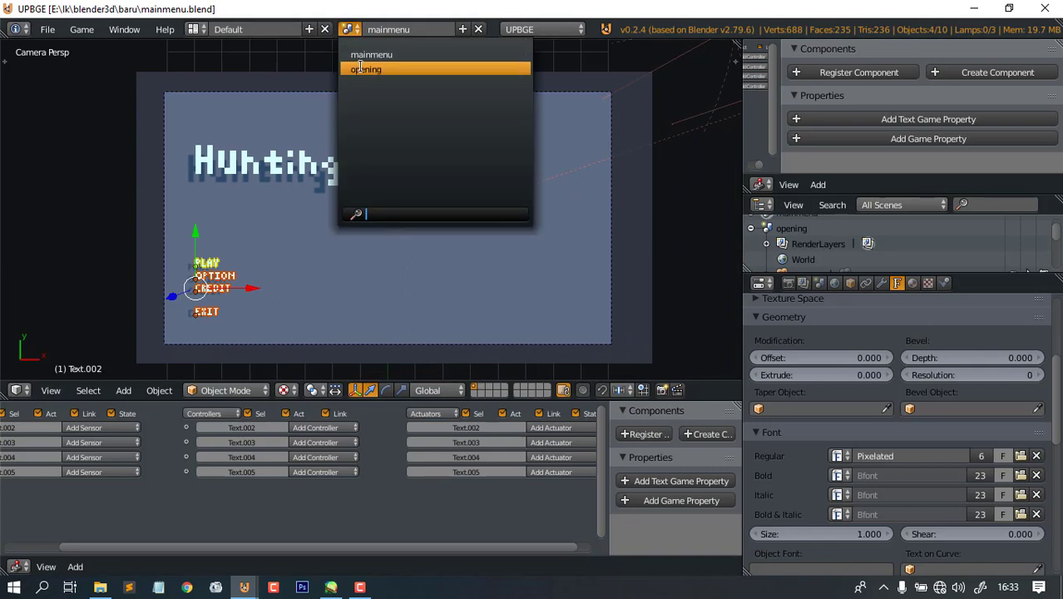
click(358, 67)
shift+middle_drag(428, 298, 415, 251)
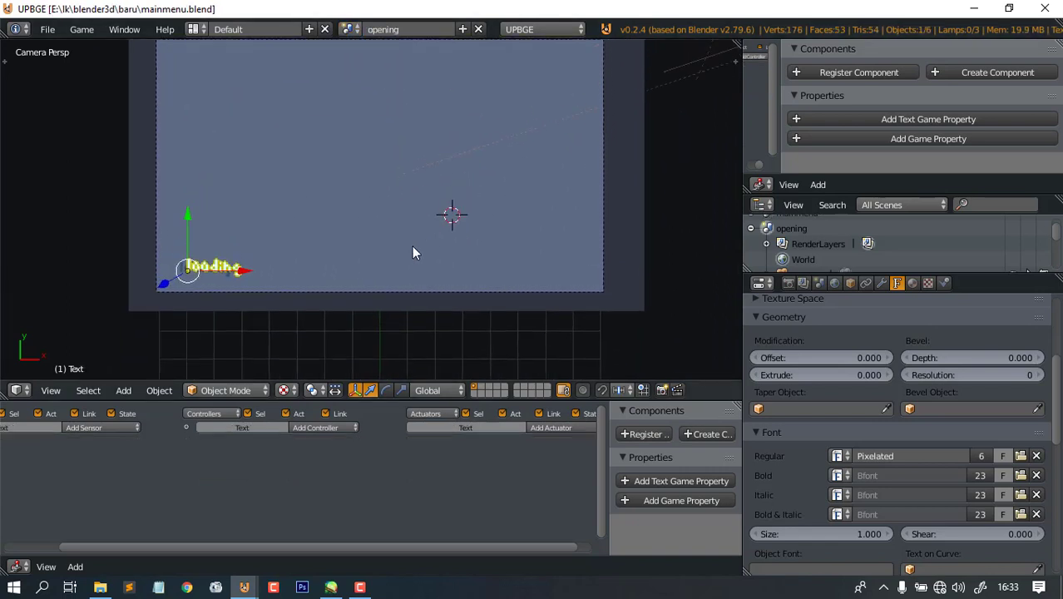
click(350, 30)
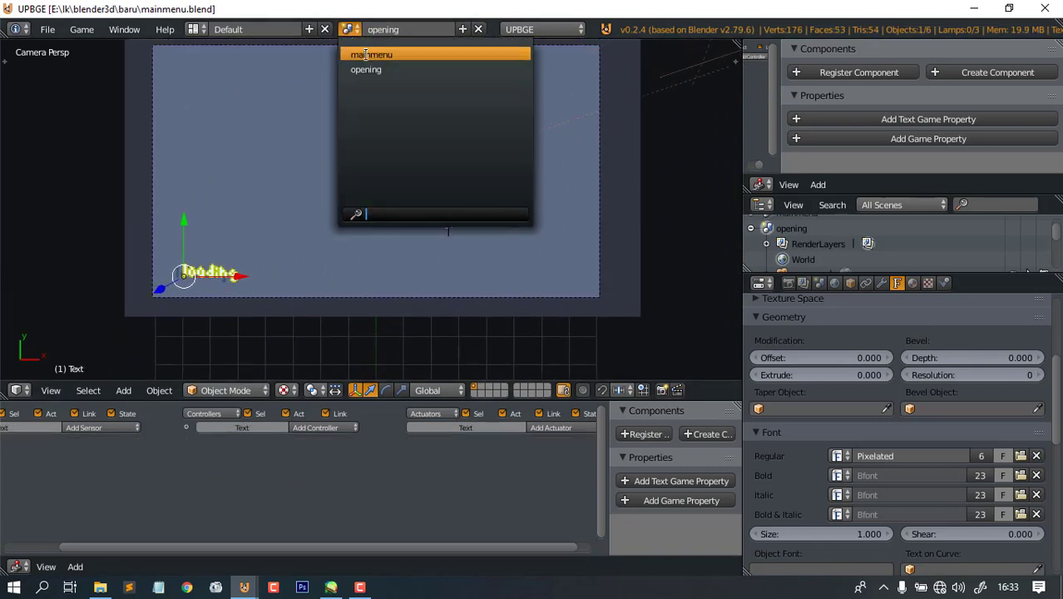
click(365, 54)
- Switch to the opening scene and select its camera
click(352, 30)
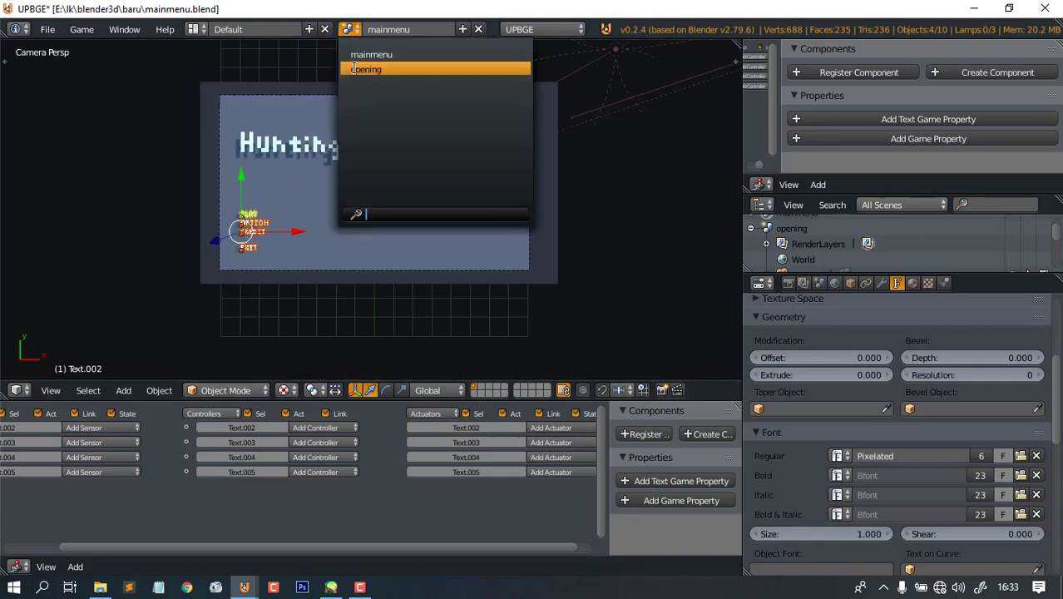
click(366, 69)
scroll(366, 241, up, 2)
mouse_move(338, 218)
shift+middle_down()
mouse_move(501, 177)
mouse_move(357, 220)
shift+middle_up()
shift+middle_drag(292, 229, 370, 361)
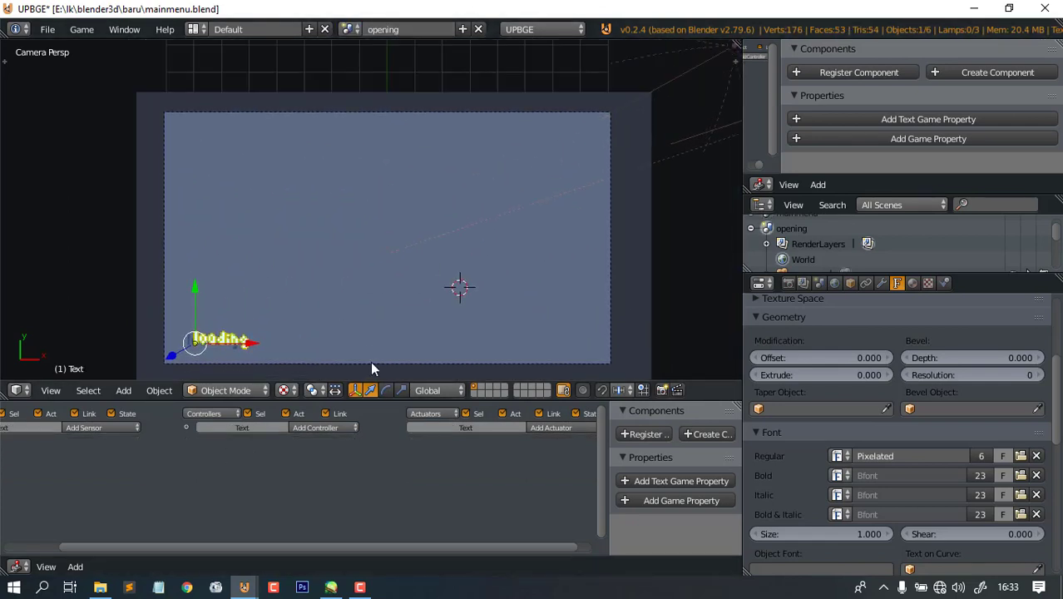
right_click(370, 361)
scroll(235, 481, up, 4)
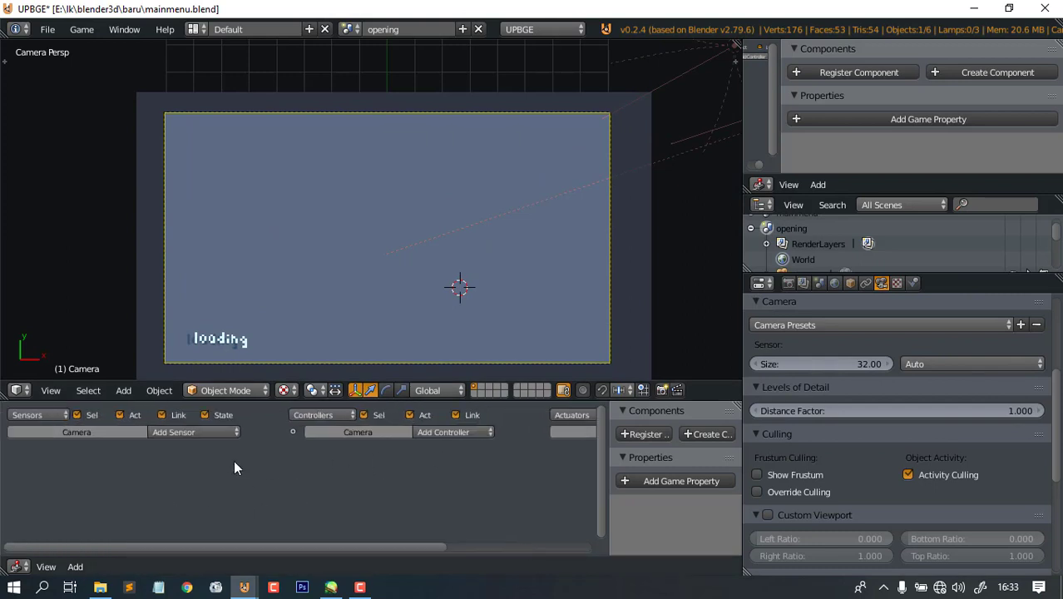
- Add a Delay sensor to the opening scene's camera
click(207, 433)
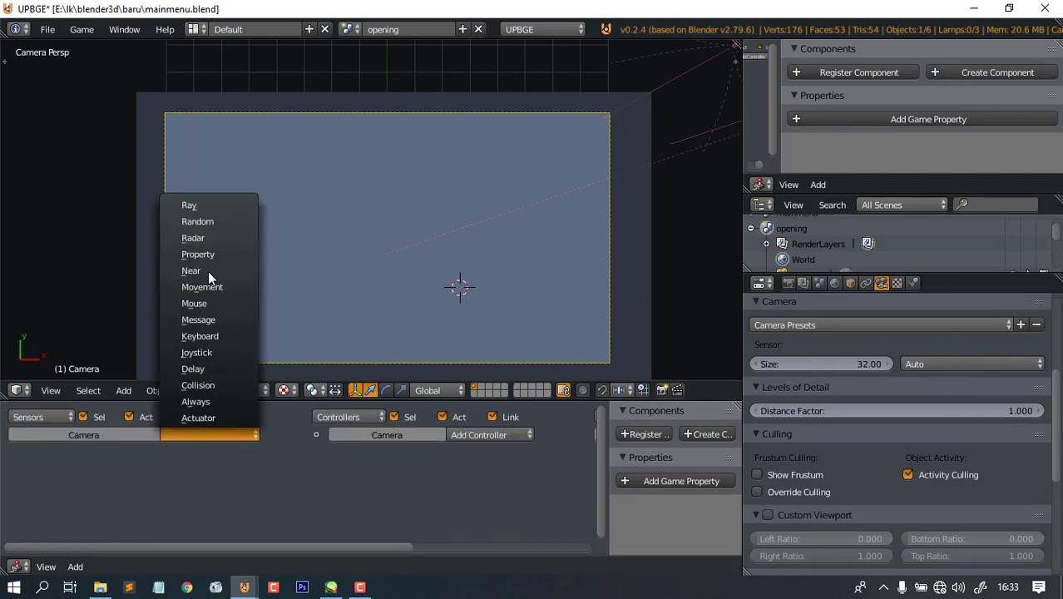
click(218, 433)
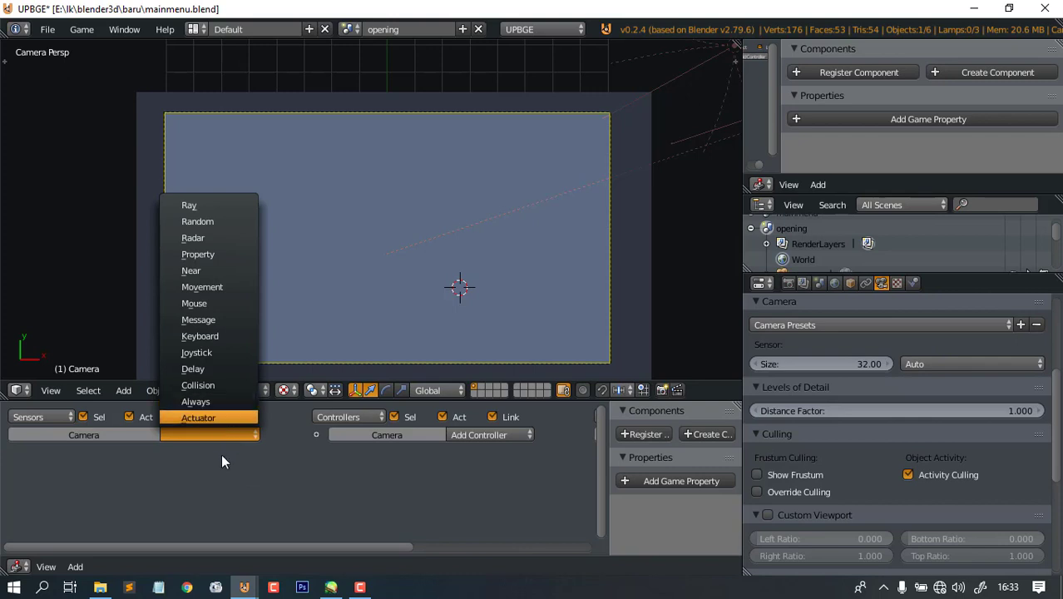
click(208, 367)
scroll(372, 490, down, 2)
ctrl+scroll(493, 484, down, 5)
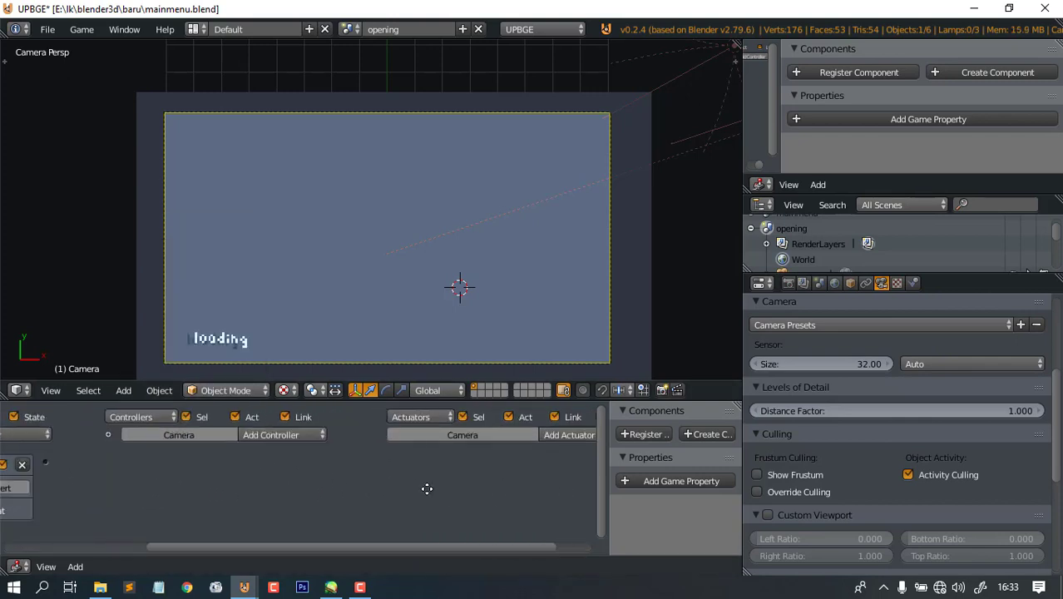
- Add a Scene actuator to the camera and link the Delay sensor to it through an And controller
click(515, 432)
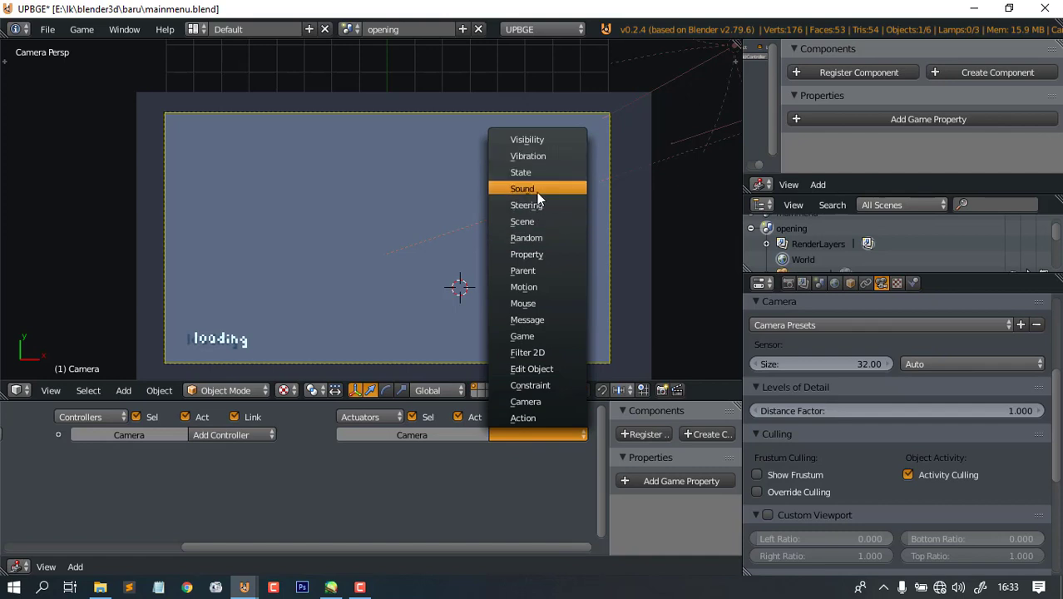
click(522, 222)
ctrl+scroll(298, 497, up, 5)
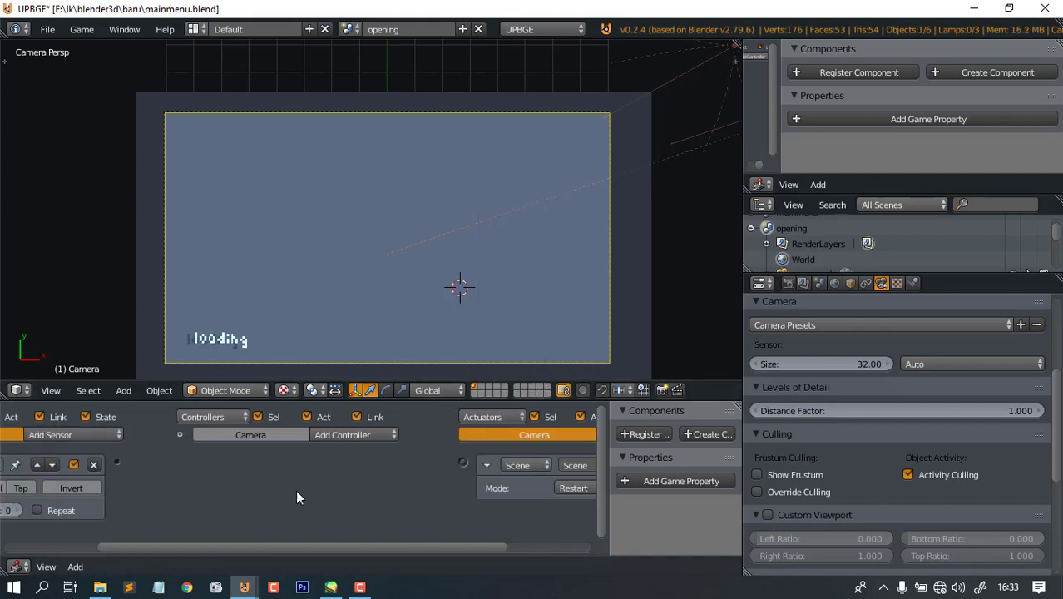
drag(116, 462, 464, 461)
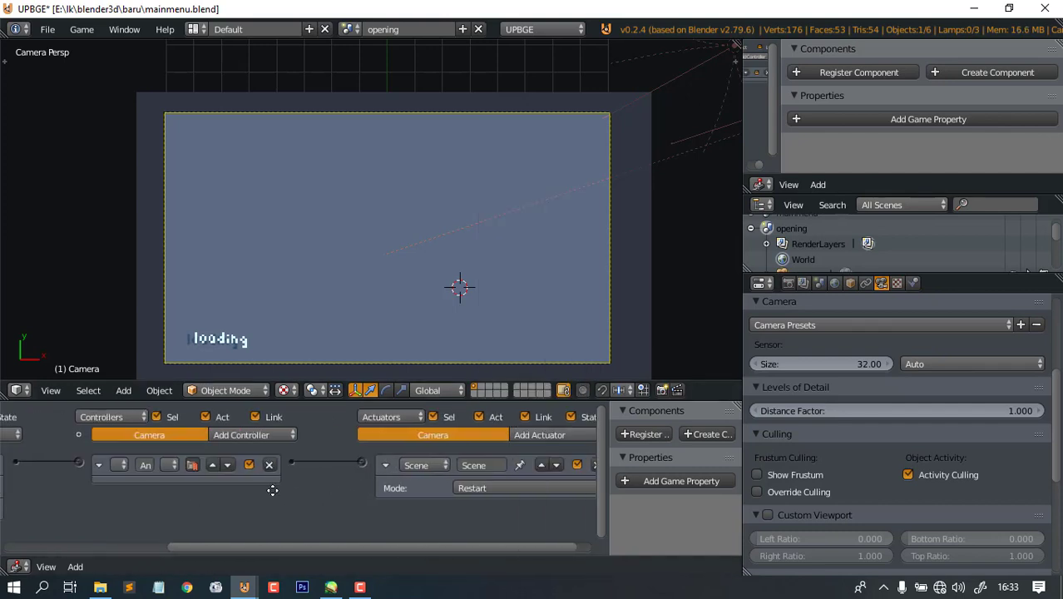
- Set the Scene actuator's mode to Set Scene with mainmenu as the target scene
click(545, 488)
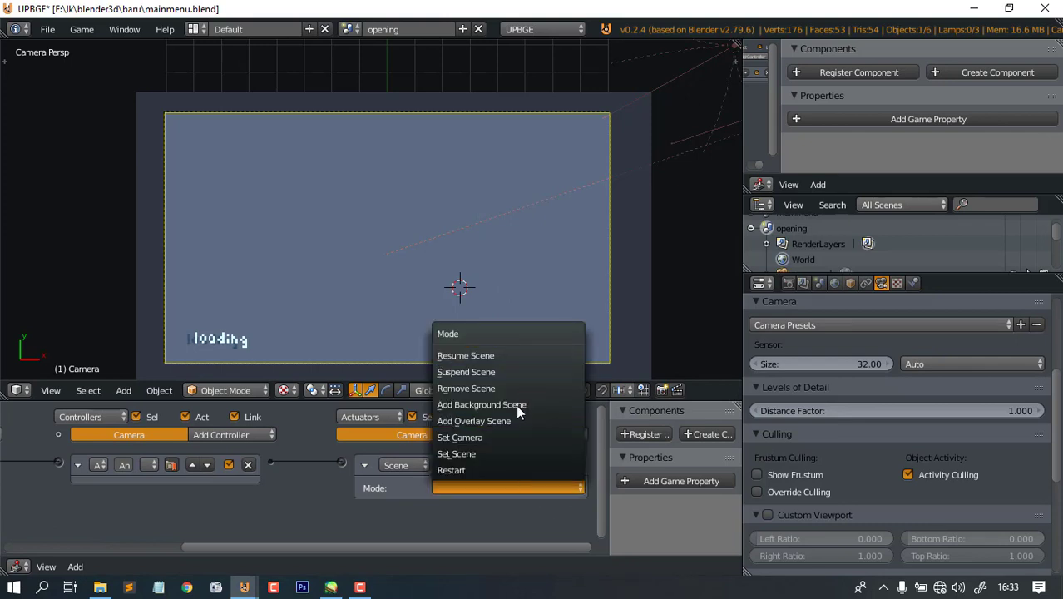
click(482, 511)
click(484, 492)
click(479, 456)
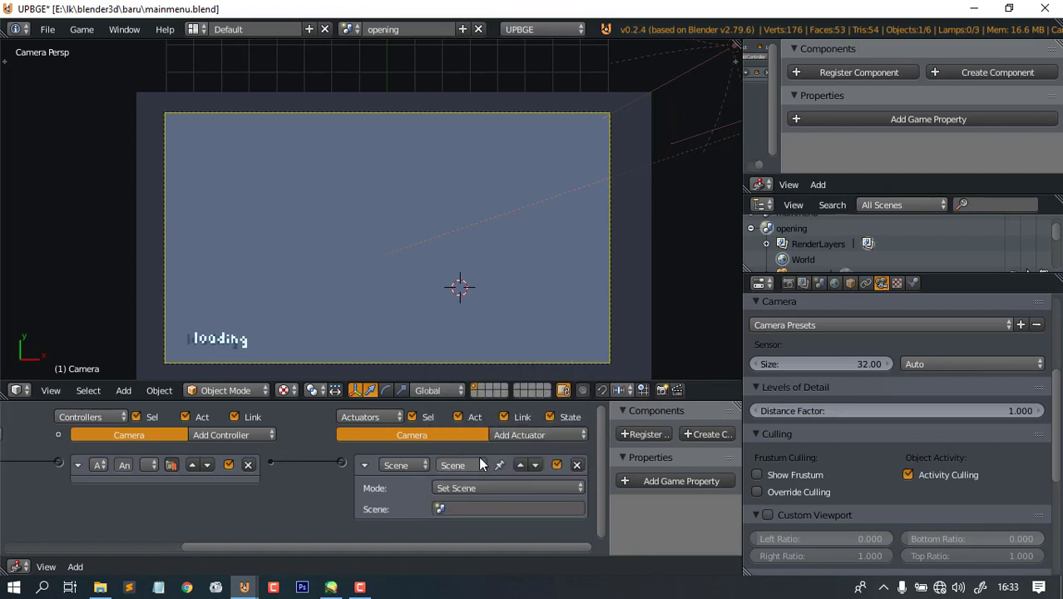
click(459, 491)
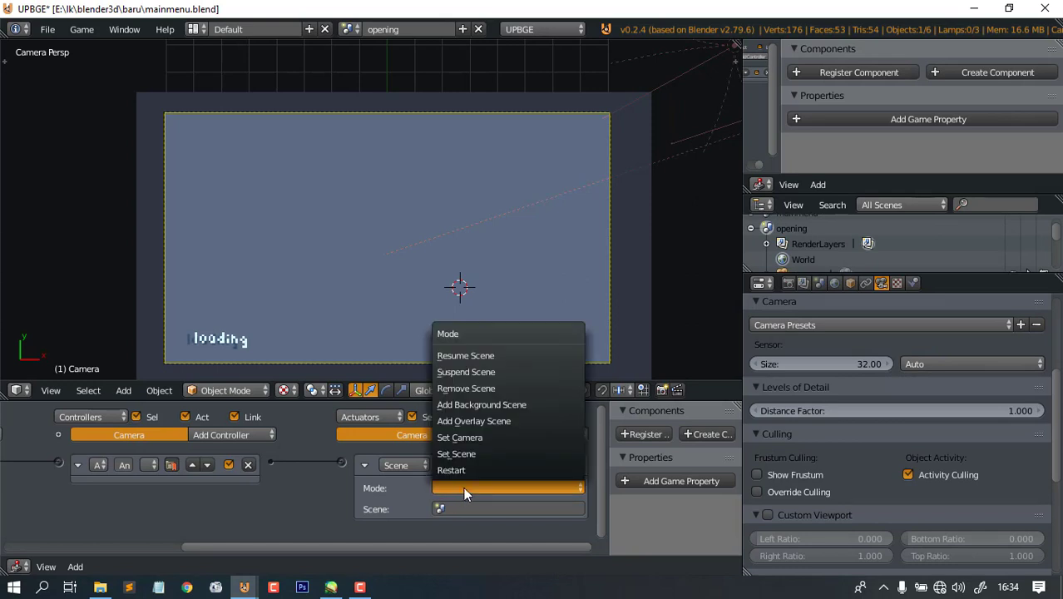
click(463, 489)
click(463, 489)
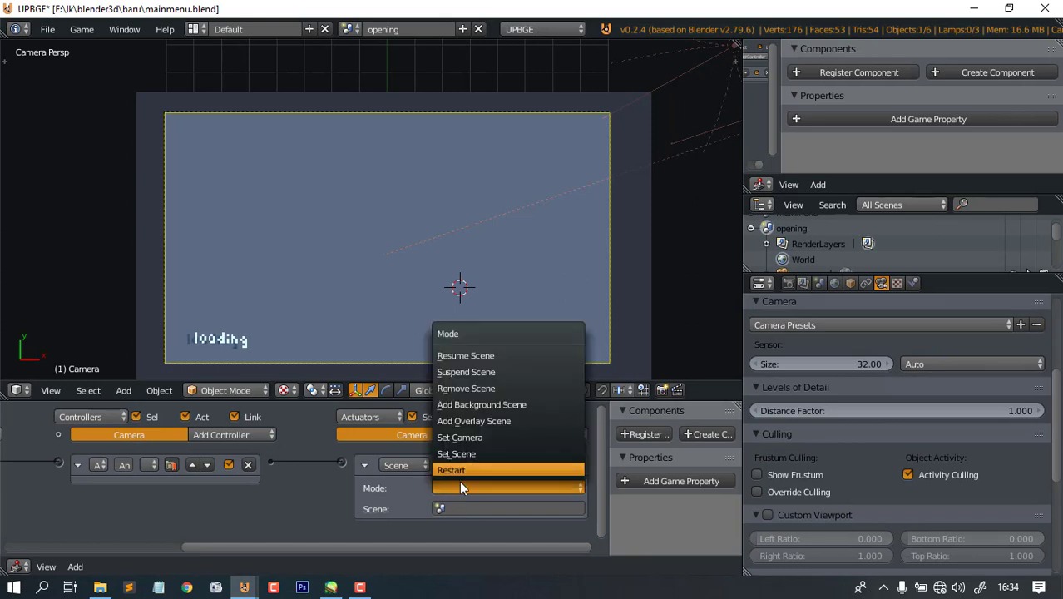
click(467, 454)
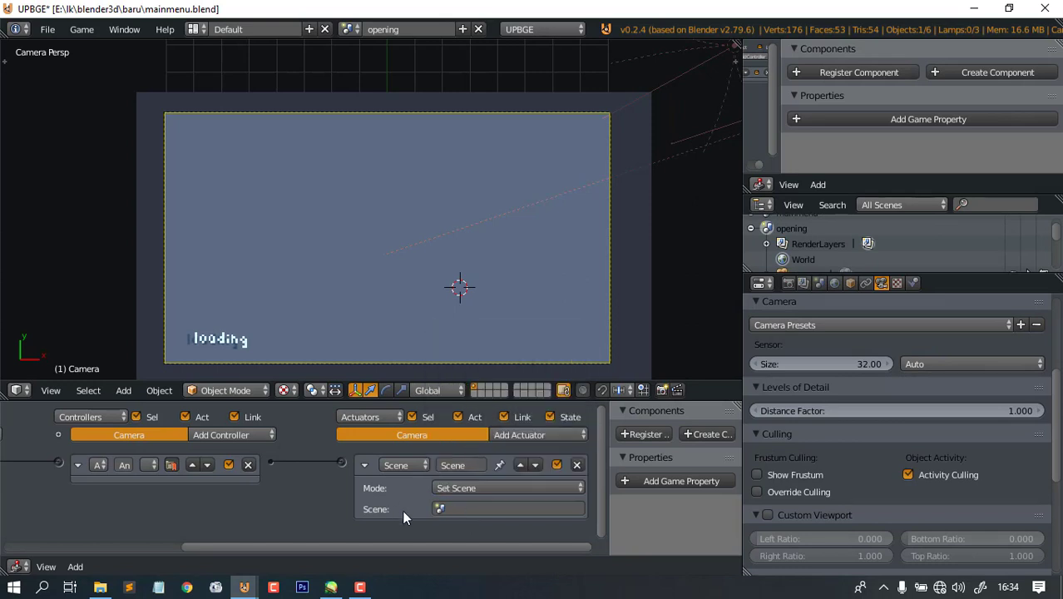
click(472, 508)
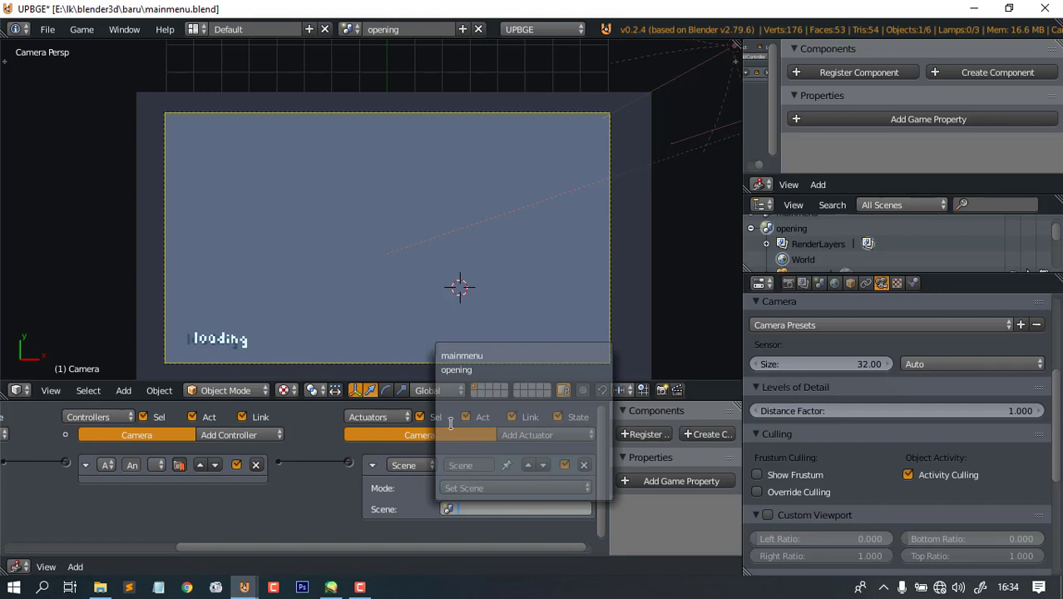
click(462, 356)
- Set the Delay sensor's delay to 50 and save mainmenu.blend
middle_drag(327, 481, 454, 491)
scroll(151, 512, up, 2)
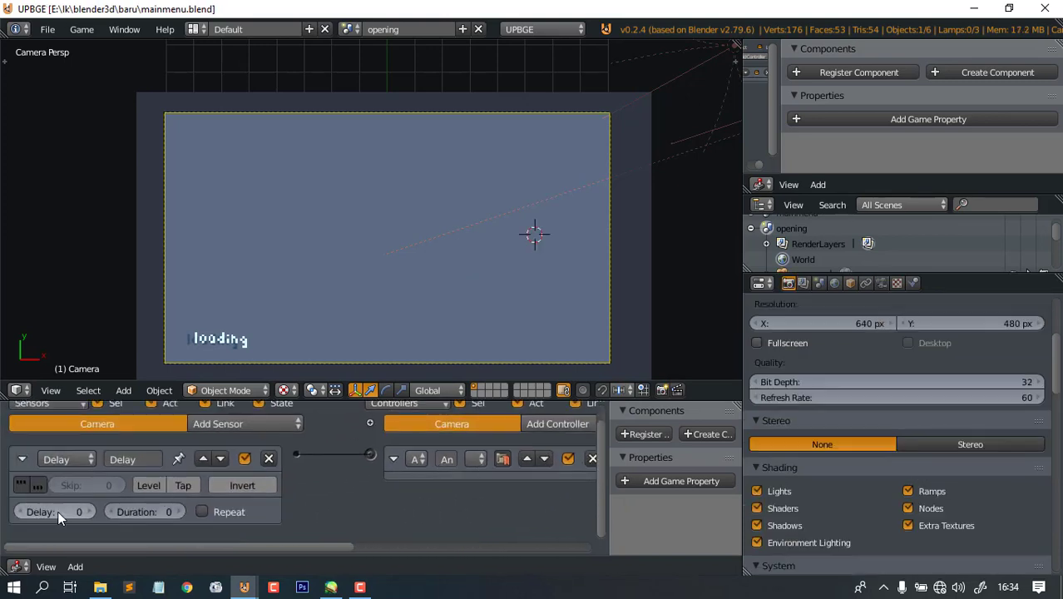
click(50, 512)
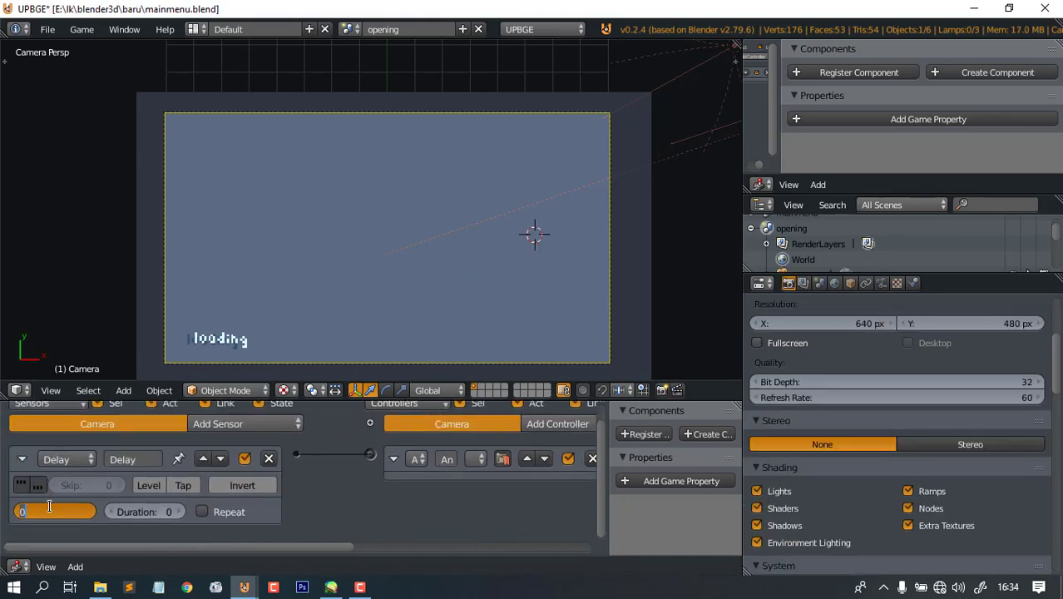
text(50)
key(Return)
scroll(473, 217, down, 4)
key(ctrl+s)
click(472, 218)
- Test-run the opening scene to check the timed switch to the main menu, and stop it
shift+middle_drag(472, 283, 436, 277)
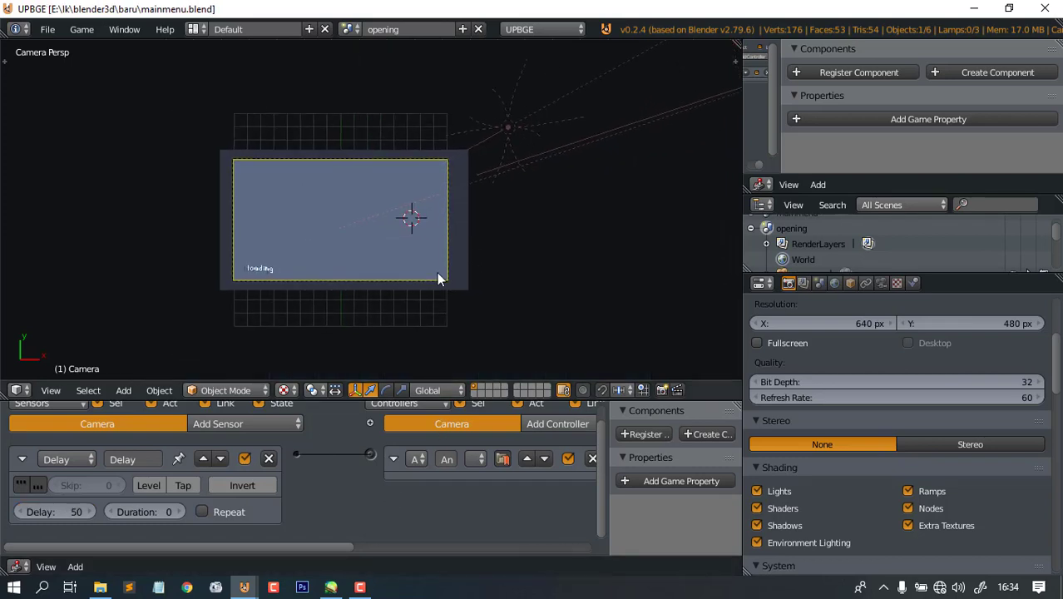
middle_drag(521, 506, 256, 503)
scroll(344, 316, up, 2)
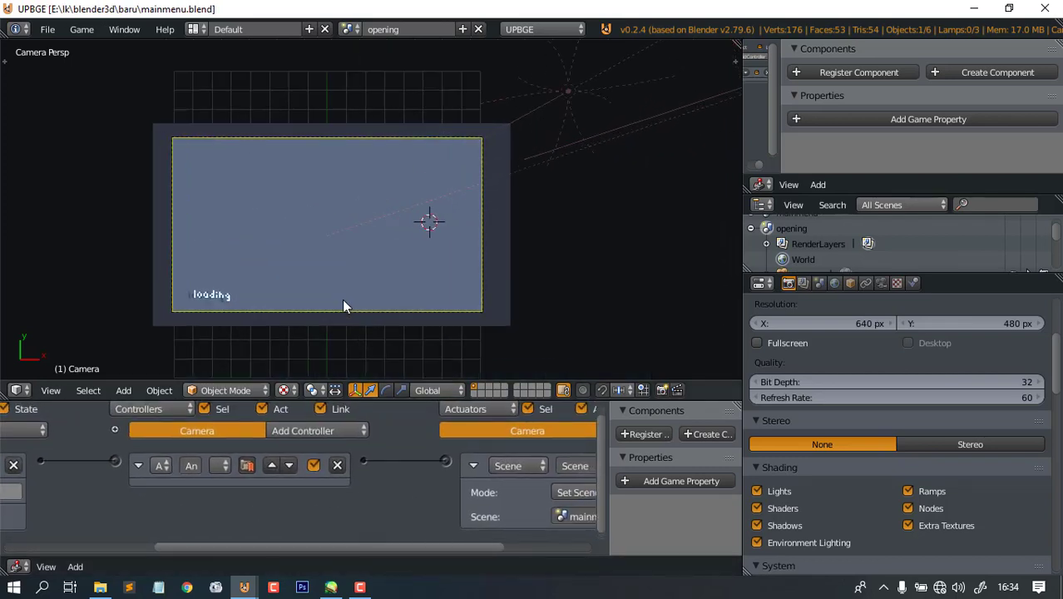
shift+middle_drag(425, 208, 444, 244)
scroll(470, 285, up, 2)
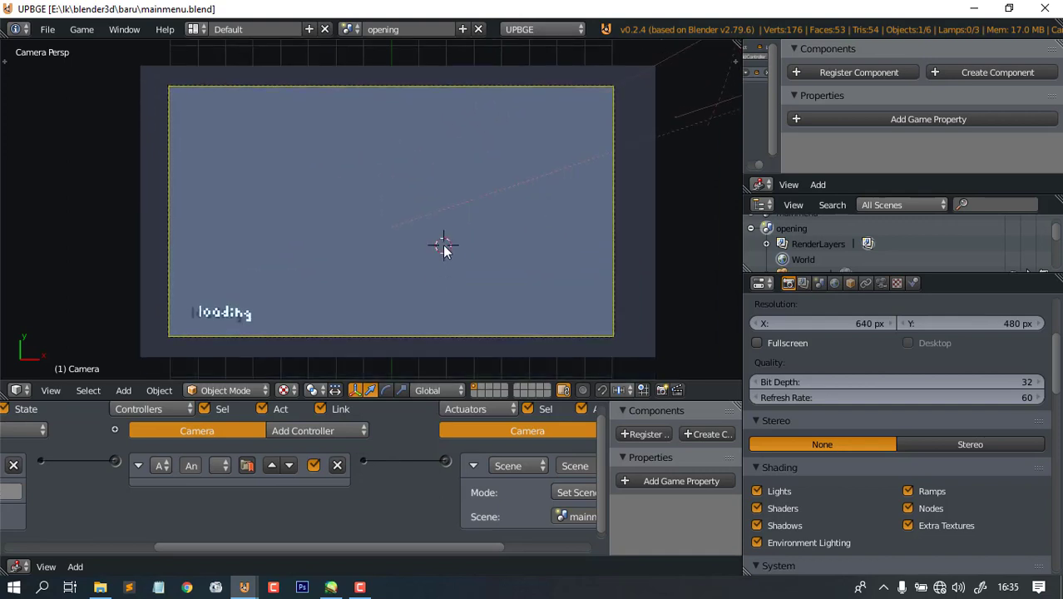
key(p)
key(Escape)
click(124, 29)
mouse_move(82, 29)
click(105, 70)
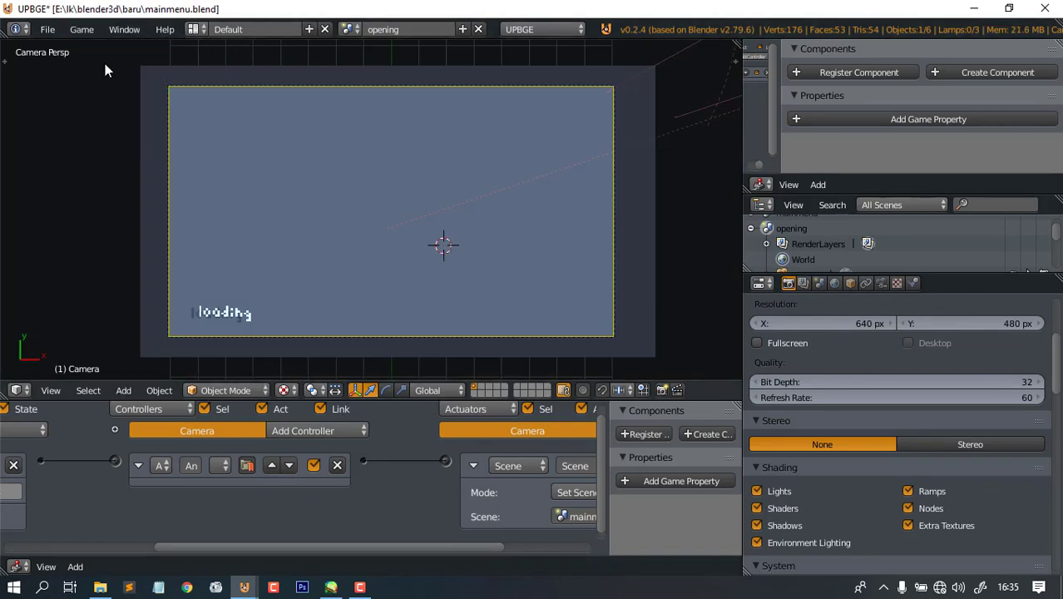
- Save the file, run the game from the loading scene until the main menu loads, and stop it
click(390, 209)
click(362, 283)
key(p)
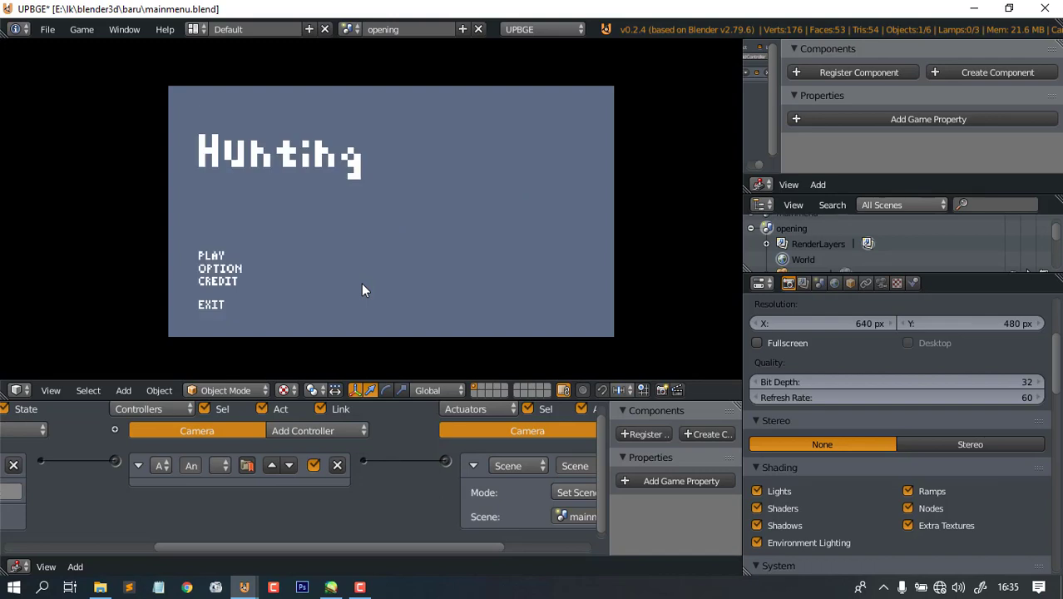
key(Escape)
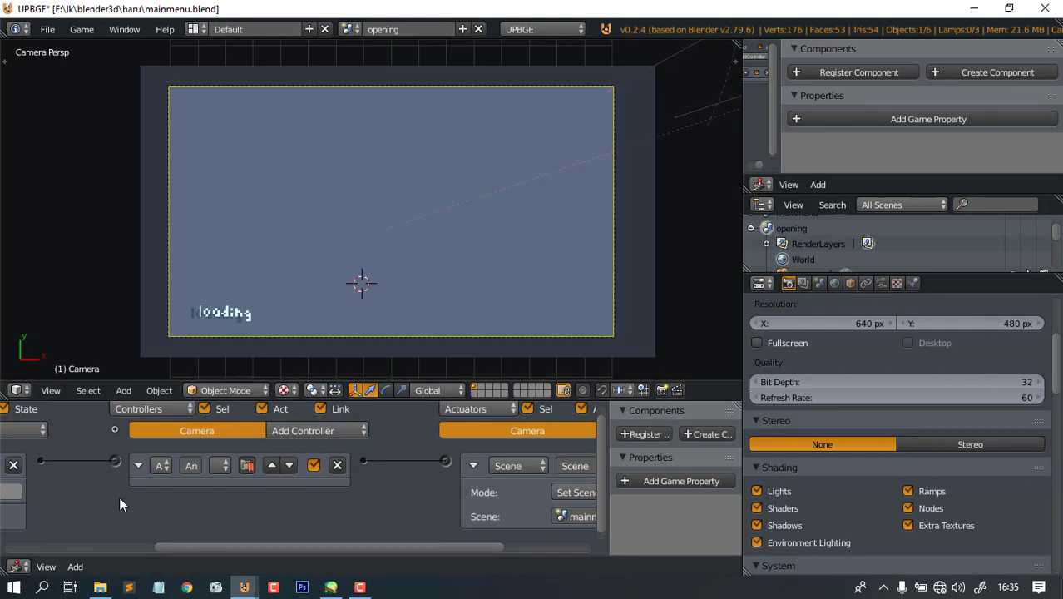
- Set the Delay sensor's delay to 100 so the loading scene lasts longer
middle_drag(119, 497, 456, 470)
click(60, 512)
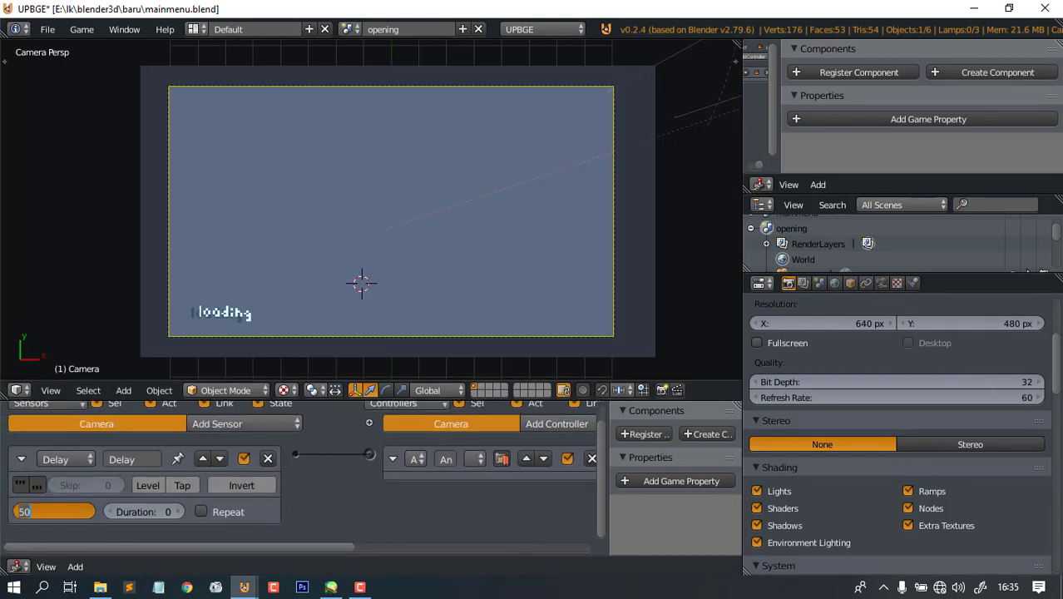
text(100)
key(Return)
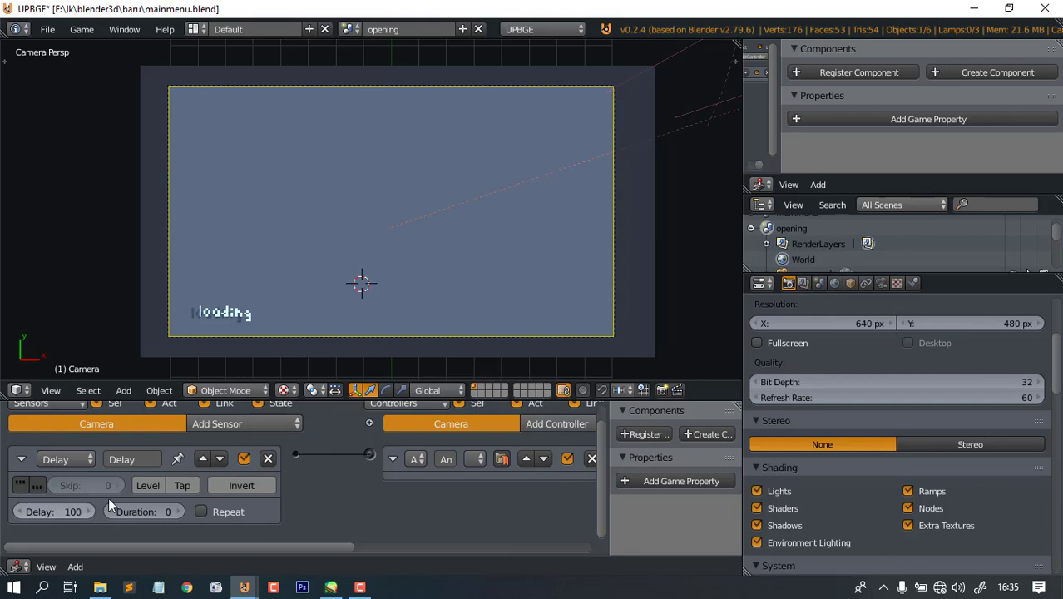
- Test-run the game with the longer loading delay, stop it and save the file
scroll(388, 285, down, 1)
click(386, 215)
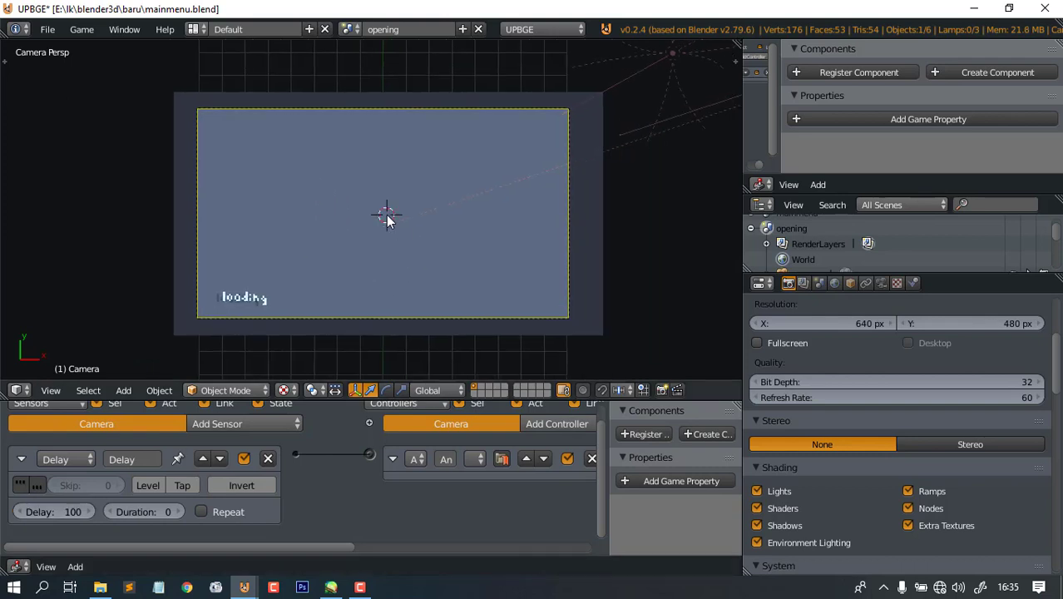
key(p)
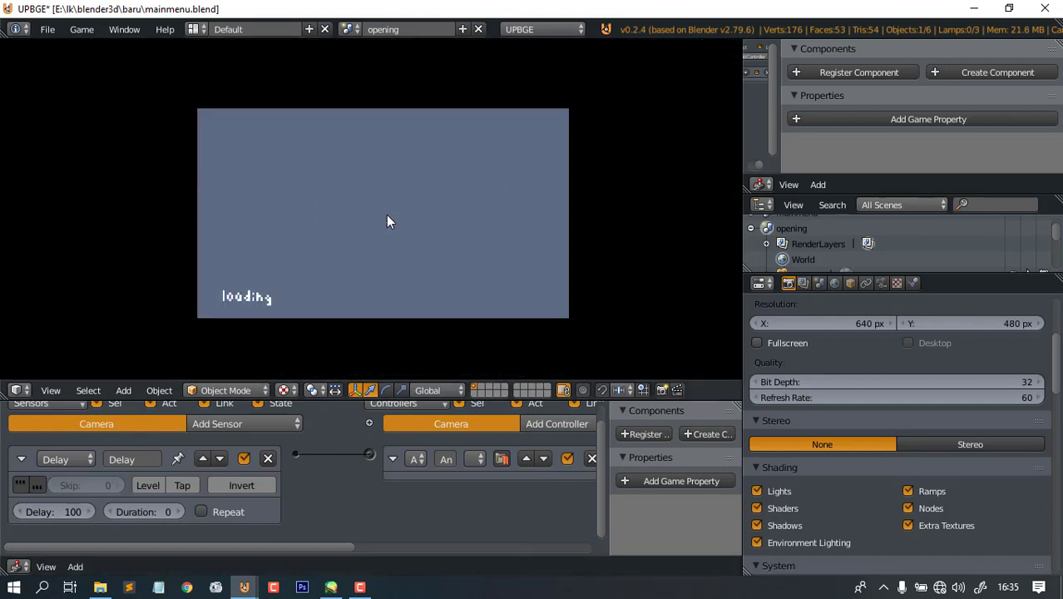
key(Escape)
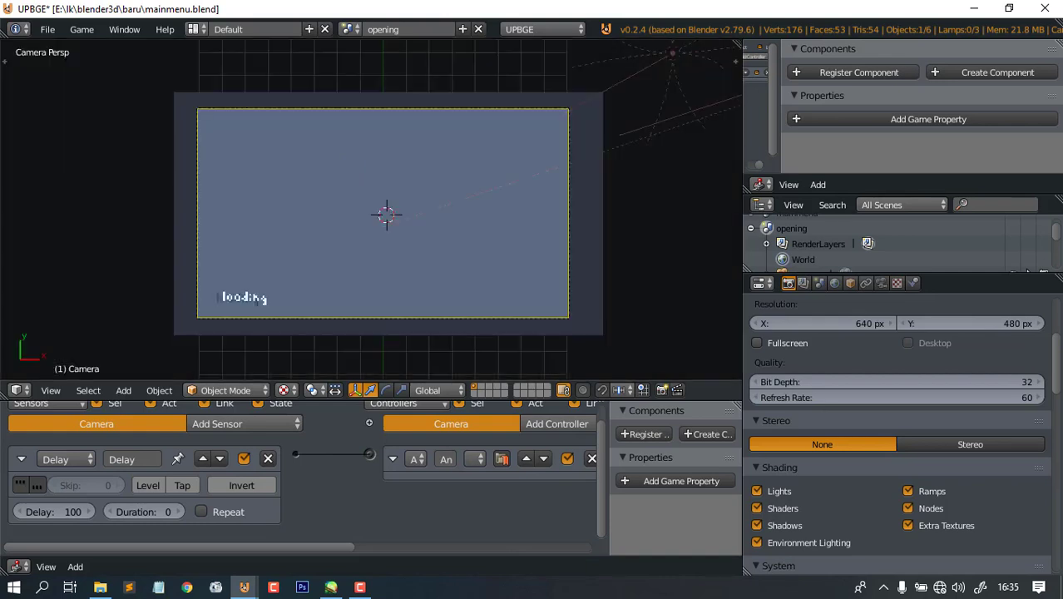
key(ctrl+s)
click(420, 207)
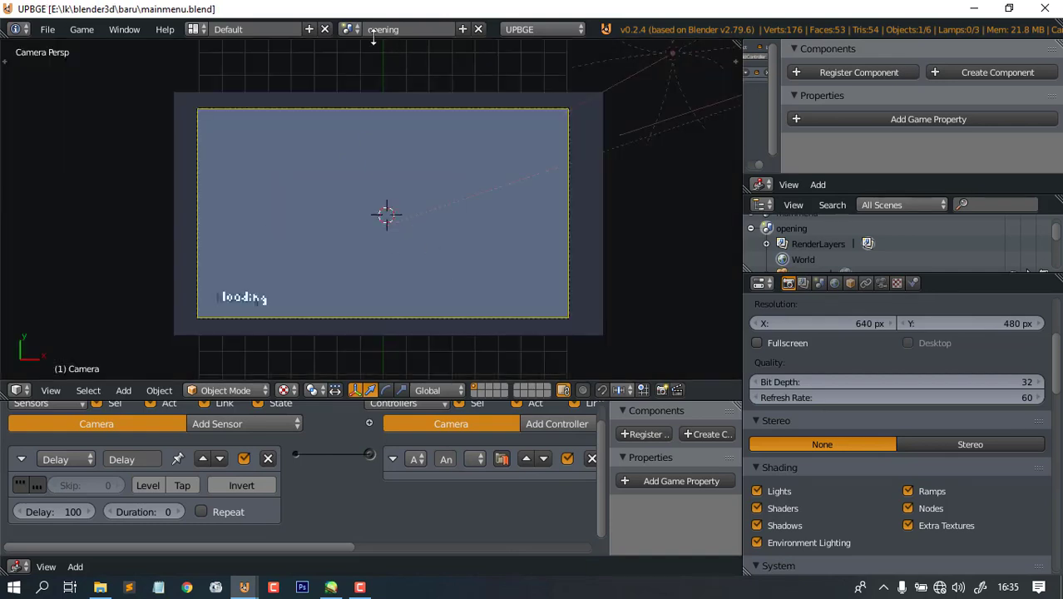
- Switch to the mainmenu scene and save mainmenu.blend over the existing file
click(348, 29)
click(366, 52)
key(ctrl+s)
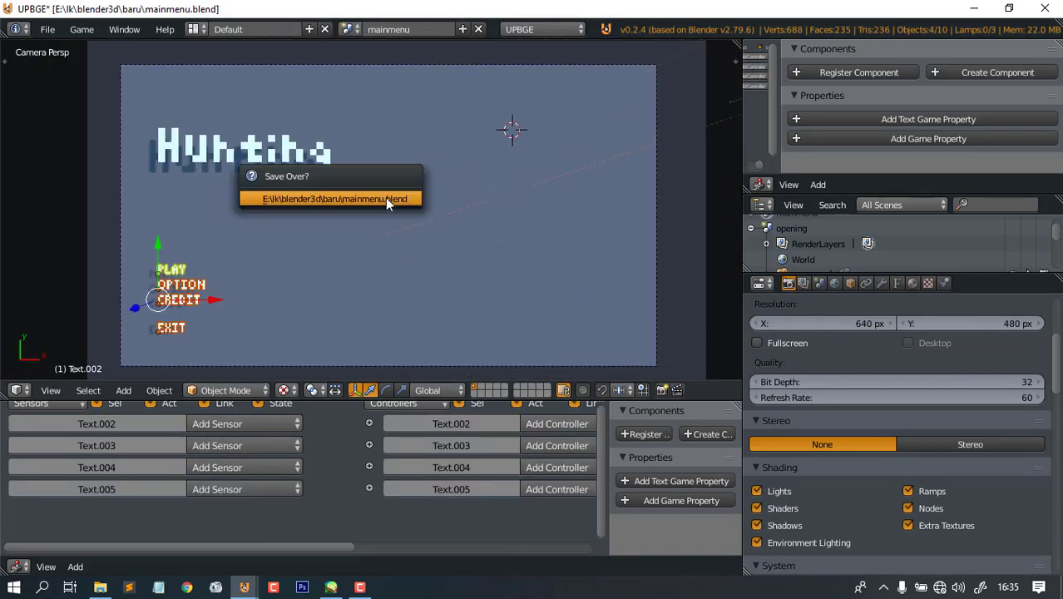
click(385, 197)
scroll(431, 216, up, 3)
scroll(427, 252, up, 4)
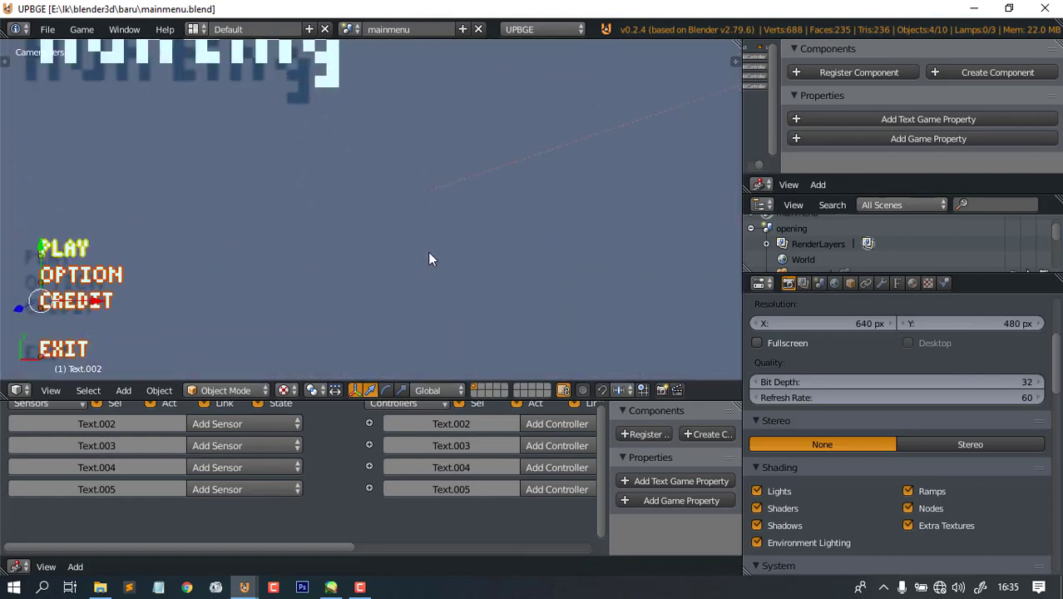
- Save mainmenu.blend over the existing file
shift+middle_drag(428, 252, 505, 253)
scroll(540, 273, down, 5)
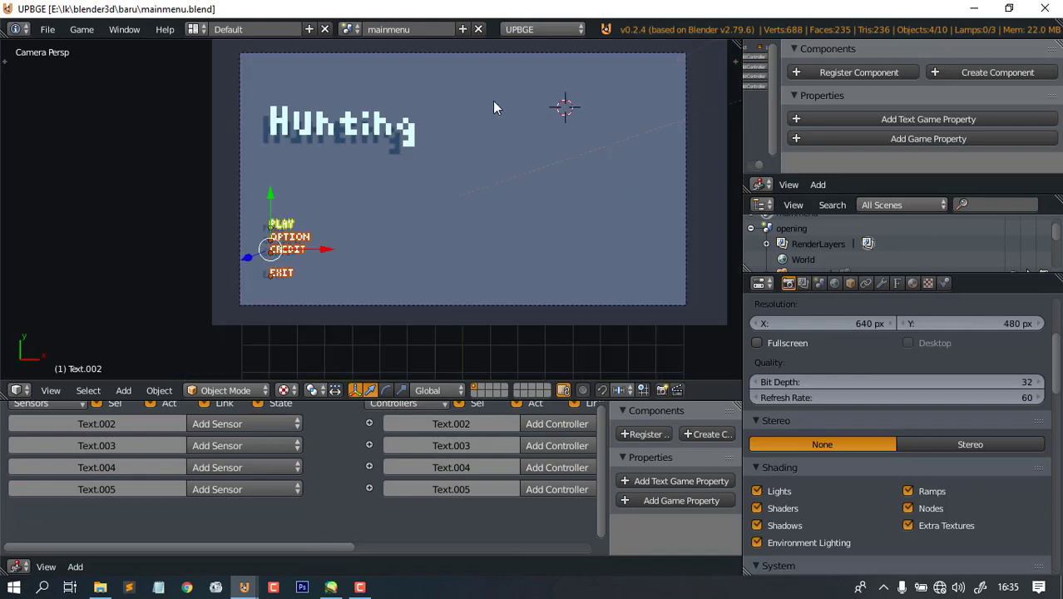
shift+middle_drag(534, 233, 527, 242)
scroll(503, 244, up, 1)
key(ctrl+s)
click(491, 235)
scroll(359, 285, up, 2)
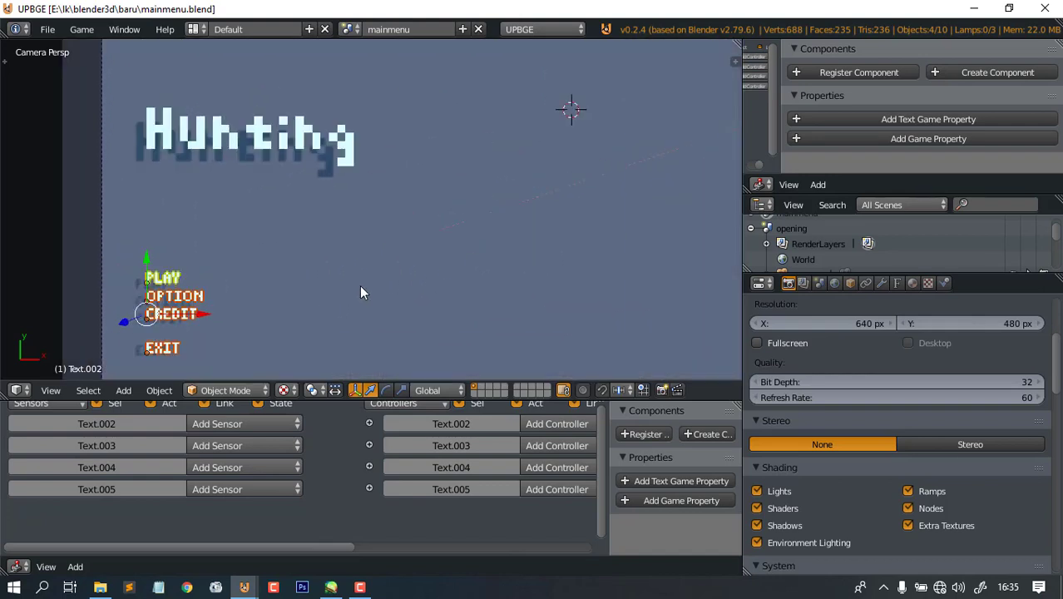
- Select only the PLAY text in the main menu scene and save the file
shift+middle_drag(360, 285, 375, 278)
scroll(376, 278, up, 3)
right_click(375, 277)
right_click(375, 278)
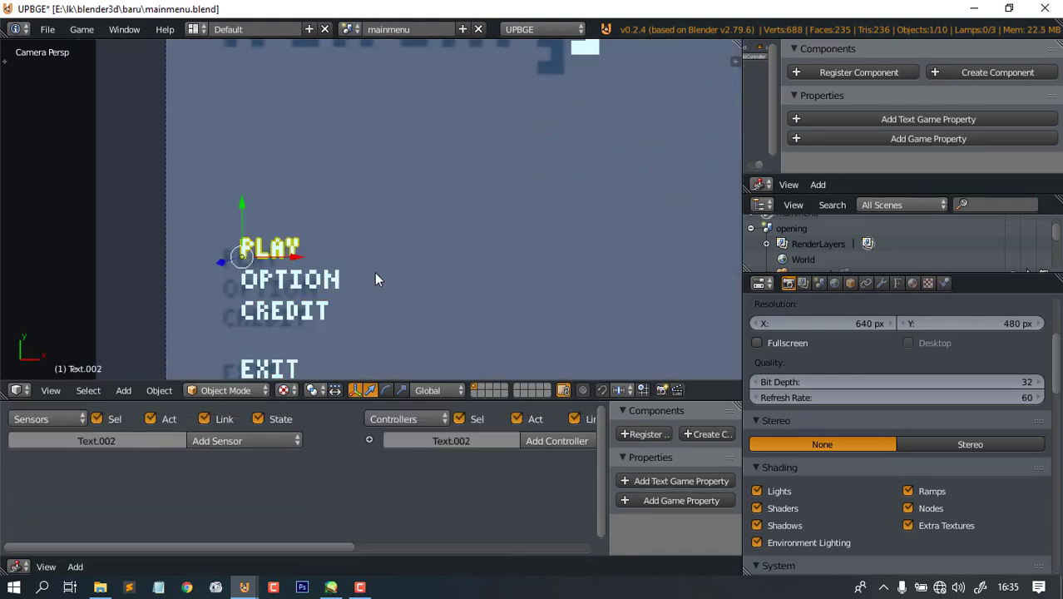
scroll(375, 278, up, 2)
shift+middle_drag(358, 276, 348, 188)
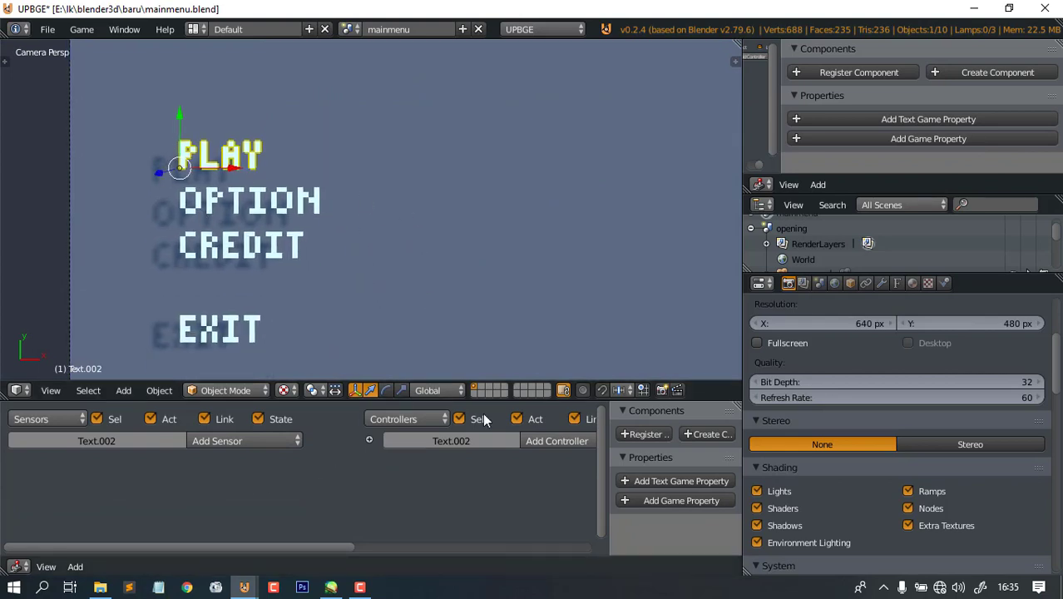
scroll(294, 251, down, 4)
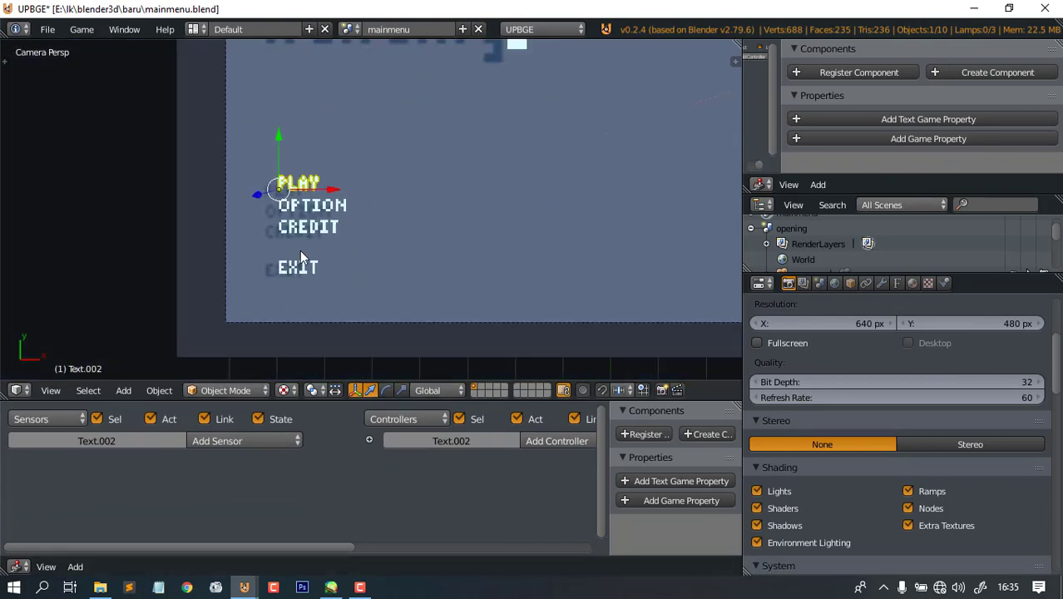
shift+middle_drag(314, 296, 447, 199)
key(ctrl+s)
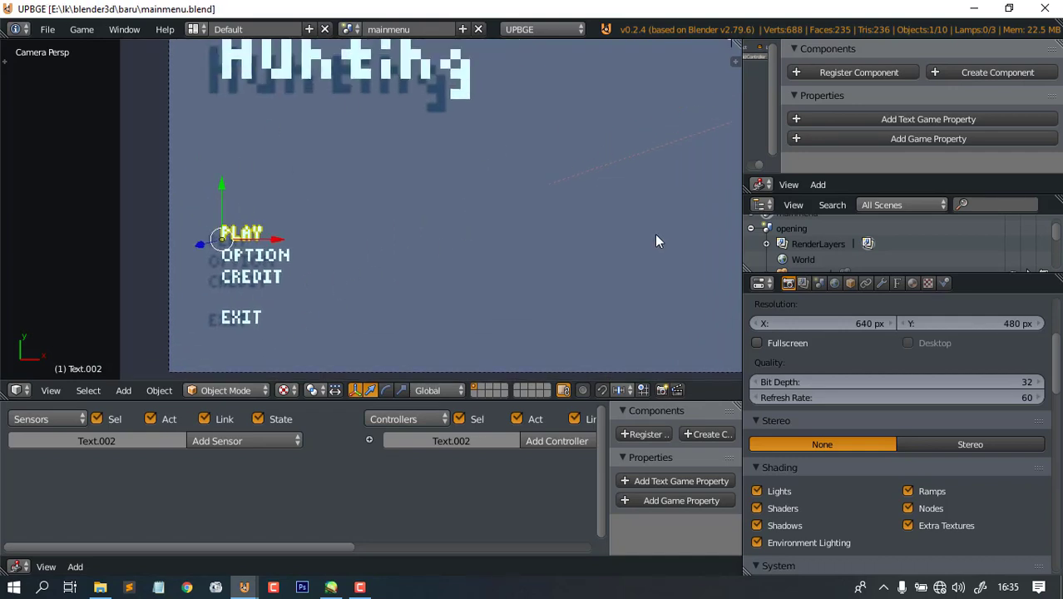
scroll(507, 260, up, 1)
shift+middle_drag(346, 242, 436, 261)
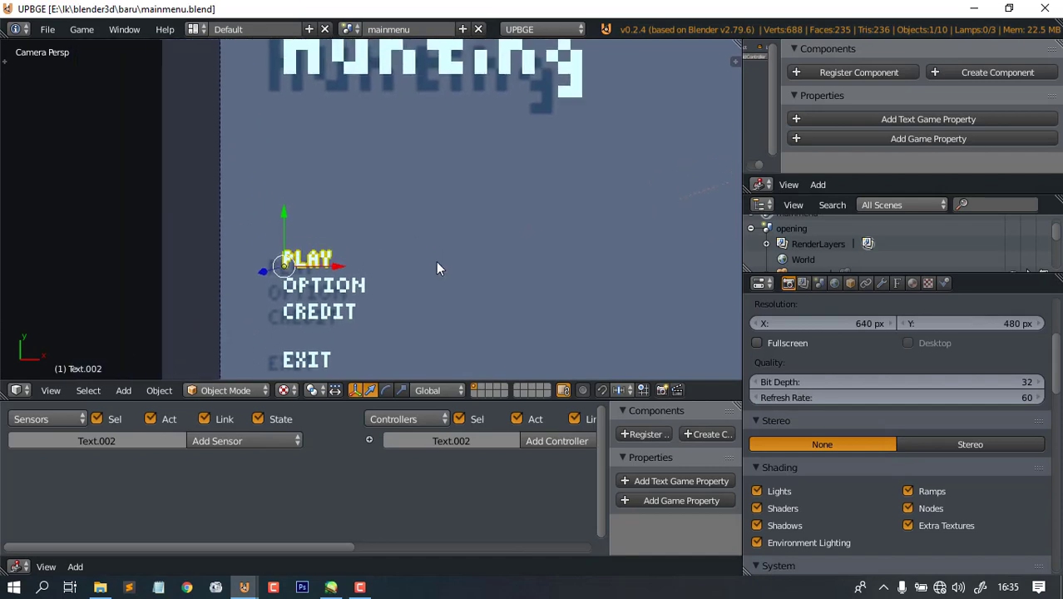
scroll(434, 259, up, 2)
shift+middle_drag(426, 221, 443, 165)
scroll(317, 253, up, 2)
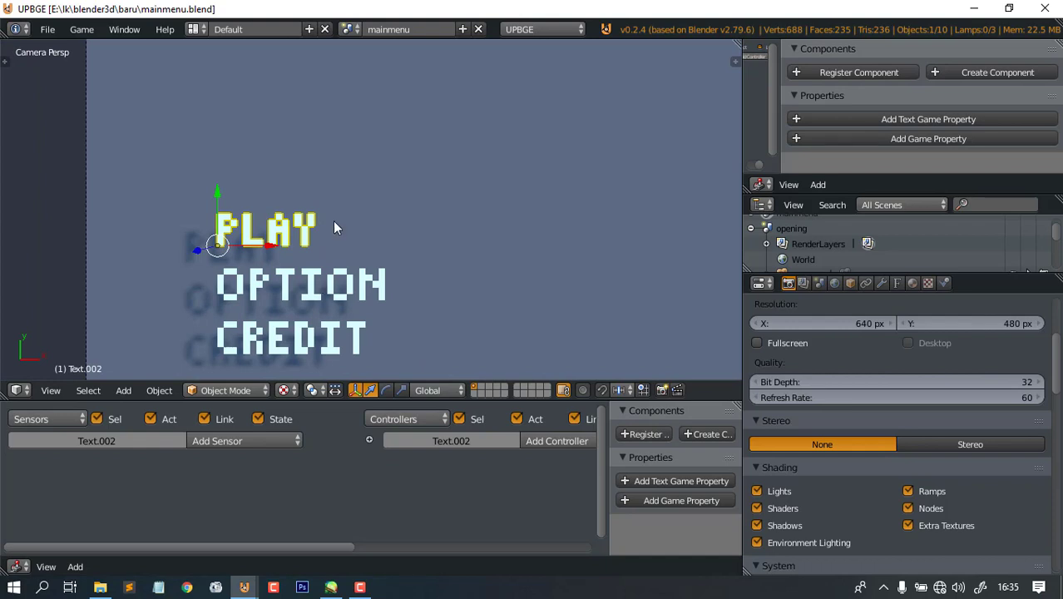
scroll(333, 220, down, 2)
shift+middle_drag(430, 167, 378, 243)
scroll(405, 235, down, 3)
scroll(412, 234, up, 2)
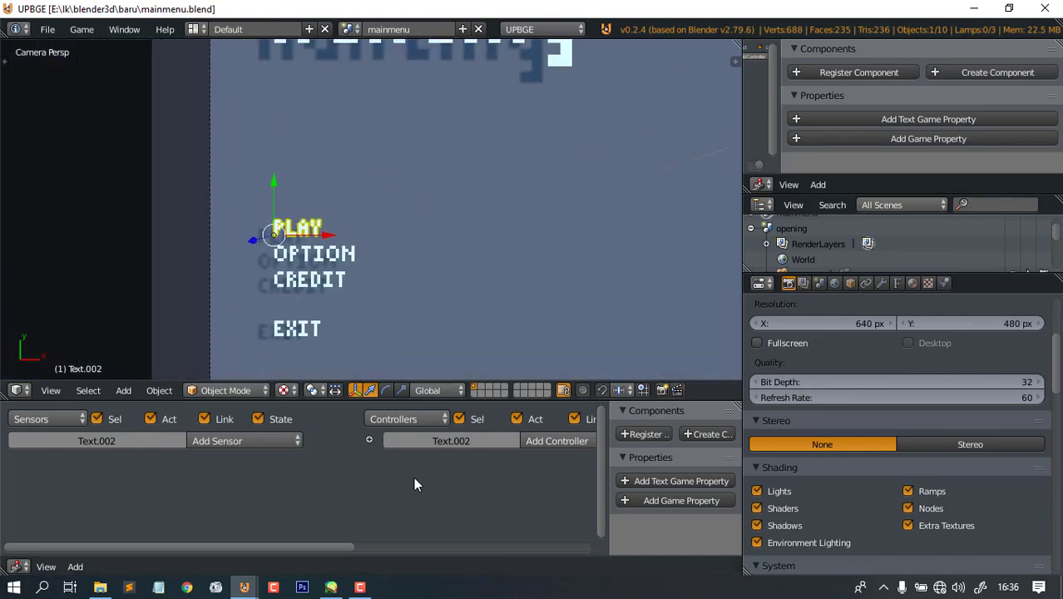
scroll(385, 303, up, 5)
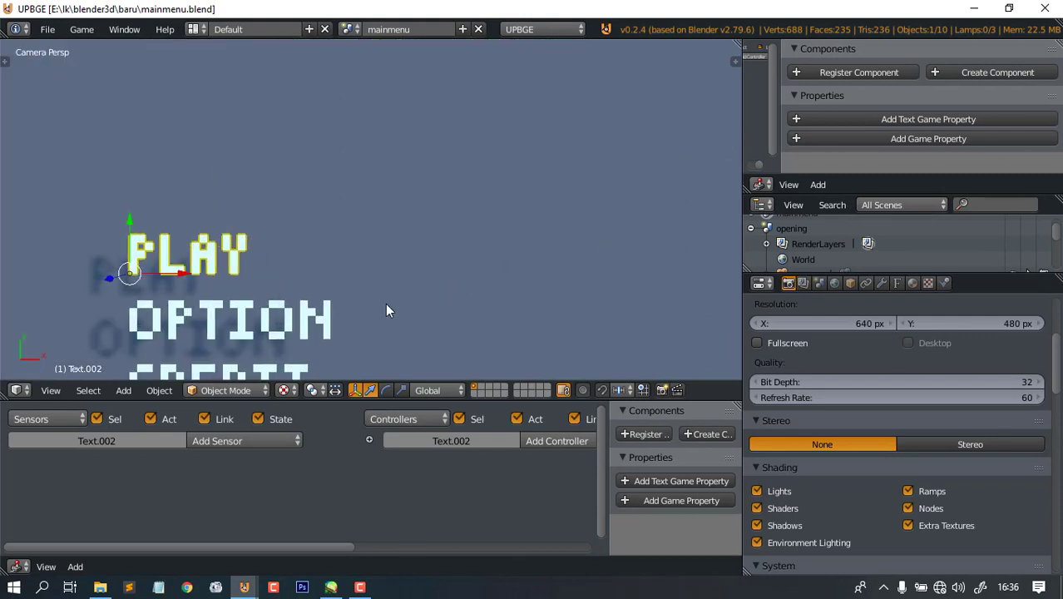
shift+middle_drag(385, 303, 385, 167)
scroll(363, 201, down, 4)
shift+middle_drag(364, 201, 387, 242)
- Convert the PLAY text to a mesh and inspect its geometry in Edit Mode
scroll(395, 240, up, 2)
scroll(392, 212, up, 2)
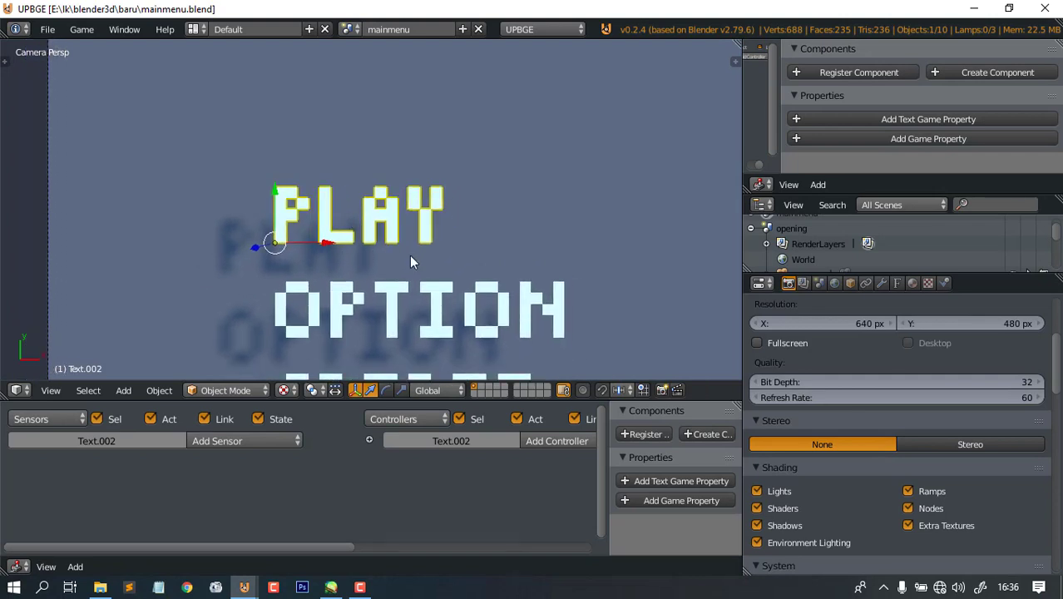
key(alt+c)
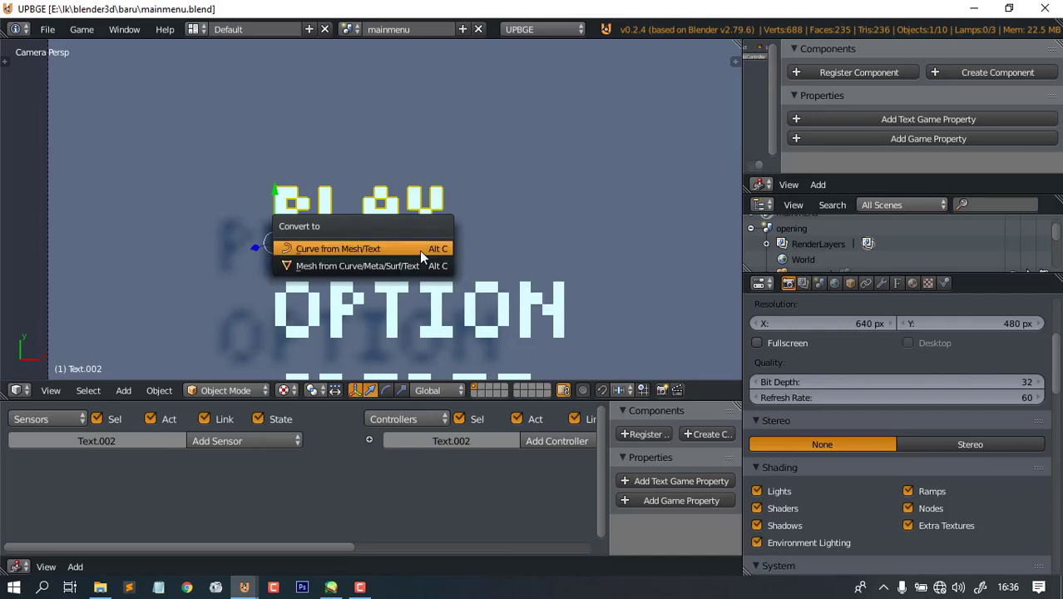
click(340, 266)
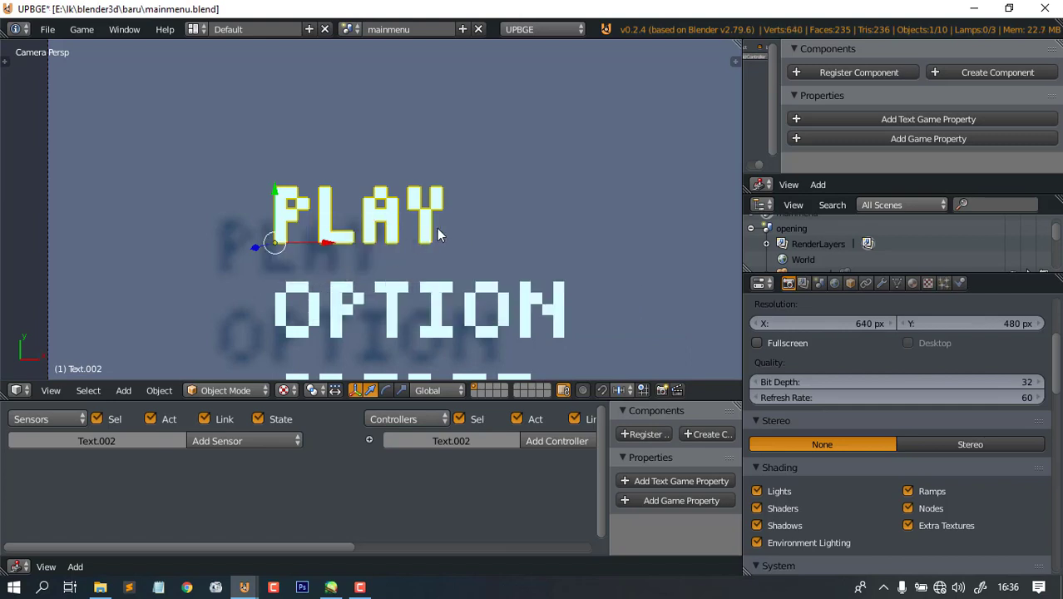
key(Tab)
key(Tab)
key(Tab)
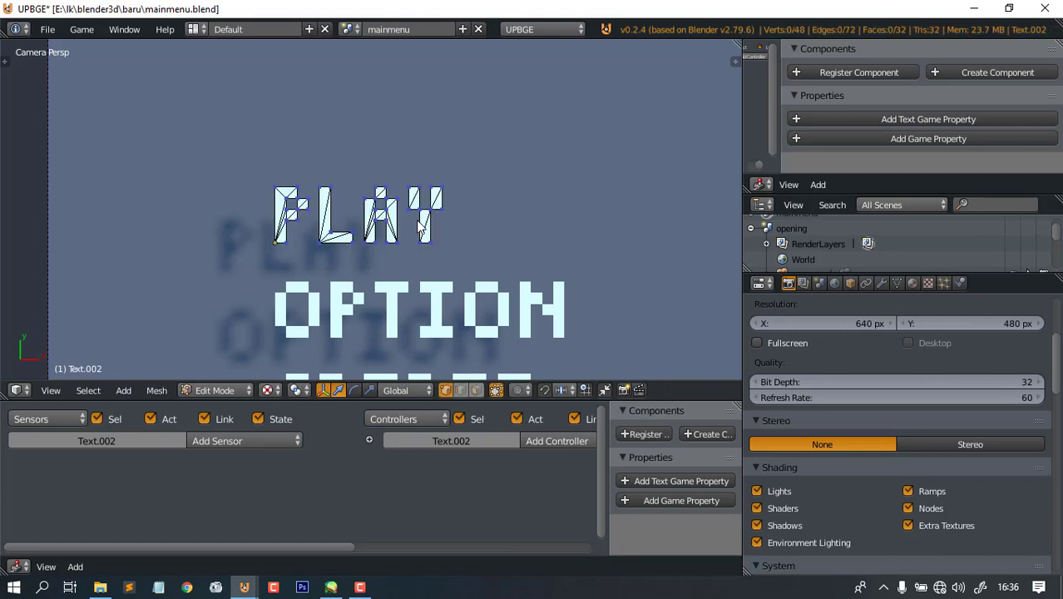
key(Tab)
- Test-run the mainmenu scene with the converted PLAY mesh and stop the game
scroll(420, 228, down, 4)
scroll(448, 220, up, 3)
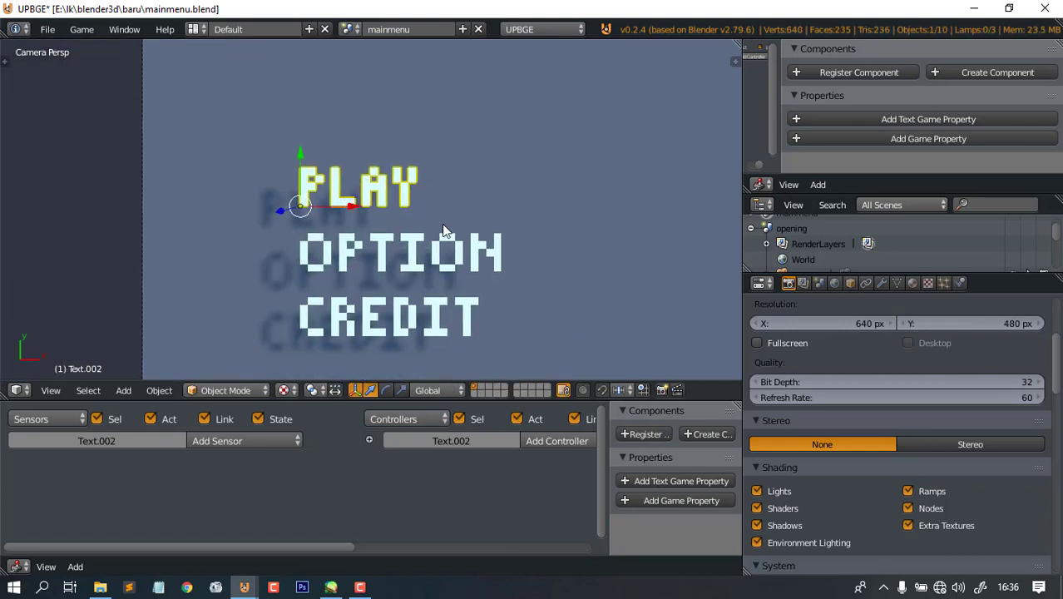
scroll(470, 233, down, 3)
click(470, 226)
key(p)
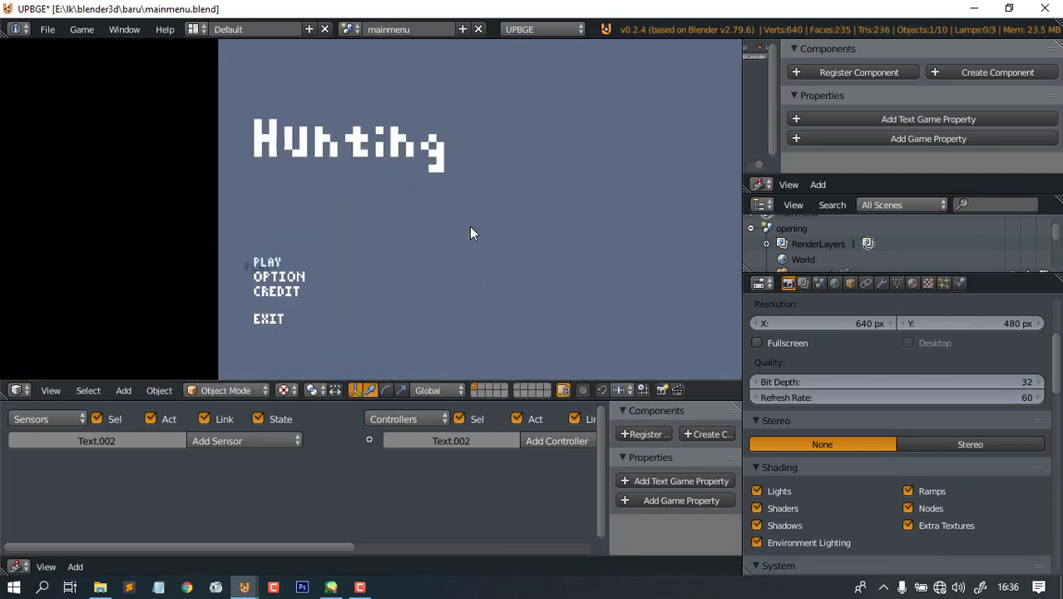
key(Escape)
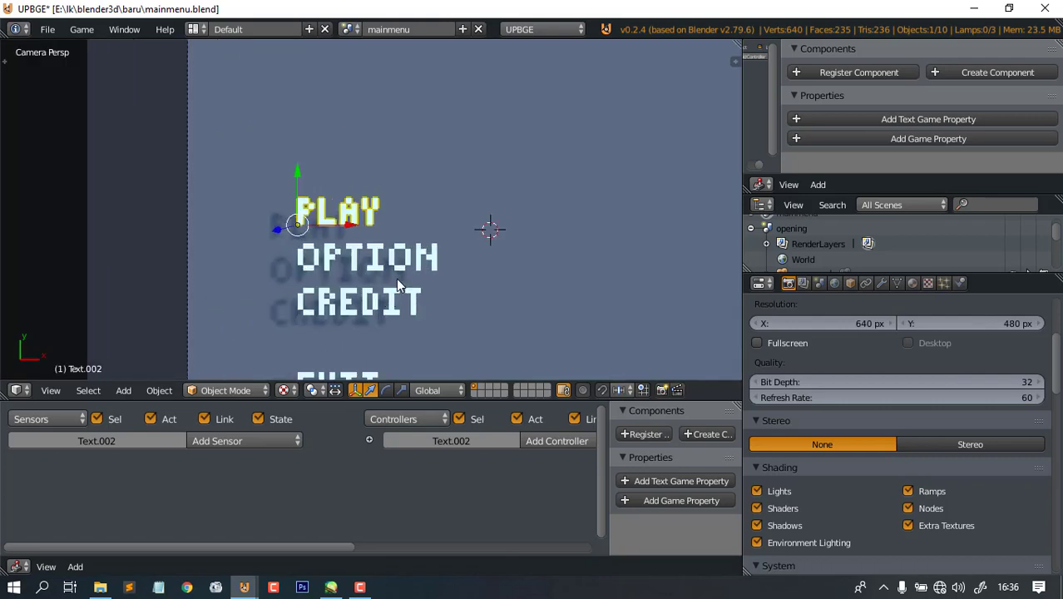
right_click(421, 269)
right_click(357, 213)
scroll(358, 213, down, 3)
scroll(374, 195, up, 5)
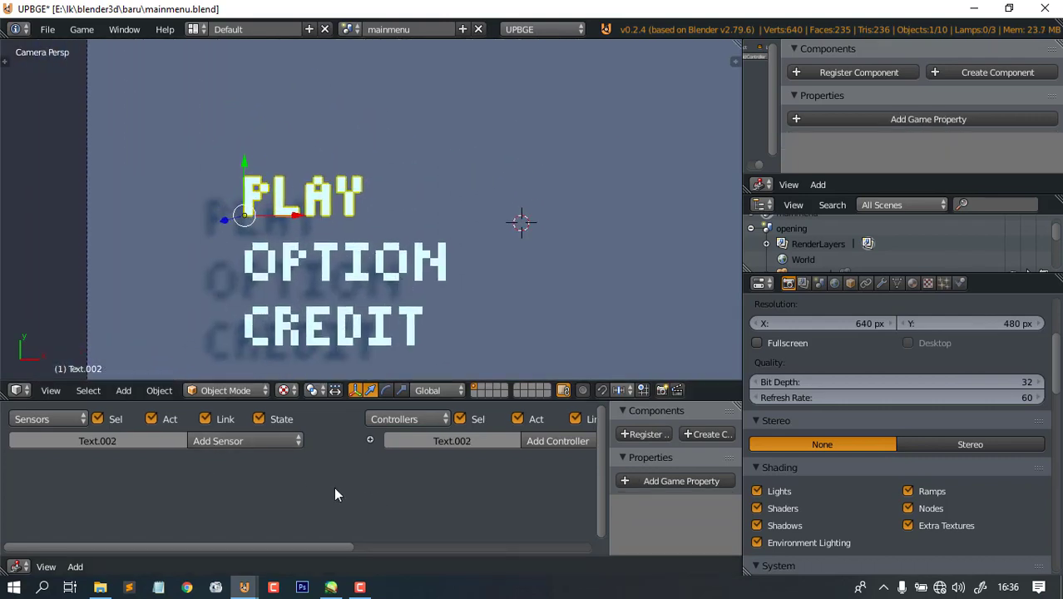
scroll(312, 238, up, 2)
shift+middle_drag(312, 238, 383, 218)
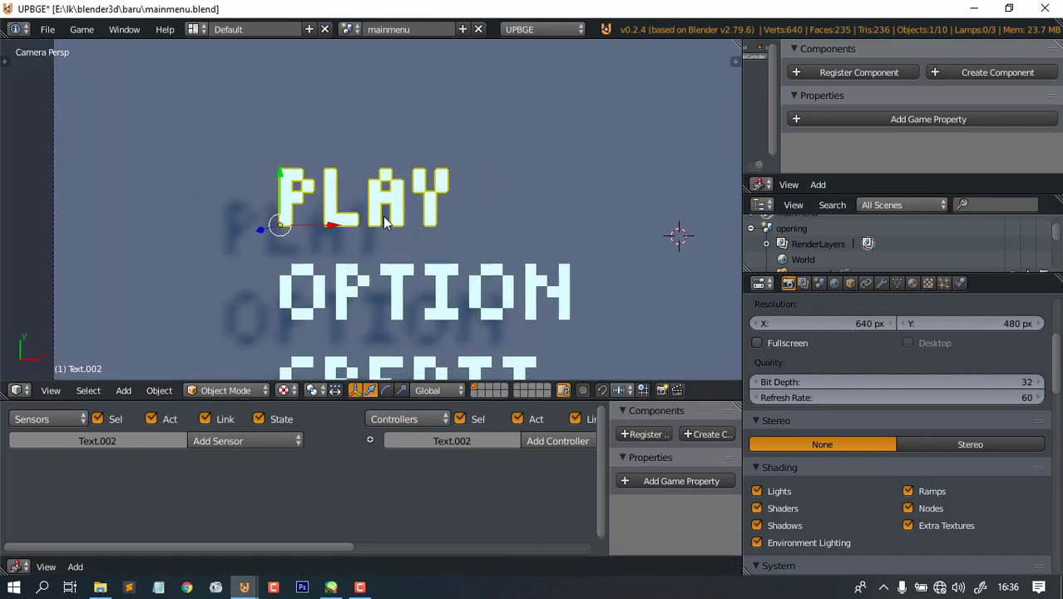
key(shift+a)
mouse_move(377, 152)
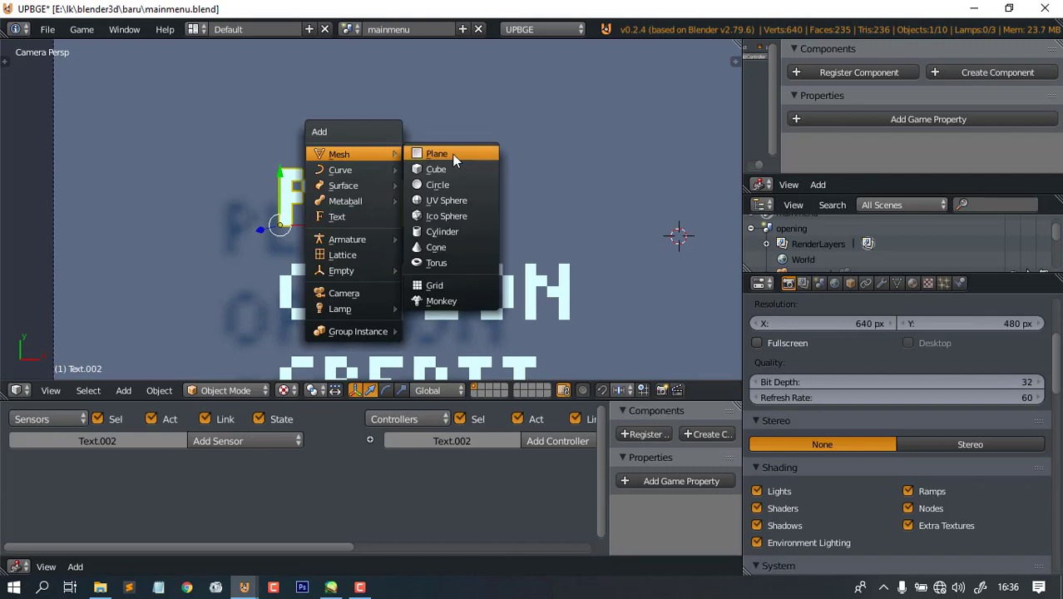
click(454, 153)
key(s)
key(Escape)
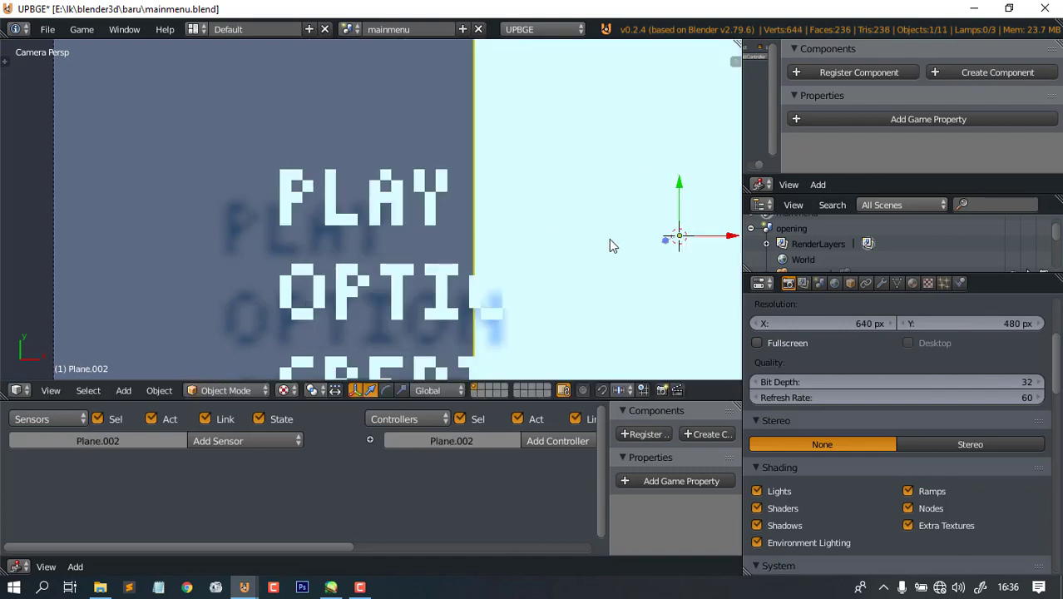
key(x)
click(611, 238)
- Snap the 3D cursor to the PLAY object, add a plane there and scale it down to roughly letter size
right_click(398, 203)
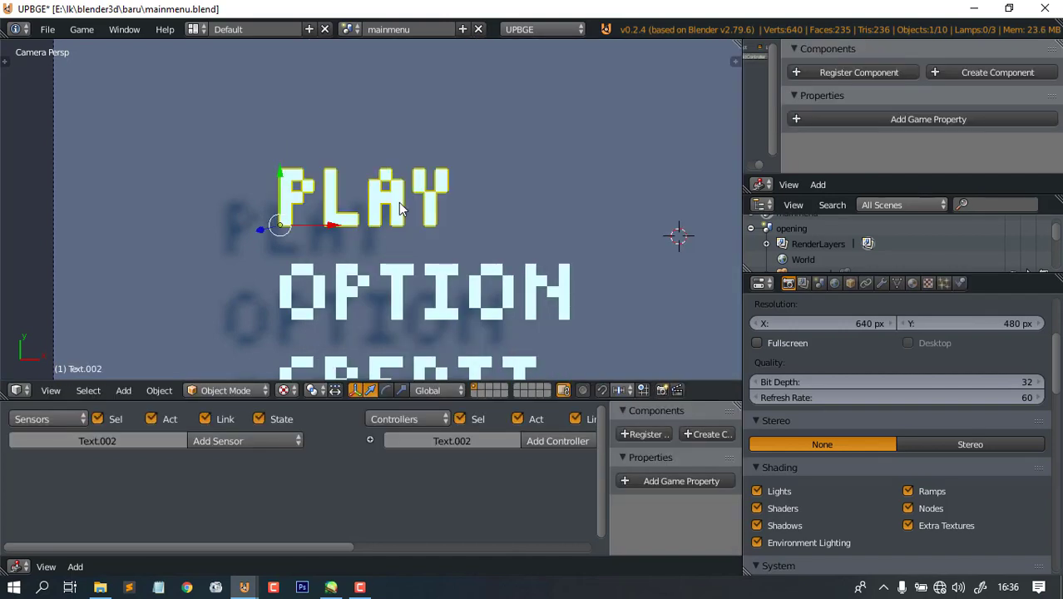
key(shift+s)
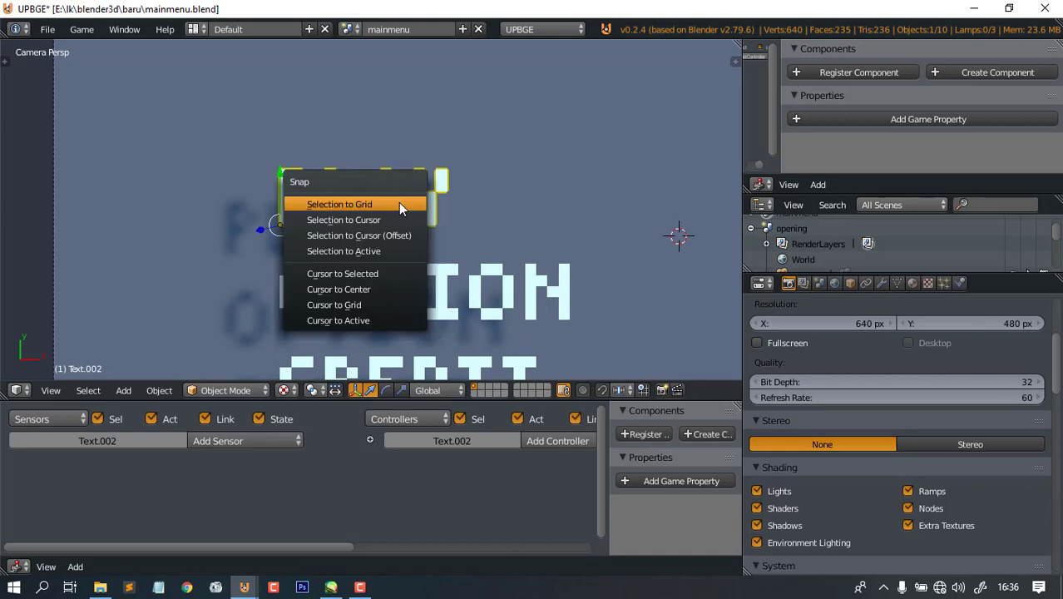
click(374, 272)
key(shift+a)
mouse_move(466, 176)
click(520, 175)
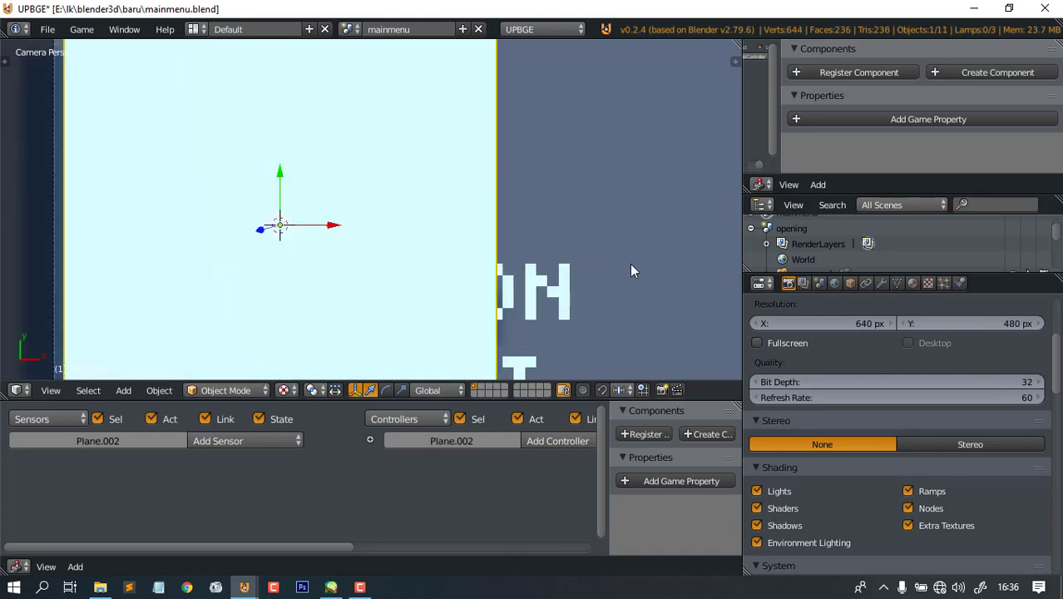
key(s)
click(339, 226)
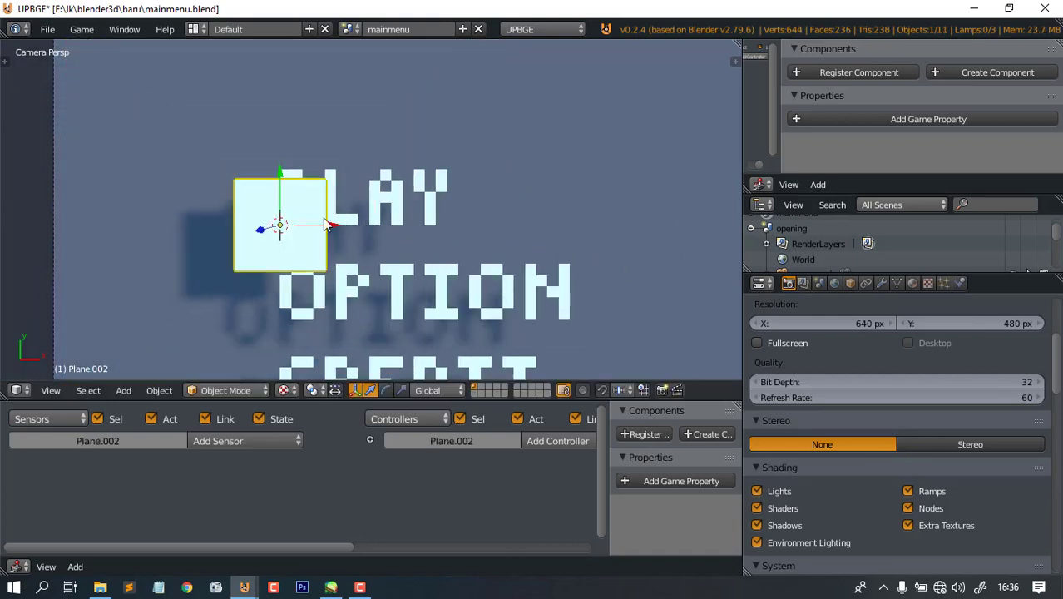
- Move the plane along Y to sit over the letter P of PLAY and lower it slightly along Z
key(g)
key(y)
click(283, 145)
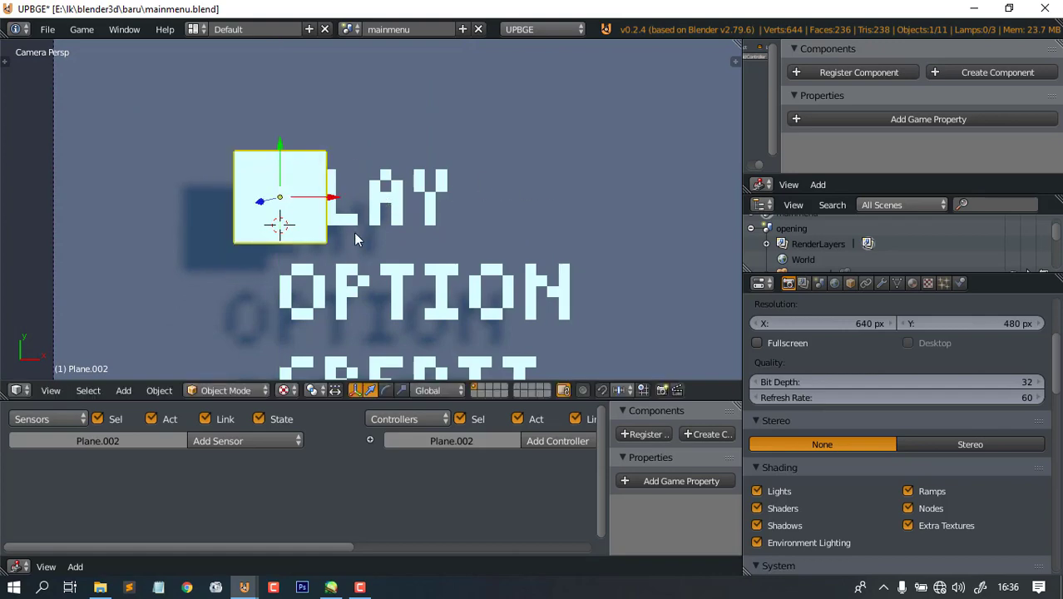
key(KP_0)
shift+middle_drag(312, 189, 495, 185)
scroll(496, 186, up, 6)
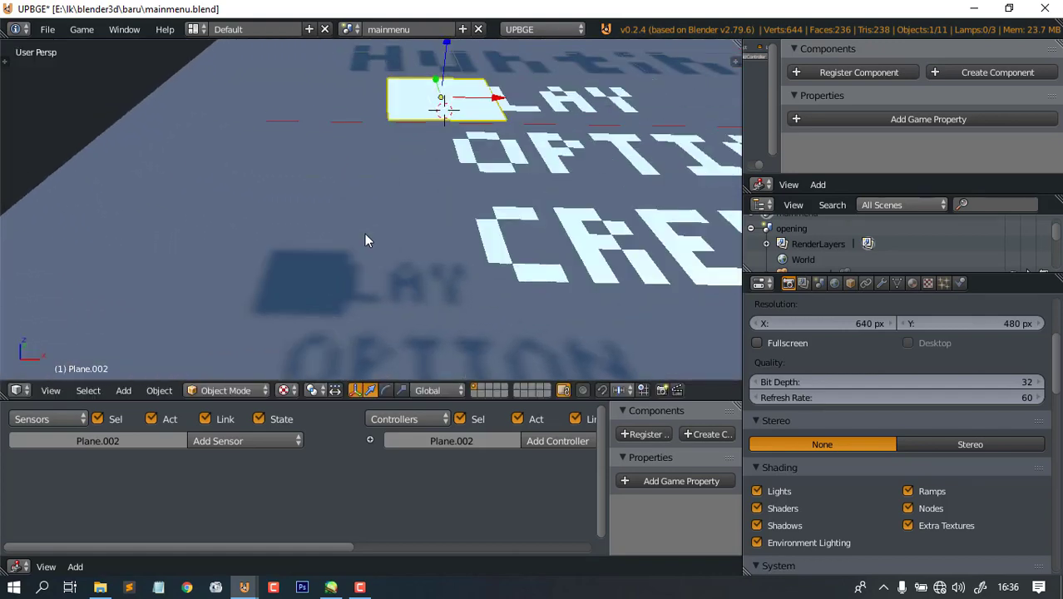
middle_drag(492, 118, 469, 141)
drag(405, 91, 406, 104)
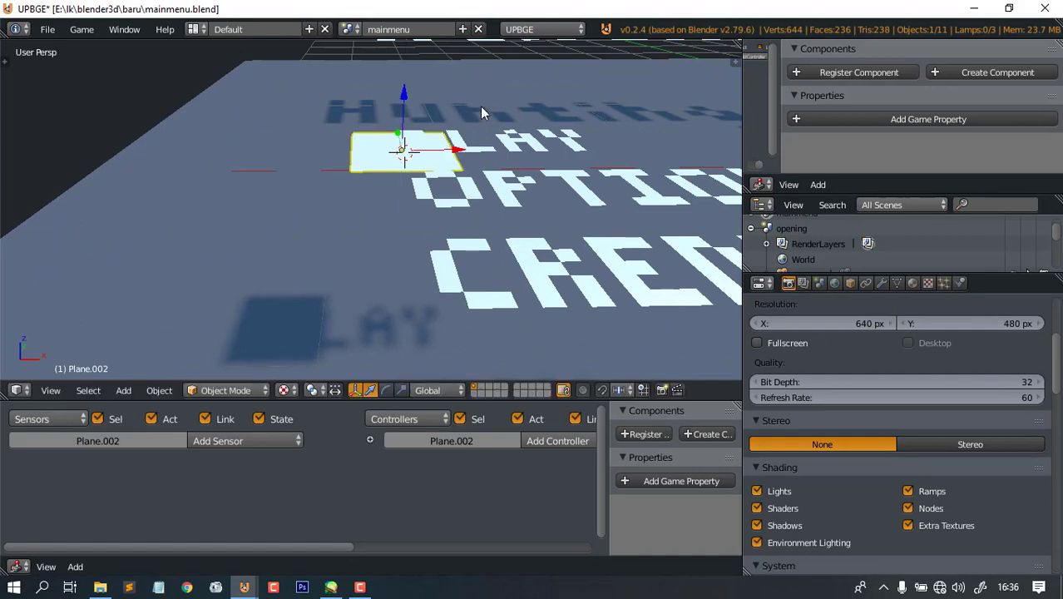
middle_drag(481, 107, 443, 202)
scroll(458, 275, down, 4)
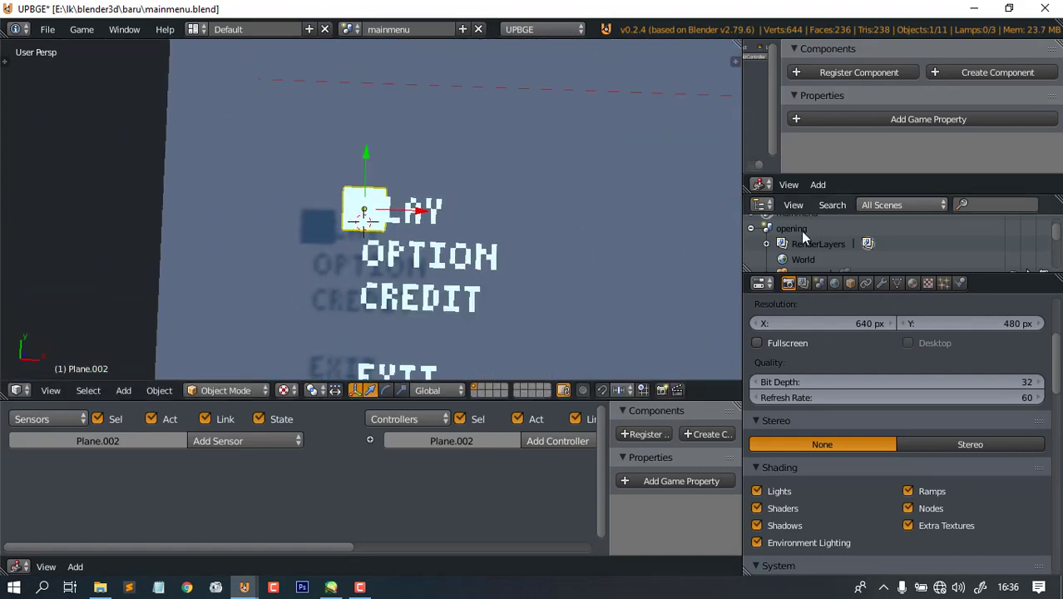
- Set the plane's maximum draw type to Wire and enable Ghost in its physics settings
click(959, 283)
click(852, 283)
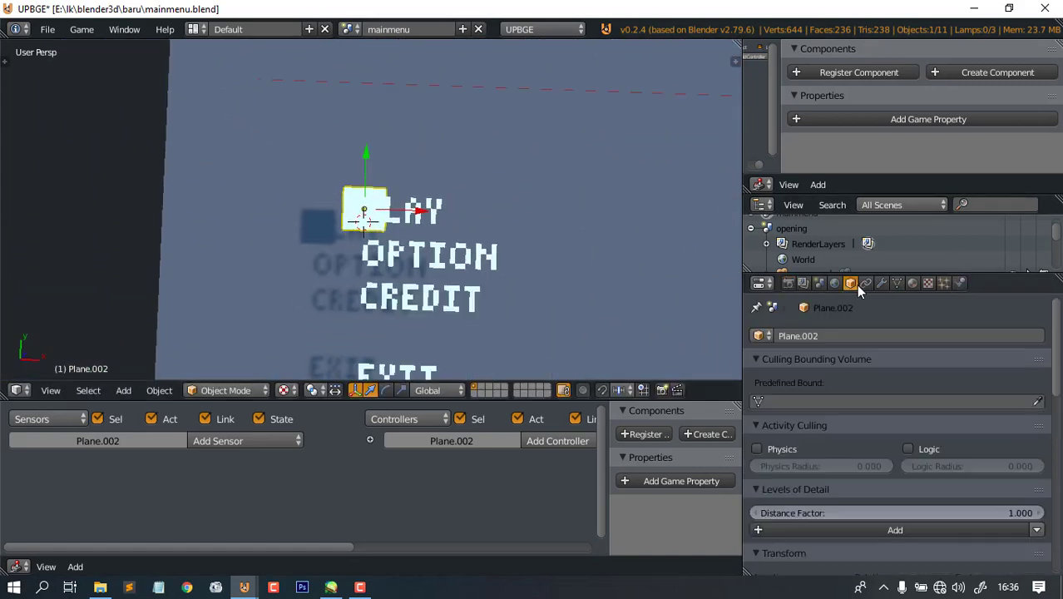
scroll(828, 416, down, 12)
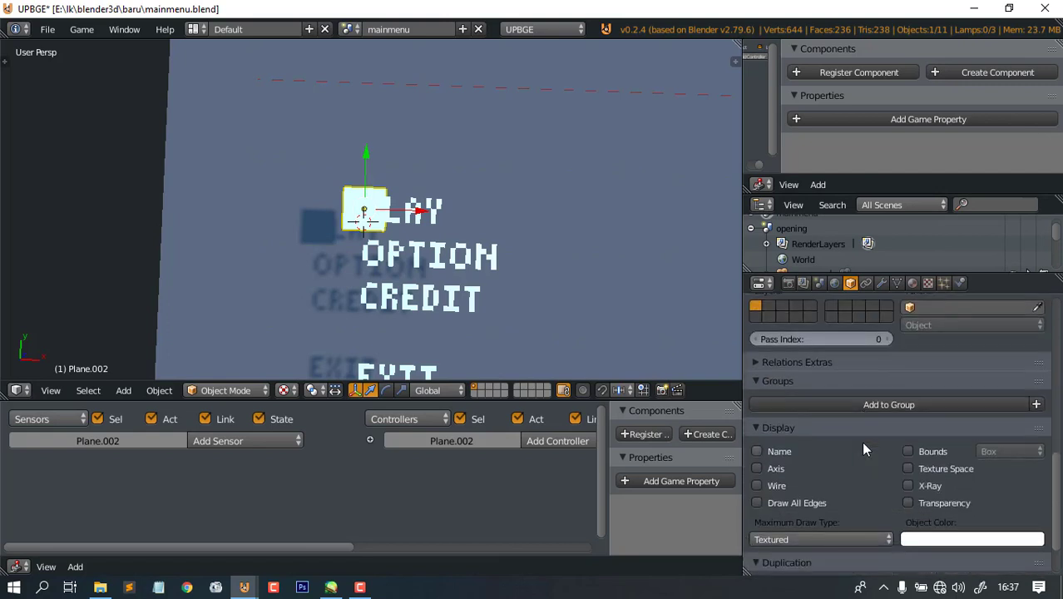
click(793, 478)
click(801, 444)
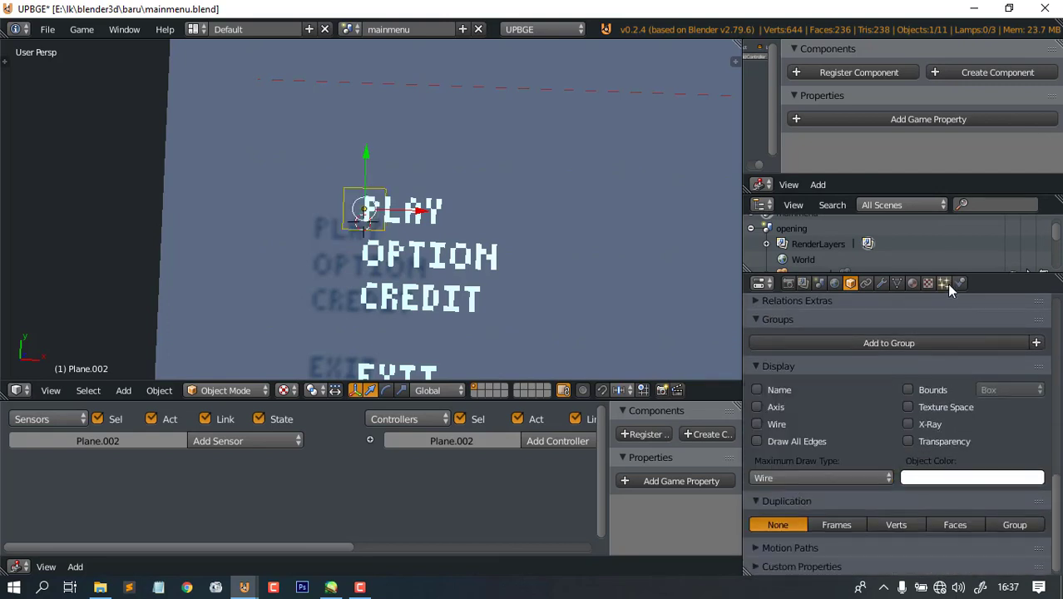
click(959, 283)
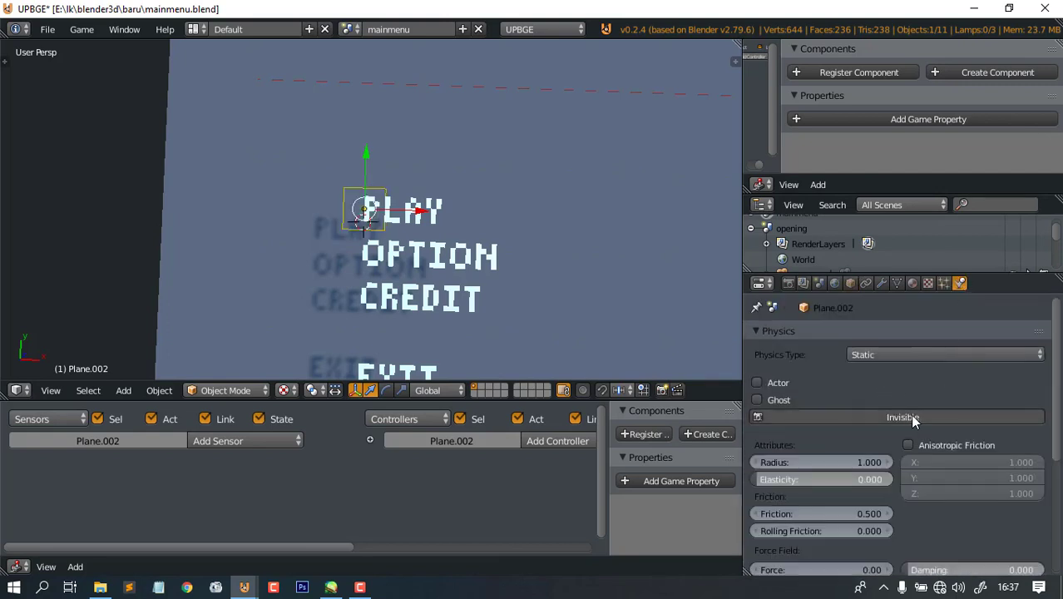
click(767, 400)
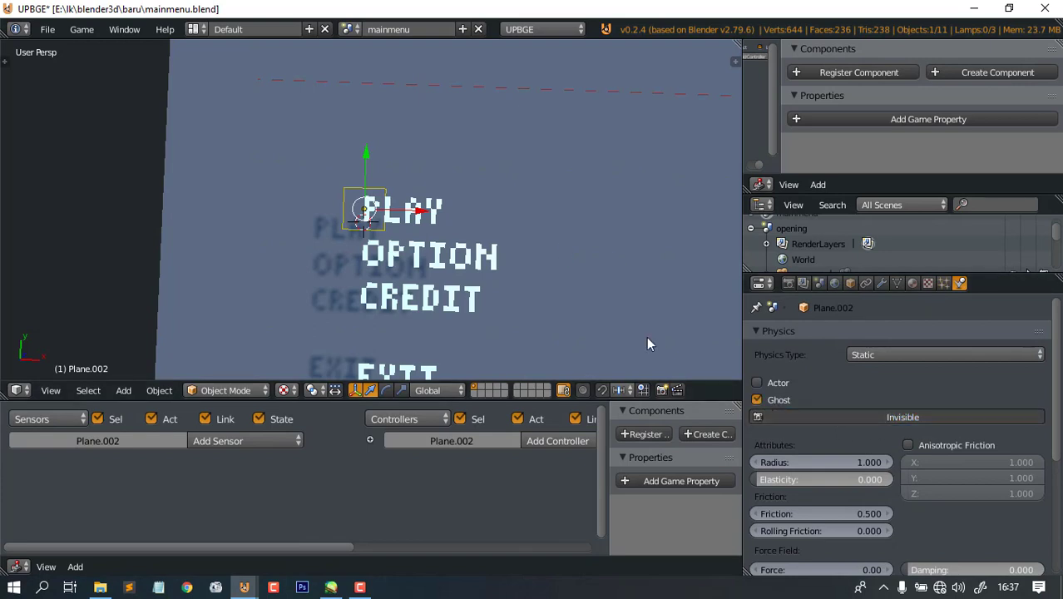
- Switch to the camera view, test-run the mainmenu scene with the plane over PLAY and stop the game
scroll(484, 238, up, 3)
click(51, 391)
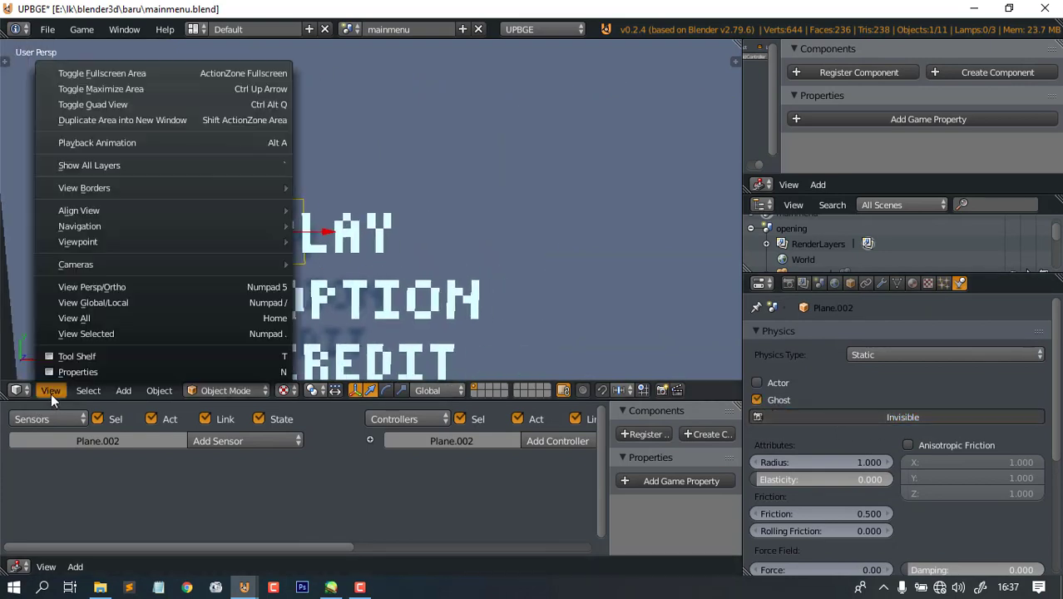
mouse_move(84, 241)
click(417, 240)
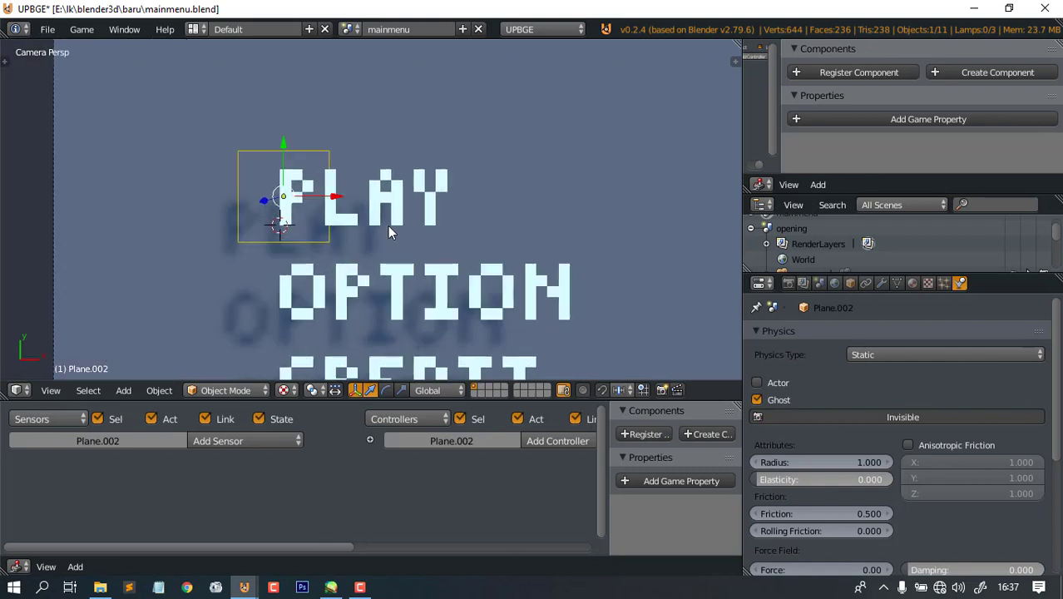
key(p)
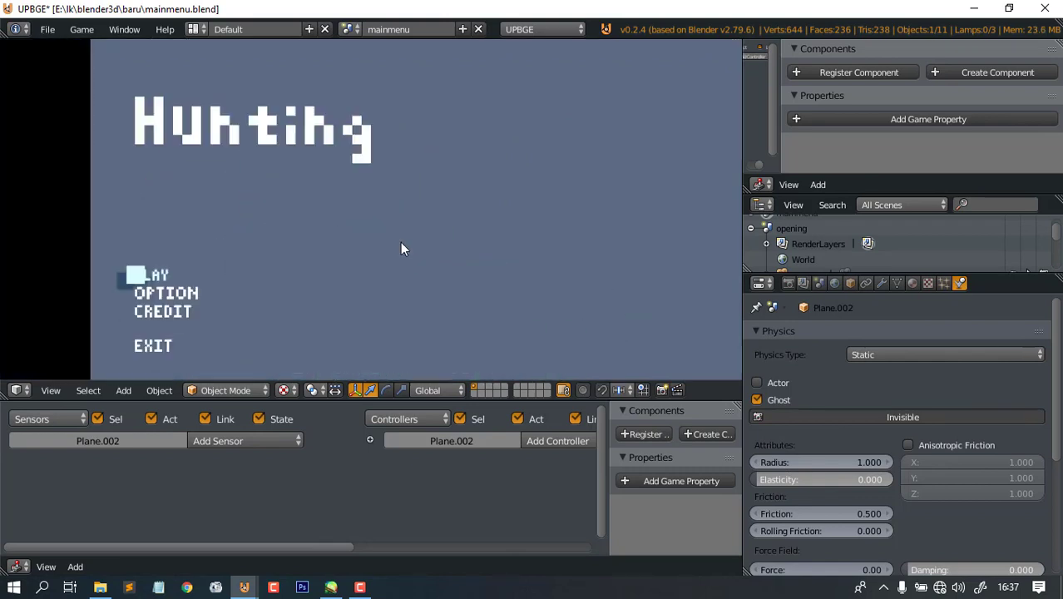
key(Escape)
- Make the plane Invisible and disable Ghost in its physics settings, test-run the scene and stop it
scroll(400, 242, up, 2)
click(790, 416)
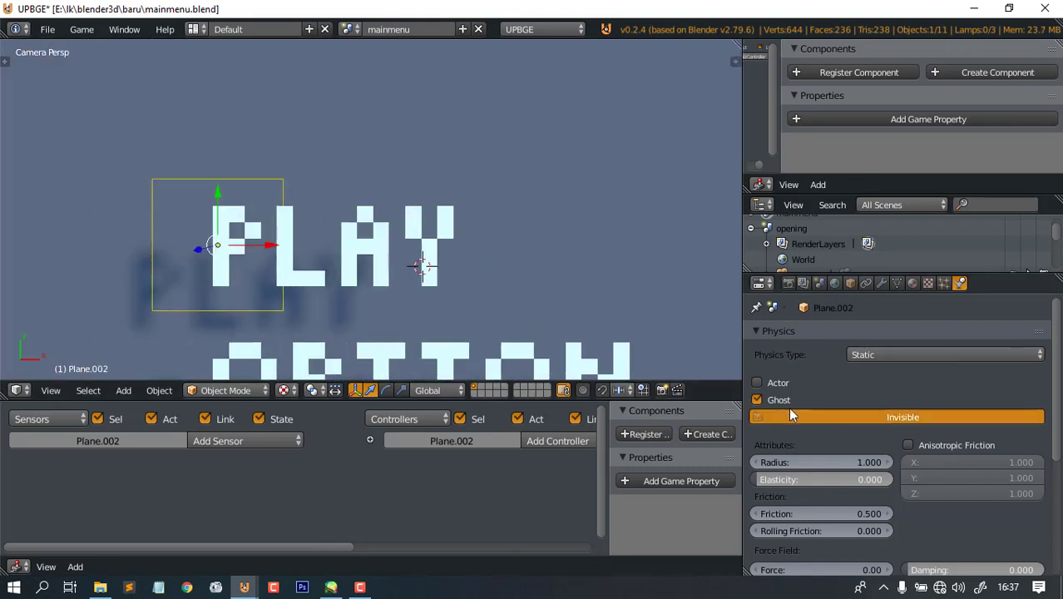
click(787, 403)
key(p)
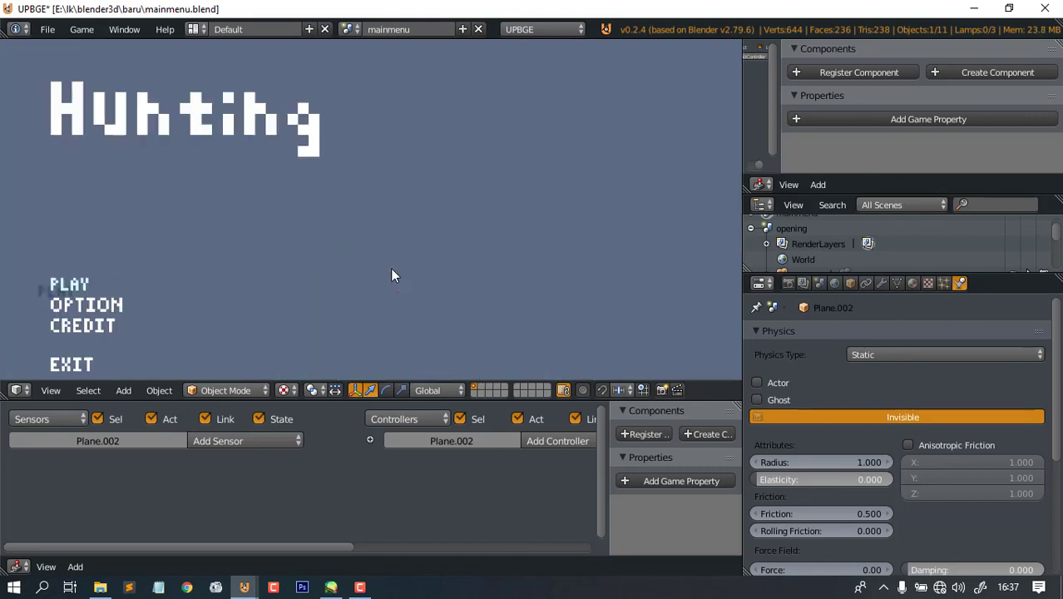
key(Escape)
- Stretch the plane along X and move it about 0.61 along X to frame the whole word PLAY
scroll(354, 253, down, 3)
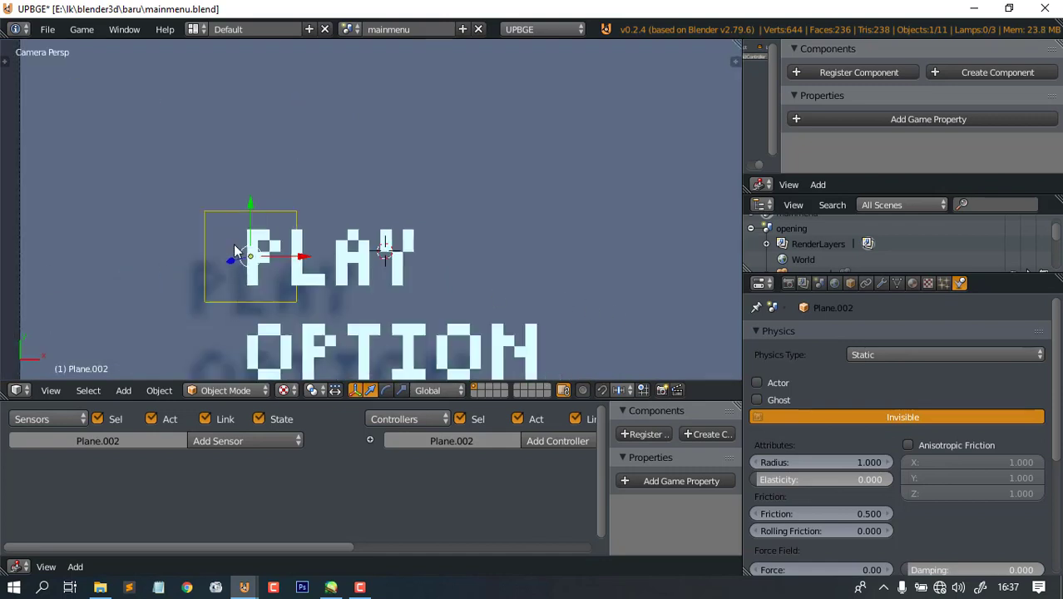
scroll(354, 252, up, 3)
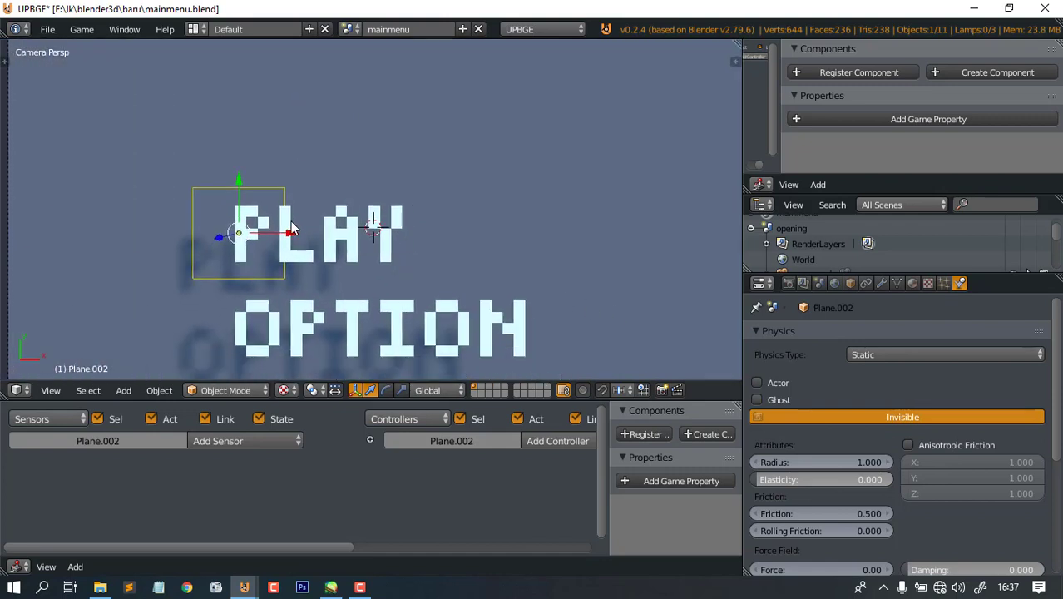
key(s)
key(Escape)
key(s)
key(x)
click(326, 236)
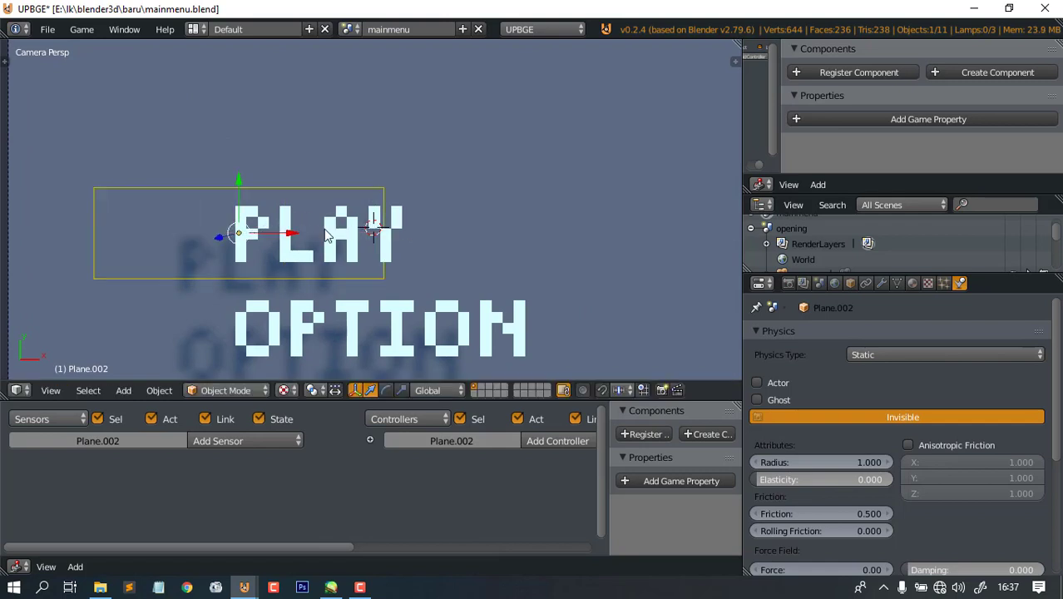
key(g)
key(x)
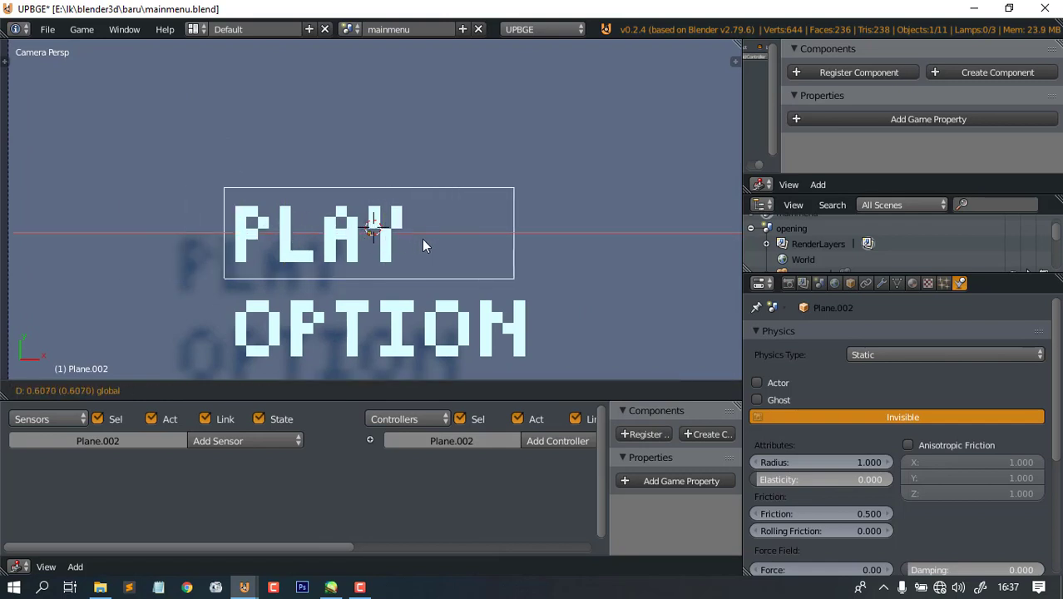
click(422, 239)
- Widen the plane further along X and shift it along X so it starts just before the letter P
scroll(425, 240, down, 3)
key(s)
key(x)
click(501, 229)
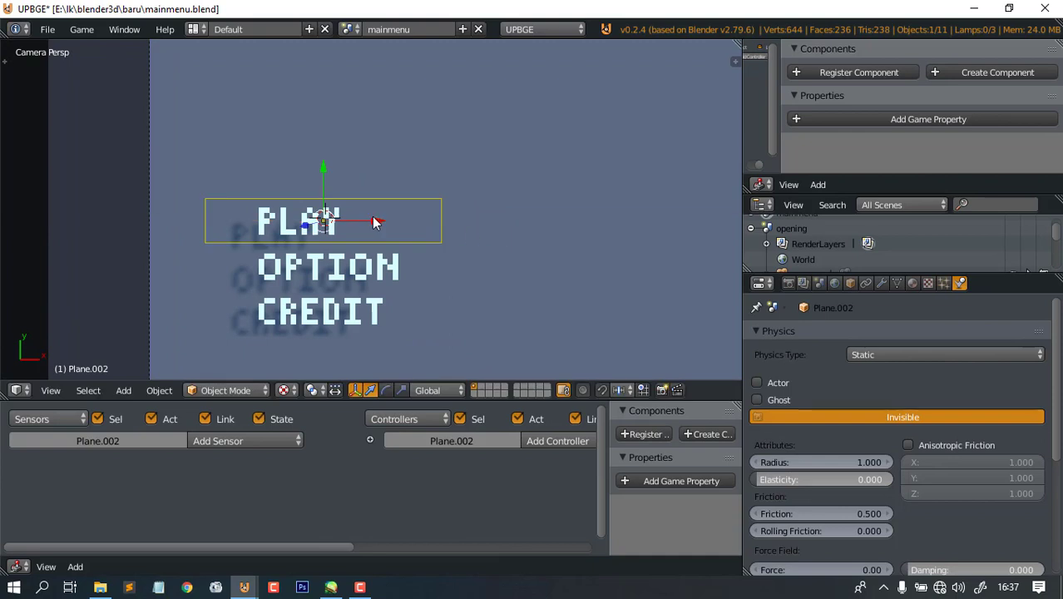
key(g)
key(x)
click(415, 217)
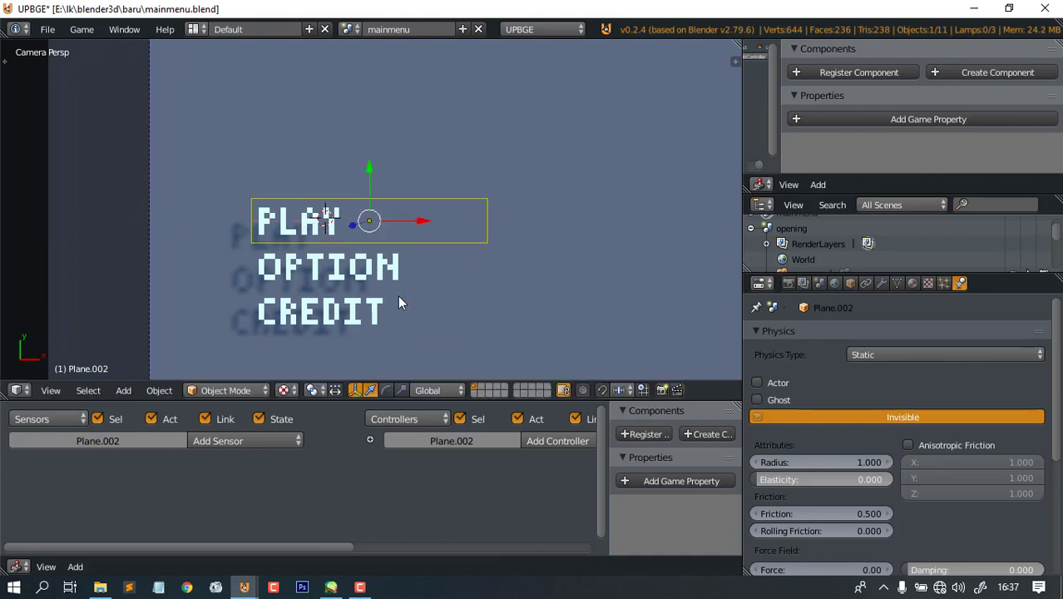
- Scale the plane to about 0.77 along Y to fit the height of PLAY and save the file
key(t)
scroll(438, 247, up, 3)
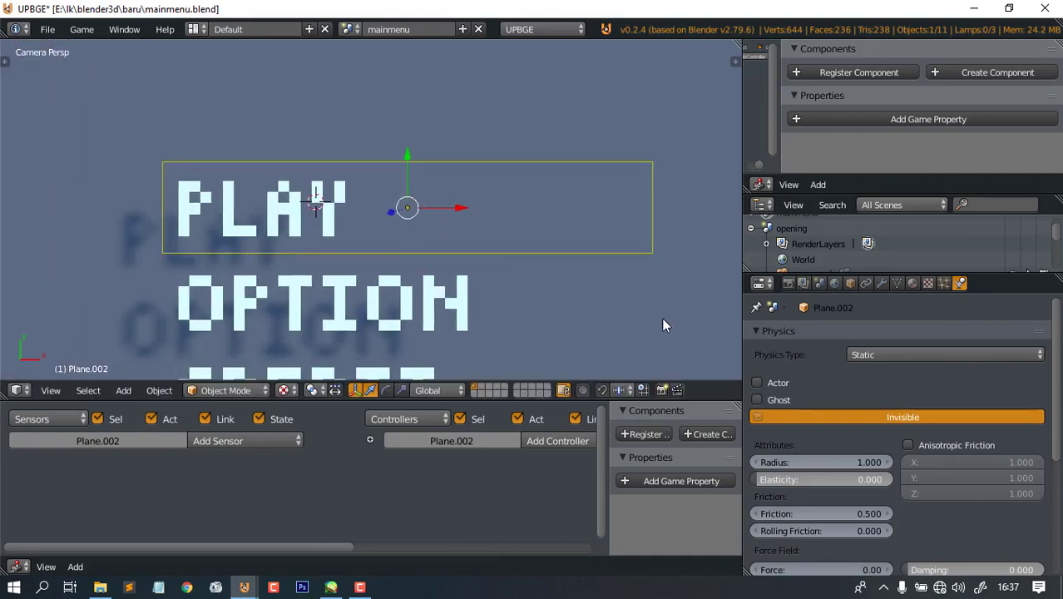
key(s)
key(y)
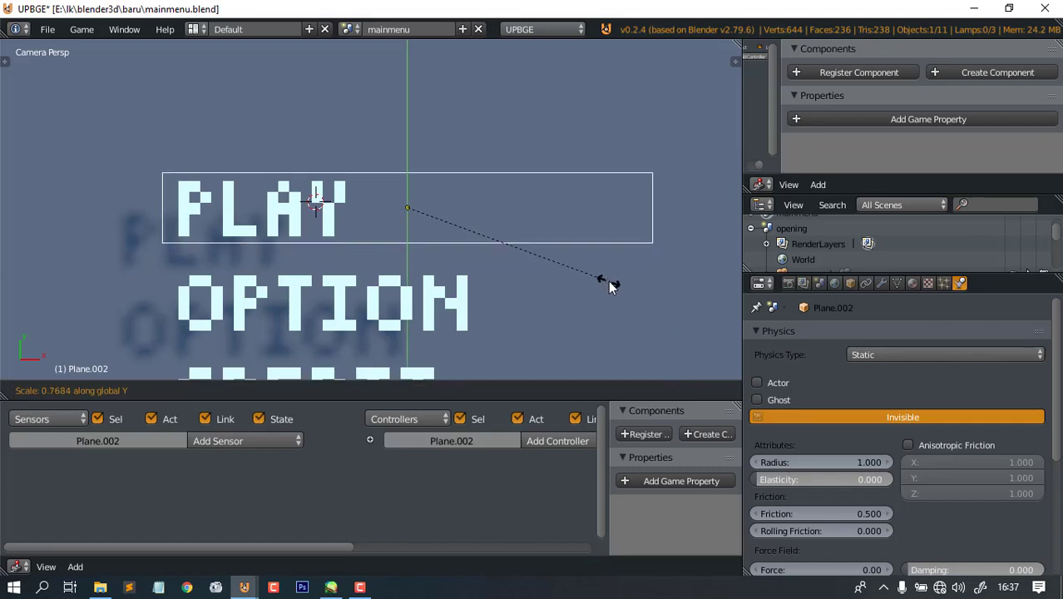
click(608, 281)
scroll(439, 226, down, 3)
scroll(439, 226, up, 3)
shift+middle_drag(438, 225, 427, 223)
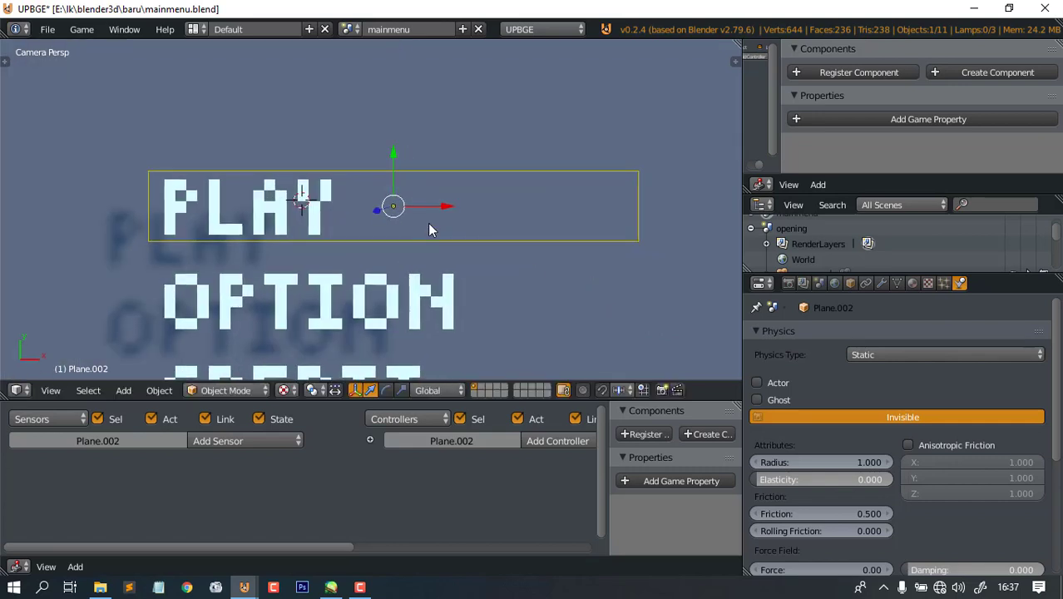
key(ctrl+s)
click(429, 224)
- Set both AA Samples and Vsync to Off in the game's System render settings
shift+middle_drag(539, 231, 510, 237)
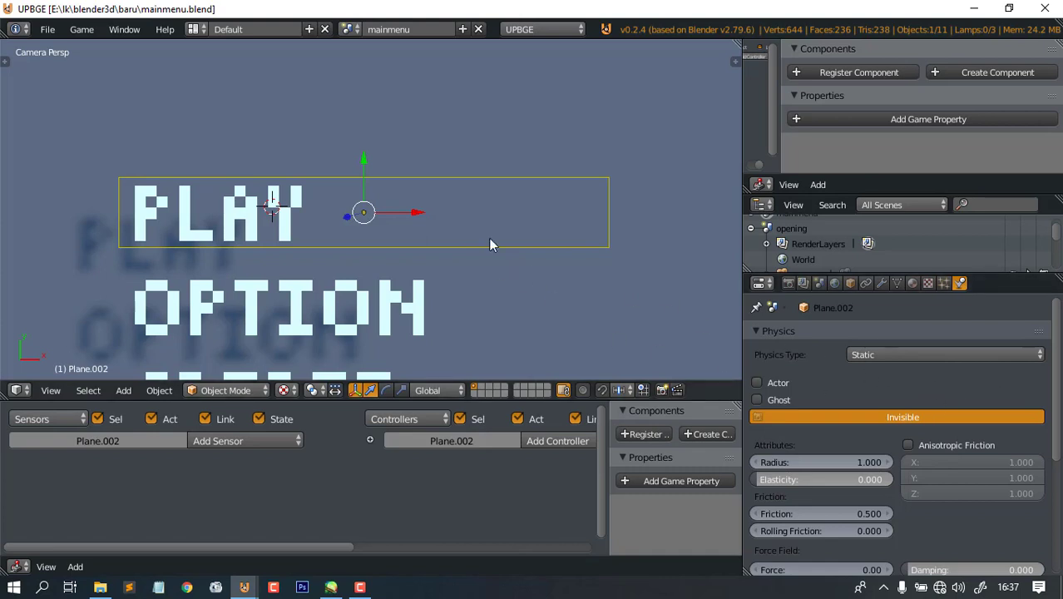
click(788, 282)
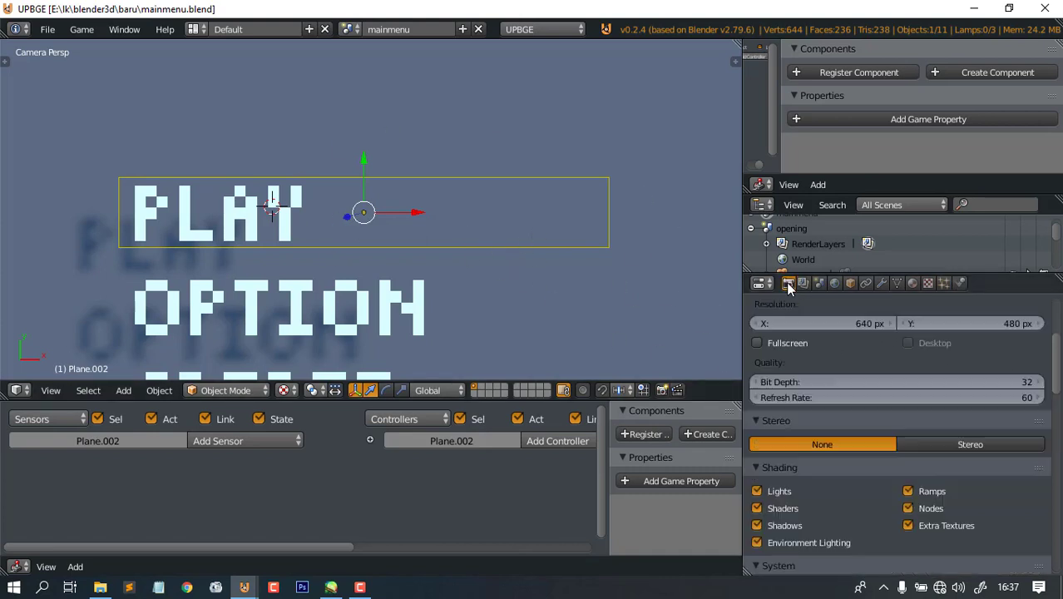
scroll(920, 467, down, 5)
scroll(921, 472, down, 5)
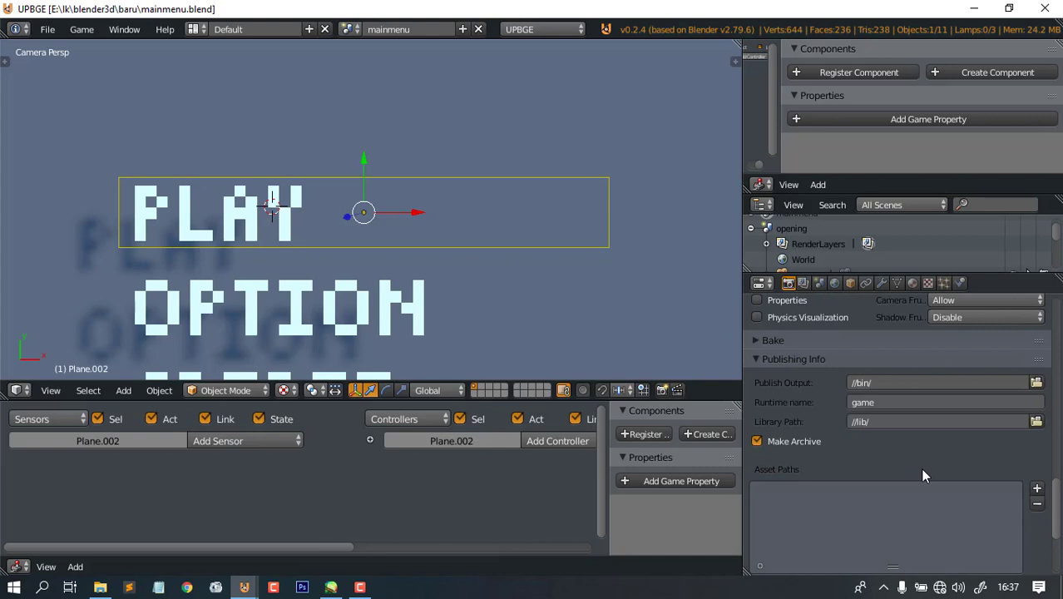
scroll(921, 468, up, 8)
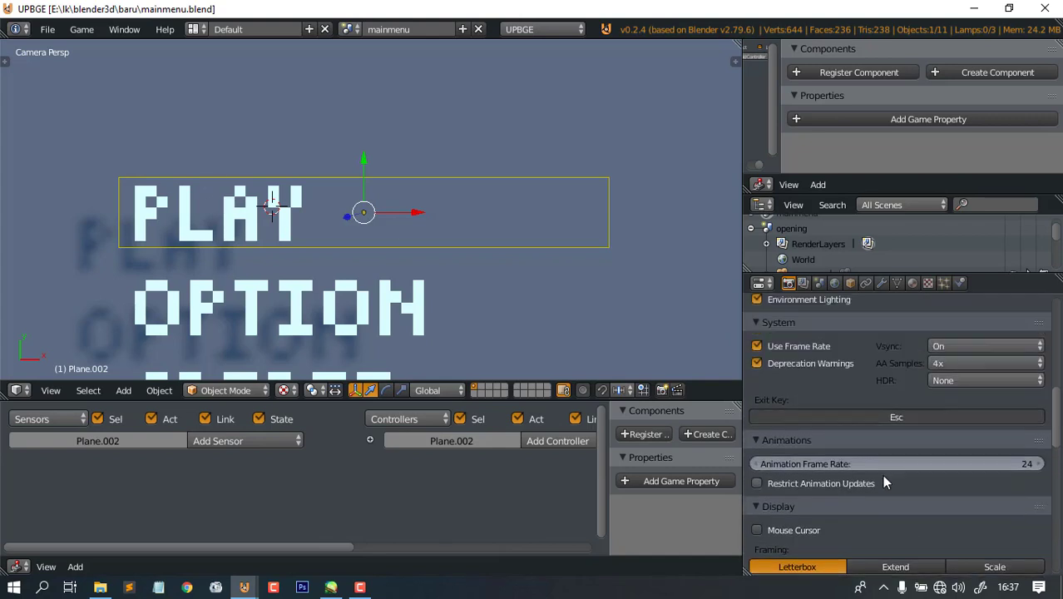
scroll(884, 482, up, 3)
click(950, 457)
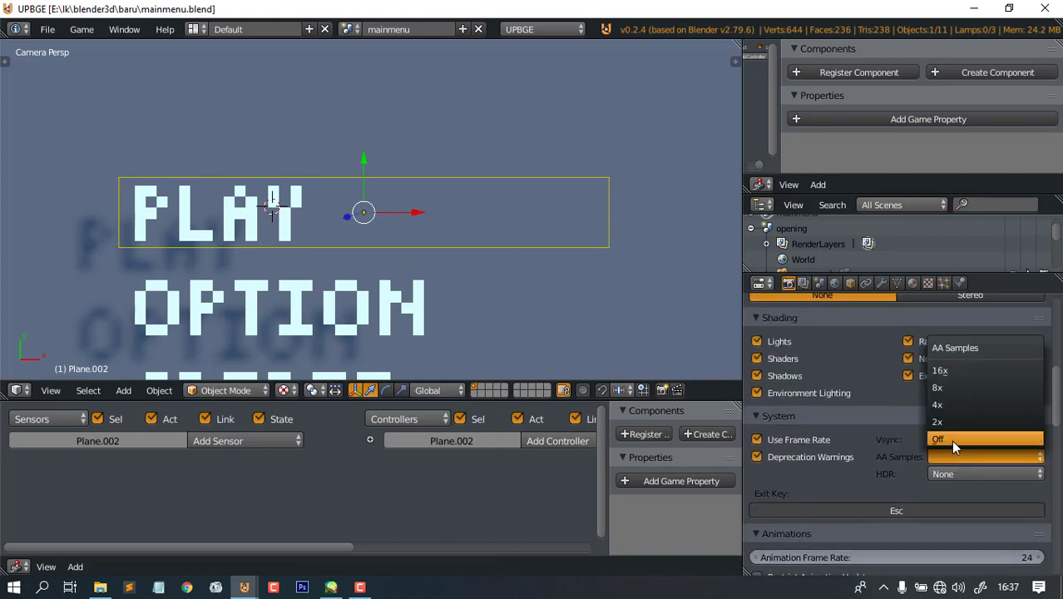
click(950, 440)
click(951, 440)
click(955, 429)
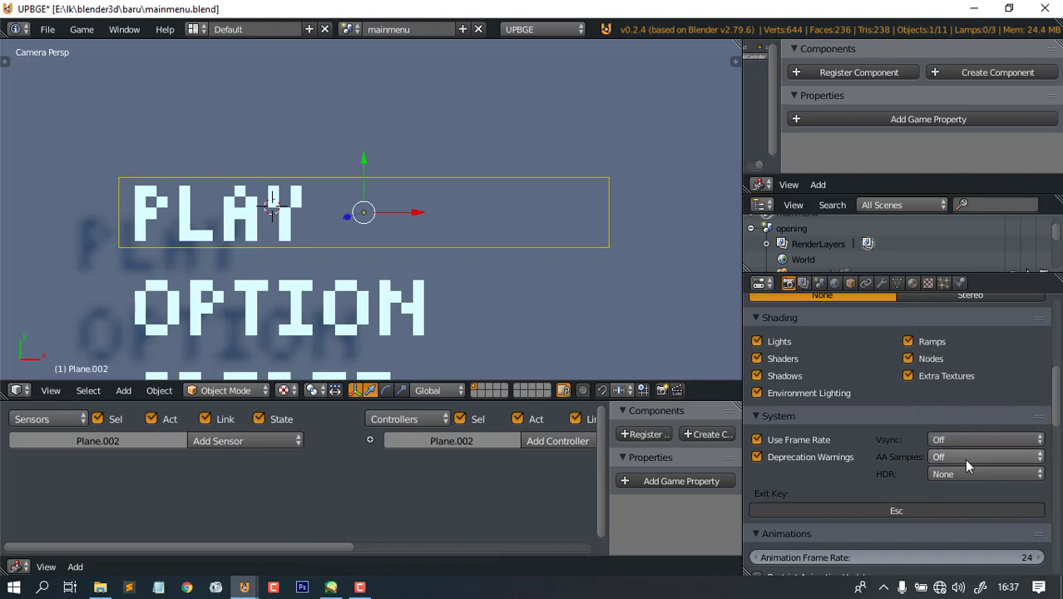
- Enable Mouse Cursor in the game's Display settings, test-run the scene with the pointer over PLAY and stop it
scroll(964, 458, down, 6)
click(800, 436)
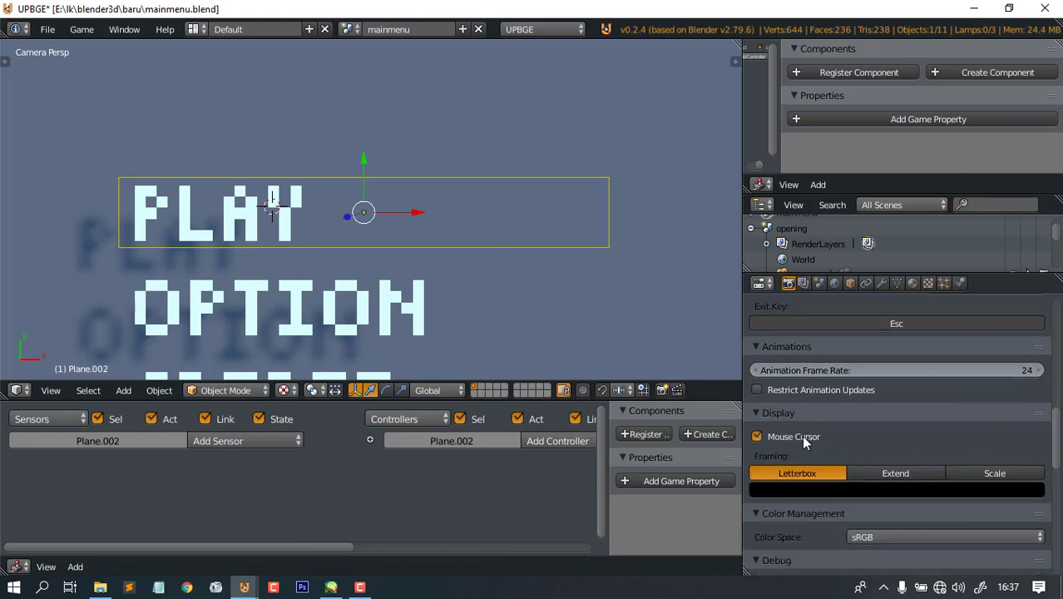
scroll(454, 282, down, 1)
scroll(453, 282, down, 6)
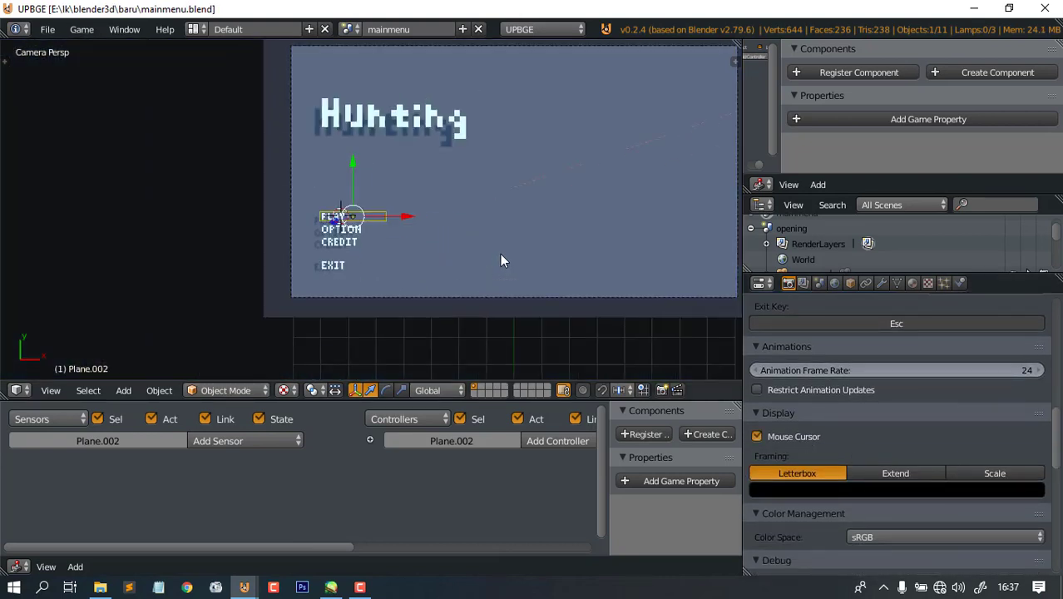
key(p)
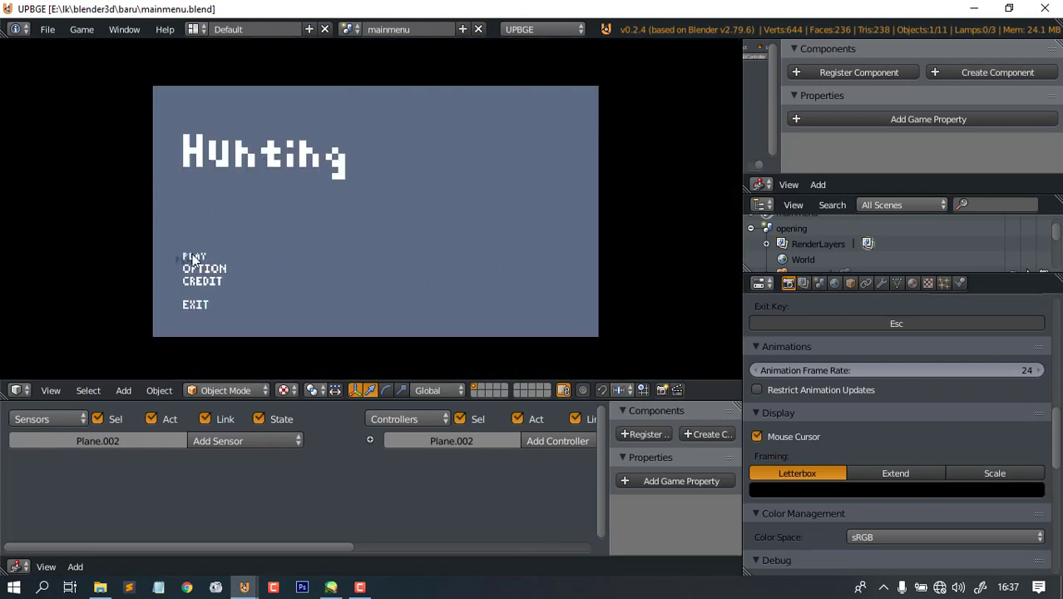
key(Escape)
scroll(227, 283, up, 3)
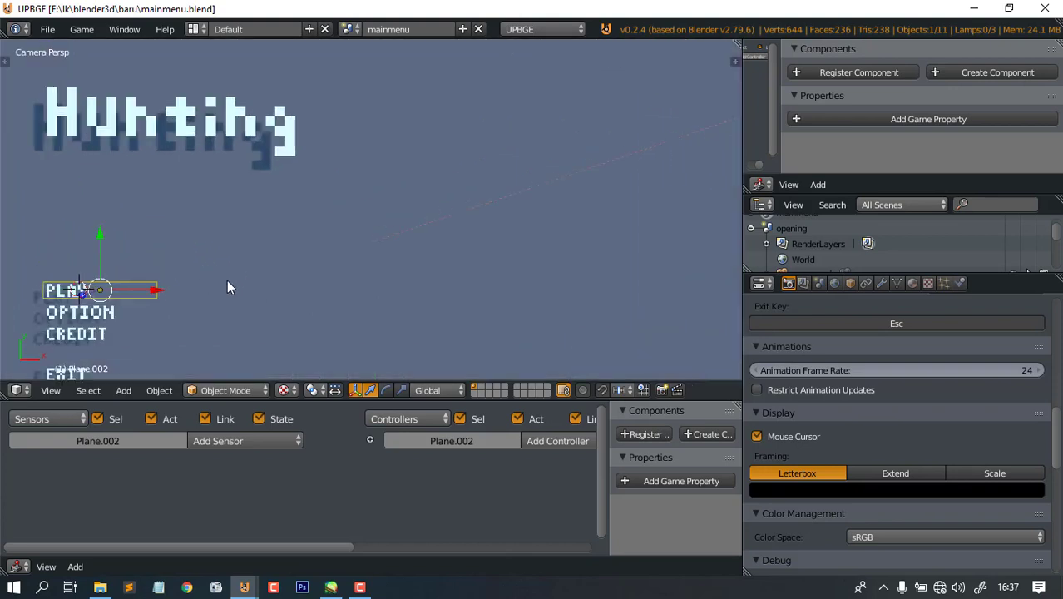
shift+middle_drag(218, 287, 449, 248)
scroll(442, 250, up, 4)
shift+right_click(323, 239)
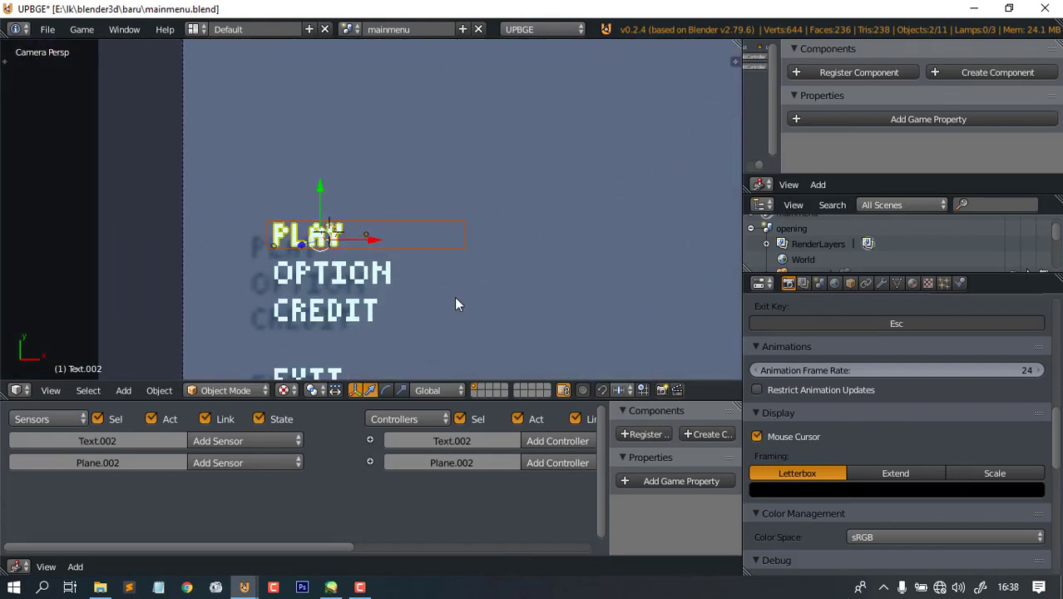
key(s)
key(Escape)
shift+middle_drag(606, 229, 549, 229)
right_click(547, 229)
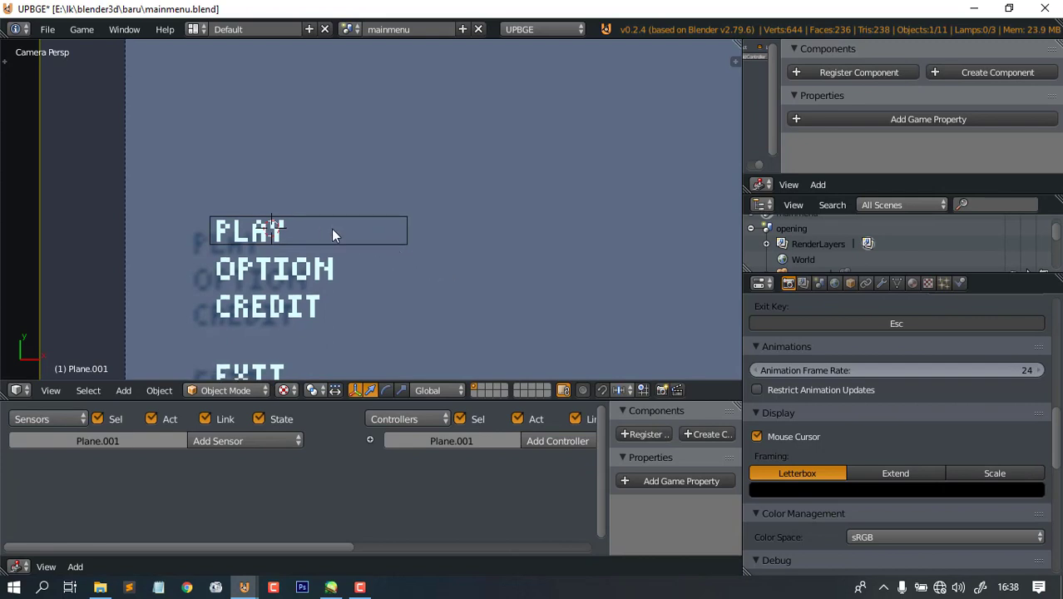
right_click(333, 230)
- Frame the menu items in the camera view and enlarge the Logic Editor area
scroll(406, 250, up, 3)
scroll(459, 259, up, 1)
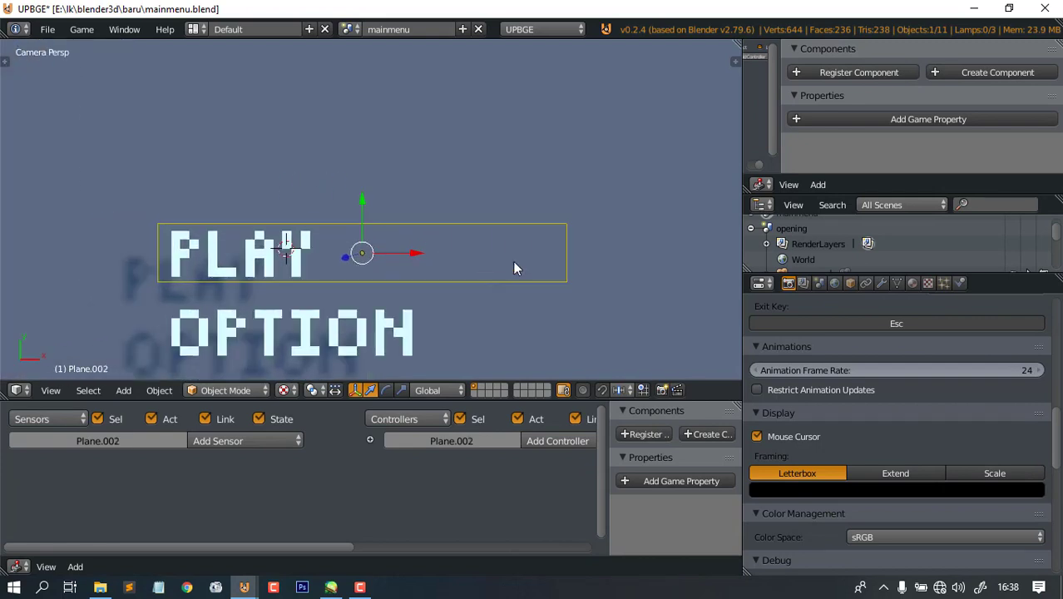
shift+middle_drag(530, 263, 514, 232)
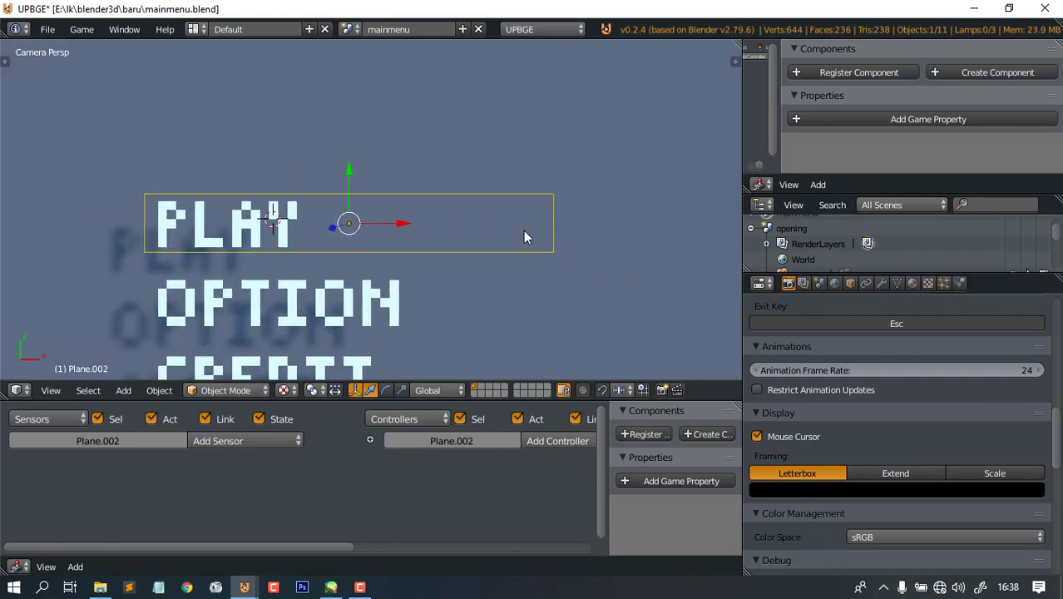
scroll(499, 216, down, 4)
shift+middle_drag(462, 188, 439, 161)
drag(386, 400, 389, 333)
ctrl+middle_drag(373, 490, 291, 499)
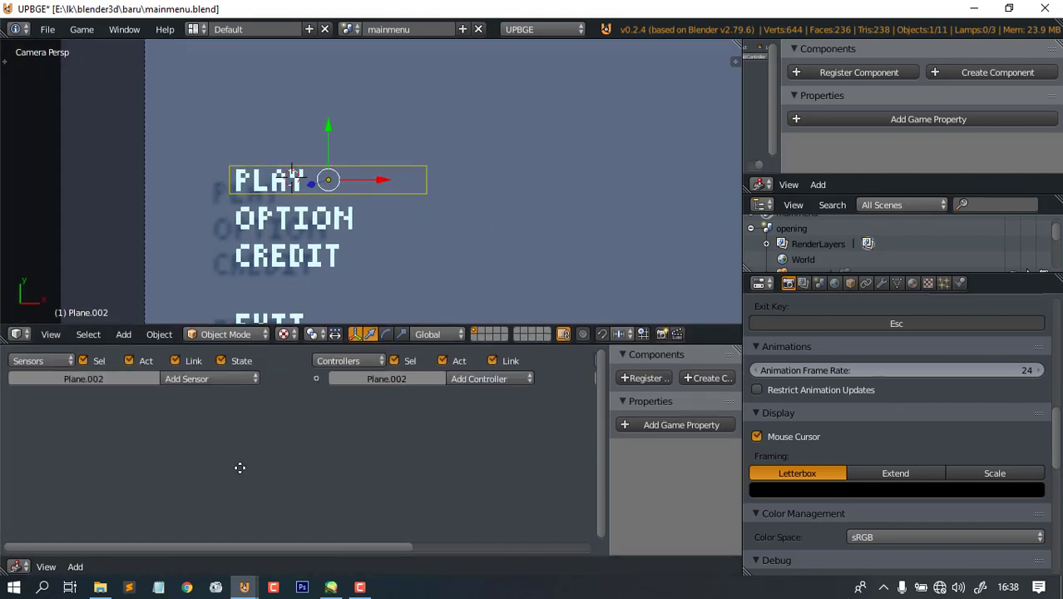
scroll(223, 451, up, 2)
- Add a Mouse sensor to the plane over PLAY and set its mouse event to Mouse Over
click(234, 381)
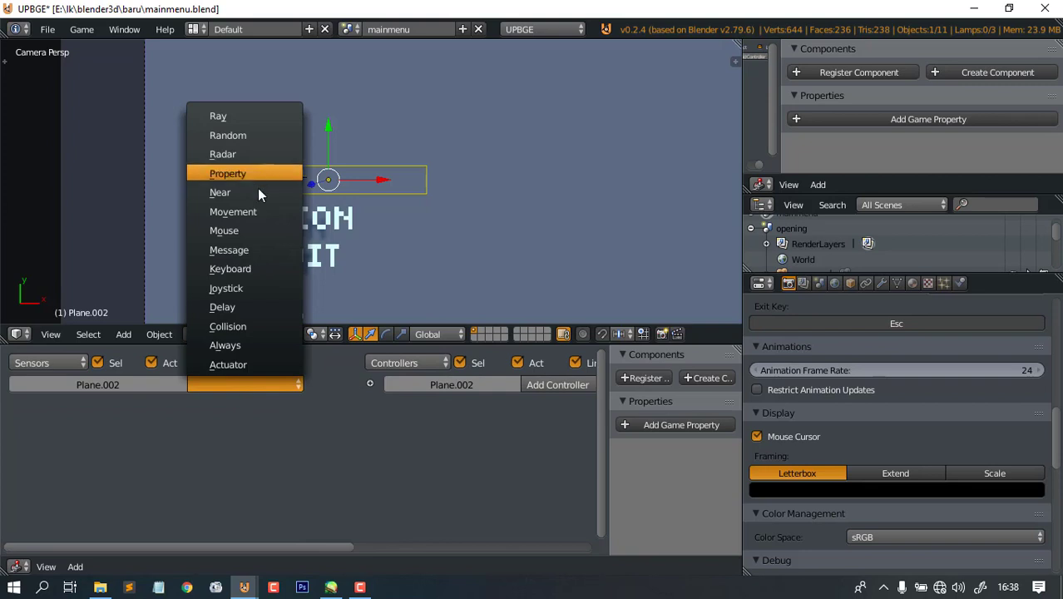
click(225, 231)
scroll(345, 504, down, 1)
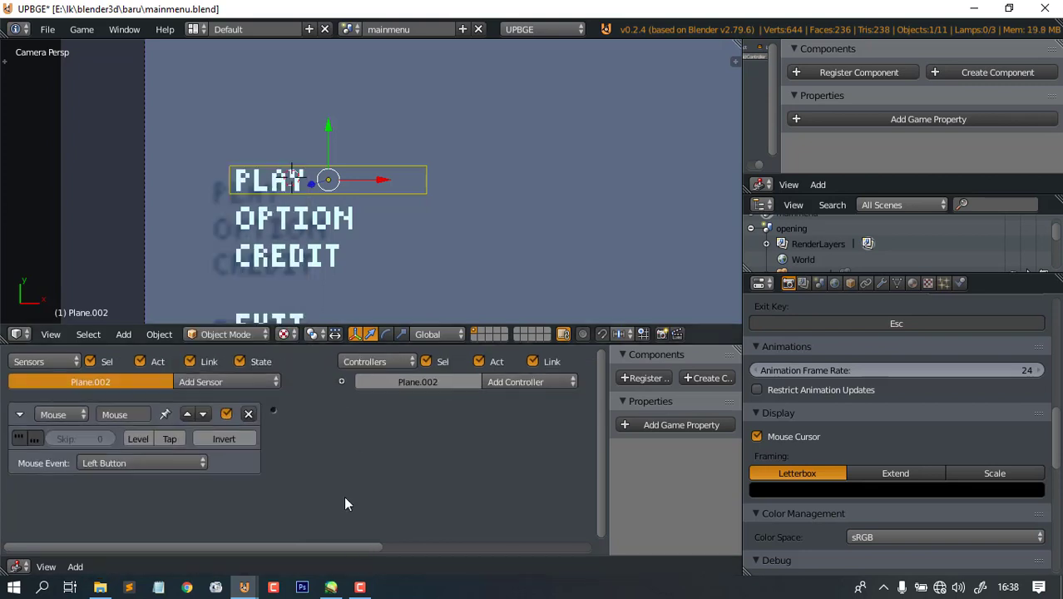
click(149, 465)
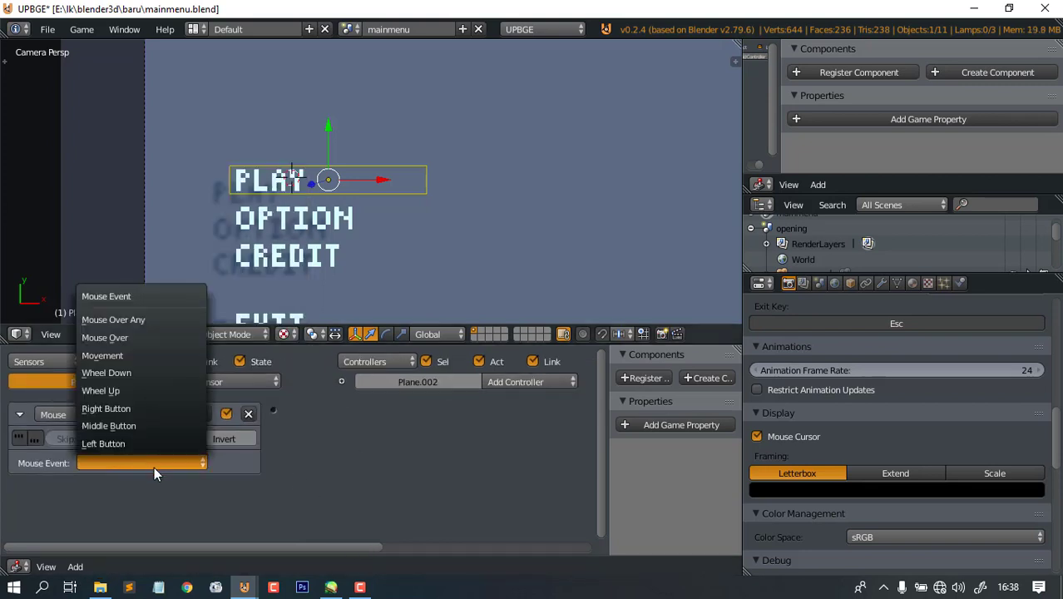
click(114, 337)
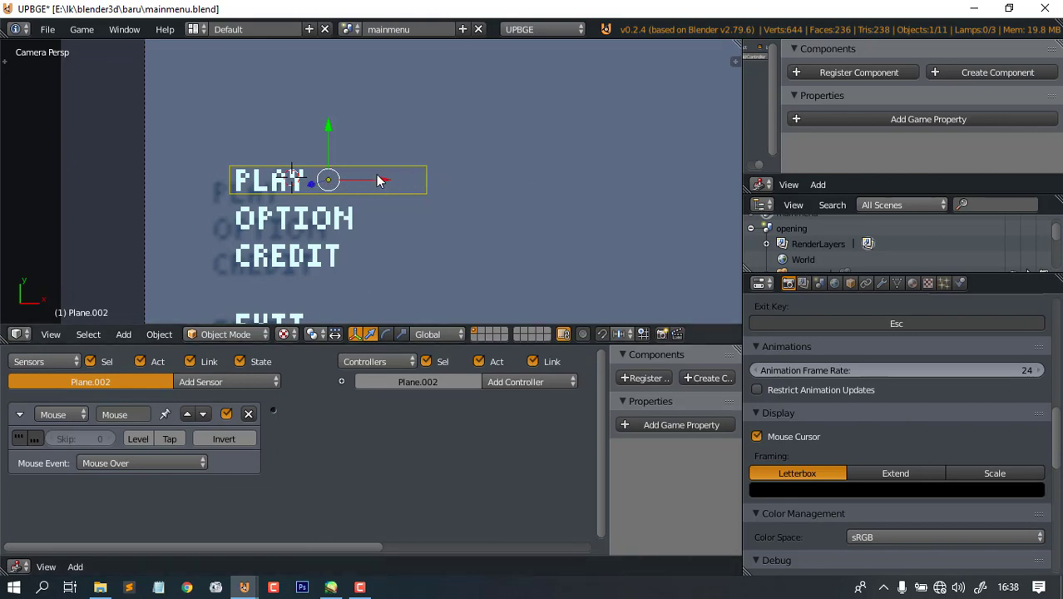
ctrl+scroll(416, 441, right, 5)
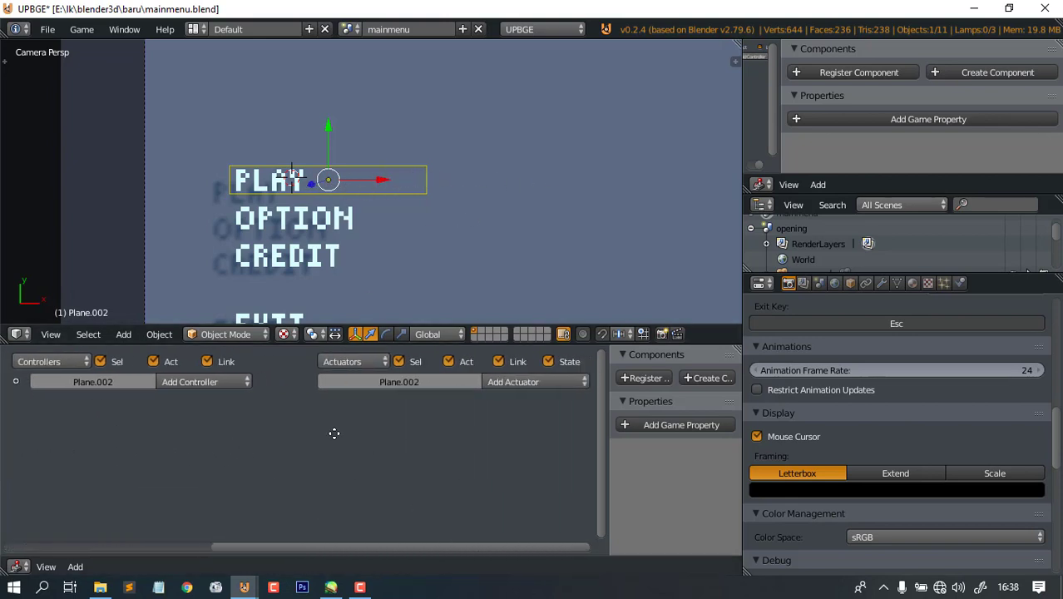
click(548, 379)
ctrl+scroll(406, 444, left, 5)
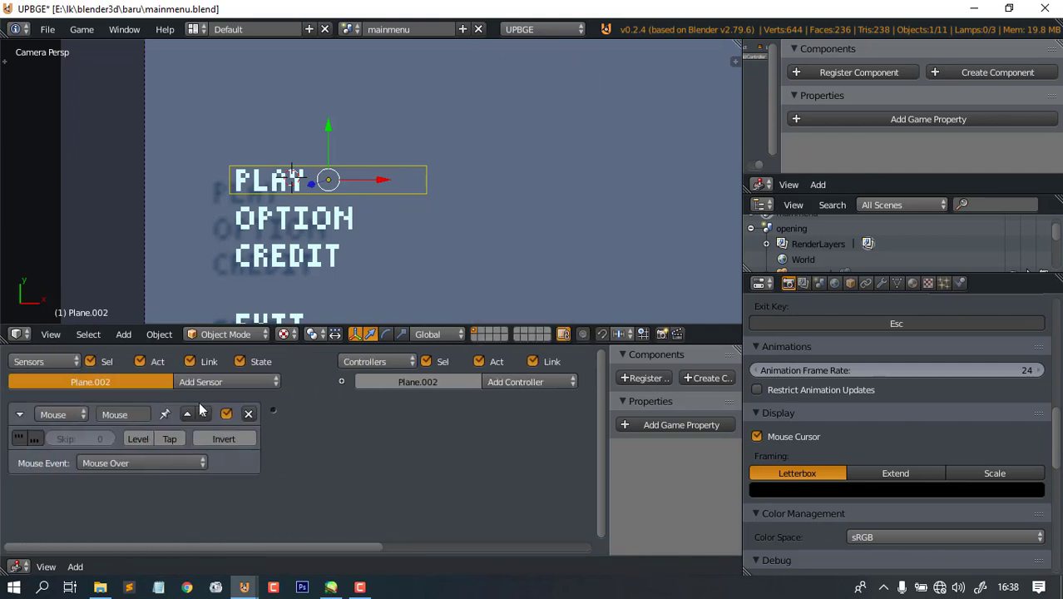
- Add a second Mouse sensor to the plane over PLAY with its event on Left Button
click(215, 380)
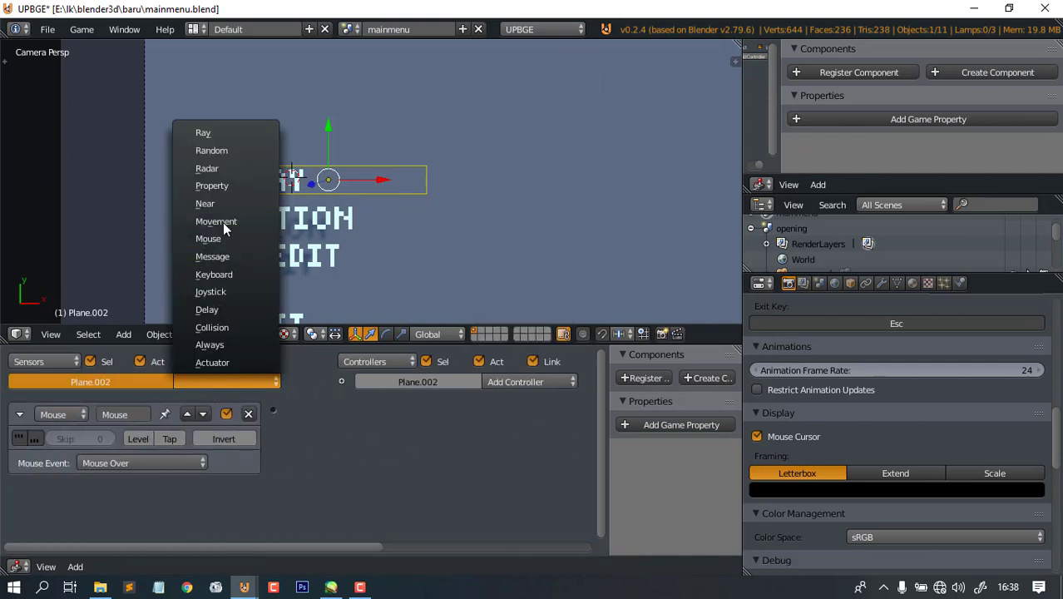
click(223, 242)
click(230, 385)
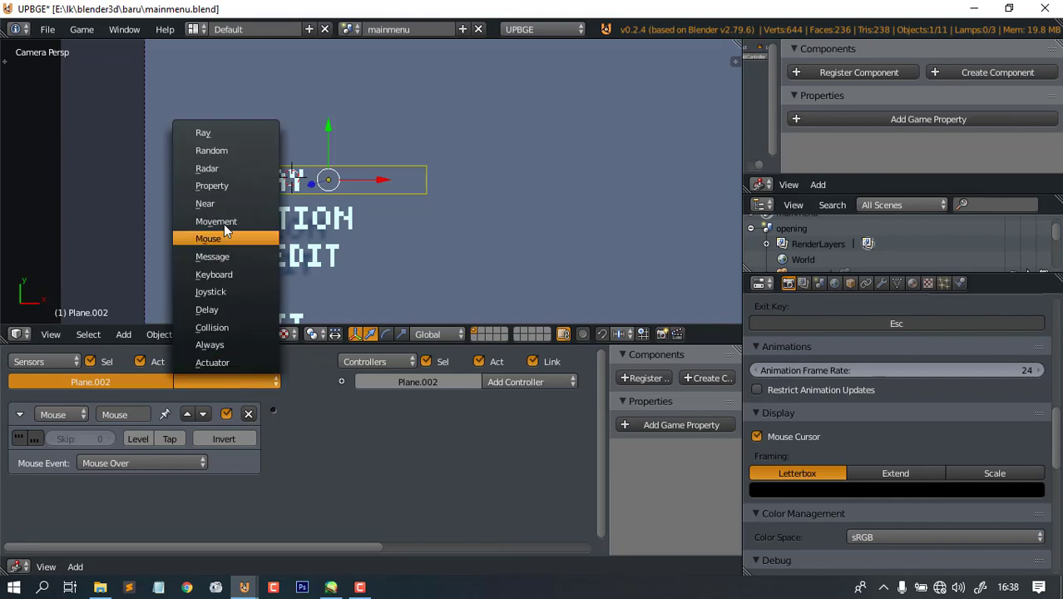
click(225, 239)
- Enable TRUE level triggering on both the Mouse Over and the Left Button sensors of the plane
scroll(83, 514, down, 1)
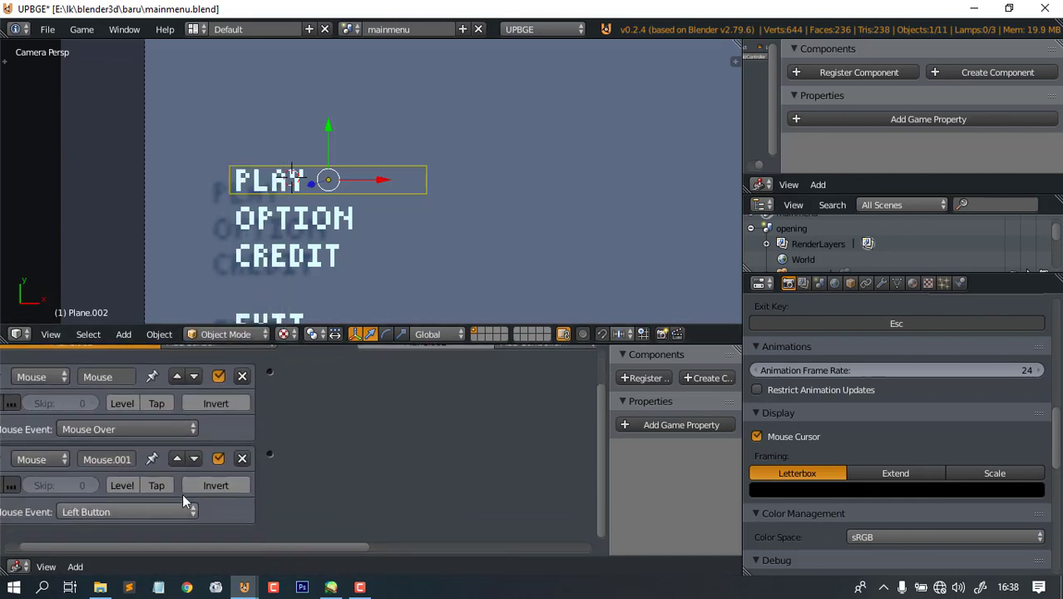
key(Home)
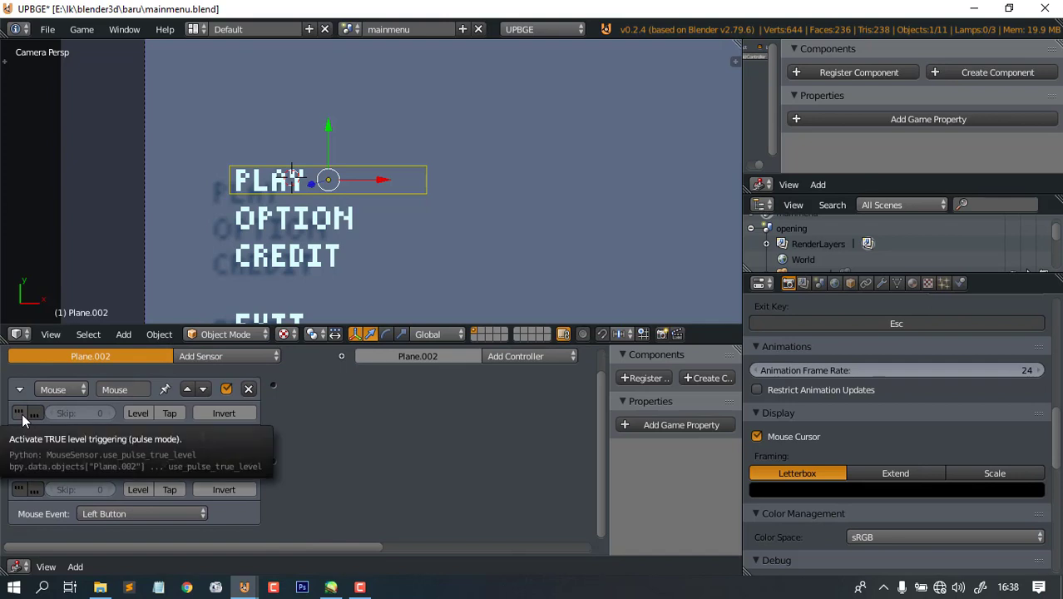
click(21, 415)
click(20, 491)
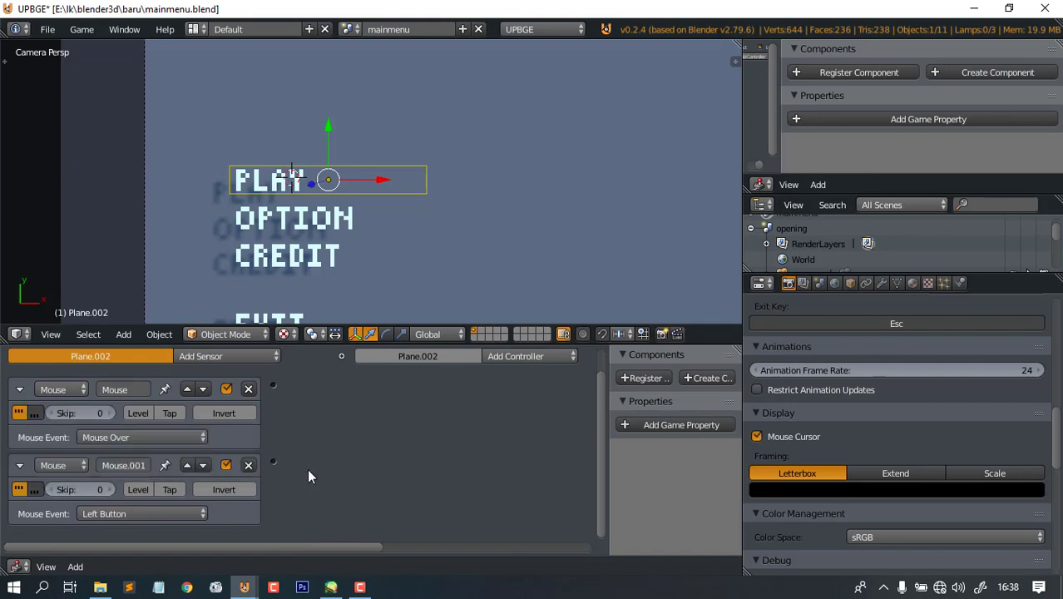
- Examine the TRUE and FALSE level triggering options of the plane's two Mouse sensors
middle_drag(474, 442, 213, 458)
scroll(213, 458, down, 3)
middle_drag(289, 446, 425, 449)
scroll(61, 460, up, 3)
scroll(61, 458, up, 3)
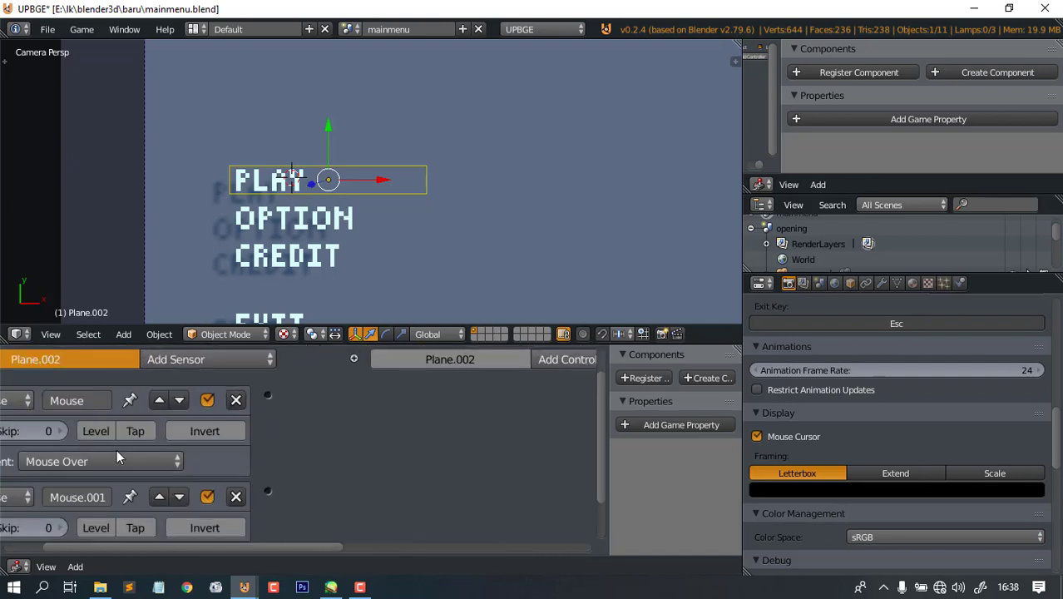
middle_drag(57, 404, 79, 407)
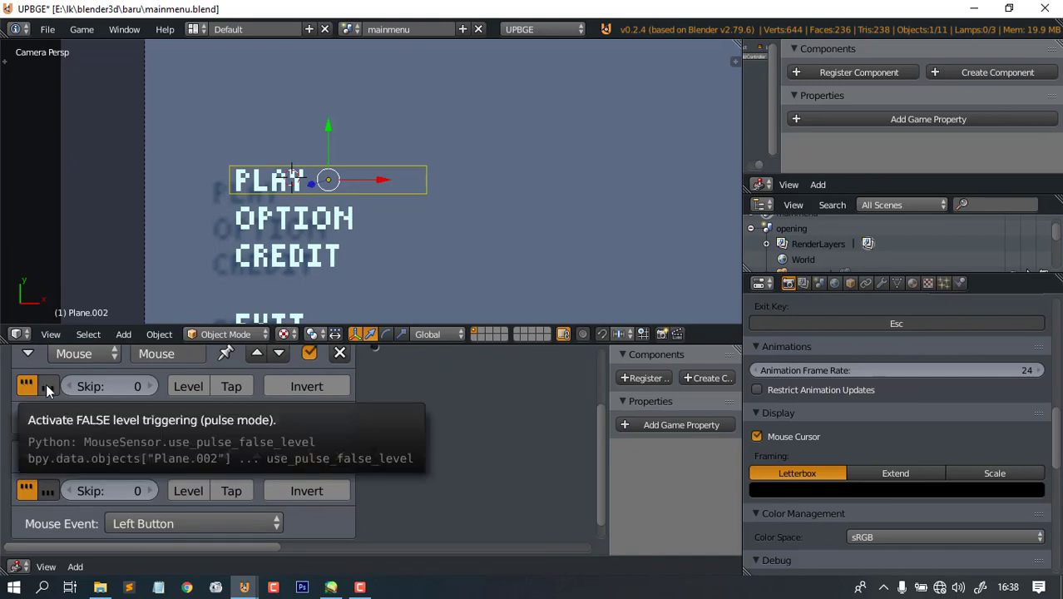
scroll(431, 427, down, 3)
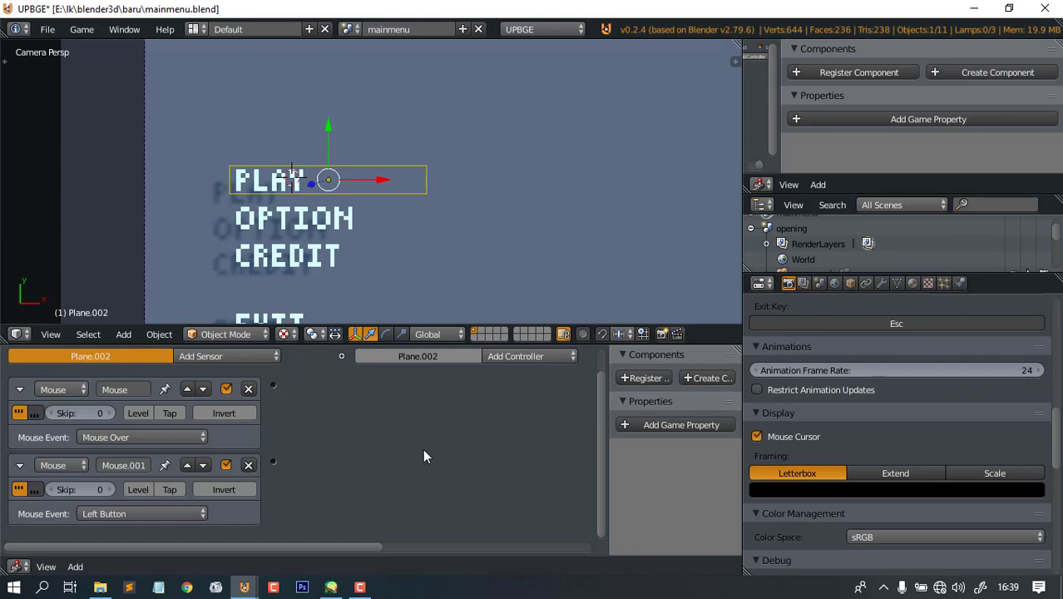
click(442, 236)
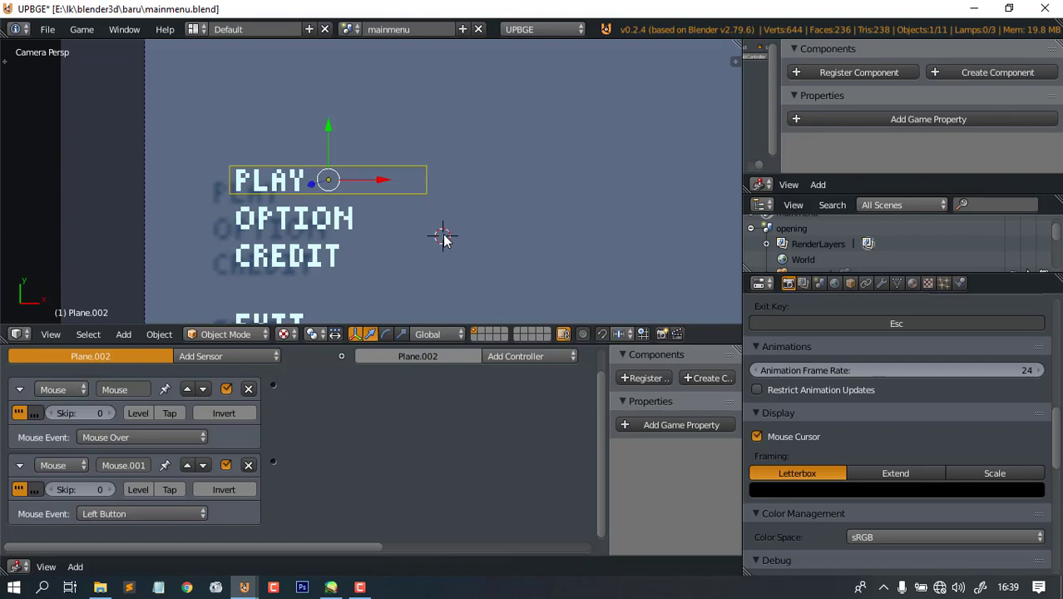
scroll(316, 430, up, 3)
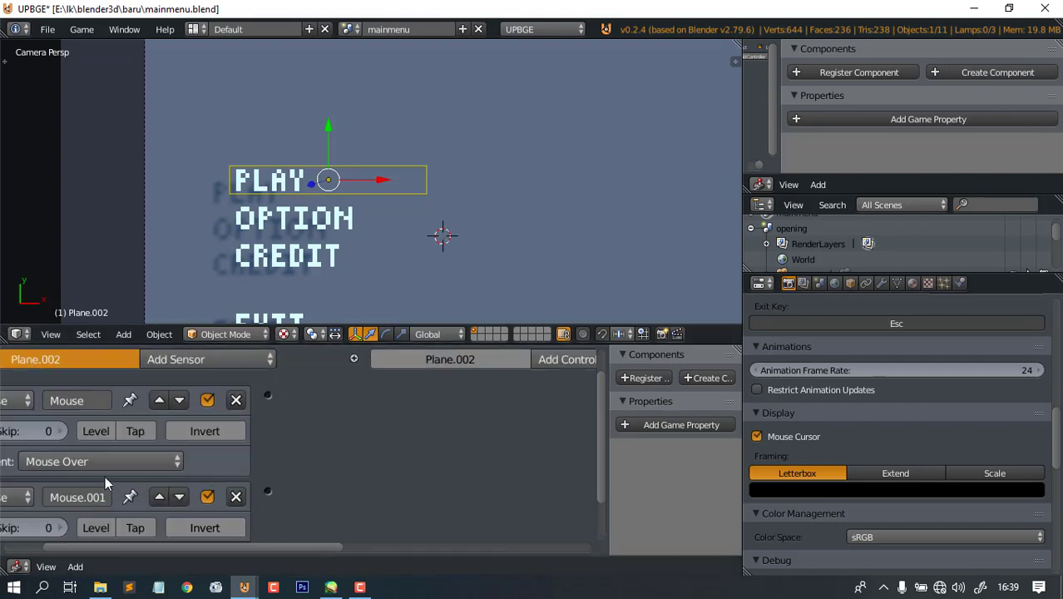
middle_drag(105, 476, 178, 423)
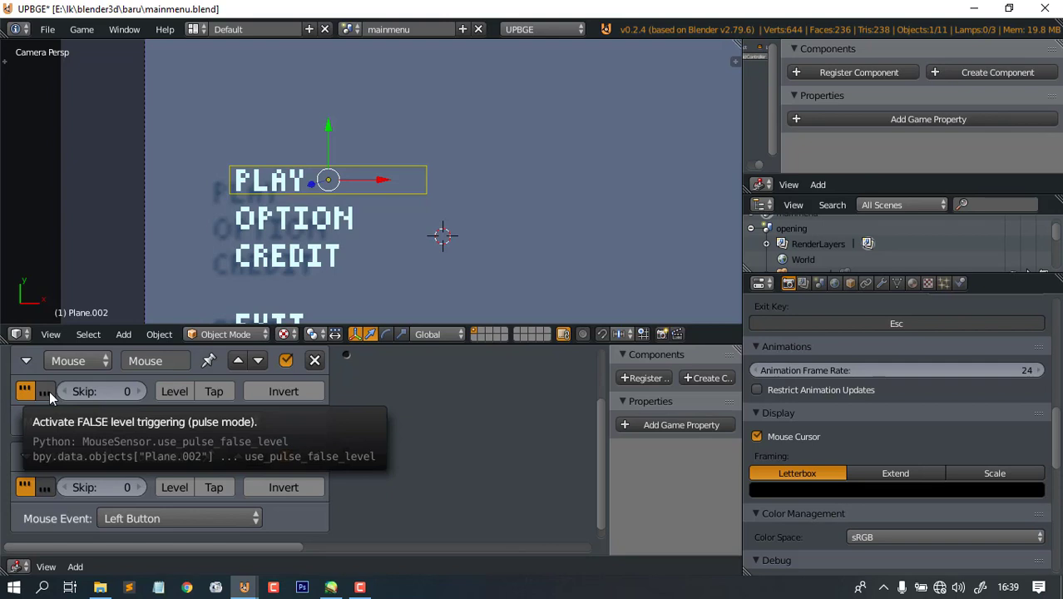
scroll(496, 248, down, 4)
- Look through the actuator types available for the plane over PLAY without adding one
shift+middle_drag(489, 223, 421, 240)
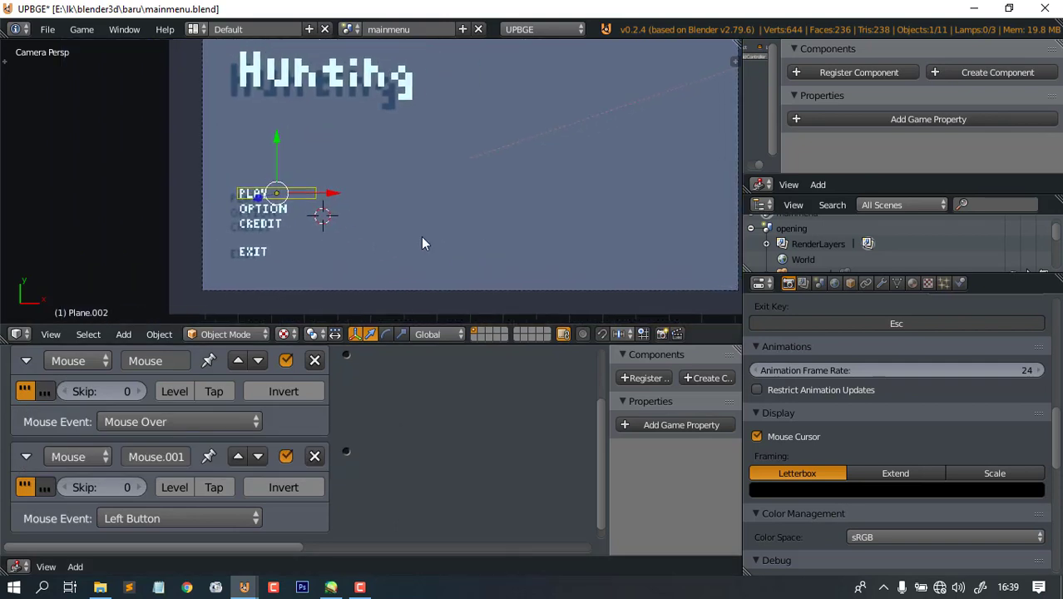
scroll(484, 190, down, 2)
scroll(473, 198, up, 2)
shift+middle_drag(454, 163, 460, 154)
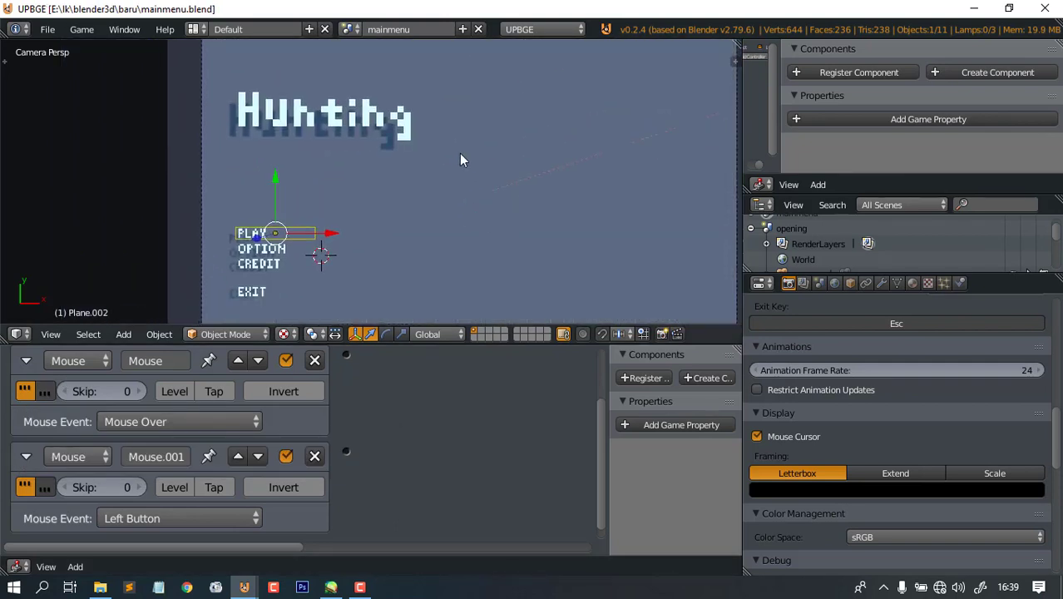
scroll(459, 158, up, 2)
shift+middle_drag(427, 232, 460, 132)
middle_drag(497, 388, 188, 434)
scroll(372, 457, down, 3)
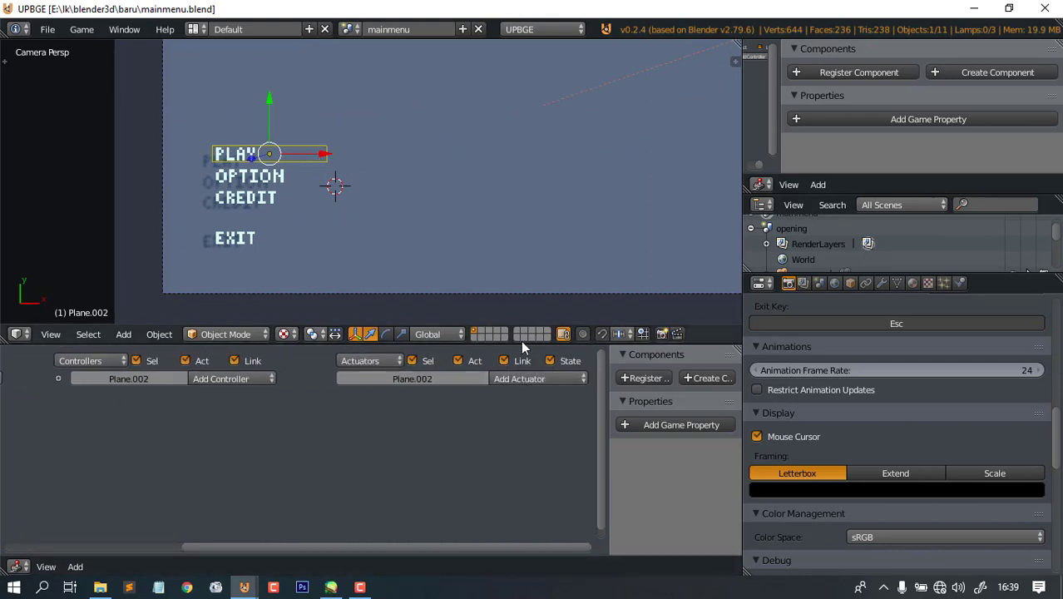
click(537, 379)
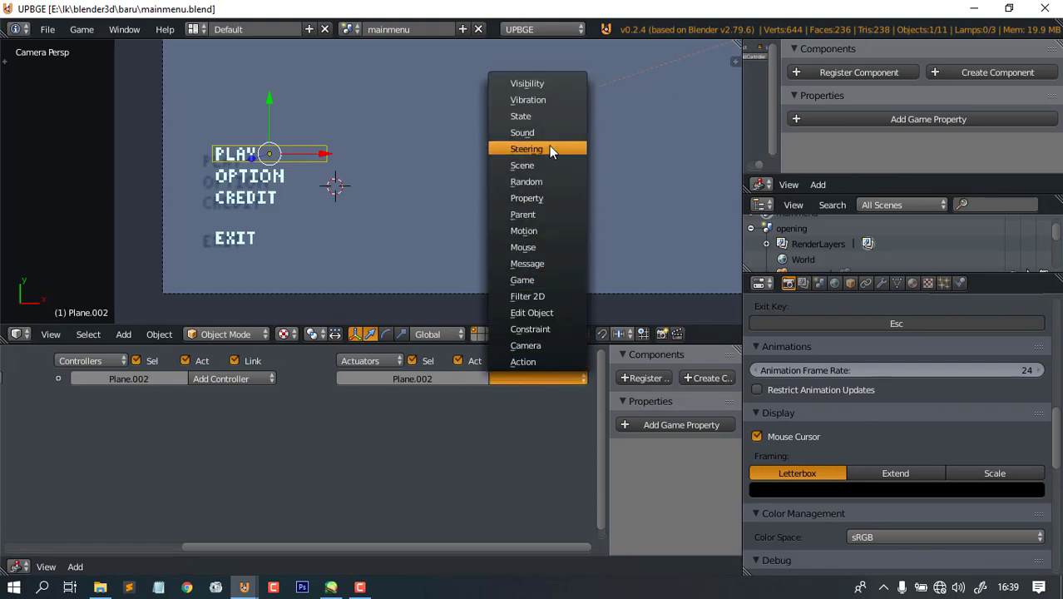
click(673, 191)
- Create a new scene as a full copy of the mainmenu scene
scroll(500, 209, down, 3)
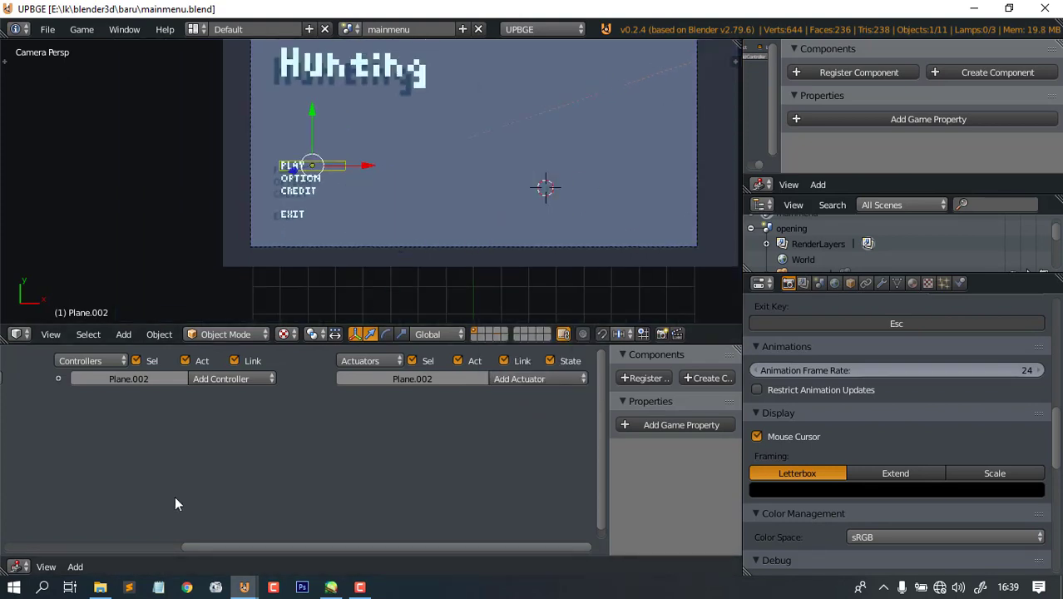
scroll(453, 213, down, 4)
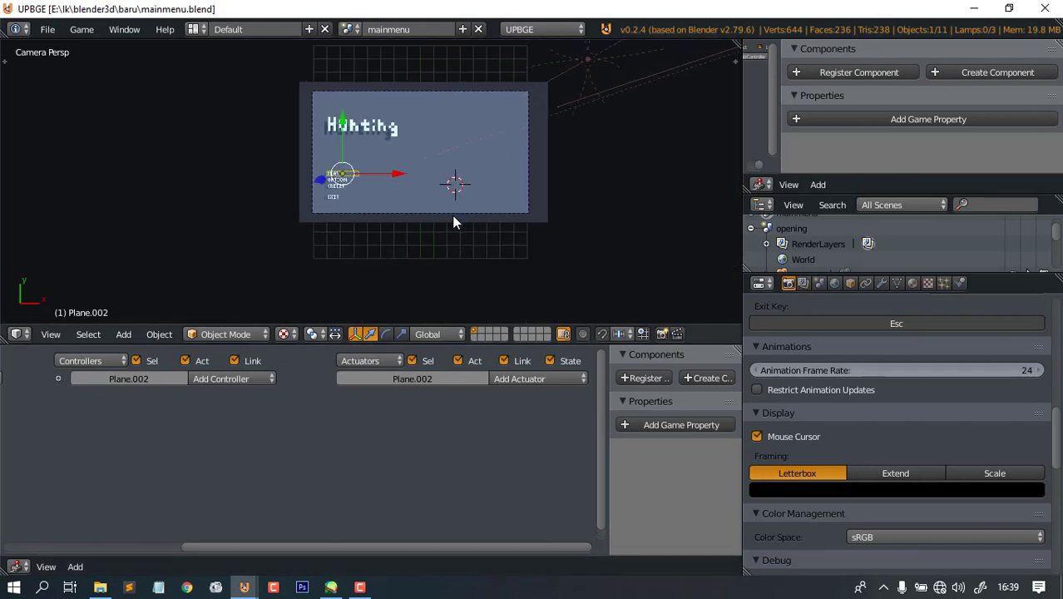
scroll(453, 221, up, 2)
click(331, 587)
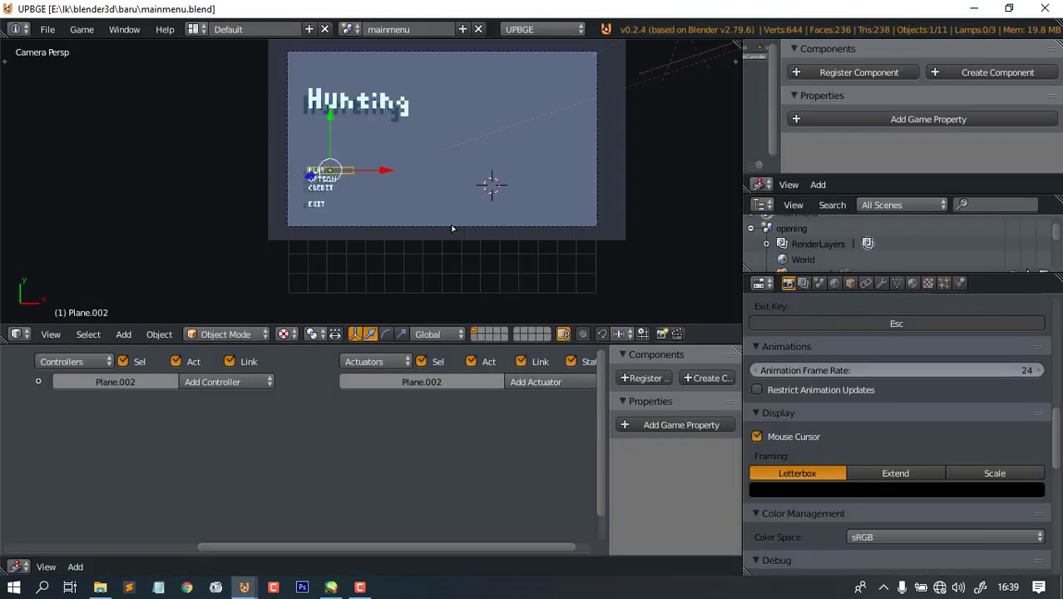
key(alt+Tab)
scroll(379, 148, up, 2)
click(462, 29)
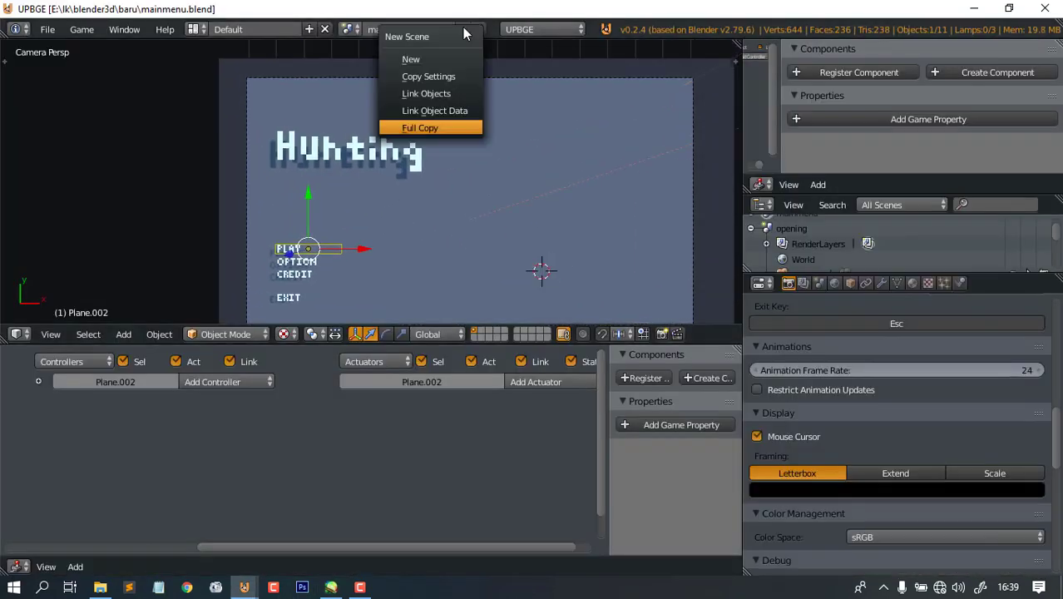
click(462, 29)
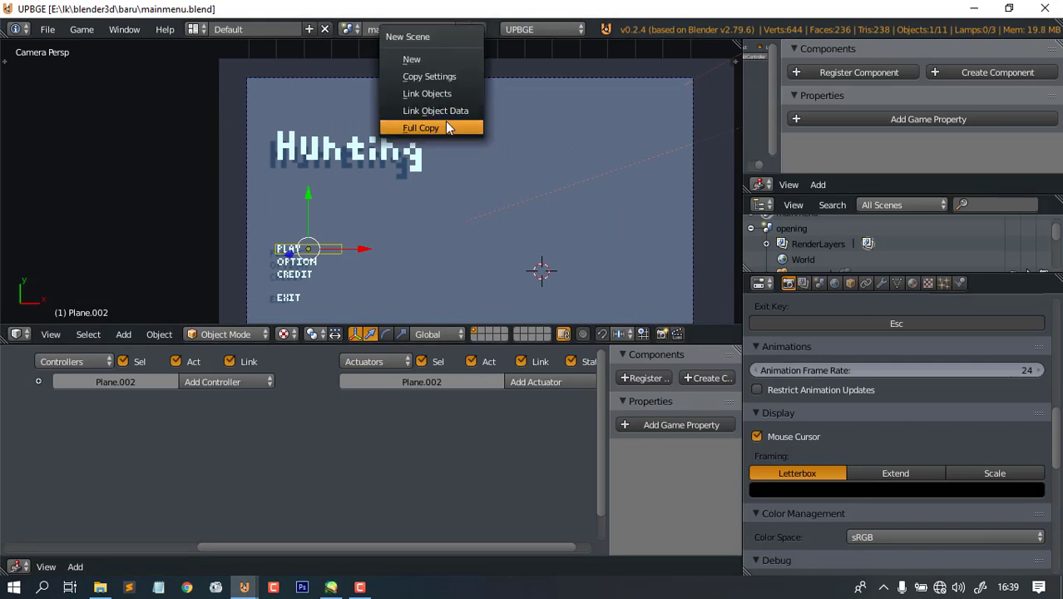
click(421, 128)
- Delete the invisible plane over PLAY and the PLAY text from the copied scene
scroll(358, 212, up, 5)
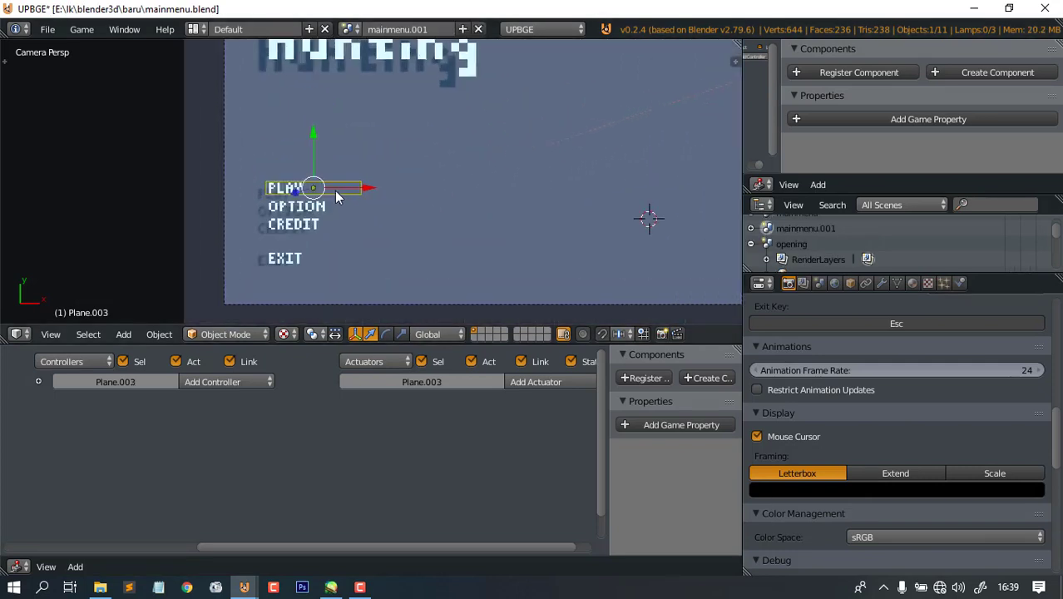
right_click(305, 190)
right_click(305, 191)
right_click(327, 188)
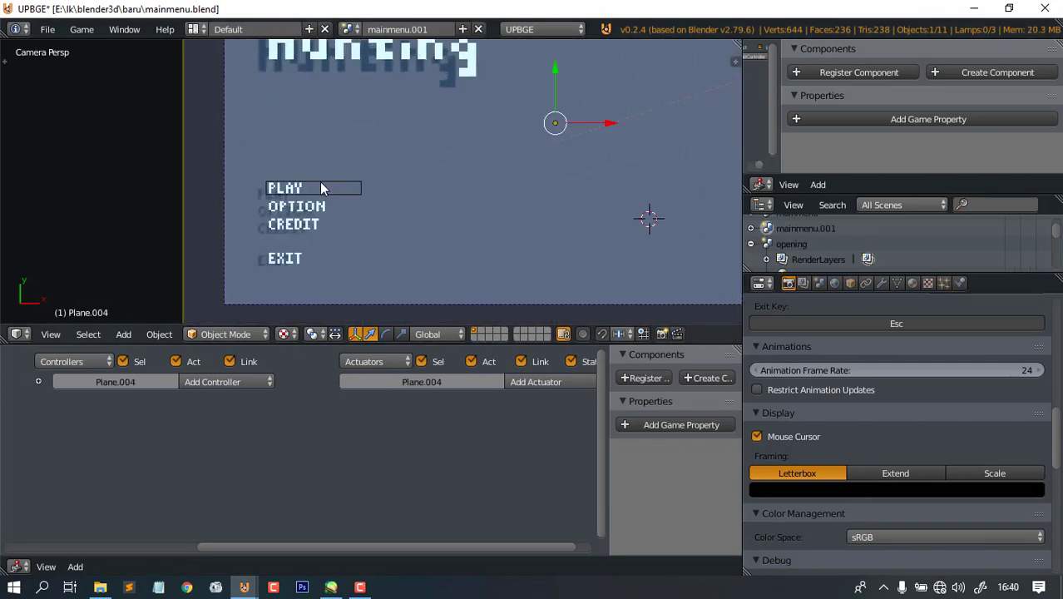
right_click(322, 184)
key(x)
click(323, 188)
right_click(283, 188)
key(x)
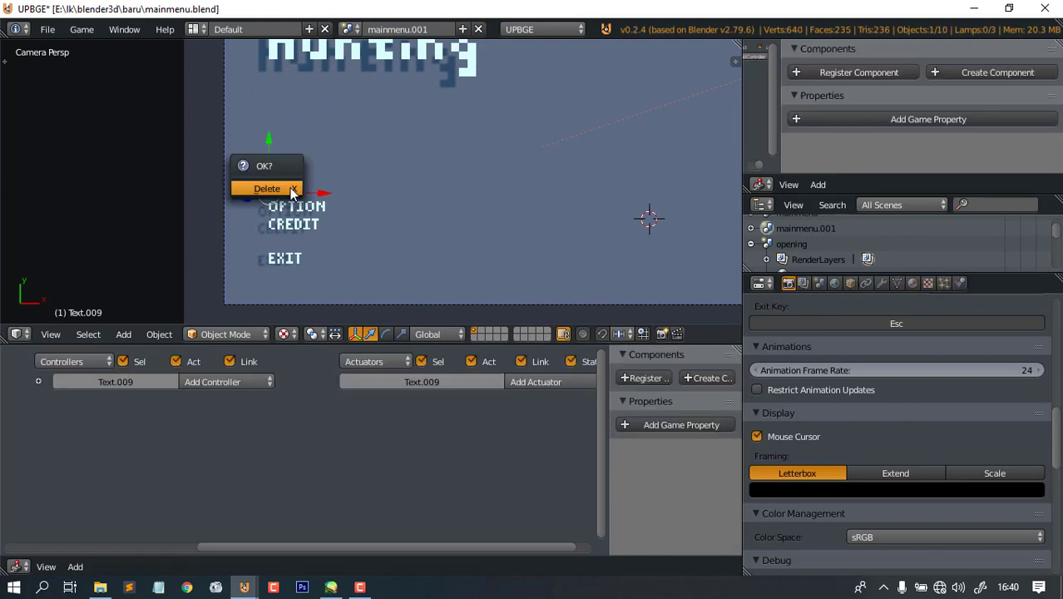
click(275, 186)
- Delete the OPTION, CREDIT and Hunting texts from the copied scene
right_click(301, 208)
key(x)
key(x)
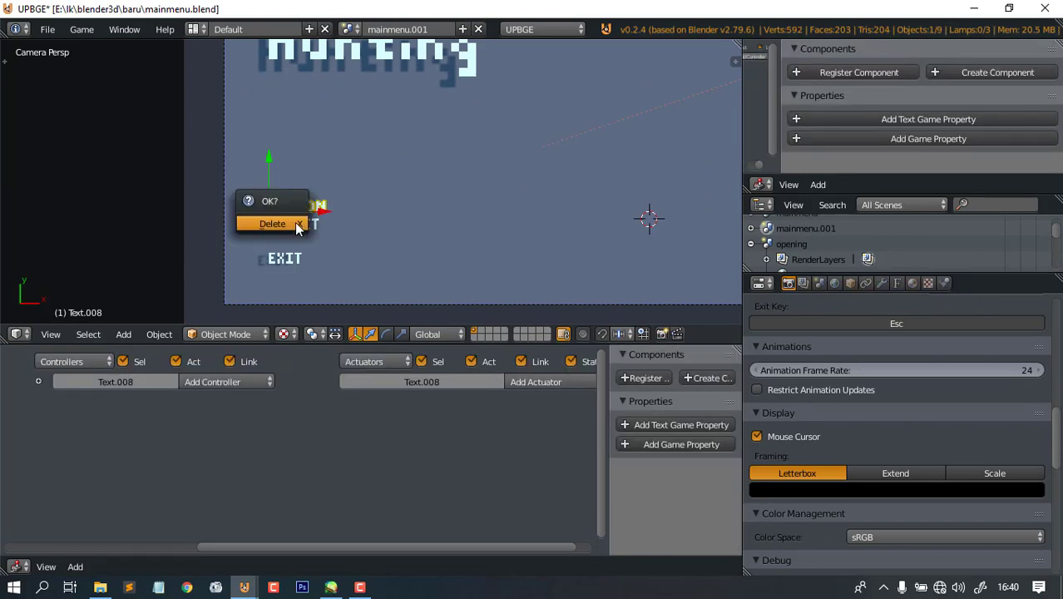
click(294, 223)
right_click(302, 224)
key(x)
click(301, 229)
scroll(380, 178, down, 3)
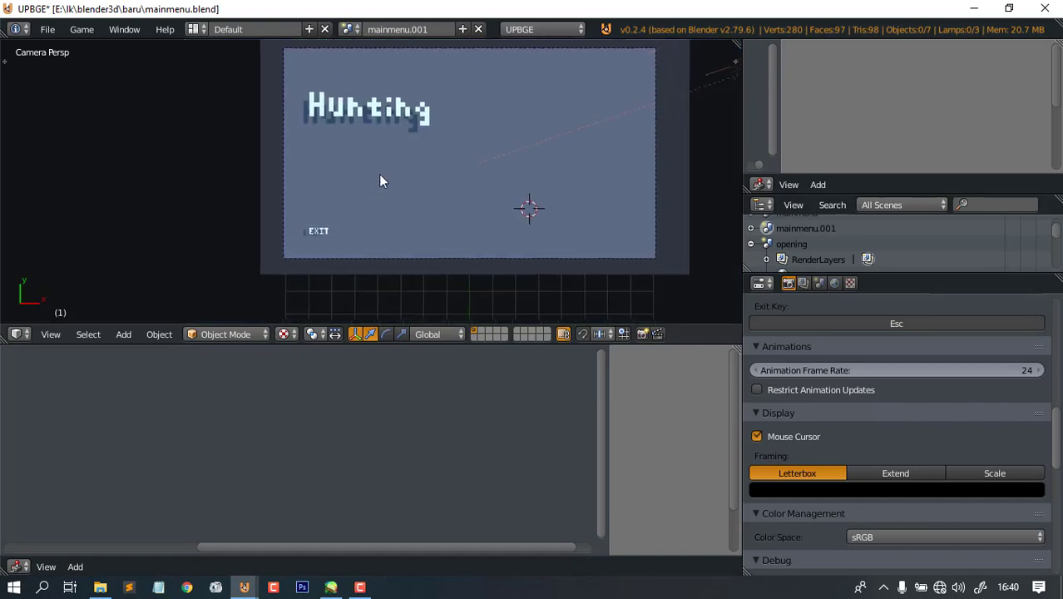
right_click(334, 143)
key(x)
click(335, 148)
- Enlarge the remaining EXIT text and change its wording to Loading
right_click(303, 252)
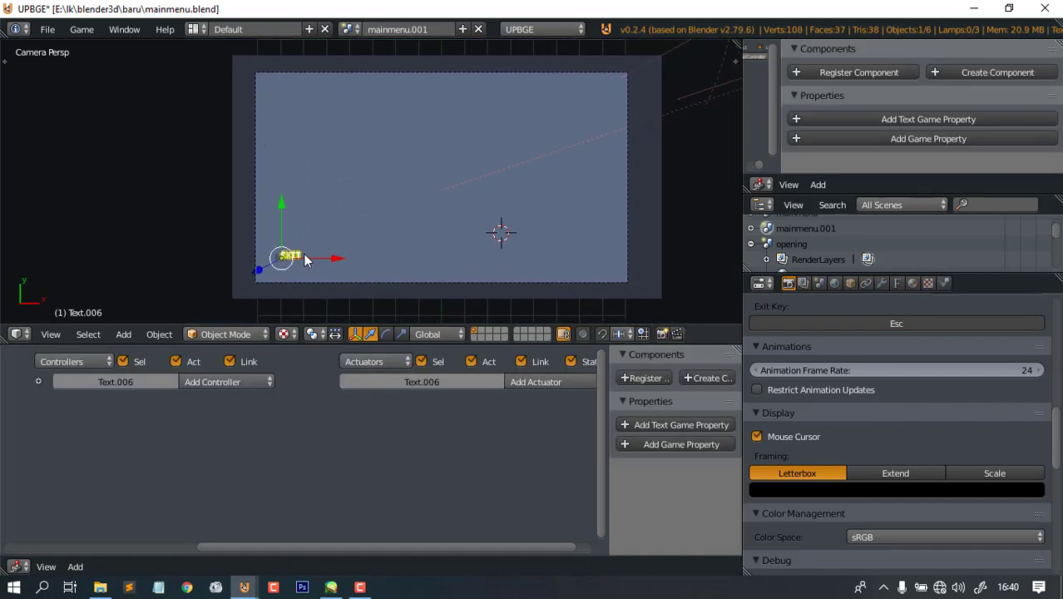
shift+middle_drag(304, 254, 355, 244)
key(s)
click(356, 217)
key(Tab)
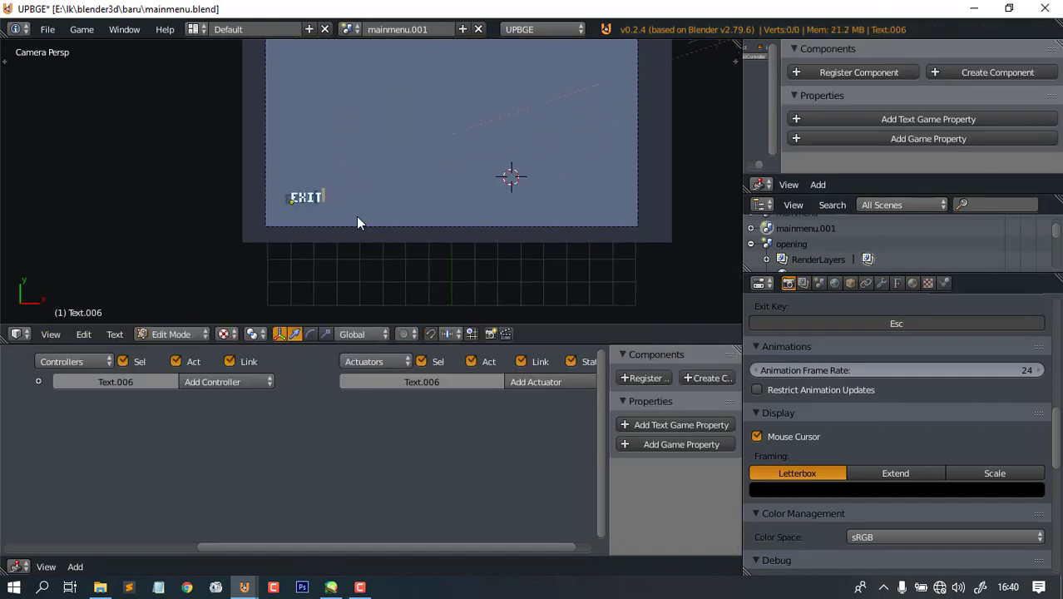
key(BackSpace)
key(BackSpace)
key(BackSpace)
key(BackSpace)
text(Loading)
key(Tab)
- Save the project over the existing mainmenu.blend
scroll(373, 202, up, 2)
key(ctrl+s)
click(385, 201)
scroll(403, 228, down, 3)
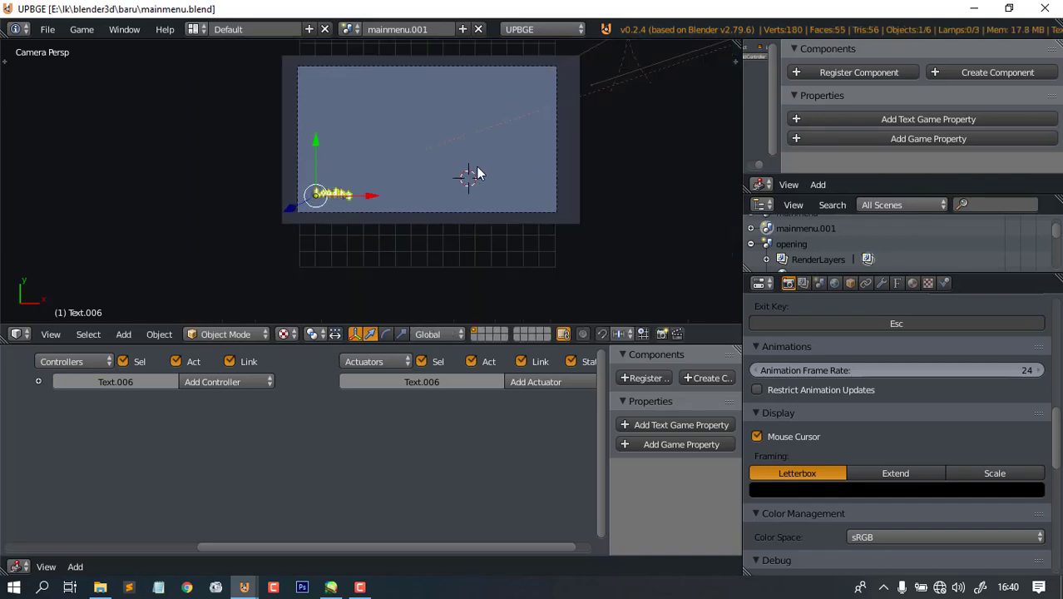
key(ctrl+s)
click(456, 192)
- Rename the copied scene to loading and make a full copy of it as another scene
shift+middle_drag(473, 117, 509, 150)
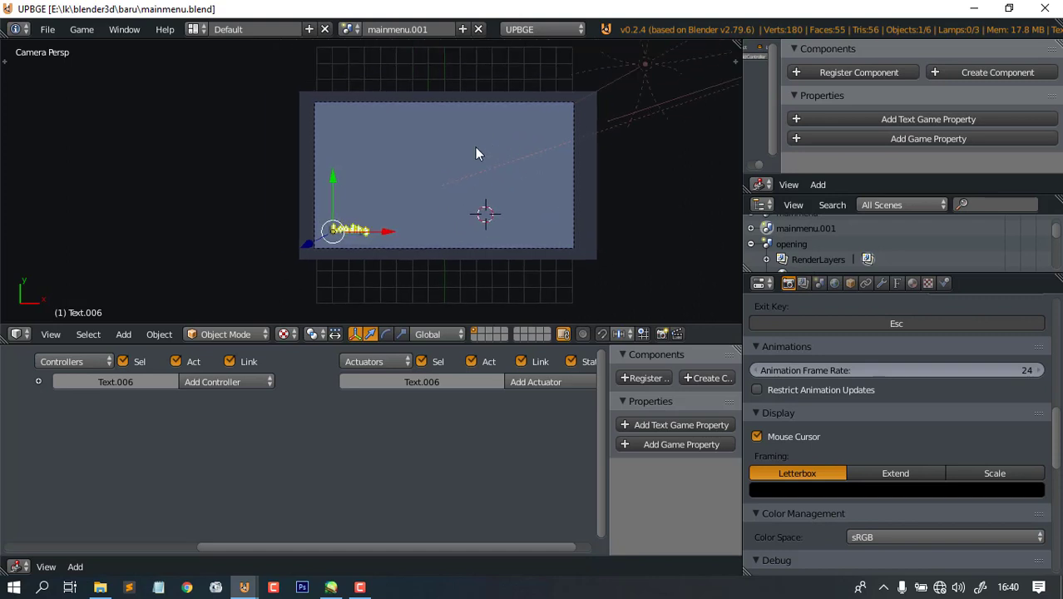
scroll(475, 148, up, 2)
scroll(464, 44, down, 1)
click(426, 29)
text(loading)
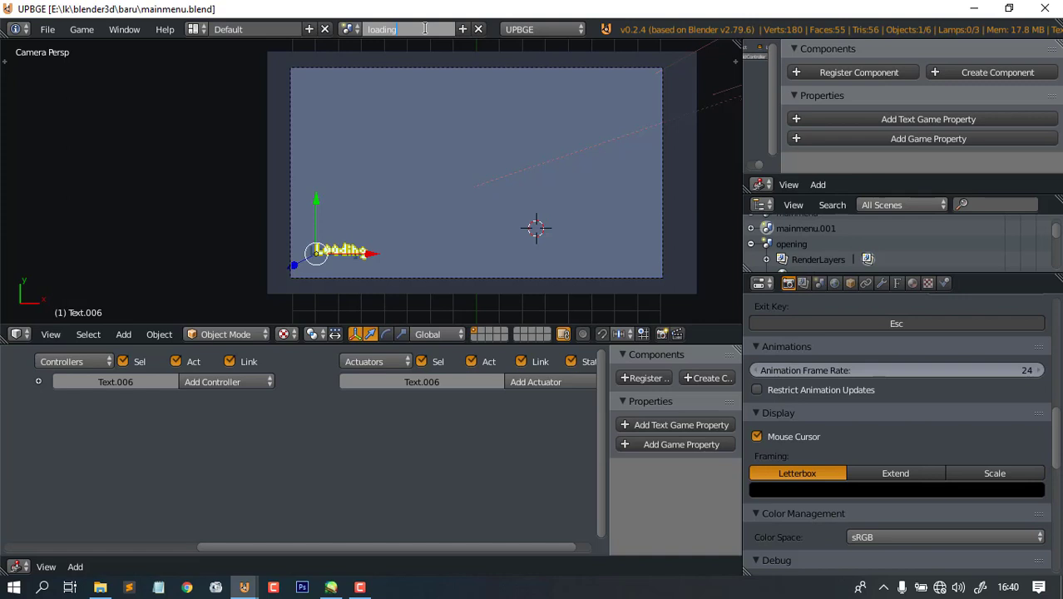
key(Return)
click(464, 29)
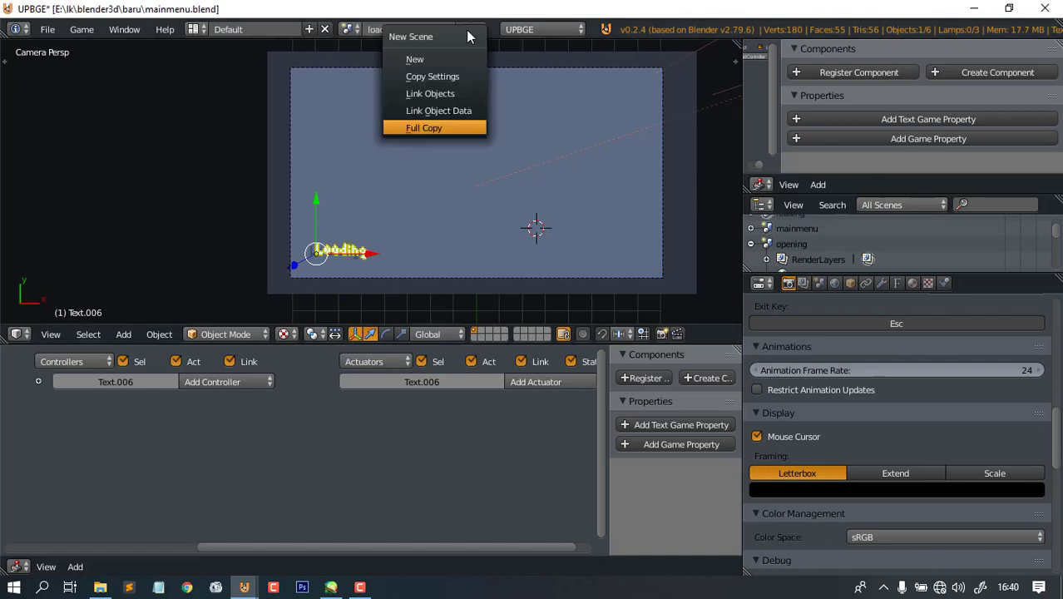
click(437, 127)
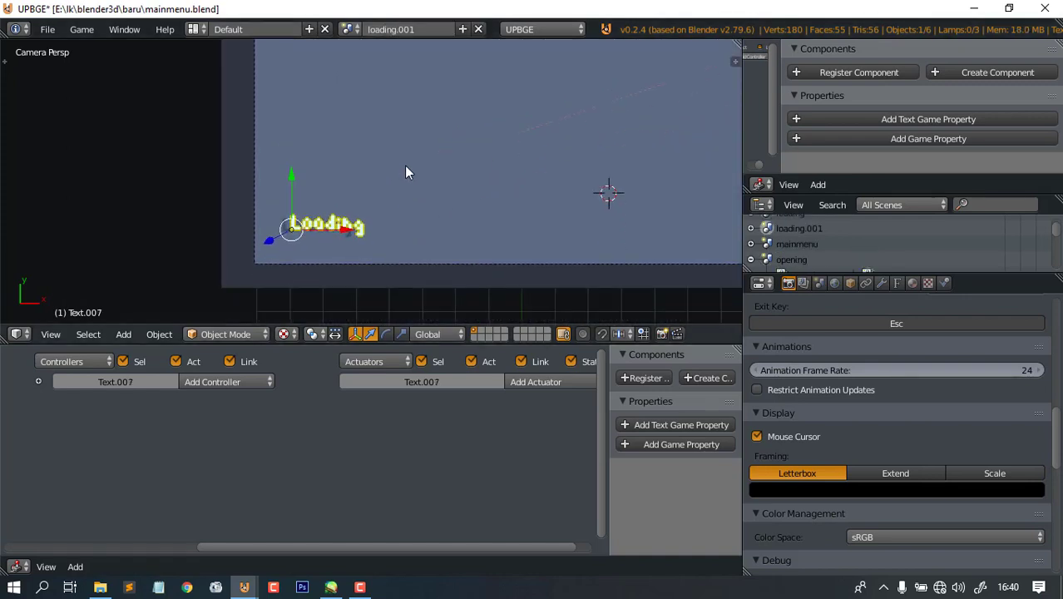
- Change the Loading text's wording to CUTSCENE in the copied scene and scale it up about 1.8 times
scroll(414, 208, down, 3)
key(Tab)
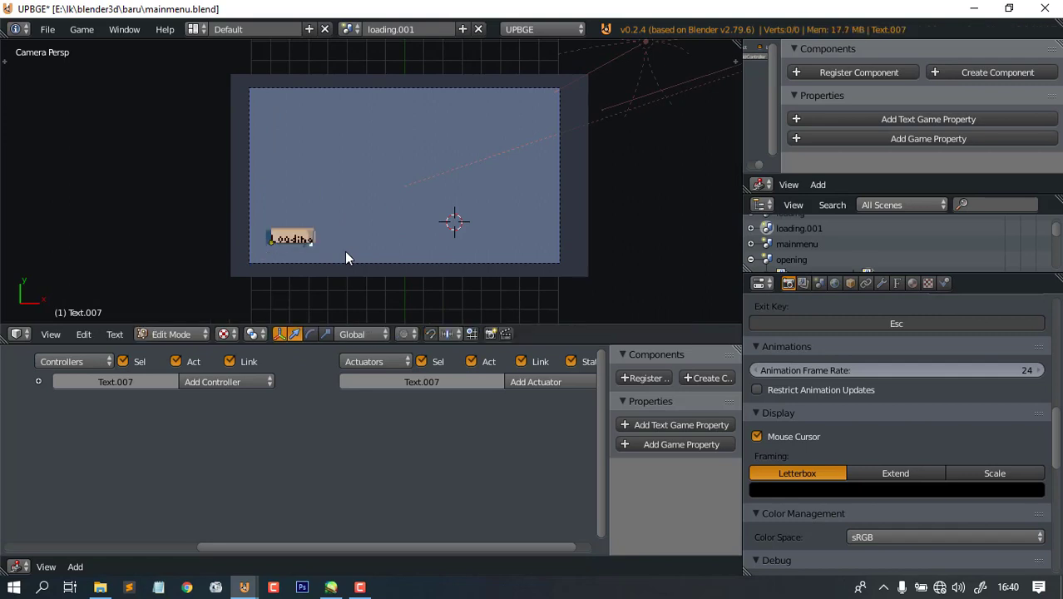
key(BackSpace)
text(CUTSCE)
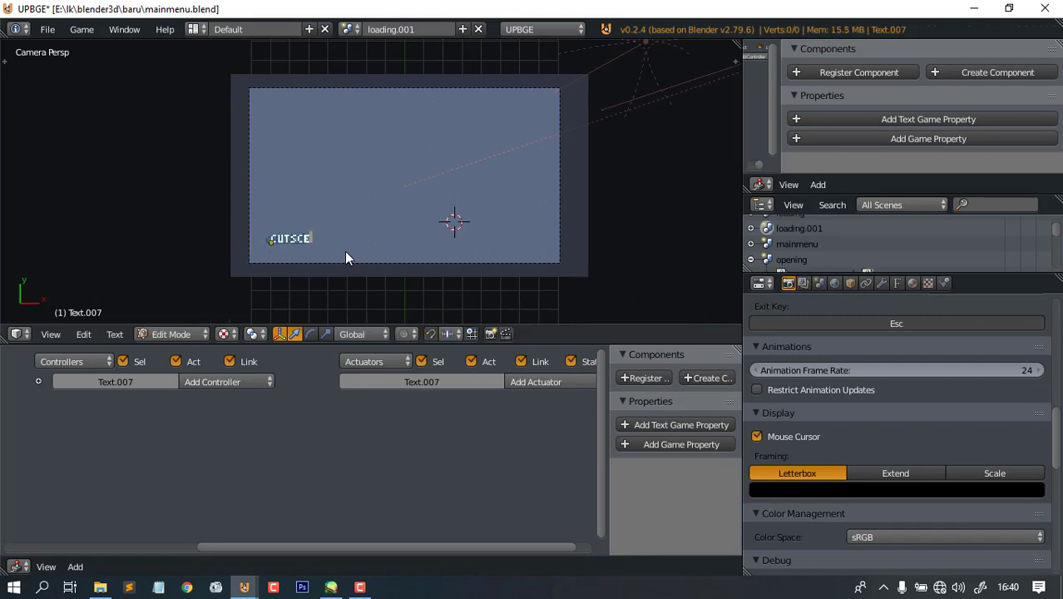
text(NE)
key(Tab)
key(s)
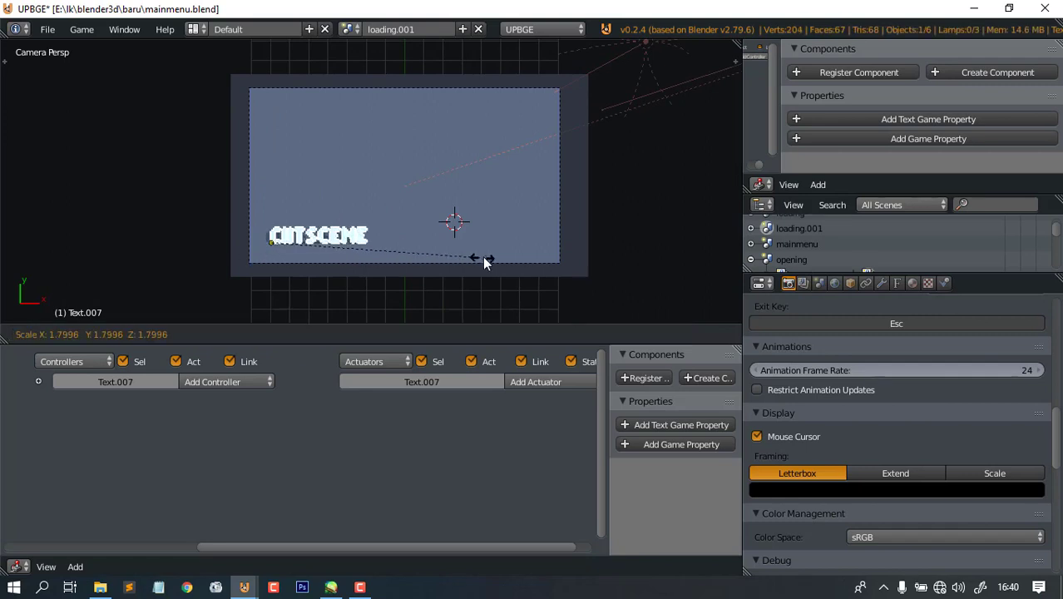
click(483, 256)
- Move the CUTSCENE text to the middle of the camera frame and test-run the game briefly
drag(330, 239, 390, 238)
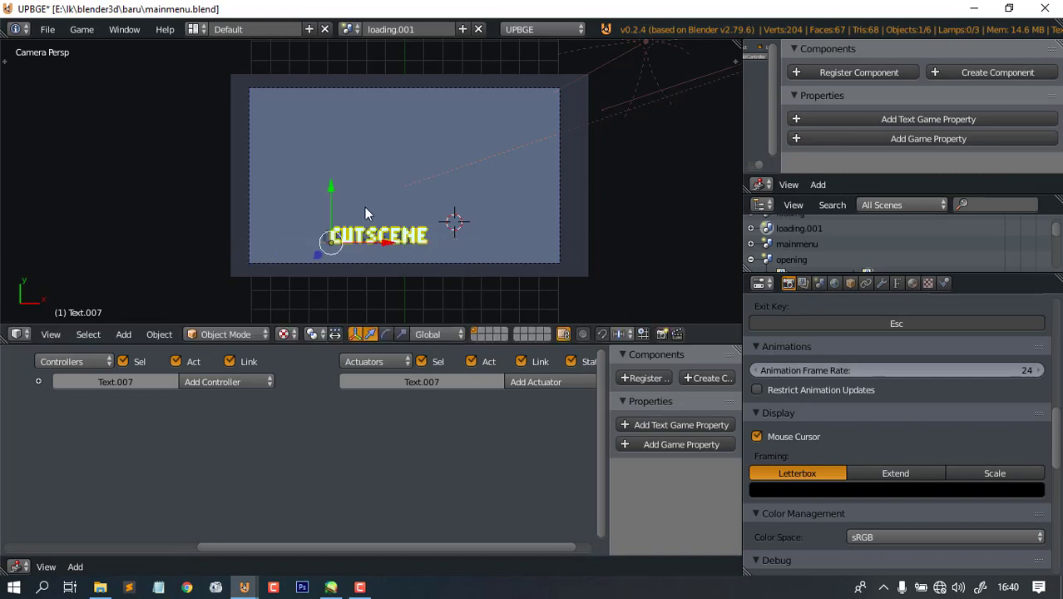
drag(331, 189, 331, 131)
mouse_move(403, 185)
mouse_down()
mouse_move(392, 182)
mouse_move(402, 189)
mouse_up()
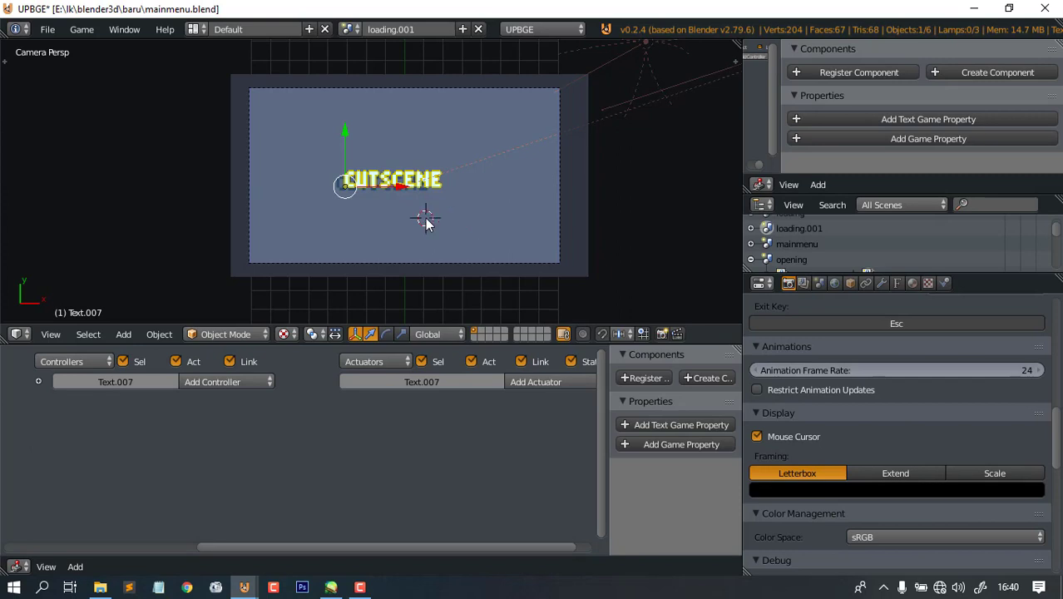
key(p)
key(Escape)
- Rename the copied scene to cutscene and save over the existing mainmenu.blend
click(414, 29)
text(cutscene)
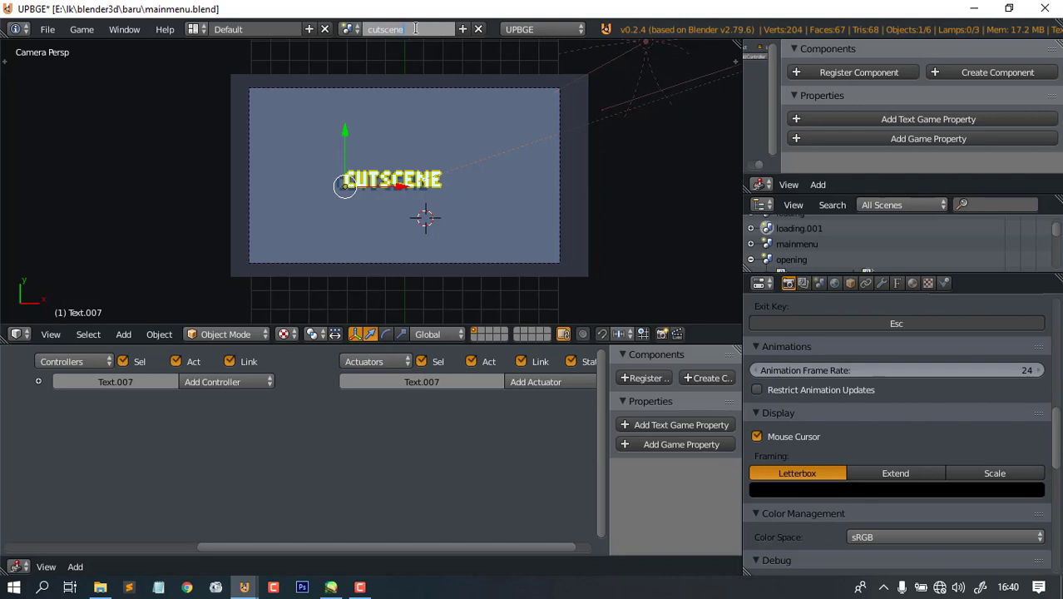
key(Return)
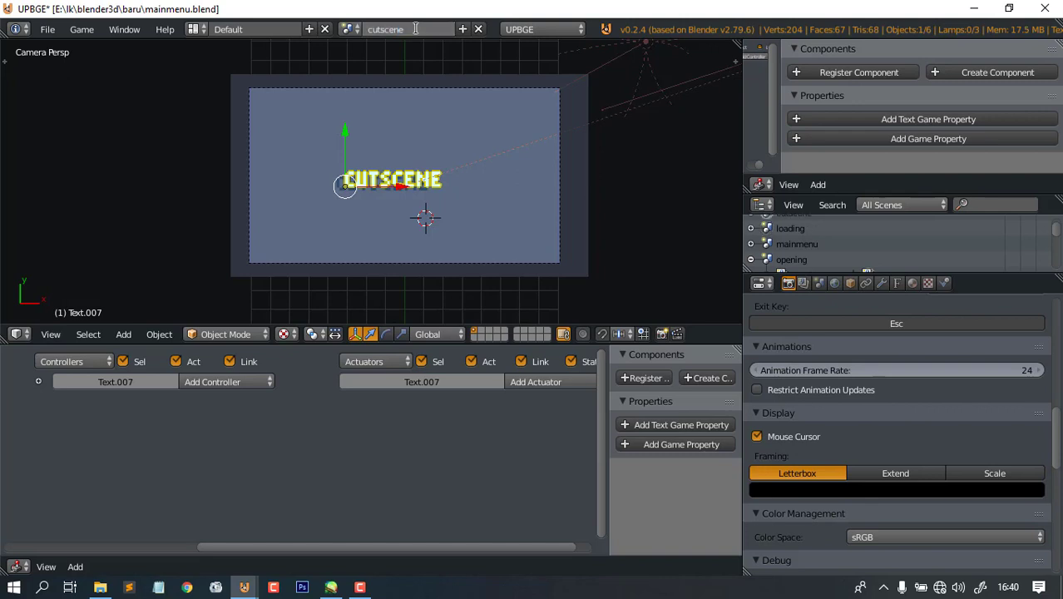
key(ctrl+s)
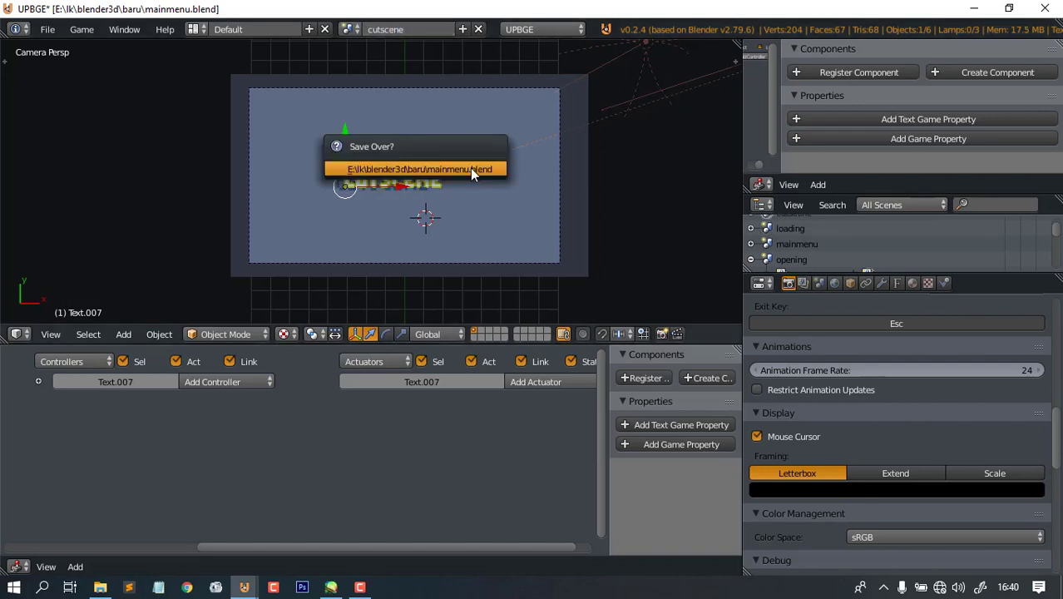
click(471, 168)
- In the mainmenu scene, add a Scene actuator in Set Scene mode to the plane over the PLAY text
click(349, 29)
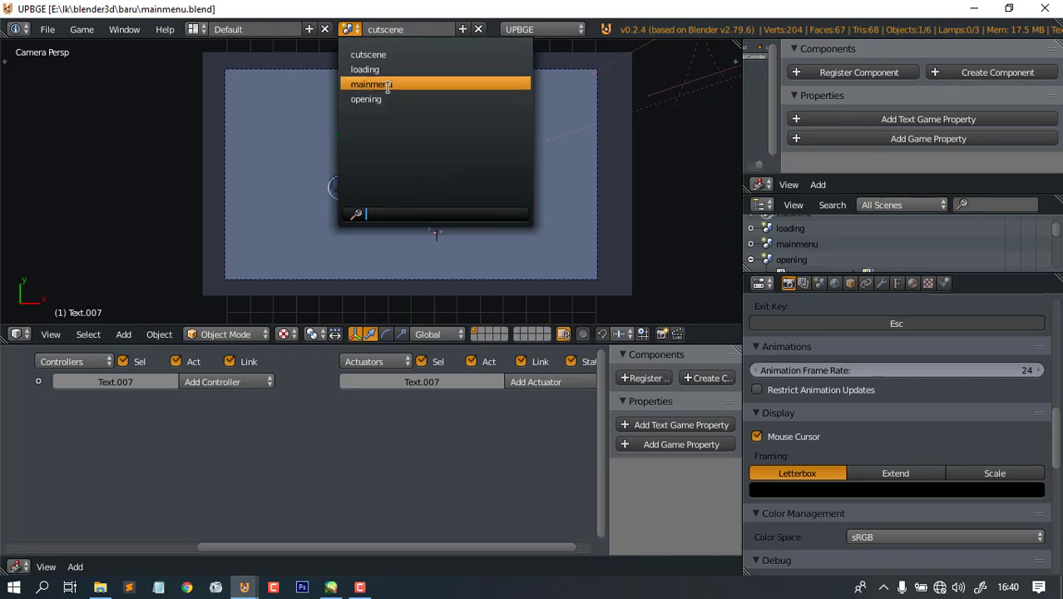
click(391, 84)
scroll(393, 214, up, 2)
shift+middle_drag(393, 215, 470, 204)
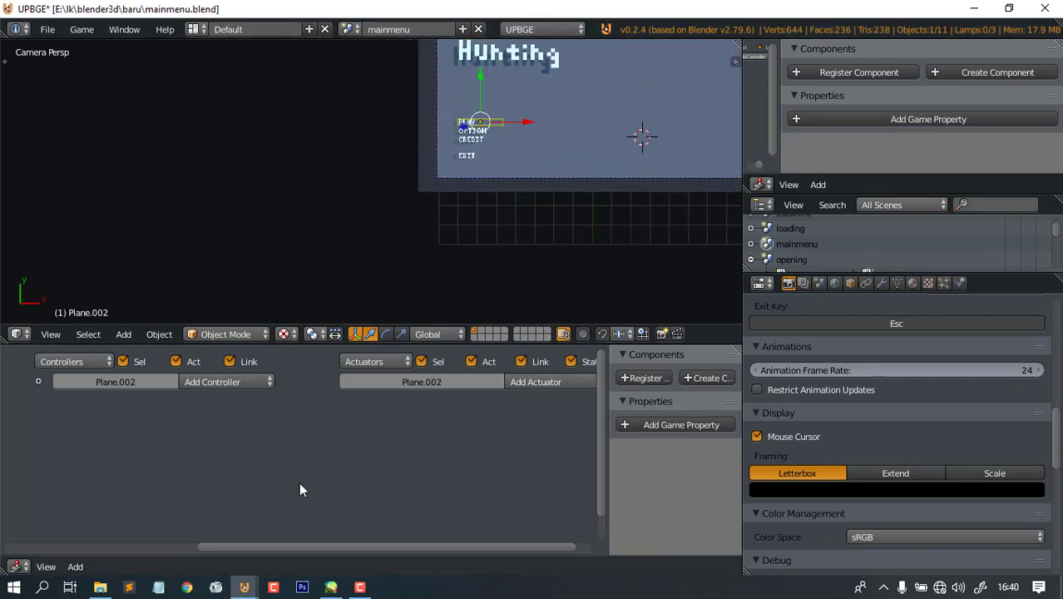
mouse_move(140, 477)
middle_down()
mouse_move(381, 454)
mouse_move(146, 469)
middle_up()
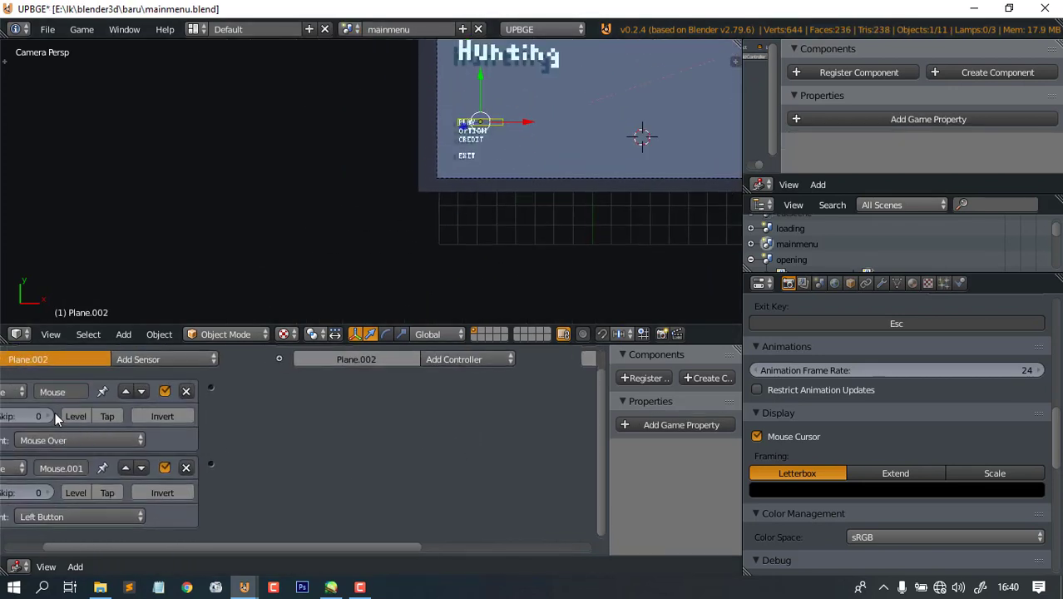
scroll(55, 413, down, 1)
click(555, 379)
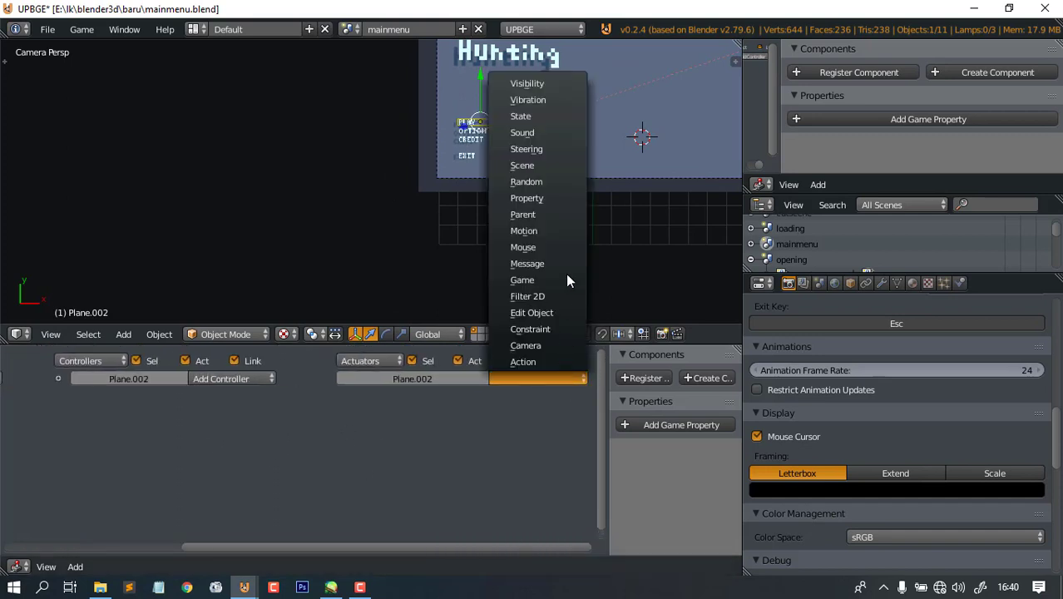
click(553, 163)
click(474, 431)
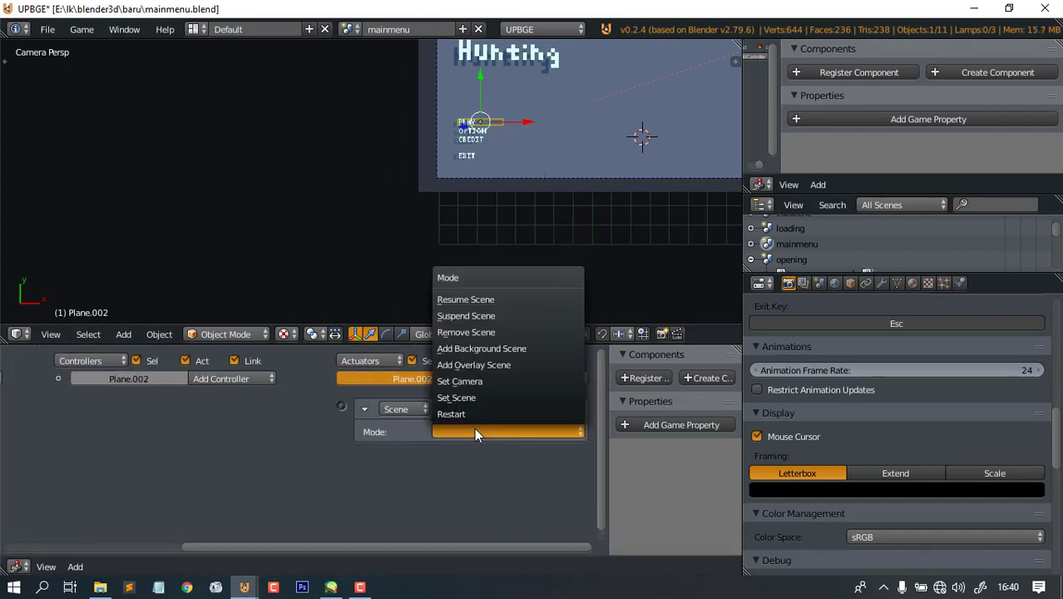
click(486, 397)
- Link the PLAY plane's Mouse Over and Left Button sensors through one And controller to its Scene actuator
middle_drag(204, 462, 174, 411)
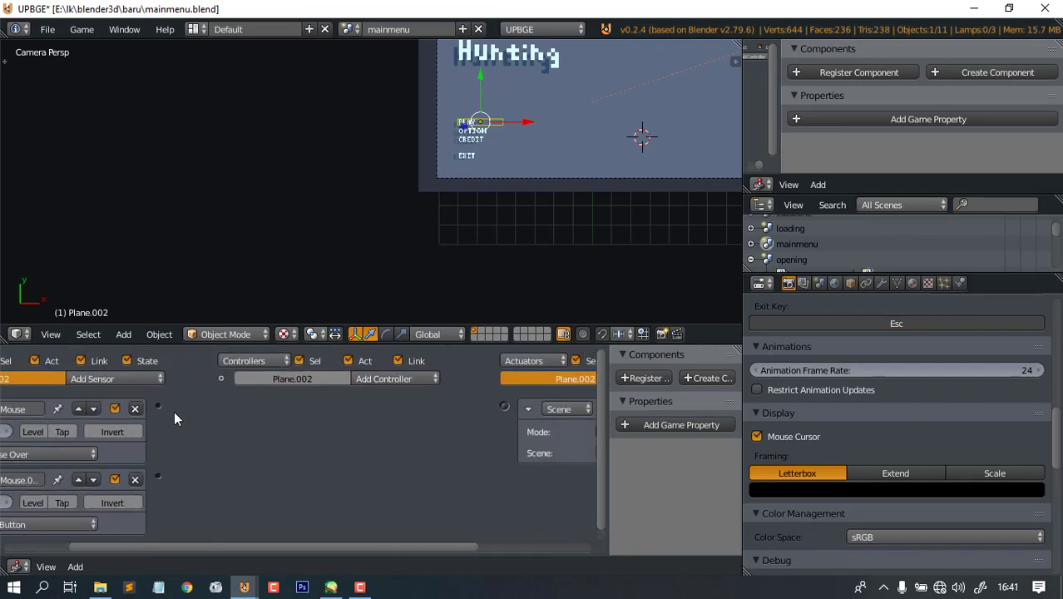
drag(159, 405, 504, 406)
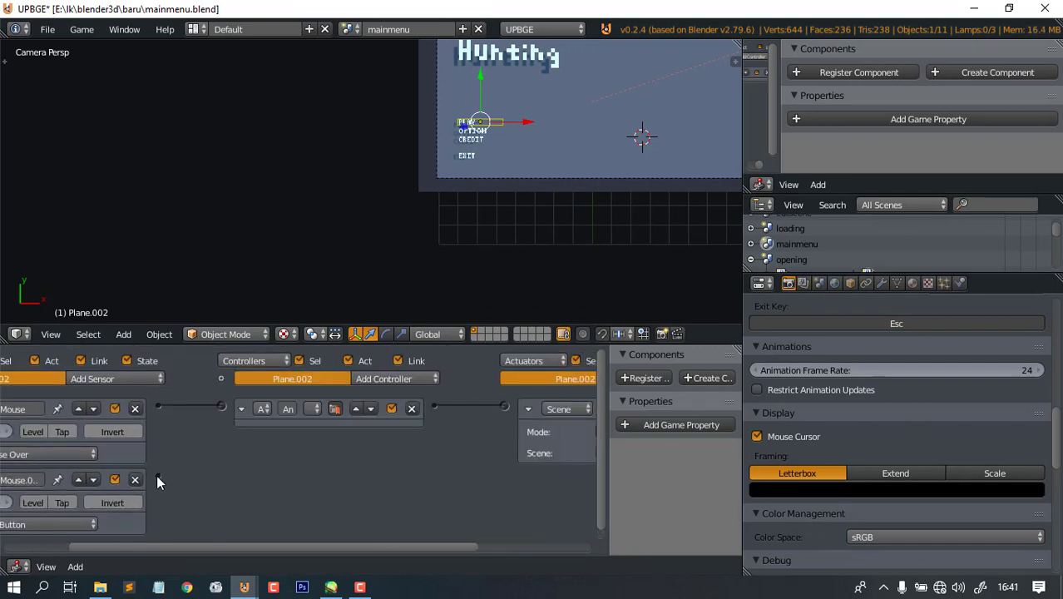
drag(157, 476, 215, 406)
- Set loading as the target scene of the PLAY plane's Scene actuator and save the project
ctrl+scroll(408, 468, right, 5)
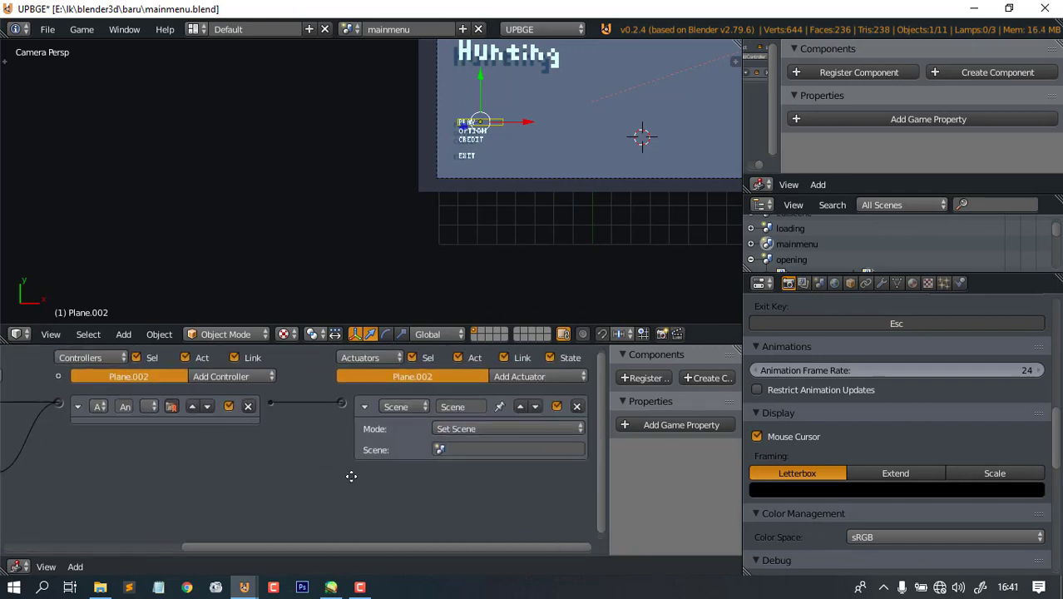
click(463, 455)
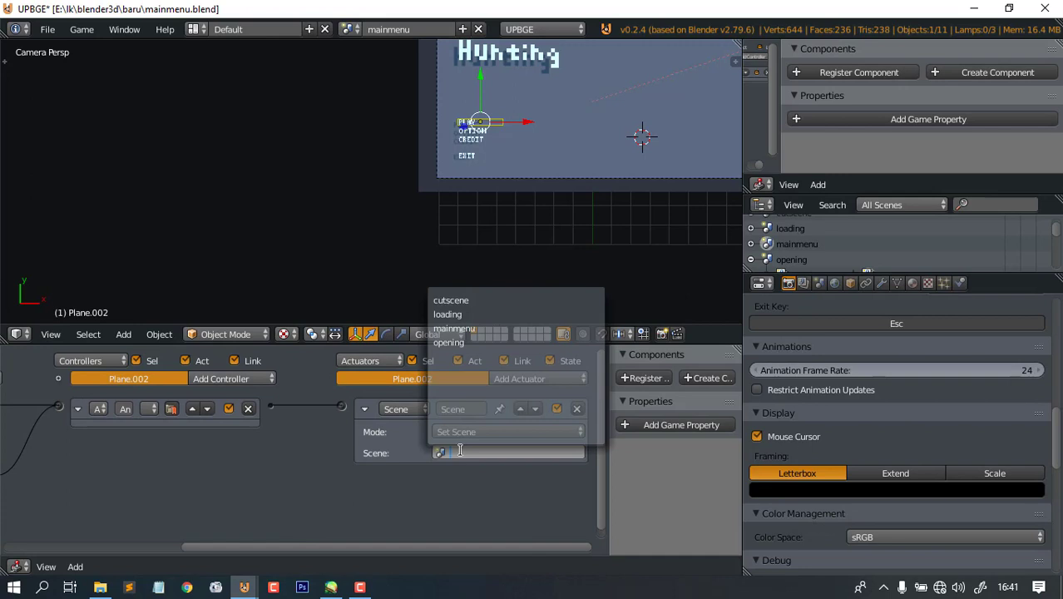
click(500, 313)
ctrl+scroll(230, 480, left, 7)
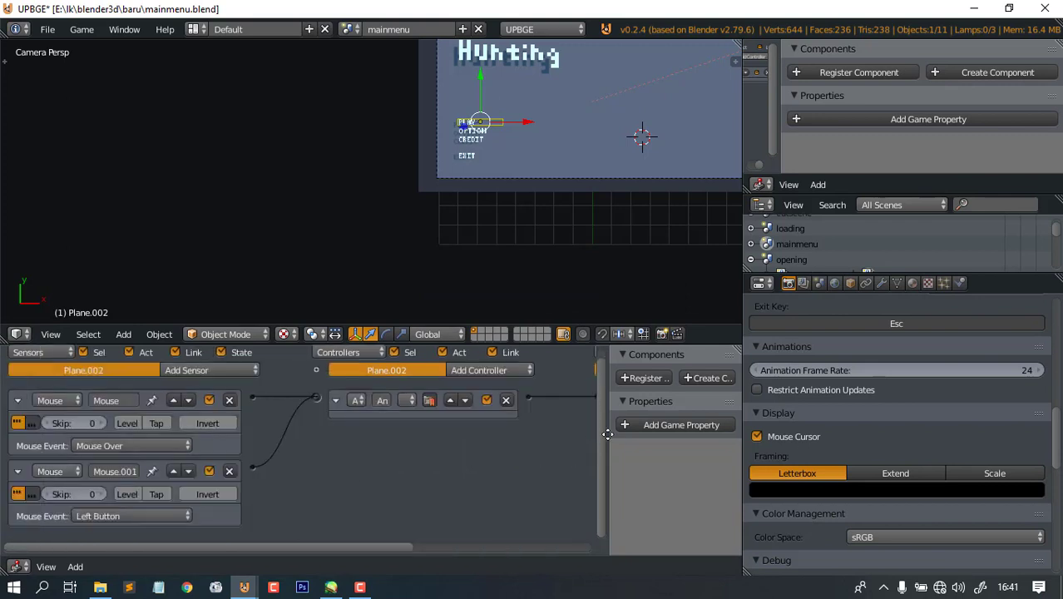
middle_drag(607, 435, 526, 466)
key(ctrl+s)
click(476, 214)
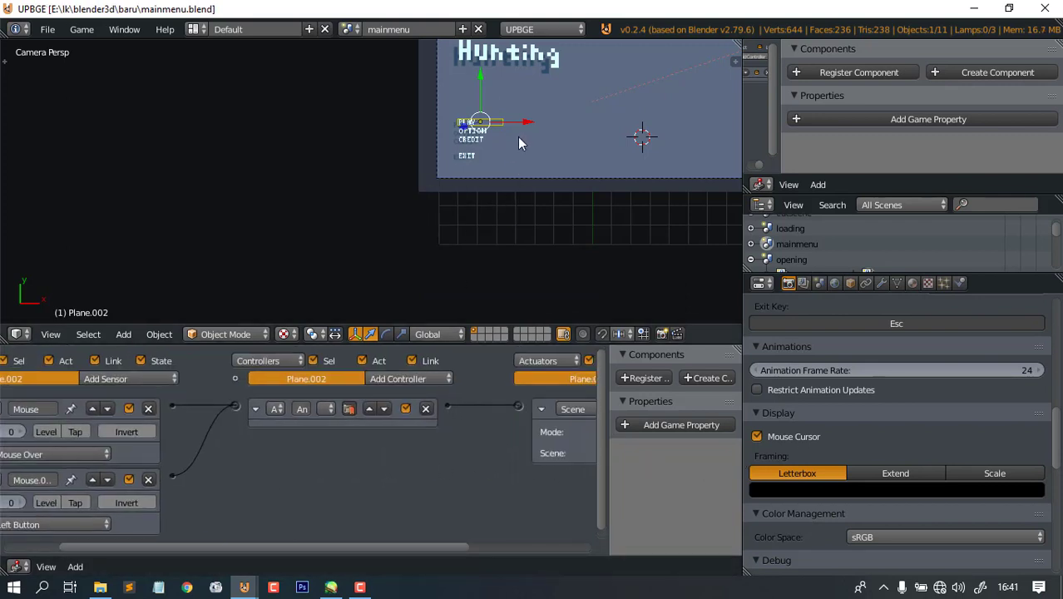
- Switch to the loading scene
click(350, 29)
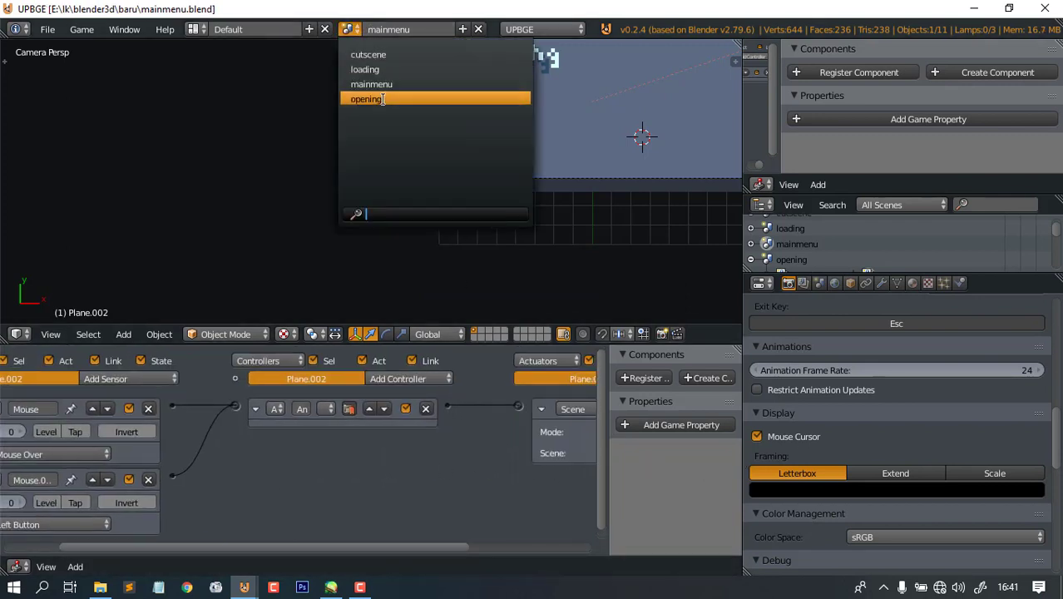
click(366, 69)
scroll(470, 204, down, 3)
scroll(477, 222, up, 3)
key(Home)
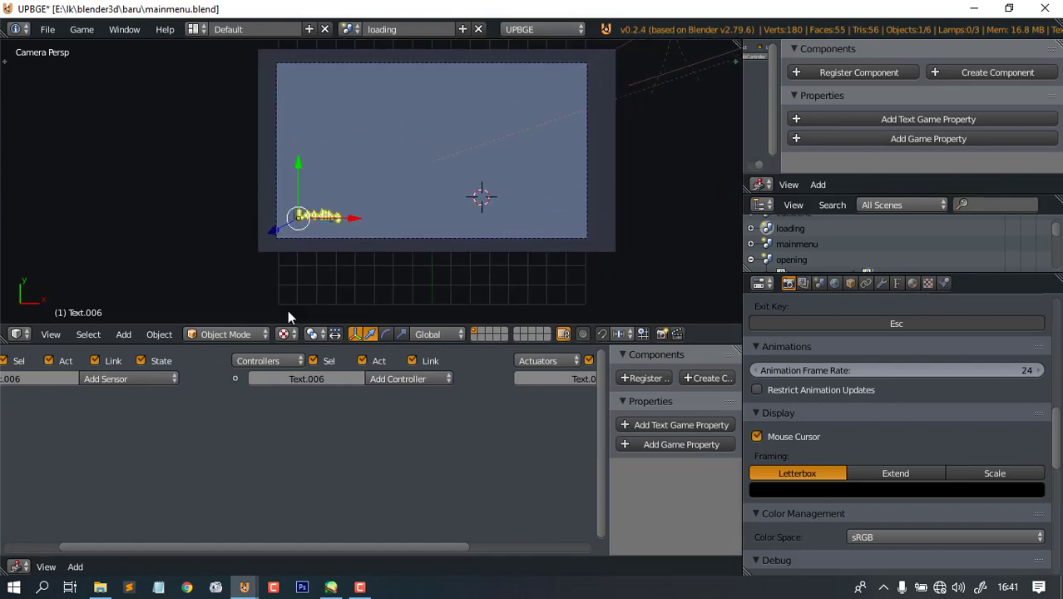
scroll(288, 426, up, 3)
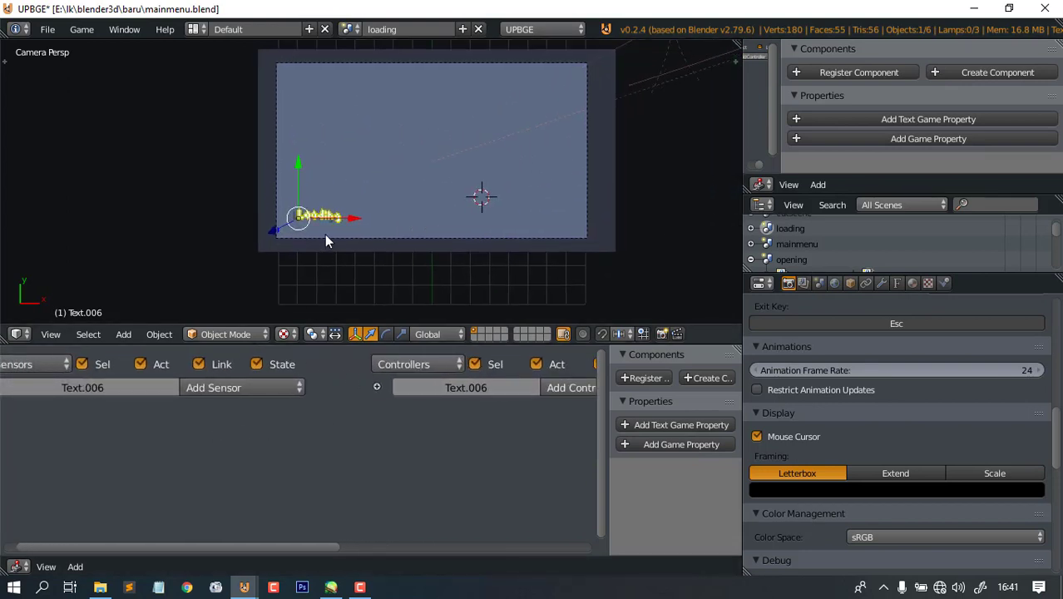
- Select the loading scene's camera and add a Delay sensor to it
right_click(325, 238)
ctrl+scroll(250, 399, left, 2)
click(288, 386)
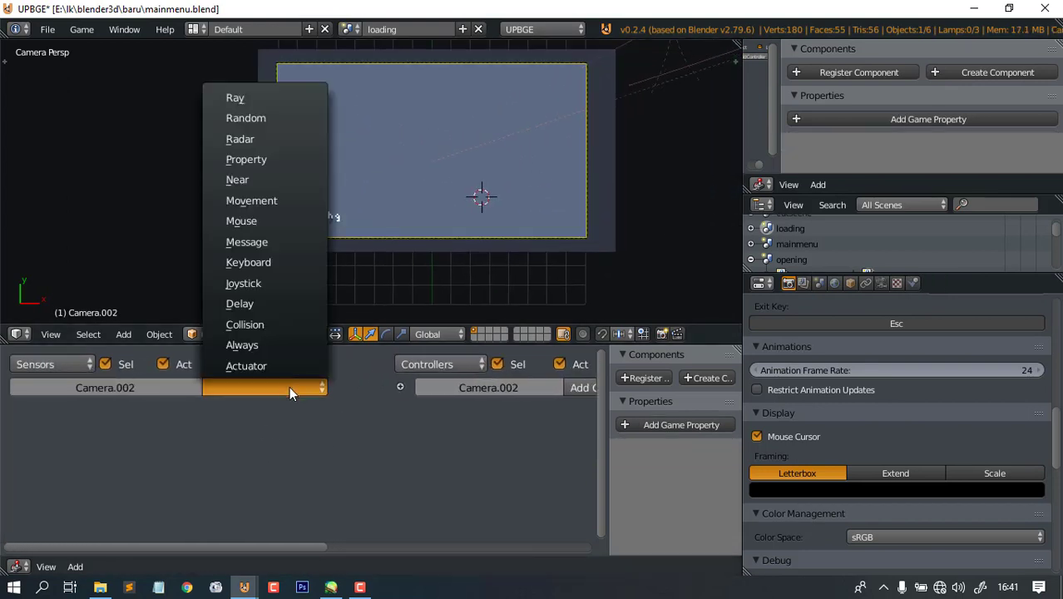
click(296, 304)
scroll(292, 462, down, 5)
scroll(92, 457, up, 4)
middle_drag(155, 472, 231, 473)
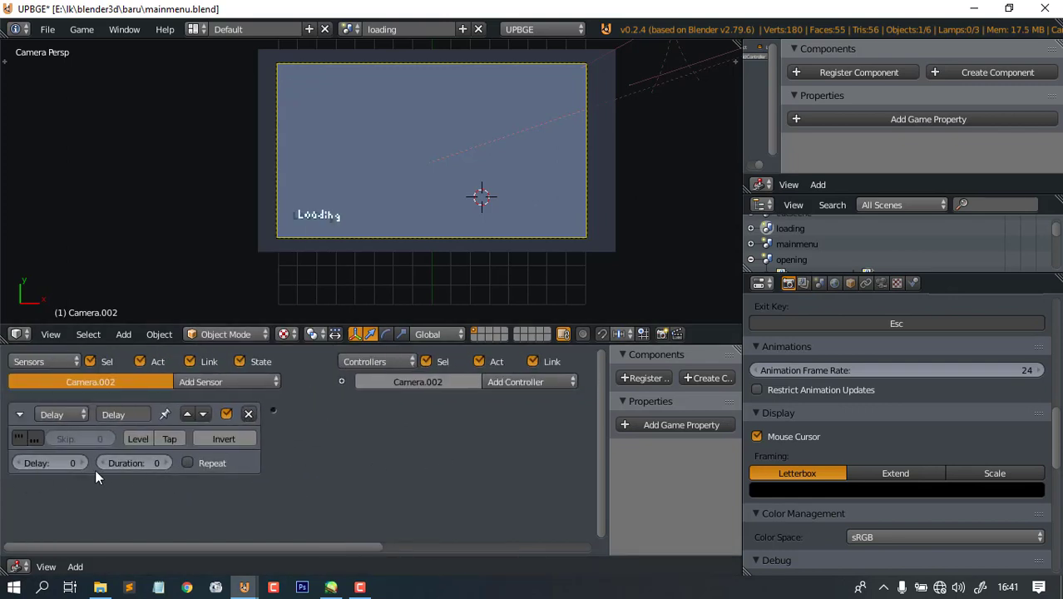
- Set the delay of the loading camera's Delay sensor to 200
click(48, 462)
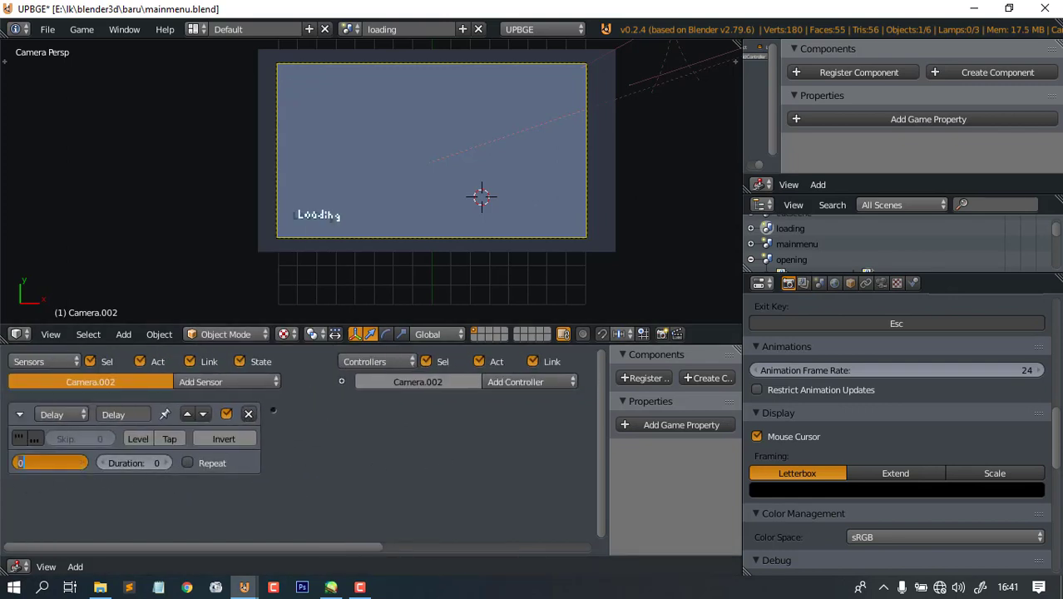
text(200)
key(Return)
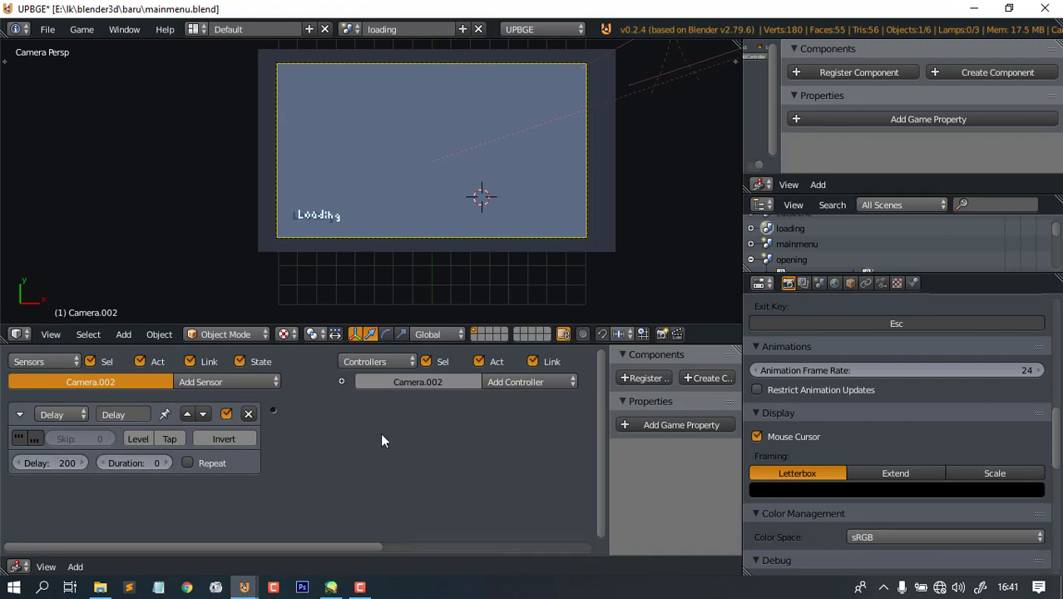
- Add a Scene actuator to the loading camera and set its mode to Set Scene
middle_drag(381, 432, 148, 446)
click(513, 379)
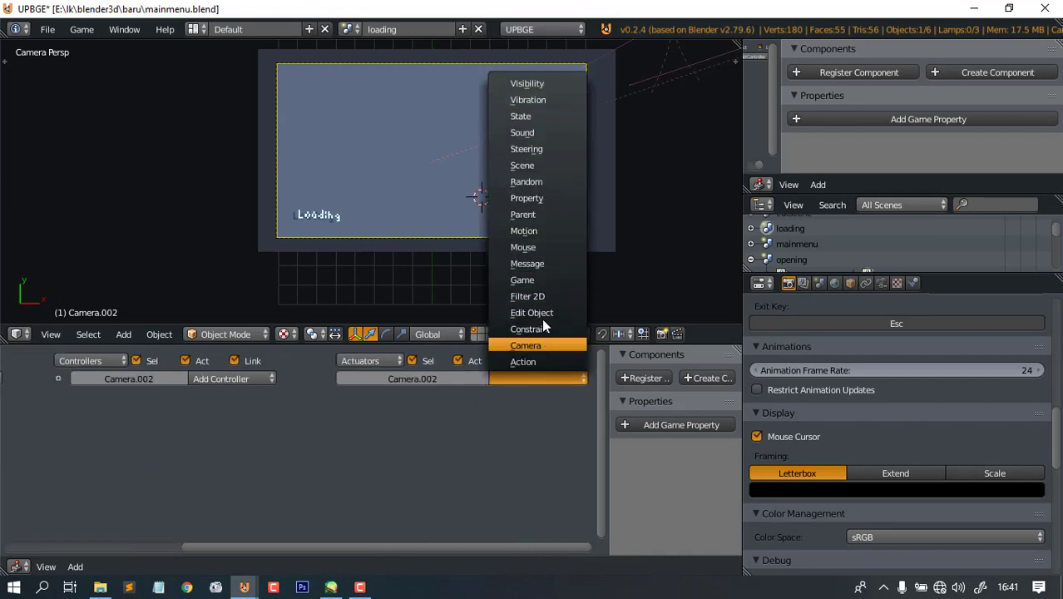
click(533, 165)
click(481, 431)
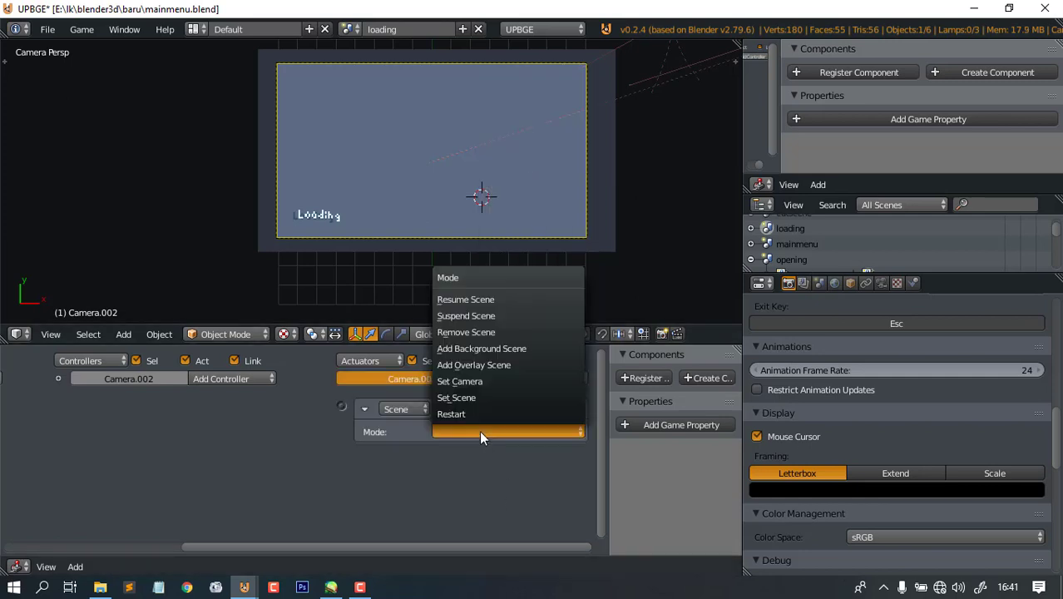
click(493, 381)
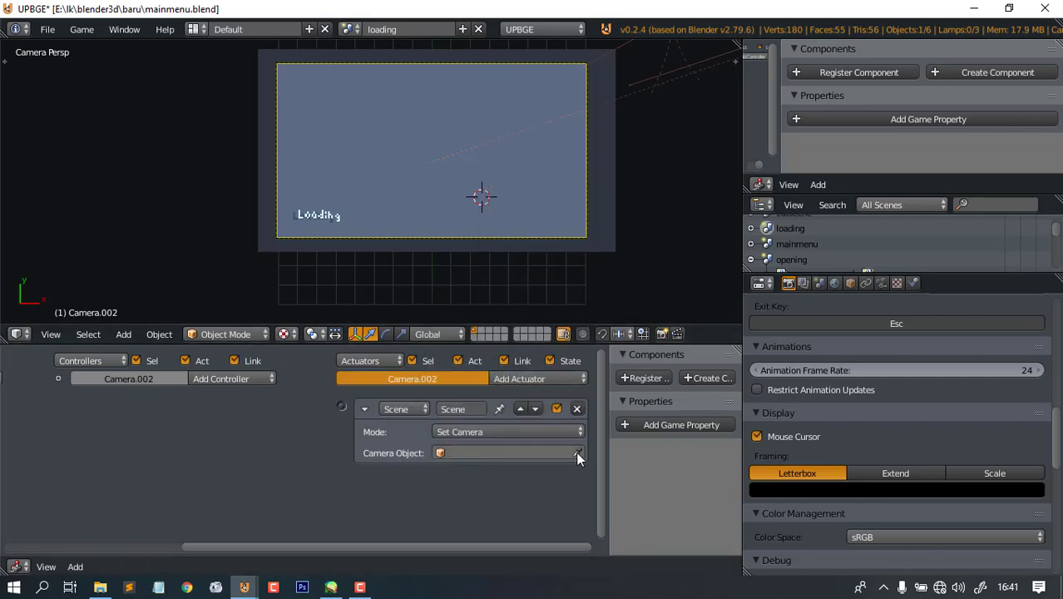
click(574, 431)
click(457, 398)
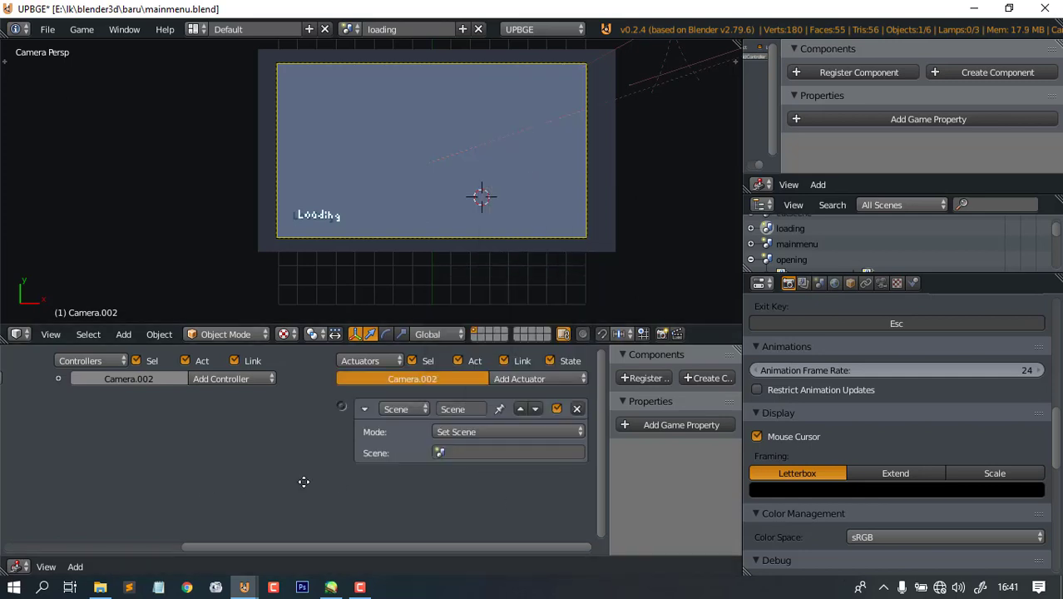
- Link the Delay sensor to the Scene actuator through an And controller and choose cutscene as the target scene
ctrl+scroll(304, 485, left, 5)
drag(195, 406, 542, 408)
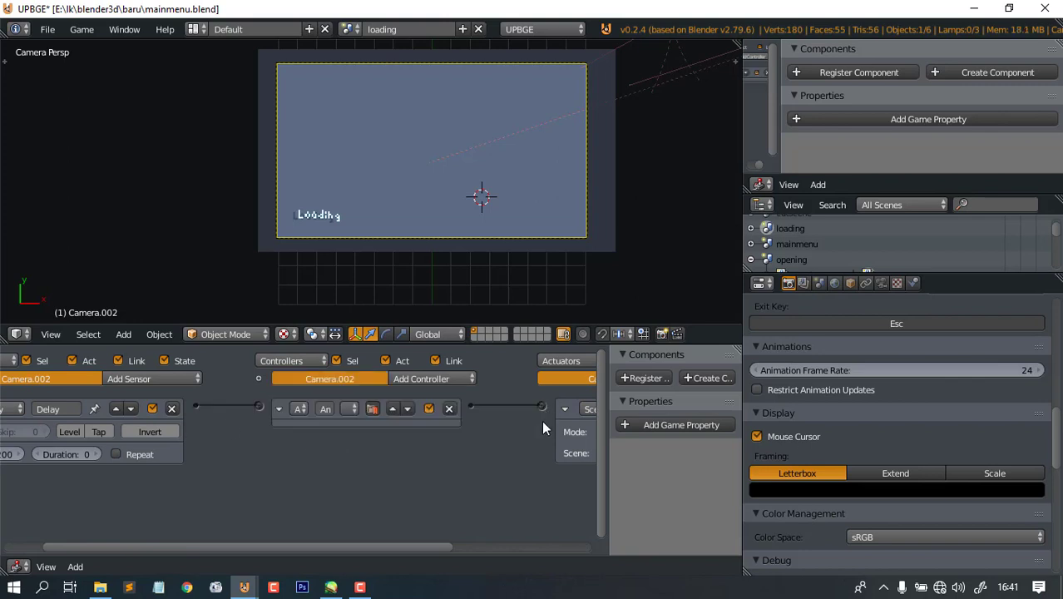
ctrl+scroll(455, 481, right, 5)
click(464, 455)
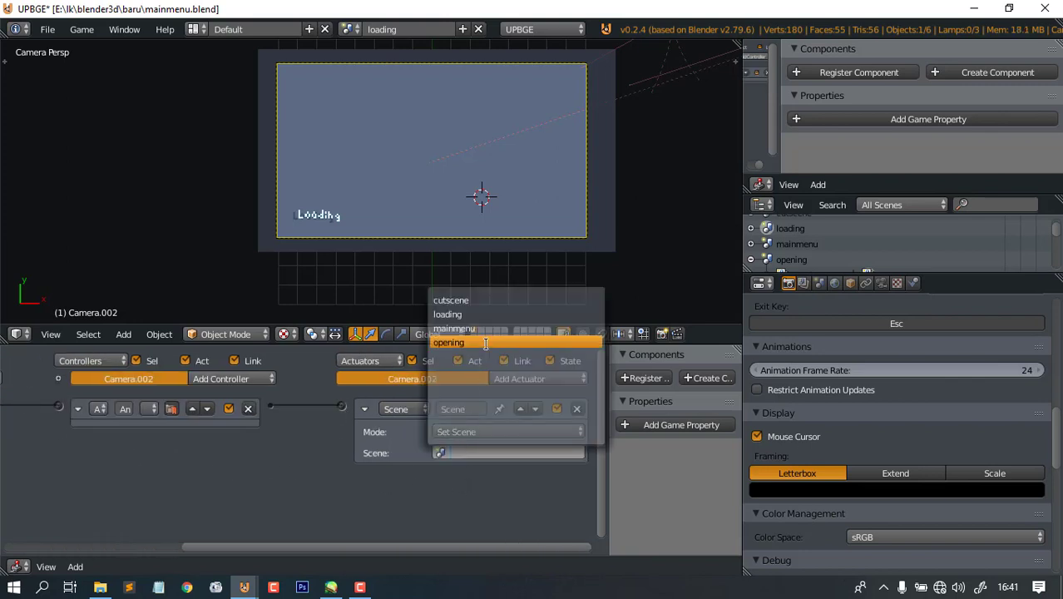
click(454, 300)
- Check the loading camera's logic chain and save the project over mainmenu.blend
ctrl+scroll(207, 468, left, 5)
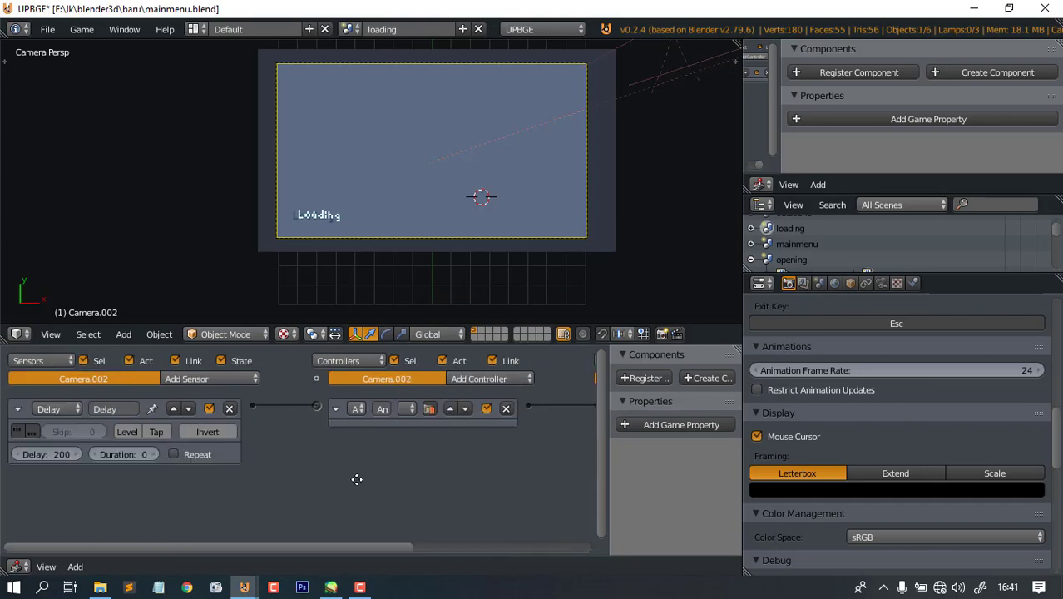
key(ctrl+a)
click(411, 231)
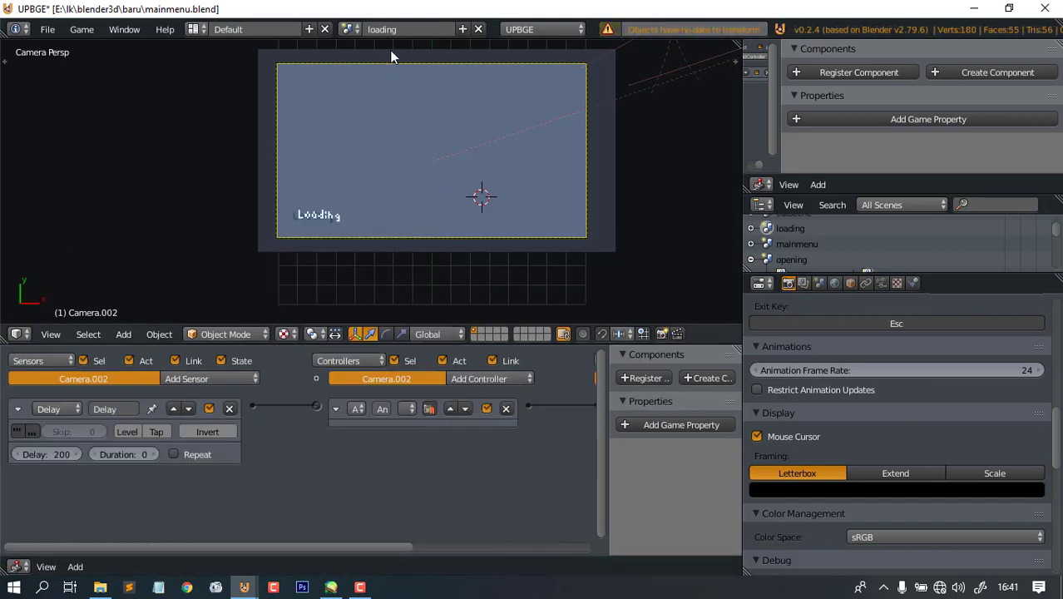
ctrl+scroll(226, 433, right, 5)
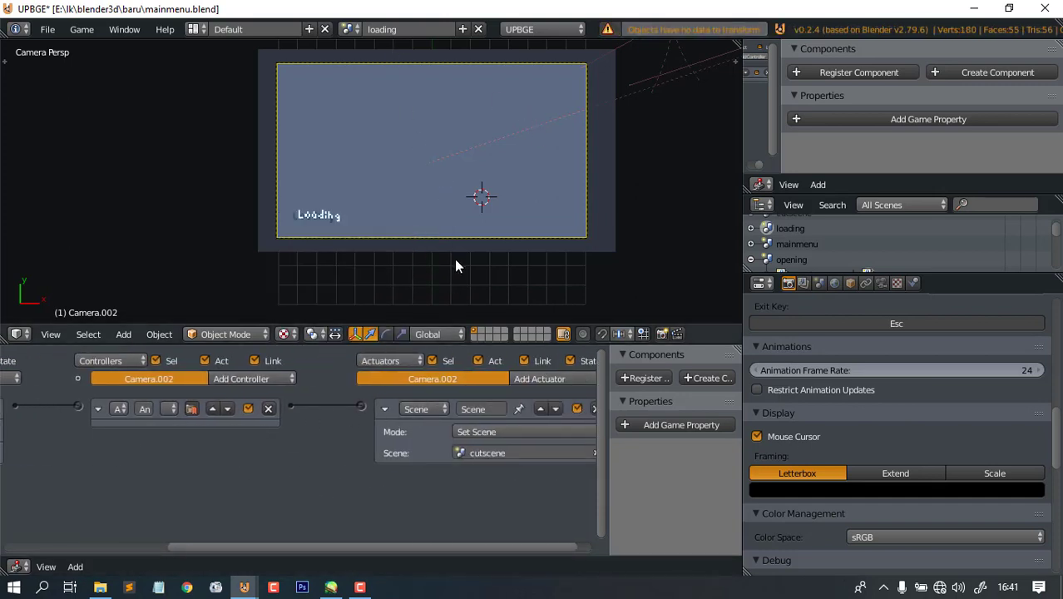
ctrl+scroll(424, 466, left, 4)
key(ctrl+s)
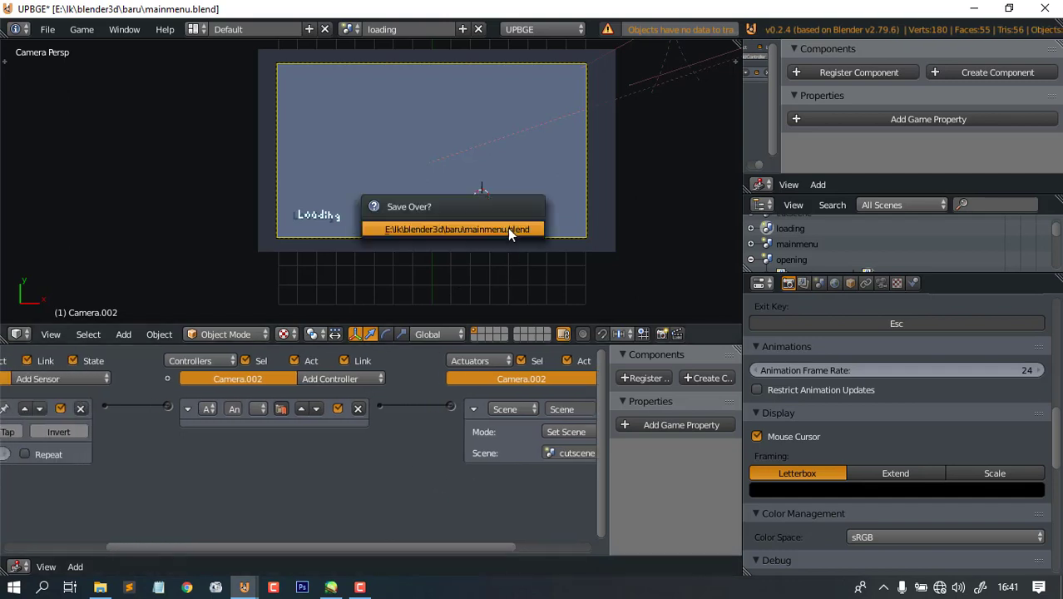
click(508, 228)
- Switch to the cutscene scene and select its camera
scroll(420, 489, down, 1)
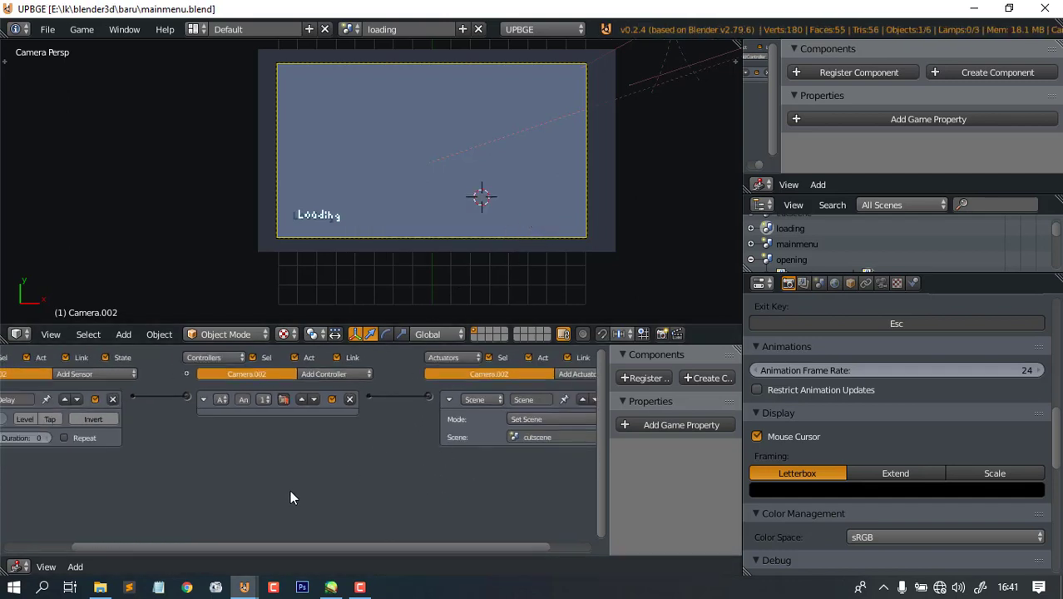
ctrl+scroll(341, 487, left, 3)
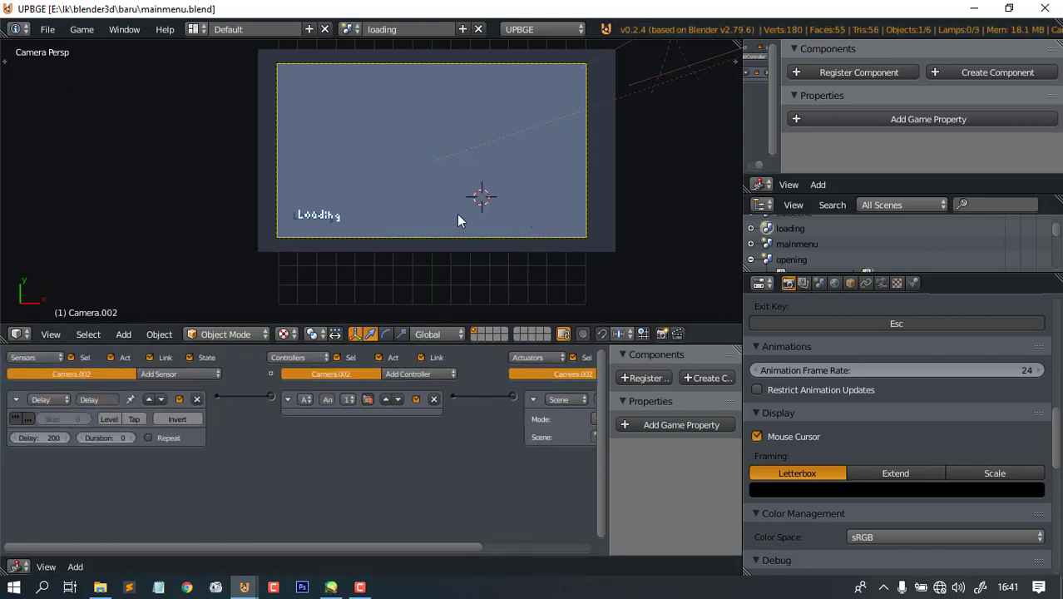
click(350, 29)
click(370, 54)
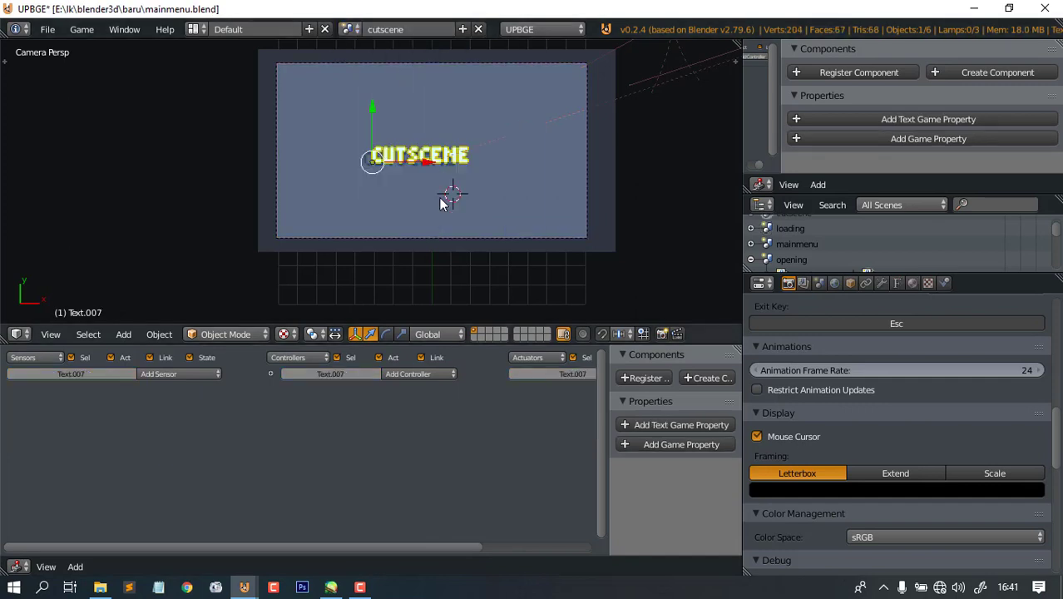
right_click(524, 243)
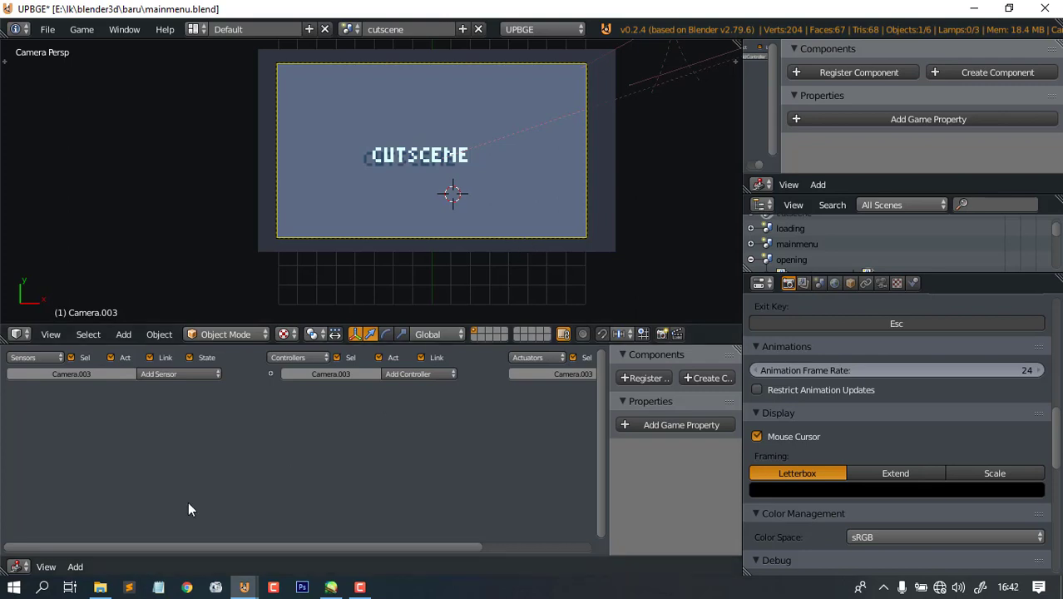
- Add a Delay sensor to the cutscene camera and set its delay to 300
ctrl+scroll(96, 477, up, 2)
click(227, 382)
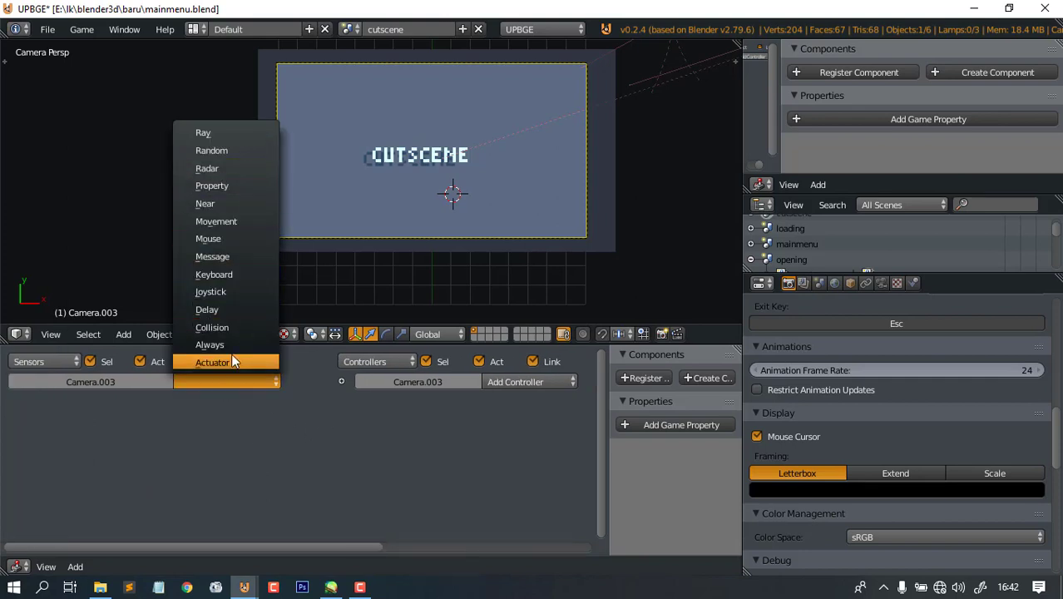
click(226, 312)
click(33, 462)
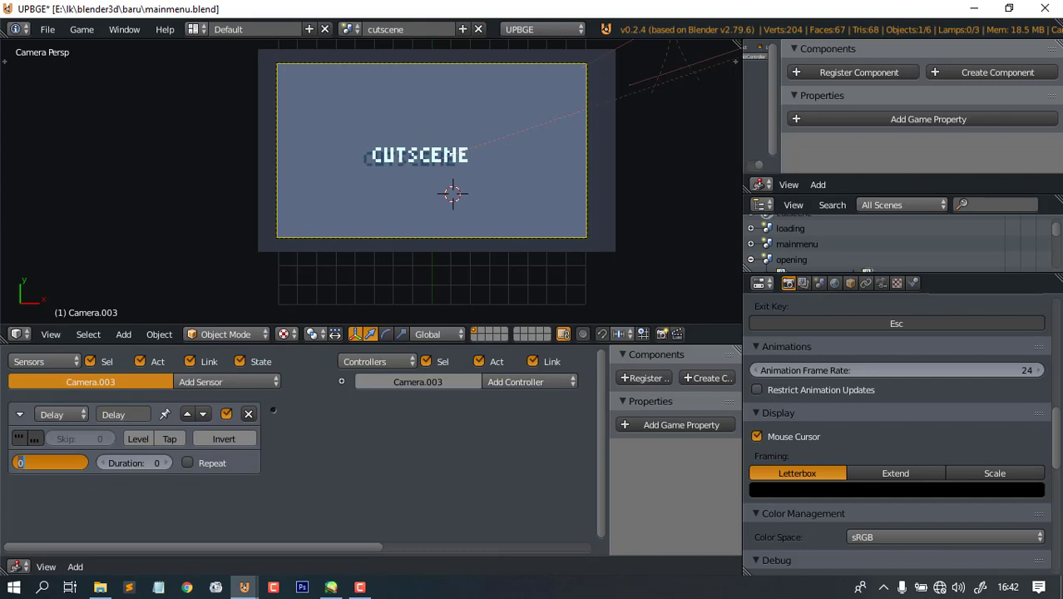
key(BackSpace)
text(300)
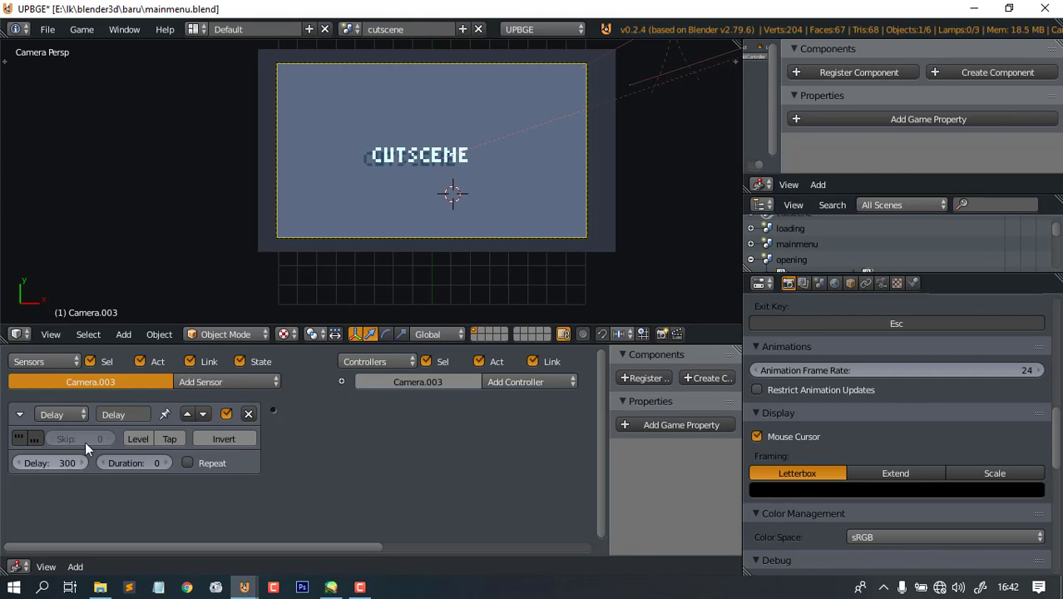
key(Return)
ctrl+scroll(389, 452, right, 8)
click(533, 375)
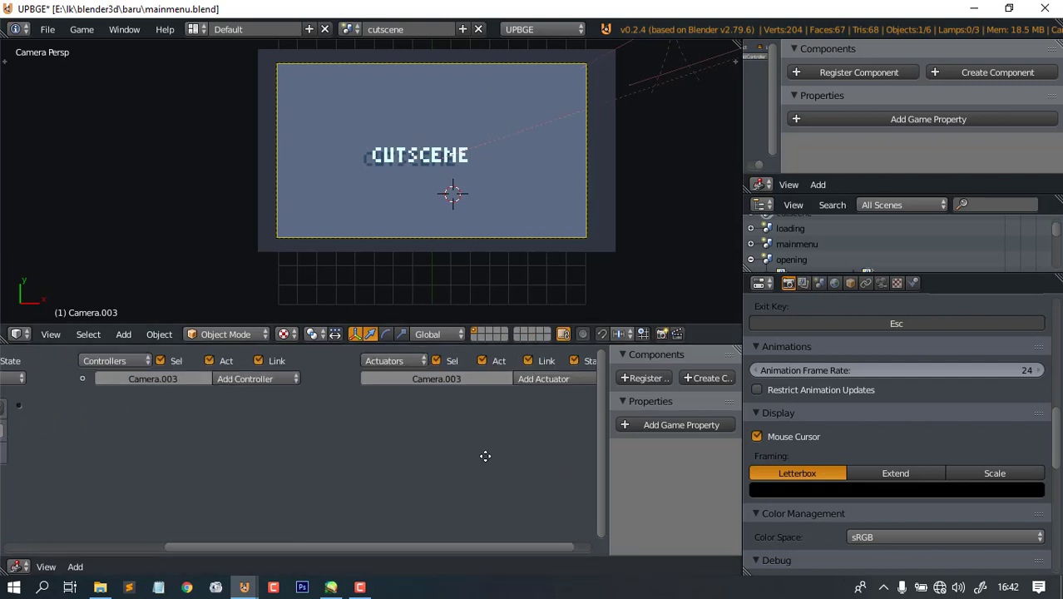
scroll(485, 456, up, 1)
click(531, 380)
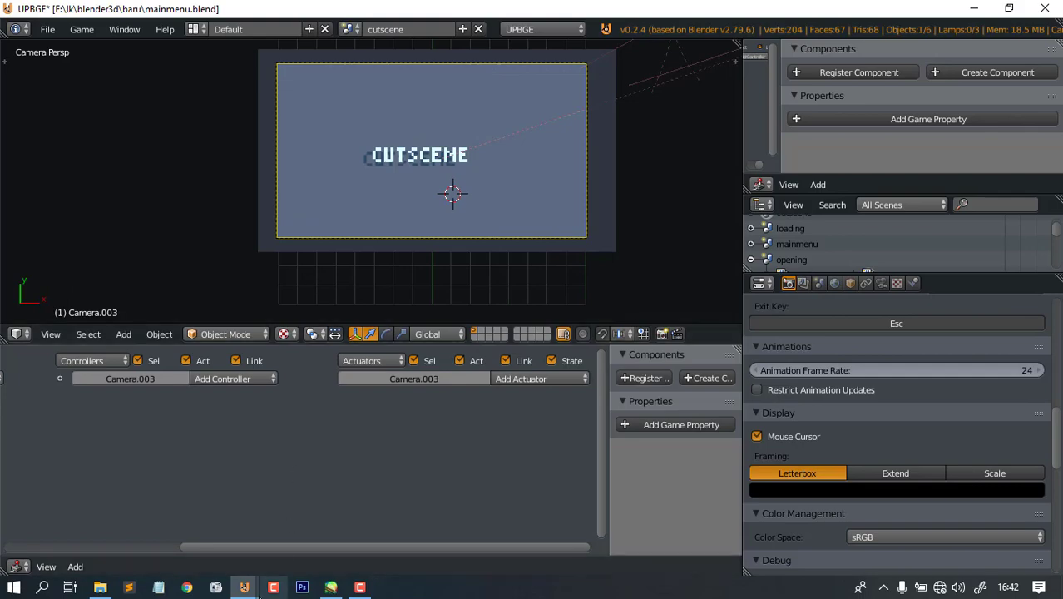
- Switch to File Explorer, locate test1.blend in the baru folder, and return to UPBGE
click(100, 588)
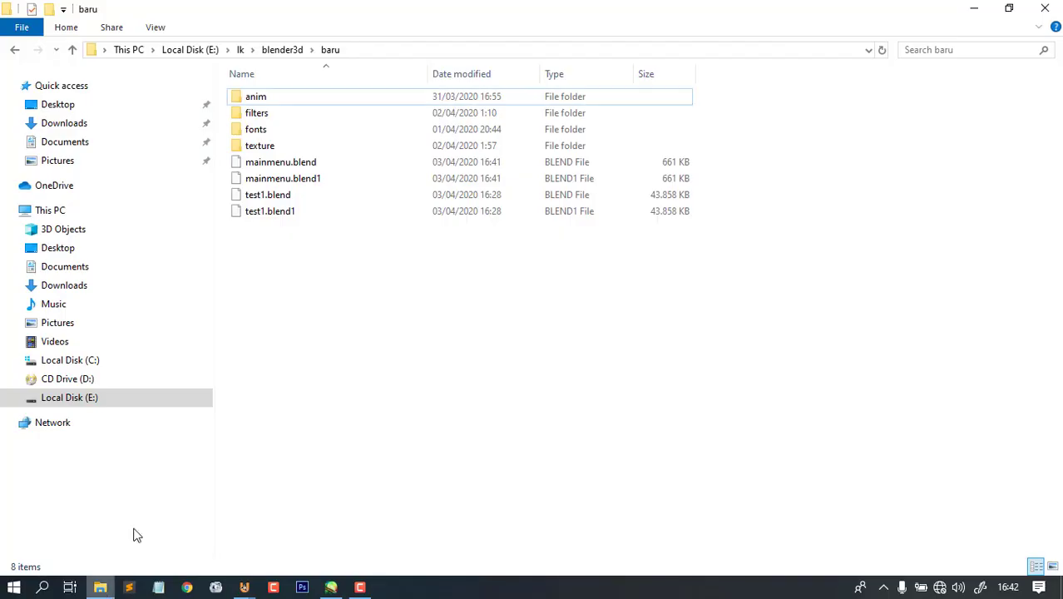
click(271, 200)
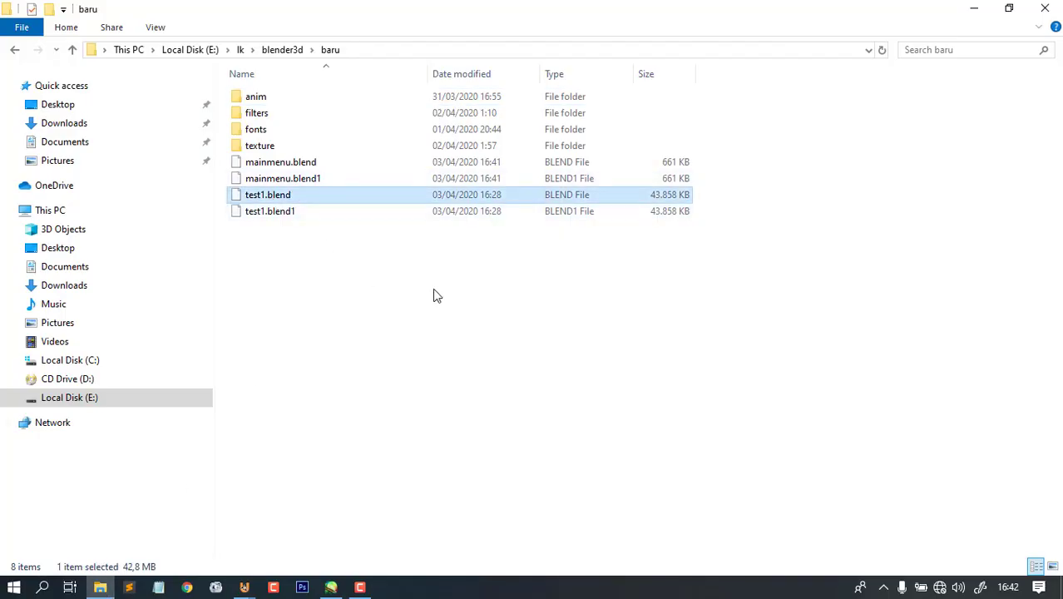
key(alt+Tab)
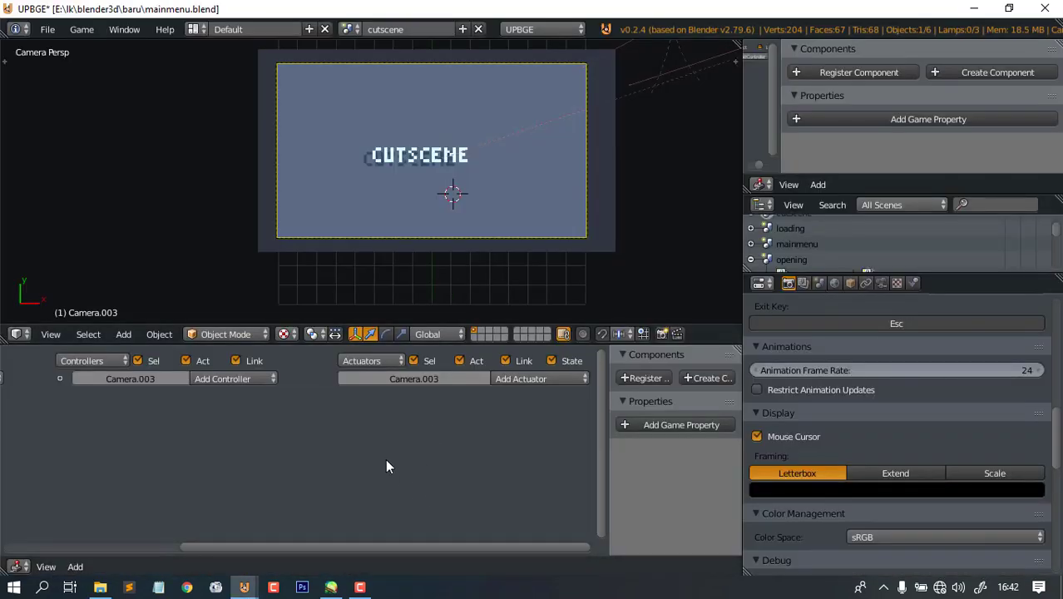
- Add a Game actuator to the cutscene camera with its action set to Start Game From File
click(516, 380)
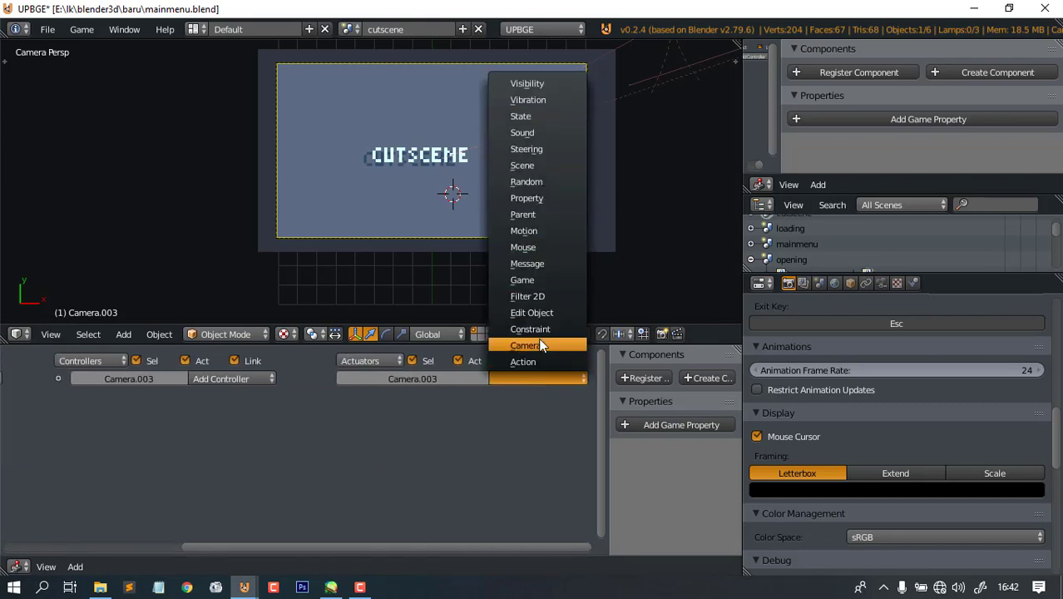
click(530, 281)
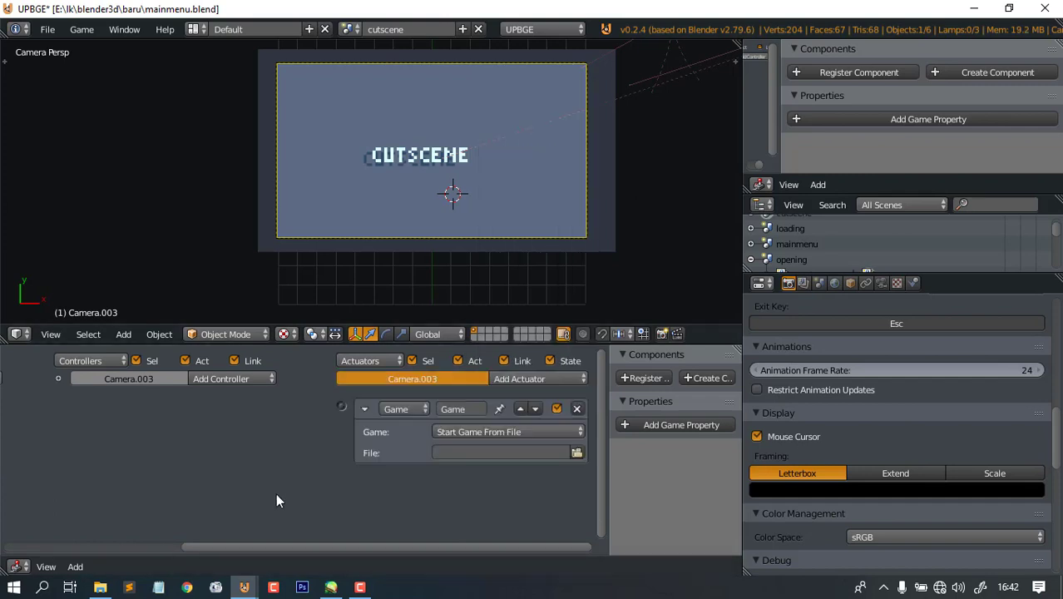
click(506, 433)
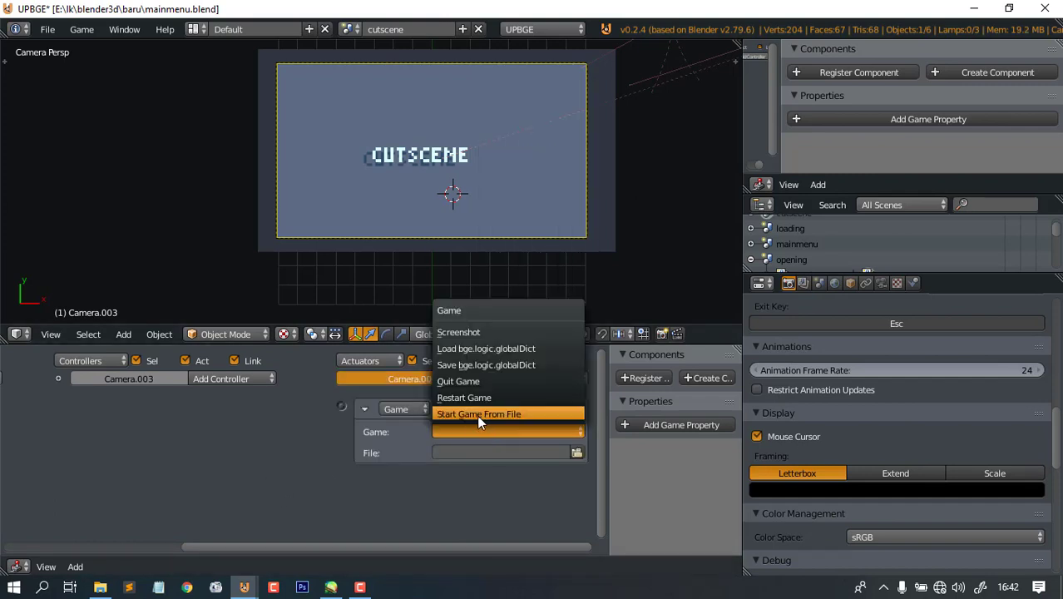
click(491, 414)
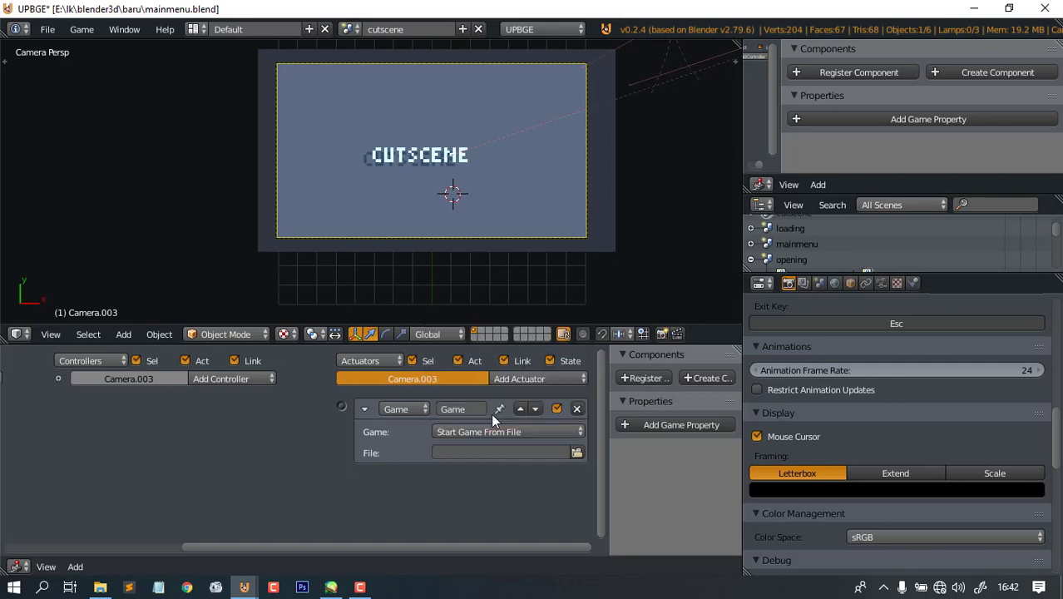
- Link the cutscene camera's Delay sensor to the Game actuator through an And controller and save mainmenu.blend
ctrl+scroll(399, 462, left, 6)
drag(151, 406, 488, 406)
ctrl+scroll(221, 471, left, 3)
key(ctrl+s)
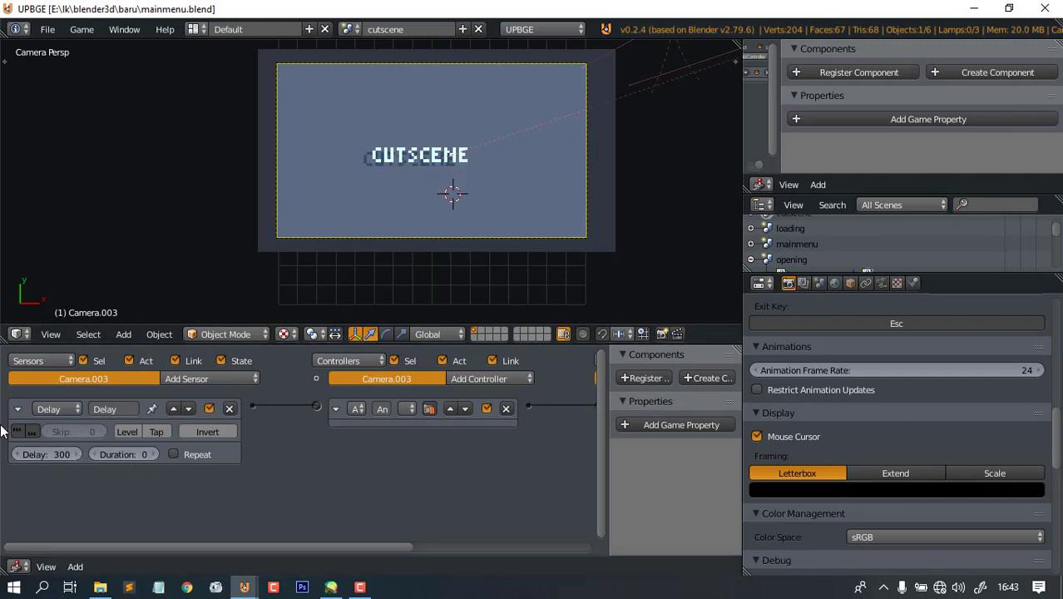
key(ctrl+s)
click(364, 199)
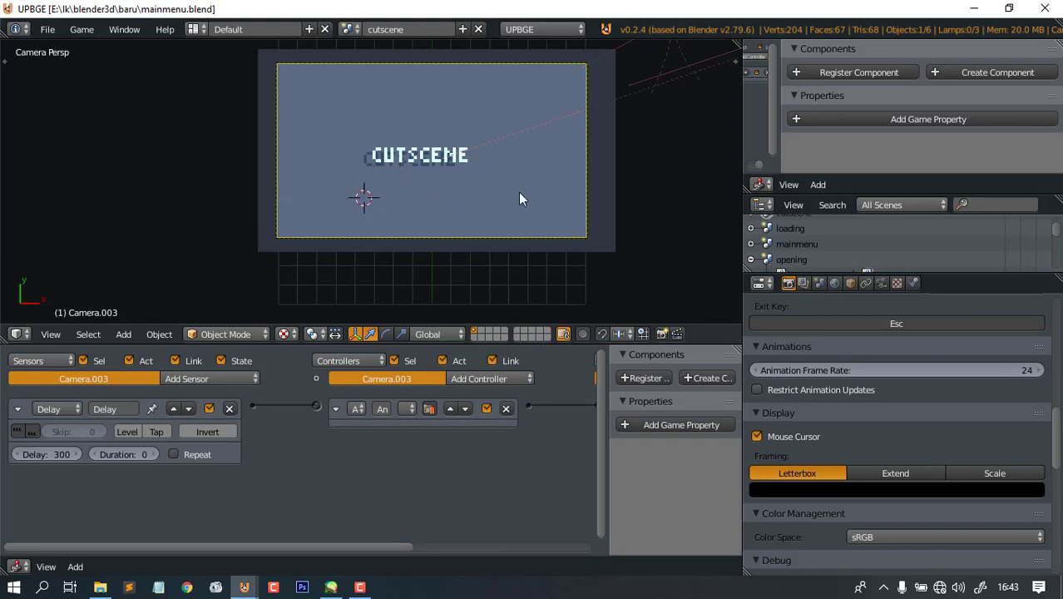
- Reselect the cutscene camera and review its Game actuator settings
shift+middle_drag(545, 176, 514, 220)
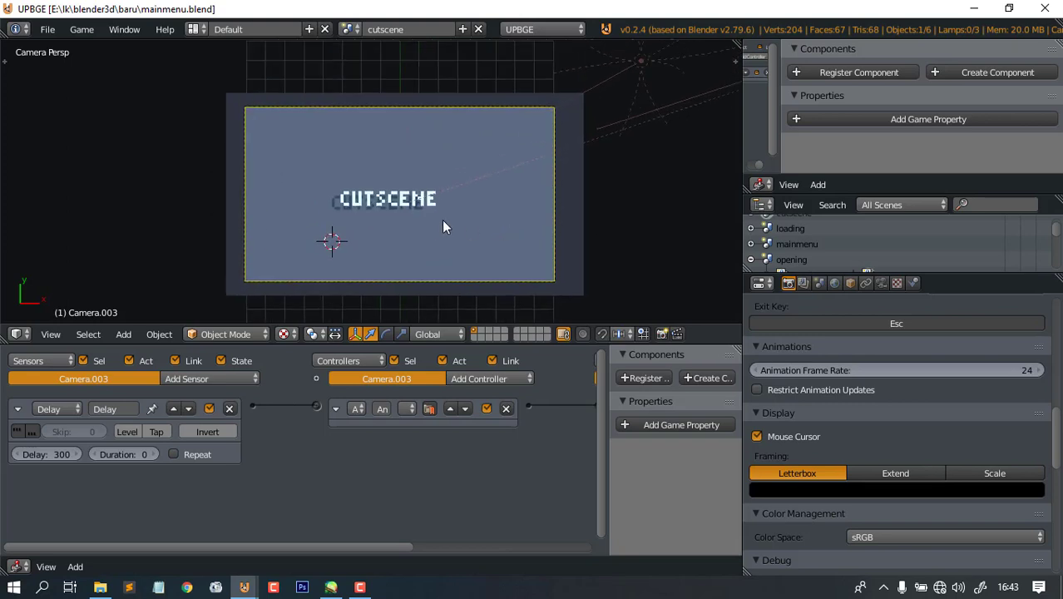
right_click(418, 200)
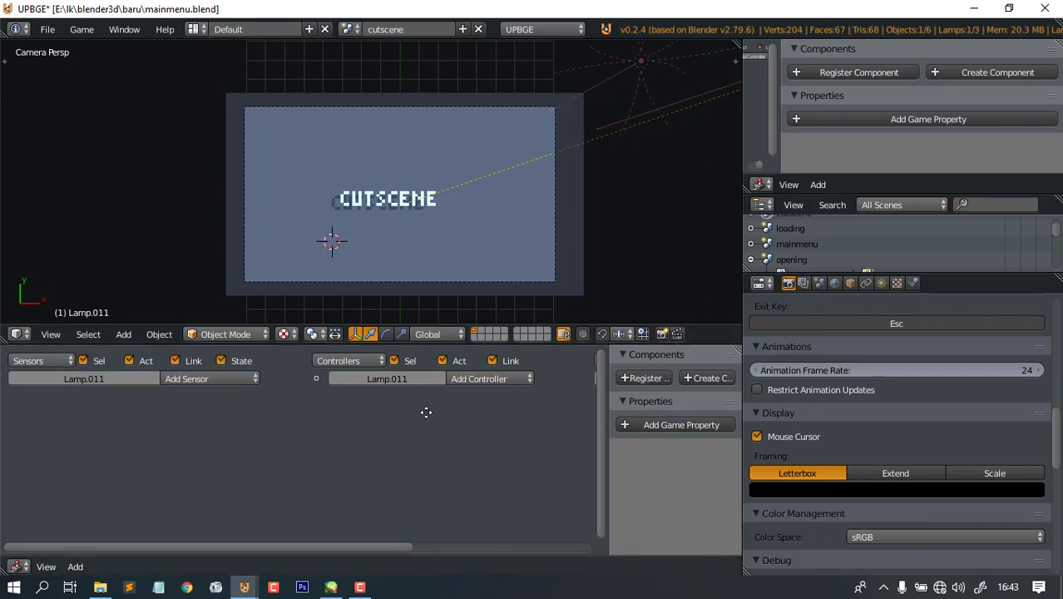
right_click(450, 280)
ctrl+scroll(495, 416, right, 5)
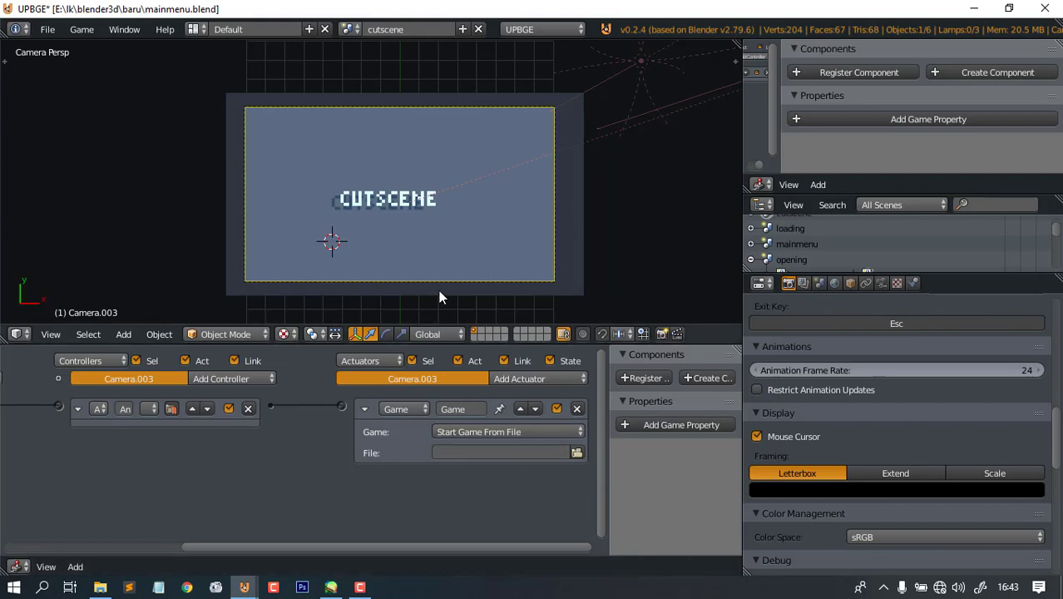
- Switch to File Explorer and refresh the baru folder's contents
key(alt+Tab)
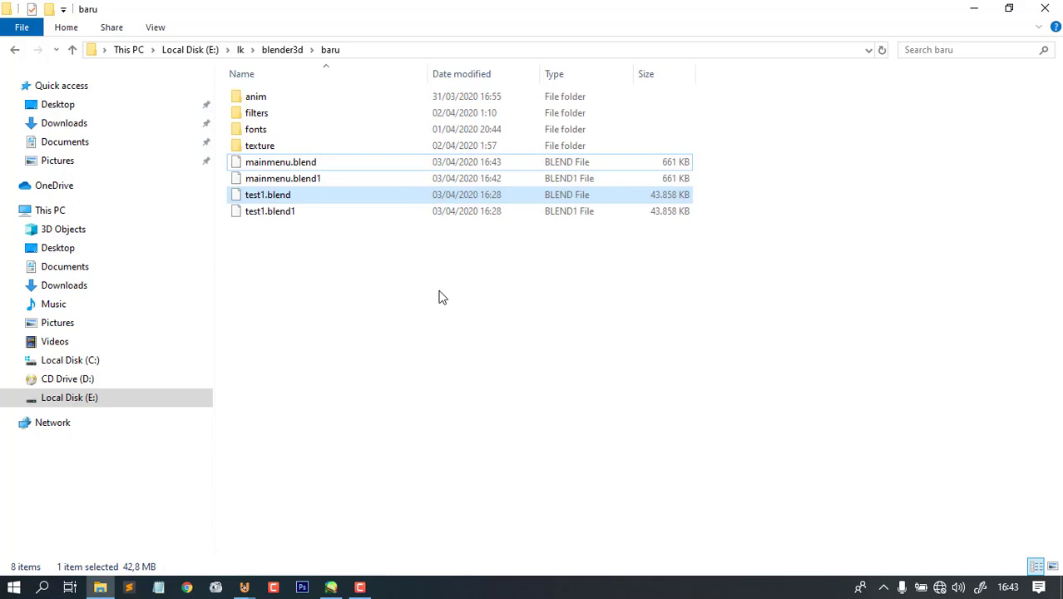
right_click(256, 288)
click(356, 354)
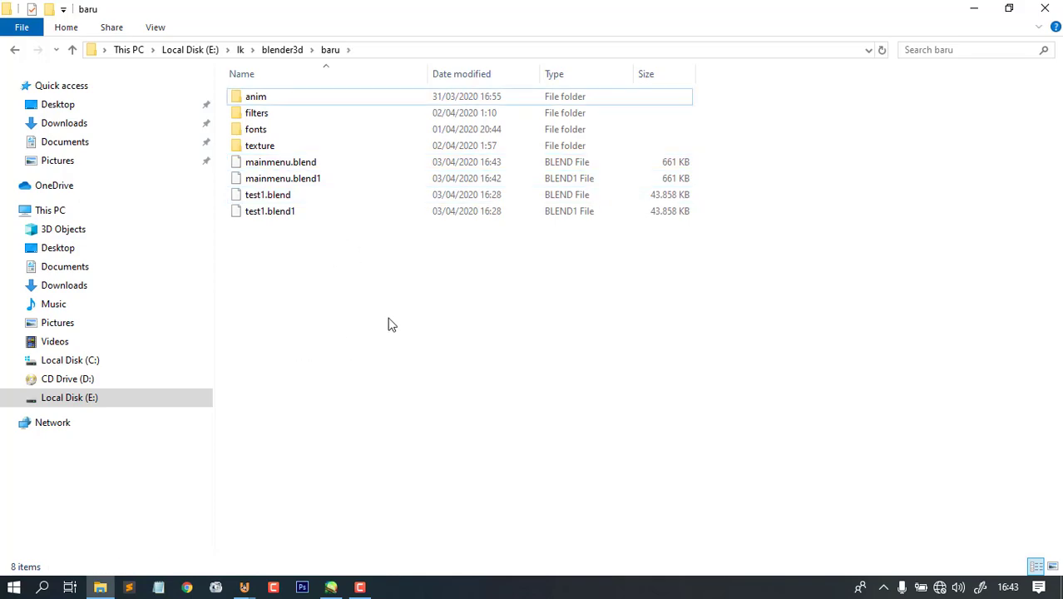
- Switch back to UPBGE and save over the existing mainmenu.blend
key(alt+Tab)
key(ctrl+s)
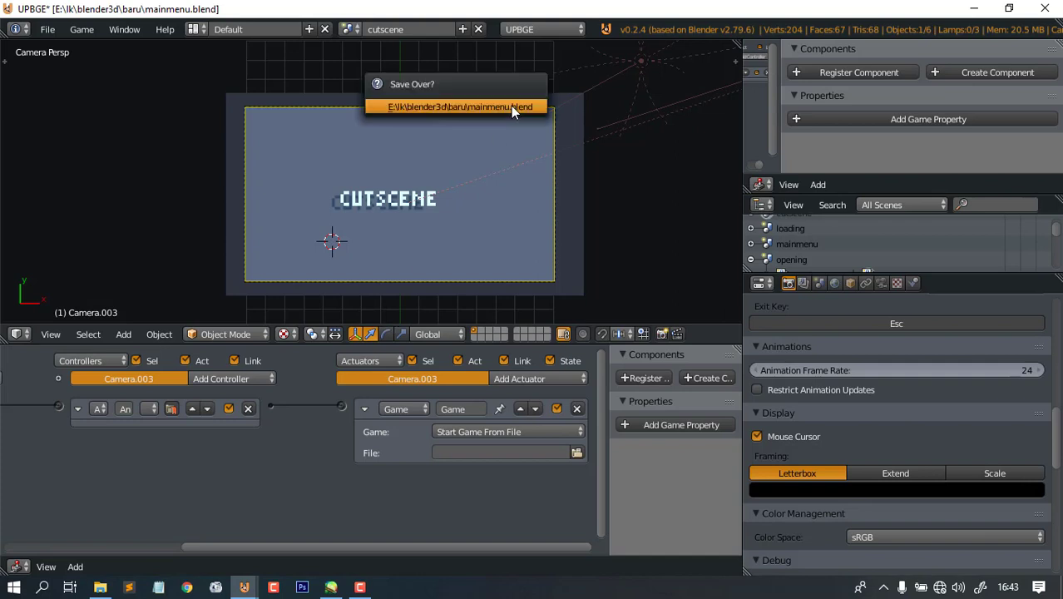
click(511, 106)
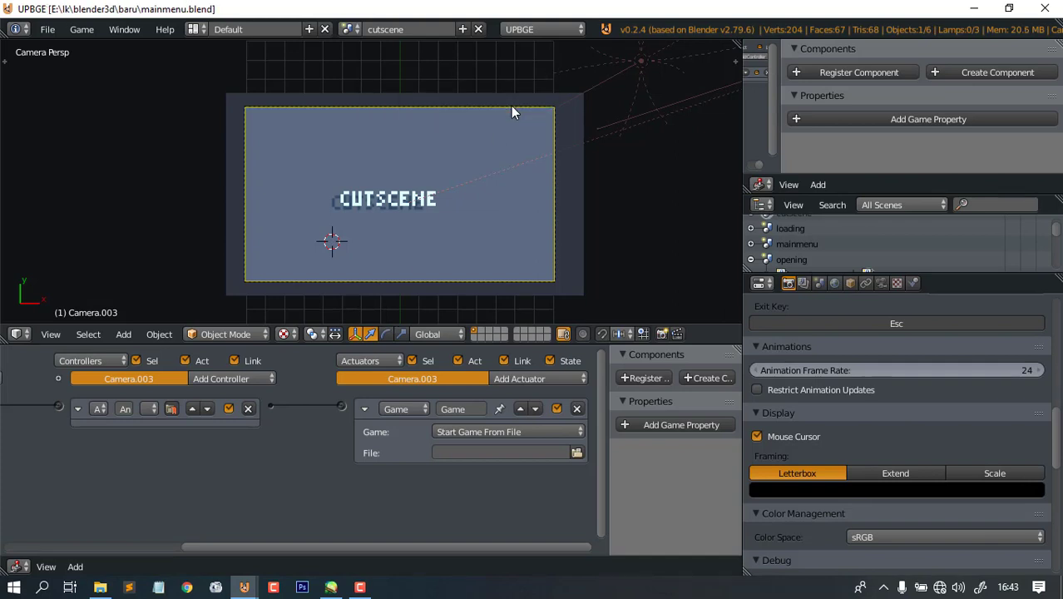
scroll(449, 237, up, 3)
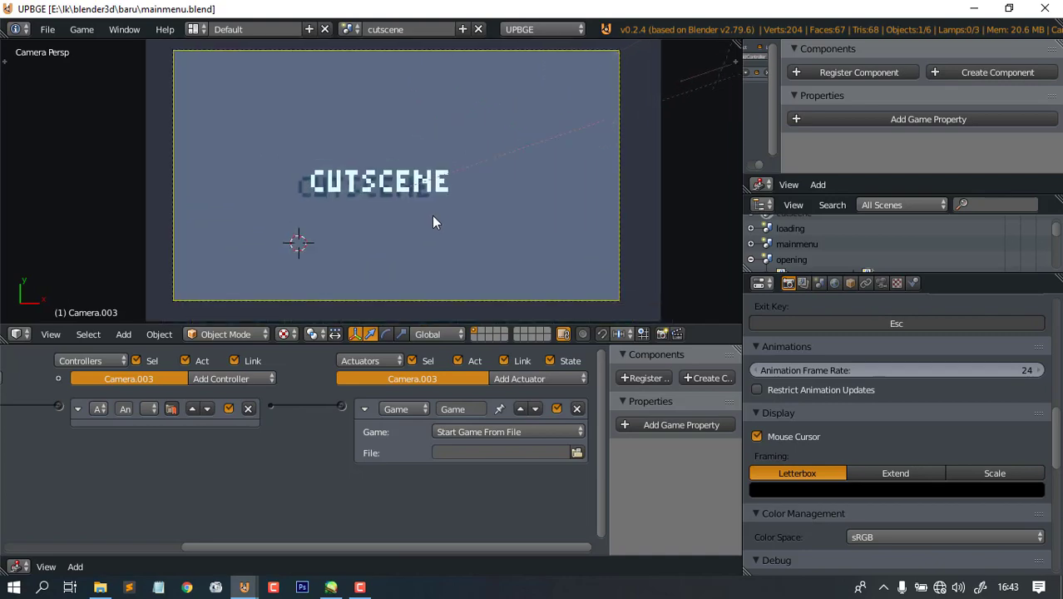
- Return to File Explorer, refresh the baru folder and examine the entries for mainmenu.blend and test1.blend
key(alt+Tab)
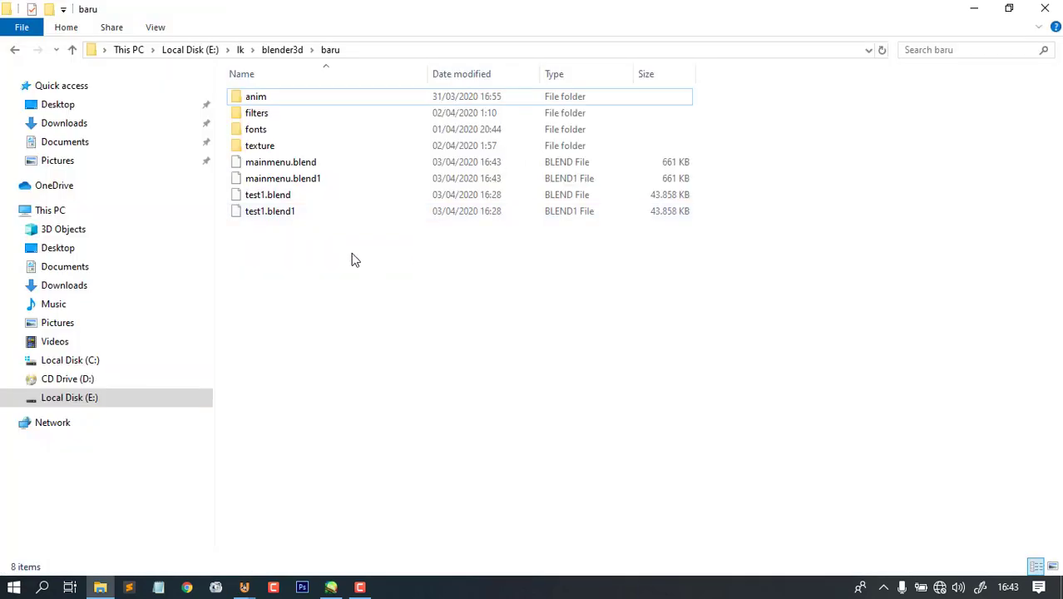
right_click(375, 255)
click(287, 320)
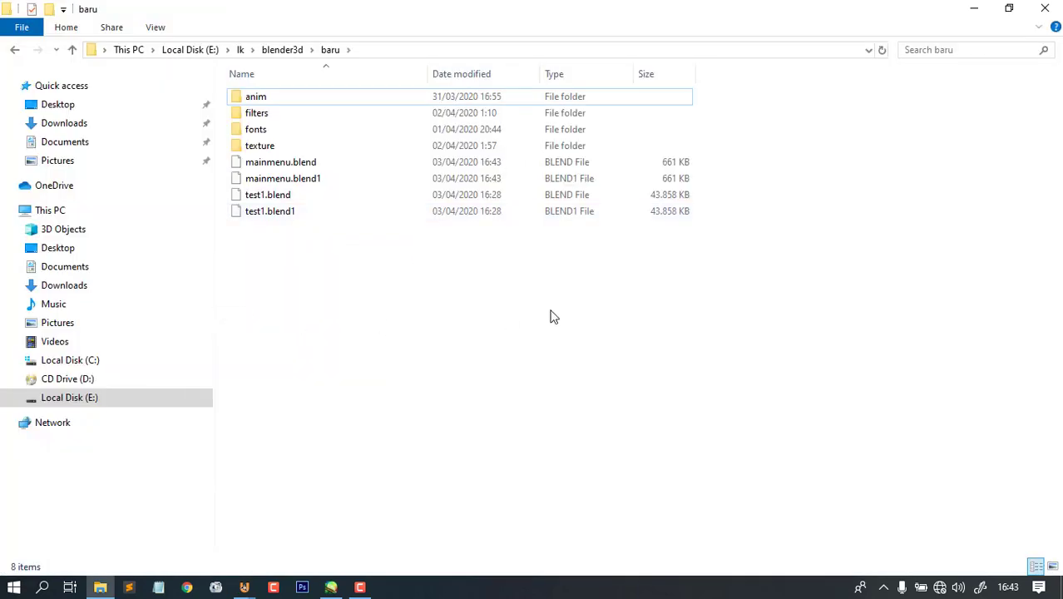
click(277, 200)
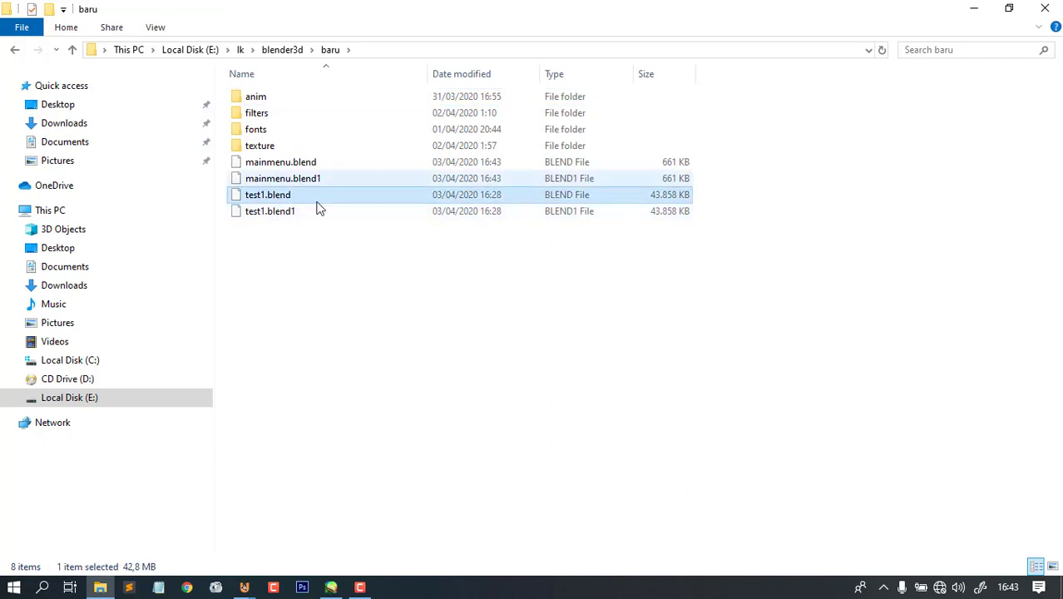
click(545, 317)
right_click(359, 311)
click(435, 374)
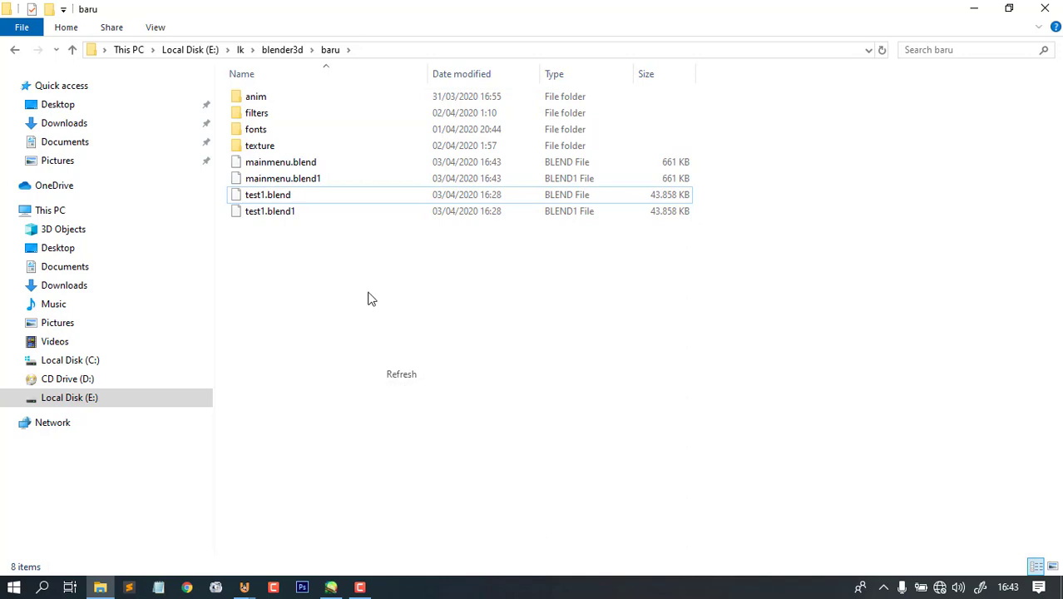
click(291, 166)
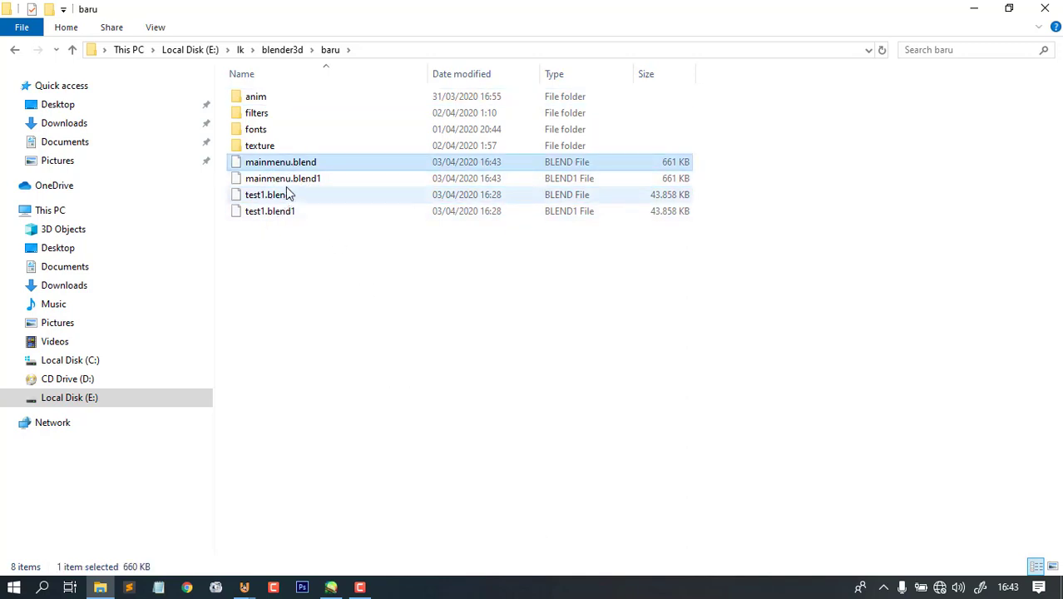
click(499, 327)
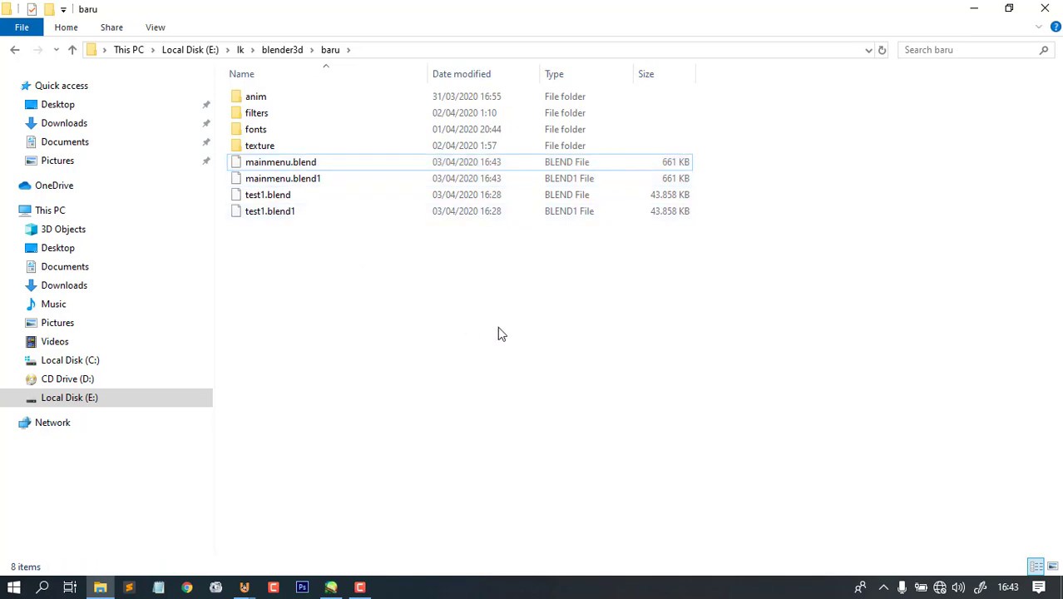
click(304, 165)
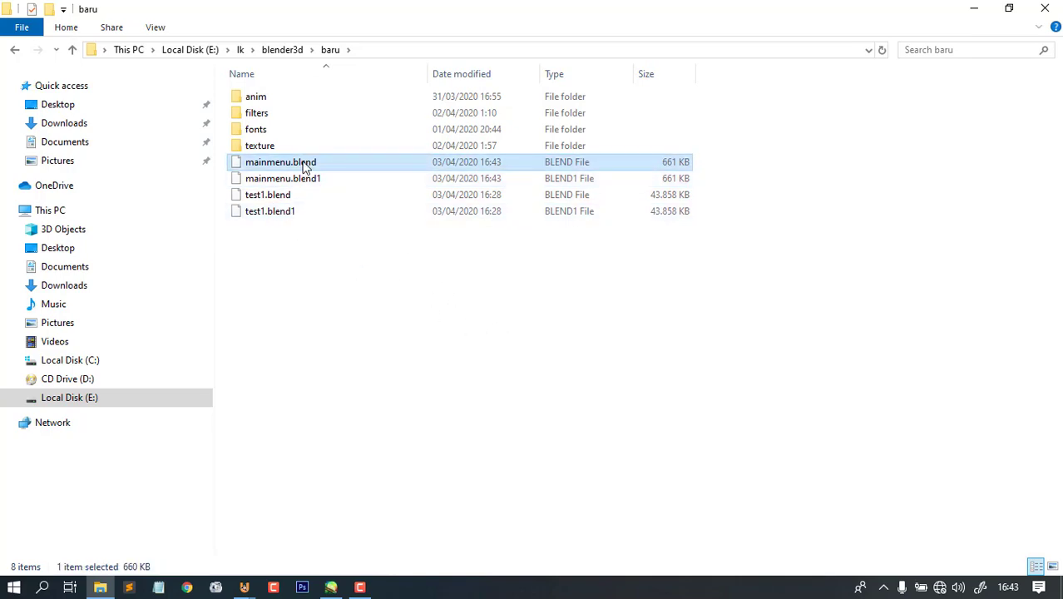
key(alt+Tab)
scroll(394, 206, down, 3)
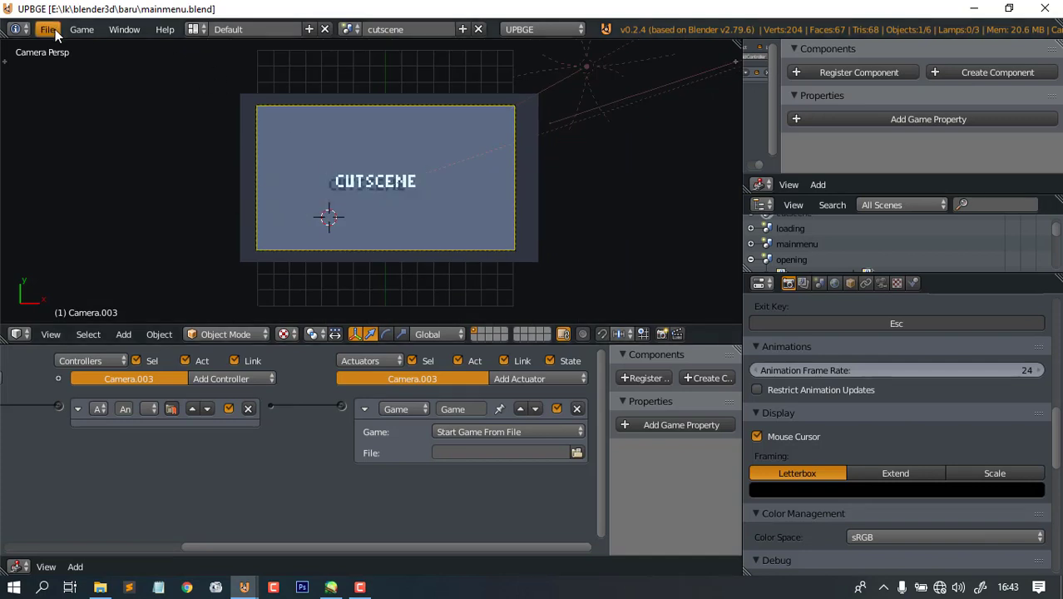
click(409, 223)
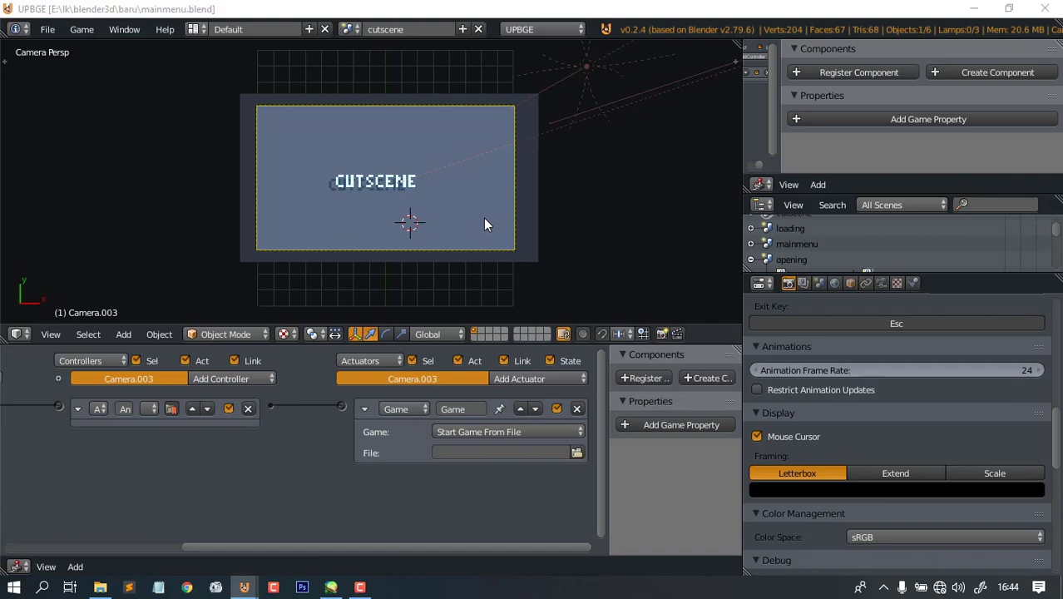
key(alt+Tab)
key(alt+Tab)
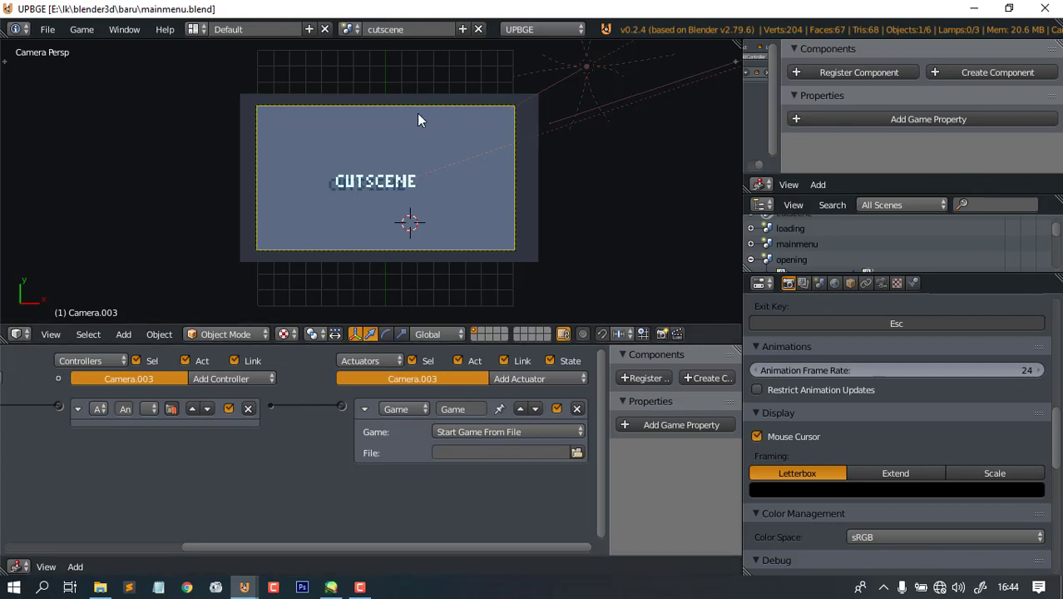
- Switch to File Explorer, refresh the baru folder and examine the entries for test1.blend and test1.blend1
key(alt+Tab)
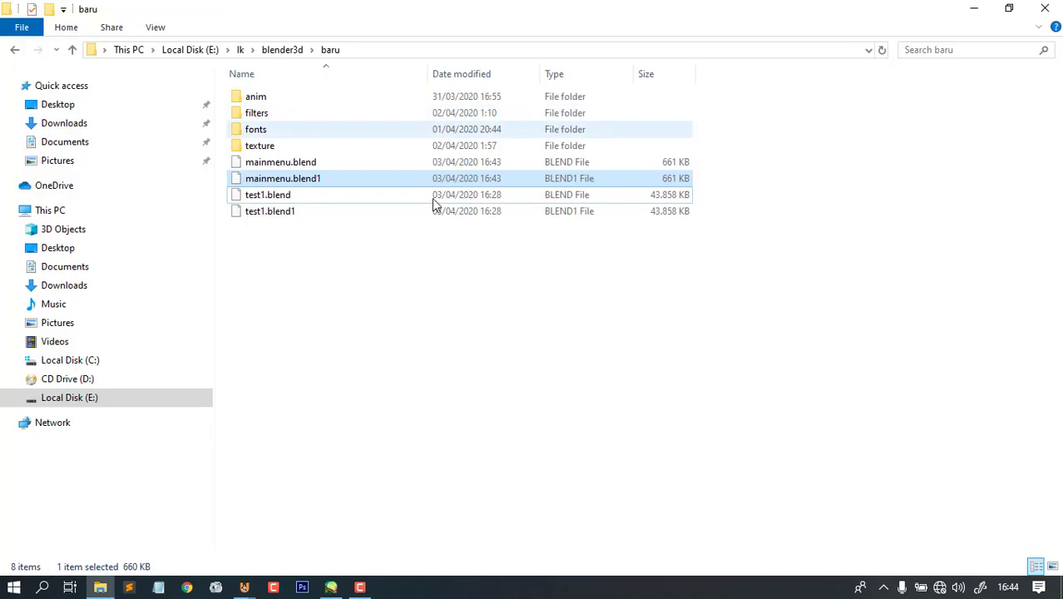
click(268, 197)
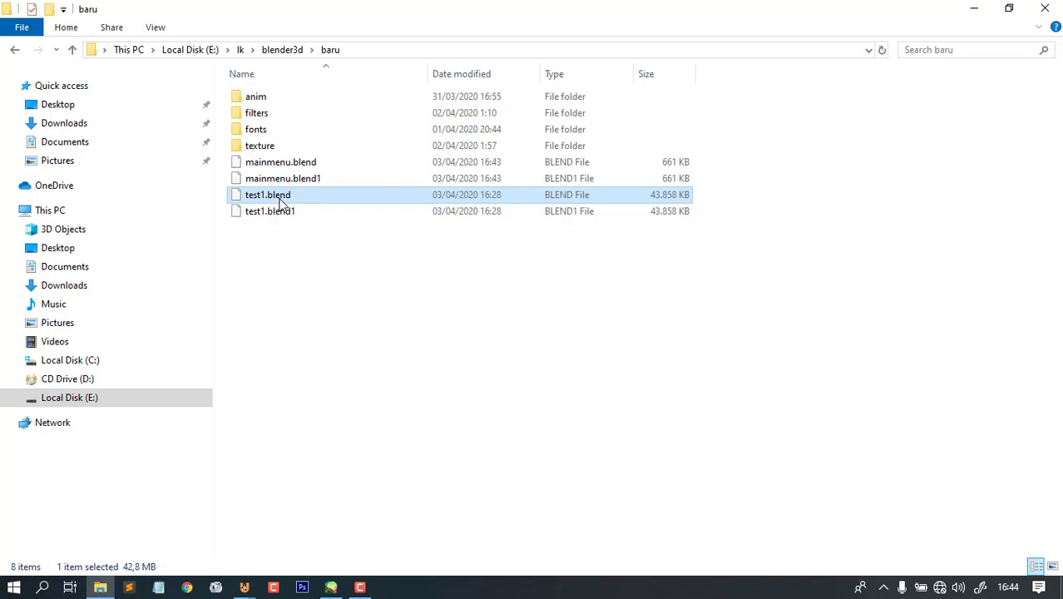
right_click(336, 251)
click(271, 313)
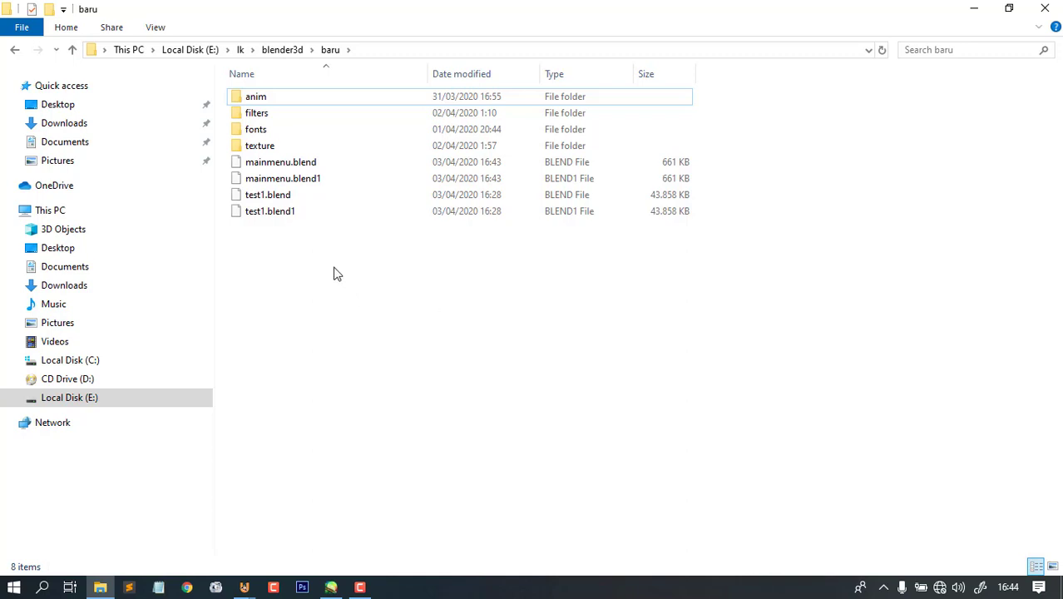
ctrl+scroll(335, 268, up, 1)
ctrl+scroll(399, 230, down, 1)
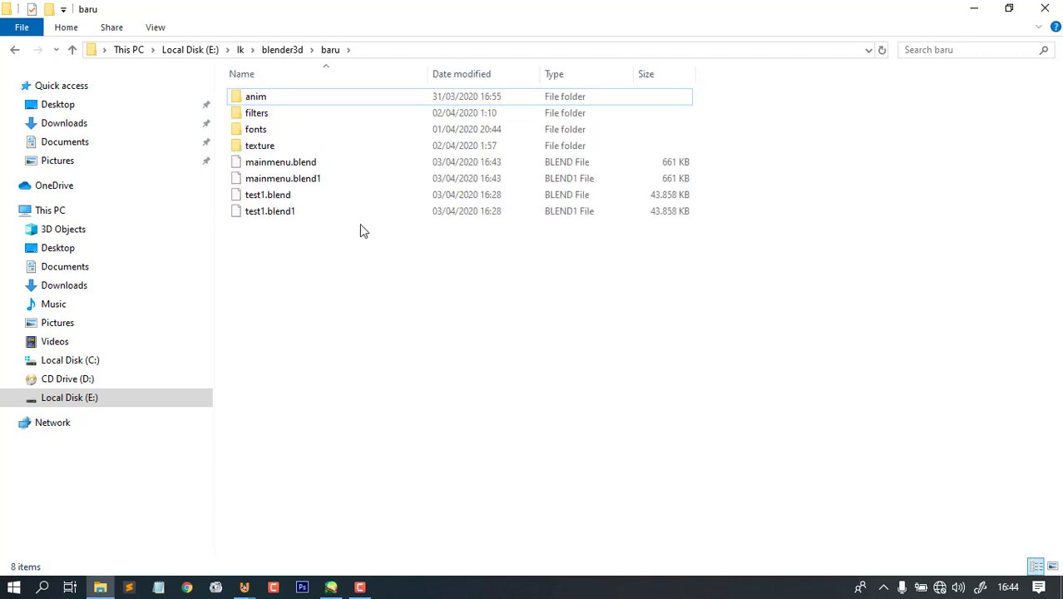
click(278, 201)
click(487, 299)
click(287, 202)
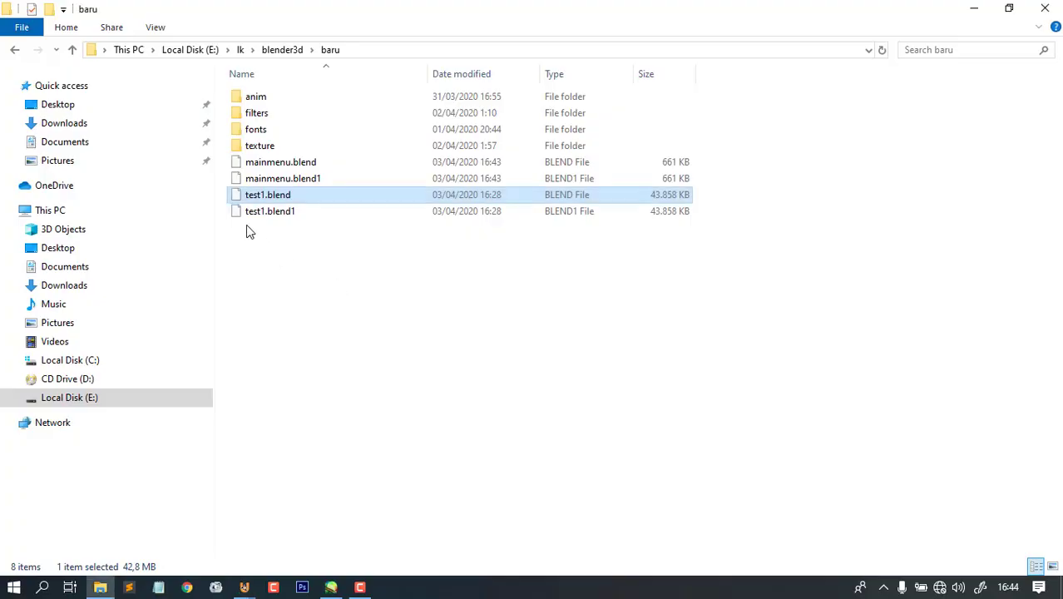
click(268, 212)
click(269, 198)
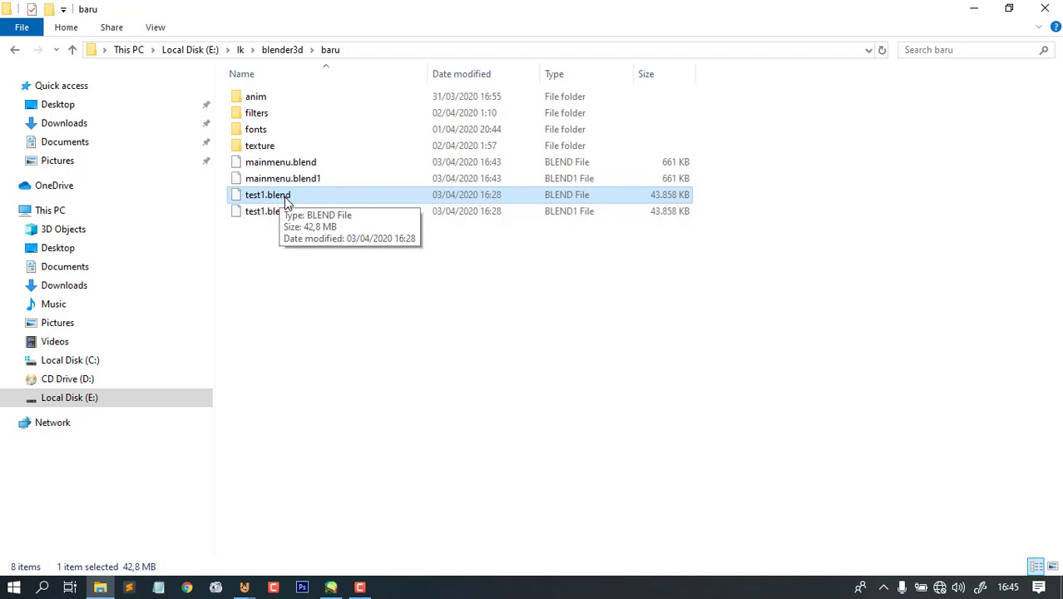
- Duplicate test1.blend within the baru folder
click(344, 297)
click(260, 199)
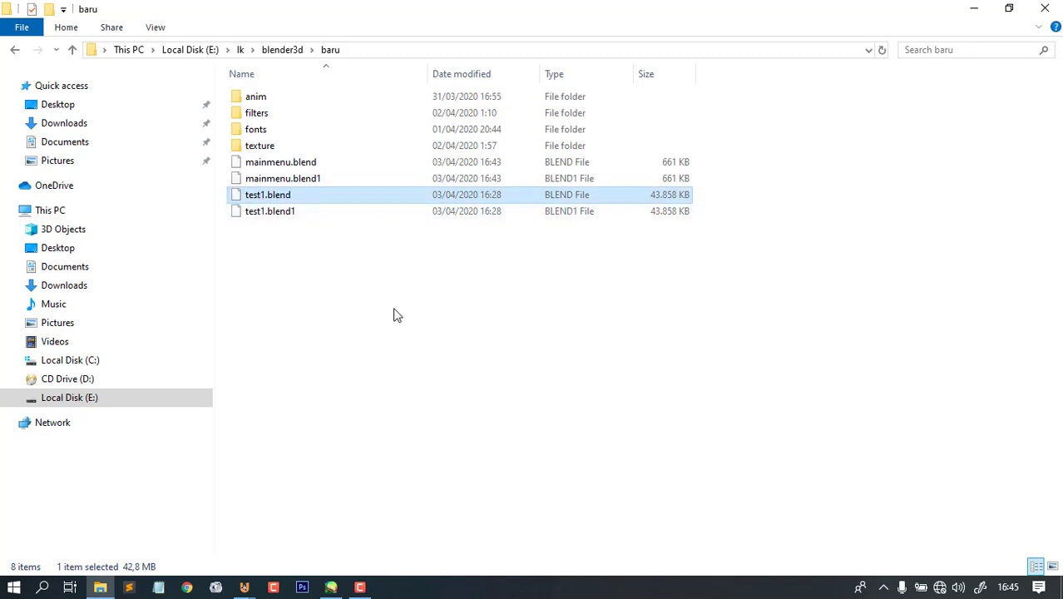
key(ctrl+v)
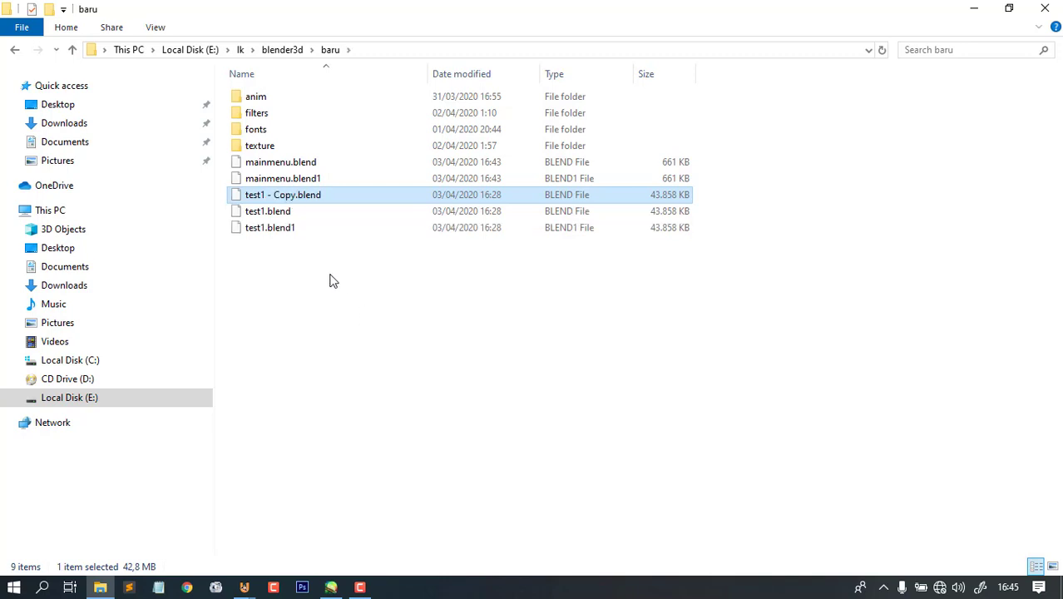
- Replace the base name of the duplicated test1 file with level1, keeping the .blend extension
click(283, 197)
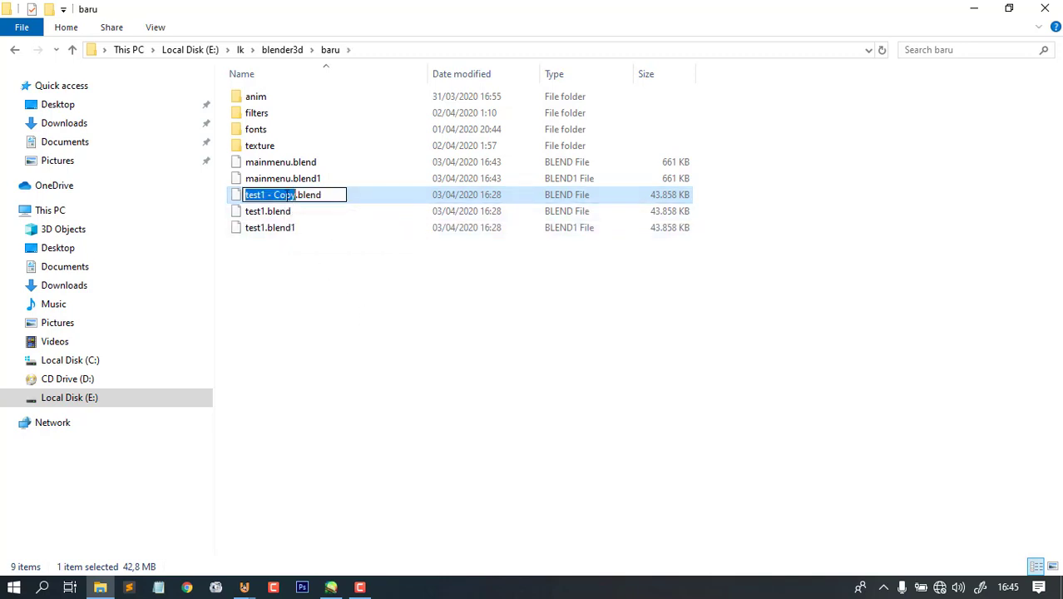
click(331, 196)
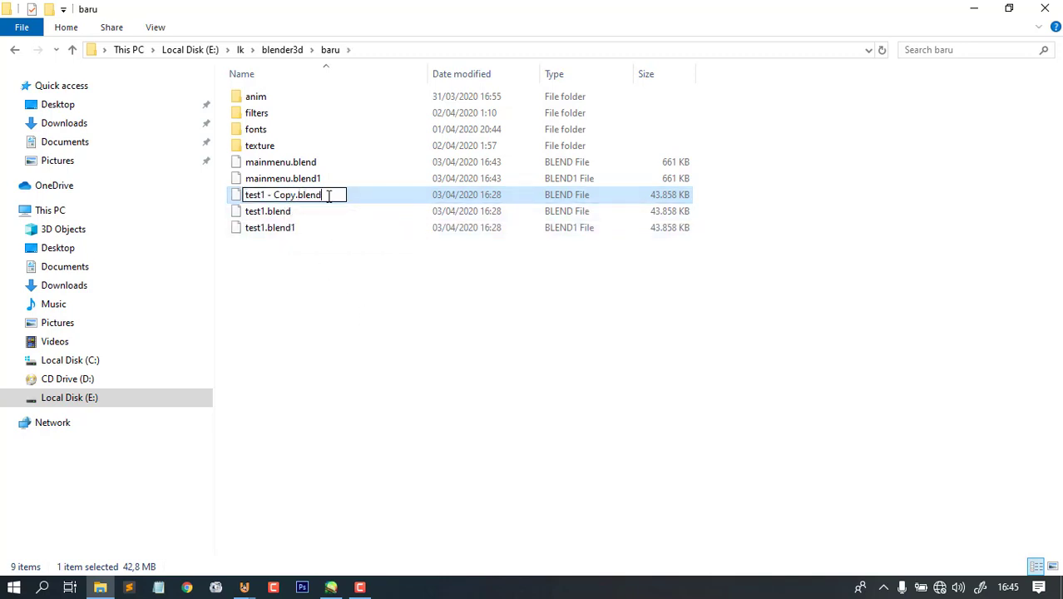
drag(331, 196, 298, 197)
click(280, 196)
key(BackSpace)
key(BackSpace)
key(BackSpace)
key(BackSpace)
key(BackSpace)
key(BackSpace)
key(BackSpace)
key(BackSpace)
key(BackSpace)
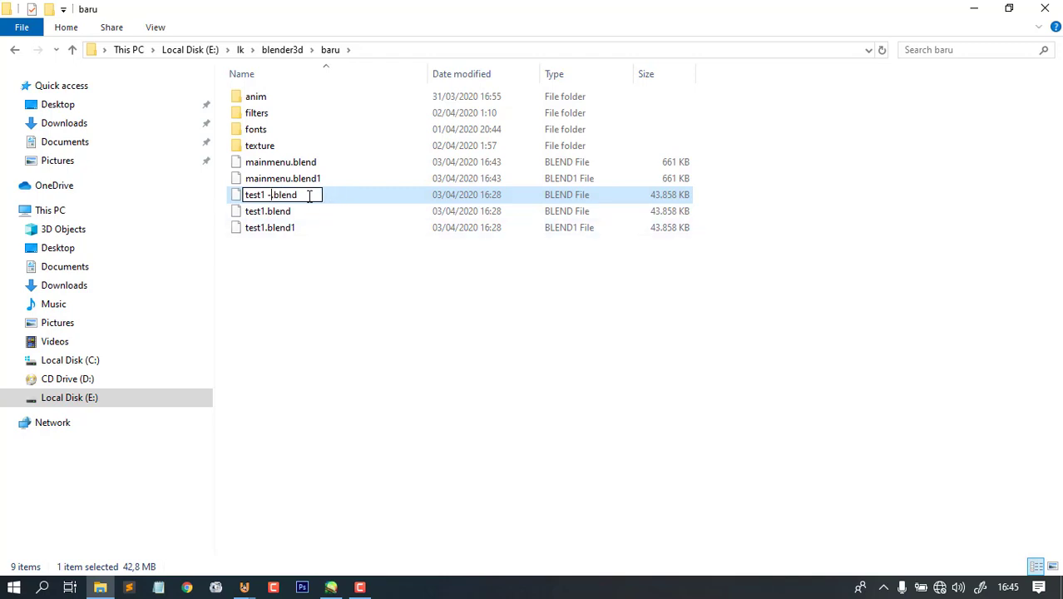
key(BackSpace)
key(BackSpace)
key(BackSpace)
text(level)
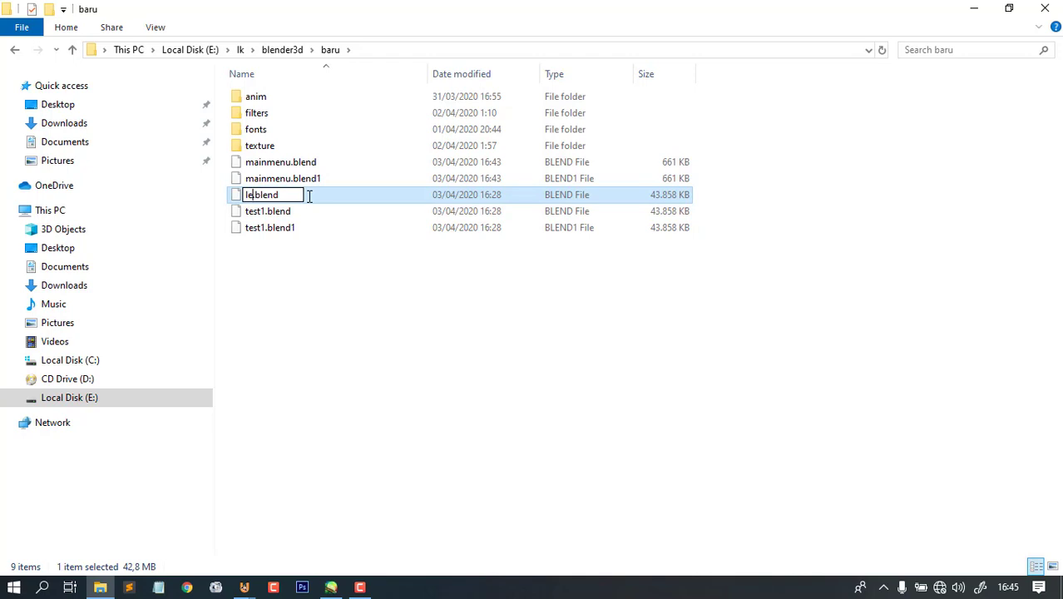
text(1)
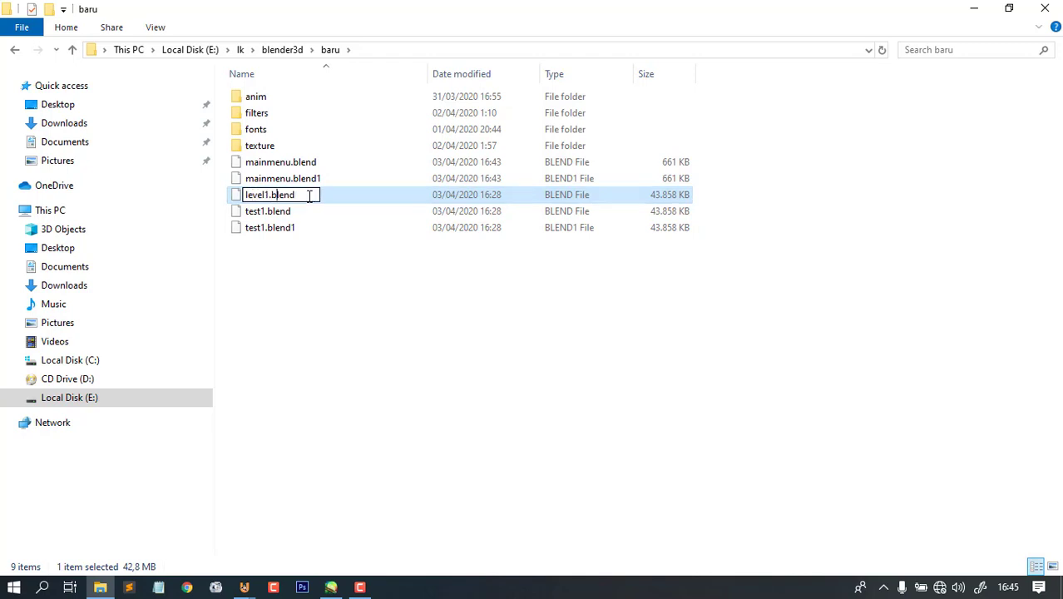
- Change the level1 copy's extension to .dat and accept the new file name
key(BackSpace)
key(BackSpace)
key(BackSpace)
key(BackSpace)
key(BackSpace)
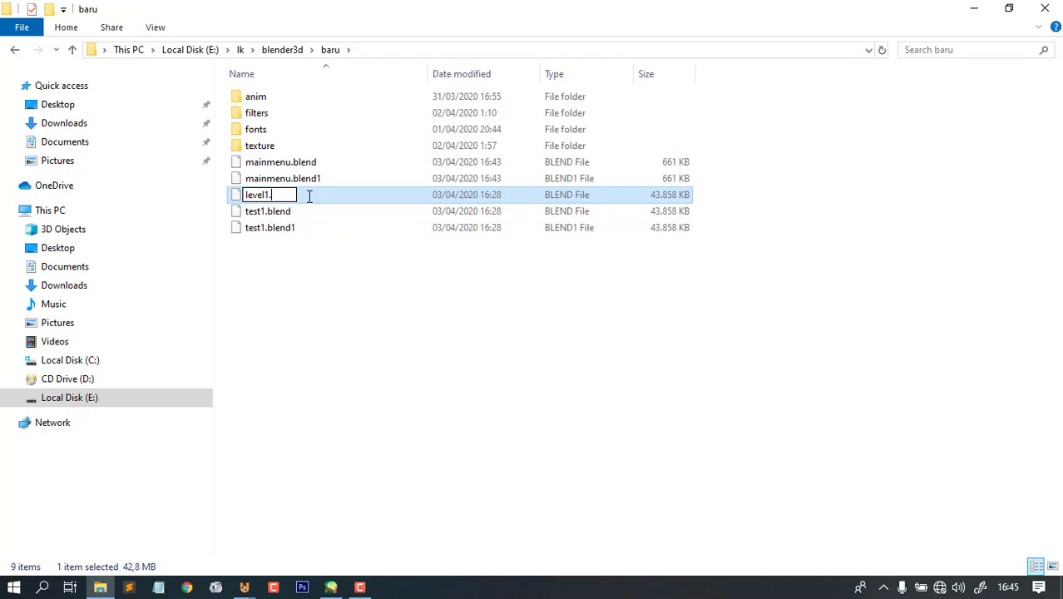
text(dat)
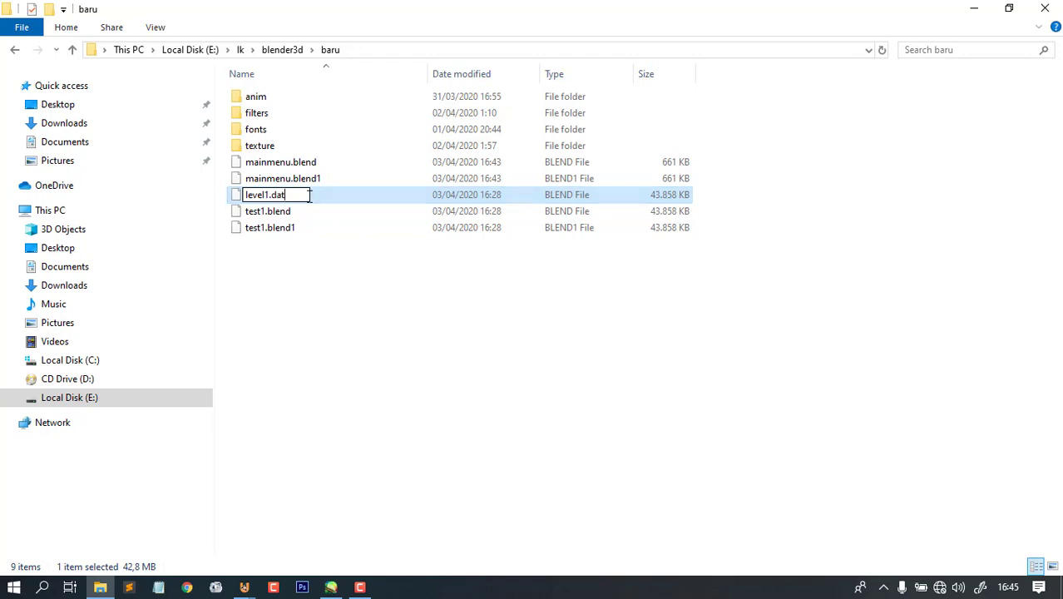
key(Return)
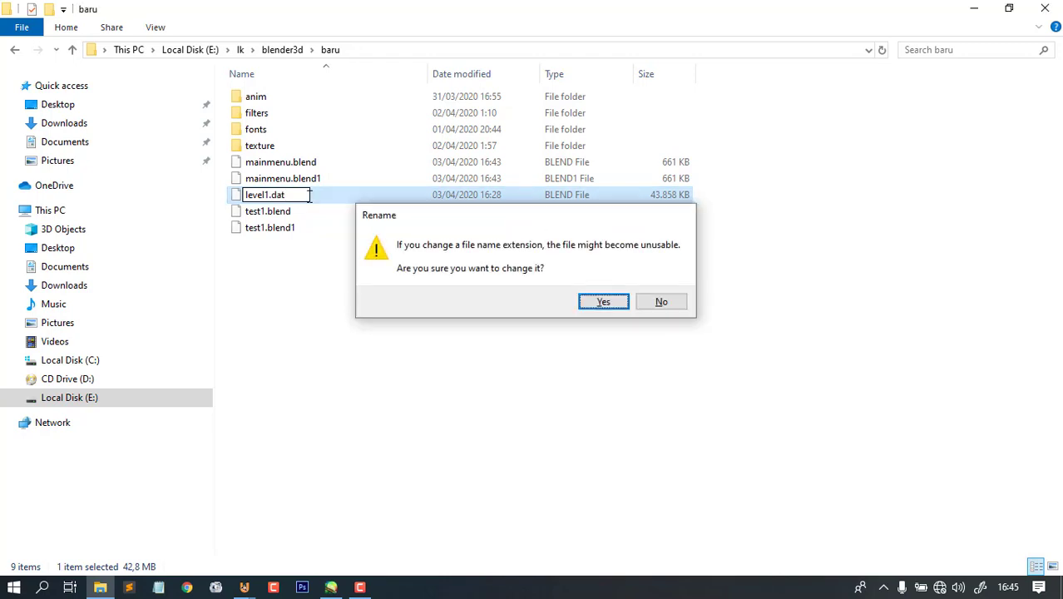
key(Return)
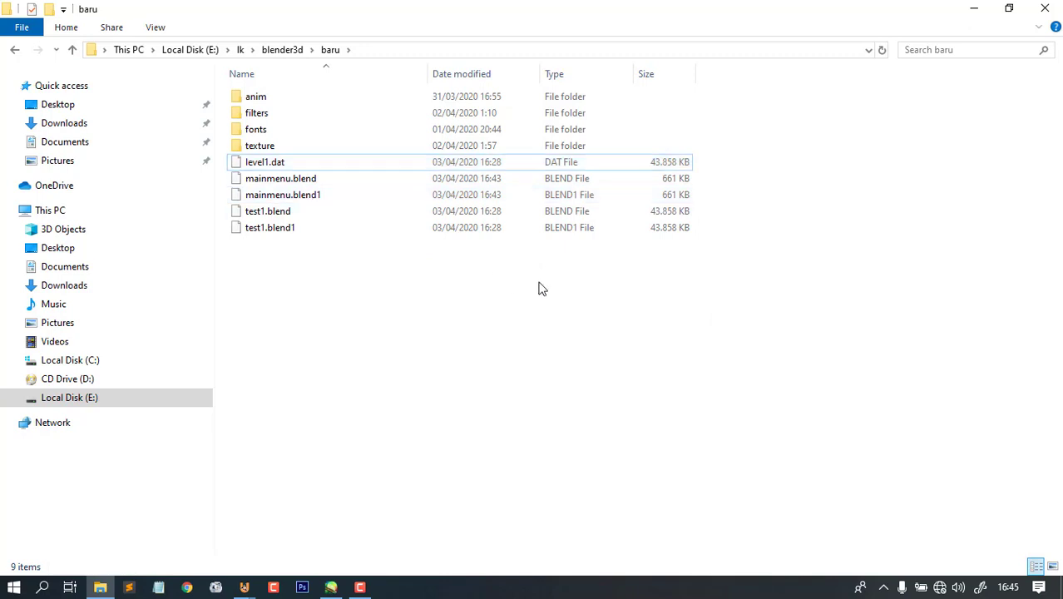
- Refresh the folder, try to open level1.dat and dismiss the app chooser
right_click(541, 287)
click(434, 347)
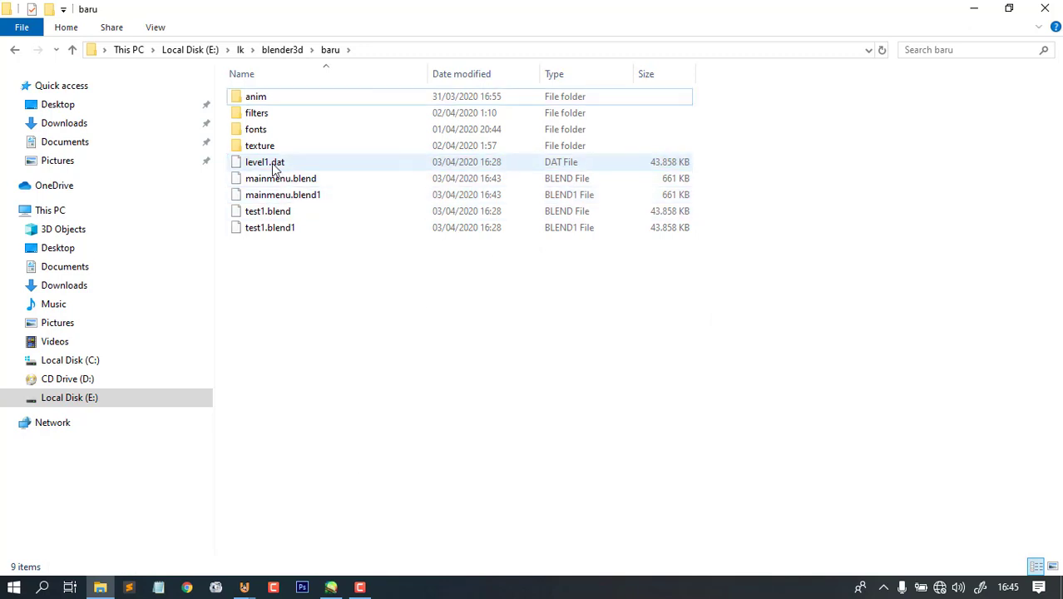
double_click(274, 165)
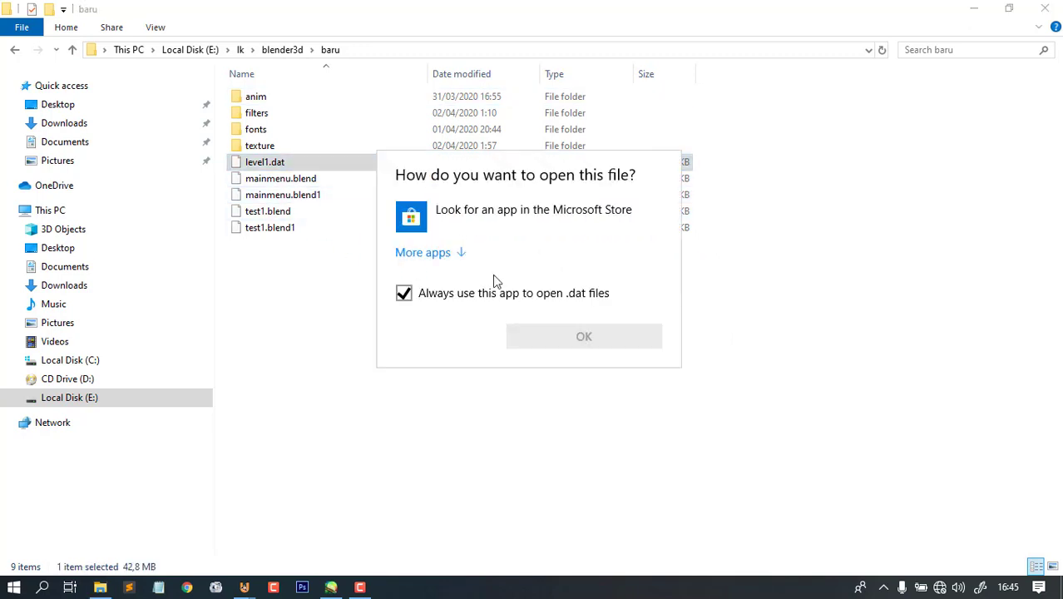
click(786, 364)
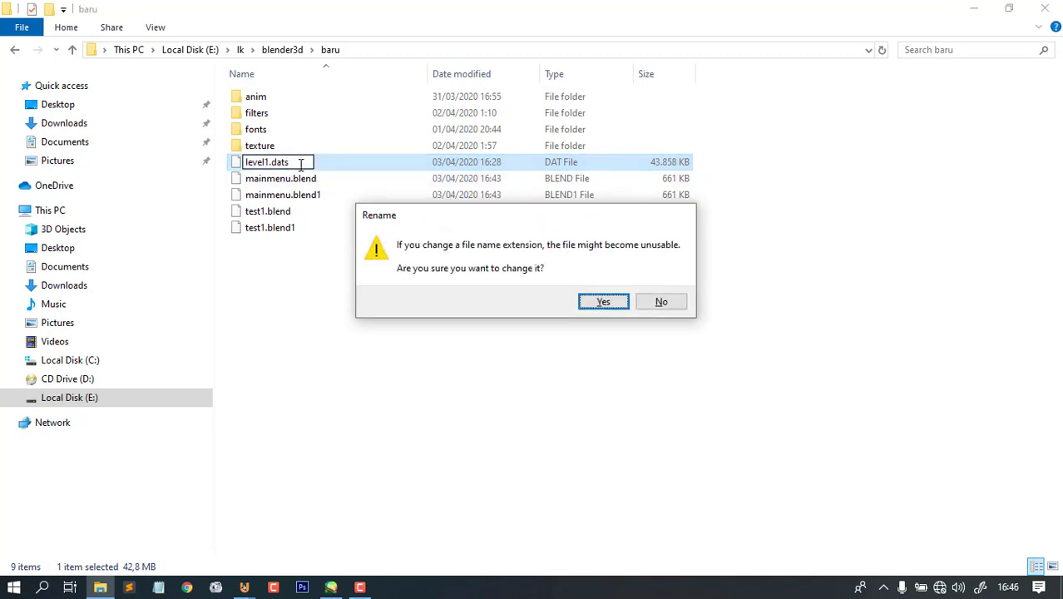
- Confirm renaming level1.dat as level1.dats, refresh the folder and select the renamed file
key(Return)
right_click(474, 278)
click(332, 338)
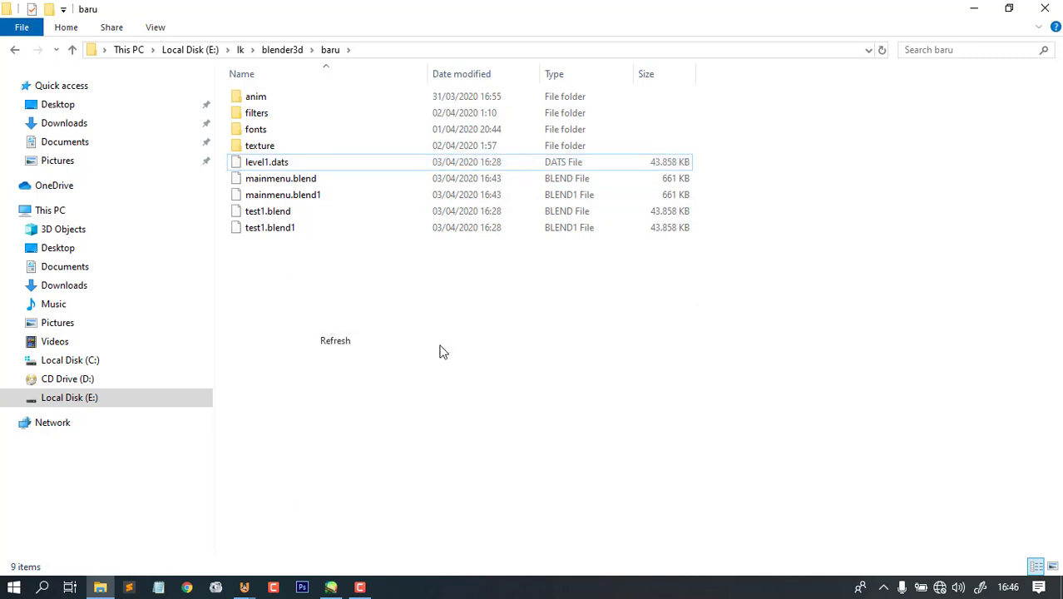
click(277, 165)
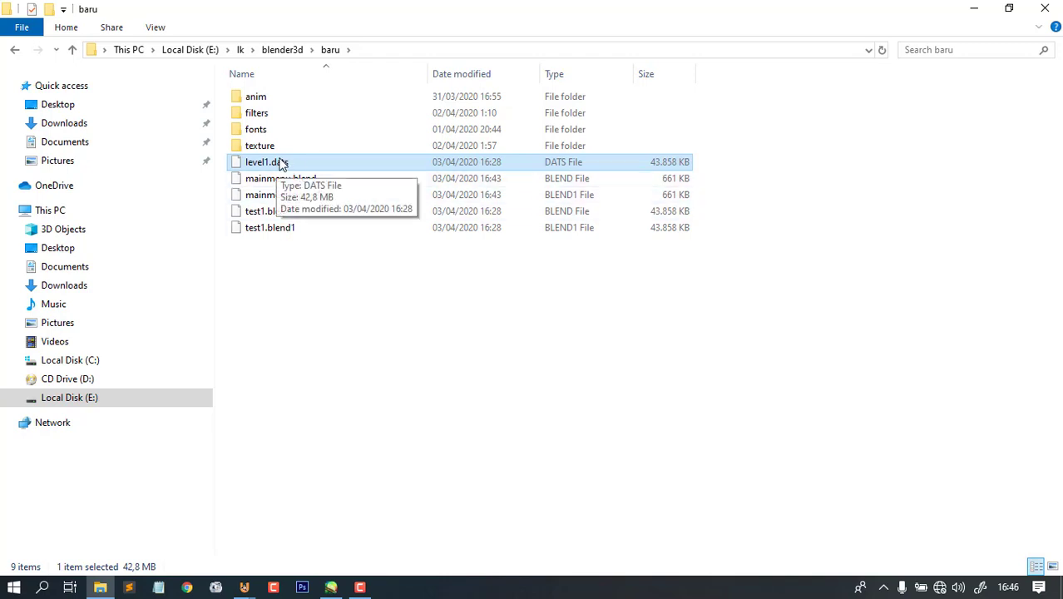
- Change the extension of level1.dats to .blend and accept the new file name
click(299, 241)
click(277, 164)
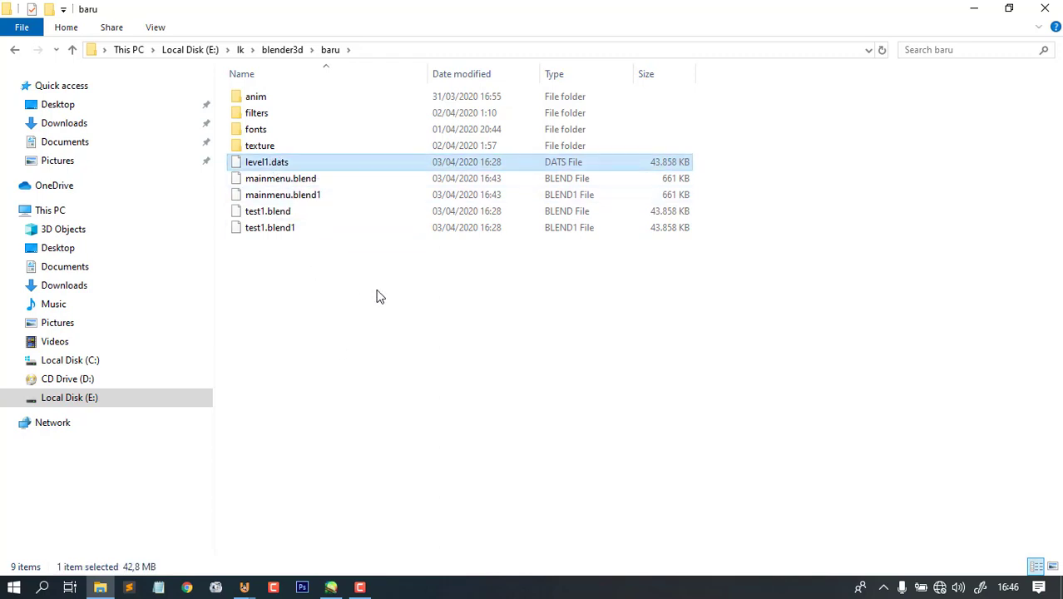
click(257, 166)
click(297, 161)
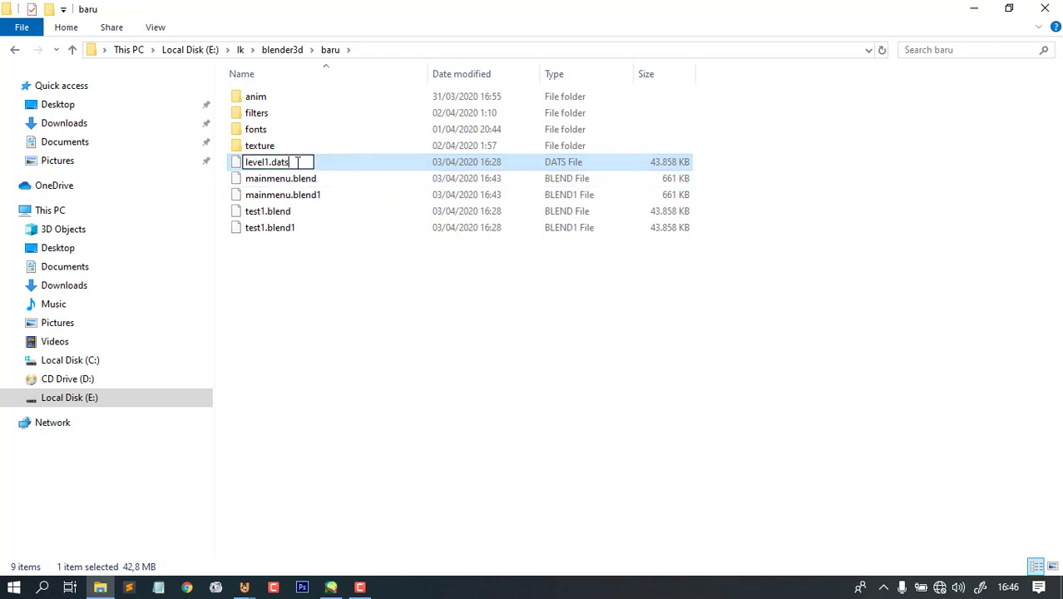
key(BackSpace)
key(BackSpace)
key(BackSpace)
key(BackSpace)
text(blend)
key(Return)
key(Return)
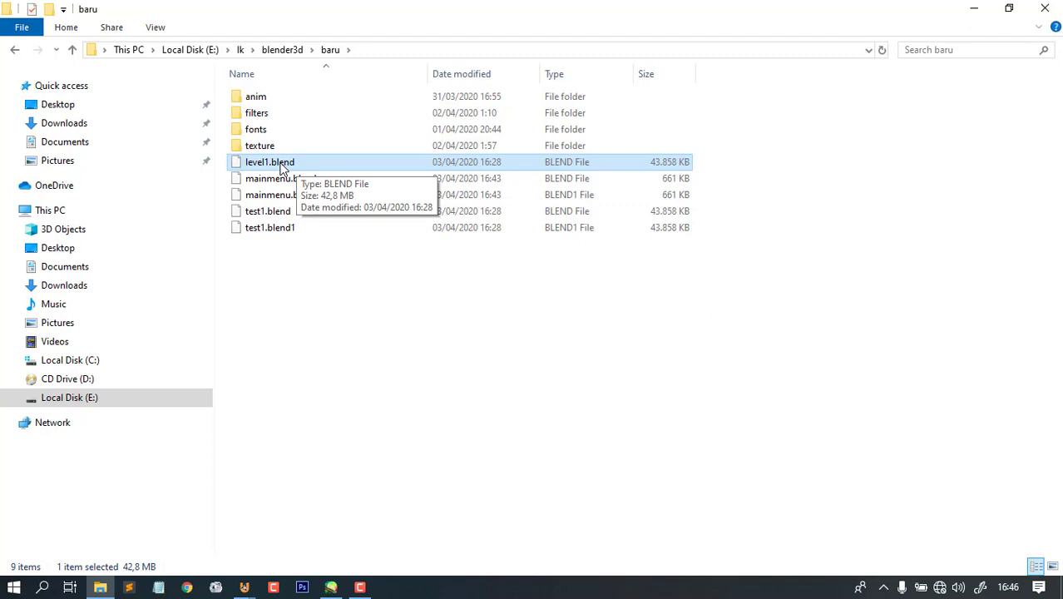
- Rename level1.blend as level1.dat, accept the extension change and refresh the folder
click(281, 165)
click(314, 163)
key(BackSpace)
key(BackSpace)
key(BackSpace)
key(BackSpace)
key(BackSpace)
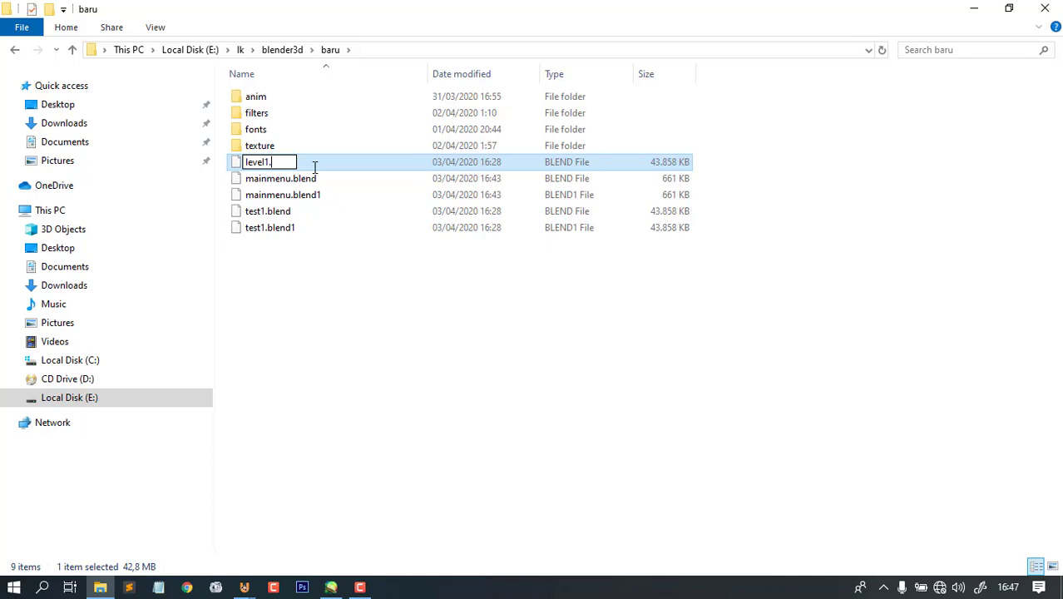
text(dat)
key(BackSpace)
key(BackSpace)
key(BackSpace)
text(dat)
key(Return)
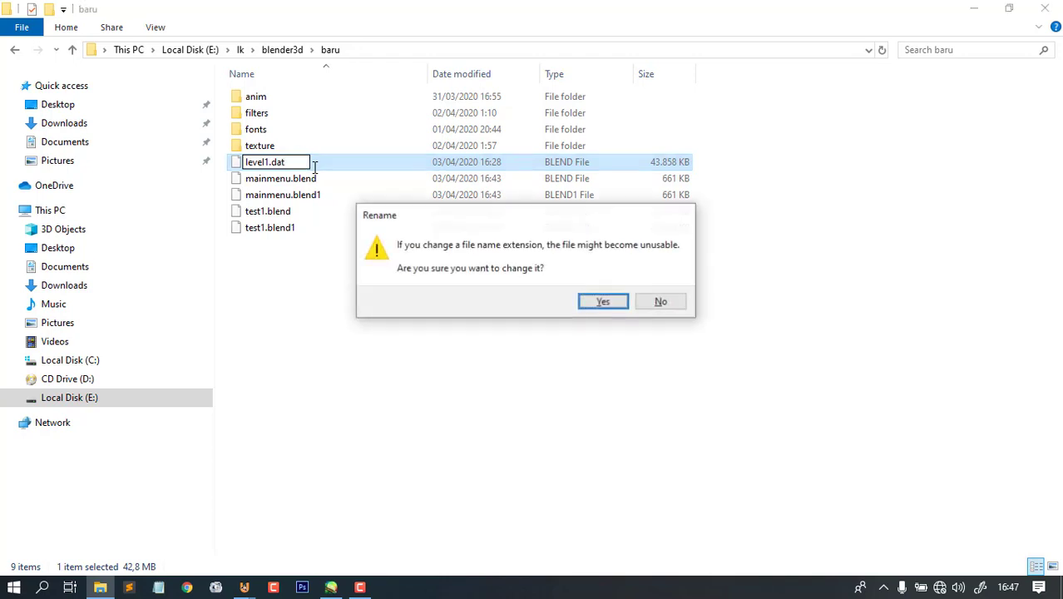
key(Return)
right_click(356, 278)
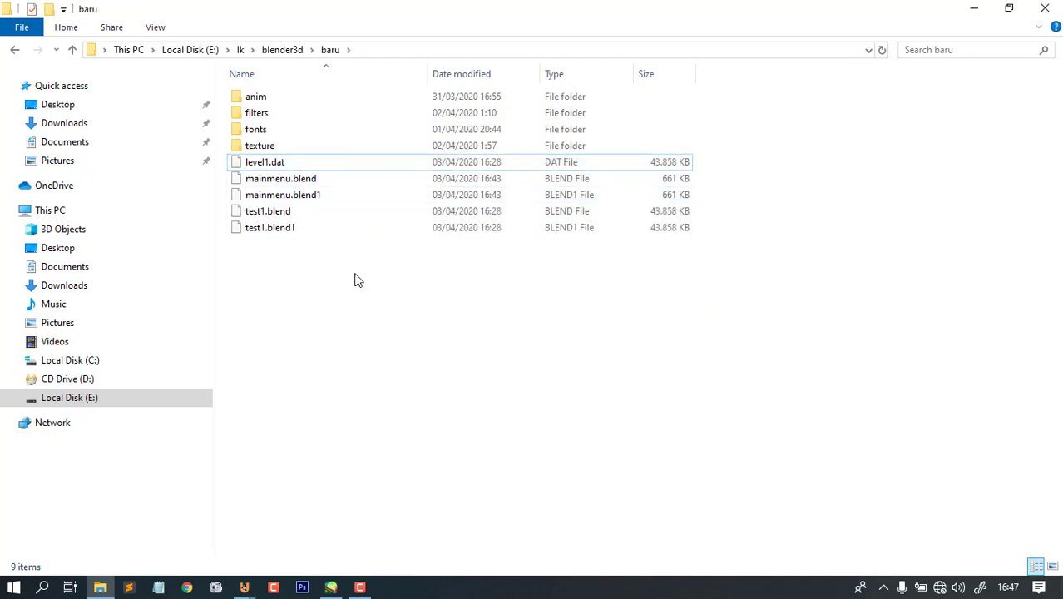
click(292, 348)
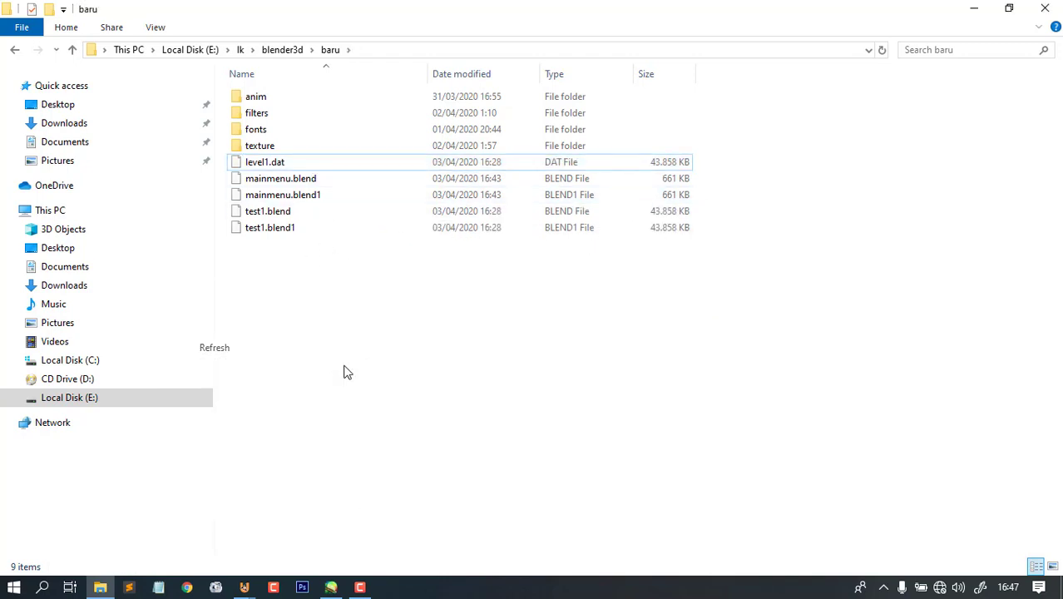
- In UPBGE, set level1.dat as the file the cutscene camera's Game actuator starts, and save over mainmenu.blend
click(244, 587)
click(186, 543)
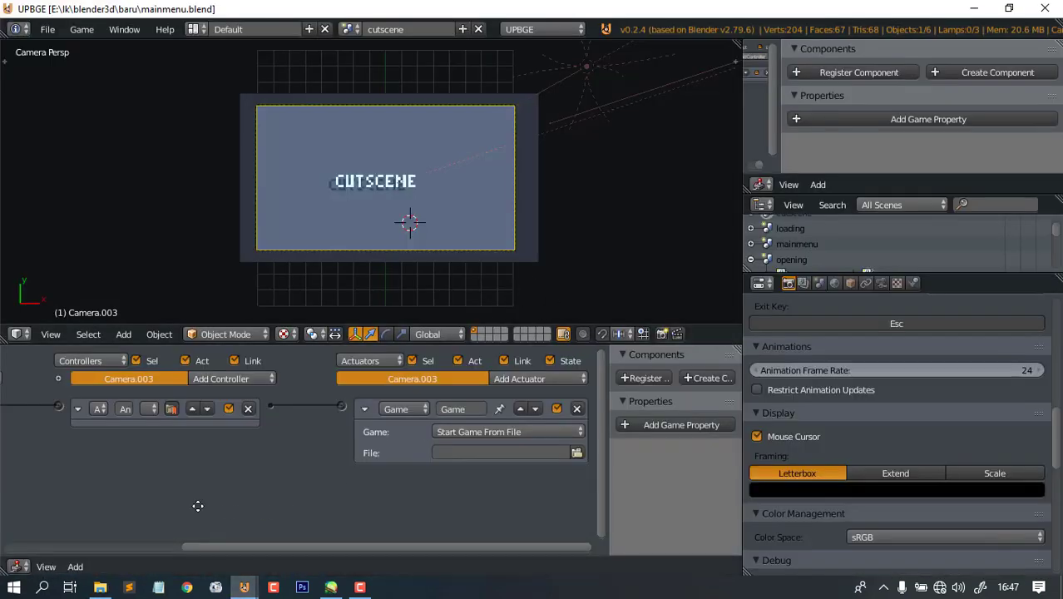
middle_drag(197, 501, 488, 471)
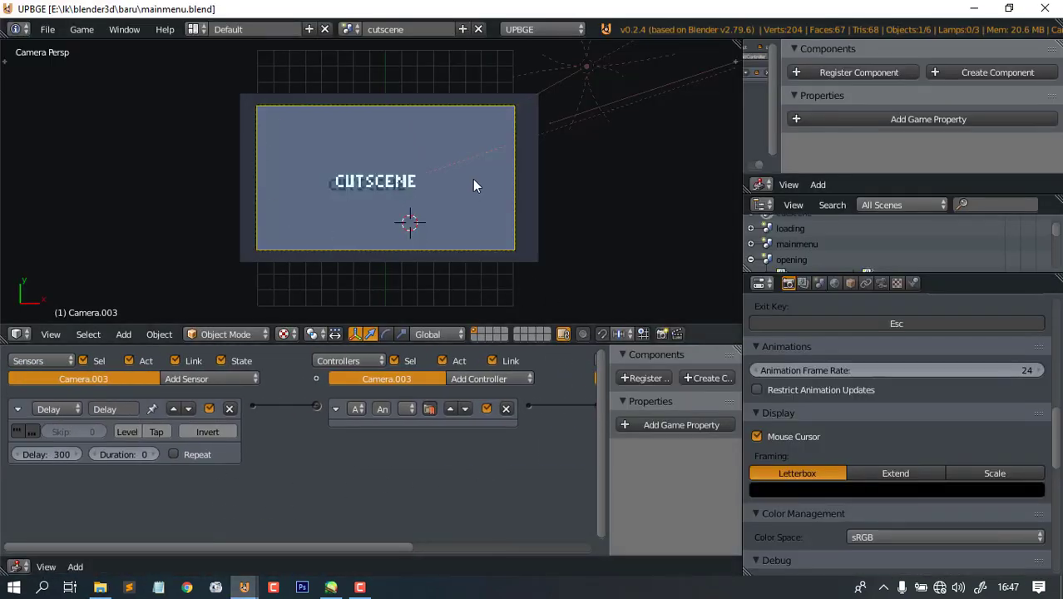
middle_drag(526, 429, 232, 468)
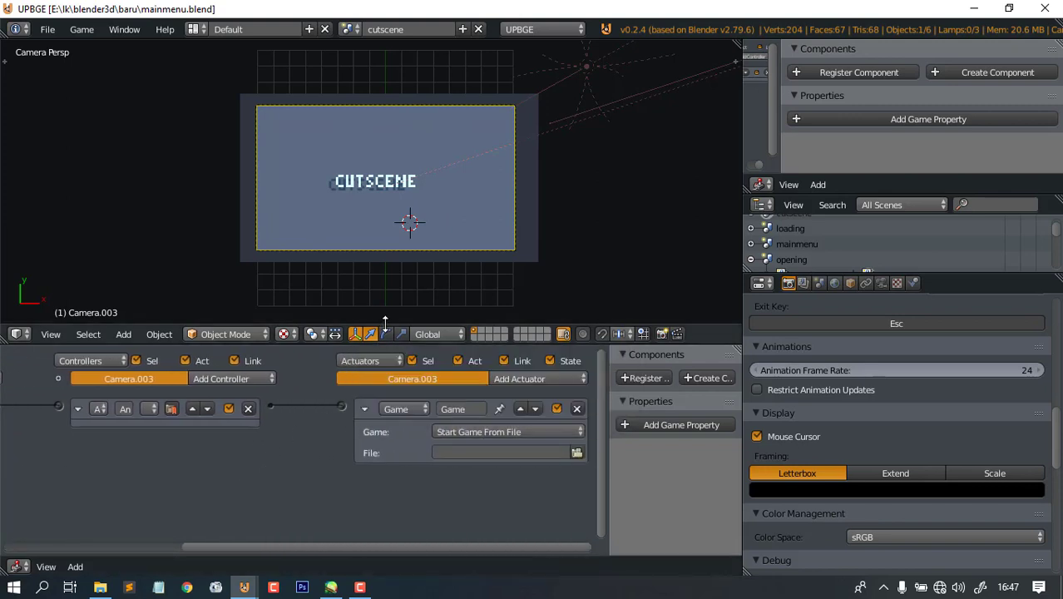
click(577, 453)
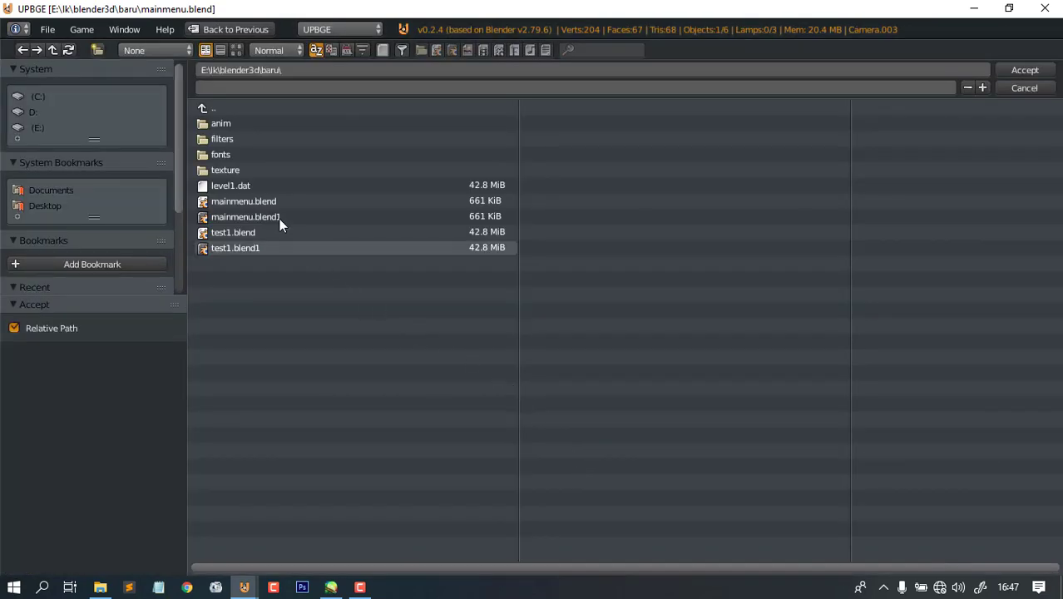
click(239, 186)
click(1015, 70)
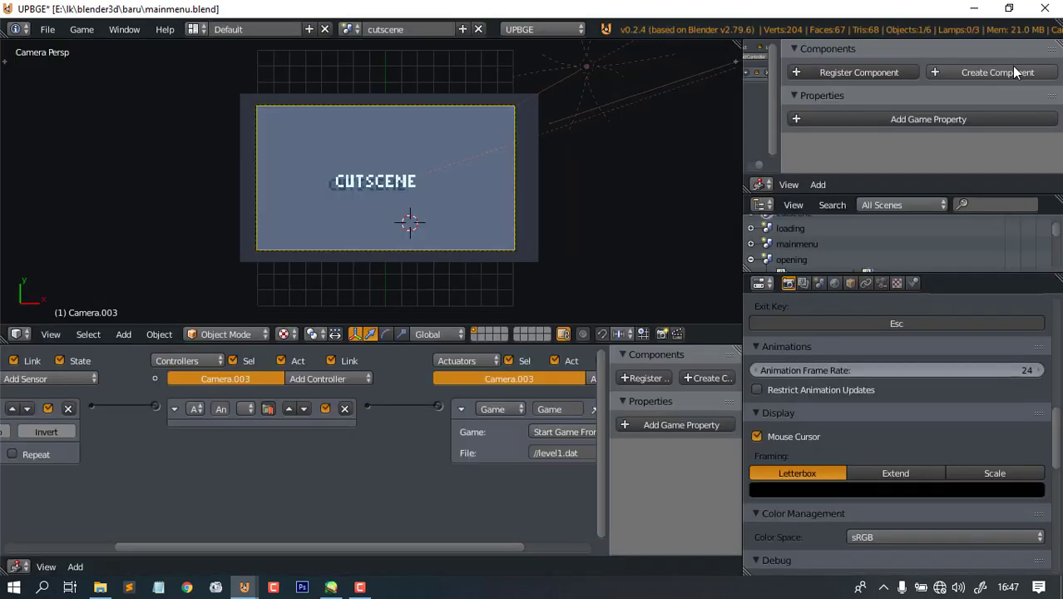
scroll(418, 196, down, 1)
key(ctrl+s)
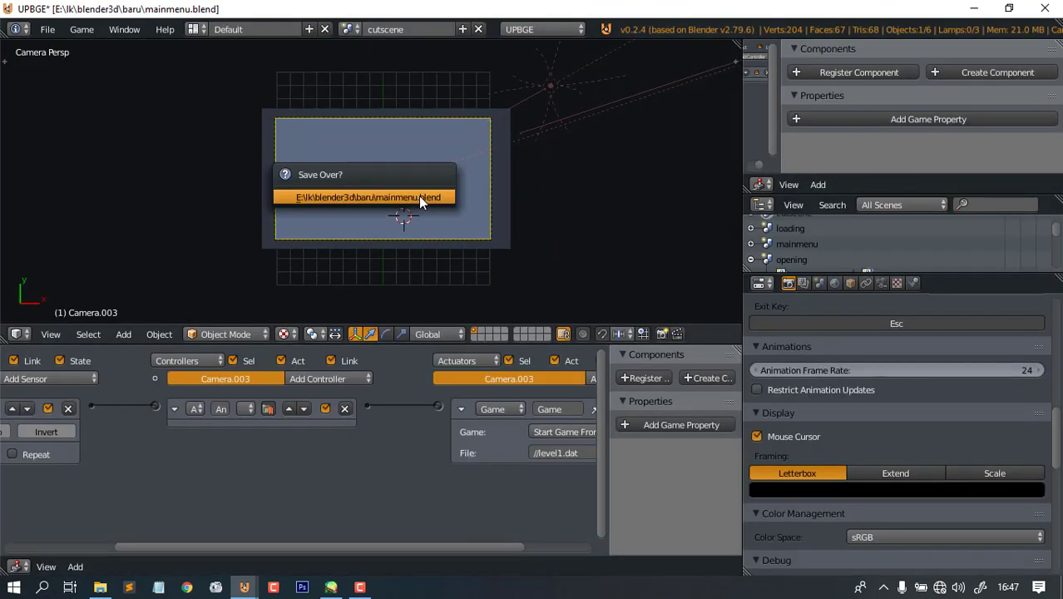
click(418, 196)
ctrl+scroll(350, 511, left, 3)
- Switch to the opening scene, test the game in the standalone player and close its window
click(349, 30)
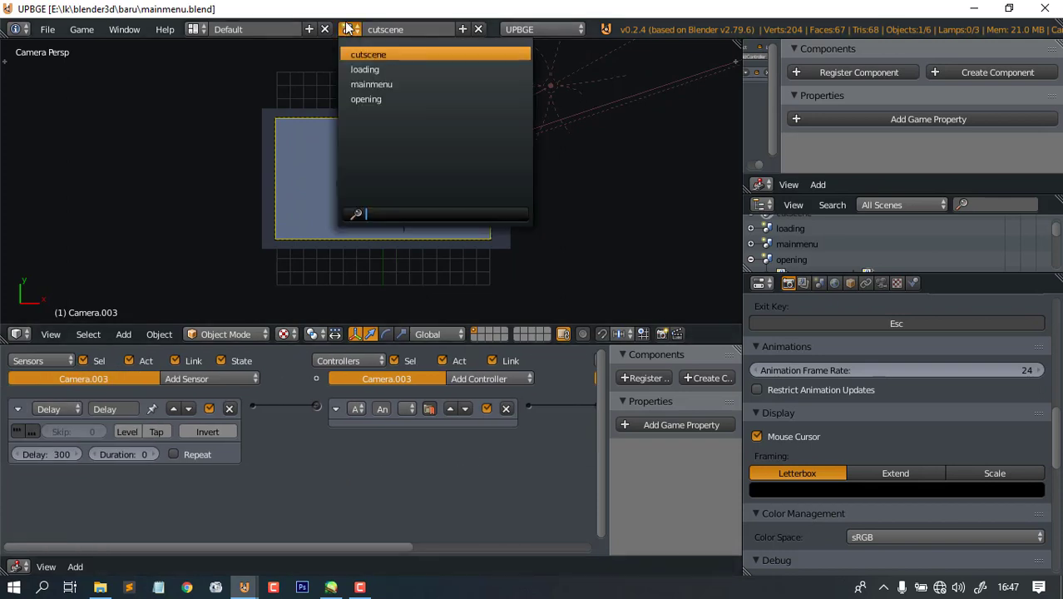
click(403, 98)
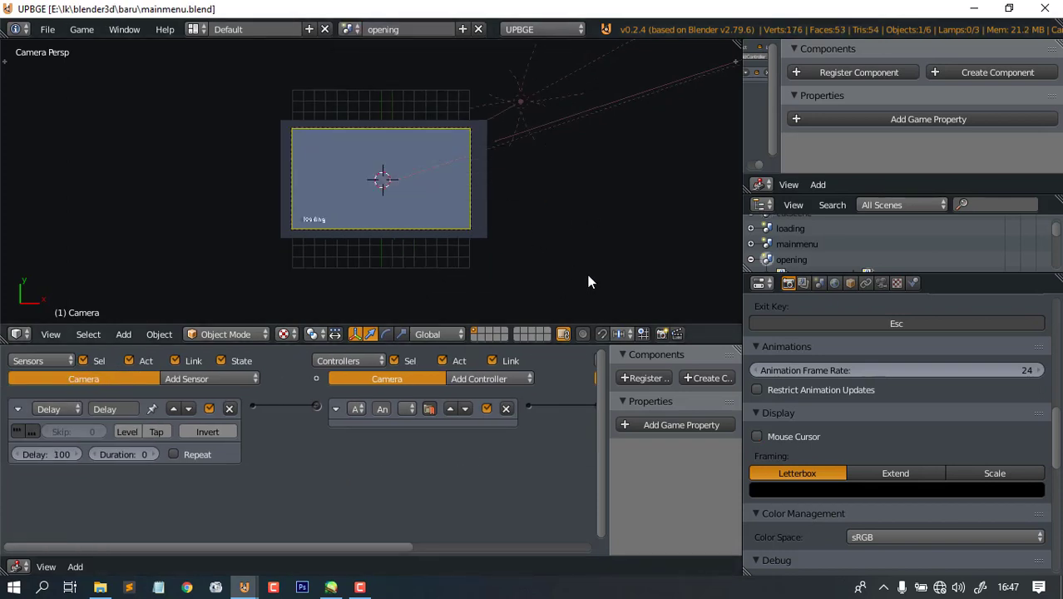
scroll(443, 260, up, 3)
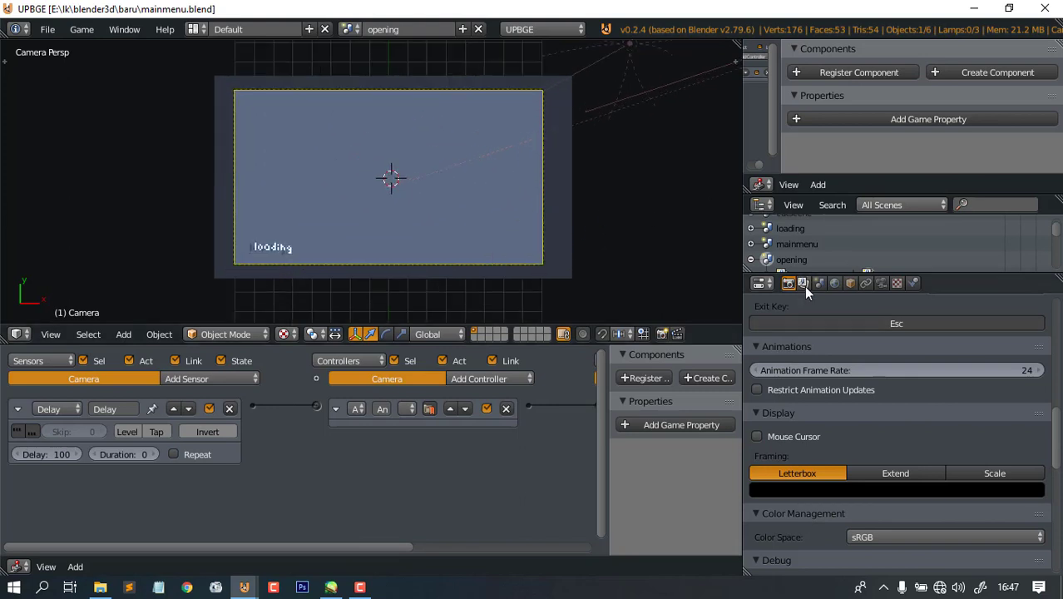
scroll(937, 466, up, 8)
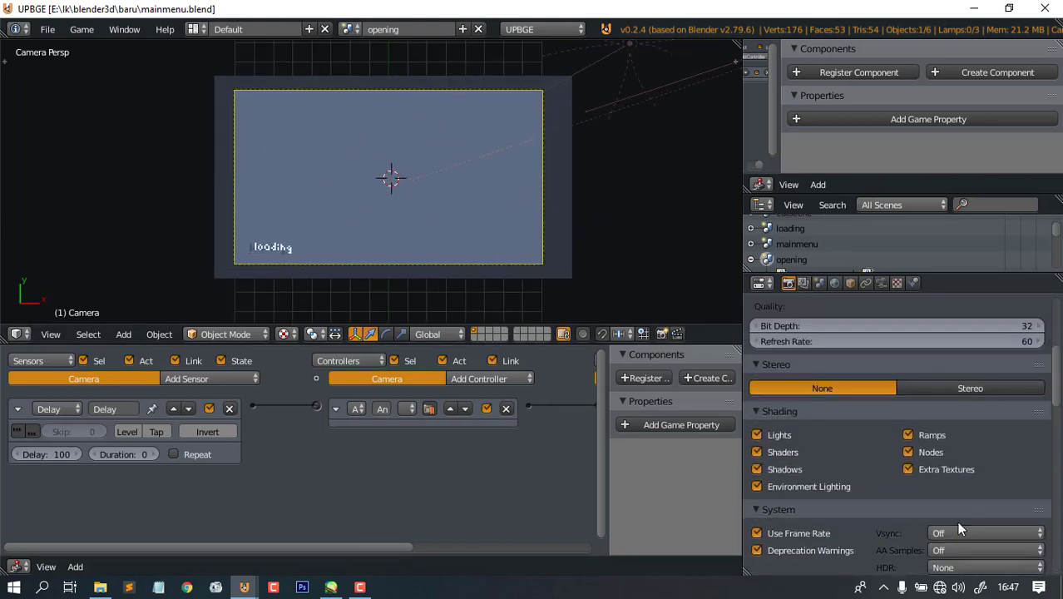
scroll(961, 528, up, 6)
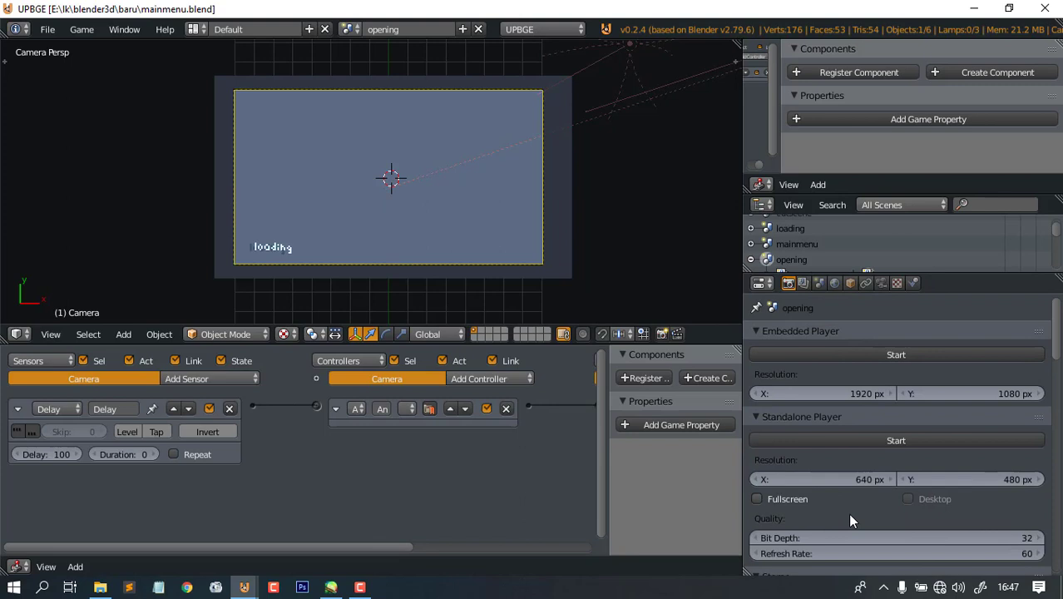
click(897, 440)
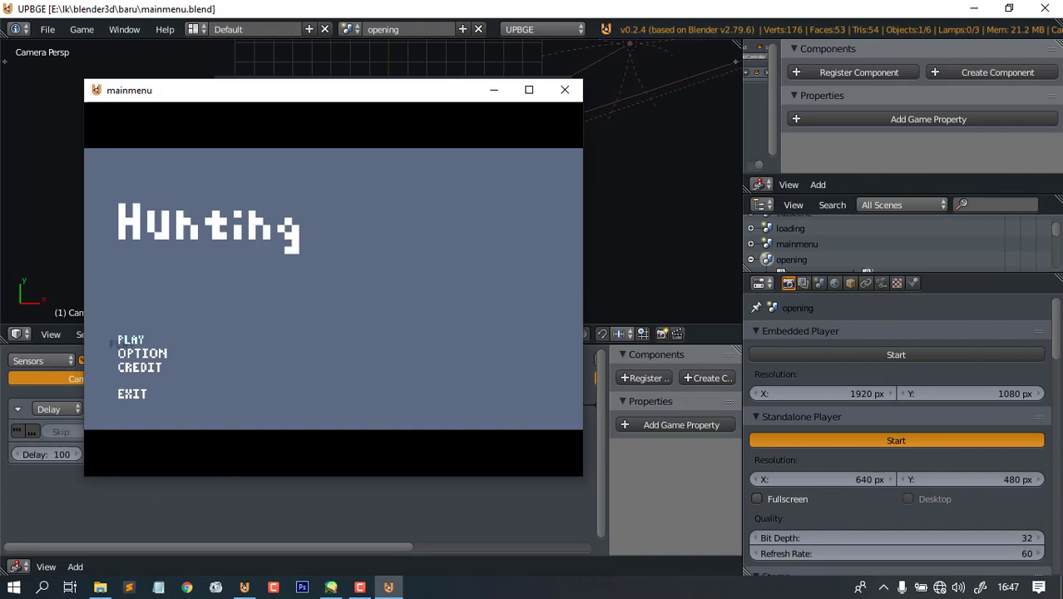
click(565, 90)
- Save over mainmenu.blend with the opening scene active
scroll(435, 228, up, 3)
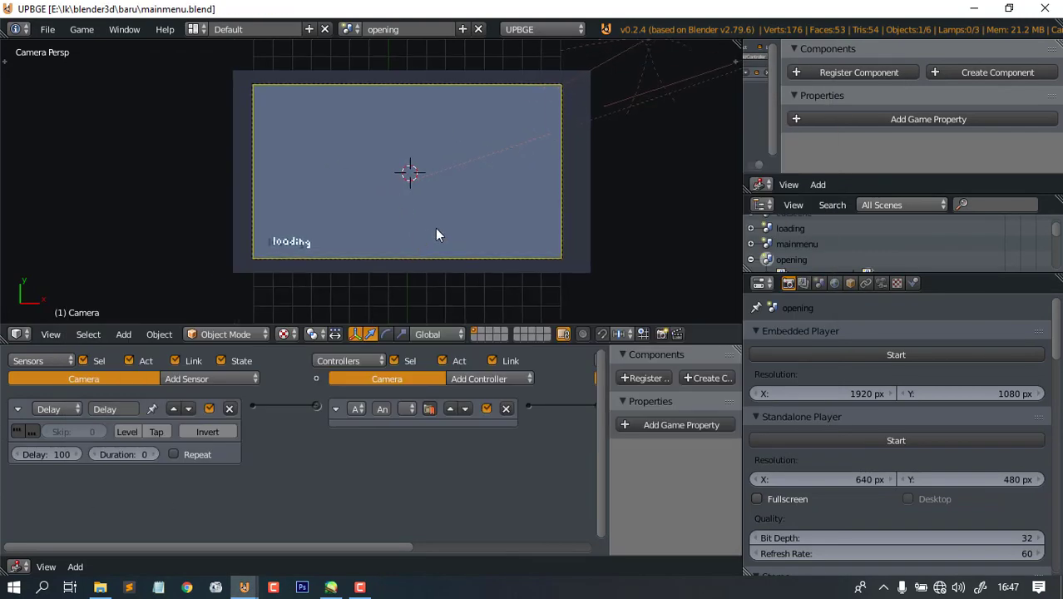
key(ctrl+s)
click(454, 184)
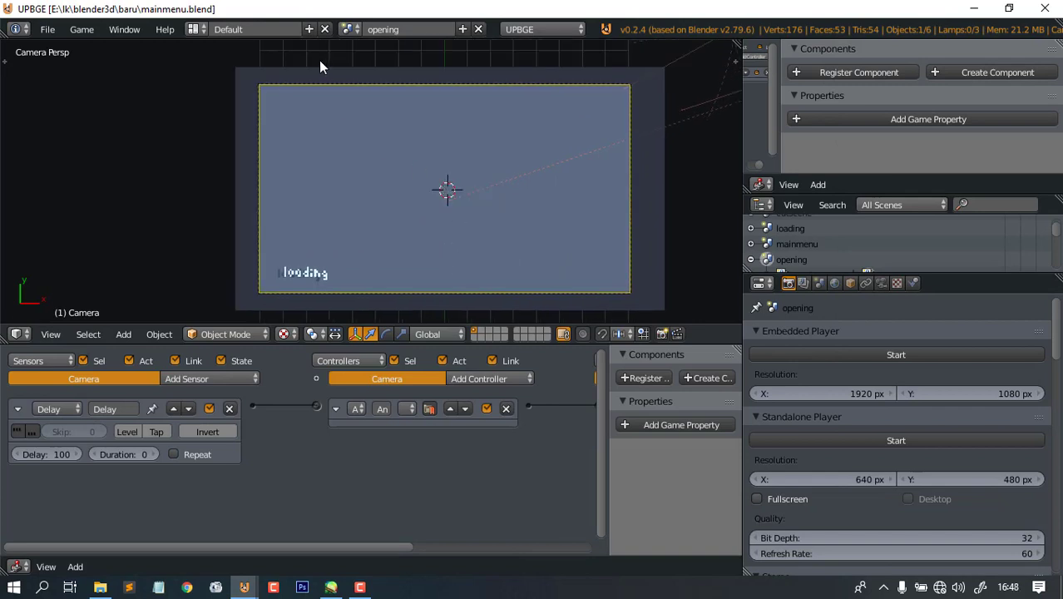
- Look at the mainmenu scene, return to the opening scene and examine its camera's sensor, controller and actuator chain
click(349, 30)
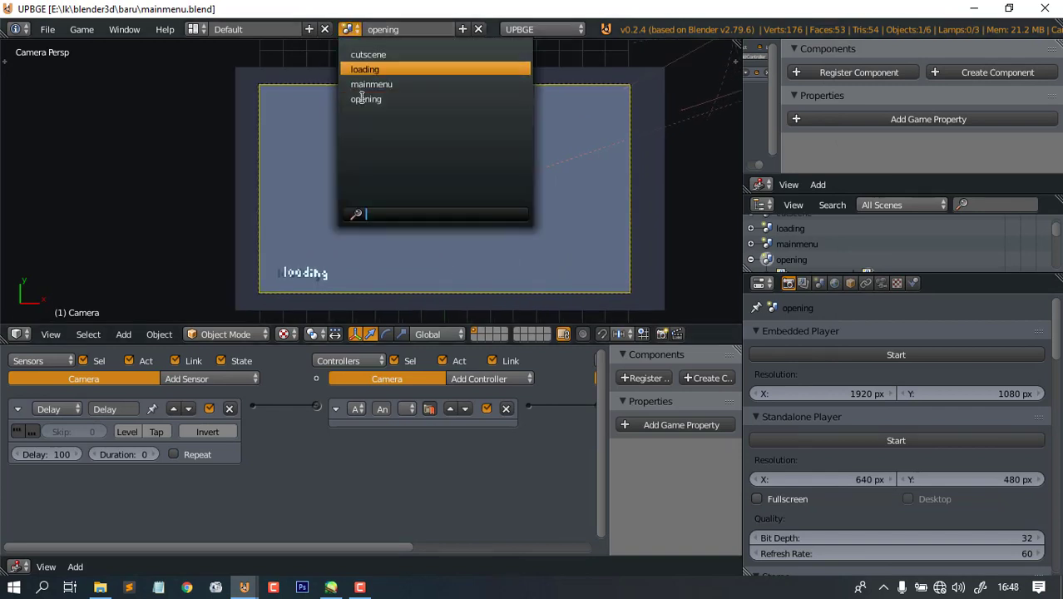
click(407, 84)
scroll(320, 463, down, 1)
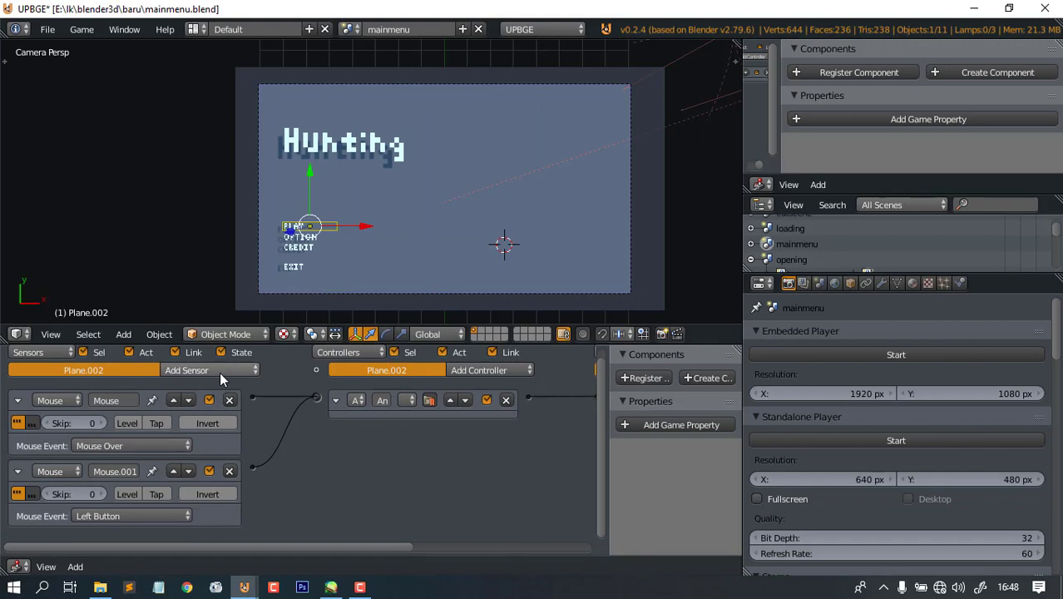
click(350, 30)
click(408, 98)
ctrl+scroll(275, 477, right, 8)
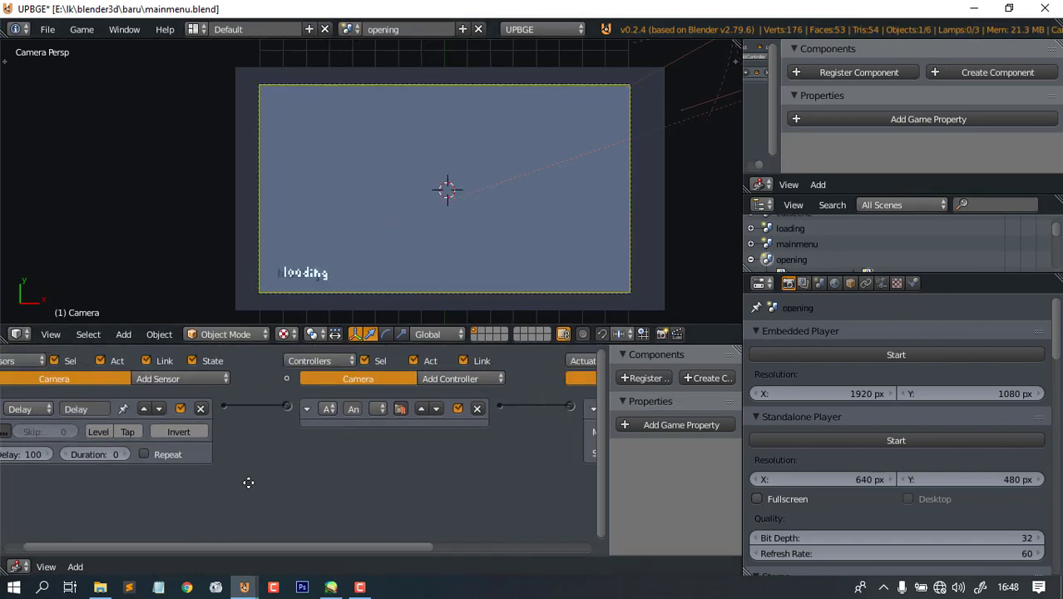
scroll(415, 230, up, 1)
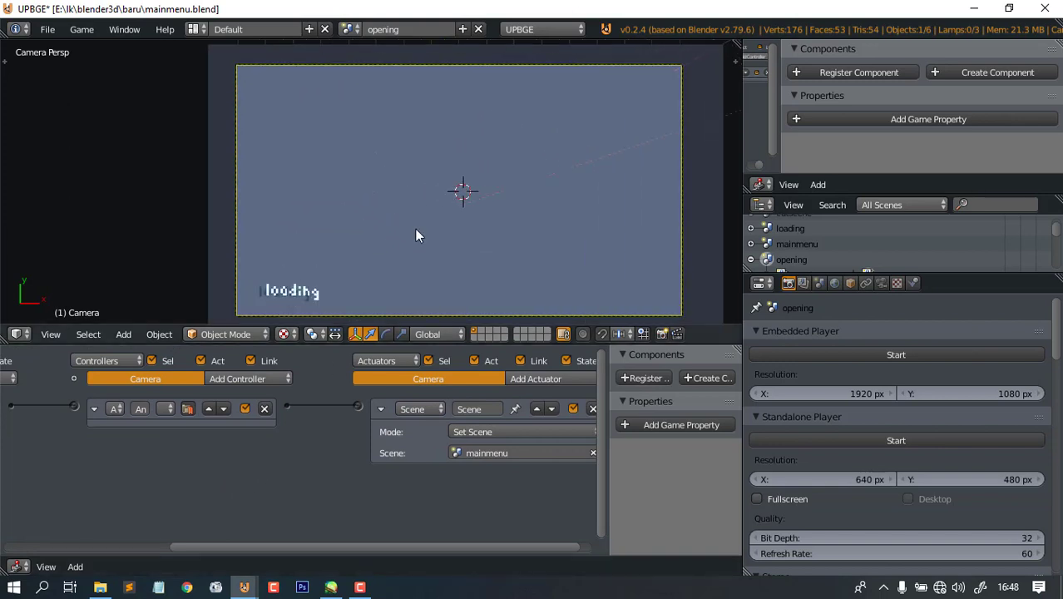
ctrl+scroll(414, 431, left, 6)
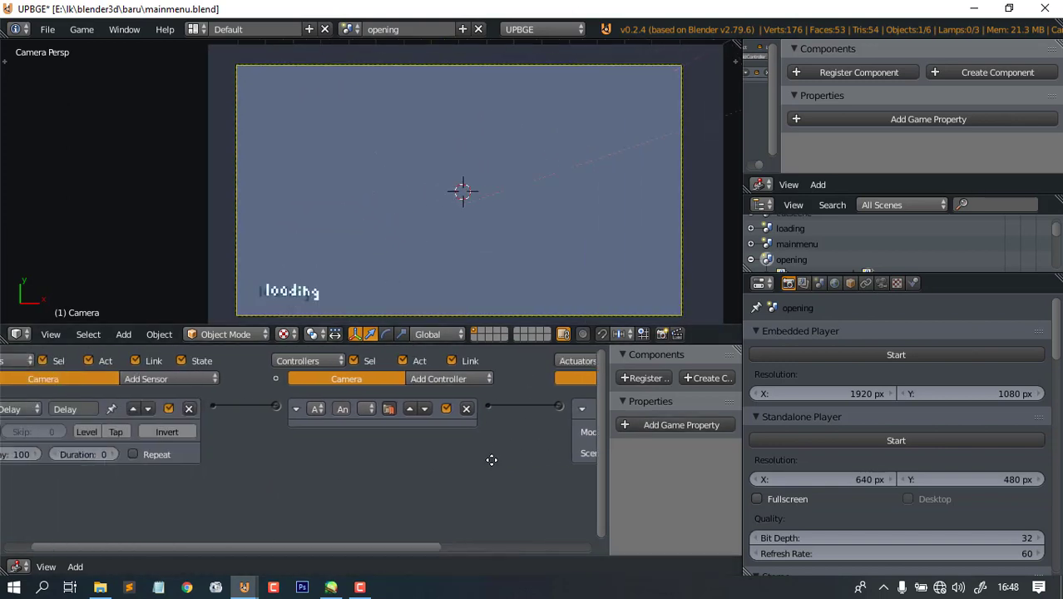
scroll(526, 282, down, 1)
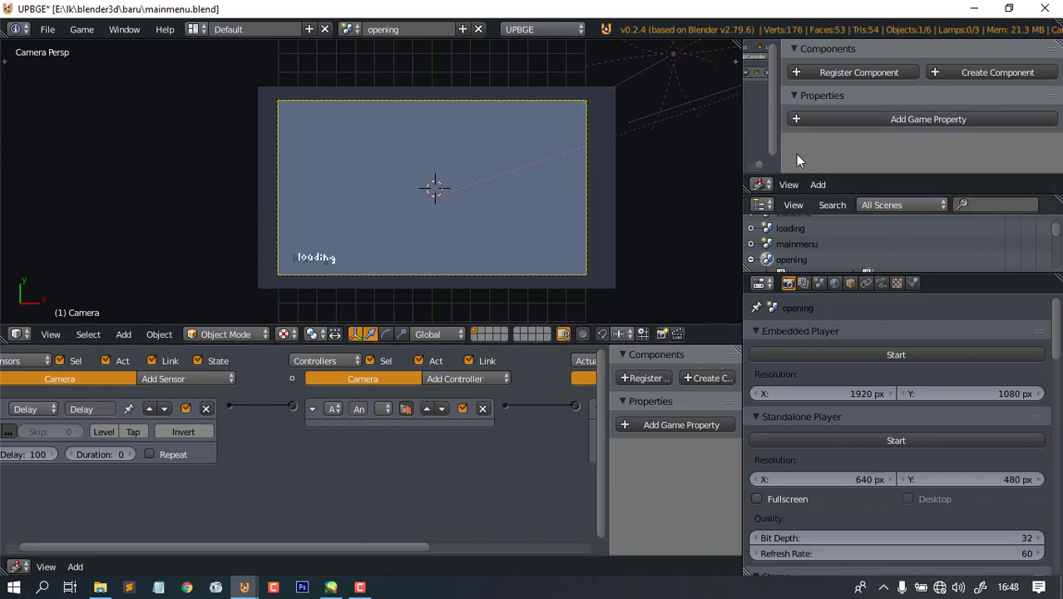
- Reselect the opening scene, review its camera logic again, and briefly run and stop the game in the viewport
click(347, 29)
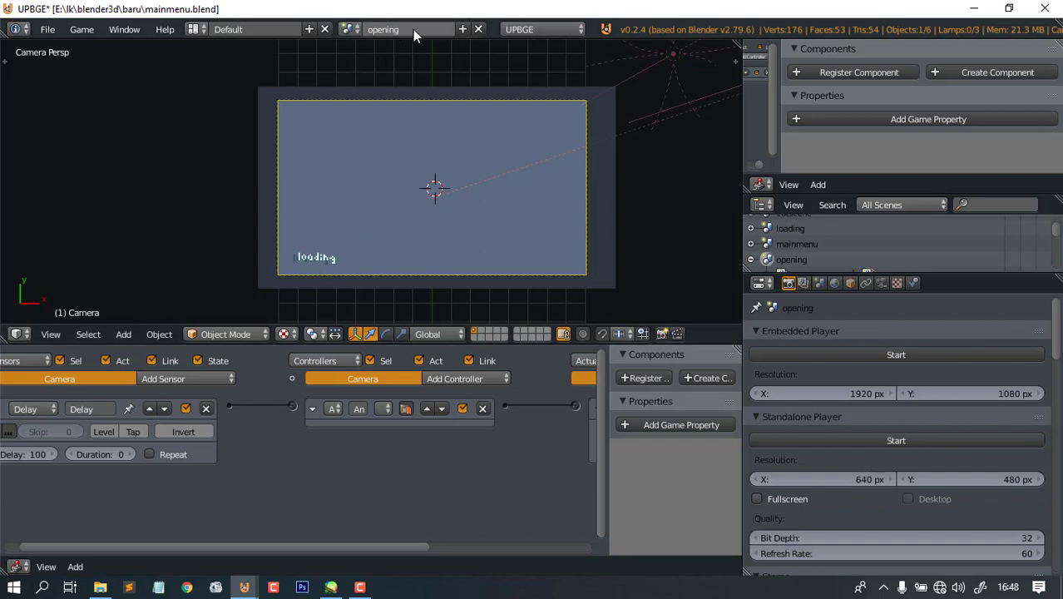
click(348, 31)
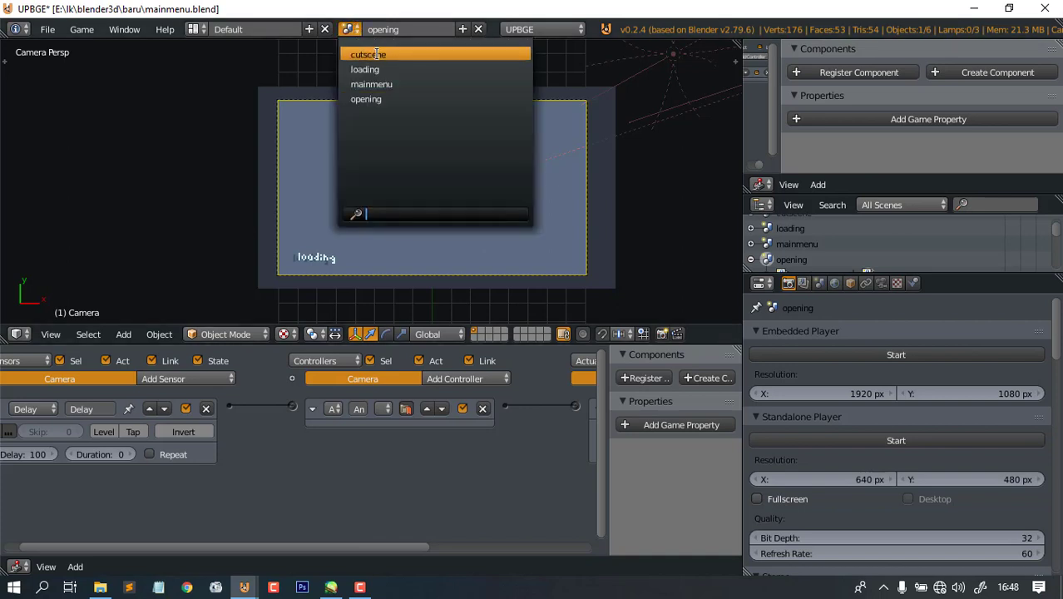
click(388, 100)
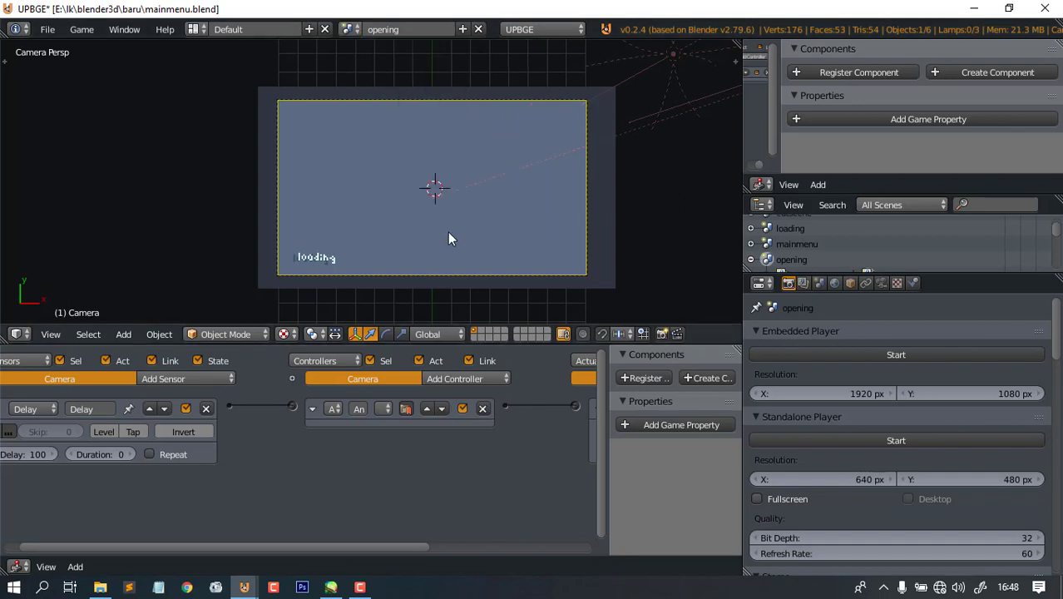
scroll(441, 234, up, 2)
scroll(409, 249, down, 2)
middle_drag(482, 465, 256, 465)
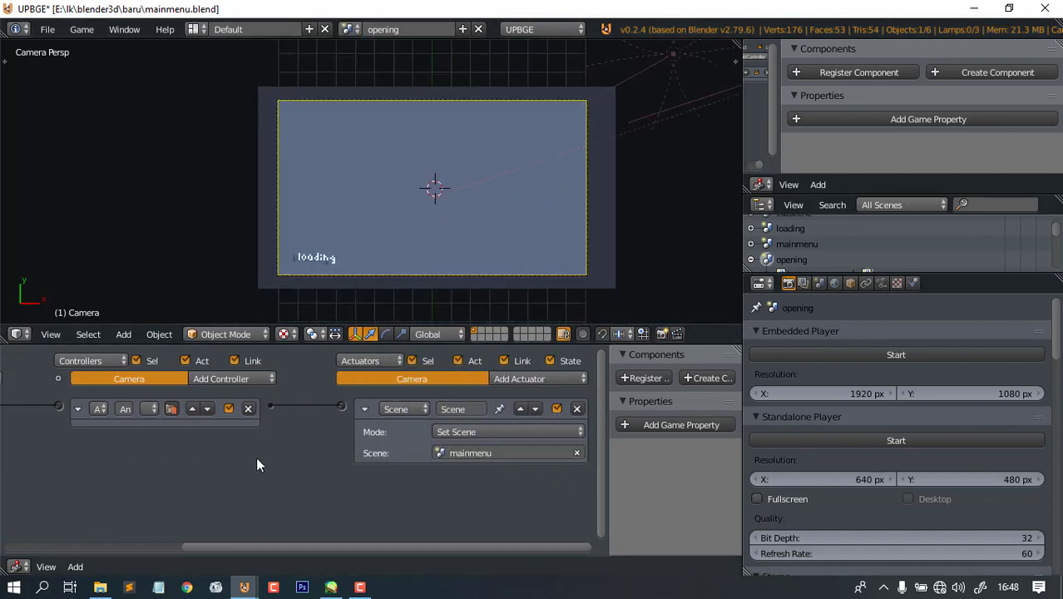
middle_drag(325, 486, 389, 465)
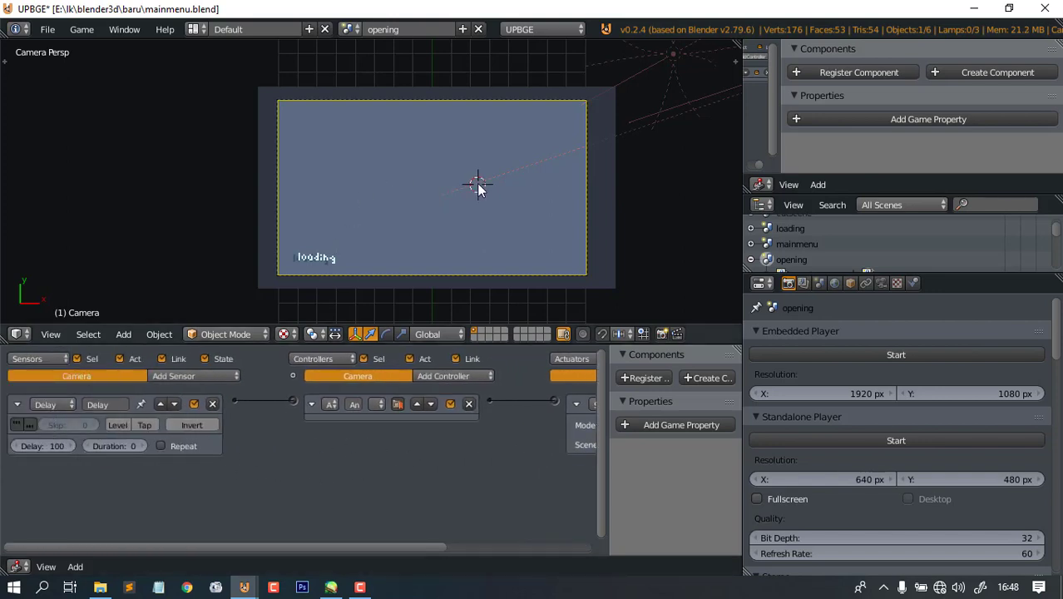
key(p)
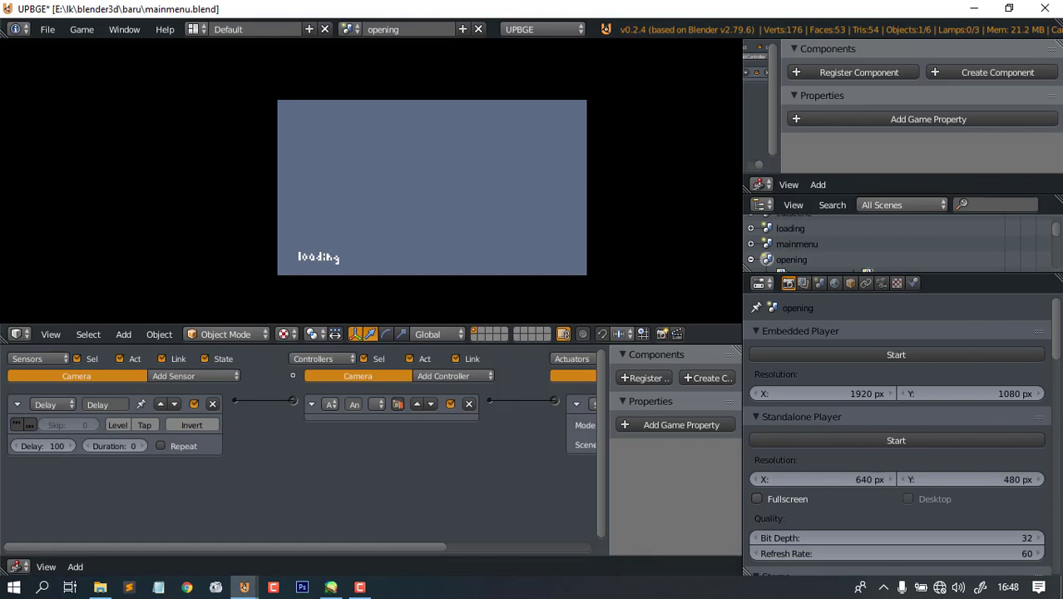
key(Escape)
- Add a Mouse actuator in Visibility mode with Visible on to the opening scene's camera and link it to the And controller
middle_drag(415, 460, 294, 464)
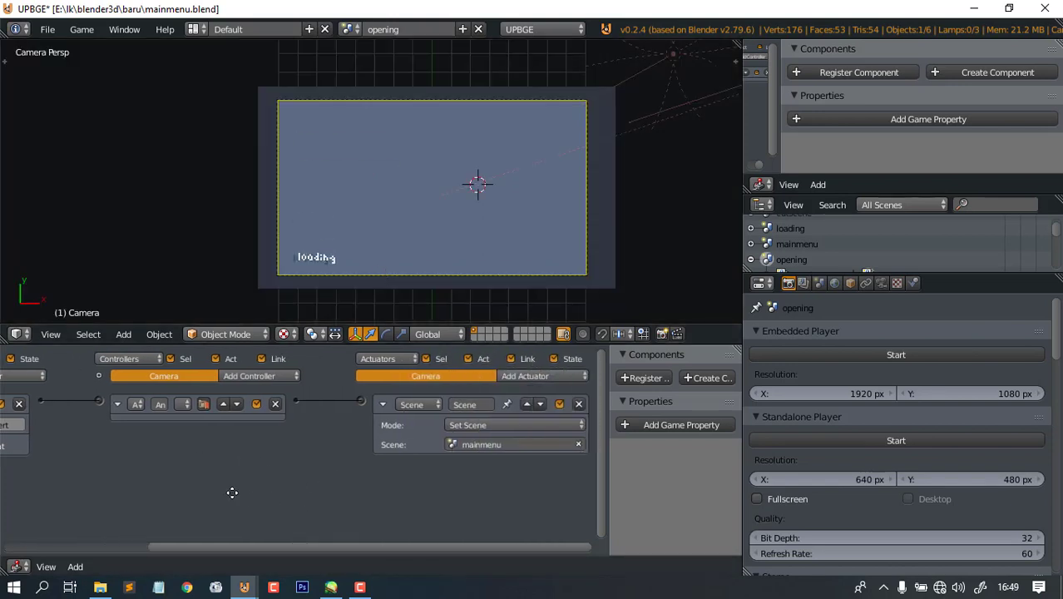
click(530, 375)
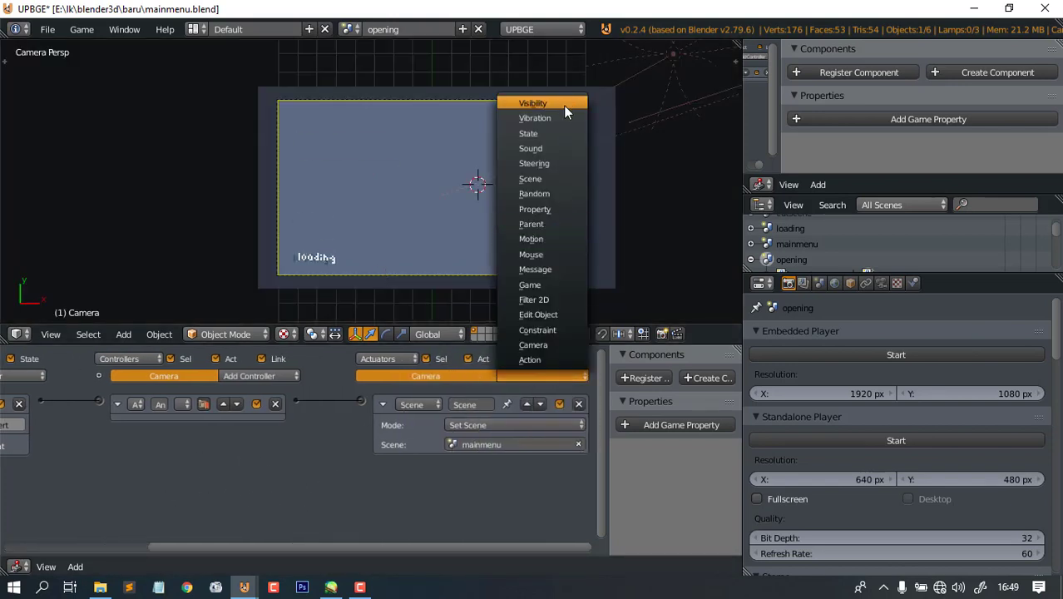
click(549, 255)
drag(325, 406, 394, 464)
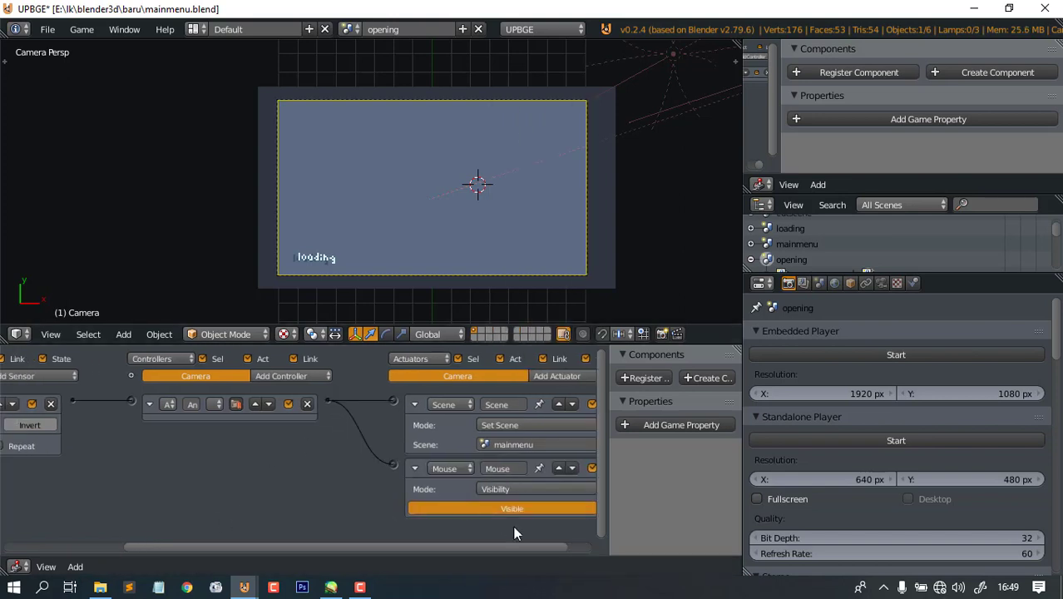
ctrl+scroll(513, 525, right, 1)
- Briefly run and stop the game in the viewport, and save over mainmenu.blend
key(p)
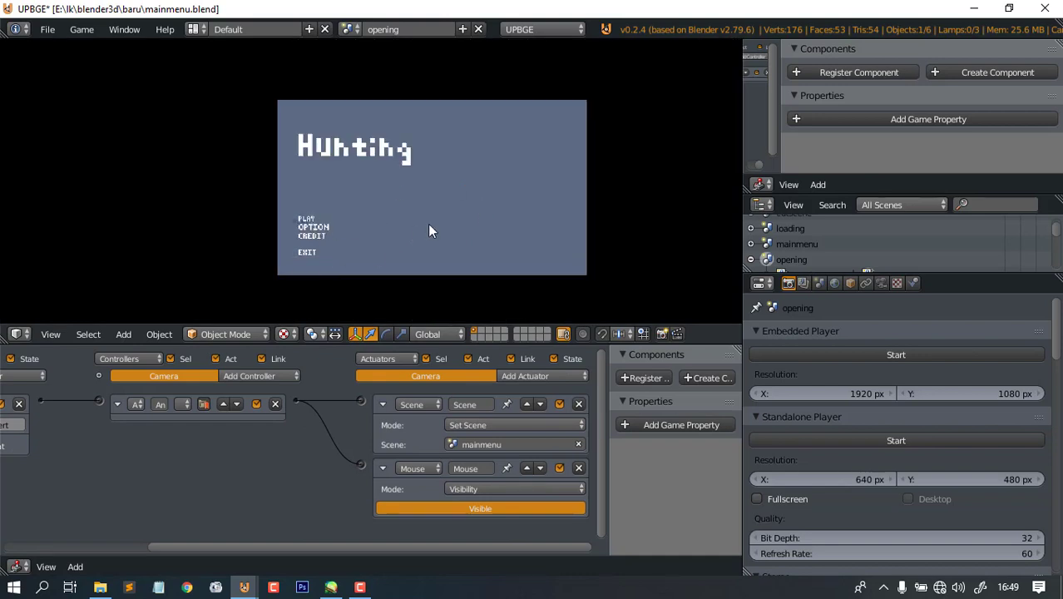
key(Escape)
key(ctrl+s)
click(451, 208)
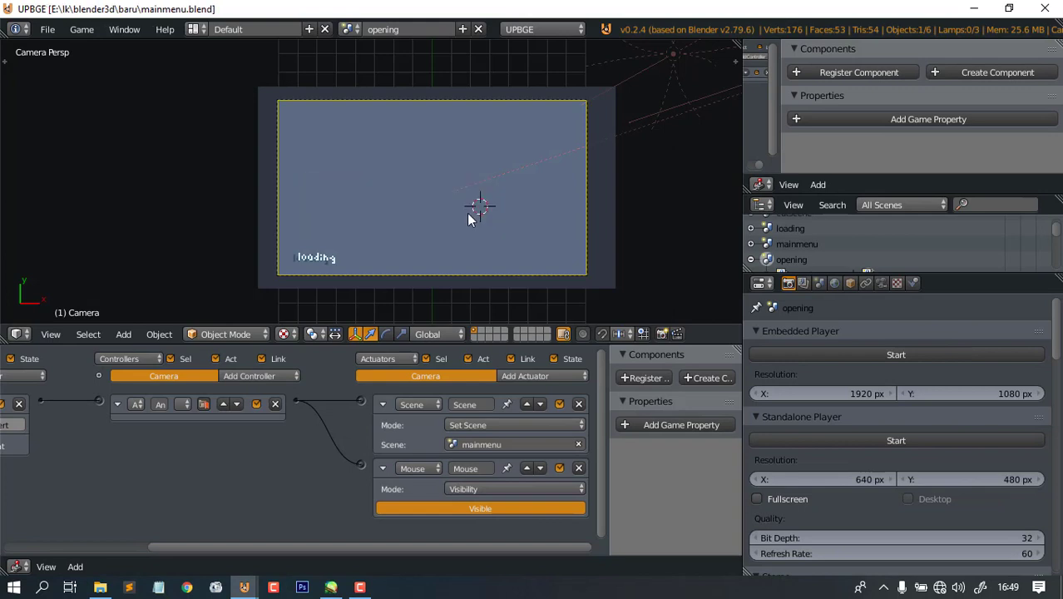
- Test the game in the standalone player, choosing PLAY in the main menu and following it into the level before quitting
click(891, 440)
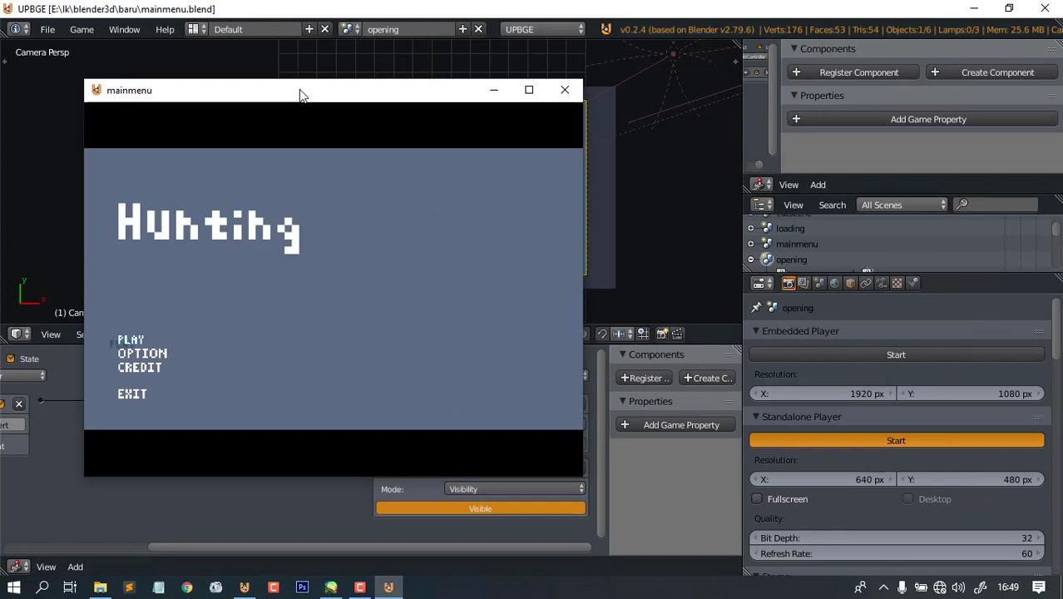
drag(300, 94, 484, 83)
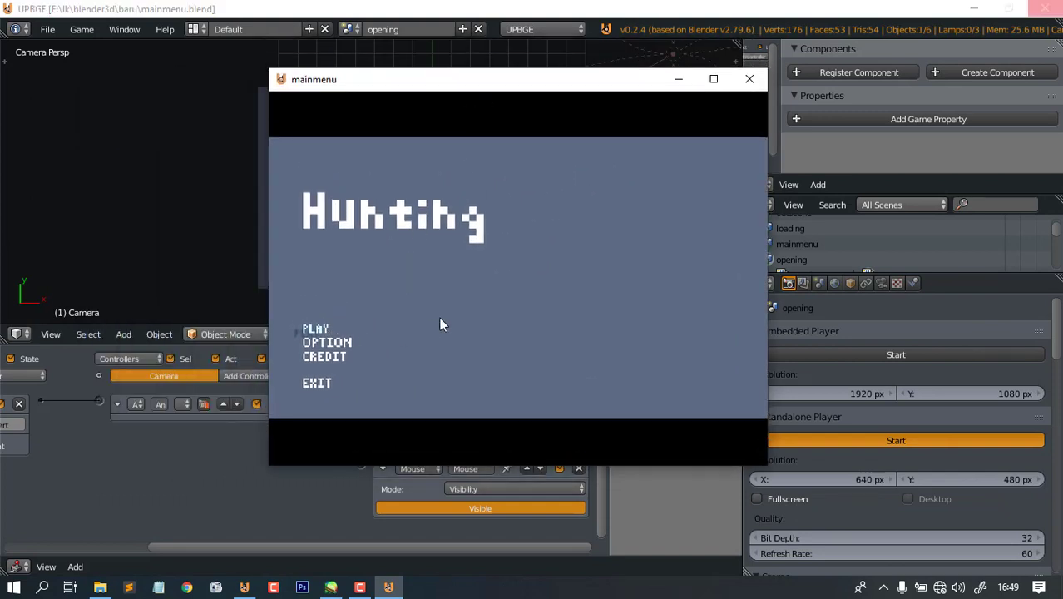
click(332, 330)
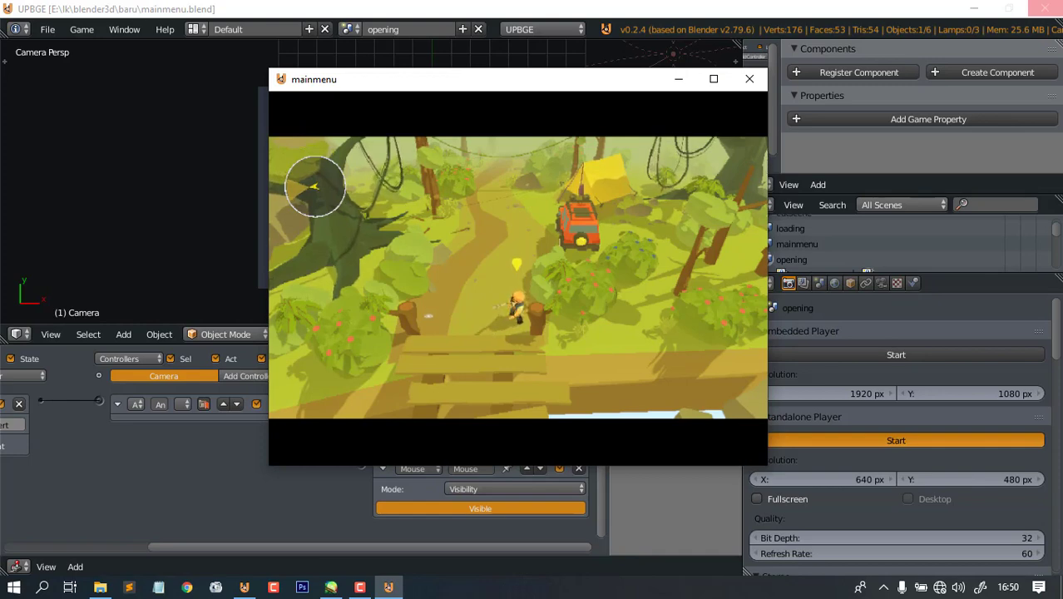
key(Escape)
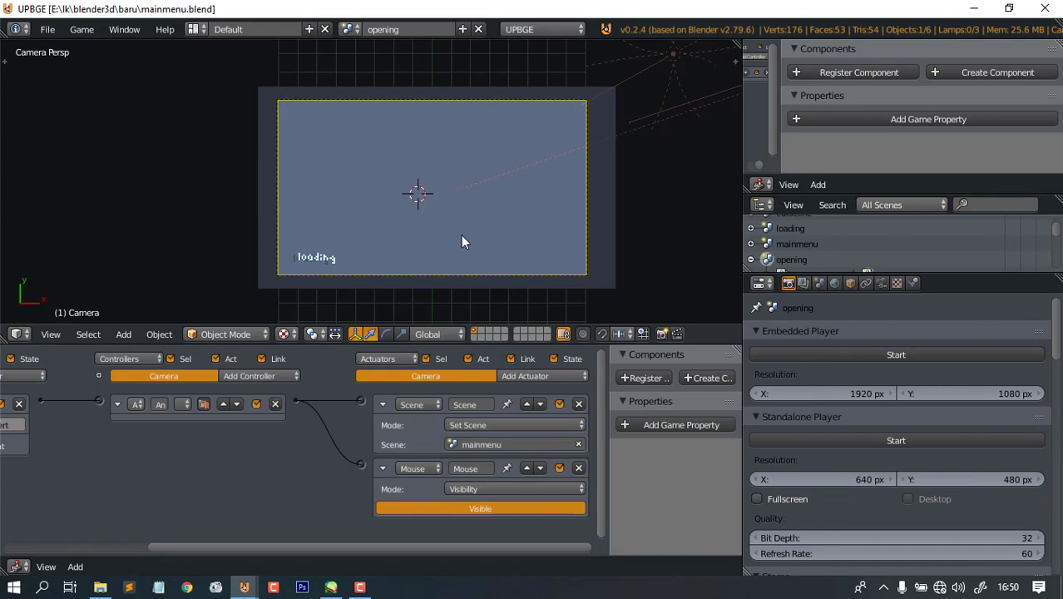
- Save over mainmenu.blend again with the opening scene's camera view recentred
scroll(464, 235, up, 3)
scroll(468, 204, down, 2)
scroll(467, 204, up, 2)
scroll(524, 209, down, 3)
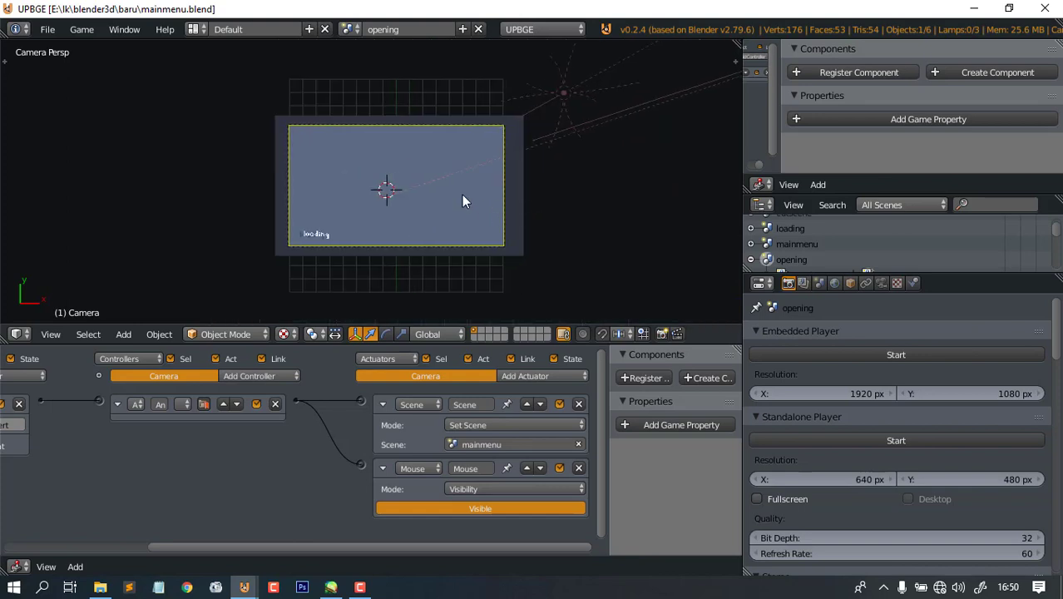
key(ctrl+s)
click(468, 196)
scroll(396, 197, up, 4)
scroll(474, 220, down, 3)
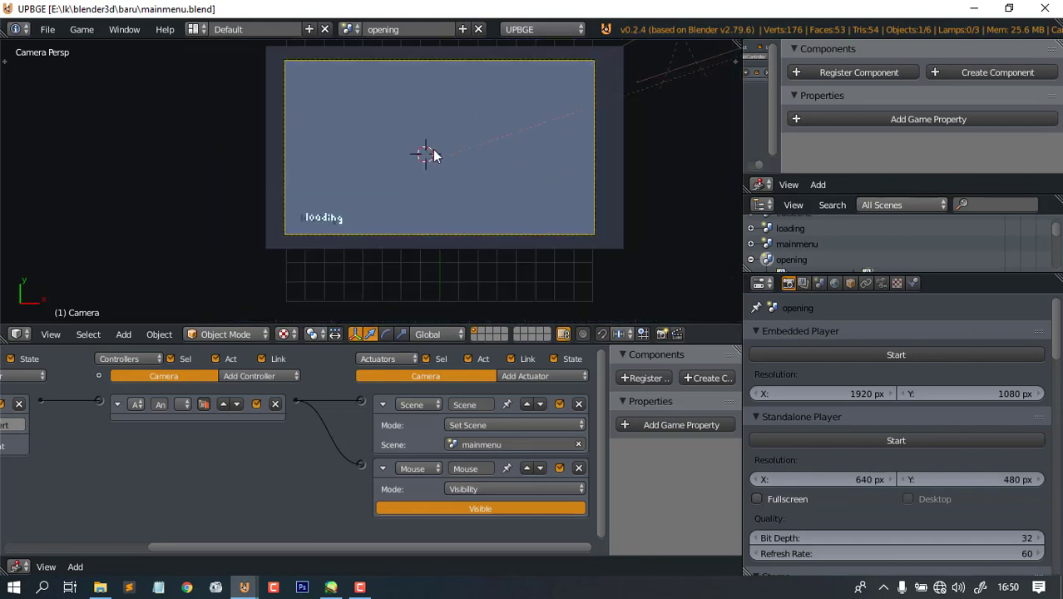
shift+middle_drag(475, 160, 486, 198)
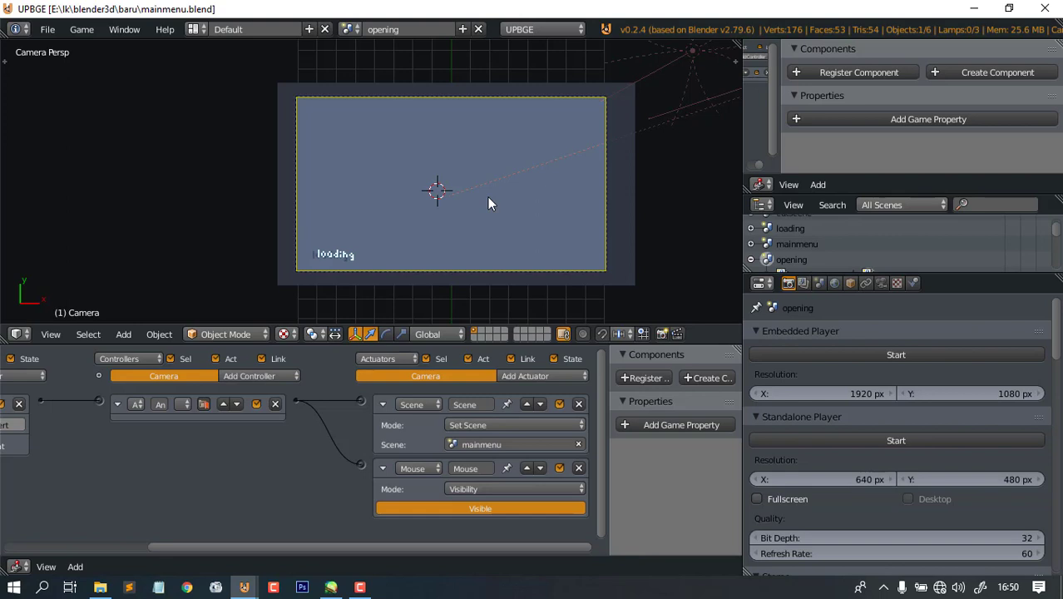
key(ctrl+s)
click(489, 199)
key(ctrl+s)
click(514, 216)
- Locate level1.dat in the baru folder in File Explorer, and examine the cutscene camera's Game actuator file path in UPBGE
key(alt+Tab)
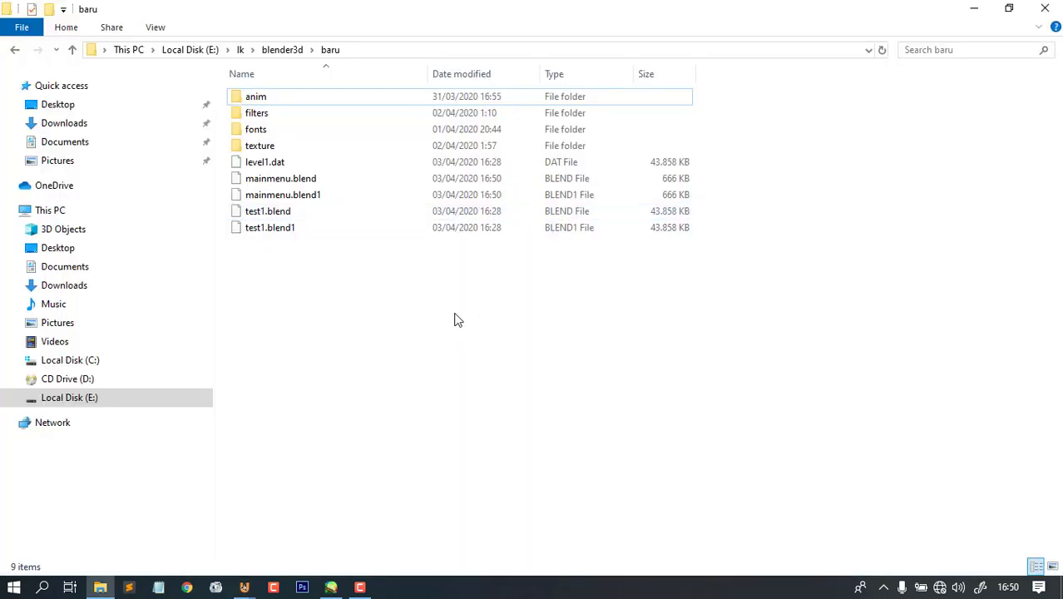
right_click(479, 273)
click(388, 327)
click(268, 164)
key(alt+Tab)
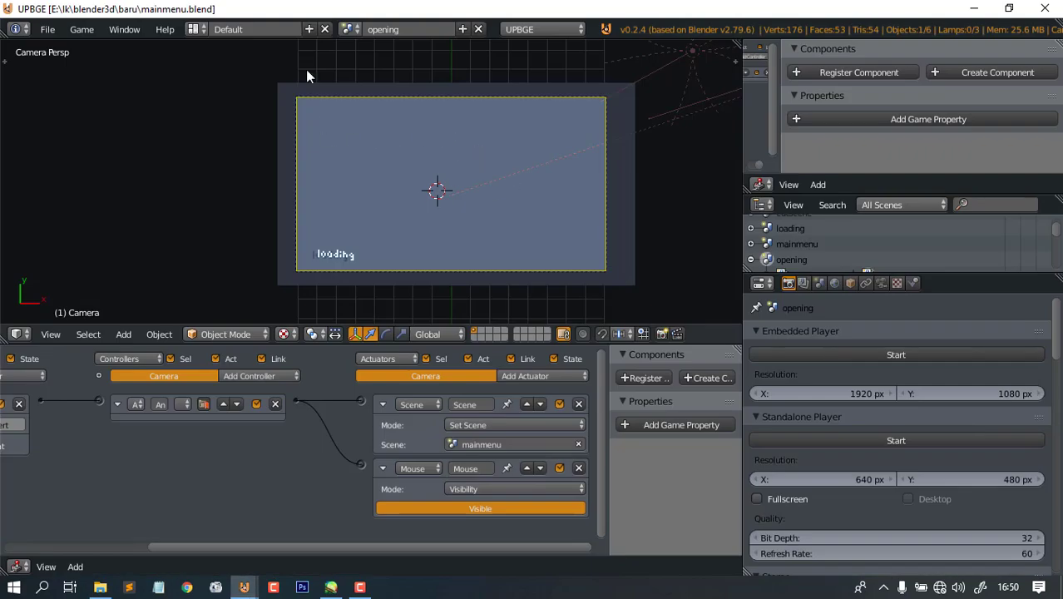
click(347, 29)
click(405, 54)
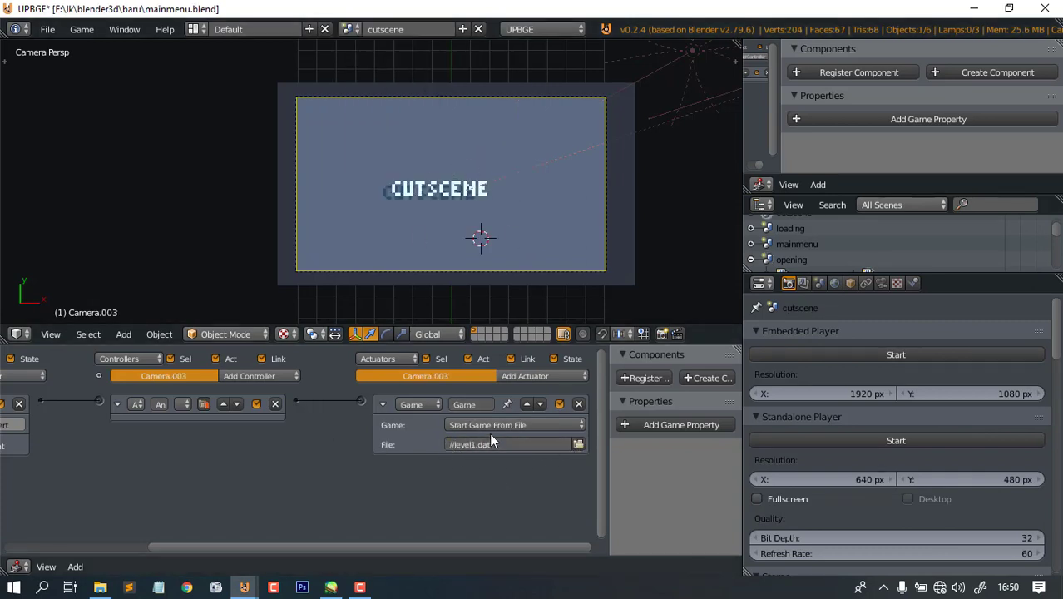
- Switch to File Explorer and cut level1.dat from the baru folder
key(alt+Tab)
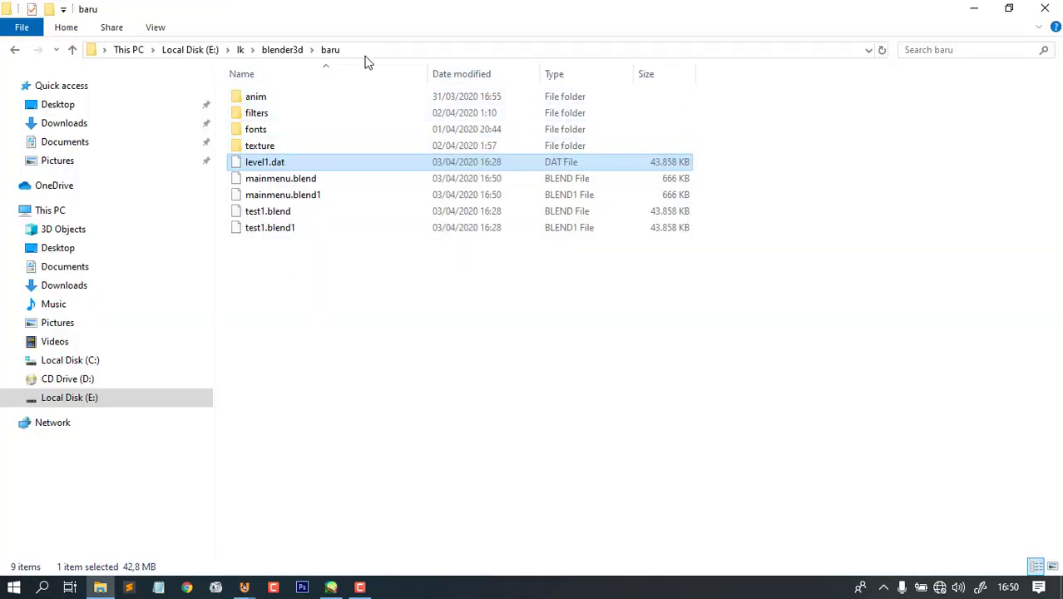
click(352, 335)
click(268, 166)
- Create a folder named bin inside the baru folder
right_click(361, 276)
mouse_move(336, 471)
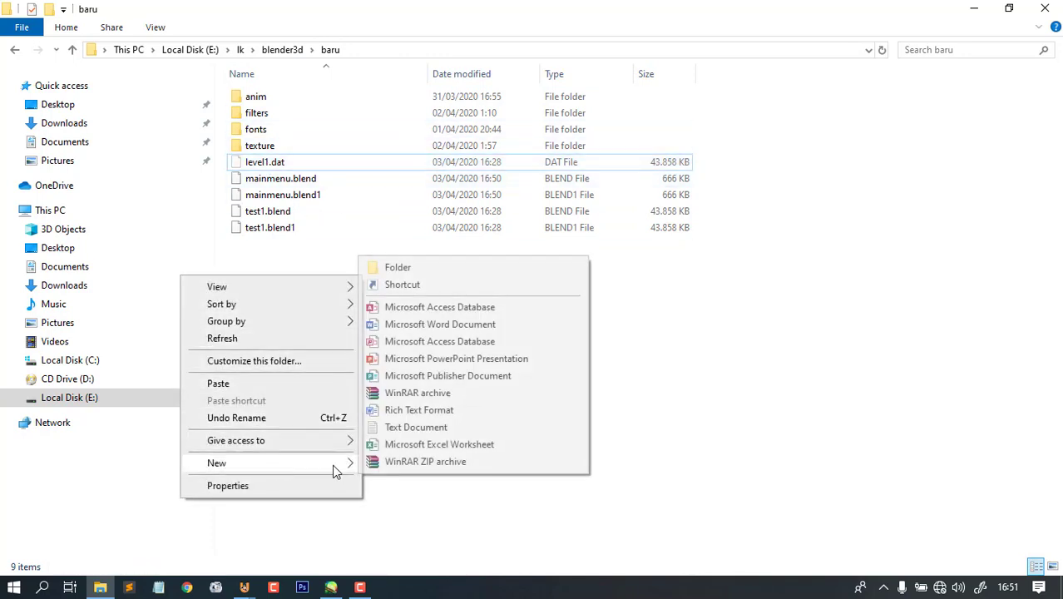
click(398, 267)
text(sour)
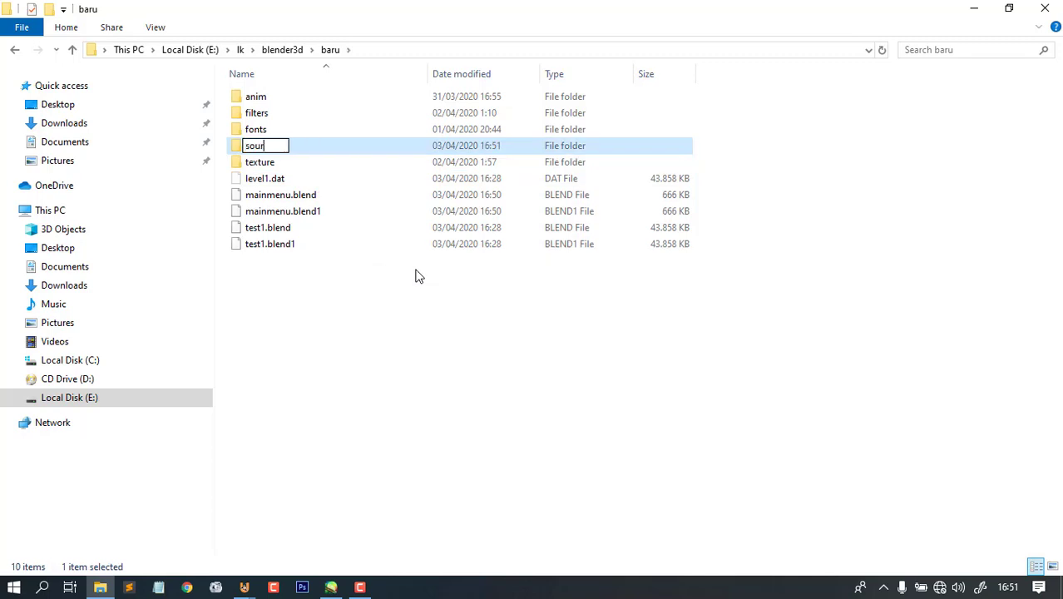
key(BackSpace)
key(BackSpace)
key(BackSpace)
key(BackSpace)
key(BackSpace)
key(BackSpace)
text(bin)
key(Return)
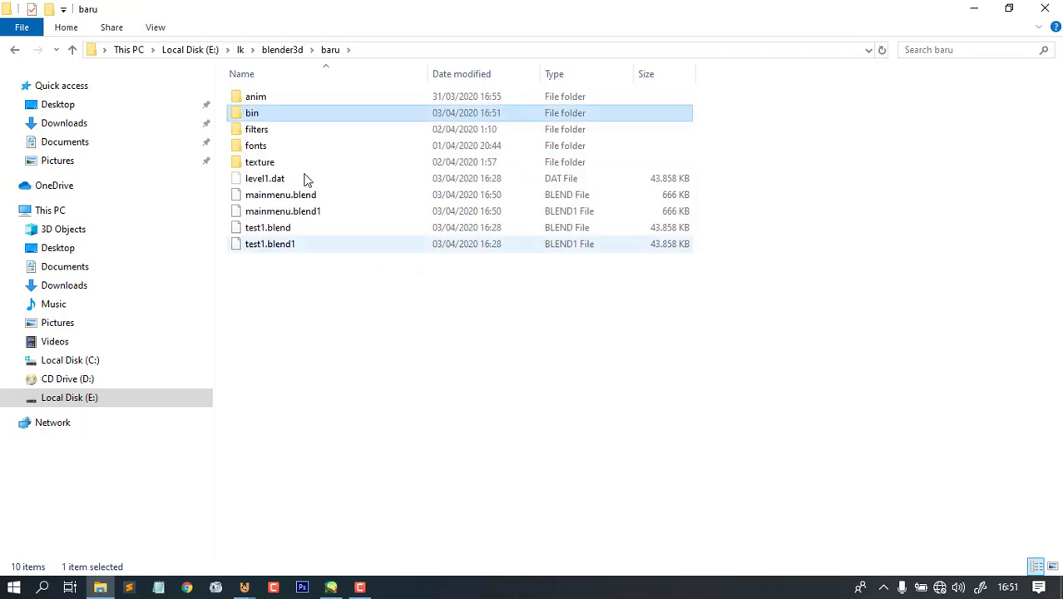
- Open the bin folder and create a subfolder named source in it
double_click(264, 119)
right_click(505, 204)
mouse_move(416, 385)
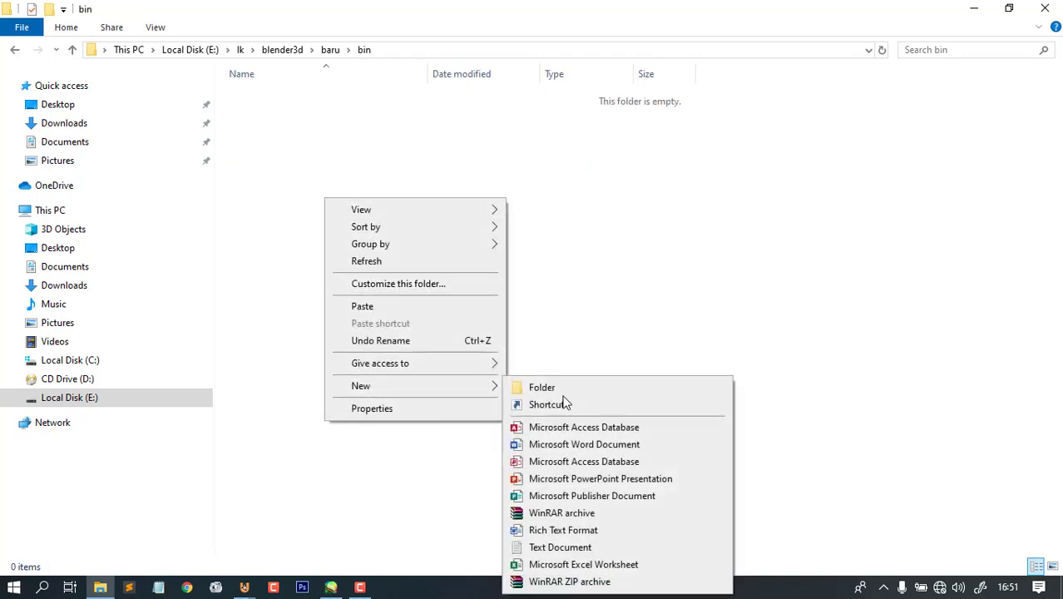
click(578, 391)
text(bi)
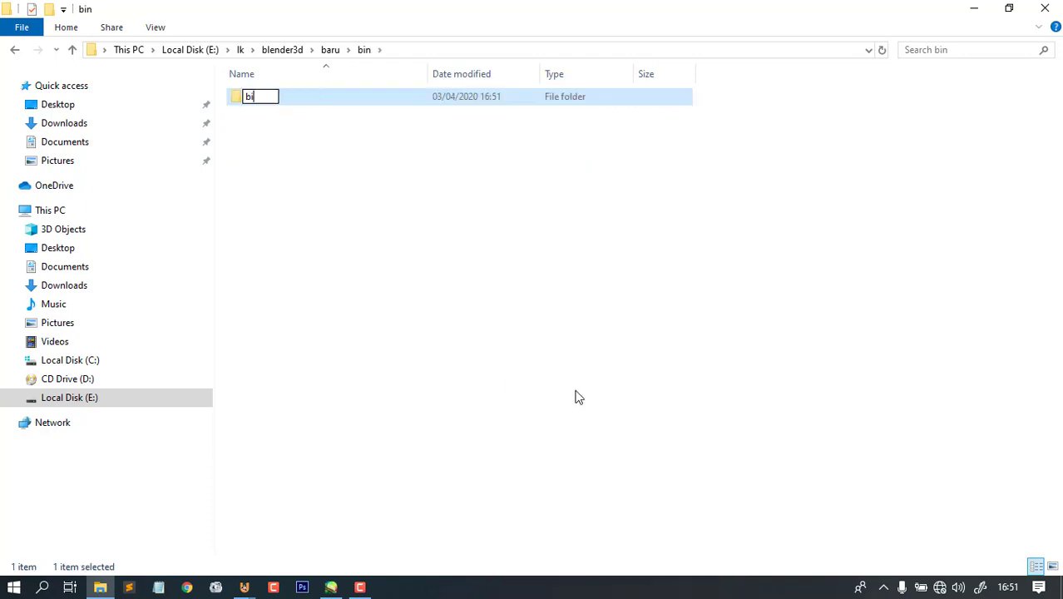
text(n)
key(BackSpace)
key(BackSpace)
key(BackSpace)
text(source)
key(Return)
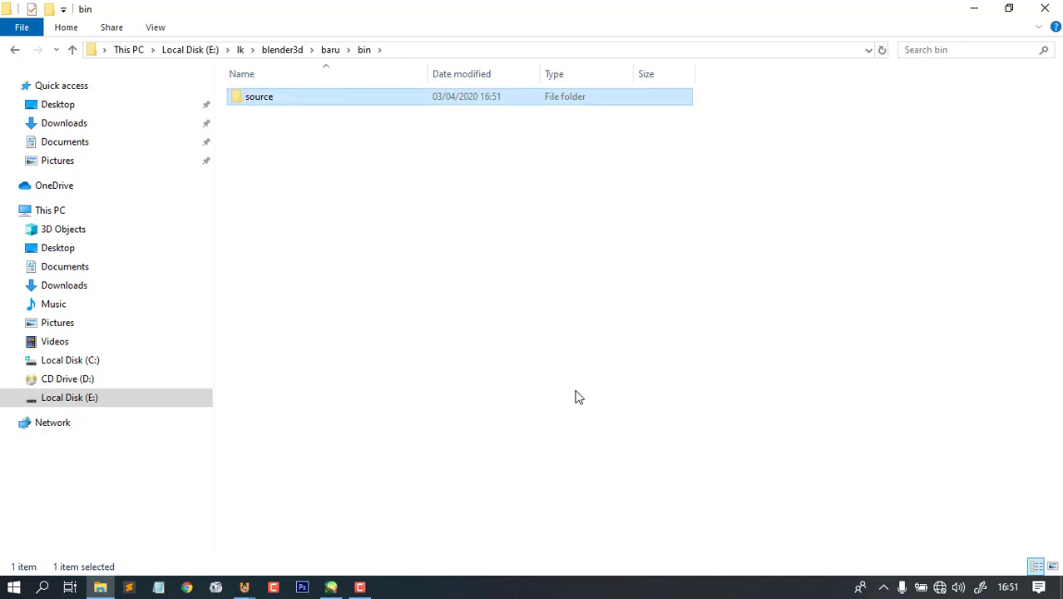
- Paste level1.dat into the source folder, refresh the listing and go back up to the baru folder
key(Return)
key(ctrl+v)
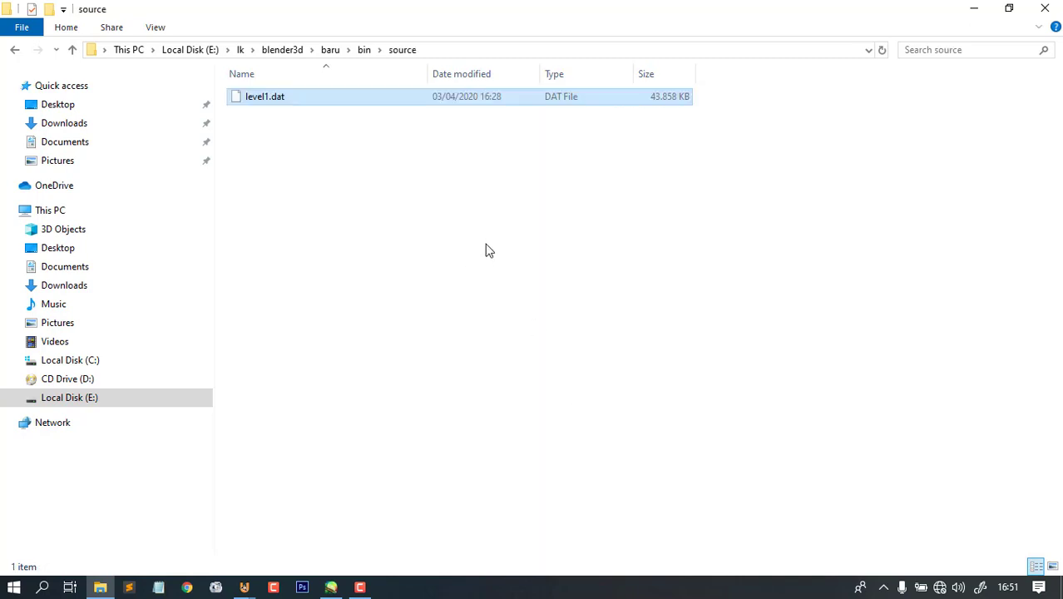
right_click(376, 170)
click(242, 225)
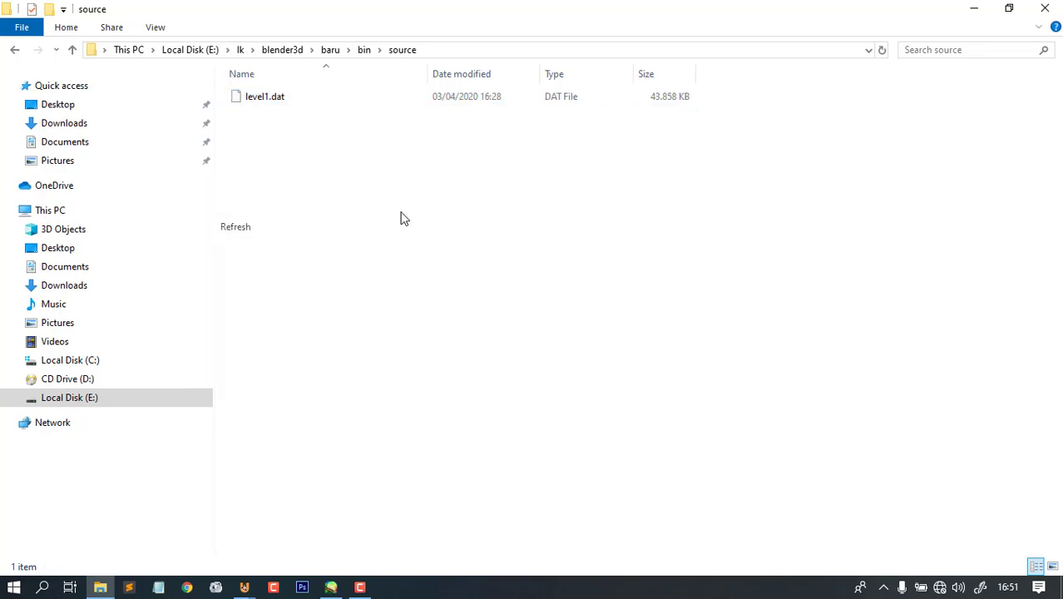
key(alt+Up)
key(alt+Up)
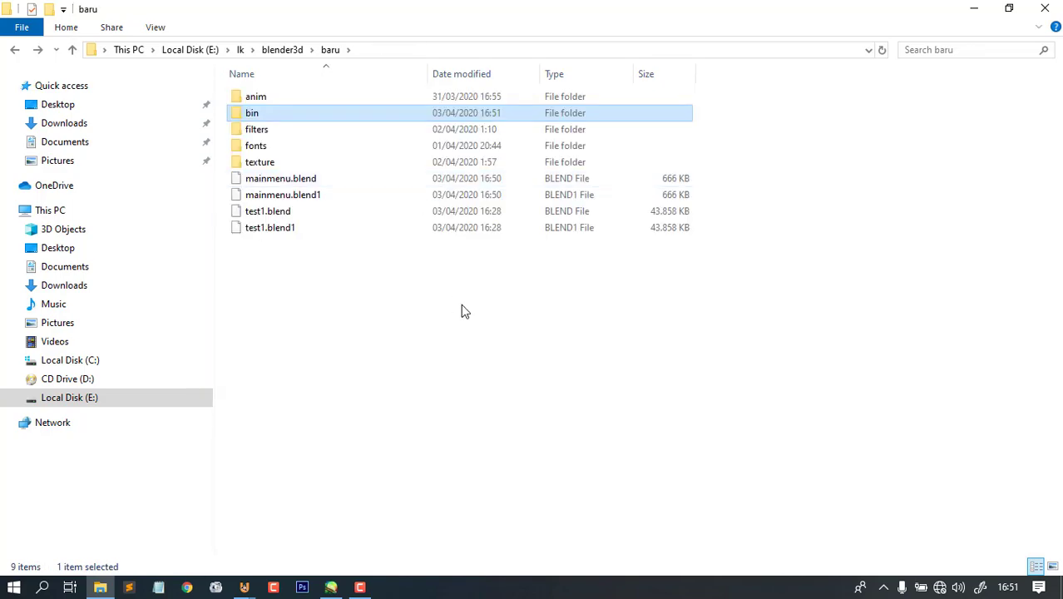
- Switch to UPBGE, look at the mainmenu scene, make opening the active scene and save over mainmenu.blend
key(alt+Tab)
click(549, 163)
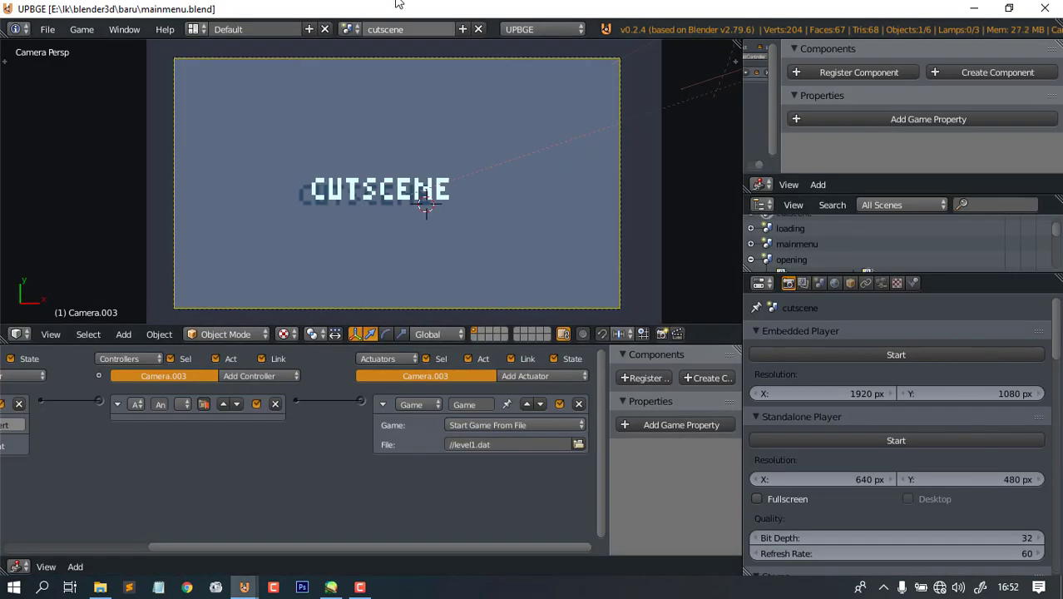
click(349, 29)
click(374, 84)
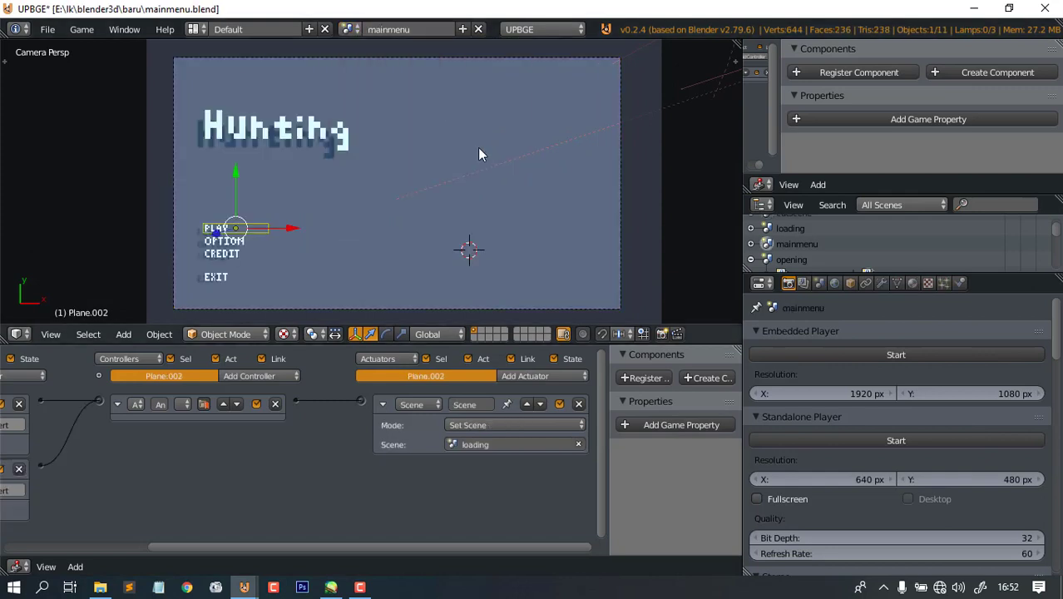
scroll(436, 183, up, 2)
key(ctrl+s)
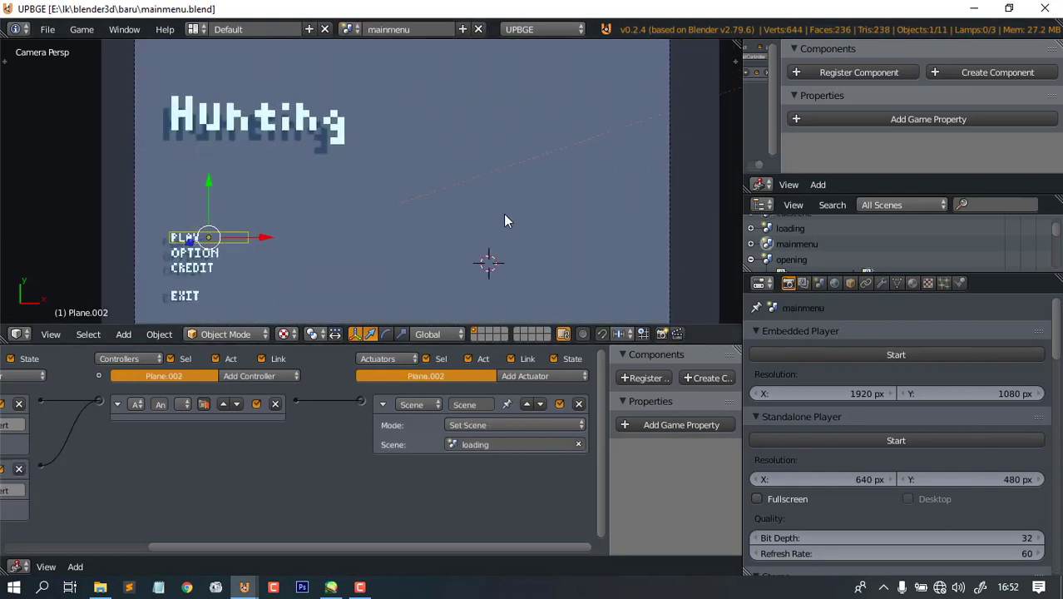
click(350, 29)
click(373, 99)
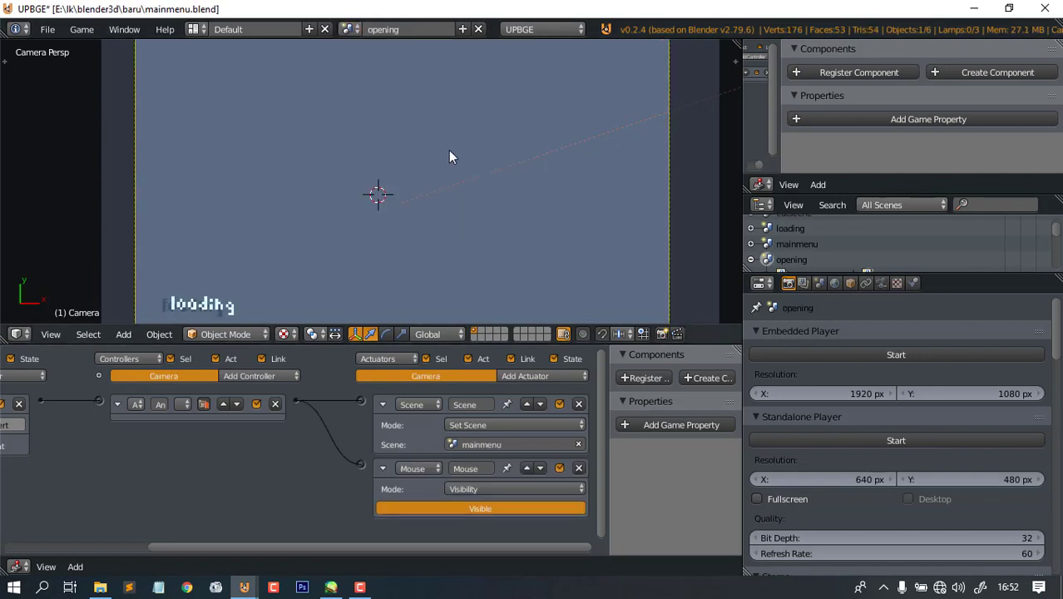
key(ctrl+s)
click(445, 160)
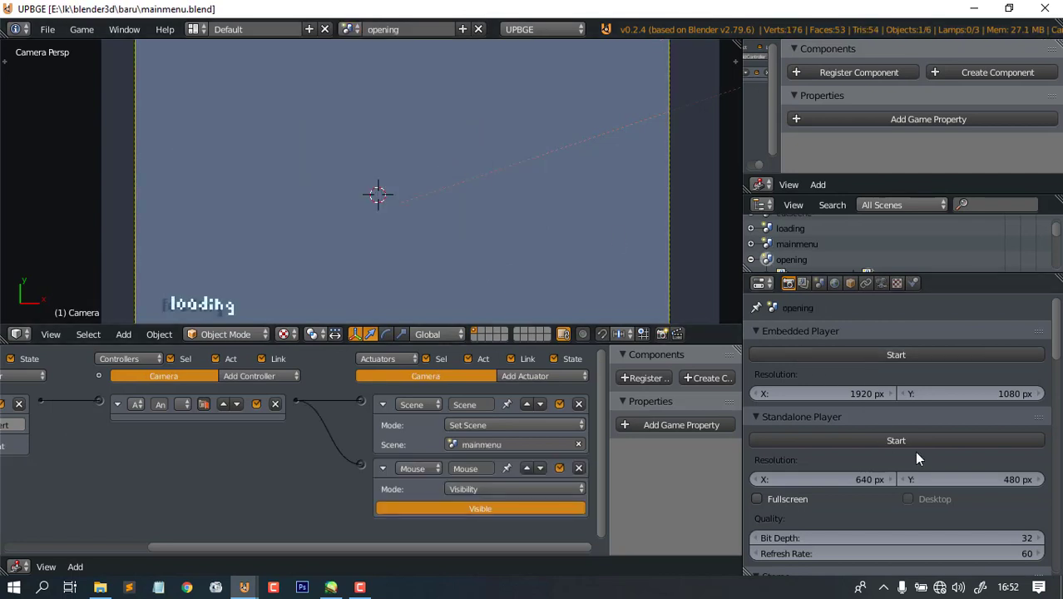
- Test the game in the standalone player with level1.dat moved, choosing PLAY and waiting at the cutscene before quitting
click(898, 441)
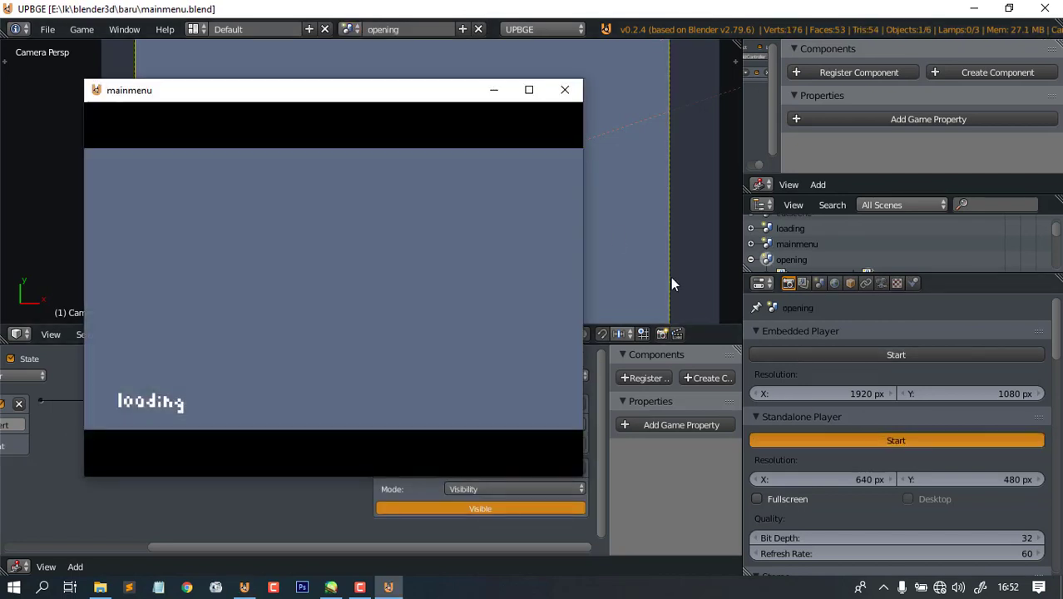
drag(367, 93, 506, 68)
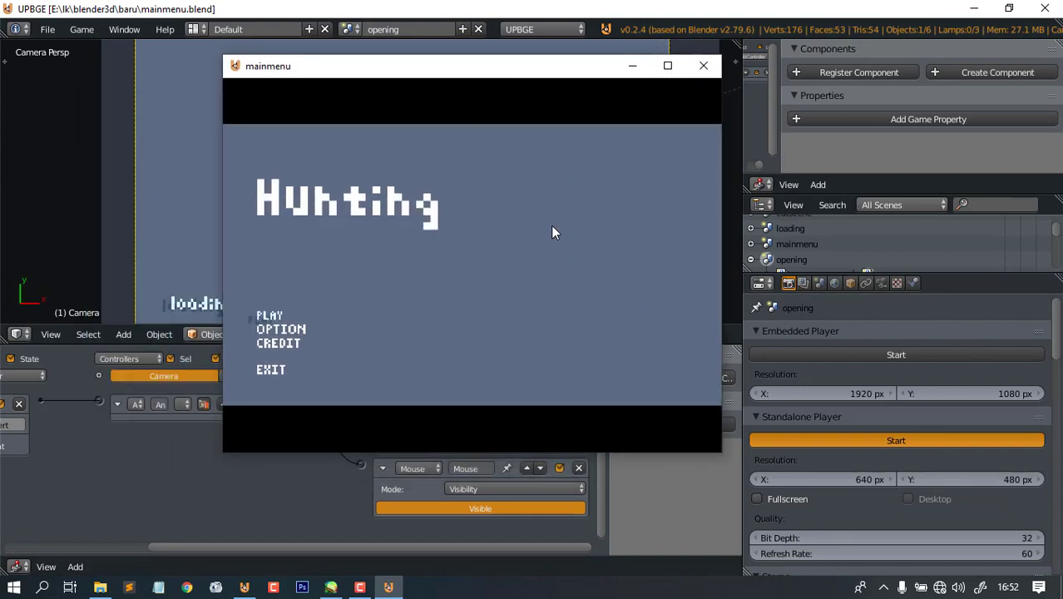
click(285, 316)
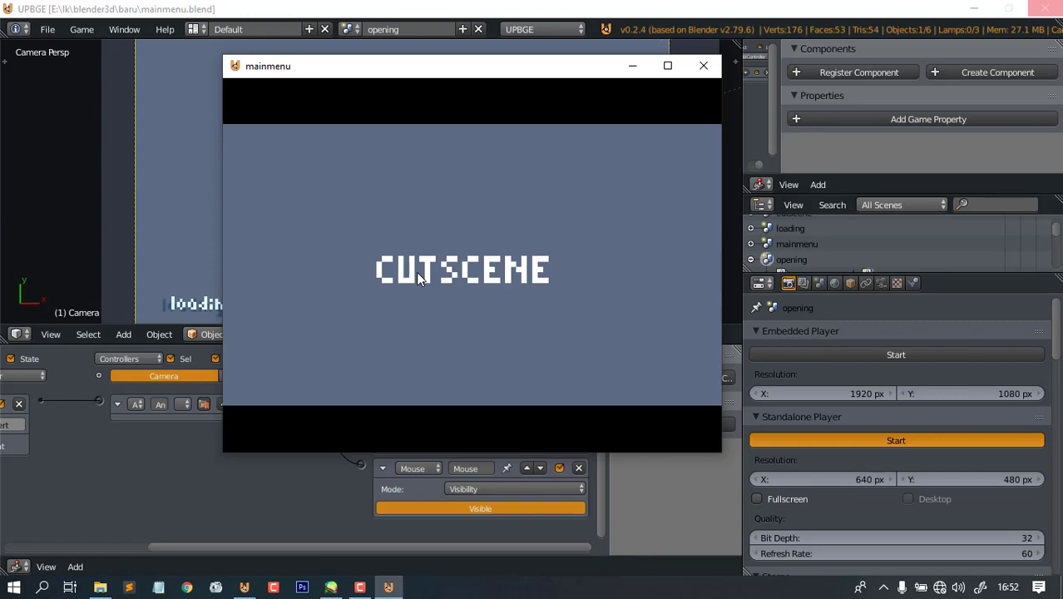
key(Escape)
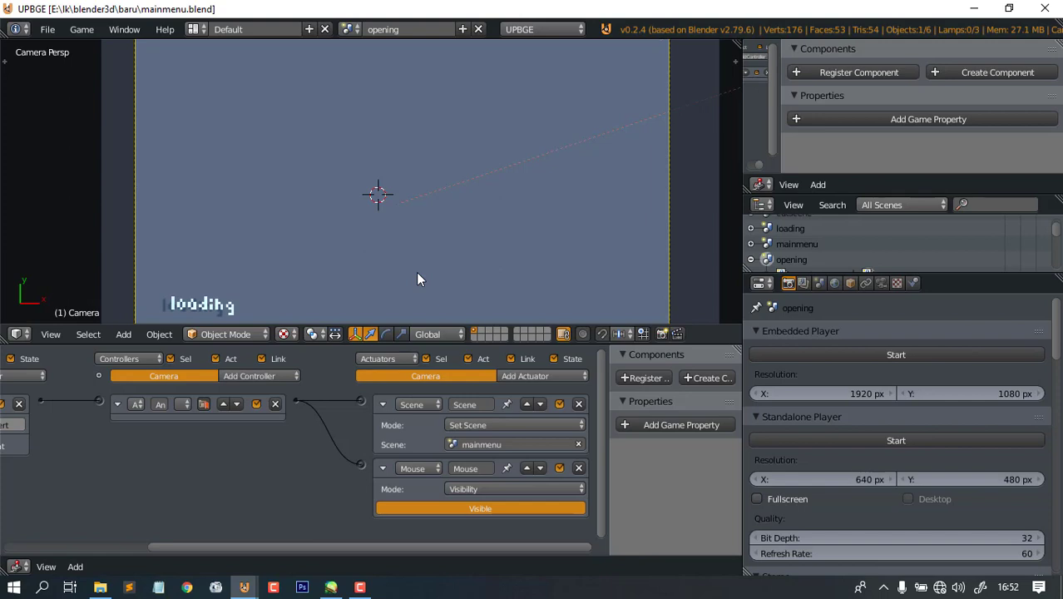
scroll(417, 280, down, 3)
scroll(418, 279, up, 2)
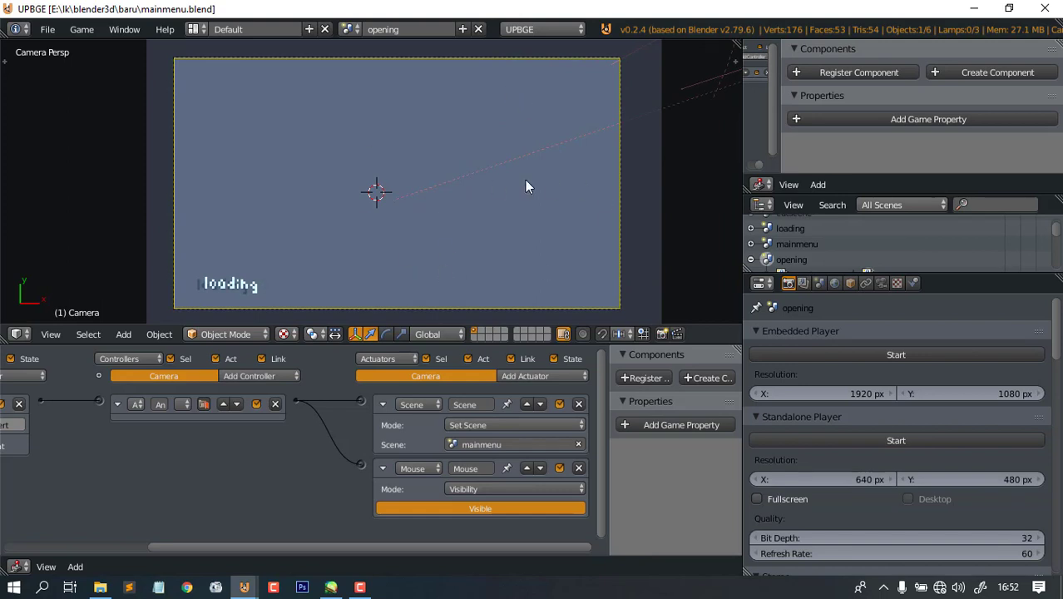
- In the cutscene scene, point the camera's Start Game From File actuator to level1.dat in the bin\source folder
click(350, 29)
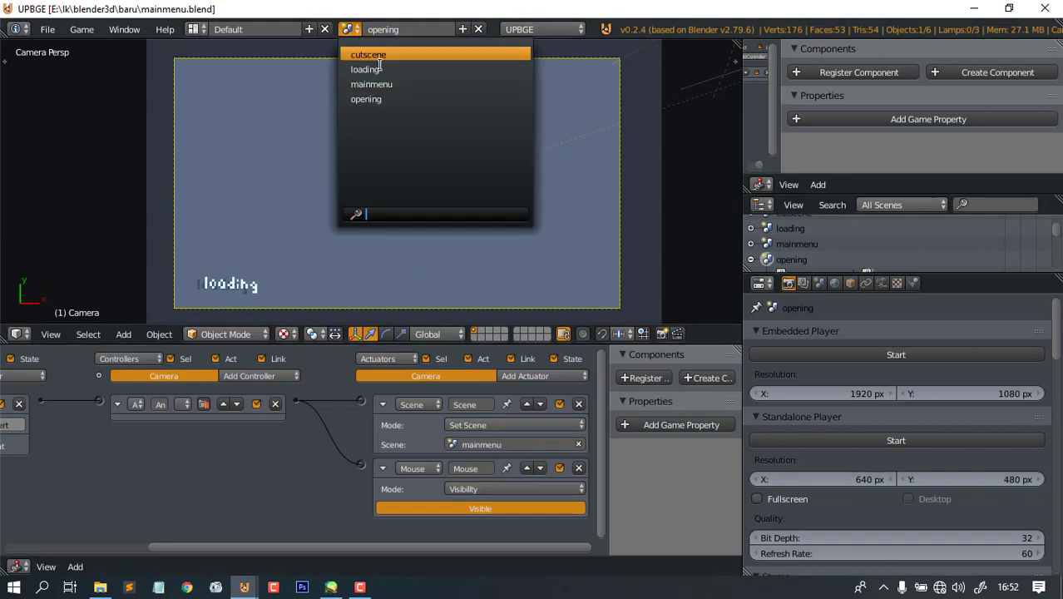
click(368, 55)
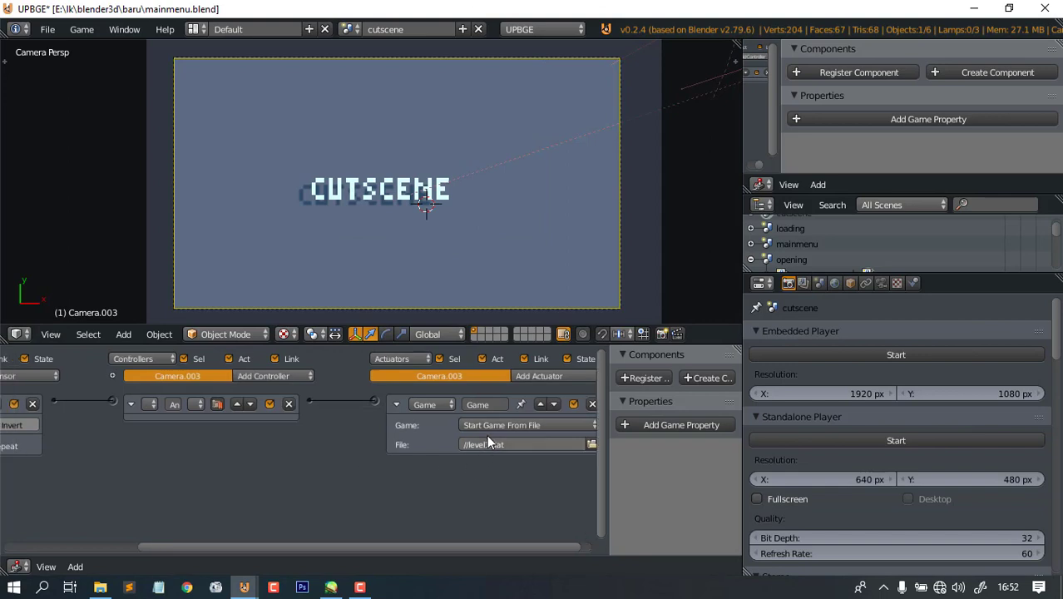
middle_drag(483, 432, 469, 432)
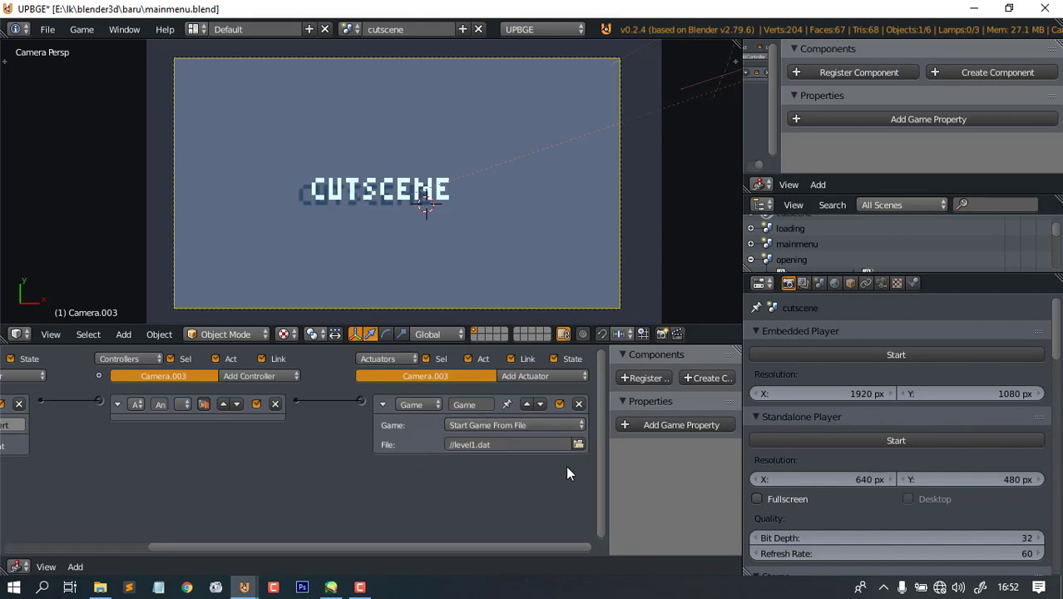
click(577, 445)
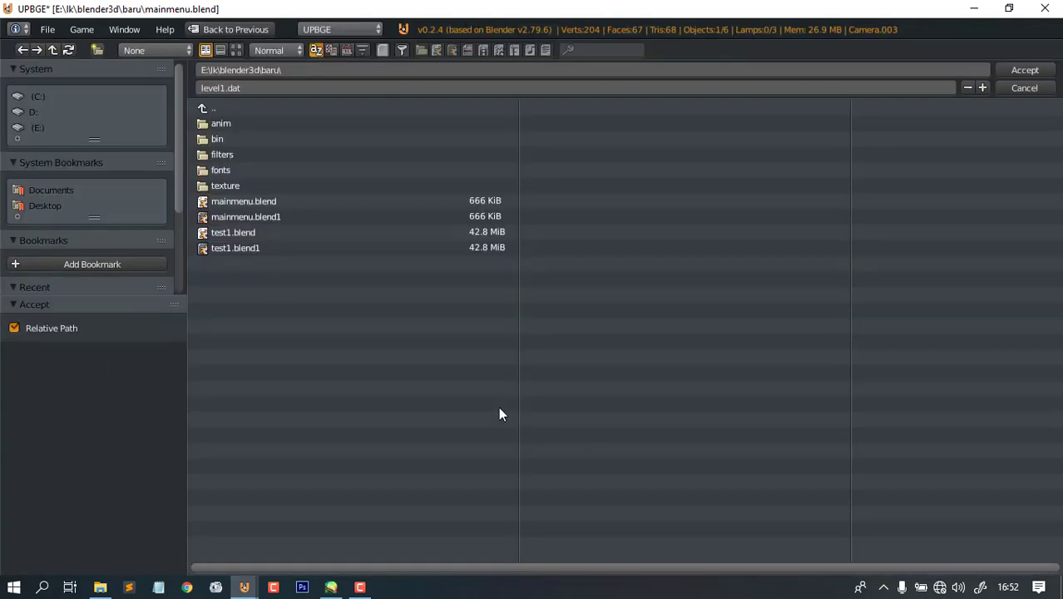
click(219, 140)
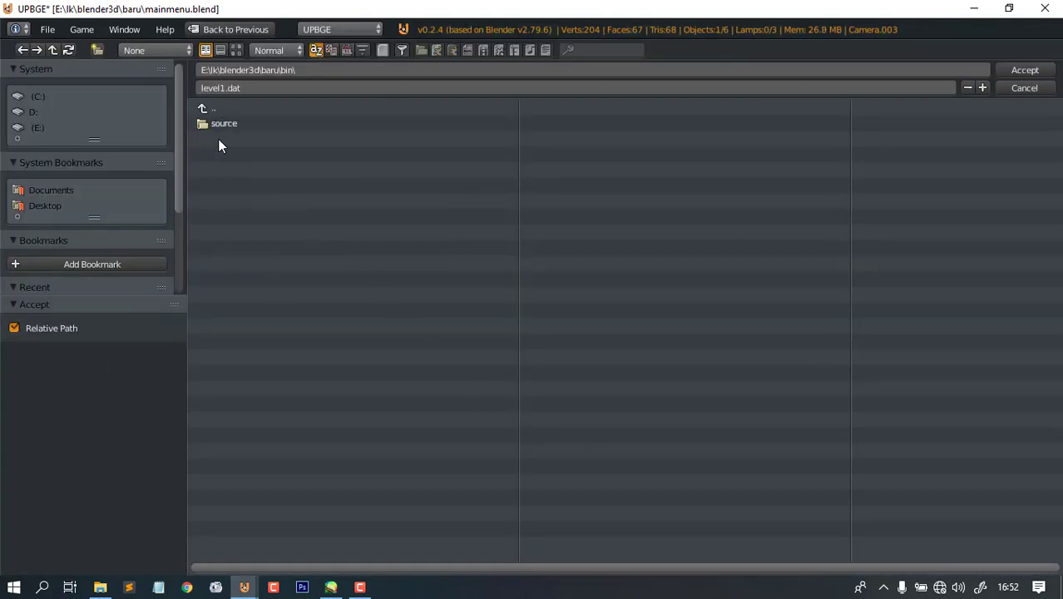
click(213, 107)
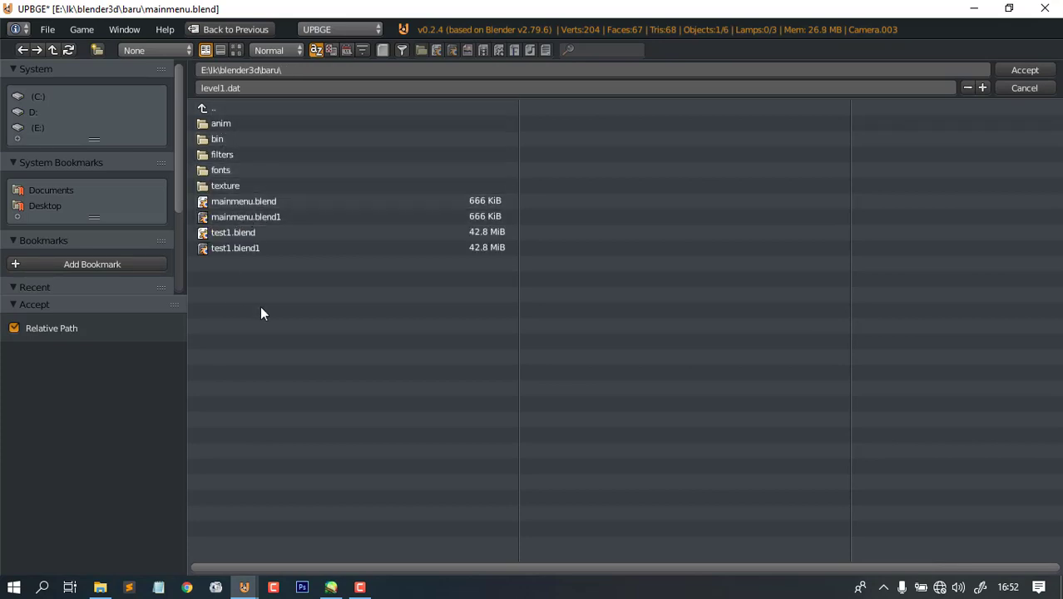
click(227, 139)
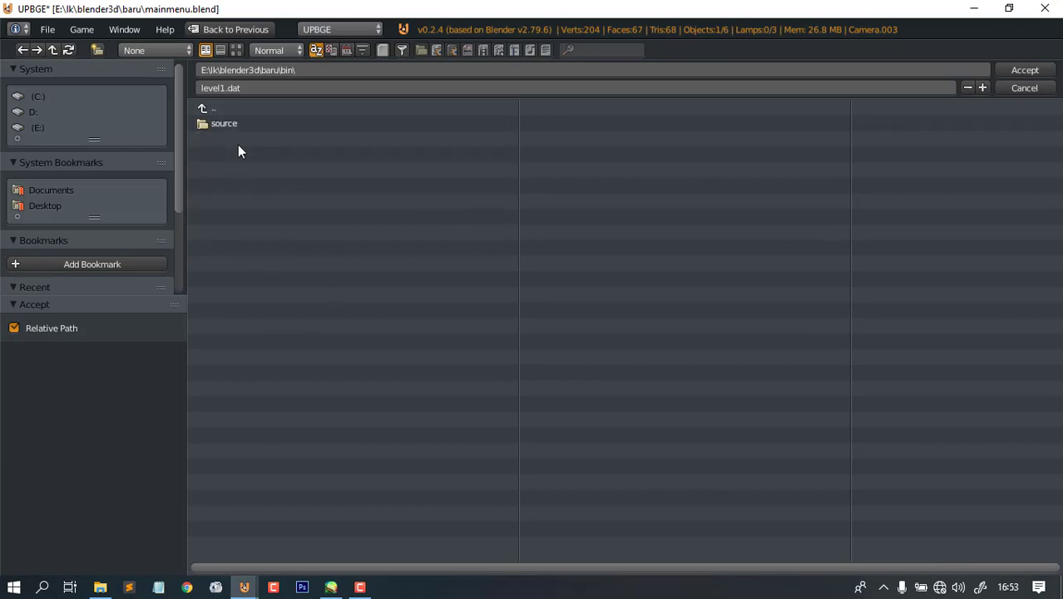
click(236, 125)
click(236, 124)
double_click(236, 123)
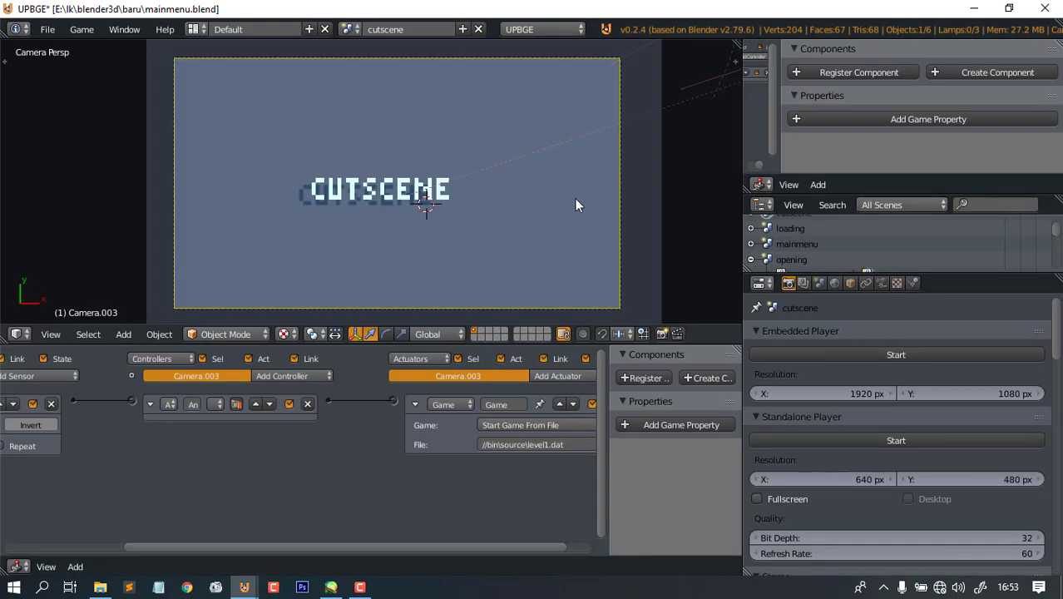
ctrl+scroll(463, 476, right, 2)
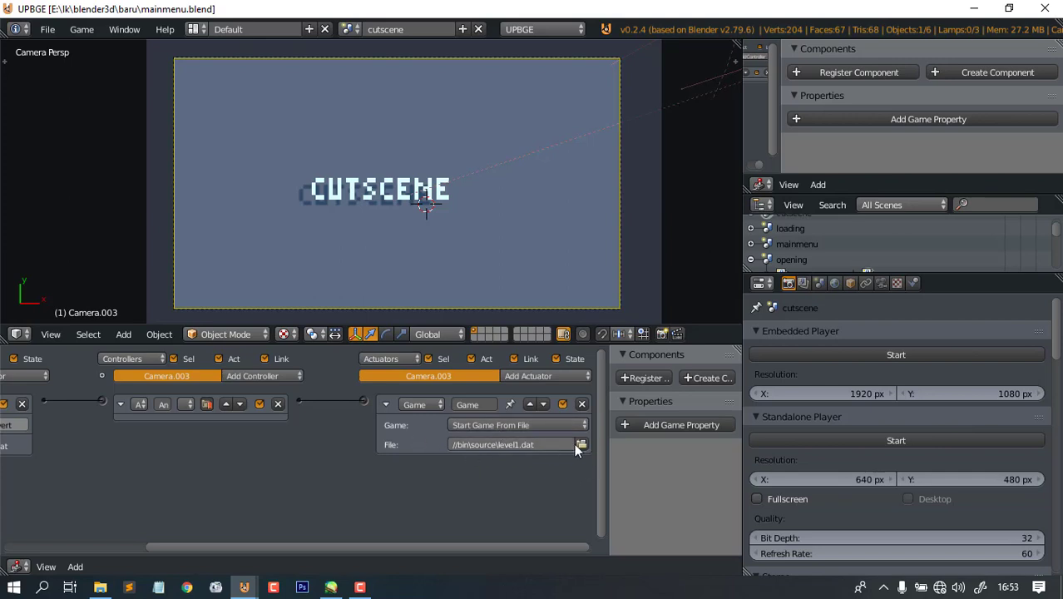
- Save over mainmenu.blend, then make opening the active scene and save the file again
key(ctrl+s)
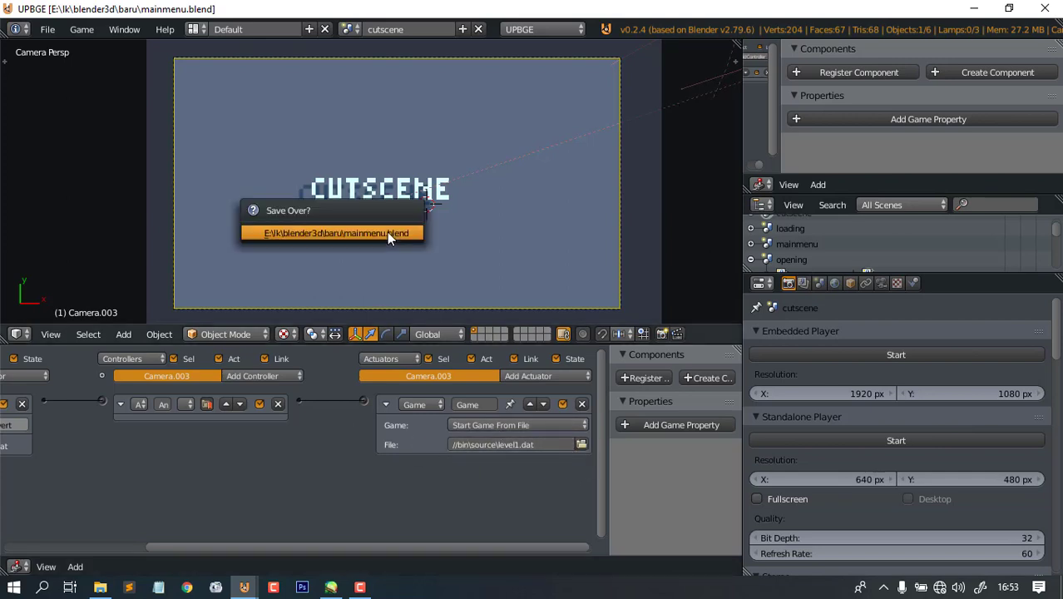
click(387, 232)
click(347, 31)
click(391, 97)
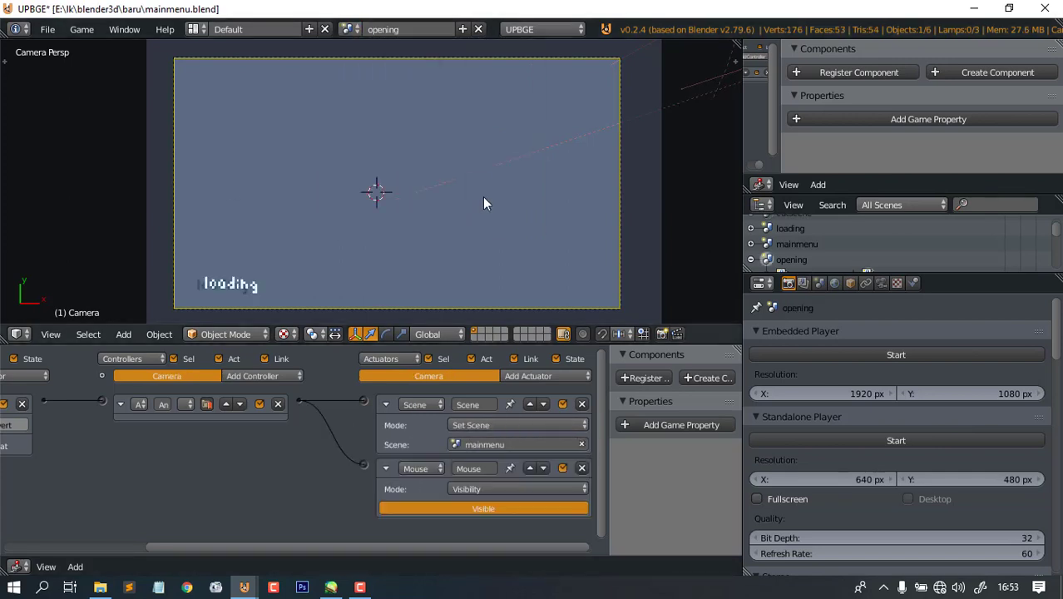
key(ctrl+s)
click(485, 198)
- Test the game in the standalone player from the opening through PLAY into level 1, move the character briefly and quit
click(878, 440)
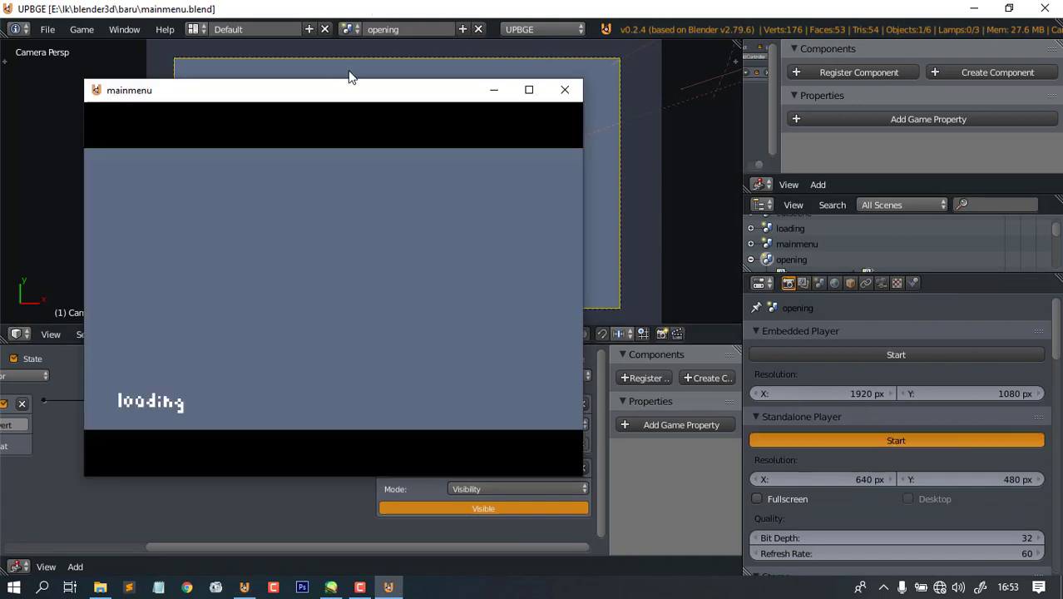
drag(354, 87, 529, 78)
click(323, 331)
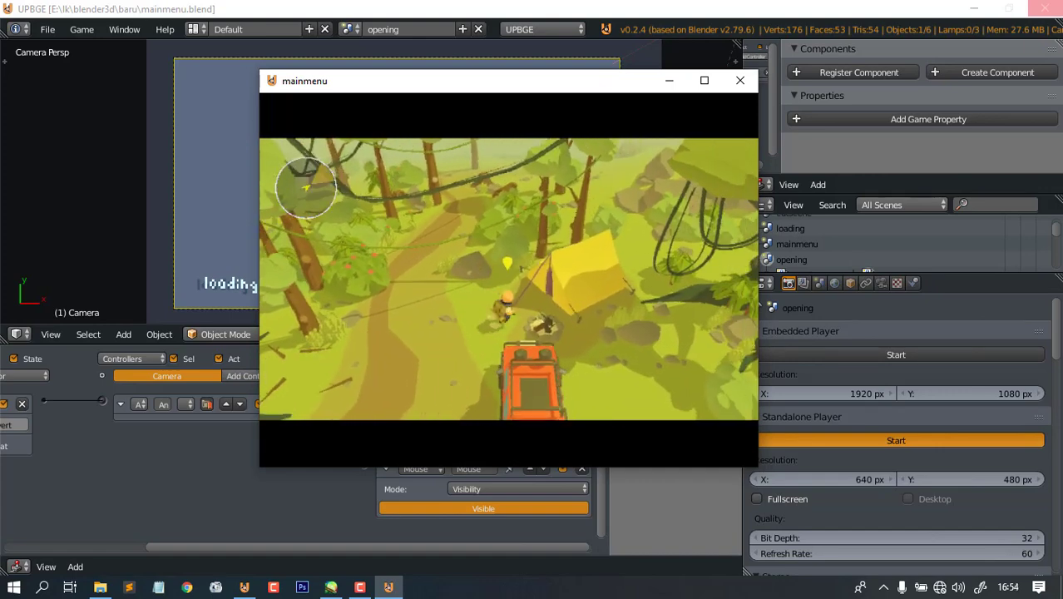
key(a)
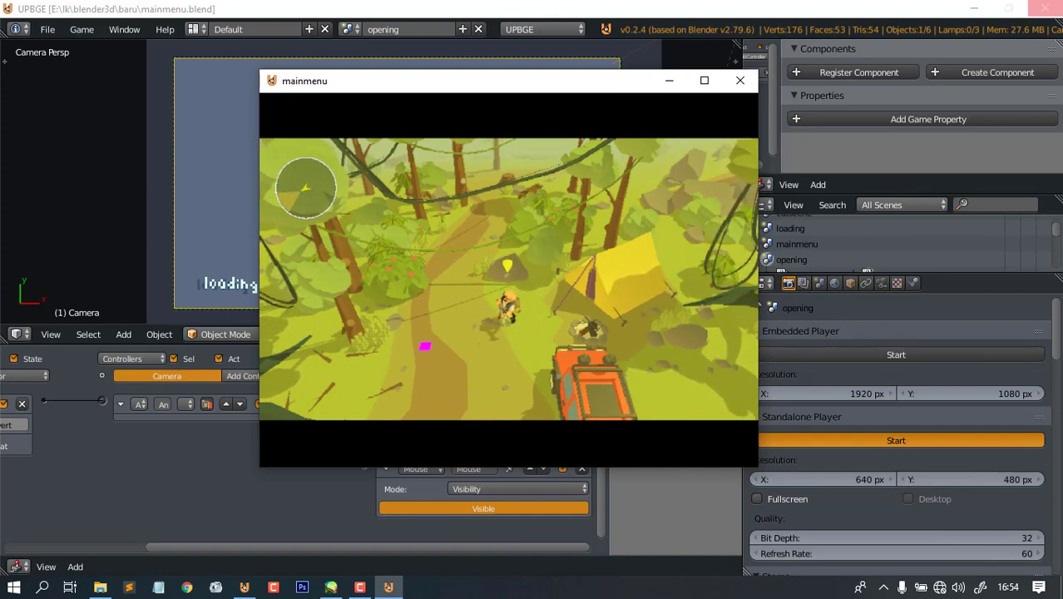
key(Escape)
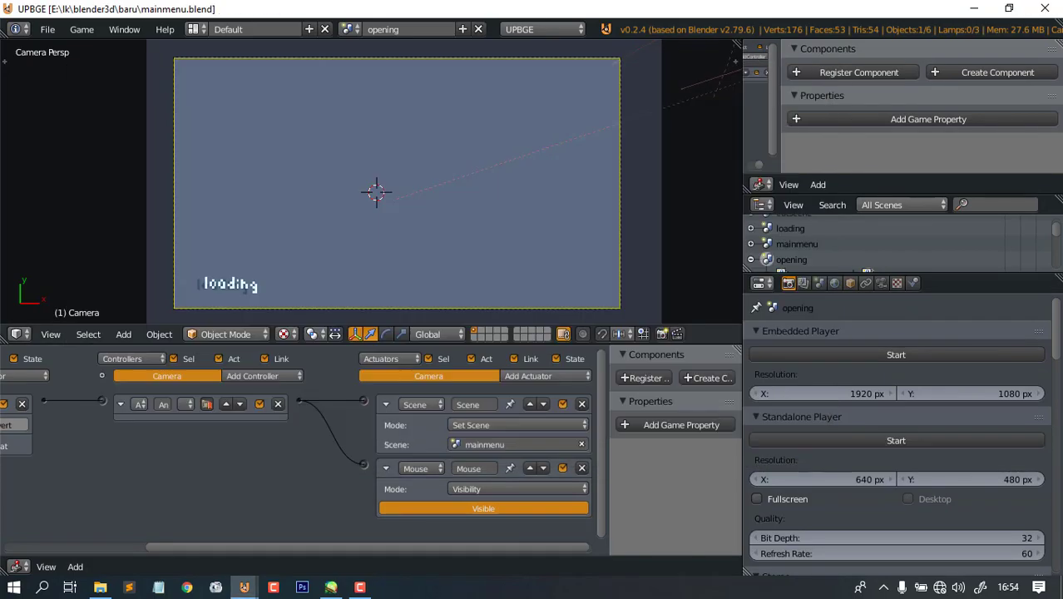
- Switch to File Explorer, check level1.dat inside bin\source and go back up to the baru folder
key(alt+Tab)
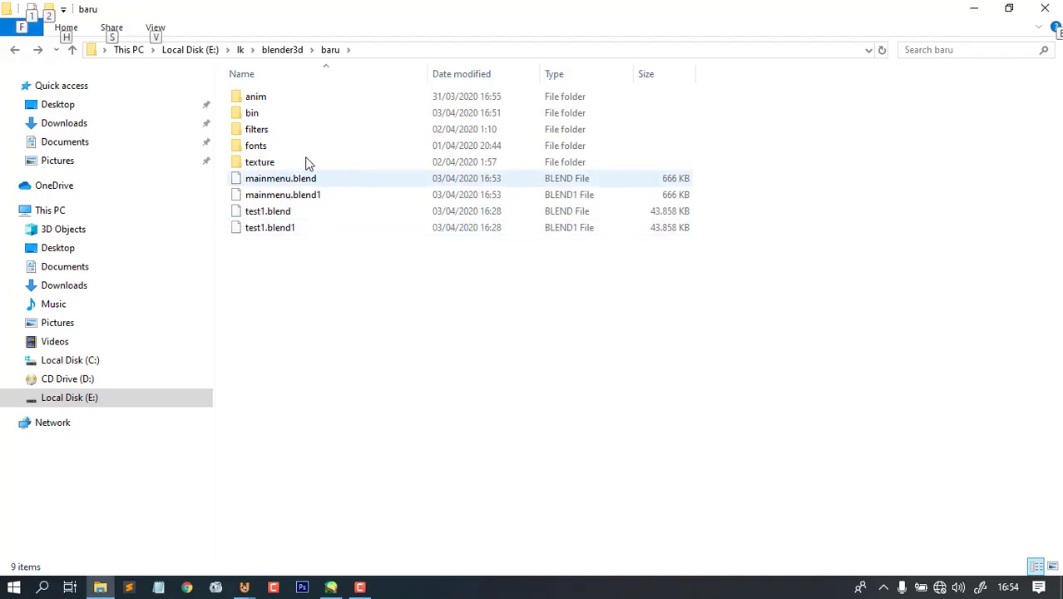
double_click(267, 114)
double_click(275, 101)
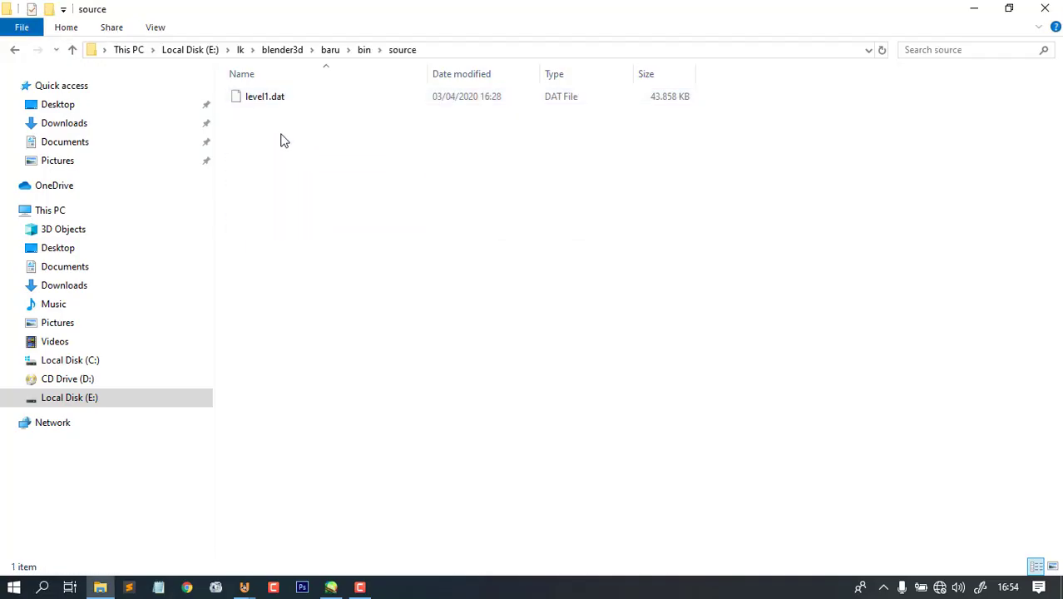
click(256, 101)
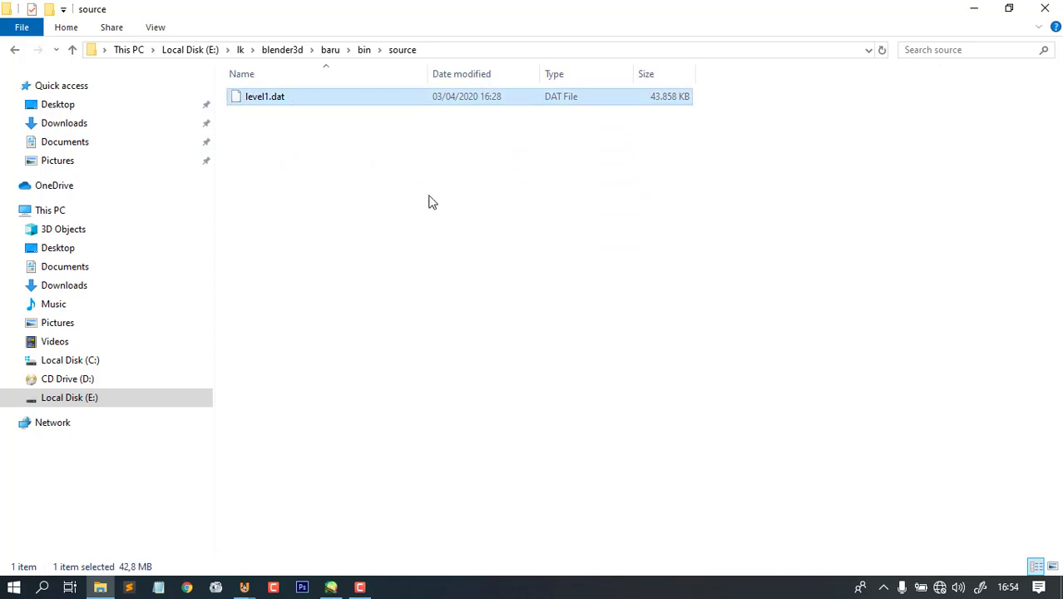
key(BackSpace)
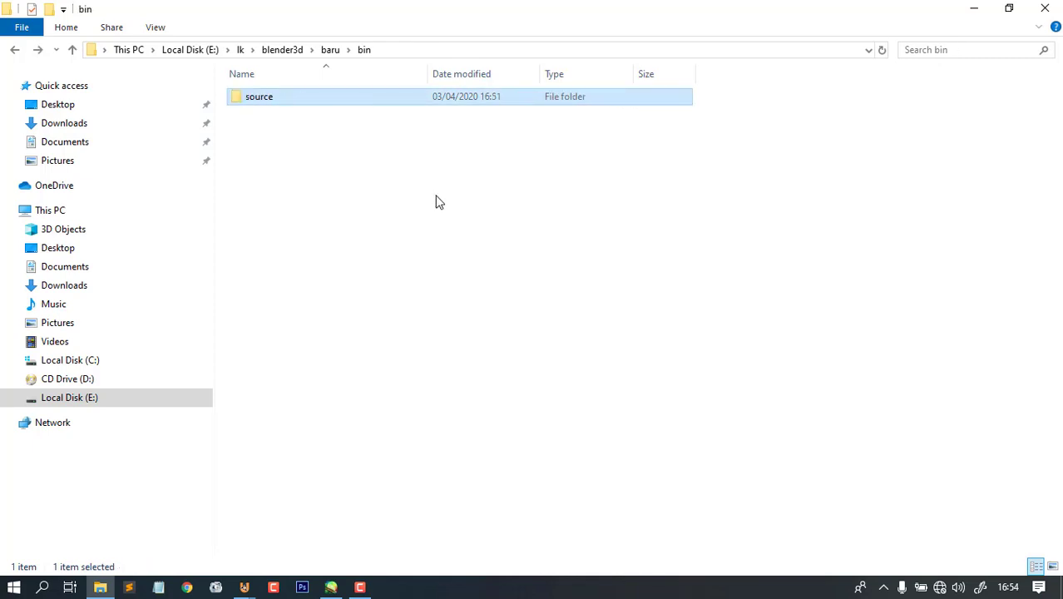
key(BackSpace)
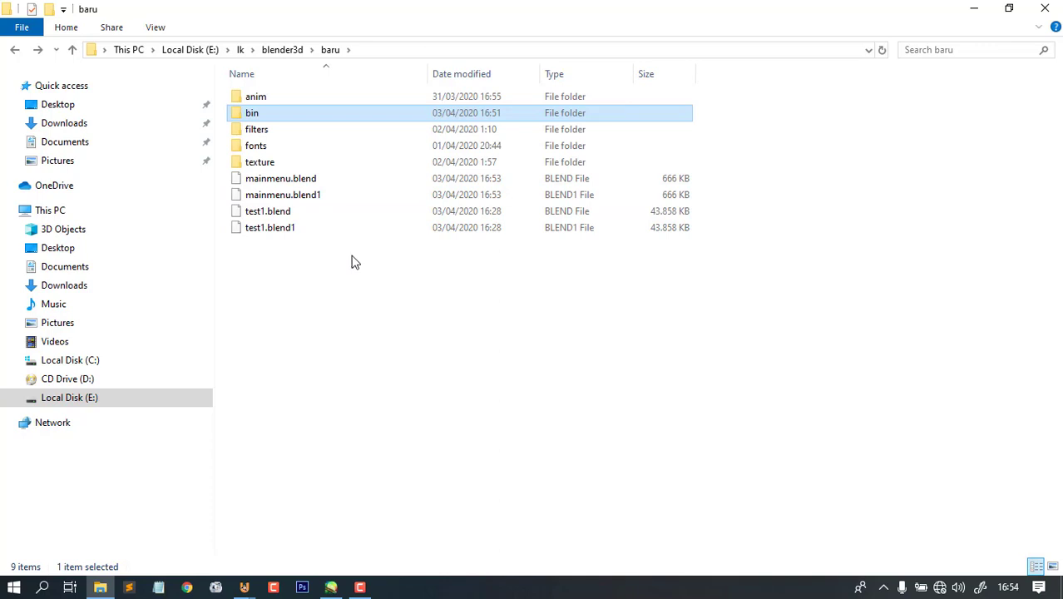
- Refresh the baru folder listing and look at the images in the texture folder before returning to baru
right_click(351, 262)
click(280, 316)
click(258, 181)
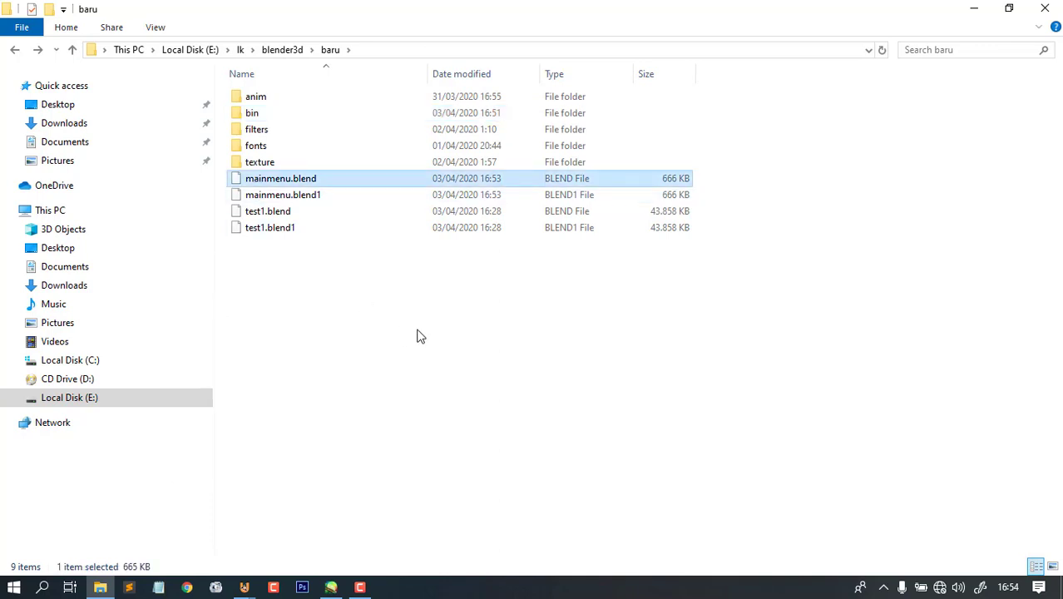
right_click(231, 305)
click(307, 371)
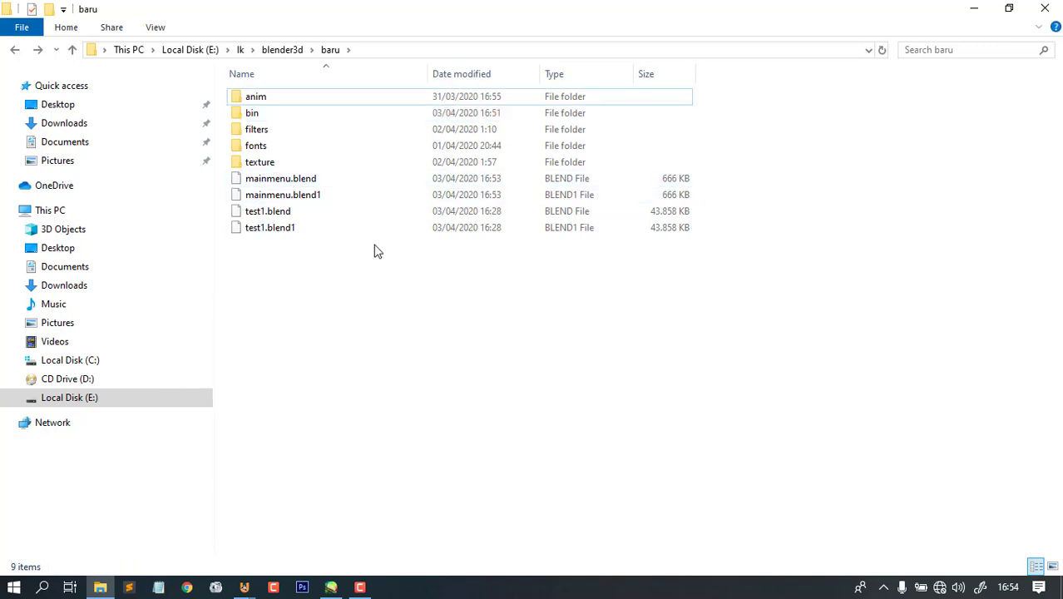
double_click(266, 164)
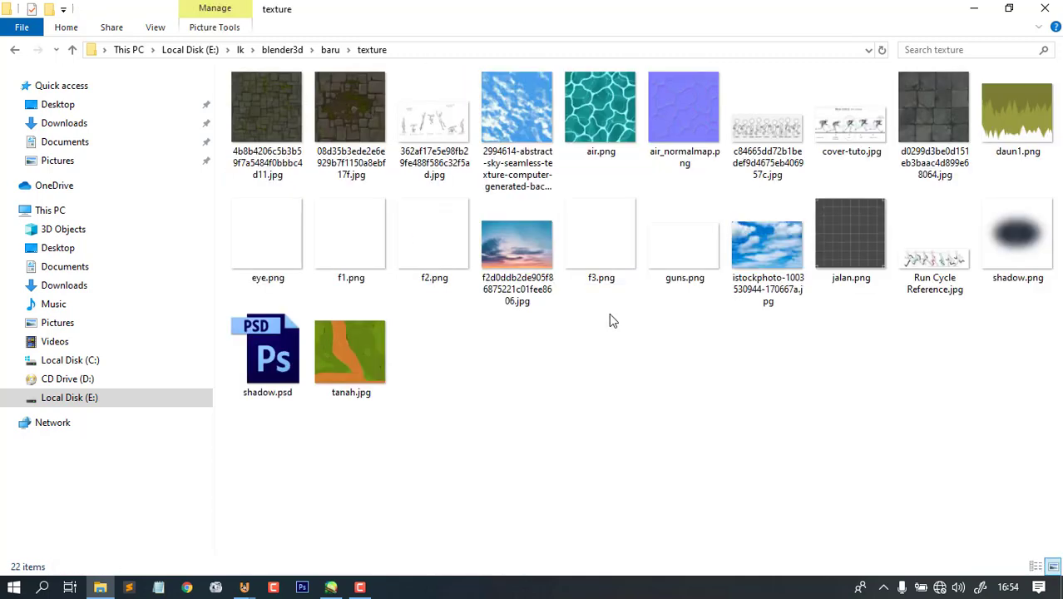
key(alt+Left)
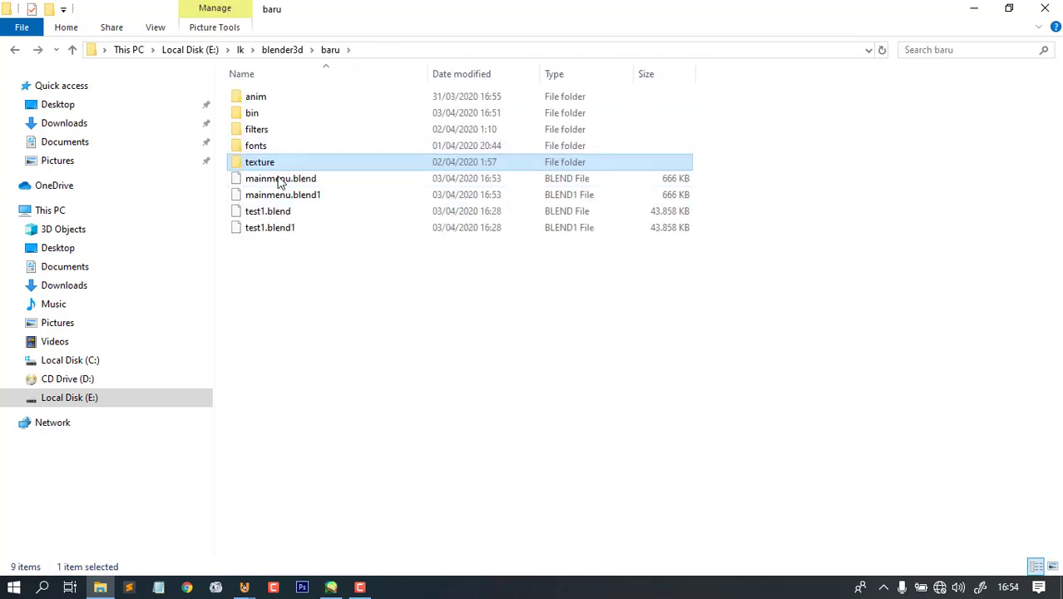
click(469, 353)
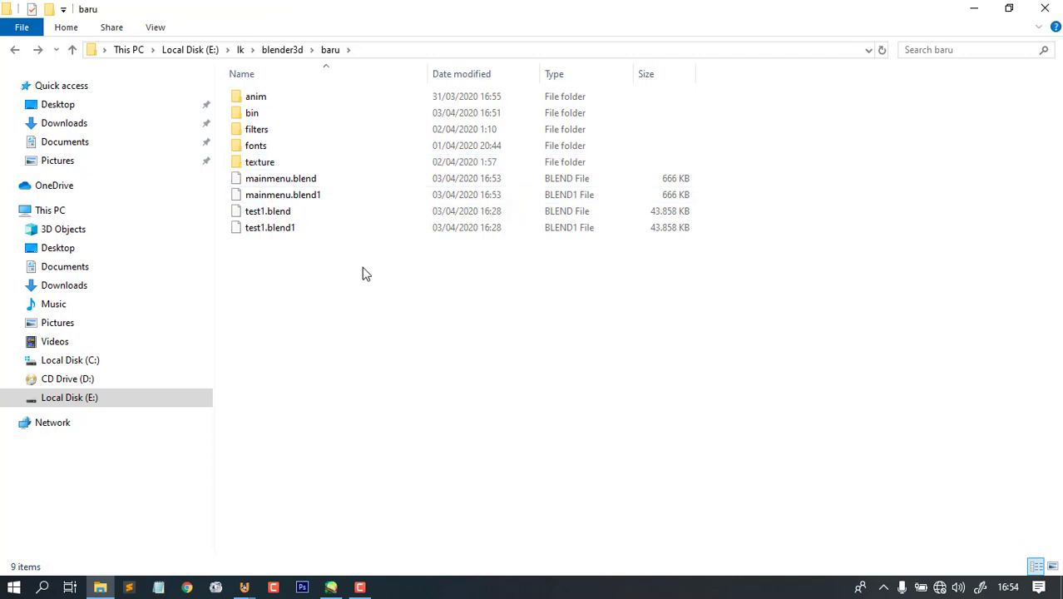
- Open the source folder inside bin and refresh its listing
double_click(260, 113)
double_click(261, 100)
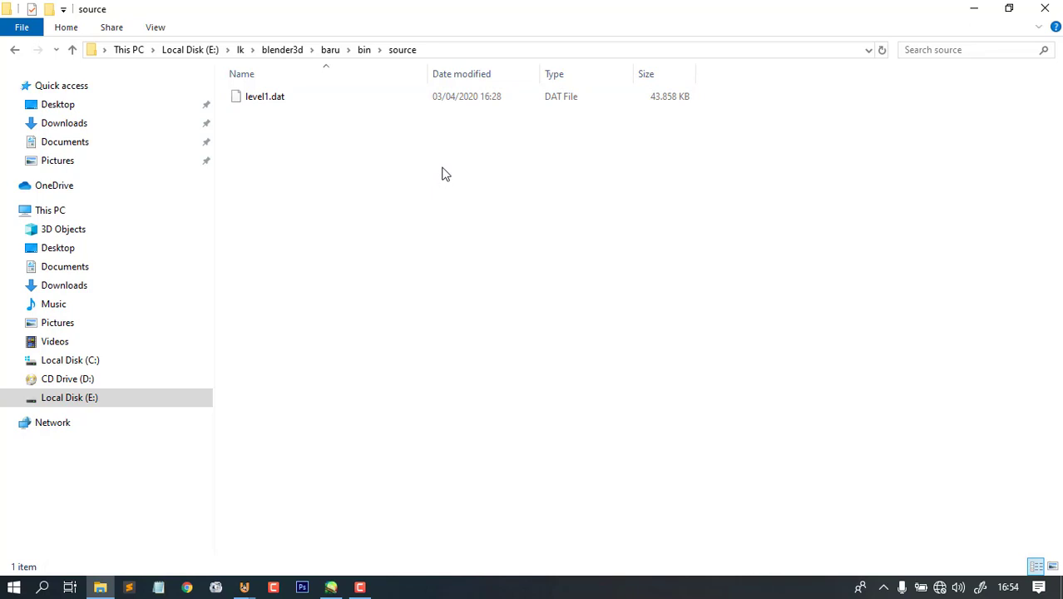
right_click(261, 168)
click(312, 230)
right_click(389, 184)
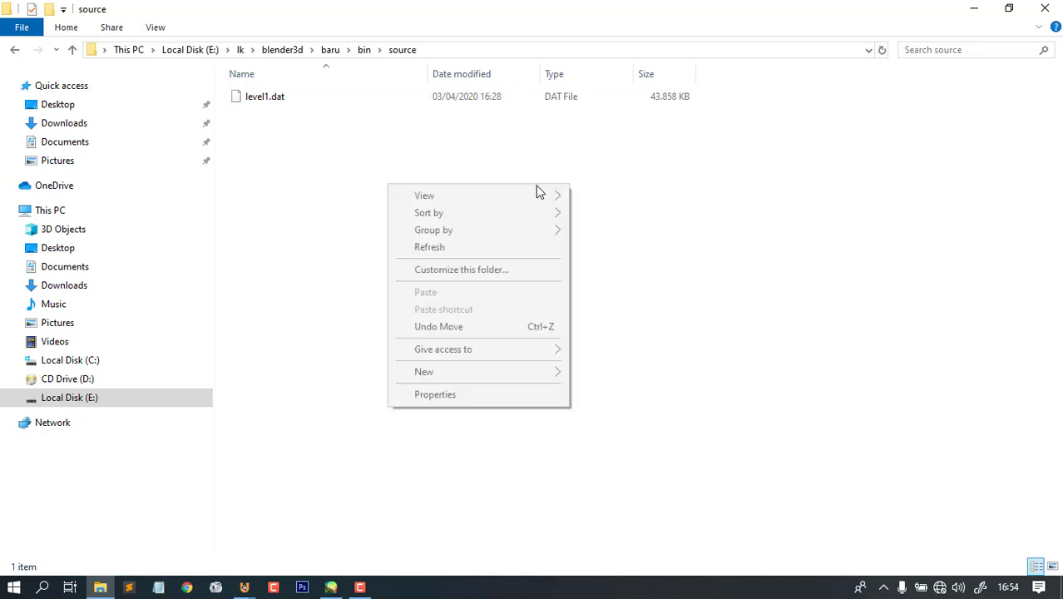
click(510, 250)
right_click(526, 180)
click(598, 247)
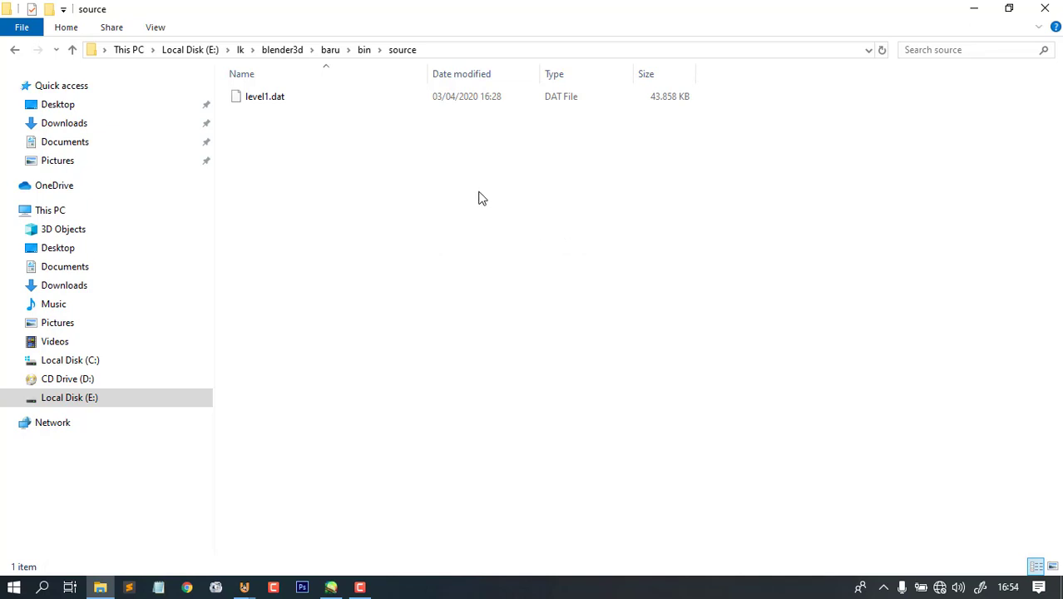
right_click(297, 193)
click(341, 255)
- Move level1.dat from bin\source up into the baru folder
click(284, 100)
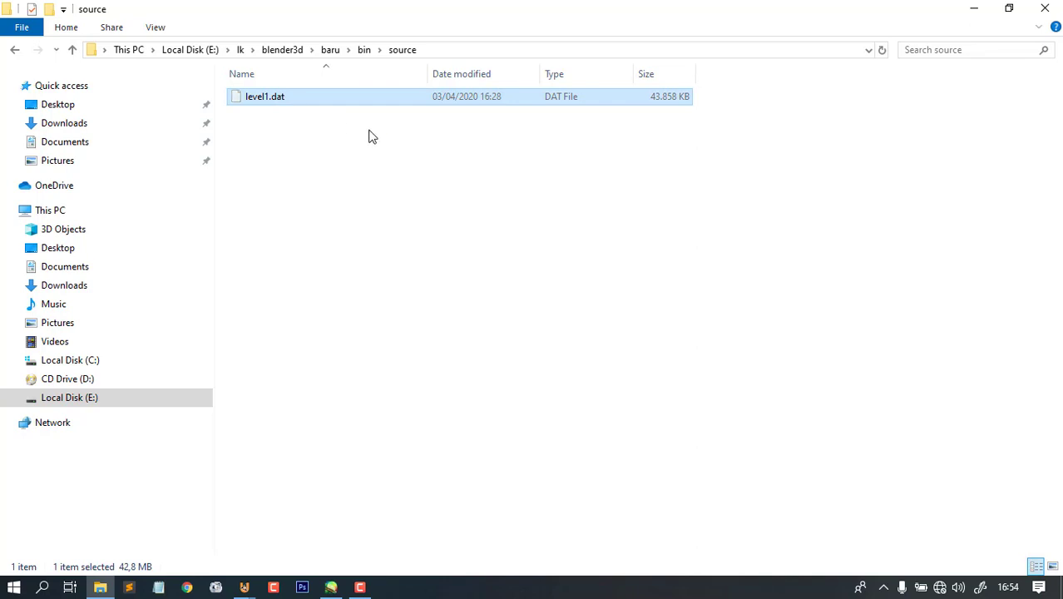
key(alt+Up)
key(alt+Up)
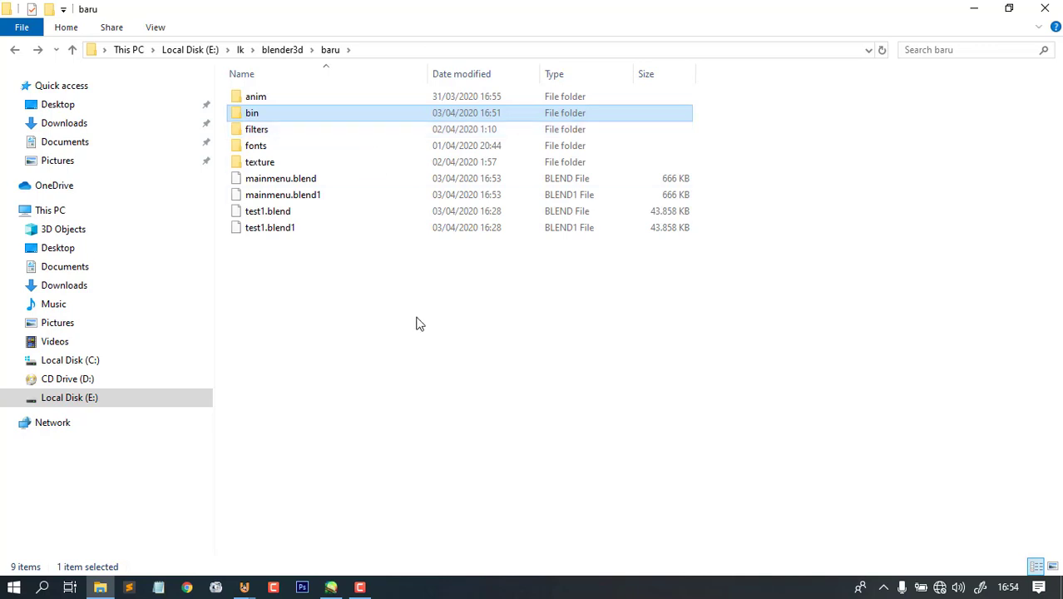
click(419, 321)
key(ctrl+v)
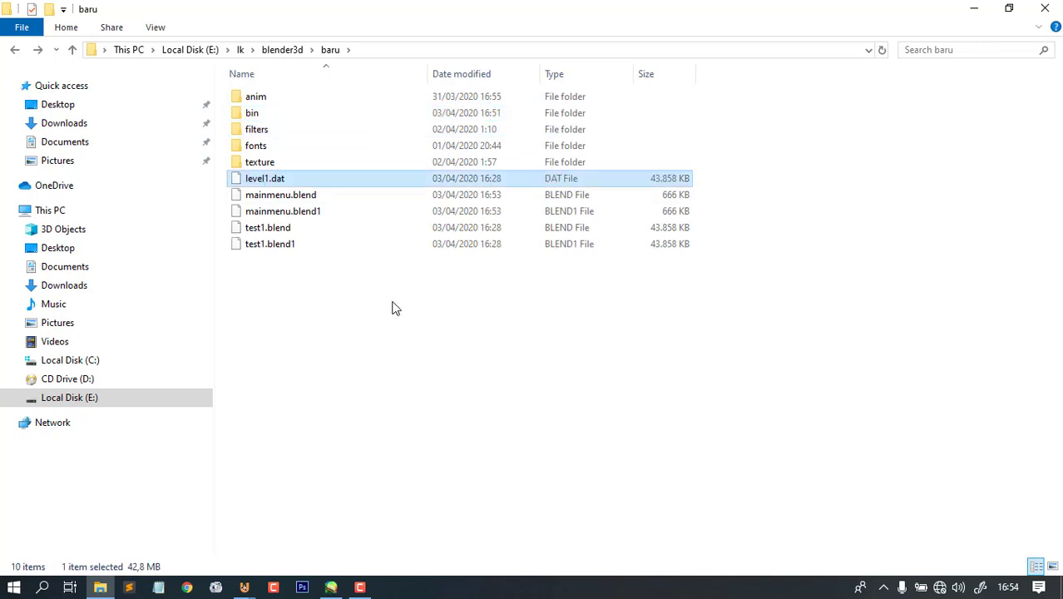
- Rename level1.dat in the baru folder to level1.blend, accepting the extension change, and refresh the listing
key(F2)
click(292, 178)
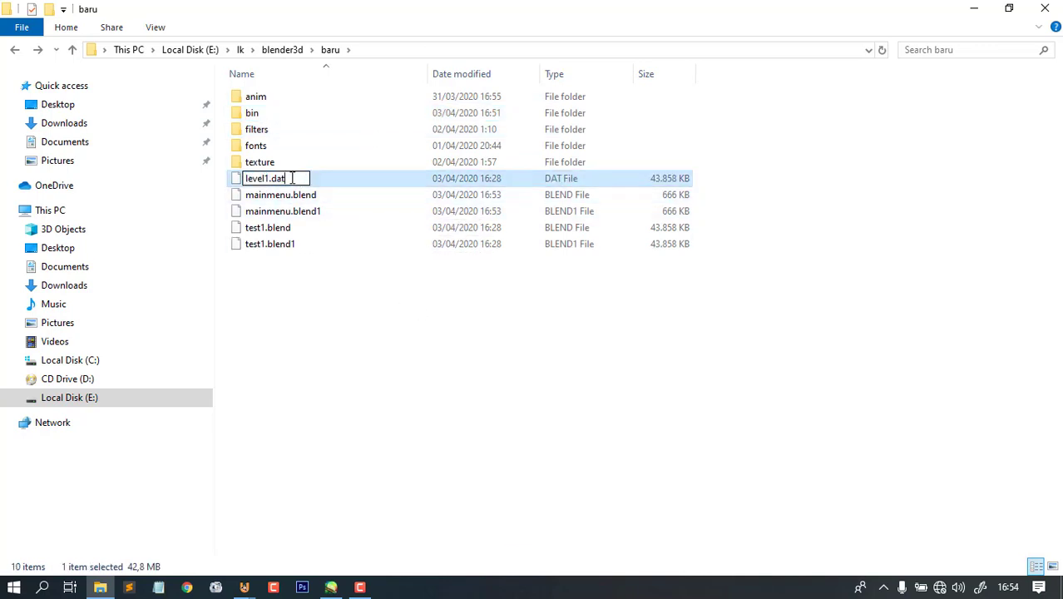
key(BackSpace)
key(BackSpace)
key(BackSpace)
text(blend)
key(Return)
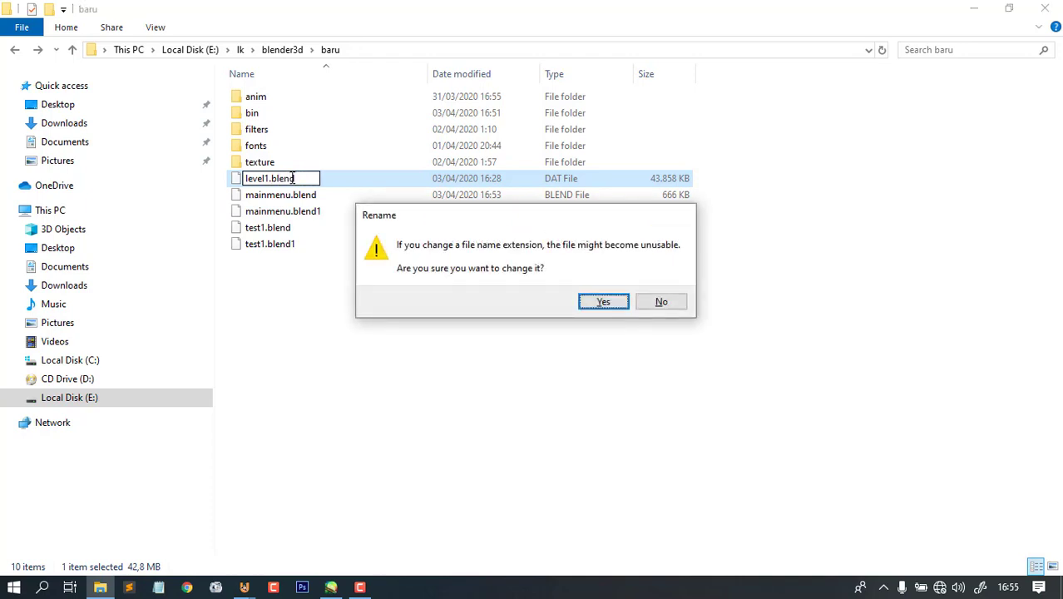
key(Return)
right_click(490, 388)
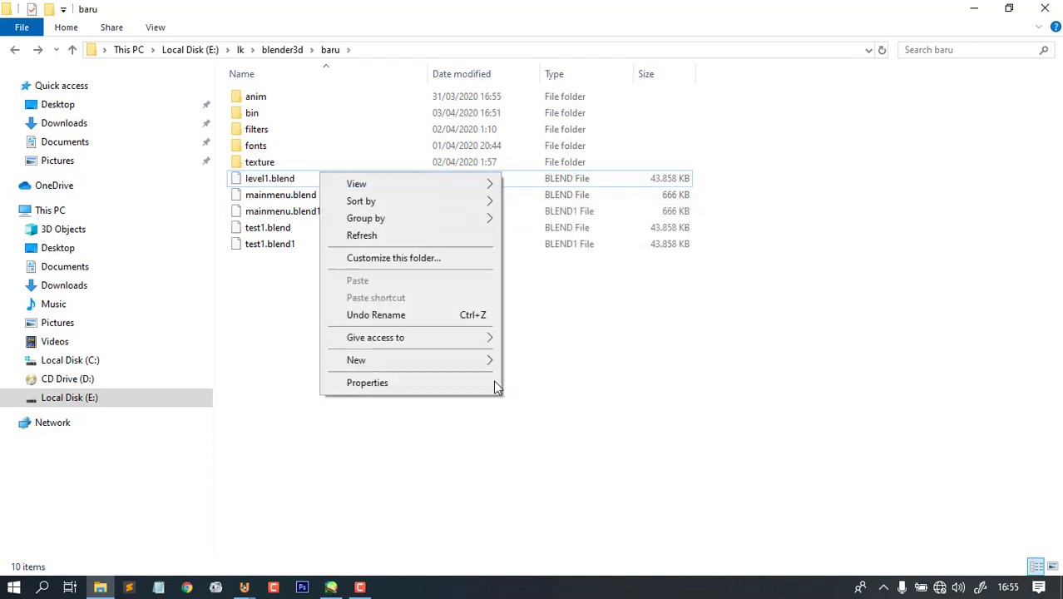
click(411, 235)
right_click(600, 391)
click(492, 230)
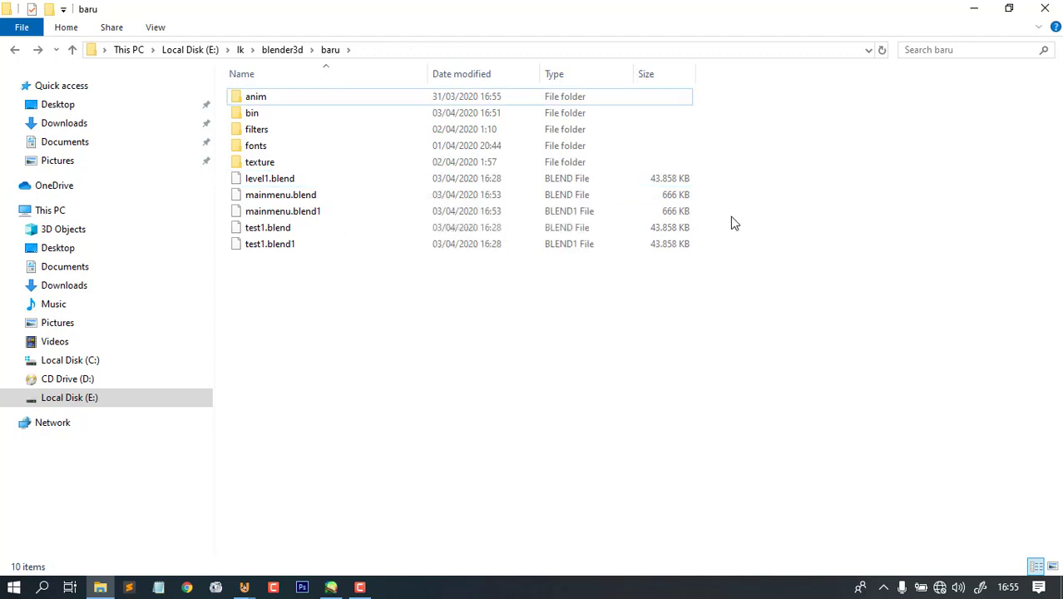
click(279, 185)
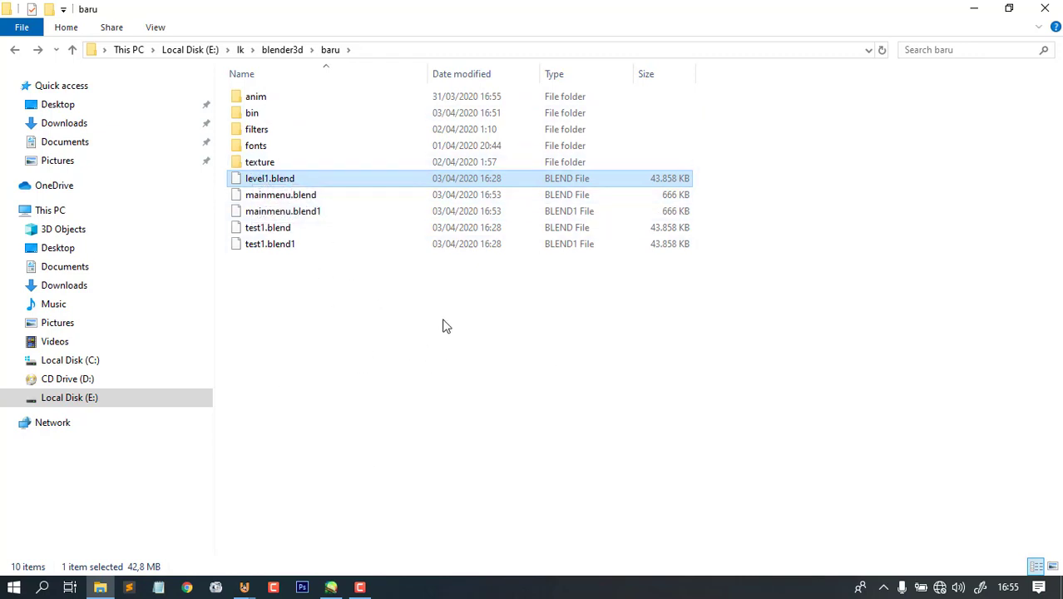
click(488, 312)
right_click(488, 312)
click(359, 371)
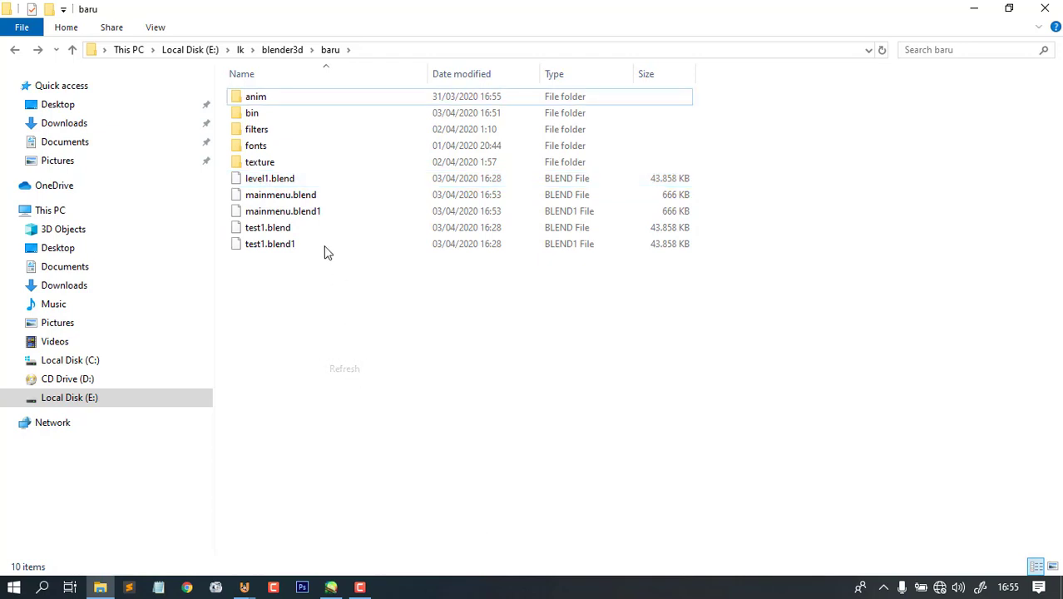
click(277, 178)
click(378, 381)
click(255, 181)
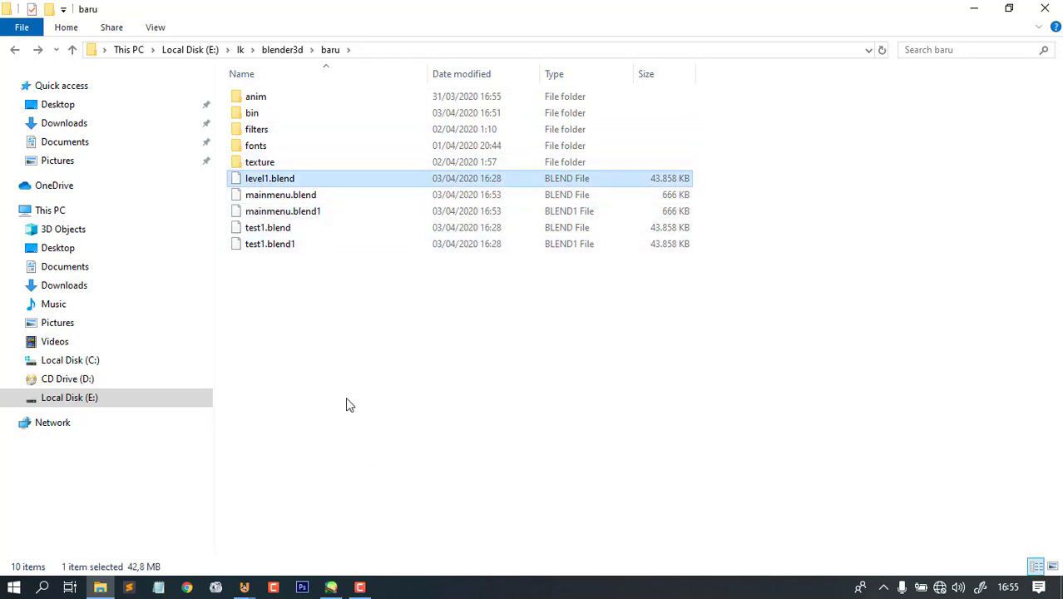
click(370, 409)
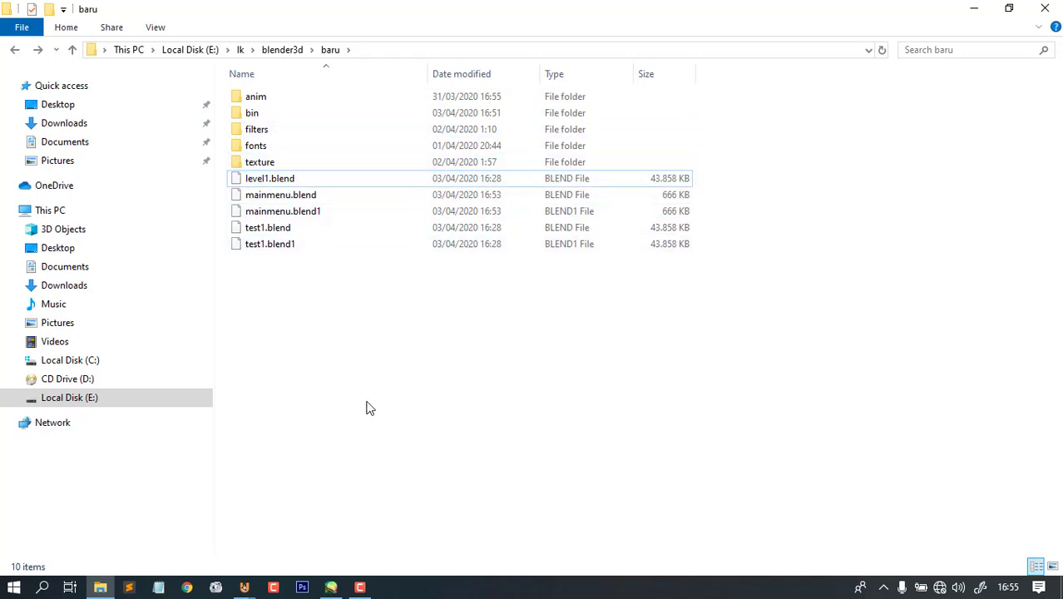
click(278, 181)
click(539, 422)
click(278, 180)
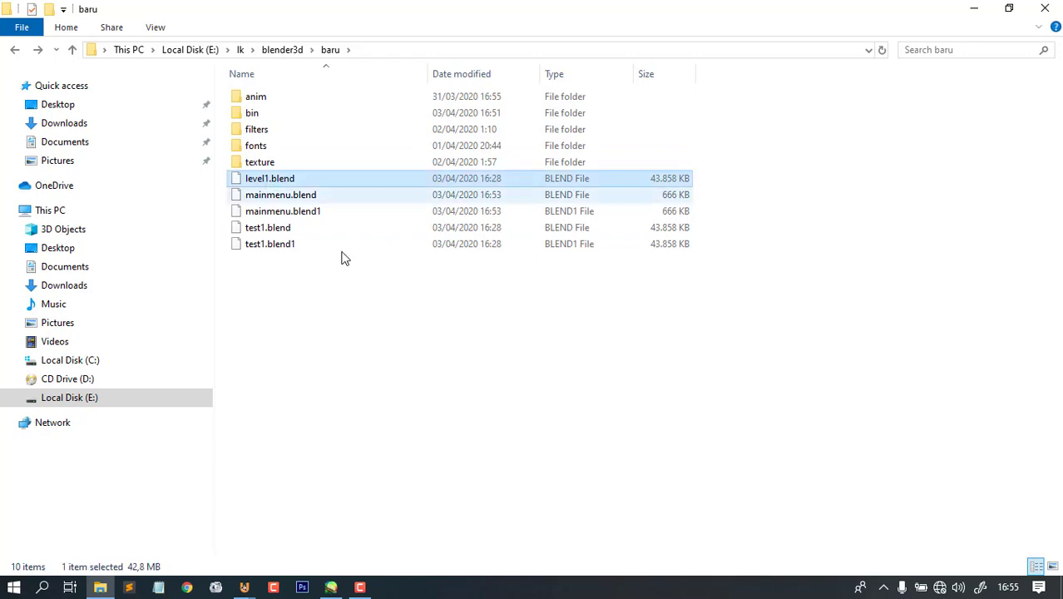
click(372, 354)
right_click(372, 354)
key(Escape)
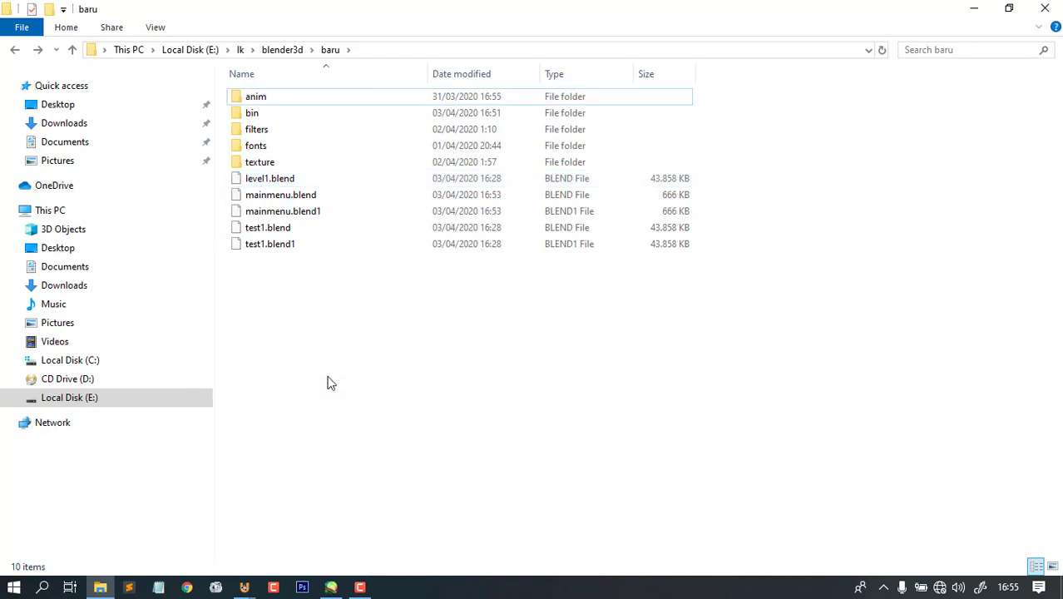
- Start a new UPBGE window and open level1.blend from the baru folder in it
right_click(245, 587)
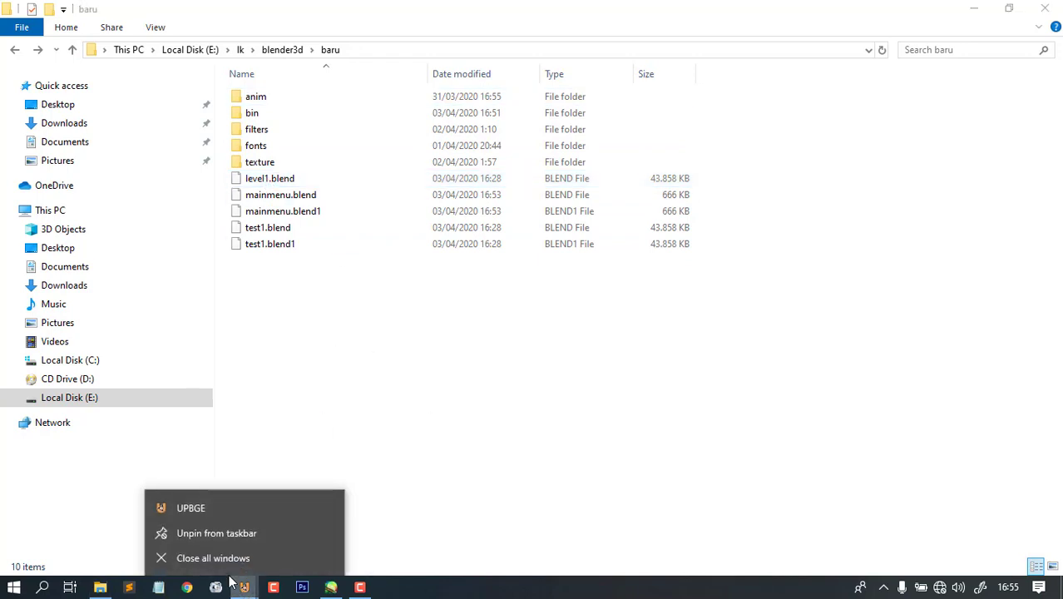
click(218, 508)
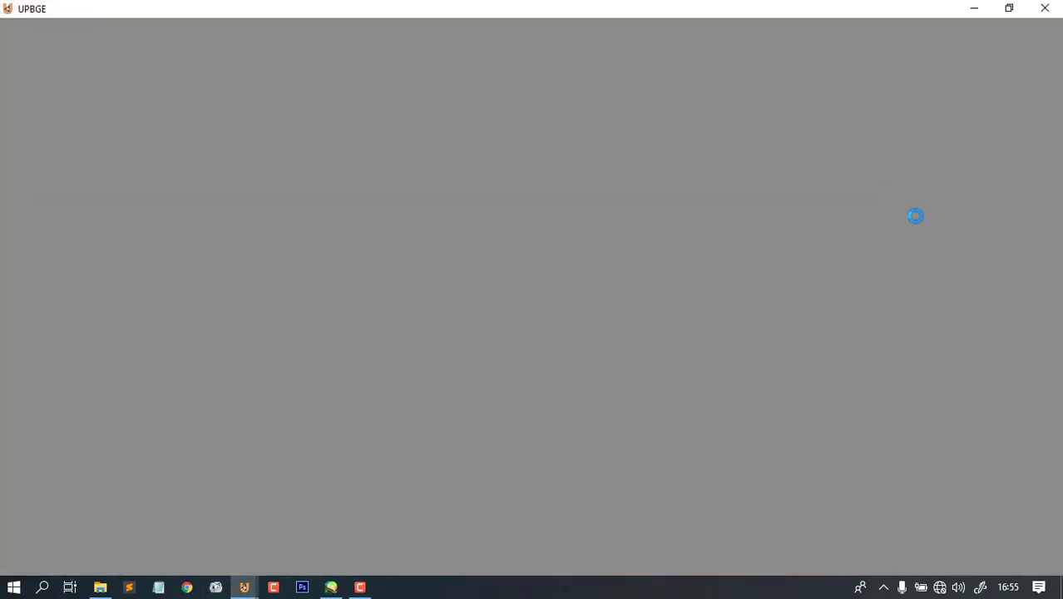
key(alt+Tab)
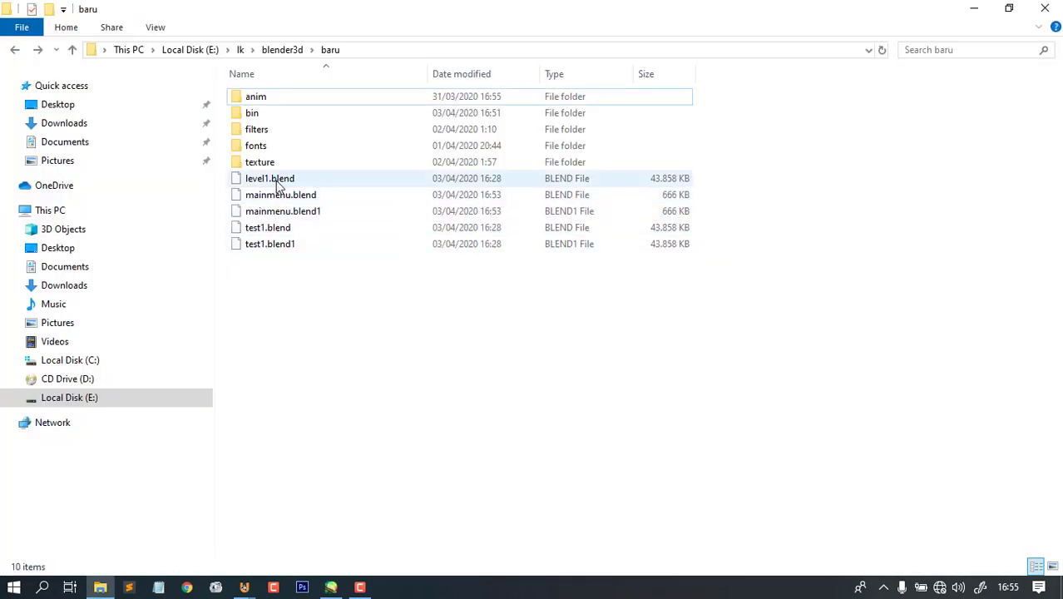
drag(279, 185, 428, 243)
key(alt+Tab)
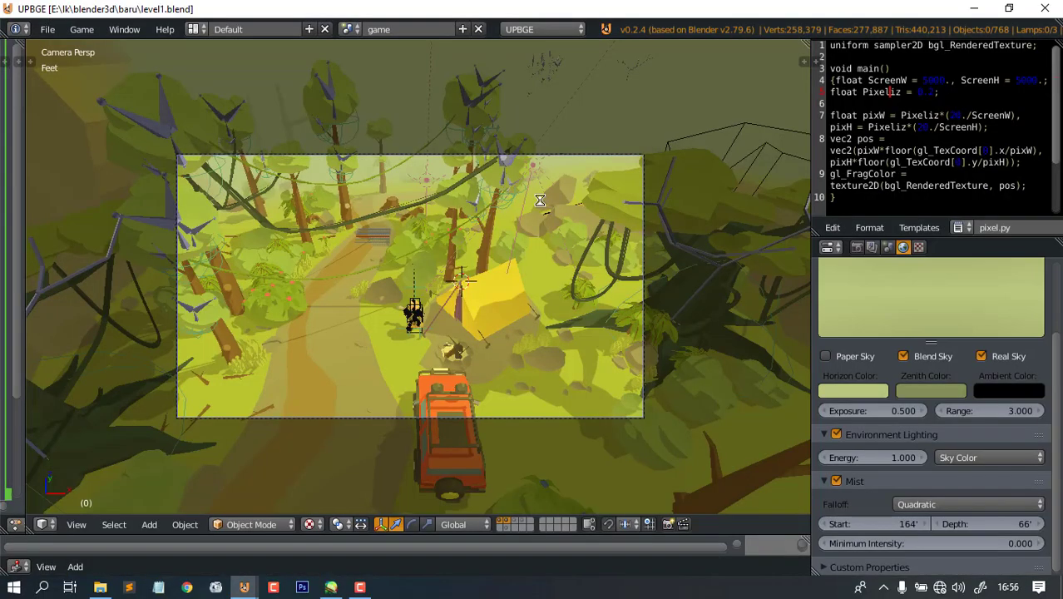
- Disable Mist in the world settings of the level's game scene
scroll(456, 316, up, 4)
scroll(445, 314, down, 3)
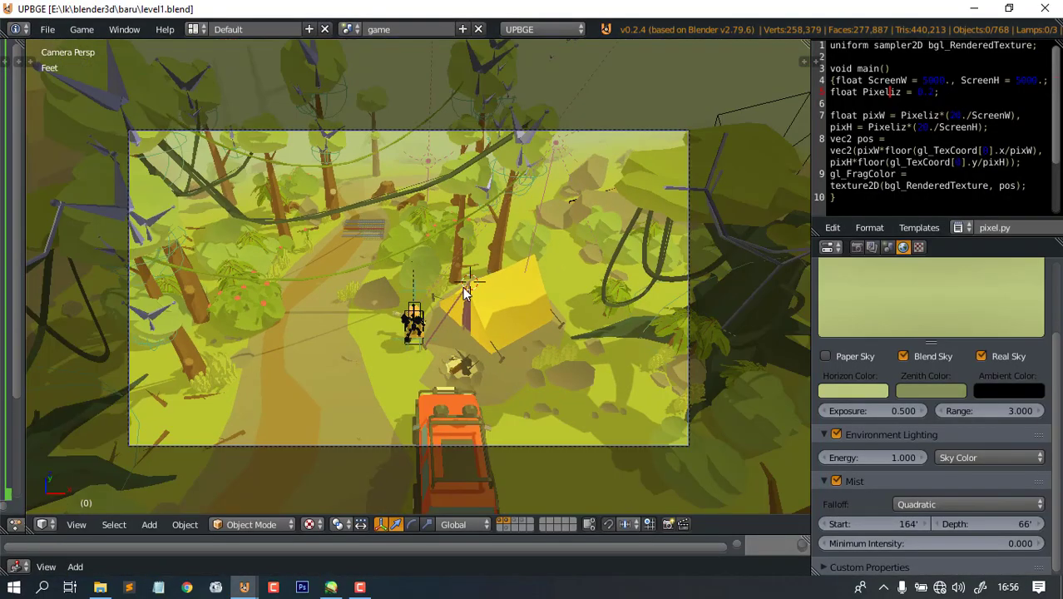
middle_drag(465, 291, 430, 329)
scroll(569, 254, up, 5)
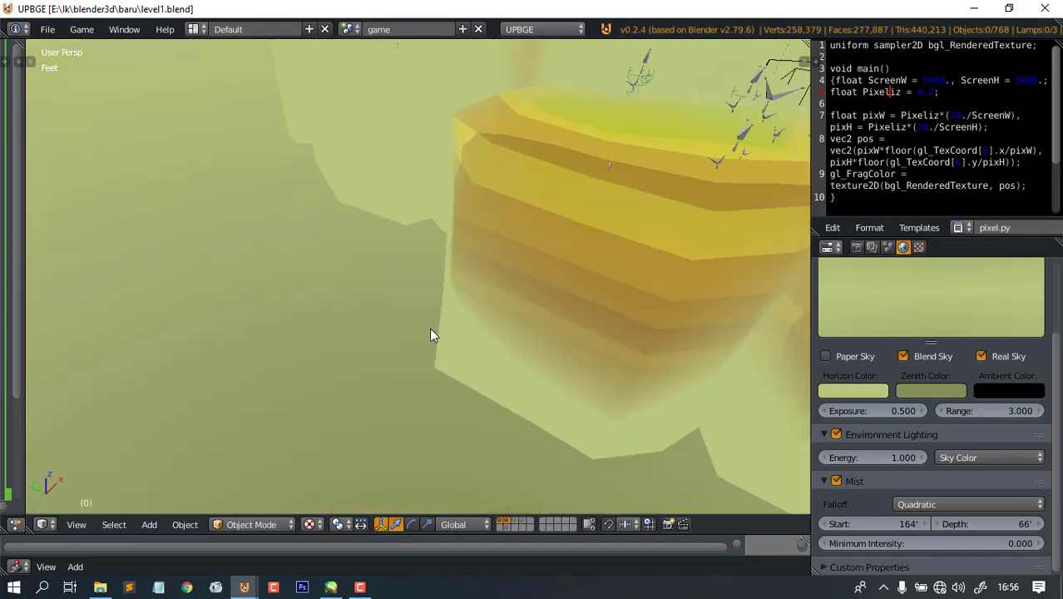
scroll(589, 248, up, 3)
middle_drag(589, 248, 313, 338)
scroll(527, 267, down, 6)
middle_drag(364, 291, 404, 276)
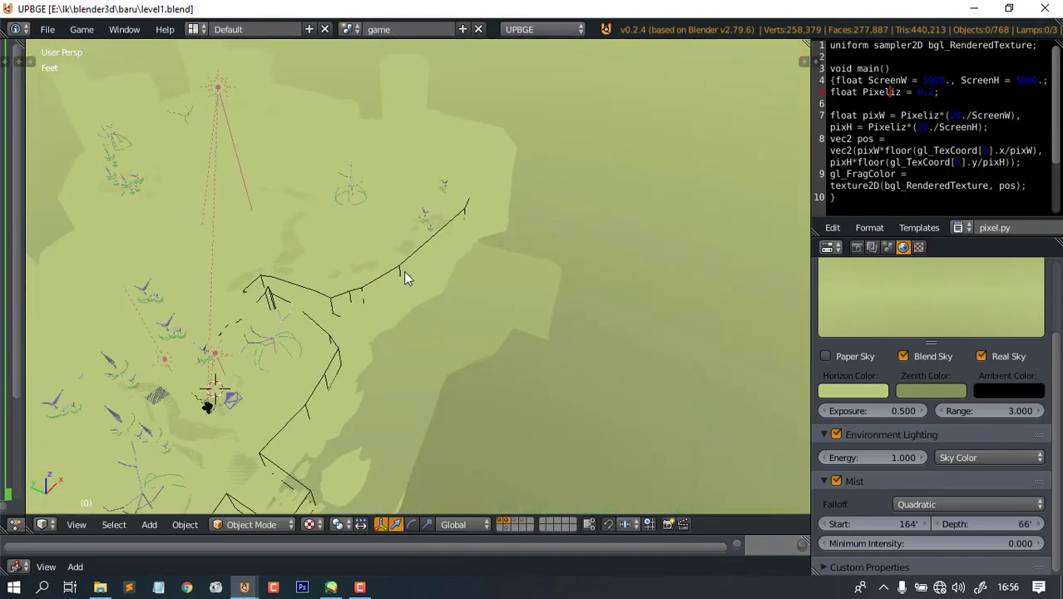
scroll(420, 299, up, 8)
scroll(421, 291, up, 3)
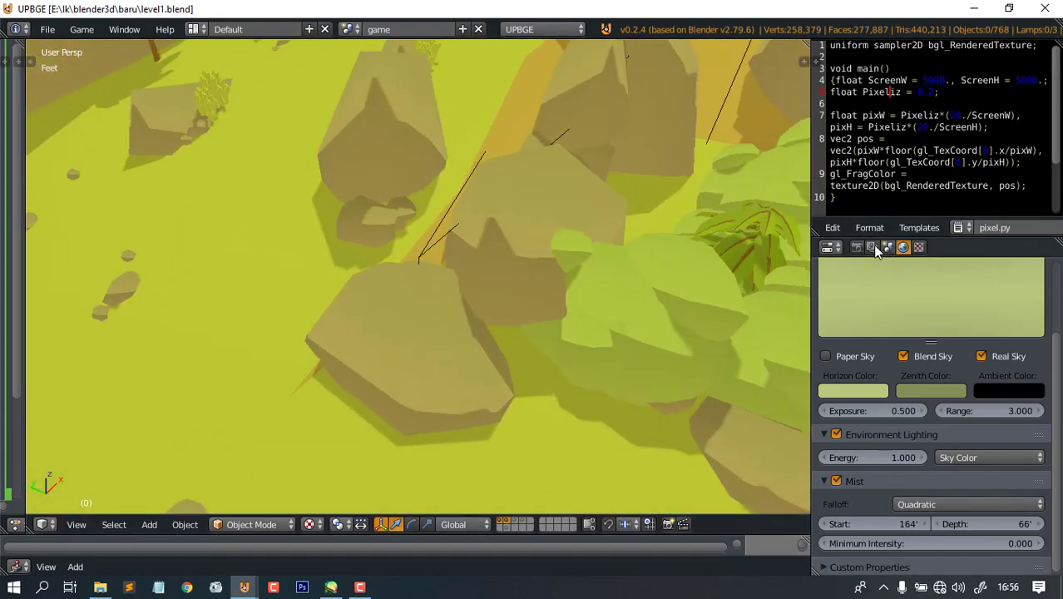
click(837, 482)
scroll(515, 214, down, 4)
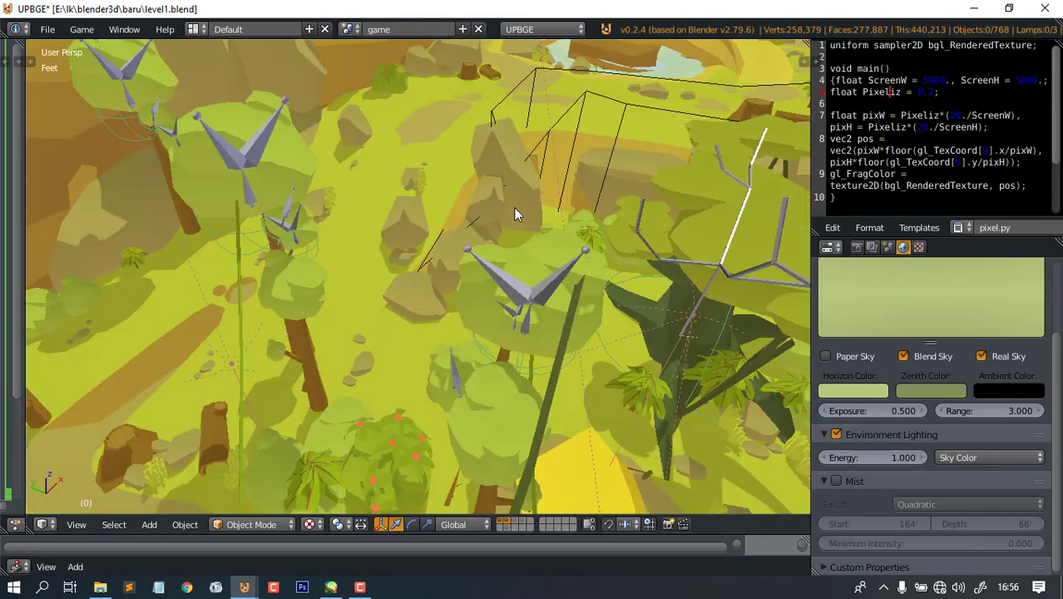
- Examine the plane with the eye image beside the bush and tent in the level
scroll(501, 265, down, 6)
shift+middle_drag(537, 387, 471, 145)
scroll(463, 321, up, 10)
middle_drag(504, 314, 471, 233)
right_click(409, 288)
middle_drag(409, 295, 97, 318)
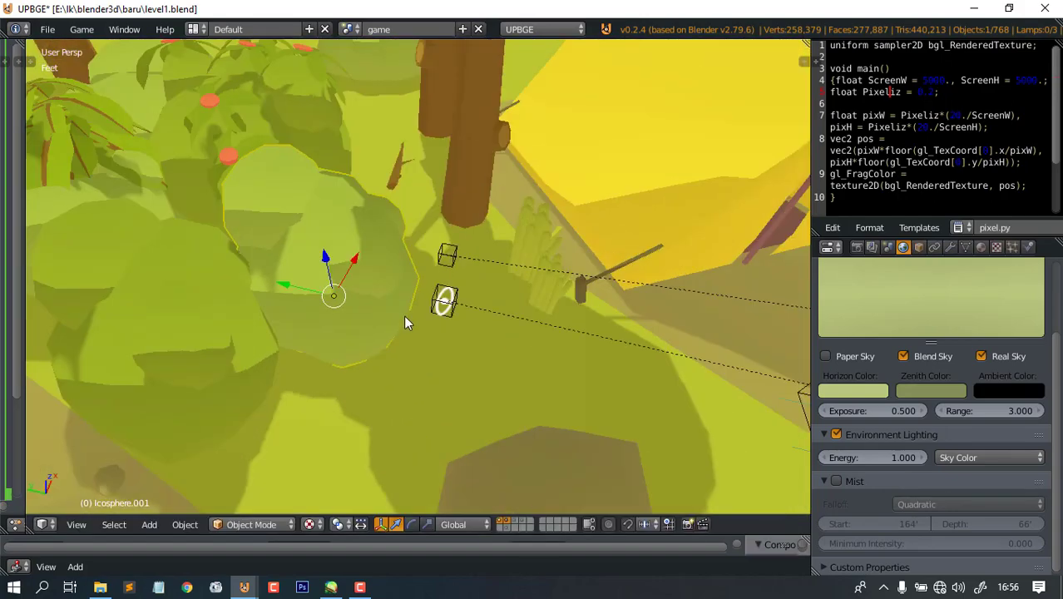
middle_drag(406, 322, 515, 204)
right_click(423, 299)
scroll(423, 299, down, 3)
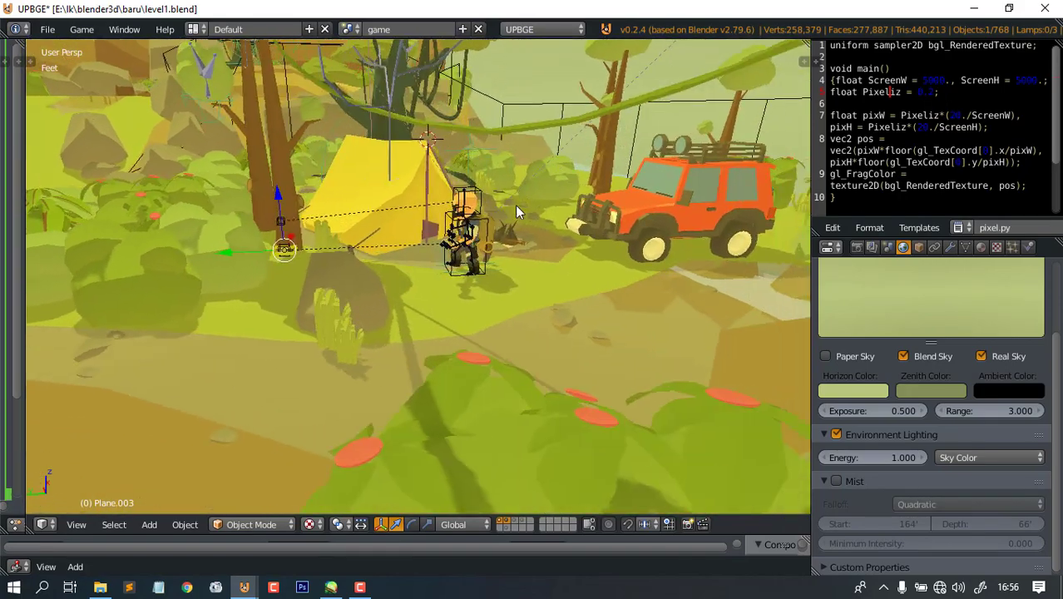
- Inspect the orange jeep's materials and texture slots, and save level1.blend over the existing file
right_click(649, 194)
click(981, 247)
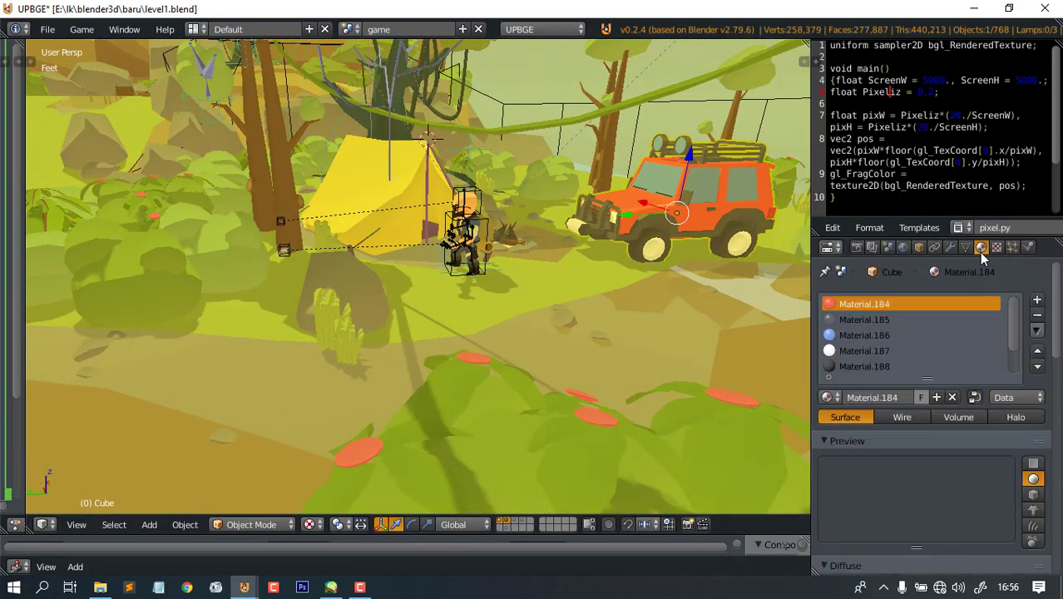
scroll(880, 352, down, 2)
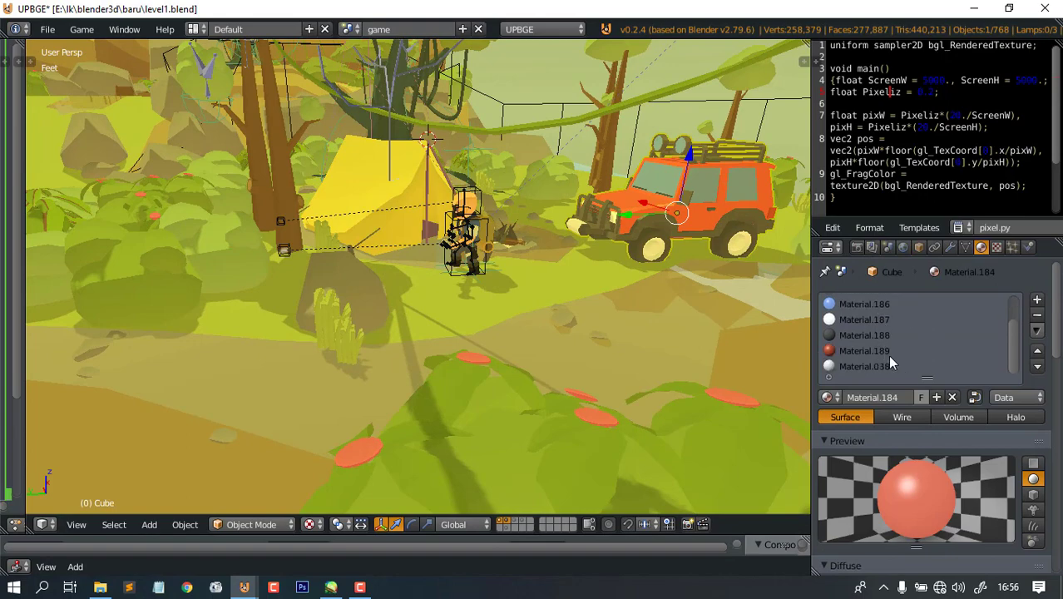
click(997, 247)
middle_drag(681, 239, 525, 271)
key(ctrl+s)
click(525, 271)
- Select the eye plane beside the tent and check the image texture assigned to it
middle_drag(241, 287, 326, 324)
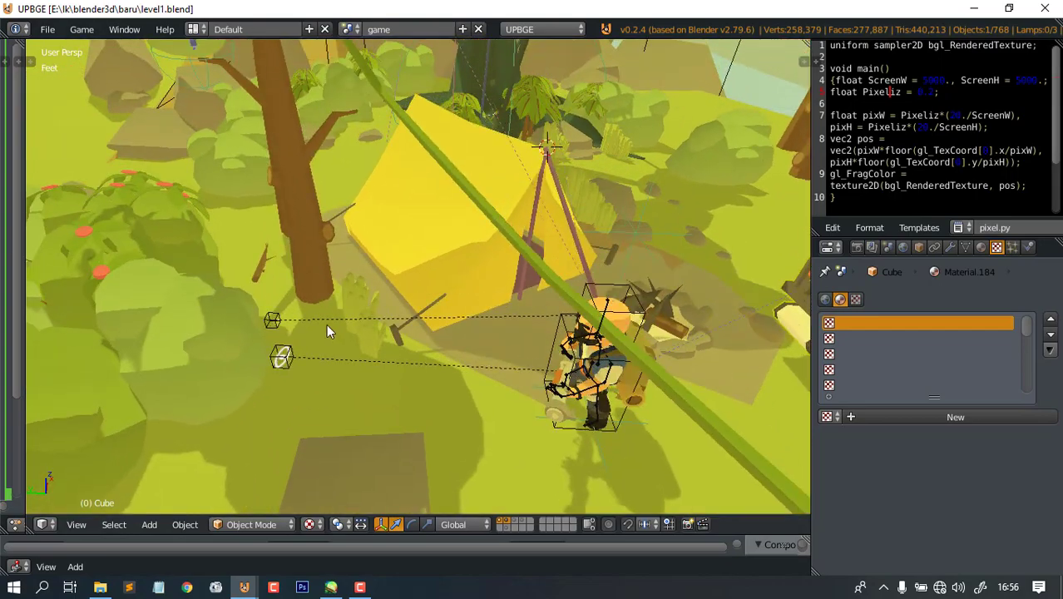
middle_drag(406, 347, 454, 261)
scroll(559, 265, up, 4)
scroll(453, 260, up, 3)
right_click(464, 386)
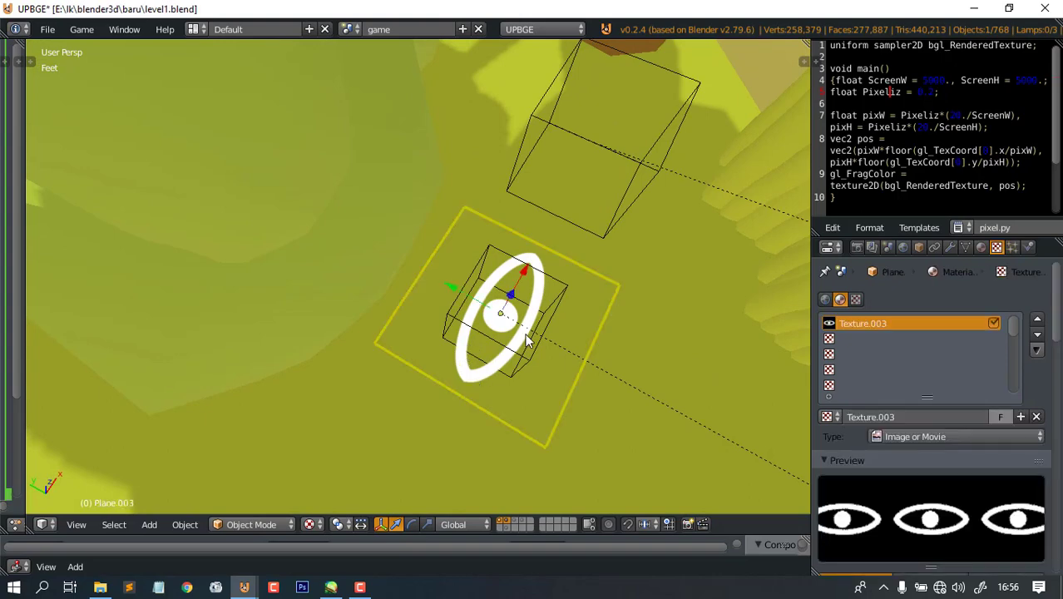
- Save level1.blend again, overwriting the existing file
scroll(523, 340, down, 5)
key(ctrl+s)
click(497, 280)
key(p)
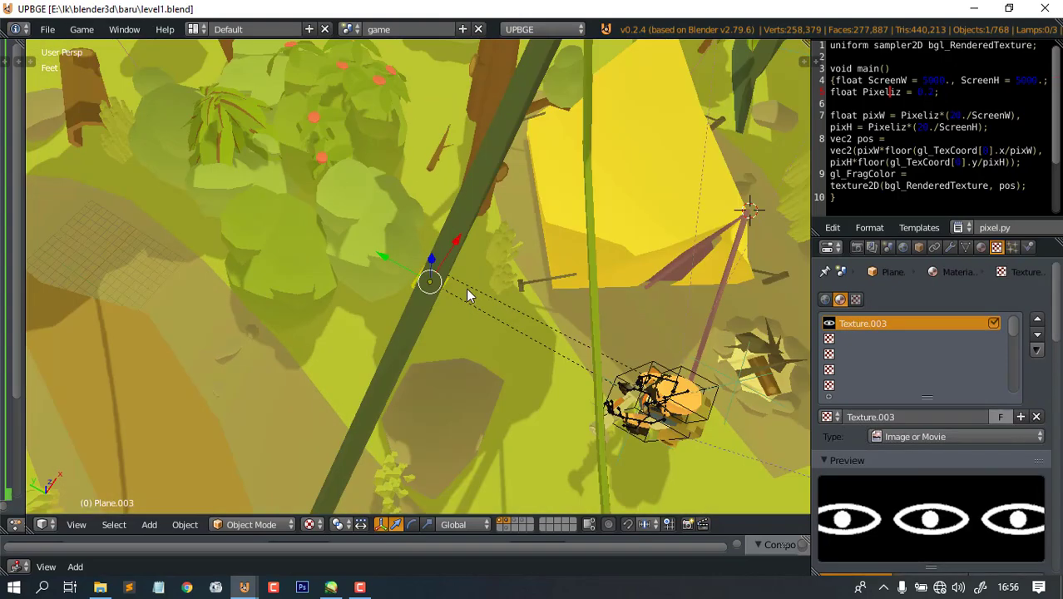
key(Escape)
scroll(467, 290, up, 3)
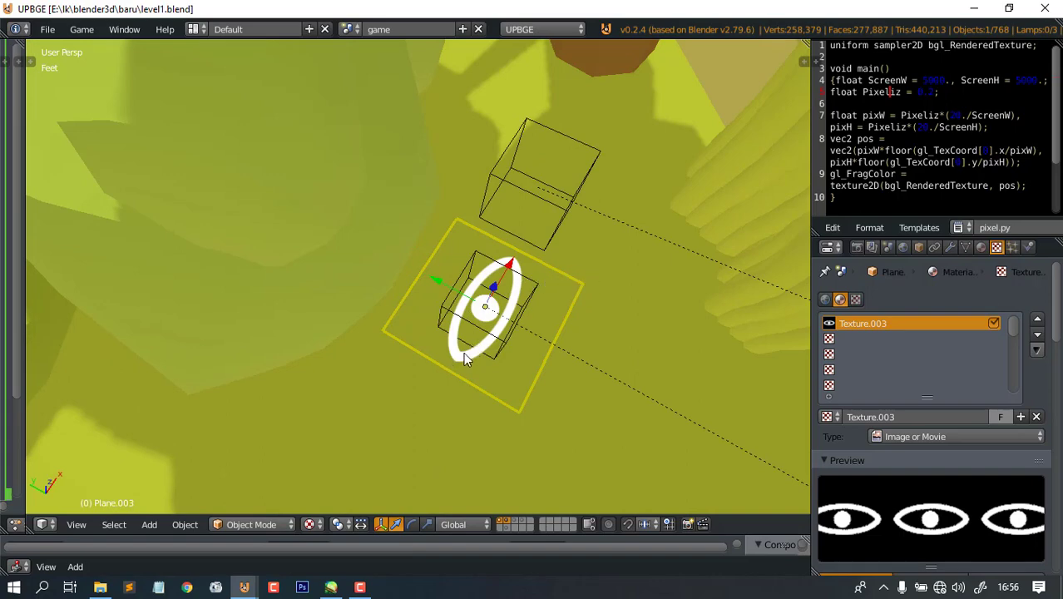
- Enable automatic packing of external data into the .blend file and save level1.blend
click(47, 29)
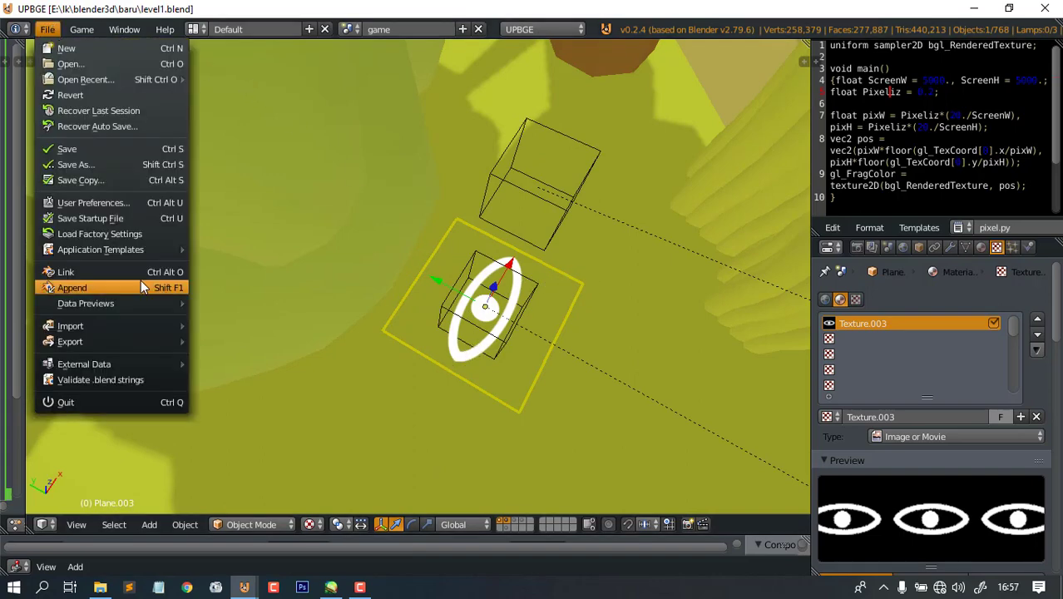
mouse_move(126, 367)
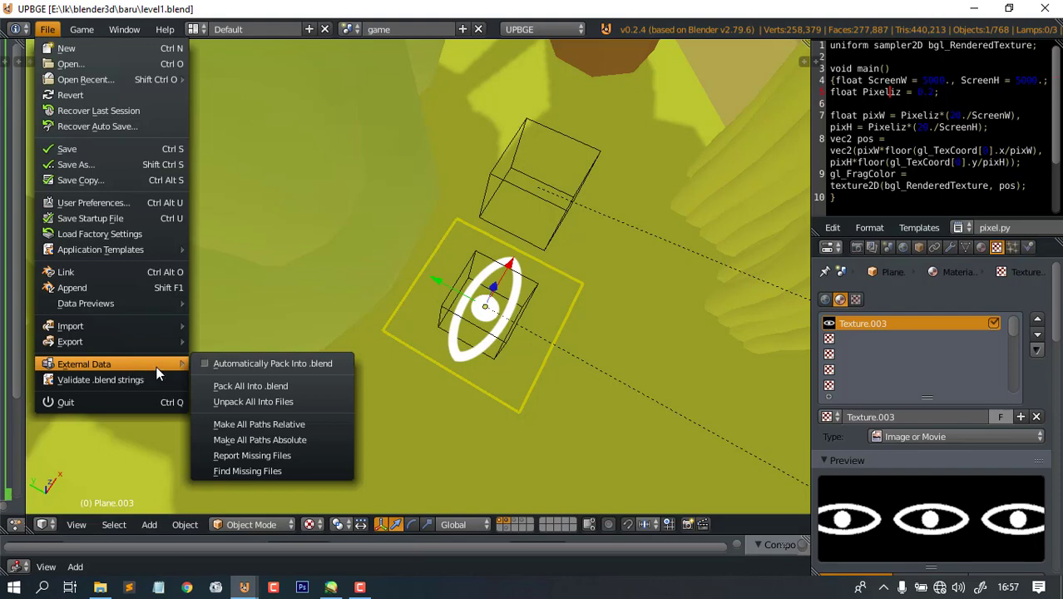
click(213, 367)
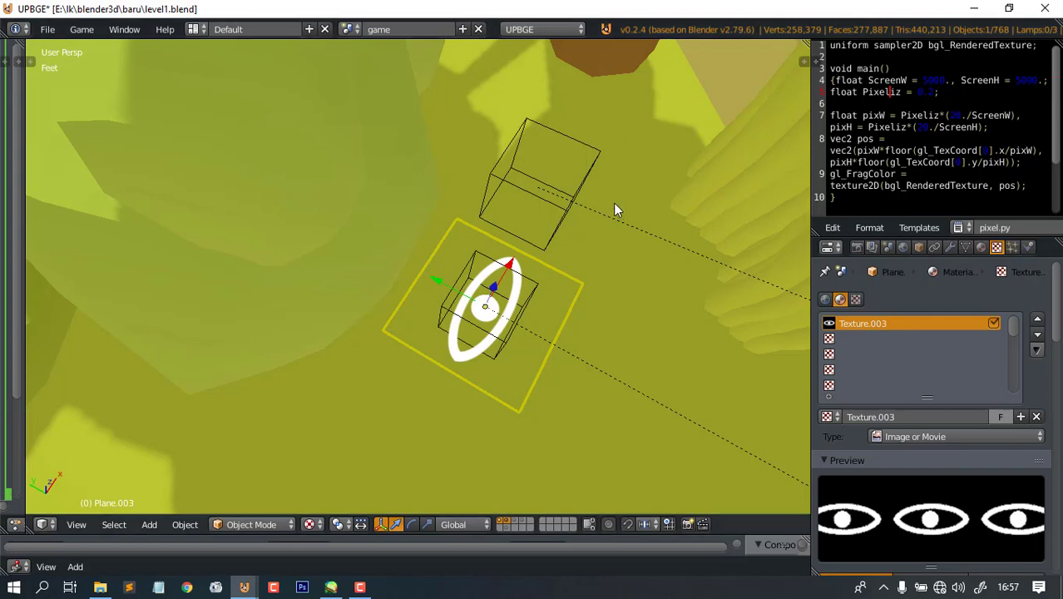
scroll(614, 208, down, 6)
scroll(615, 204, down, 4)
scroll(612, 201, up, 4)
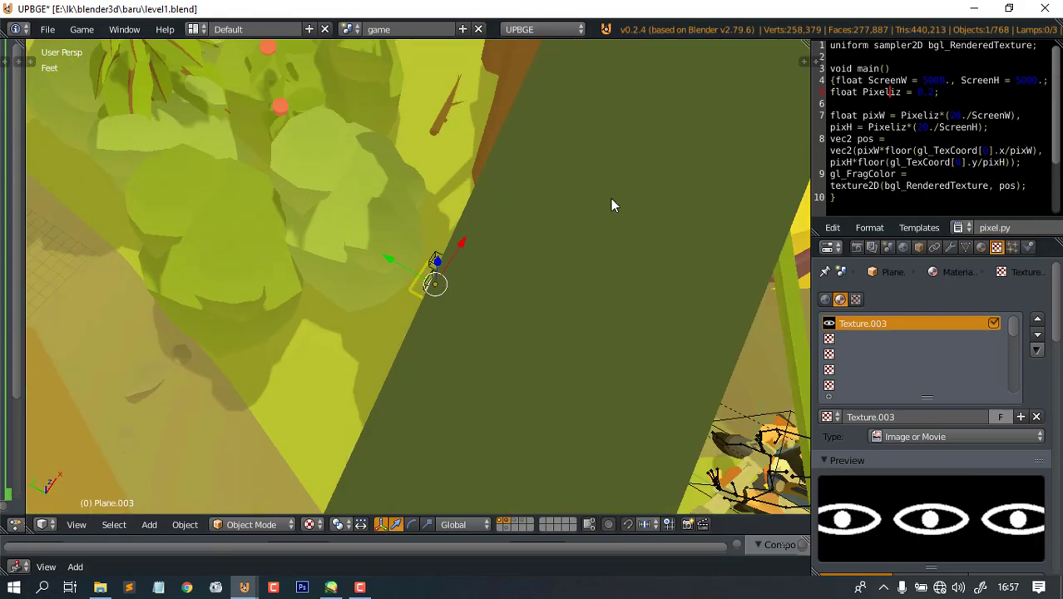
middle_drag(456, 133, 510, 281)
scroll(510, 282, up, 3)
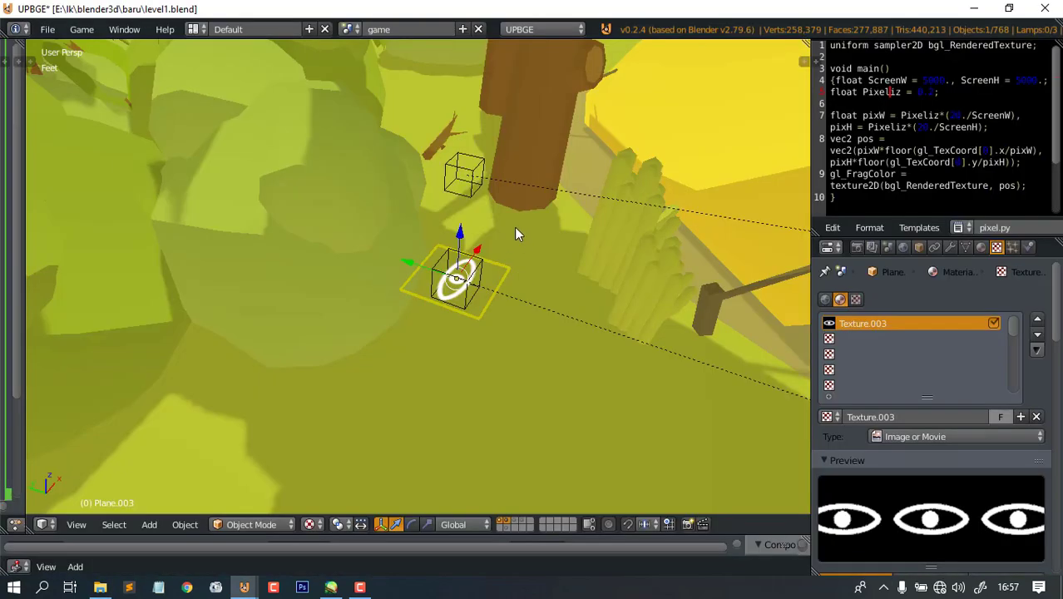
key(ctrl+s)
- Re-enable Mist in the world settings and save level1.blend over the existing file
click(902, 247)
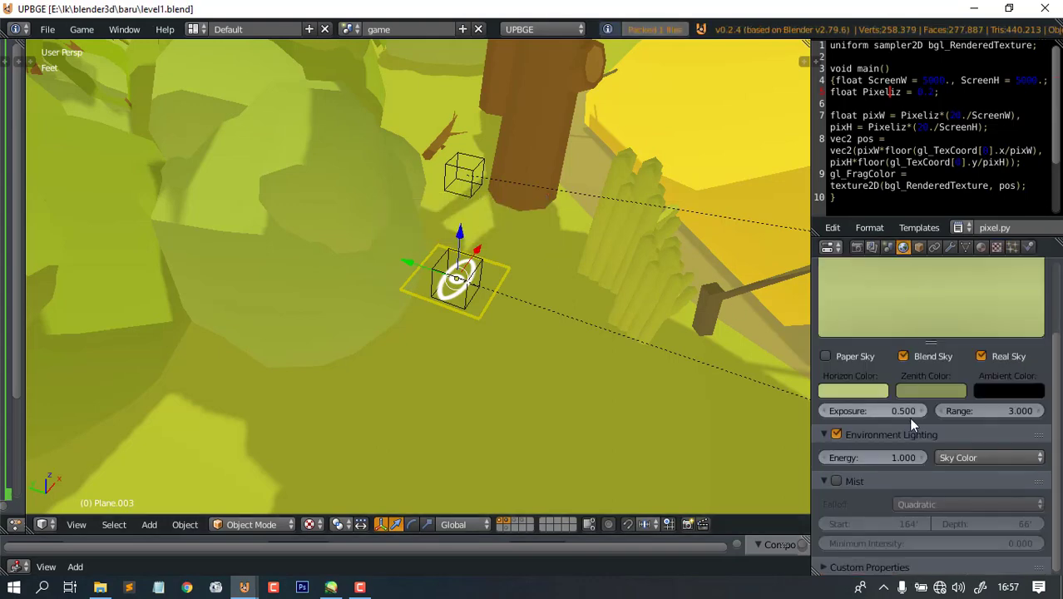
click(836, 481)
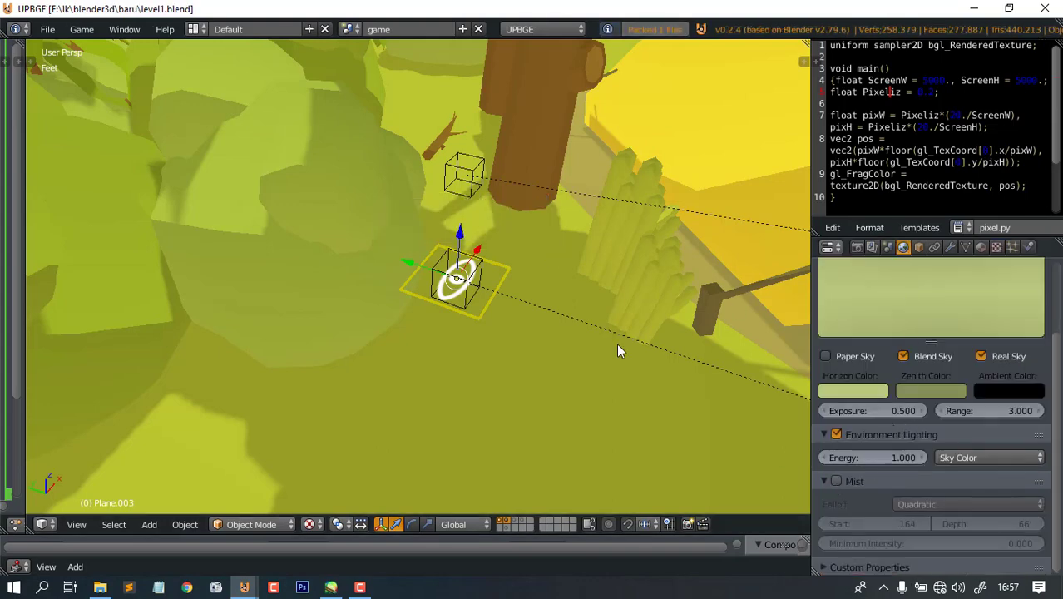
key(ctrl+s)
click(511, 256)
- Check level1.blend in File Explorer's baru folder, and save the level once more in UPBGE
key(alt+Tab)
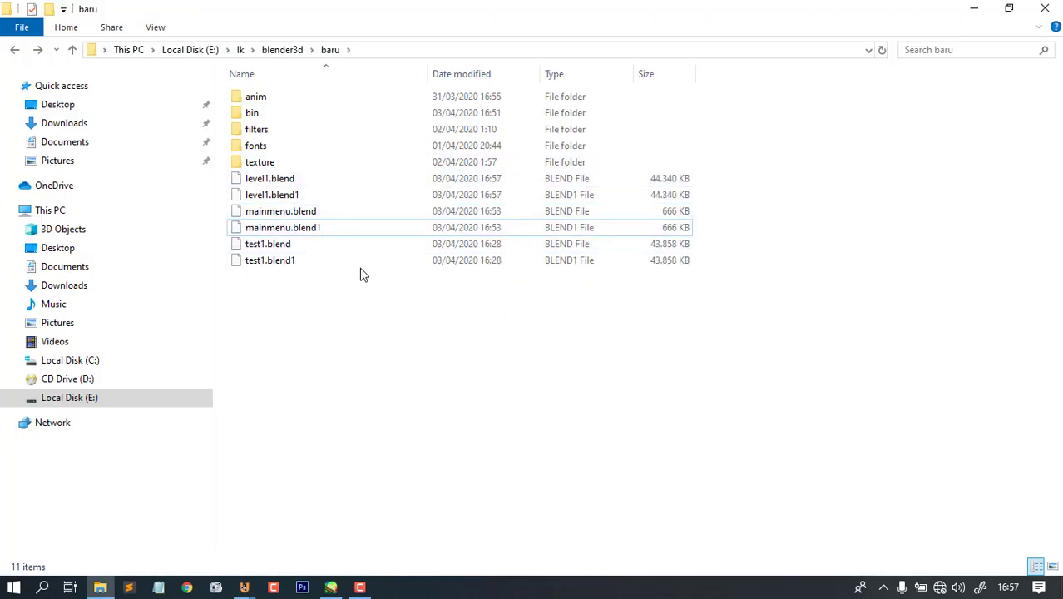
click(271, 183)
key(alt+Tab)
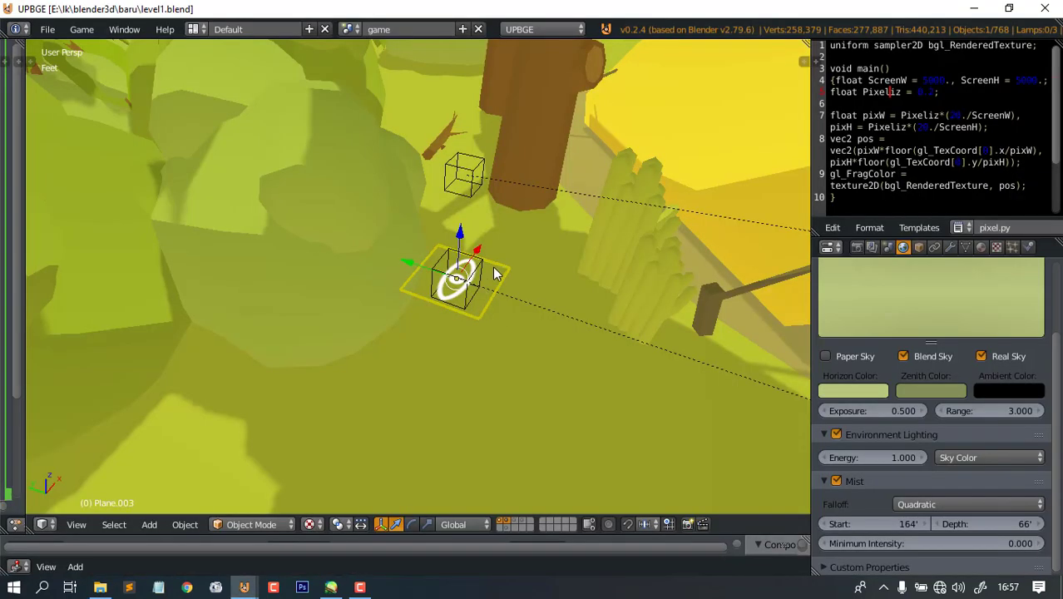
middle_drag(608, 264, 574, 272)
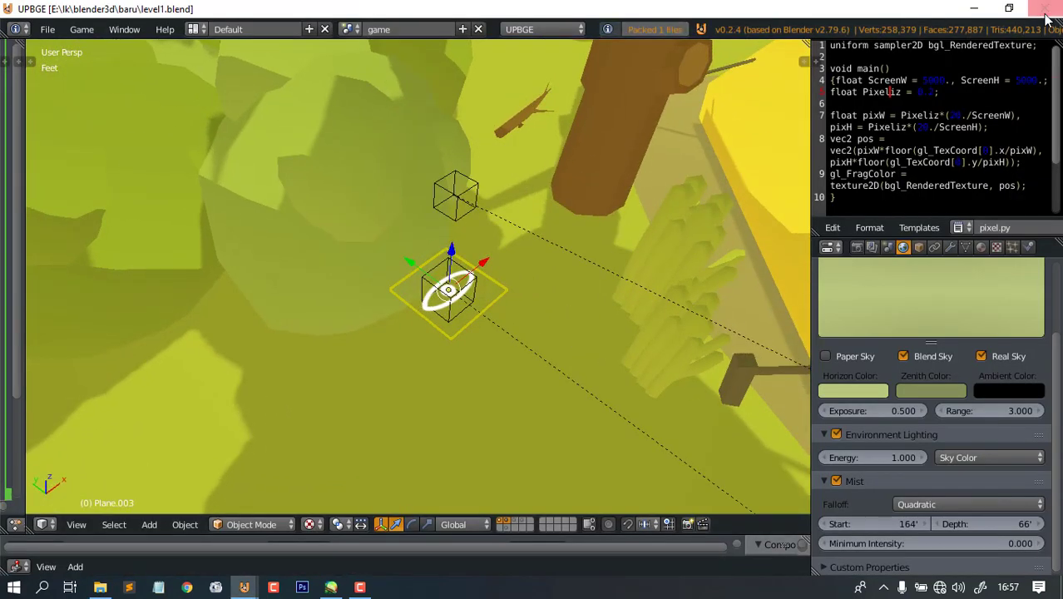
key(ctrl+s)
click(541, 206)
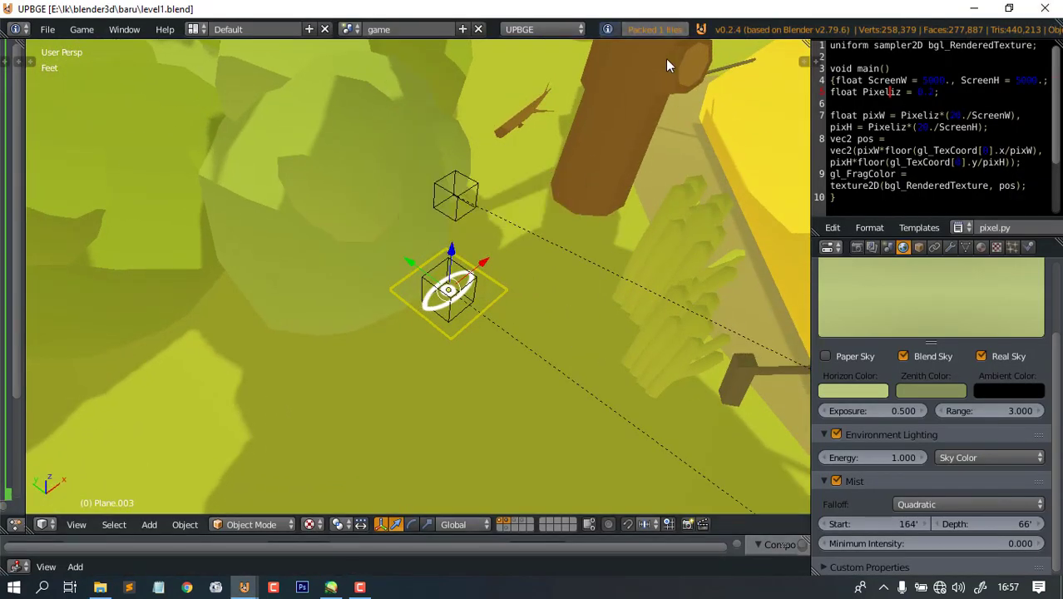
click(591, 214)
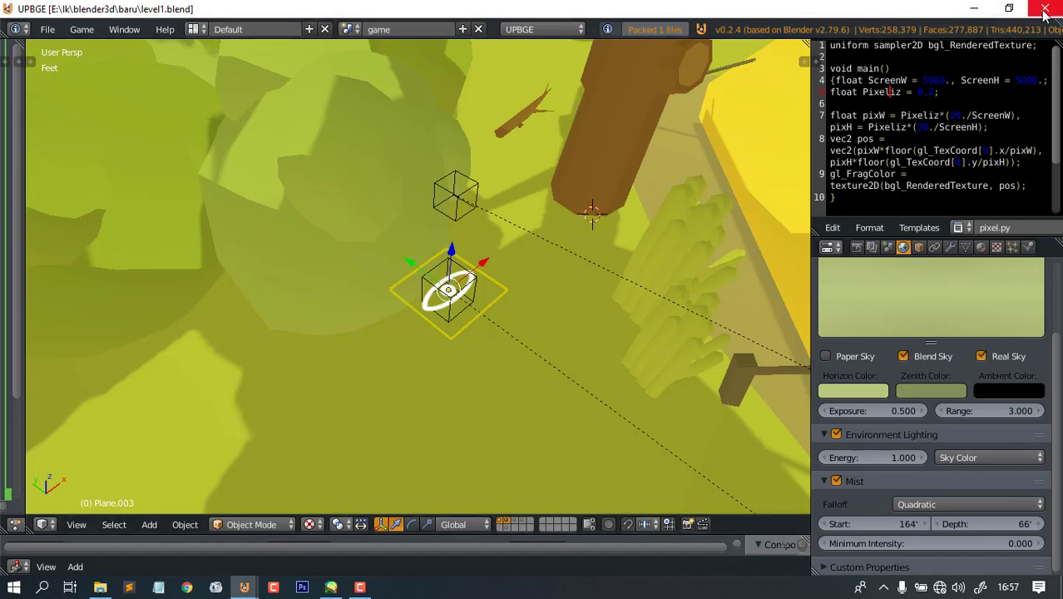
- Close the level1.blend window and rename level1.blend in the baru folder to level1.dat, accepting the extension change
click(1045, 10)
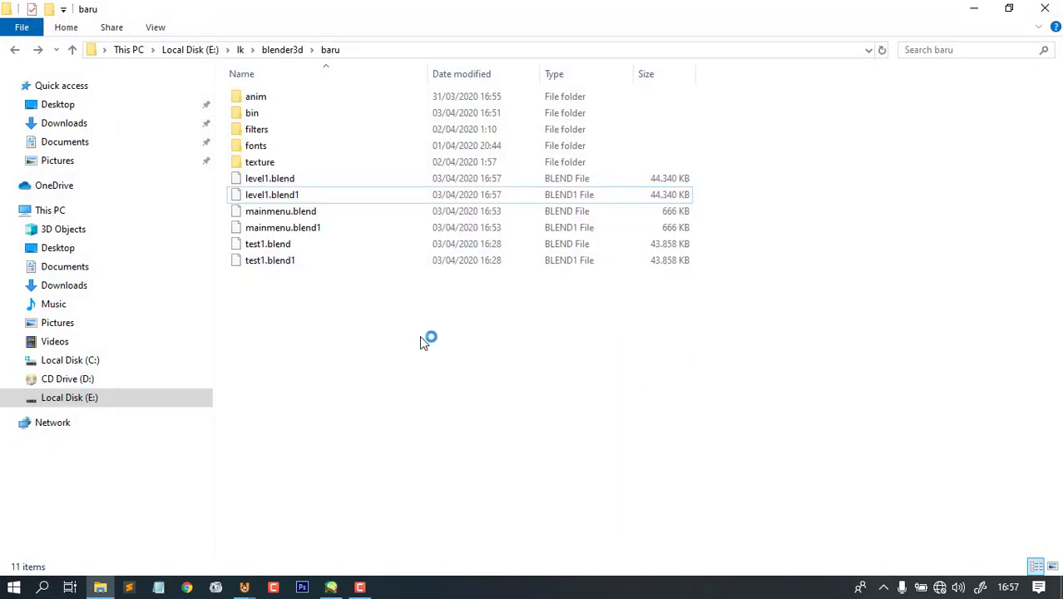
right_click(428, 336)
click(333, 404)
click(281, 181)
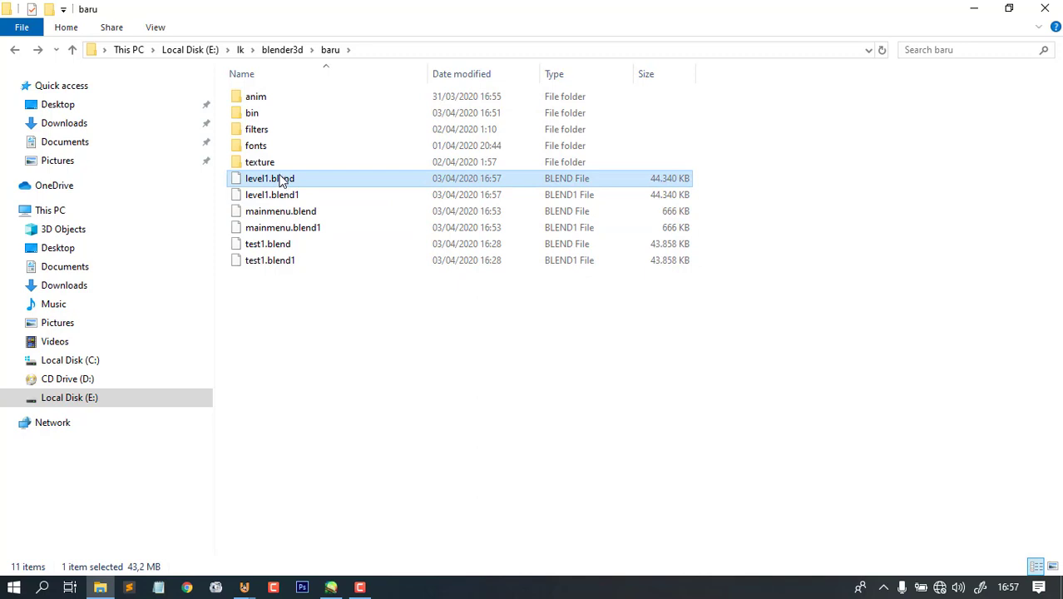
click(282, 181)
click(301, 178)
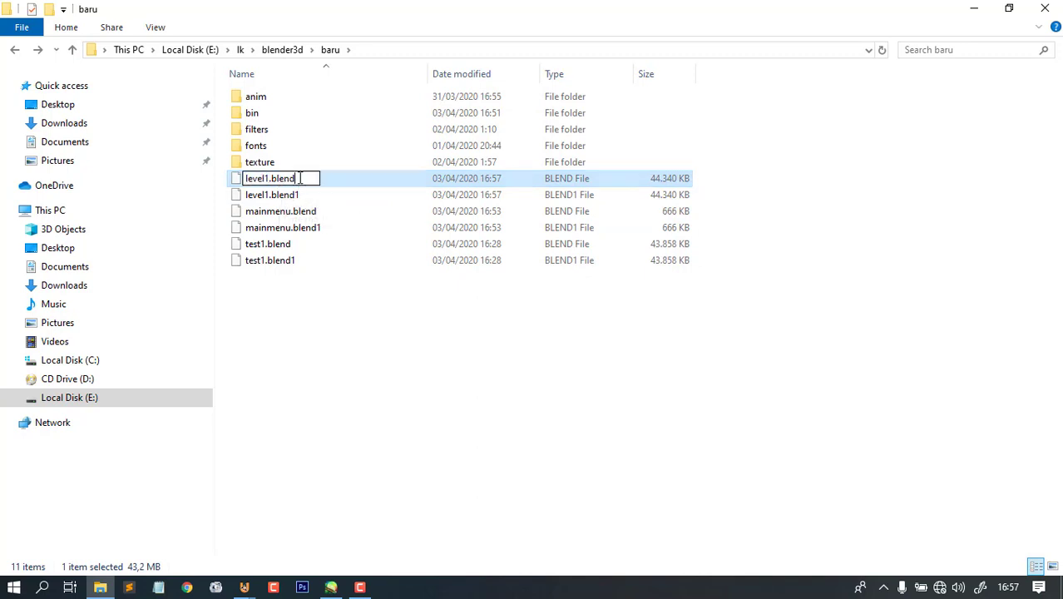
key(BackSpace)
key(BackSpace)
key(BackSpace)
key(BackSpace)
key(BackSpace)
text(dat)
key(Return)
key(Return)
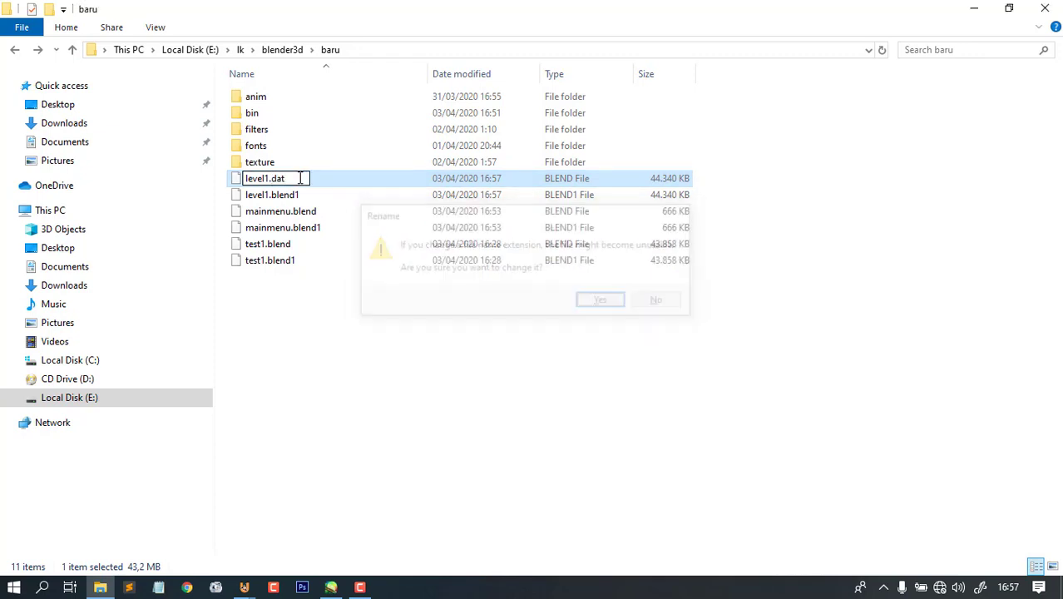
click(321, 301)
- Paste level1.dat into the source folder inside baru's bin folder and refresh the folder view
click(281, 197)
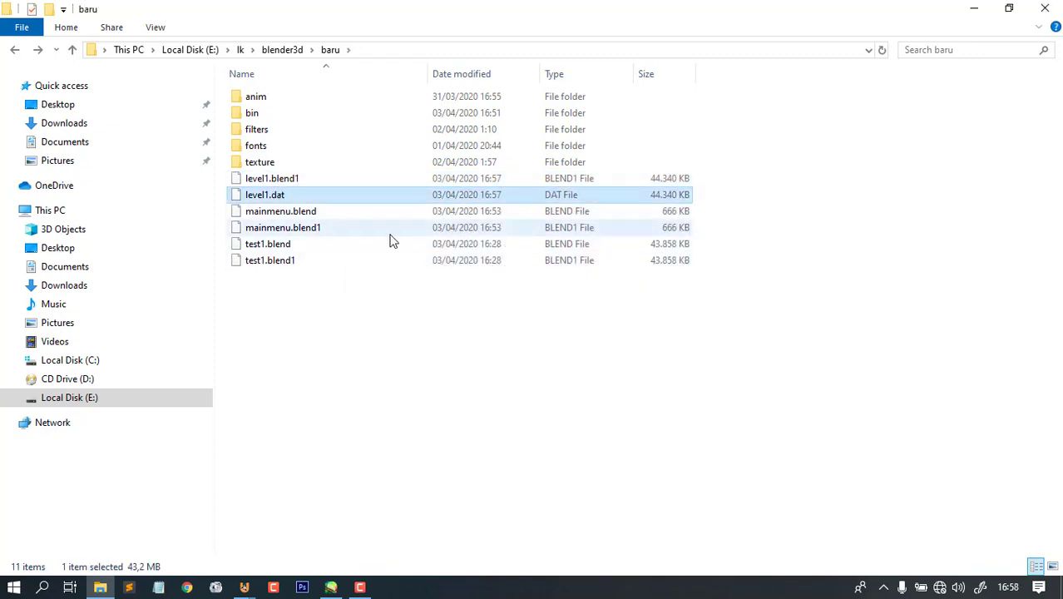
double_click(266, 112)
double_click(269, 103)
key(ctrl+v)
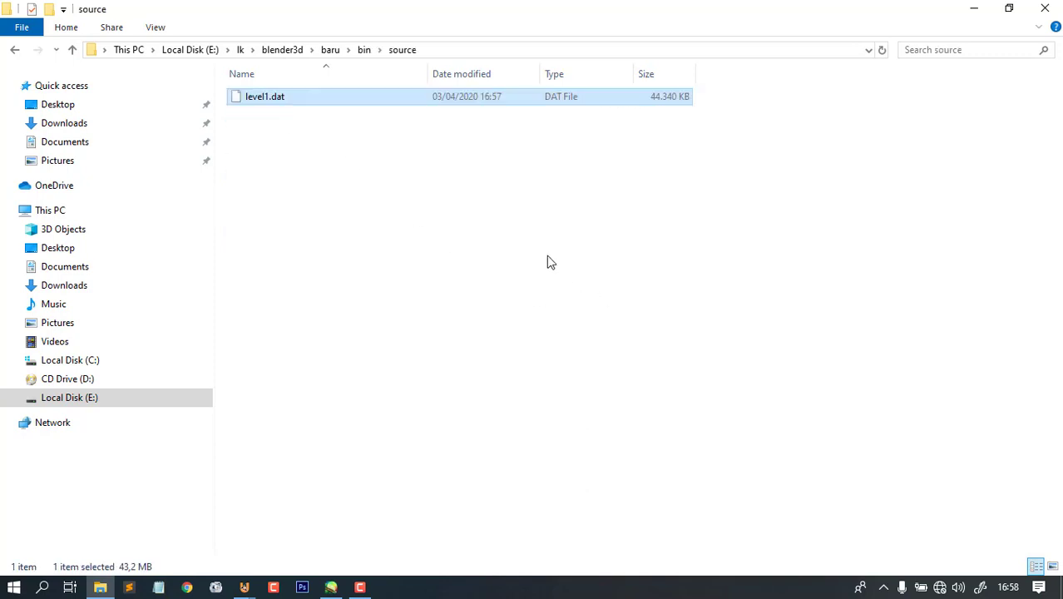
click(448, 192)
right_click(471, 184)
click(368, 253)
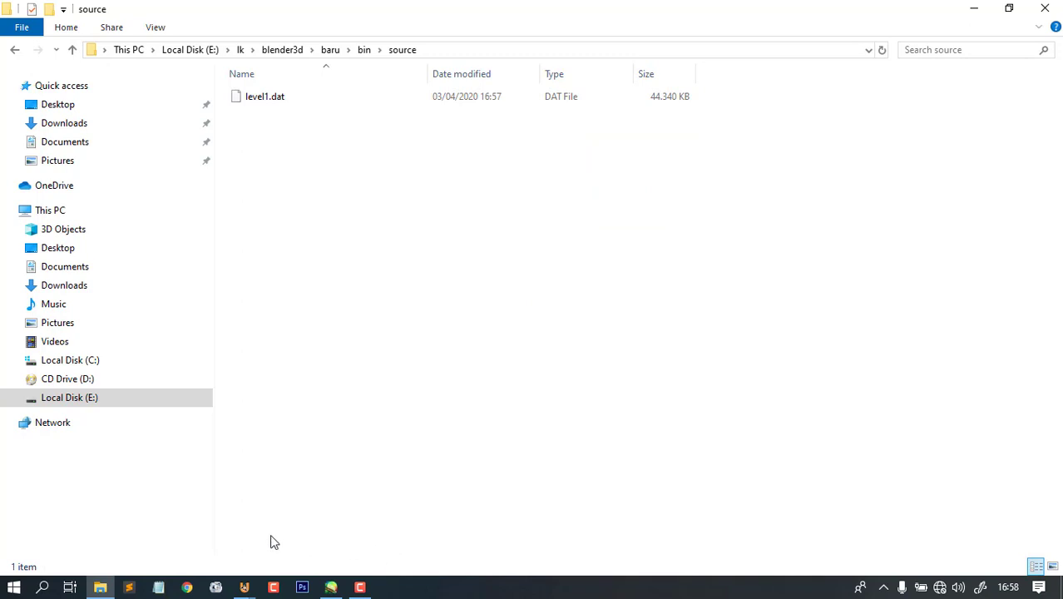
- Switch to UPBGE with mainmenu.blend open and save the file over the existing one
mouse_move(244, 583)
click(153, 524)
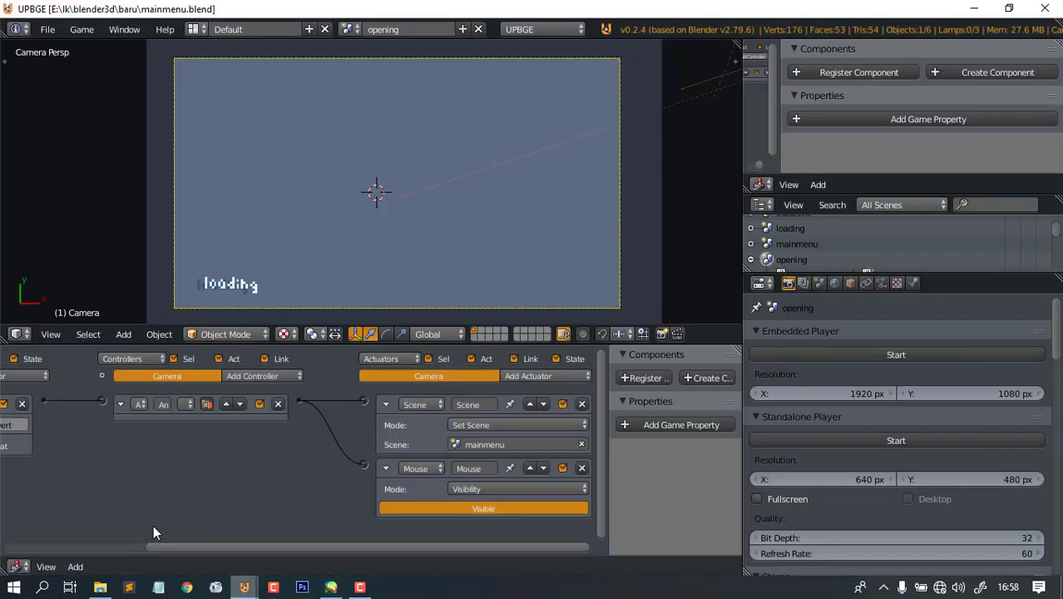
key(ctrl+s)
click(429, 224)
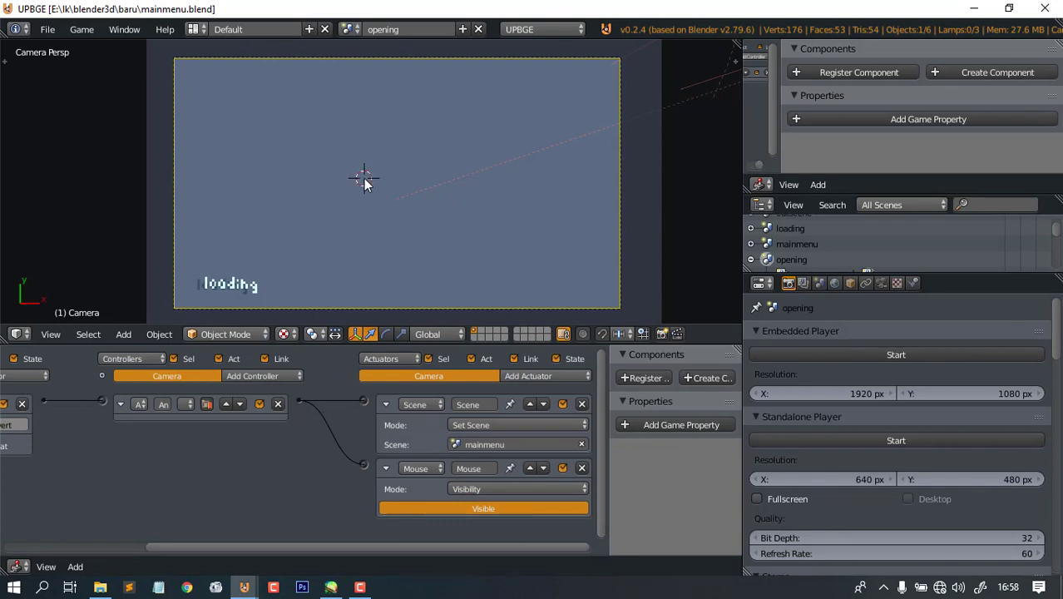
- Test the game in the standalone player, choosing PLAY in the main menu to reach the level, and quit it
click(912, 440)
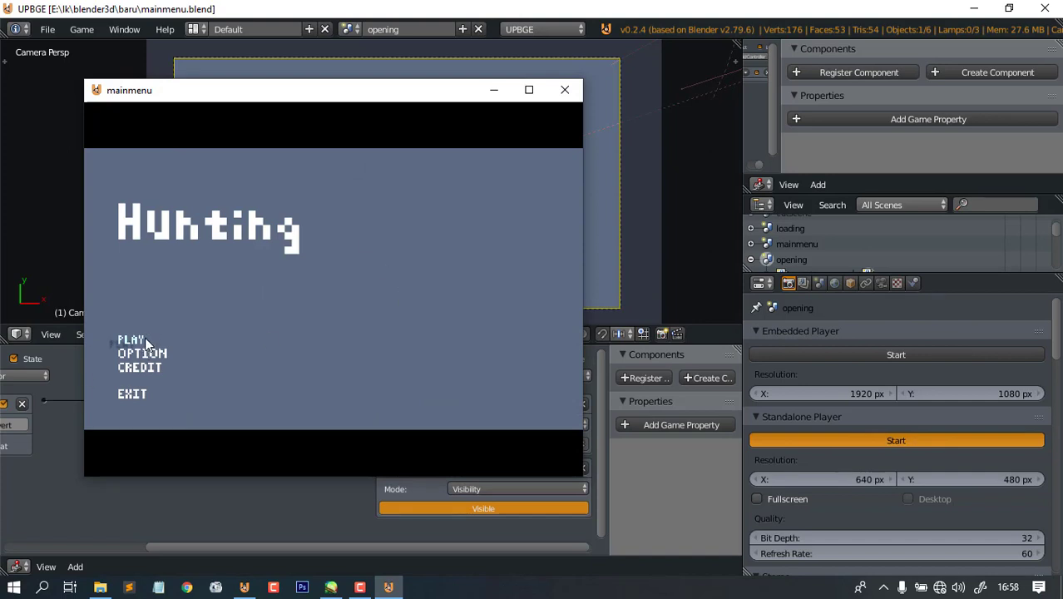
click(147, 337)
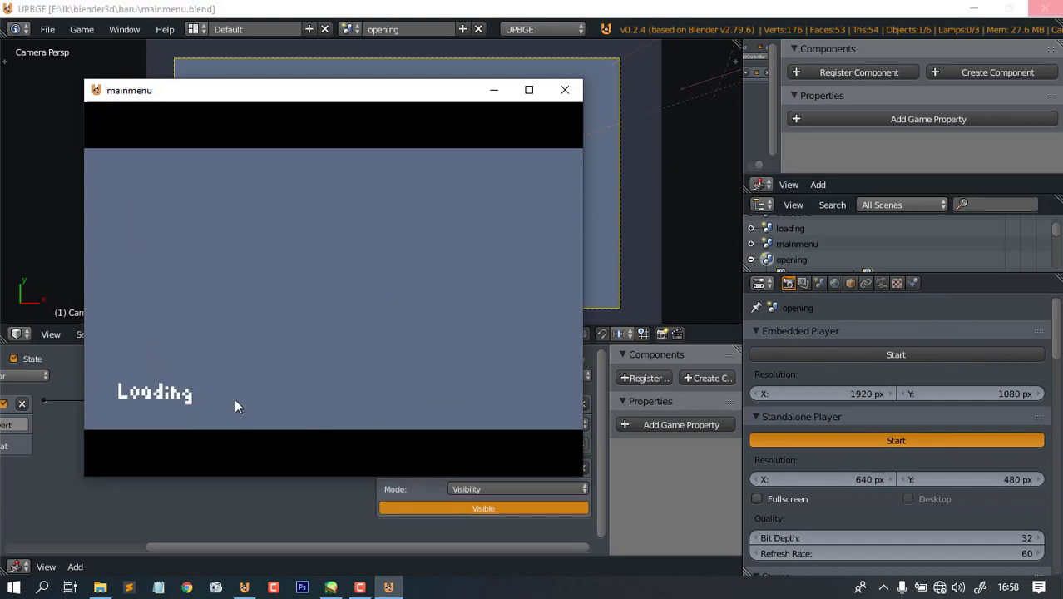
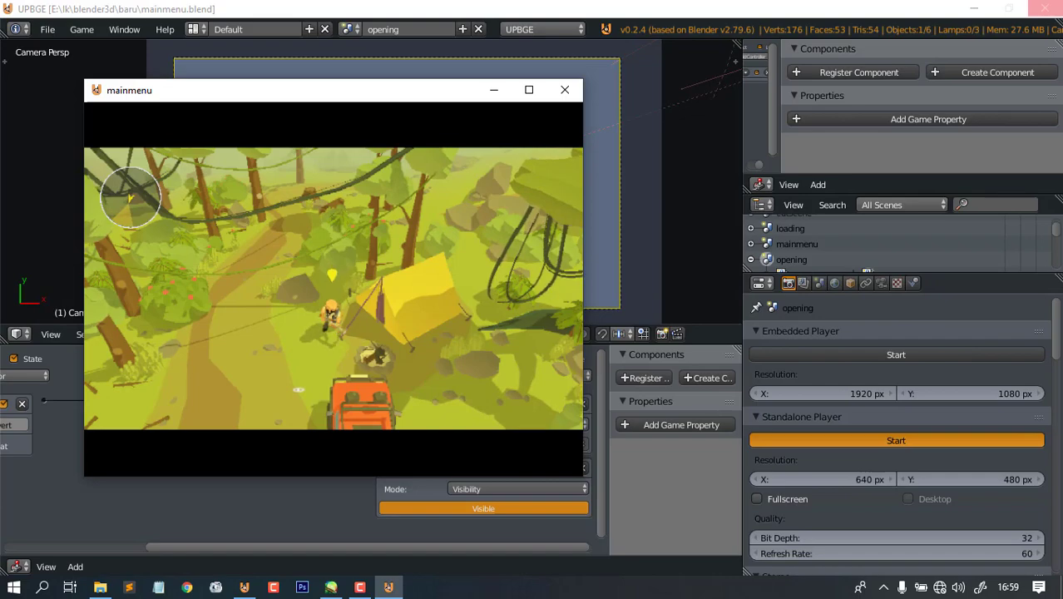
key(Escape)
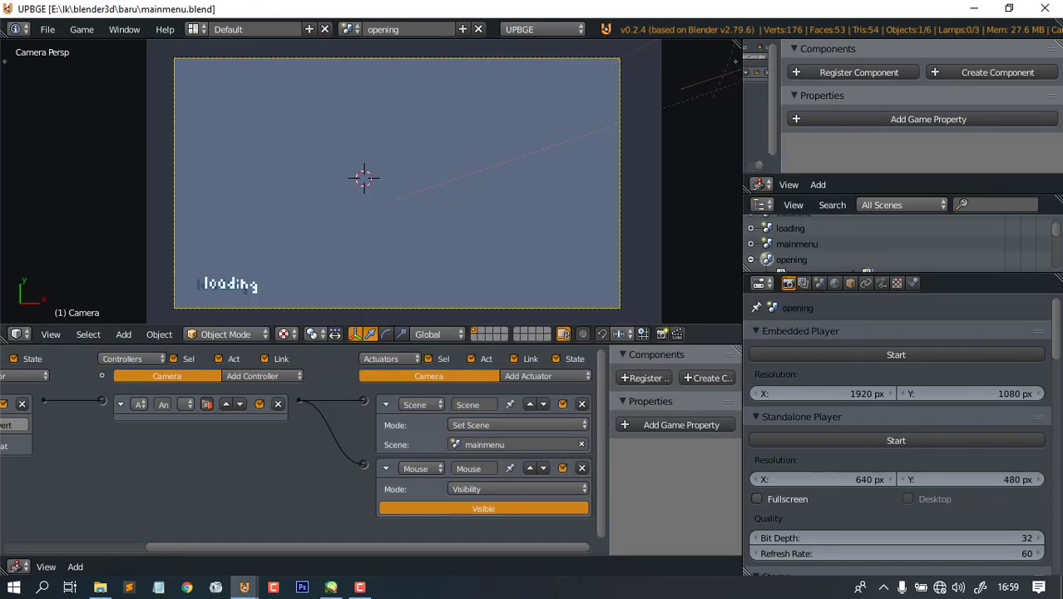
- Check level1.dat in File Explorer's source folder, and save mainmenu.blend again in UPBGE
key(alt+Tab)
click(266, 98)
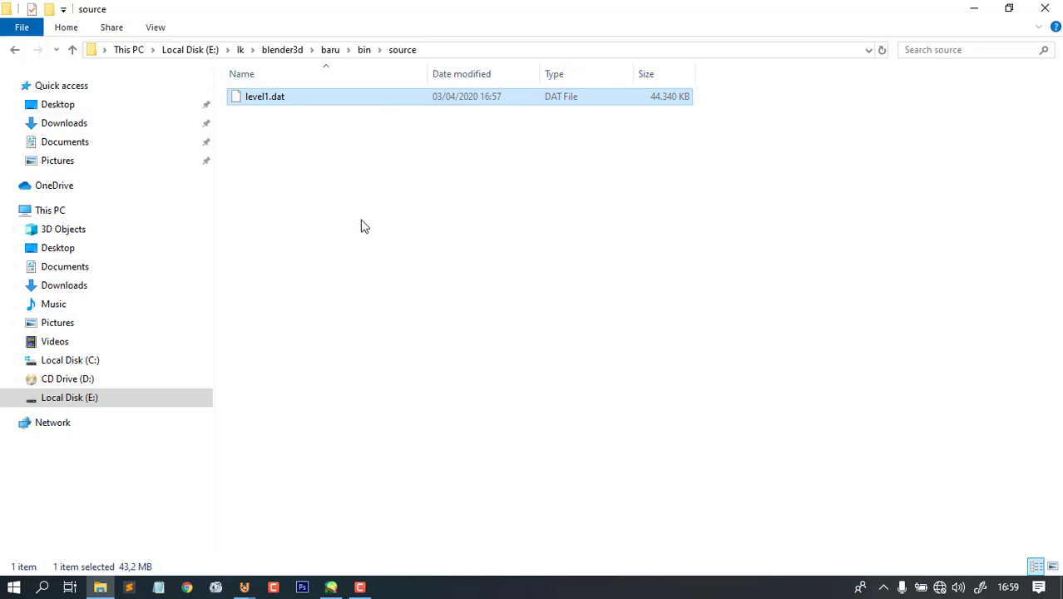
key(alt+Tab)
key(alt+Tab)
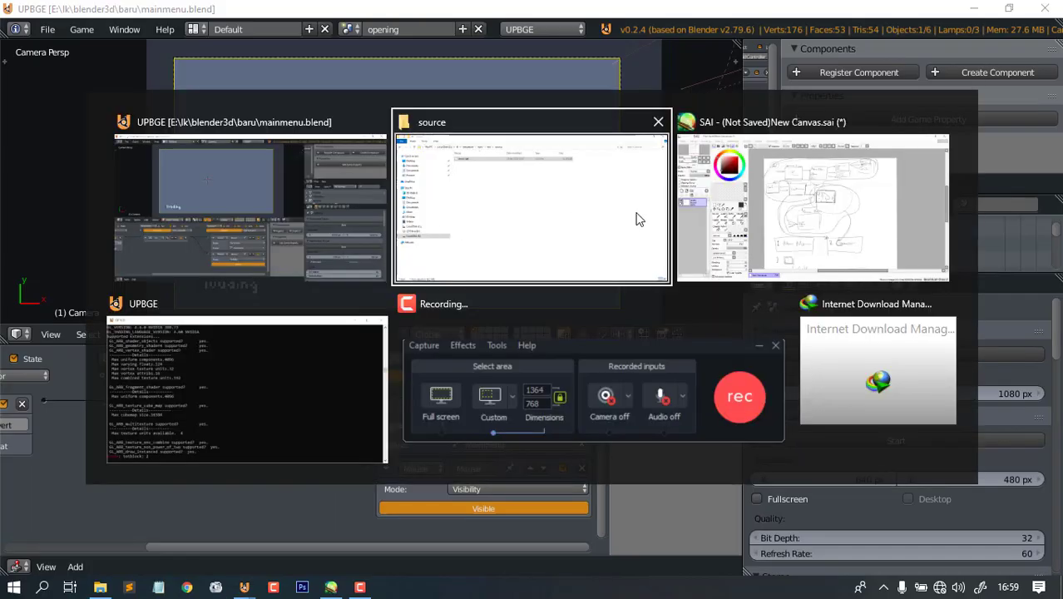
click(236, 204)
key(ctrl+s)
click(361, 175)
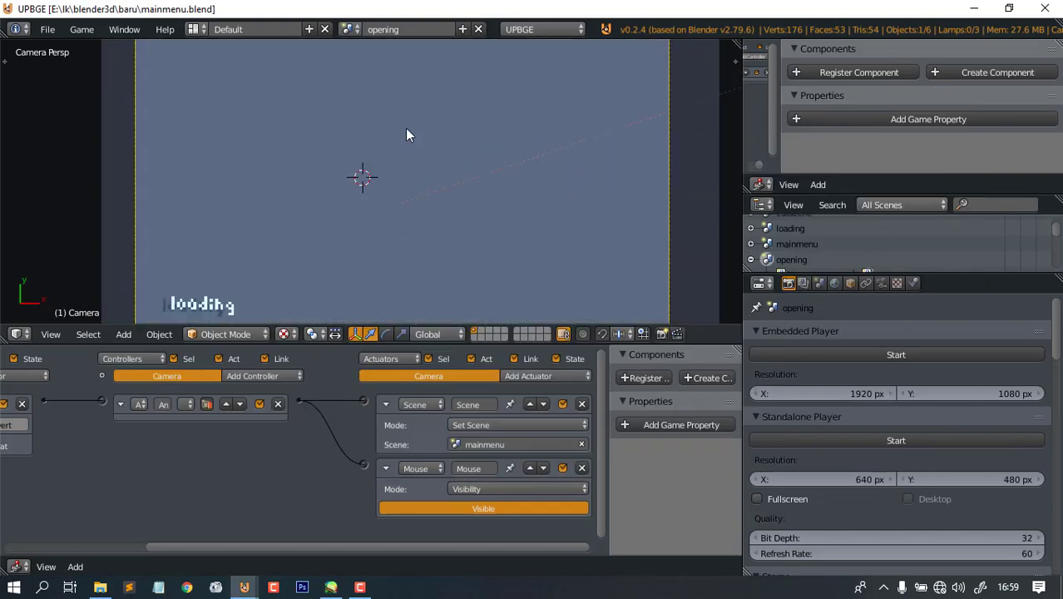
- Select the background plane in the opening scene and save mainmenu.blend over the existing file
click(348, 29)
key(Escape)
right_click(353, 127)
scroll(349, 128, down, 5)
key(ctrl+s)
click(348, 129)
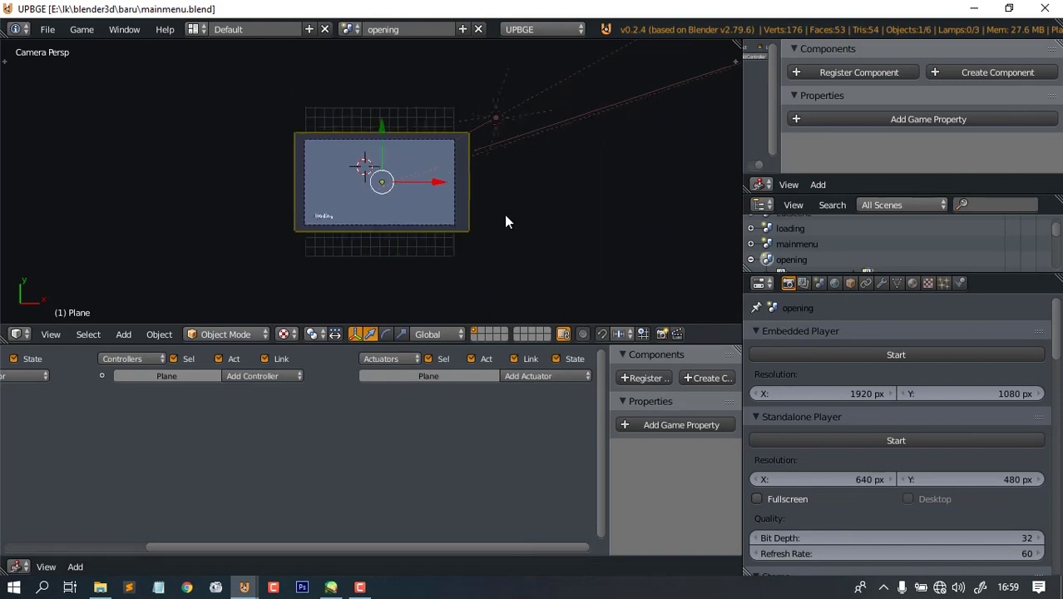
scroll(507, 221, up, 3)
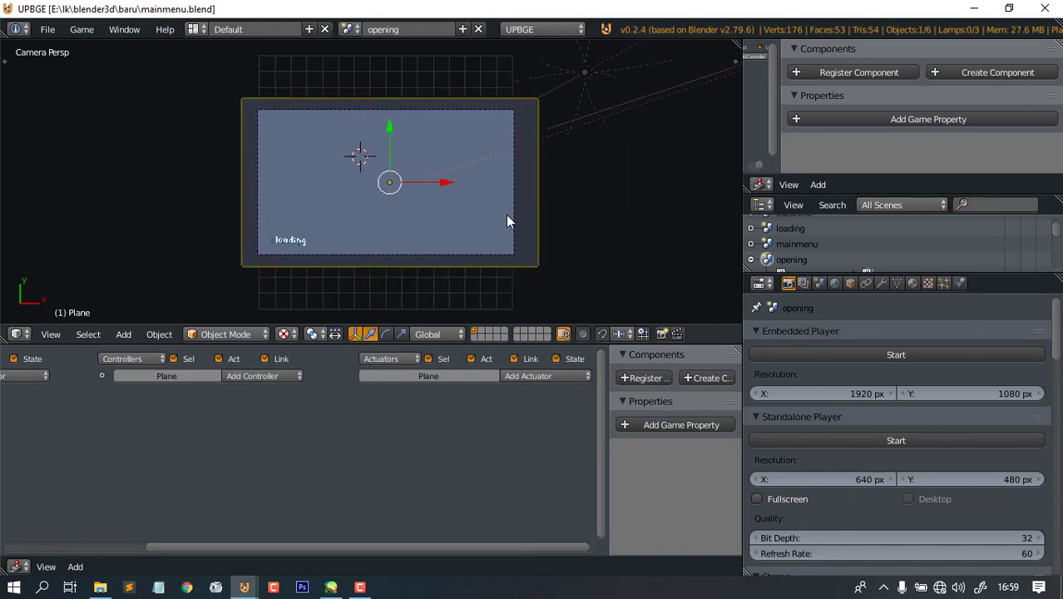
scroll(507, 221, up, 2)
scroll(419, 233, down, 1)
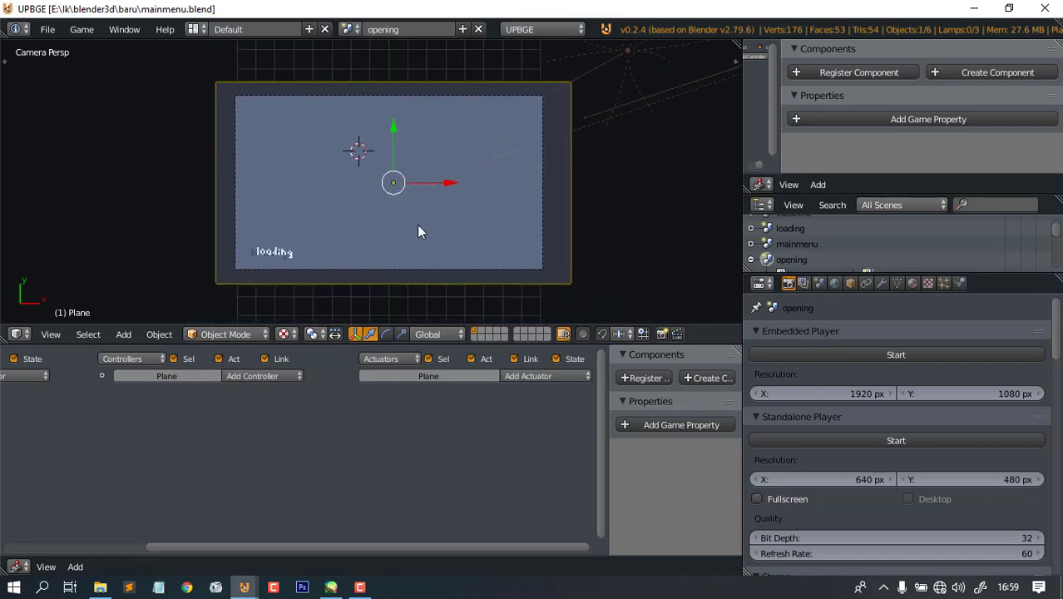
- Open the user preferences and search the add-ons for "game"
click(48, 29)
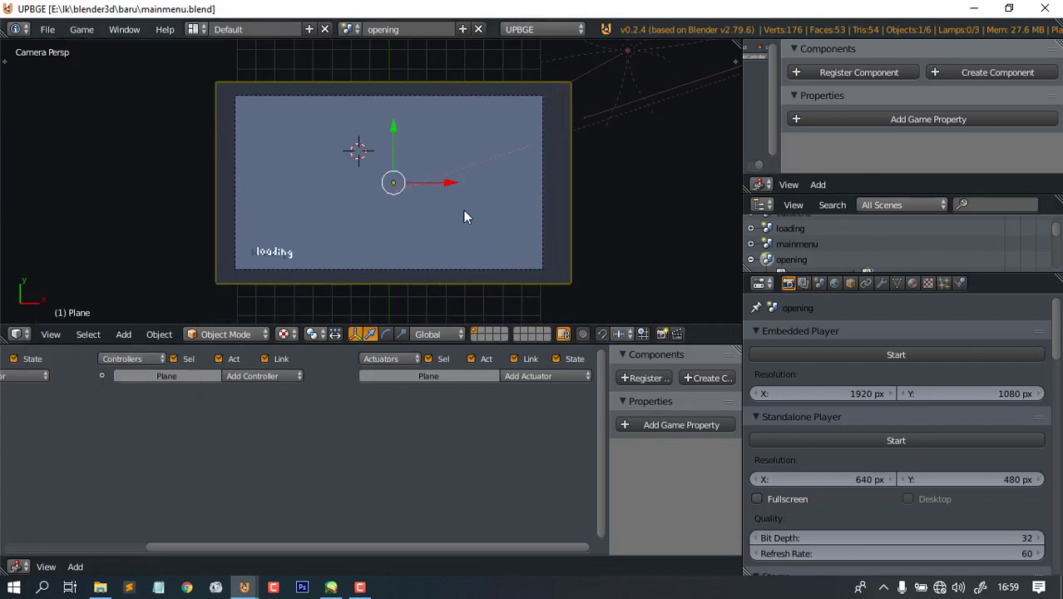
click(48, 29)
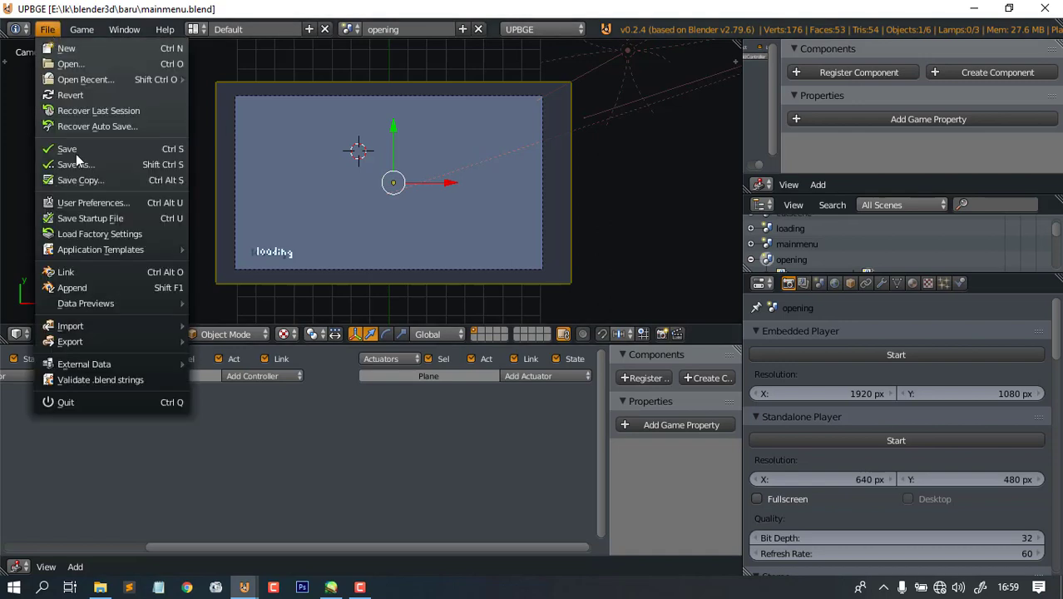
click(90, 206)
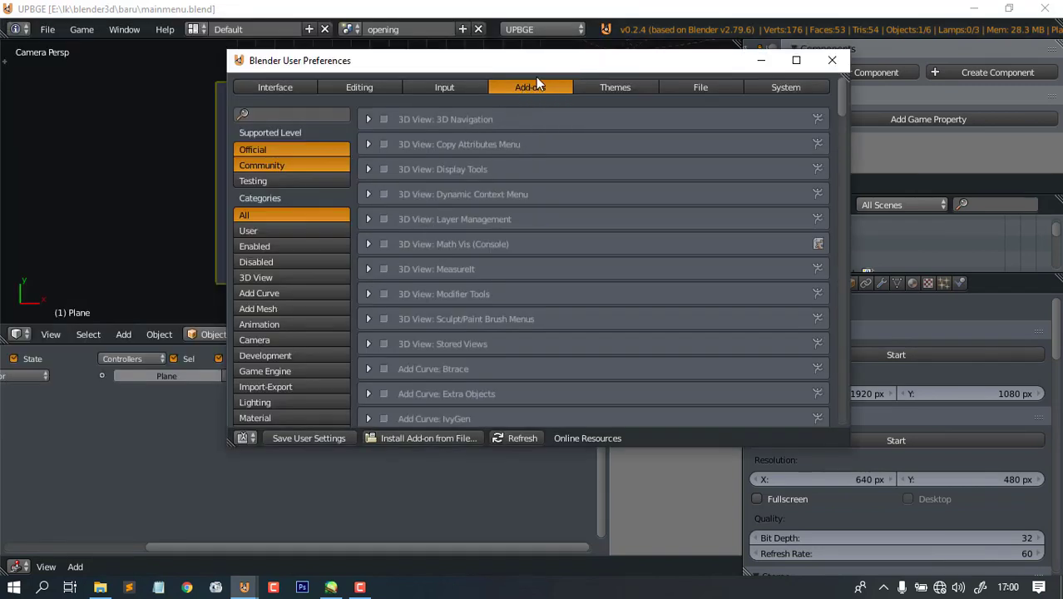
click(307, 114)
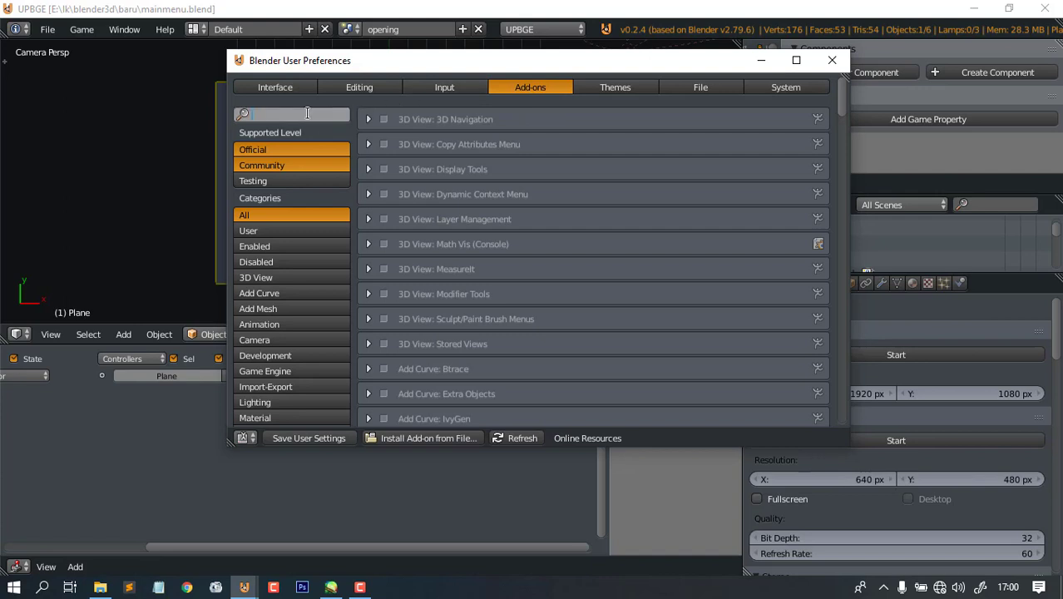
text(game)
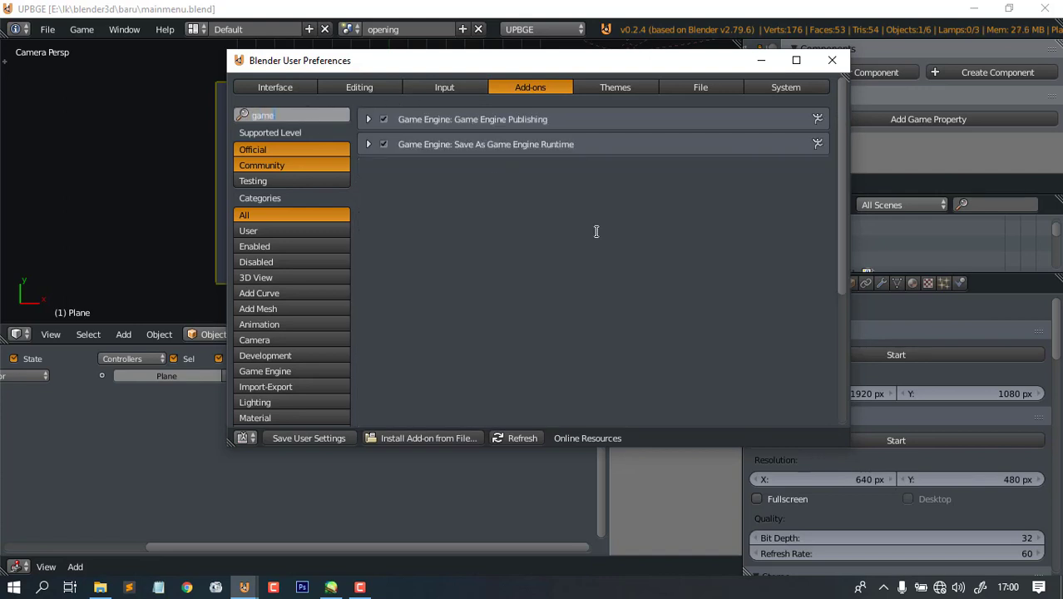
key(Return)
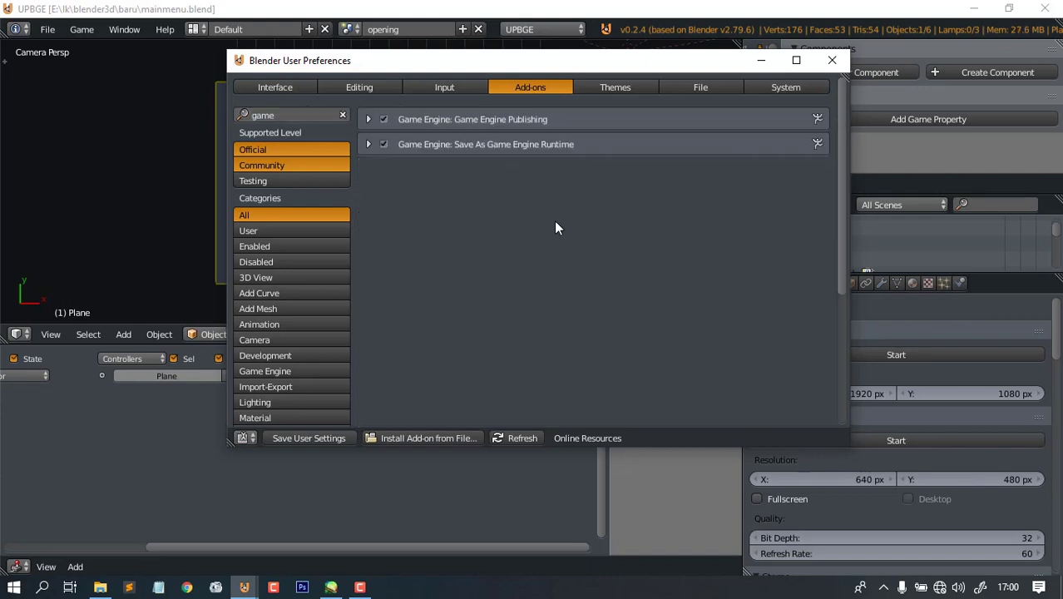
- Turn the Game Engine Publishing and Save As Game Engine Runtime add-ons off and on again, and save the user settings
click(383, 119)
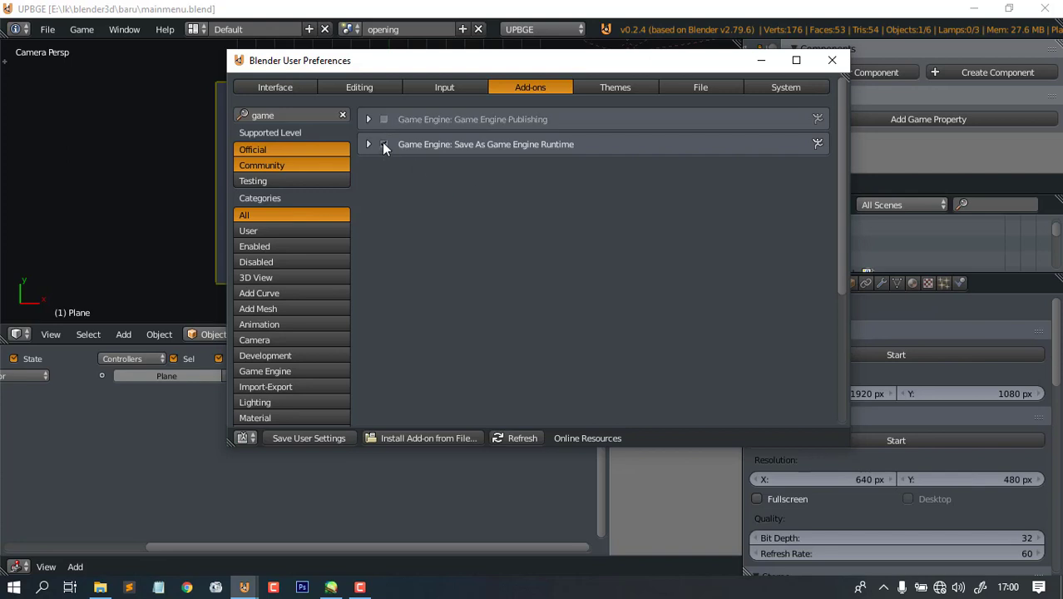
click(383, 144)
click(384, 119)
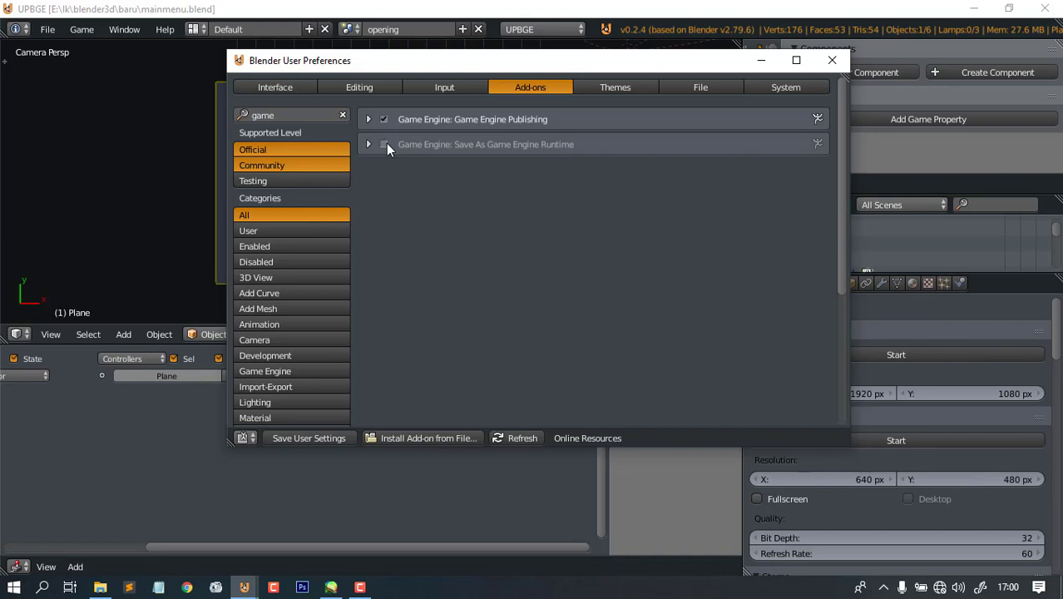
click(384, 144)
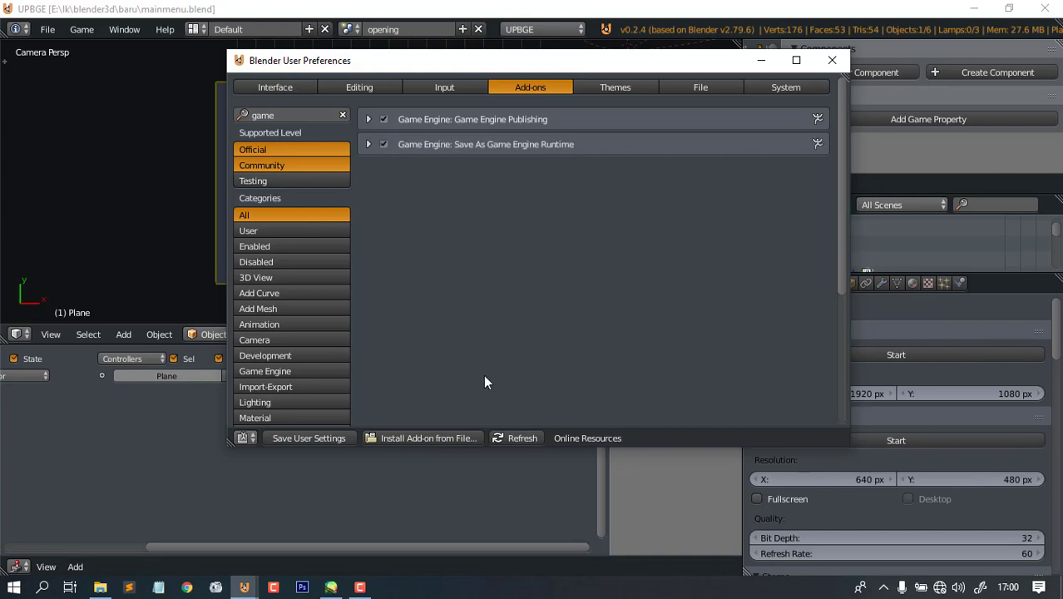
click(319, 439)
click(832, 60)
- Enable Fullscreen for the standalone player in the opening scene and save mainmenu.blend
click(172, 129)
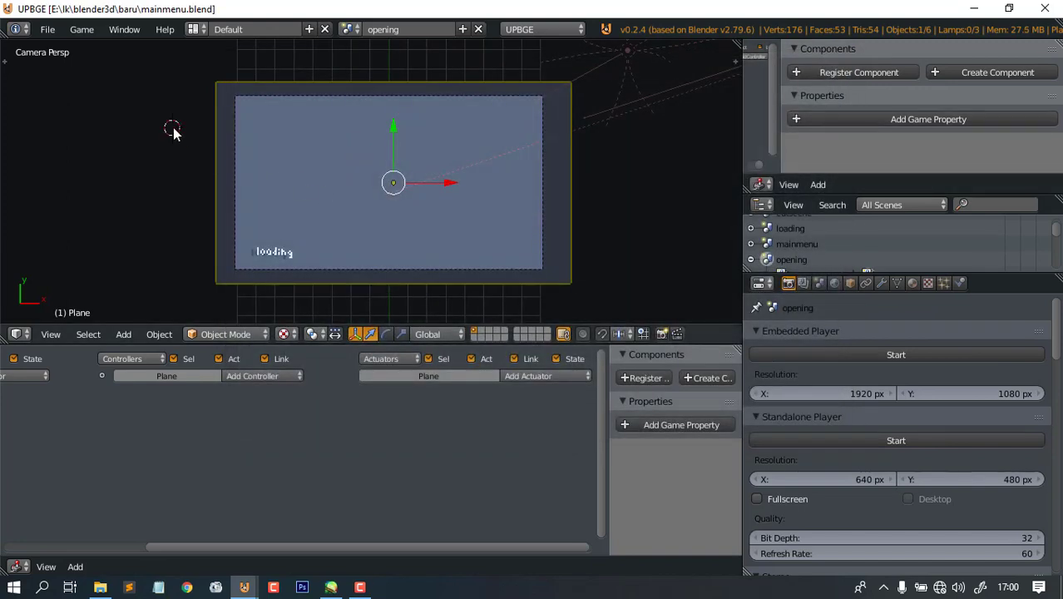
click(564, 148)
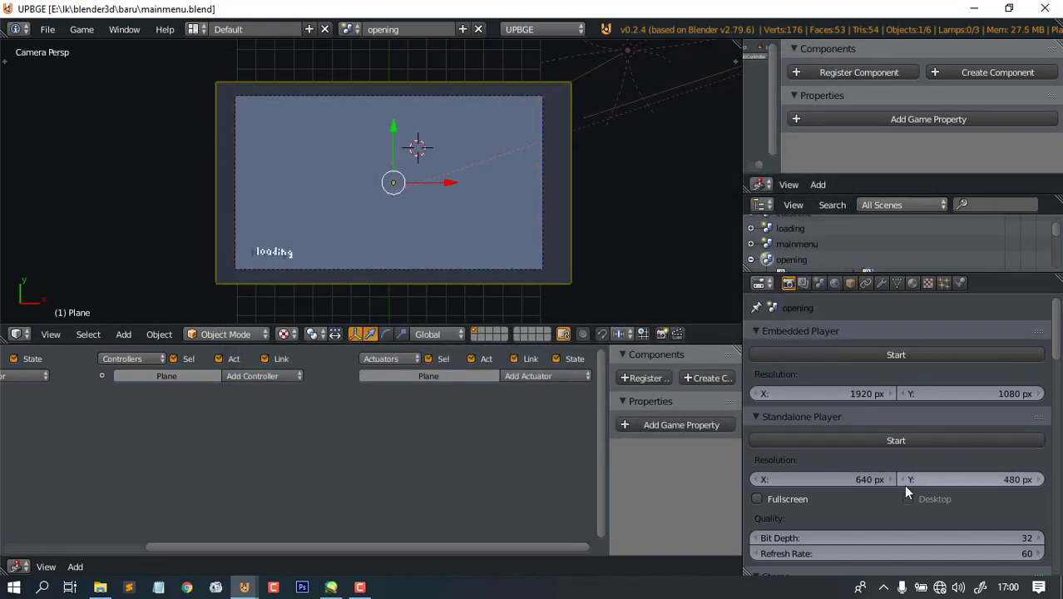
click(760, 501)
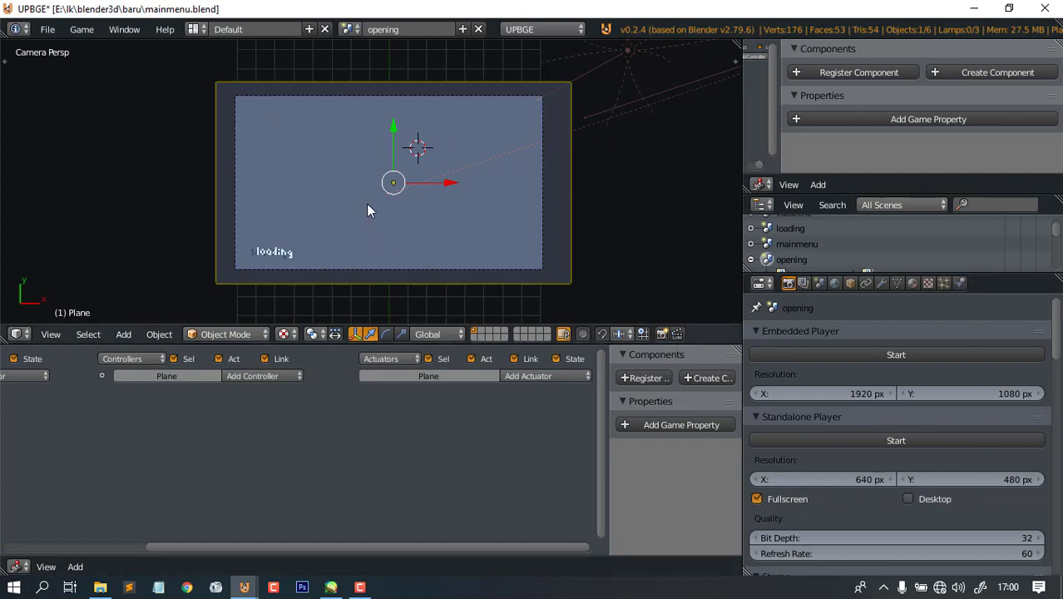
key(ctrl+s)
- Test the game in the fullscreen standalone player, starting PLAY and continuing into the level, and quit it
click(888, 439)
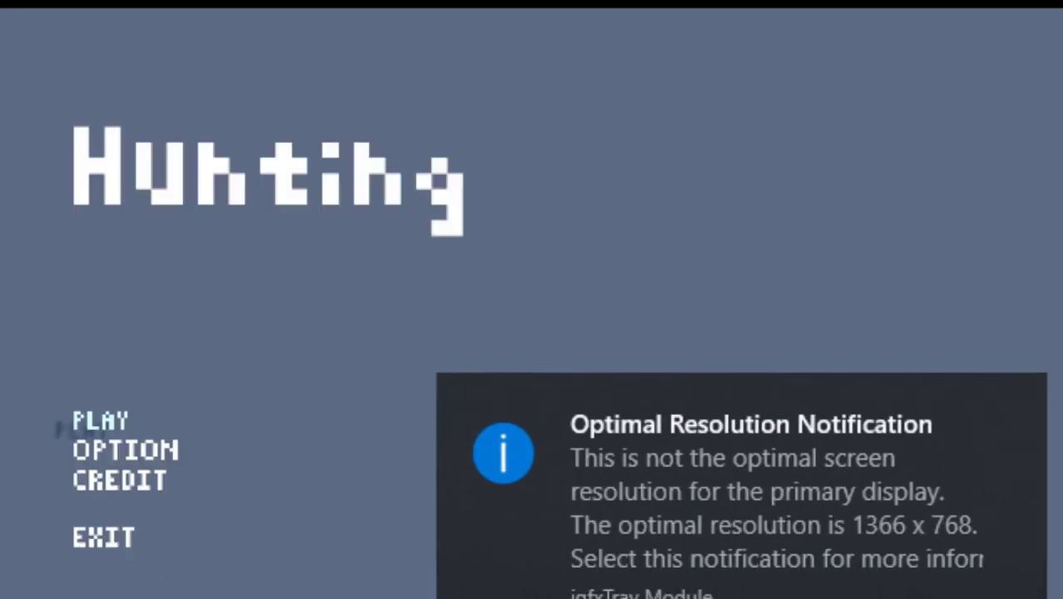
click(121, 420)
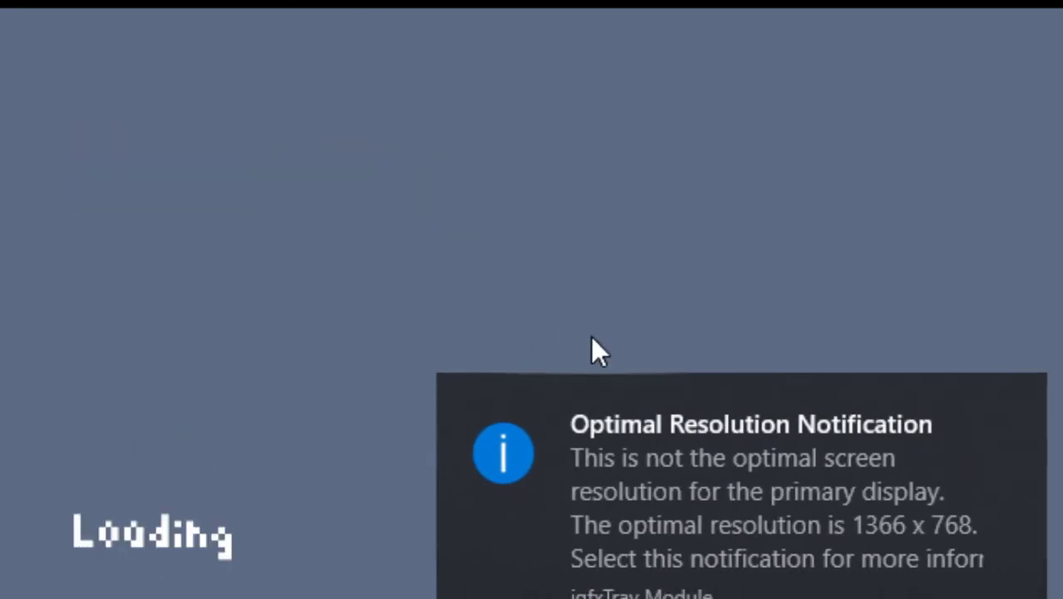
click(1014, 401)
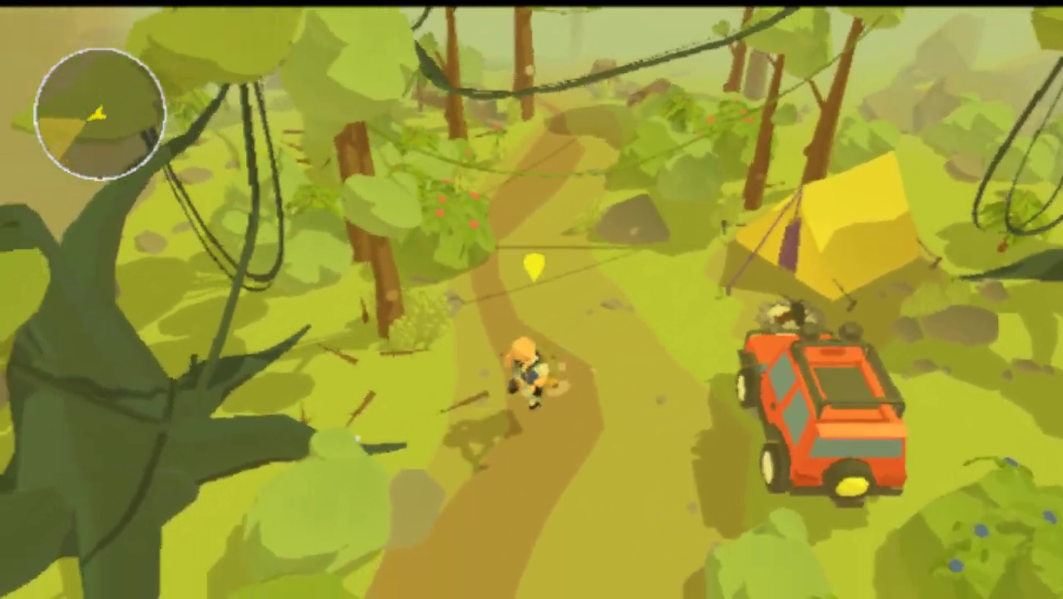
key(Escape)
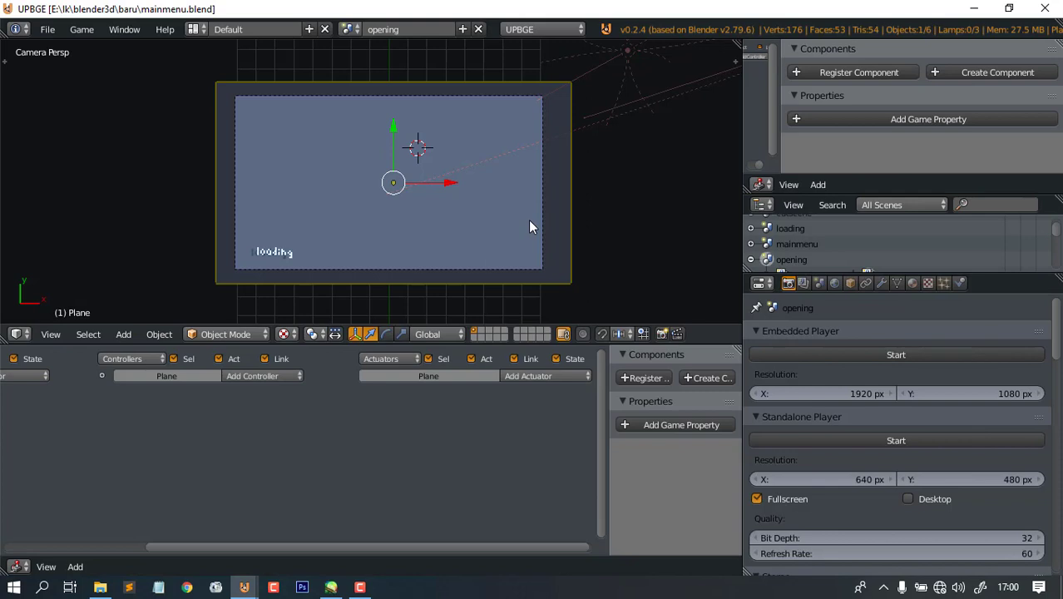
- Save mainmenu.blend and set up a Save As Game Engine Runtime export with the file name Hunting The Game.exe
key(ctrl+s)
click(530, 221)
click(48, 29)
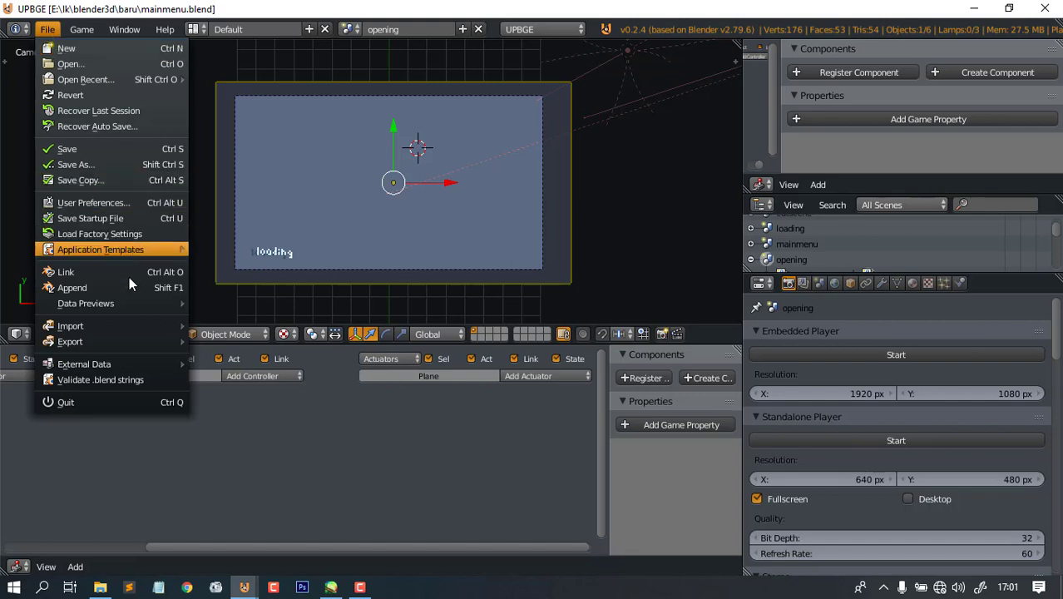
mouse_move(160, 341)
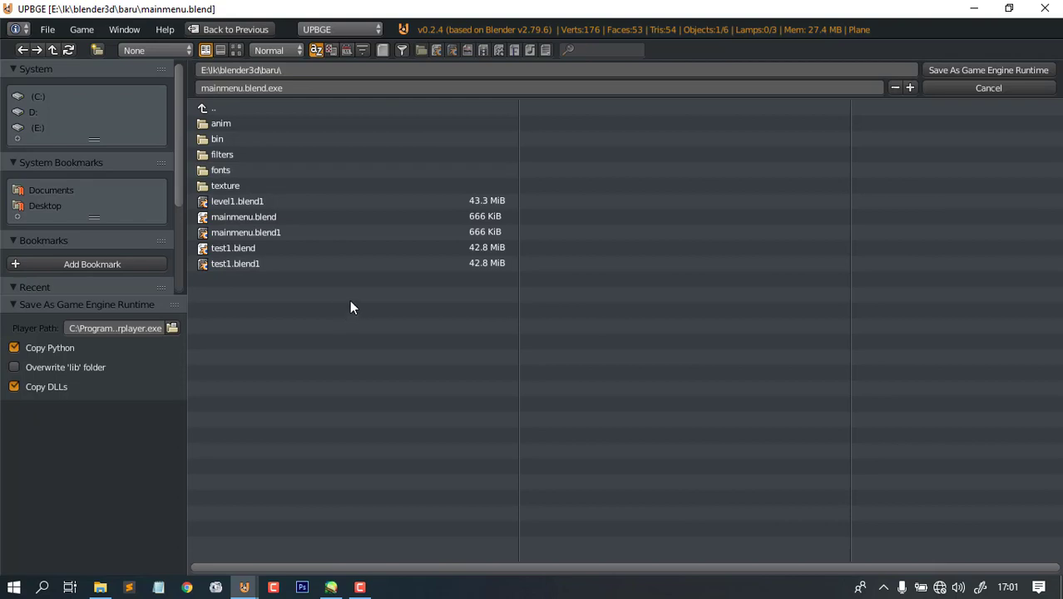
click(241, 89)
click(304, 89)
click(264, 89)
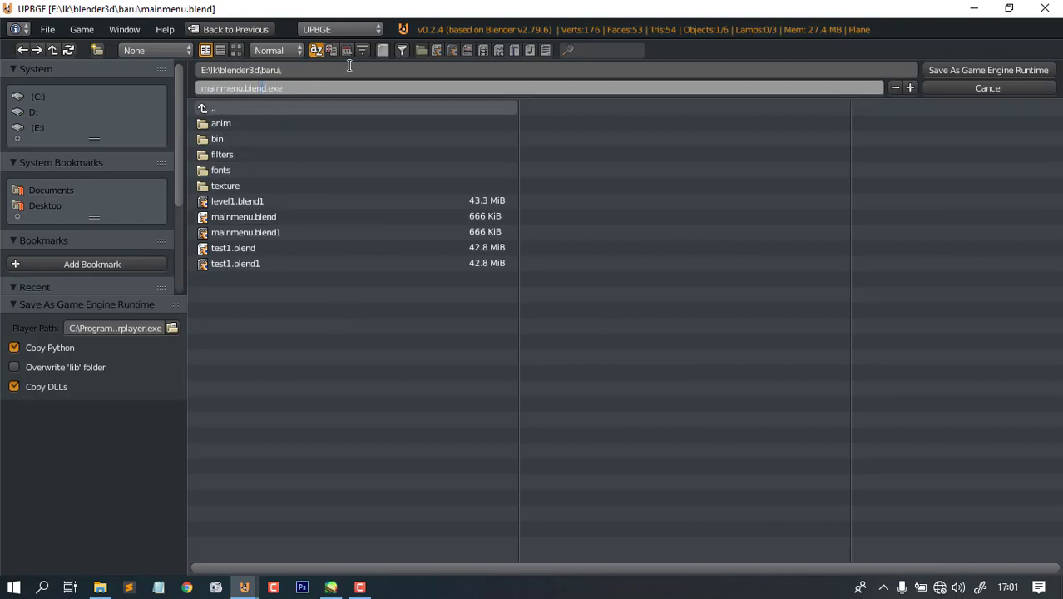
key(BackSpace)
key(BackSpace)
key(BackSpace)
key(BackSpace)
key(BackSpace)
key(BackSpace)
key(BackSpace)
key(BackSpace)
key(BackSpace)
key(BackSpace)
key(BackSpace)
key(BackSpace)
key(BackSpace)
key(BackSpace)
text(Hunting The Game)
click(301, 399)
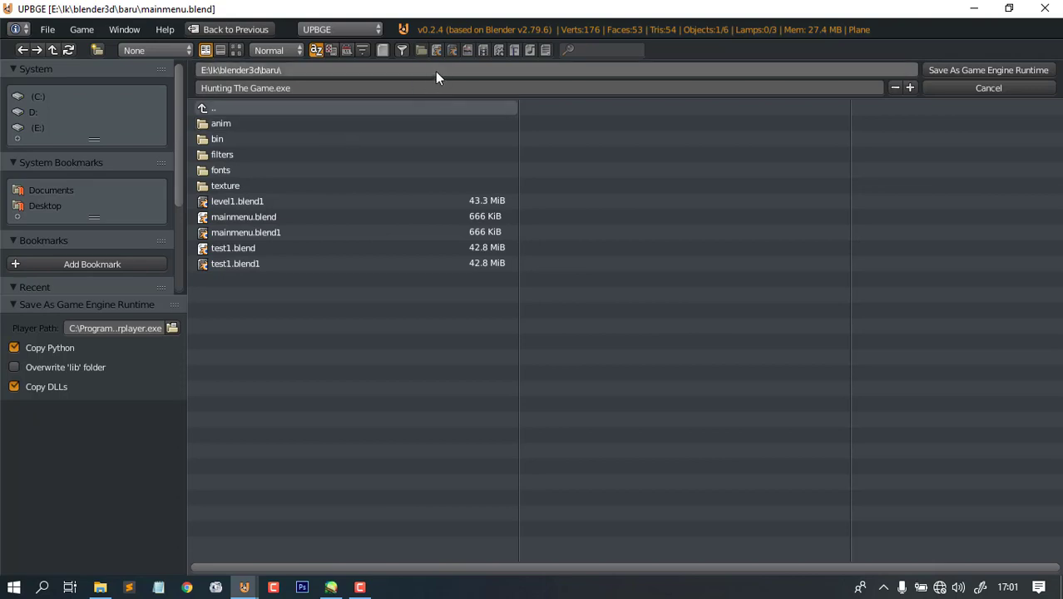
- Create a folder named Hunting The Game in the baru directory and export the game runtime into it
click(102, 51)
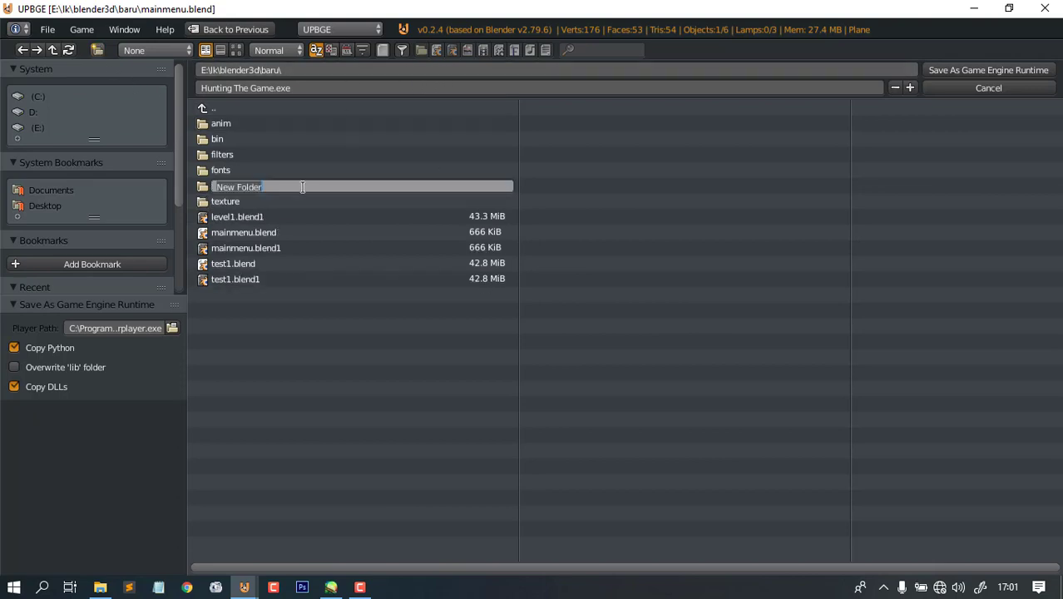
text(Hunting The Game)
key(Return)
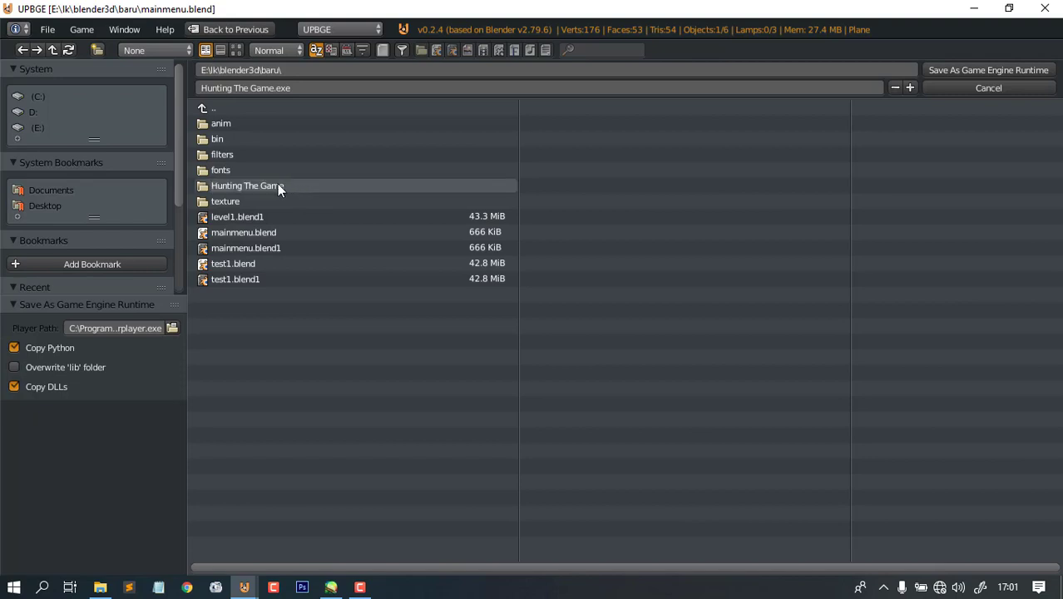
click(278, 186)
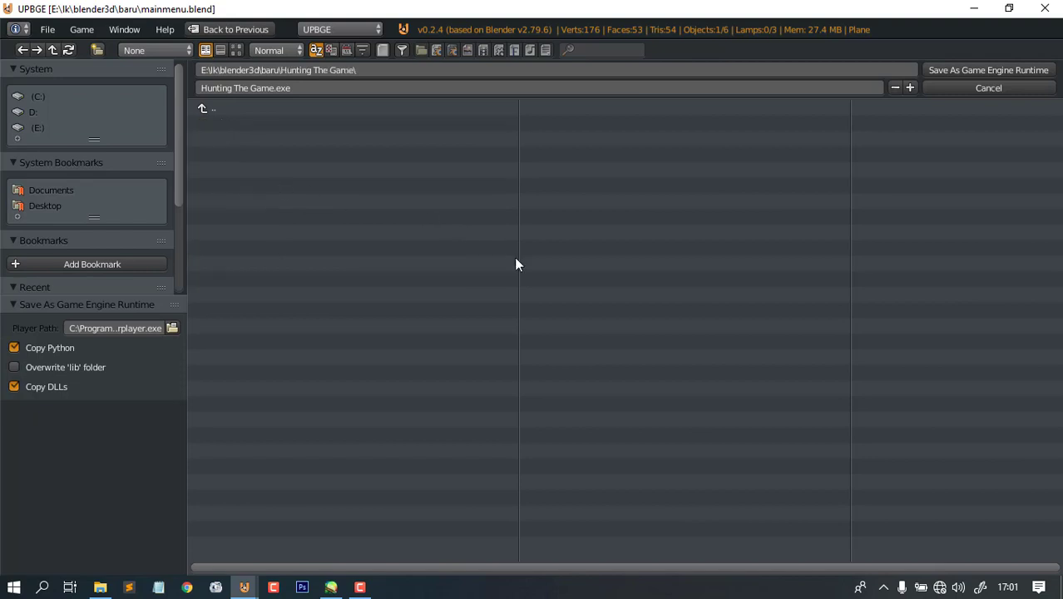
click(994, 71)
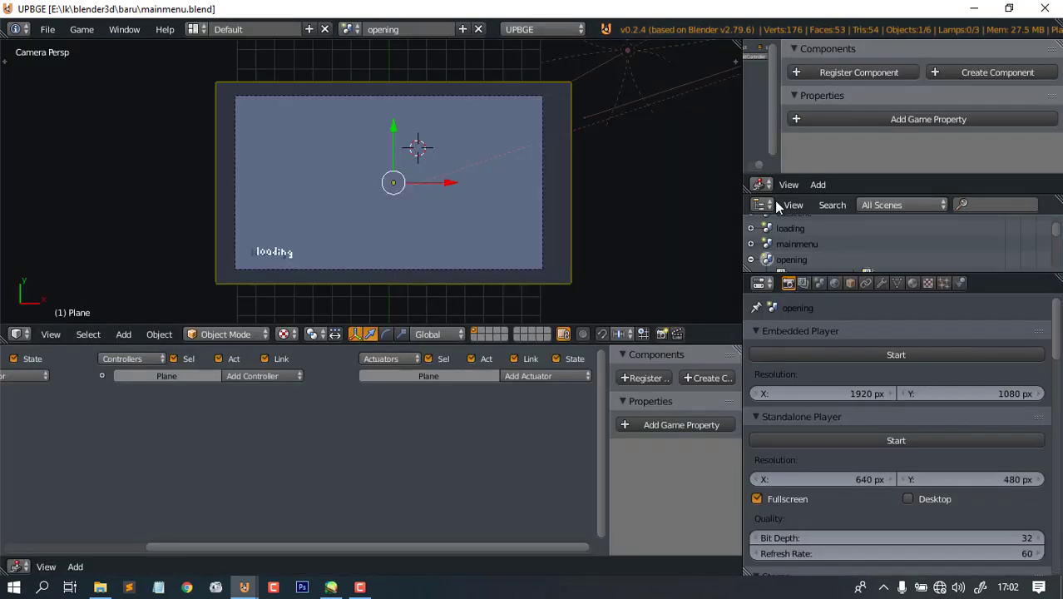
scroll(494, 205, up, 2)
scroll(499, 204, down, 3)
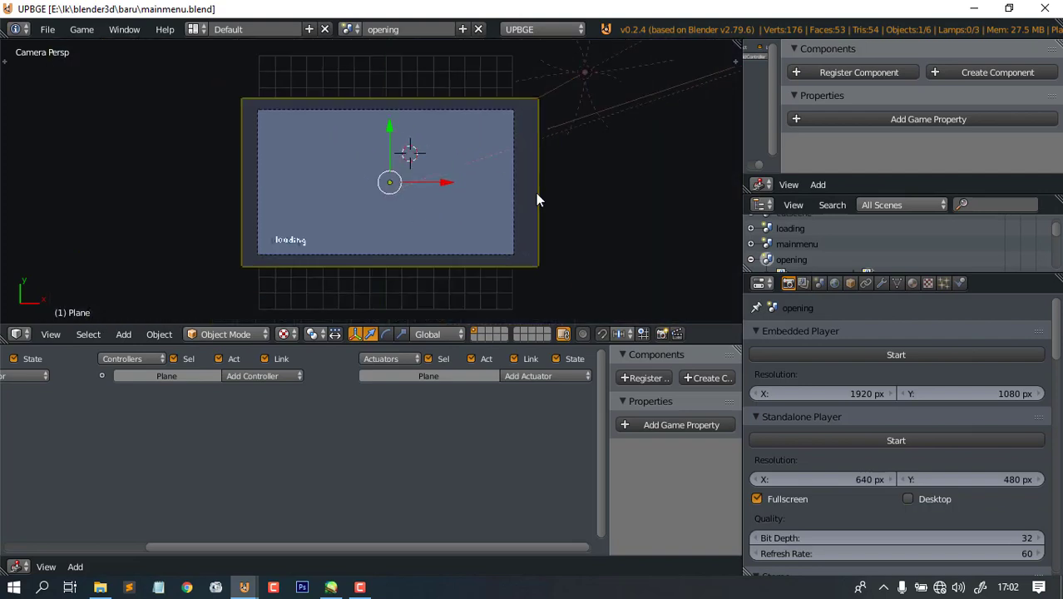
scroll(536, 193, up, 2)
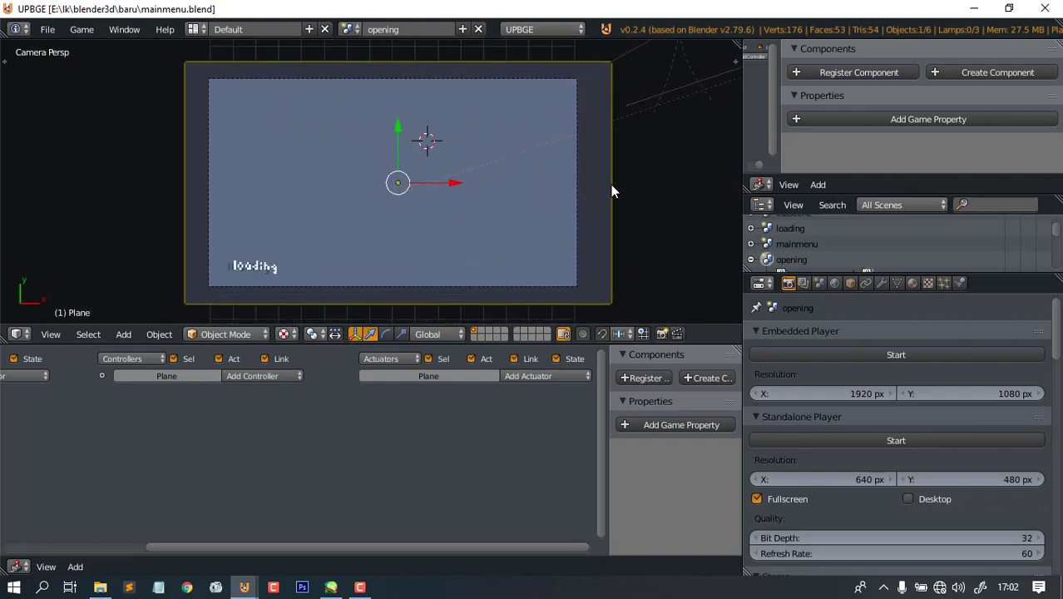
scroll(541, 207, down, 3)
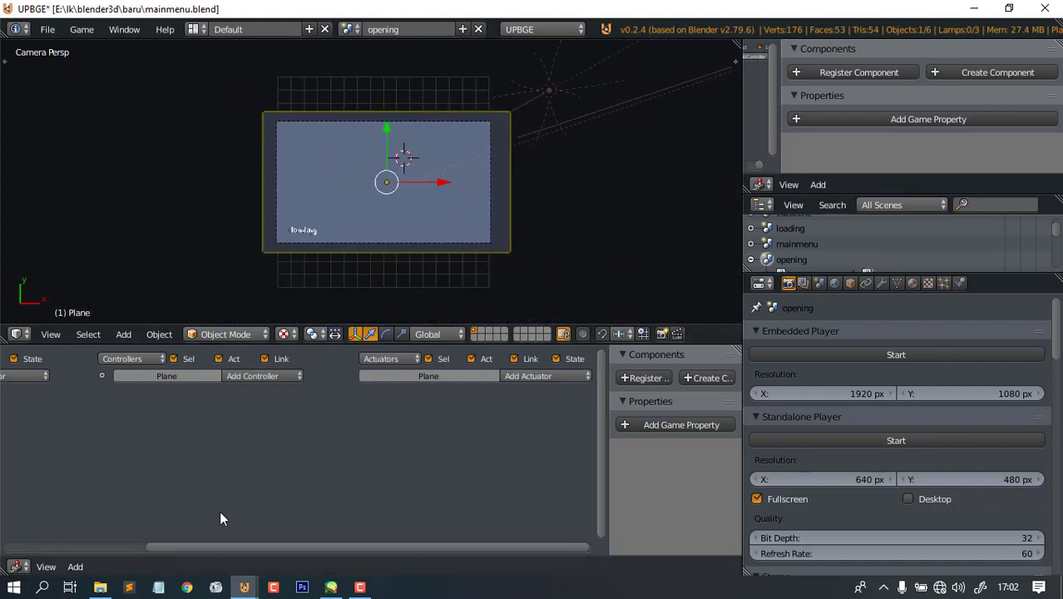
- Switch to File Explorer and examine the exported runtime files in baru's Hunting The Game folder
click(100, 587)
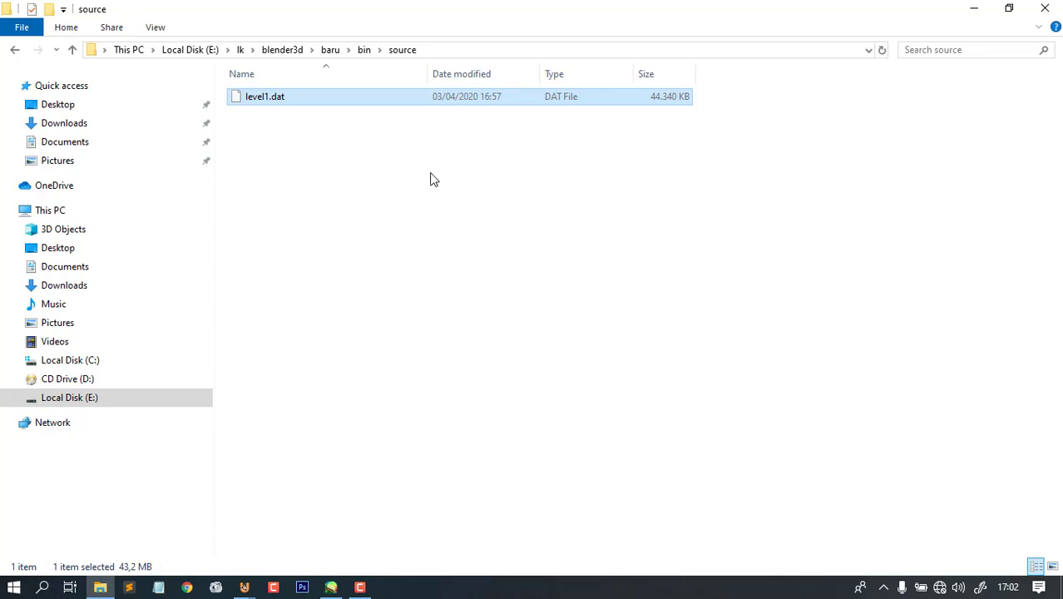
click(330, 50)
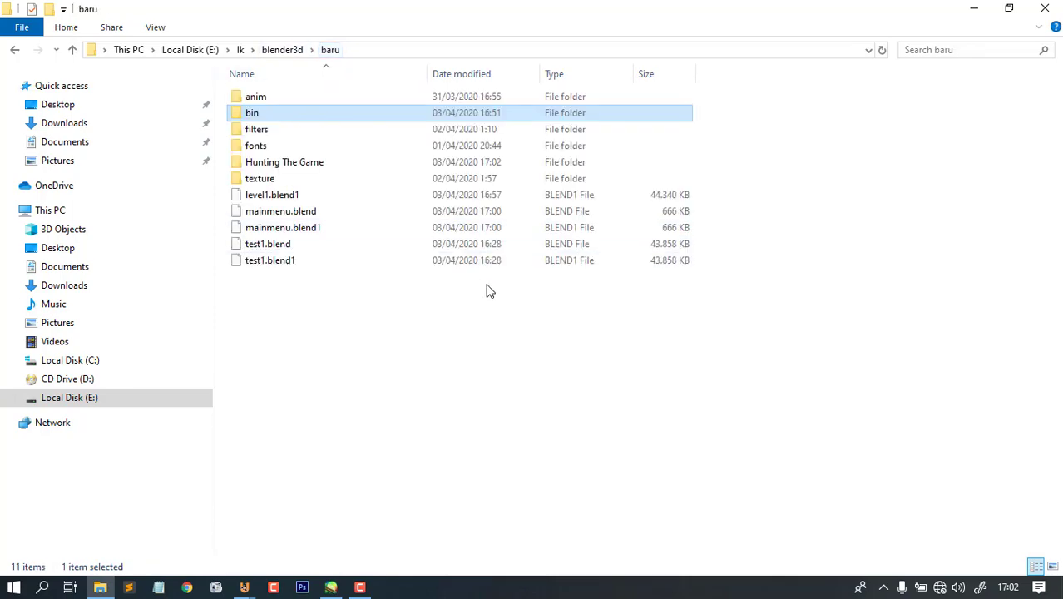
click(553, 366)
double_click(290, 164)
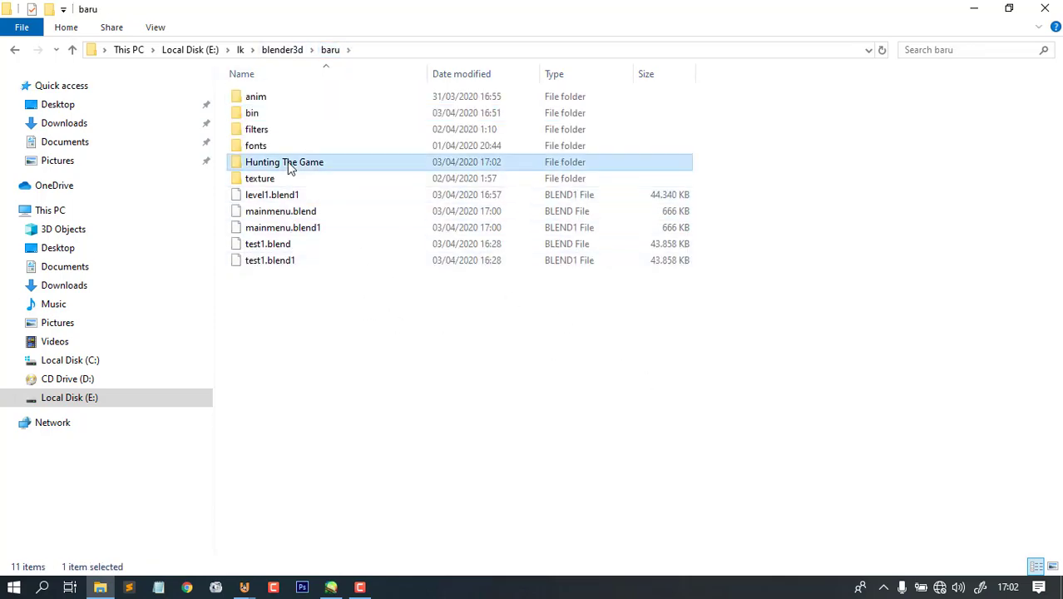
scroll(816, 367, down, 4)
scroll(814, 366, down, 5)
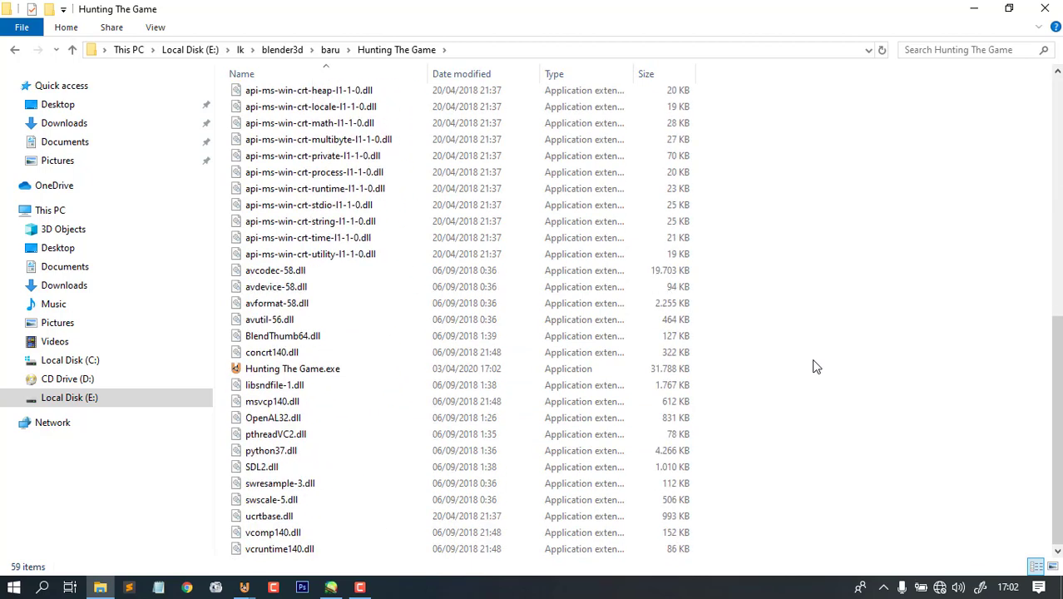
scroll(398, 440, up, 10)
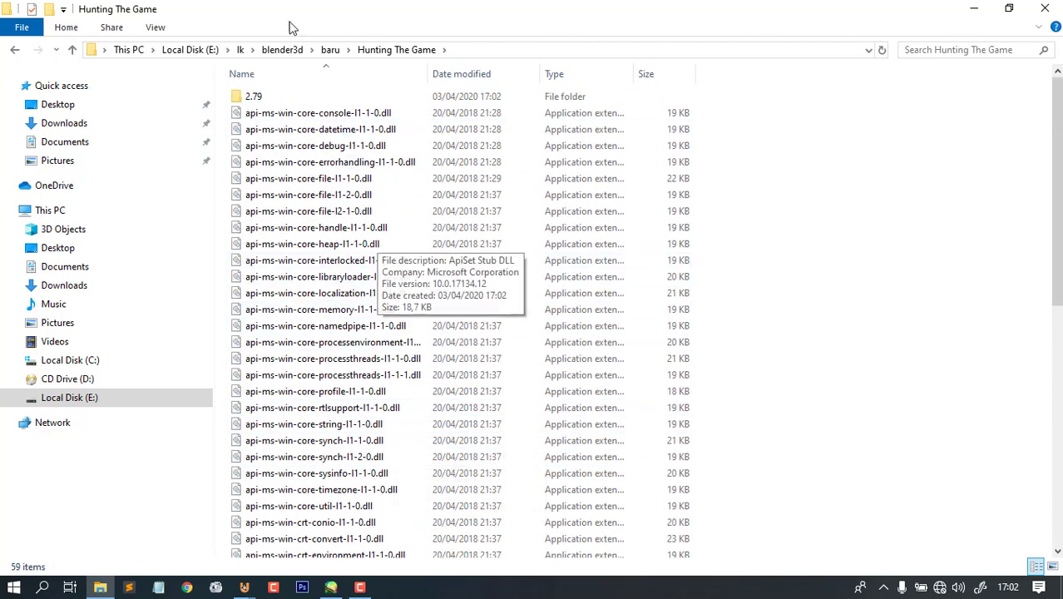
scroll(363, 277, down, 10)
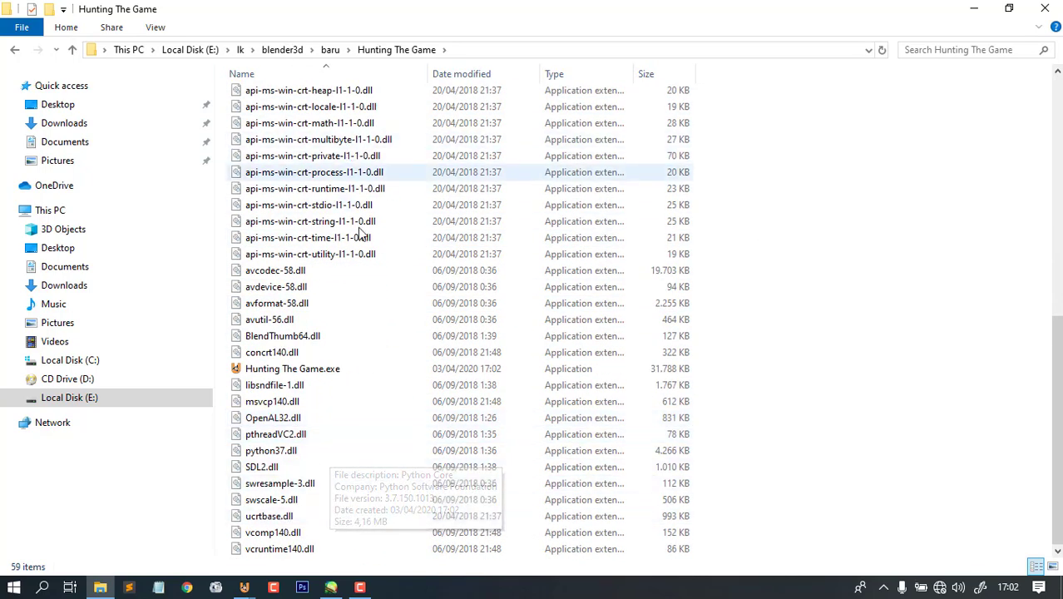
right_click(903, 157)
click(801, 221)
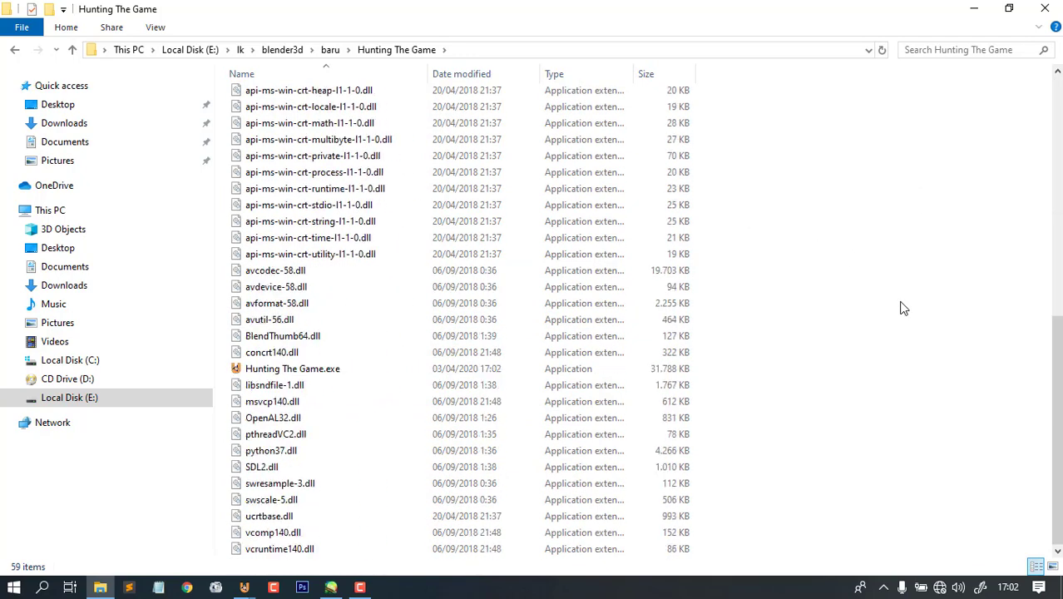
- Run Hunting The Game.exe, start PLAY from the main menu, and quit the game at the cutscene
click(300, 376)
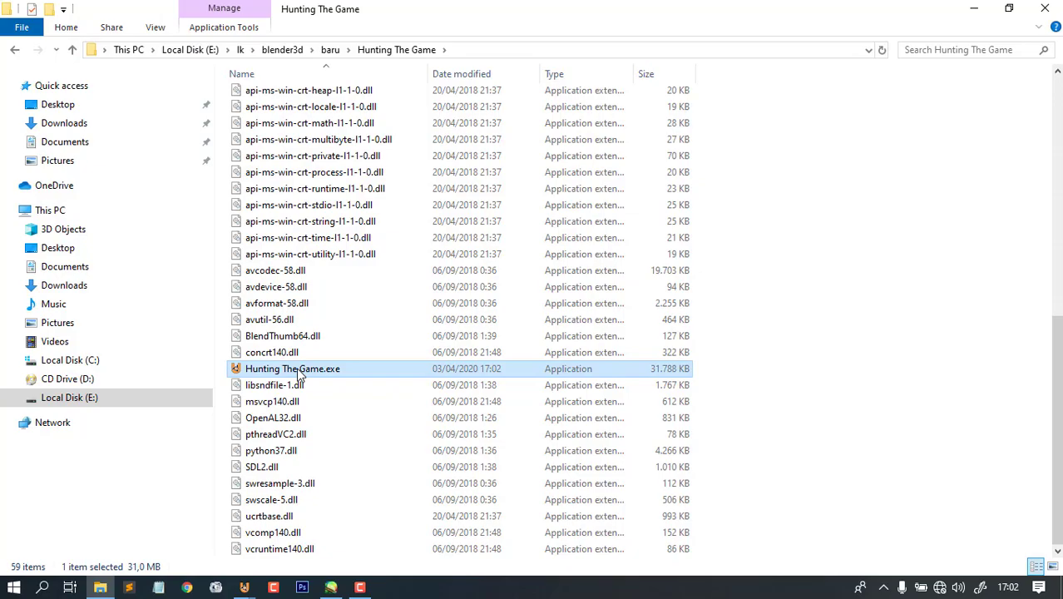
double_click(299, 373)
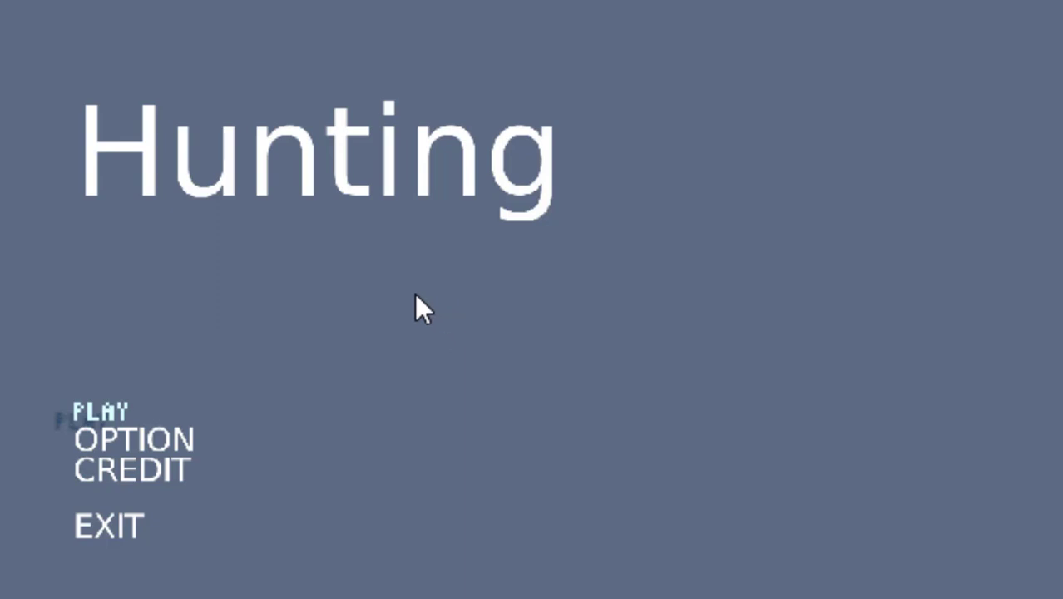
click(131, 407)
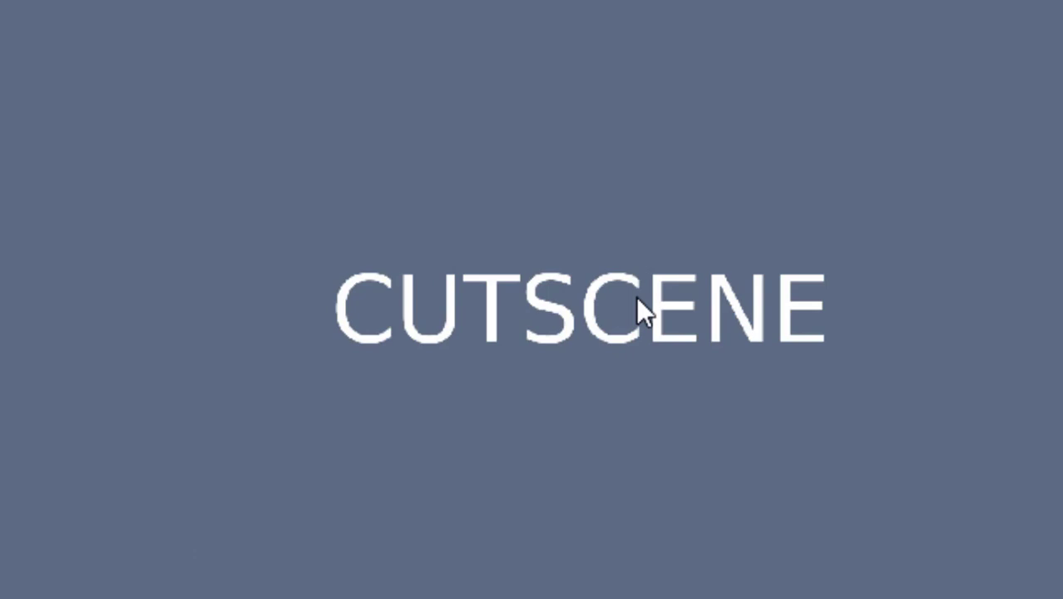
key(Escape)
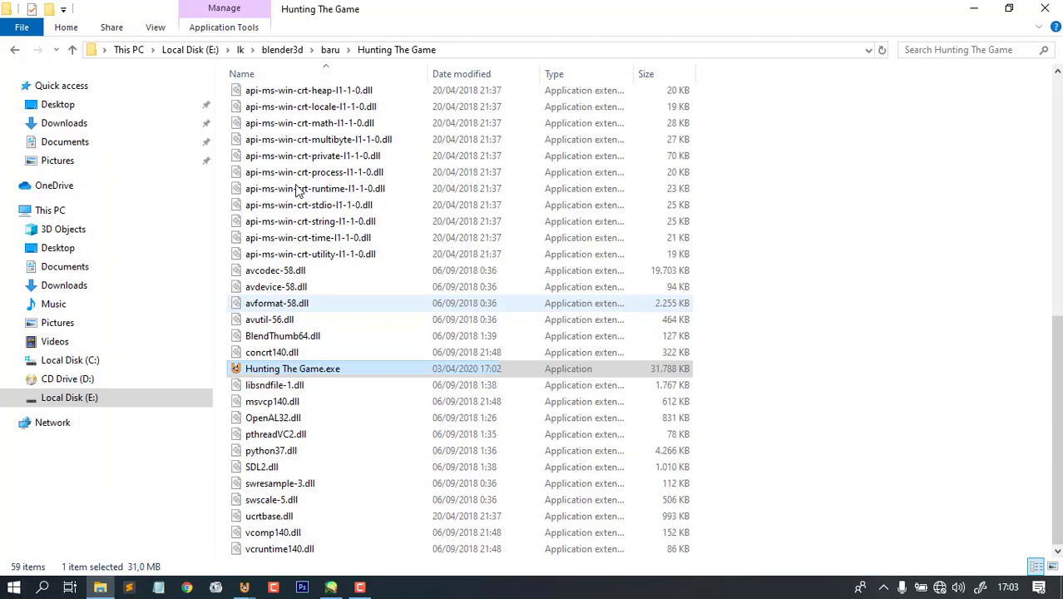
right_click(887, 219)
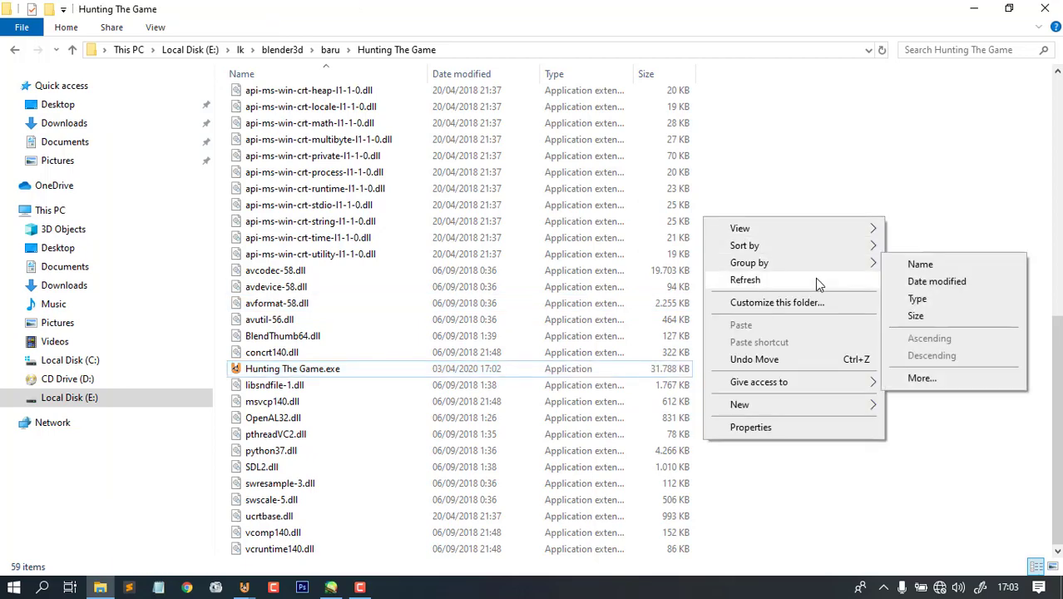
click(815, 278)
key(alt+Up)
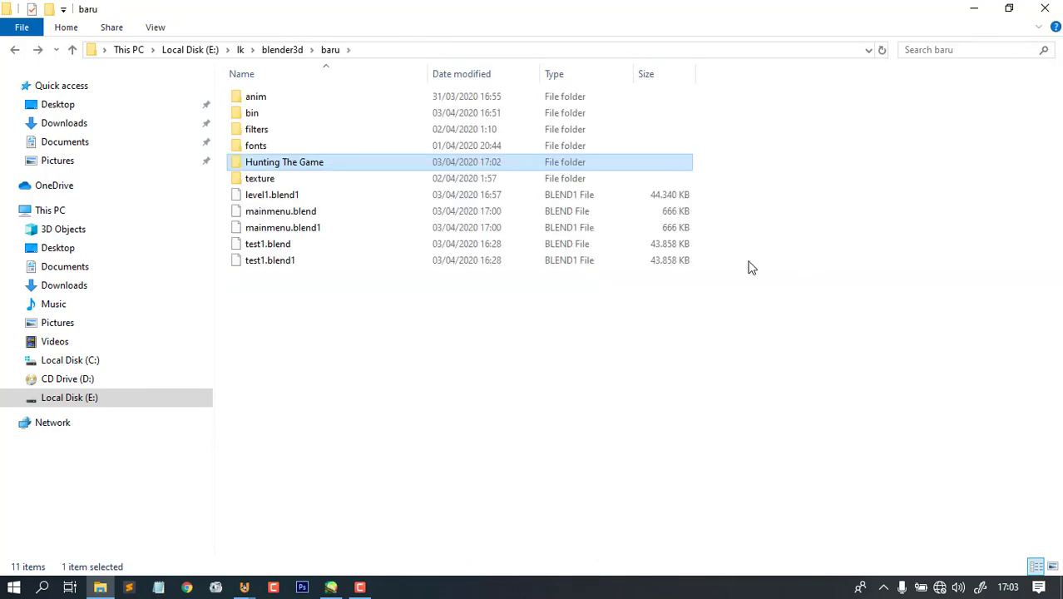
click(474, 341)
right_click(473, 341)
click(391, 403)
right_click(595, 346)
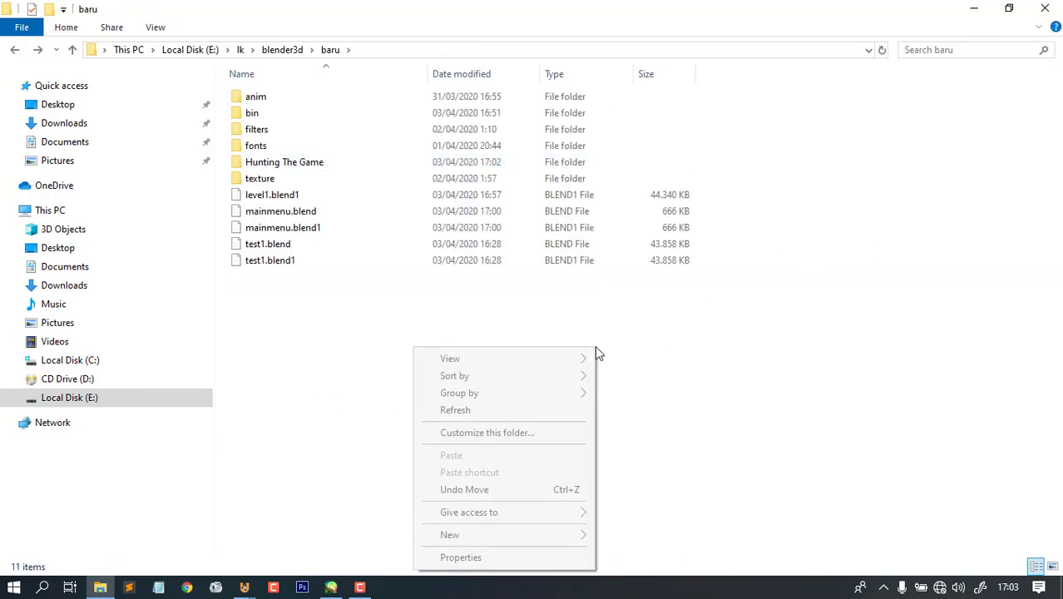
click(506, 410)
right_click(435, 324)
click(330, 389)
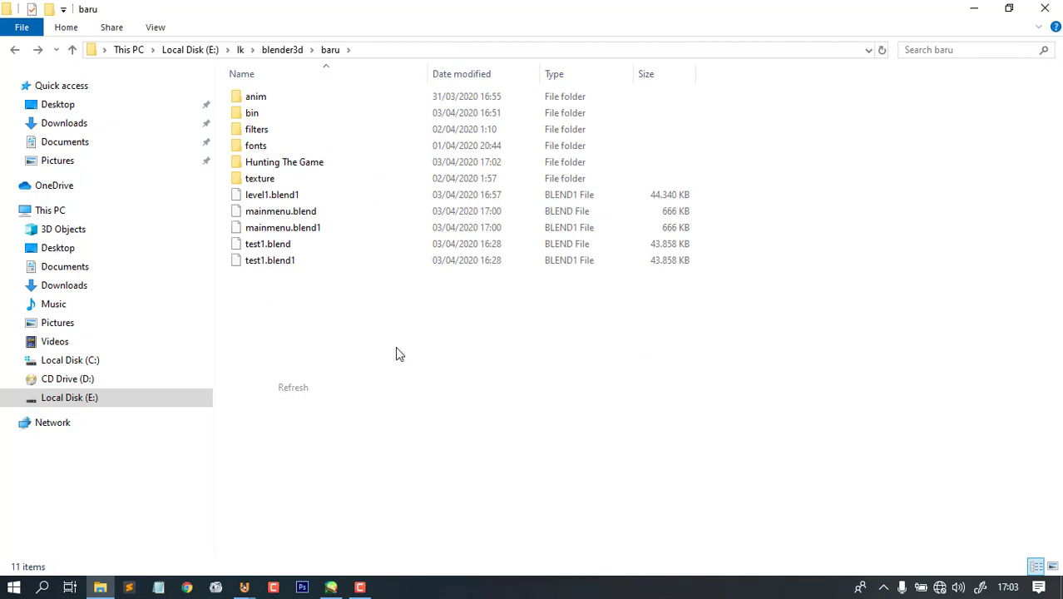
right_click(474, 371)
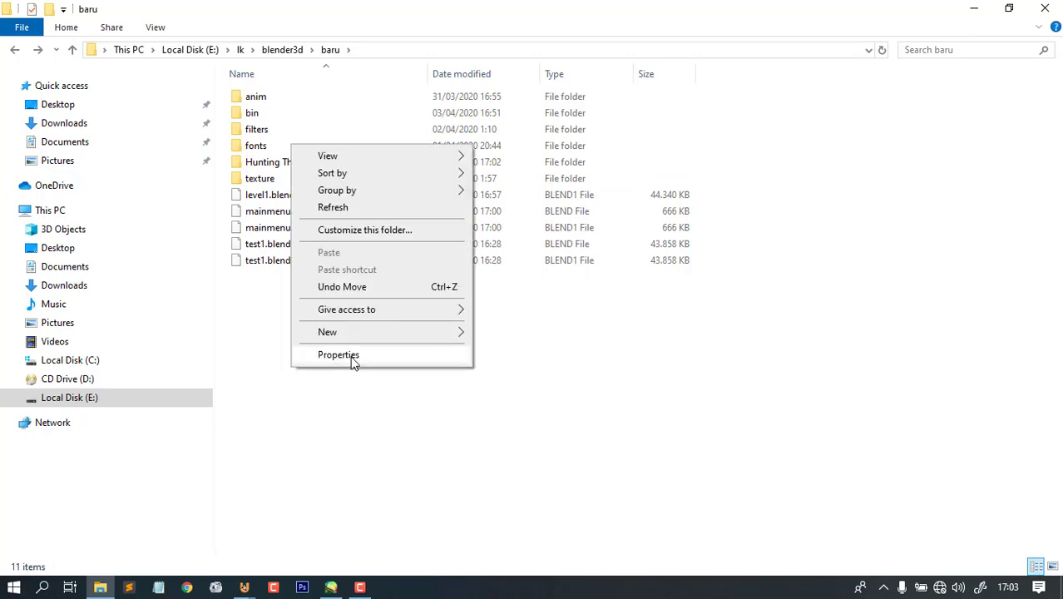
click(358, 209)
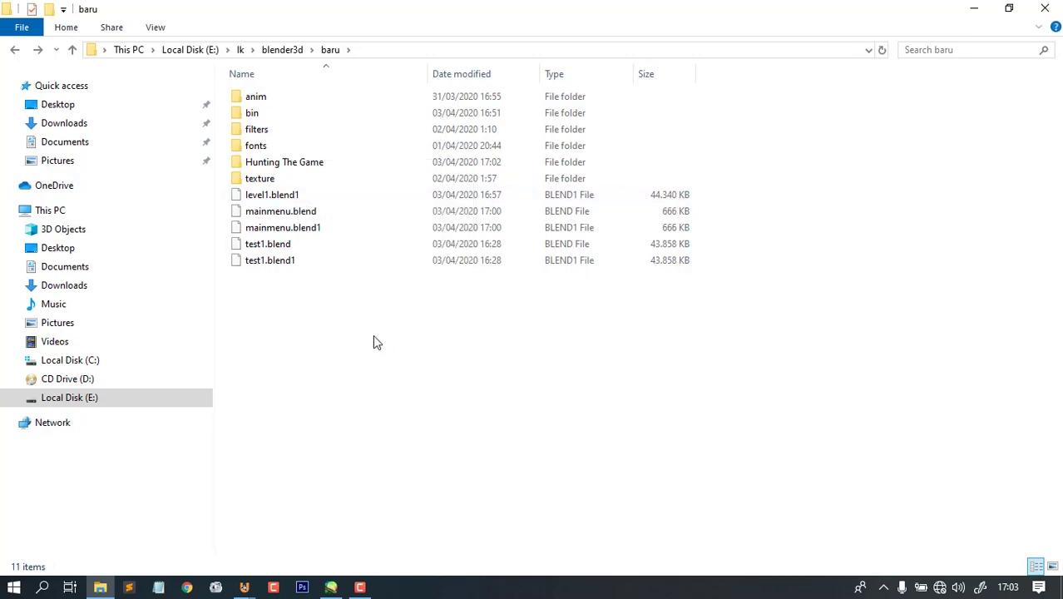
- Place all the exported runtime files from the Hunting The Game folder on the clipboard and return to the baru folder
double_click(283, 163)
scroll(867, 244, down, 1)
scroll(866, 244, up, 1)
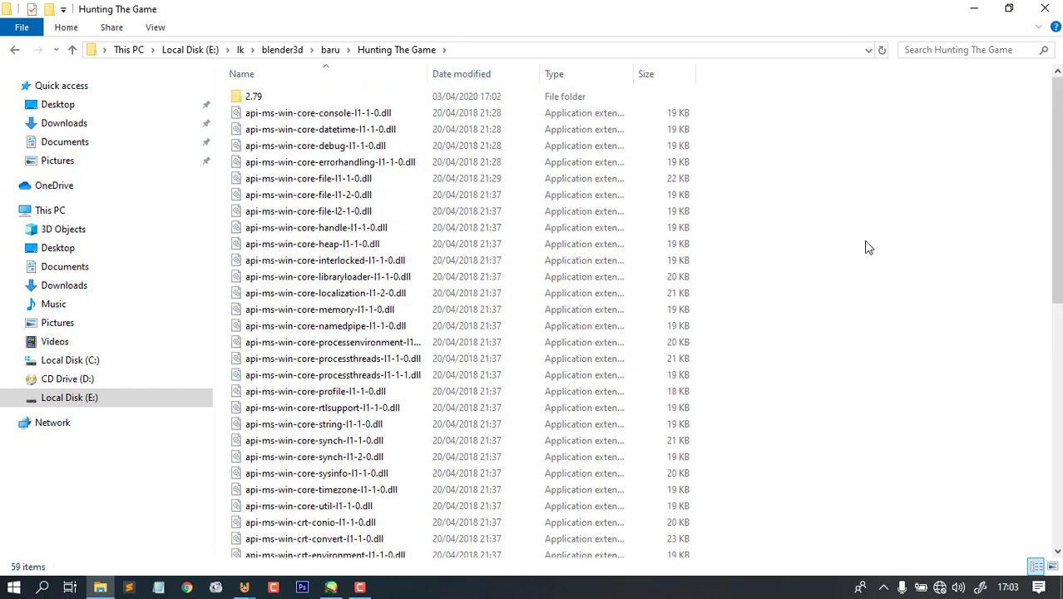
scroll(866, 244, down, 7)
scroll(870, 249, down, 4)
key(ctrl+a)
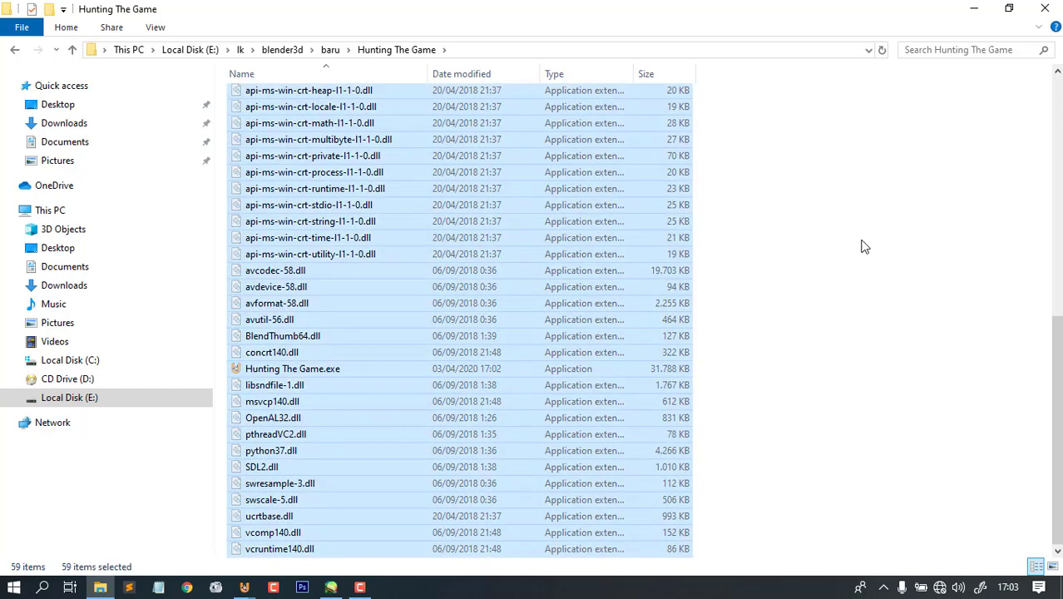
key(alt+Left)
click(446, 399)
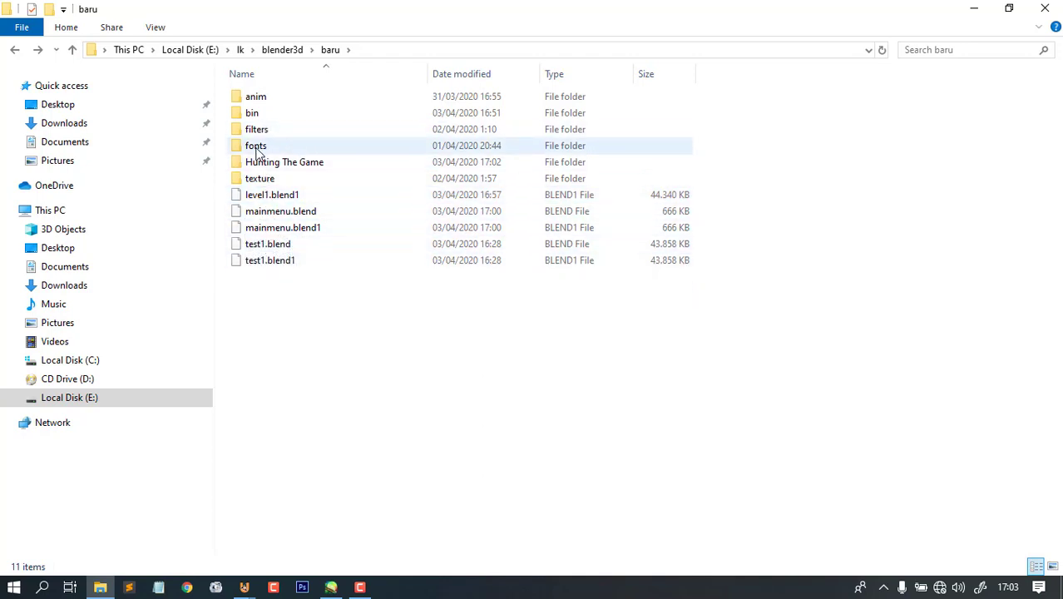
- Create a folder named Mentah in the baru folder and move all the loose blend and blend1 files into it
right_click(399, 340)
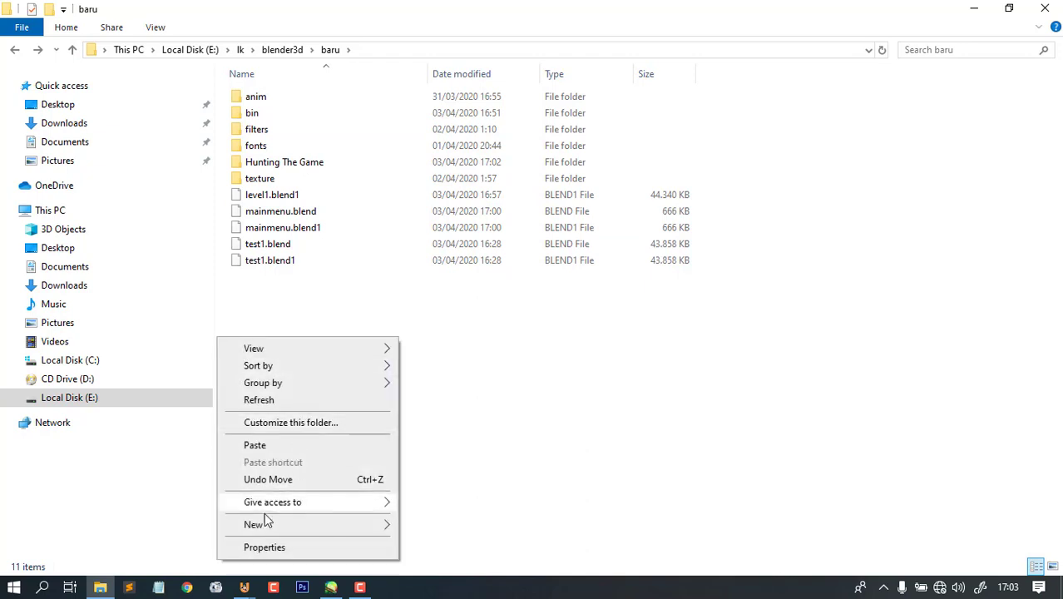
mouse_move(311, 523)
click(472, 329)
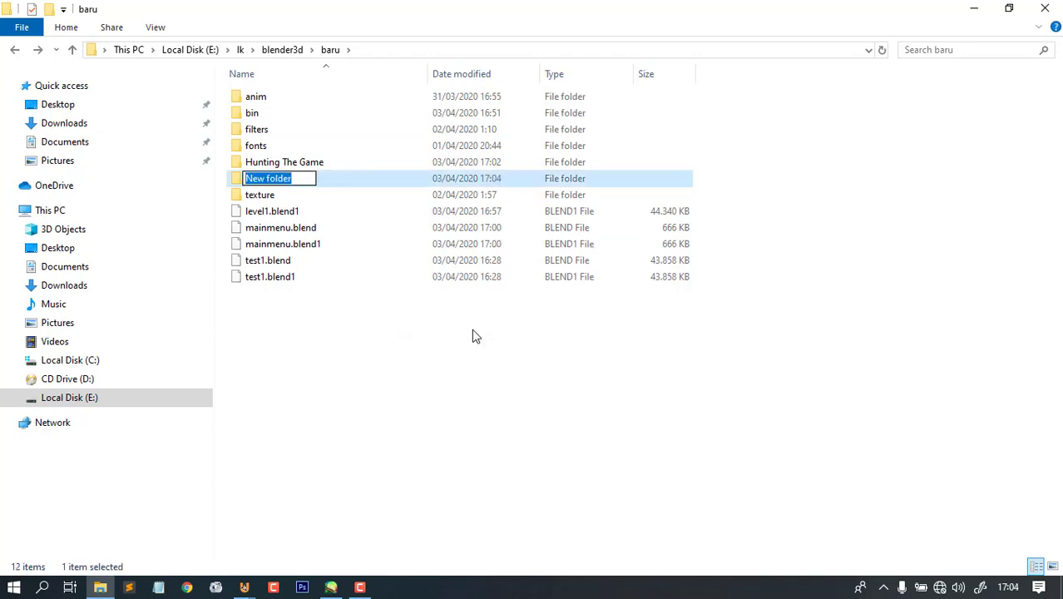
text(Mentah)
key(Return)
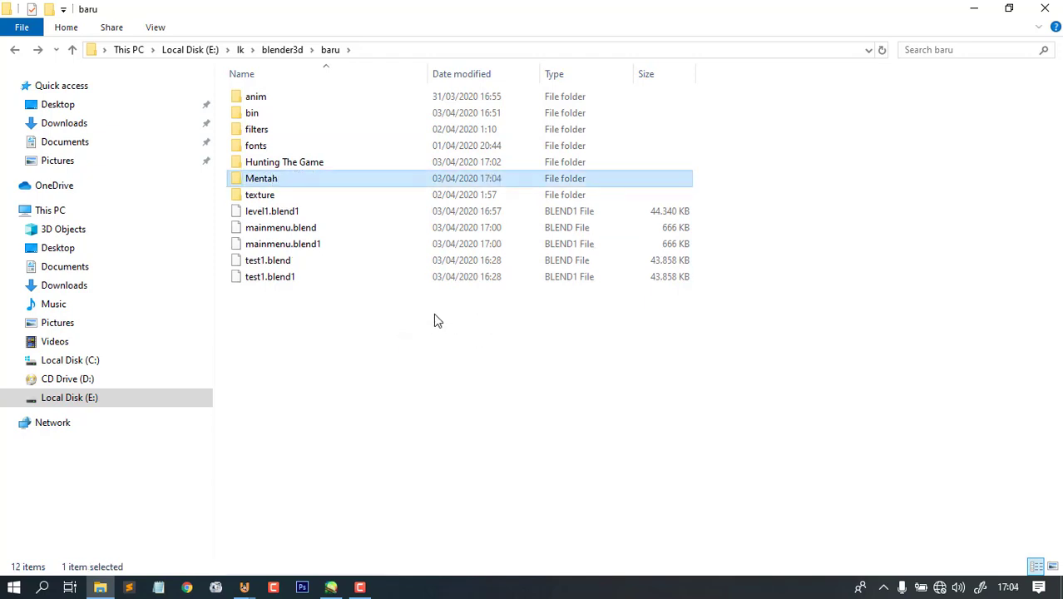
click(432, 337)
drag(314, 342, 284, 180)
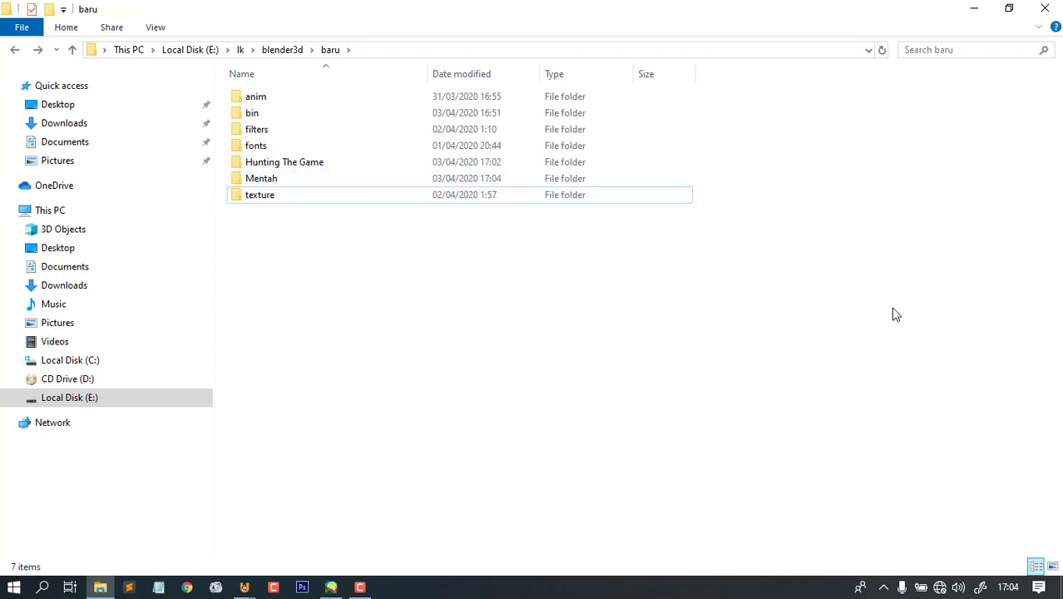
- Move all the runtime files from the Hunting The Game folder into the baru folder
right_click(617, 281)
click(478, 342)
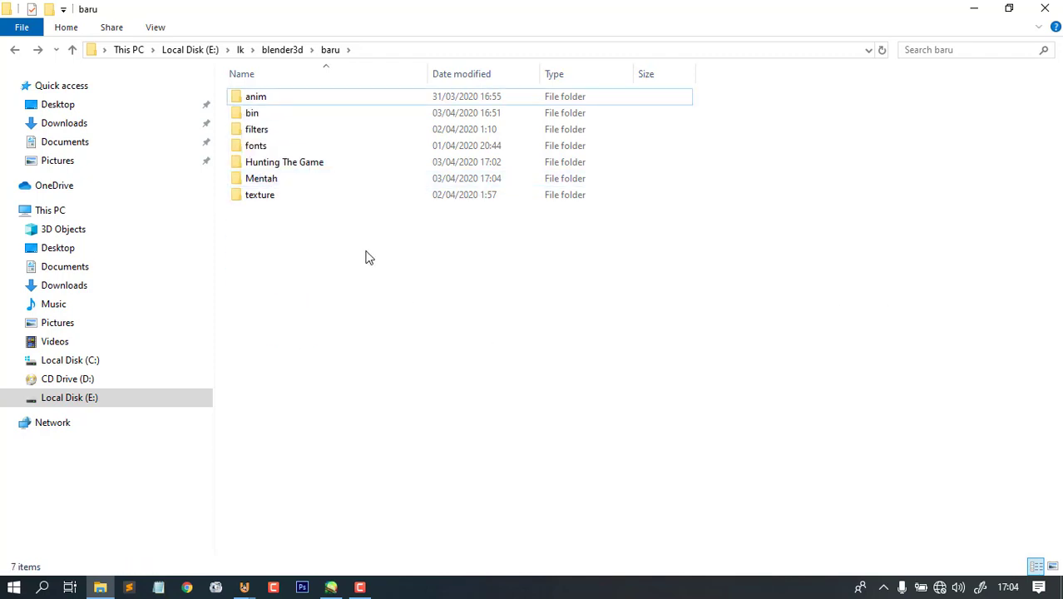
double_click(303, 165)
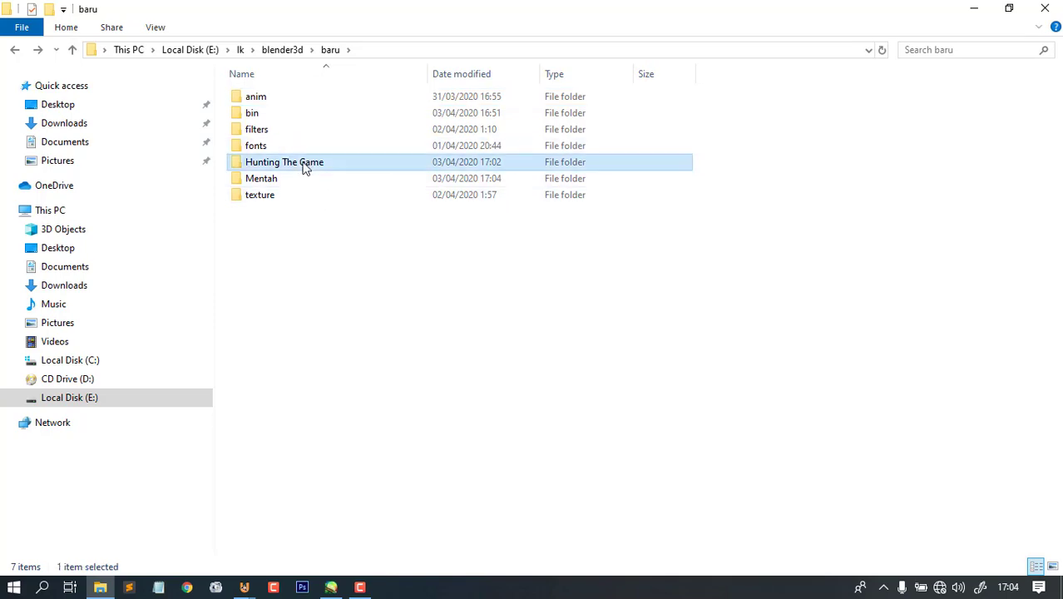
key(ctrl+a)
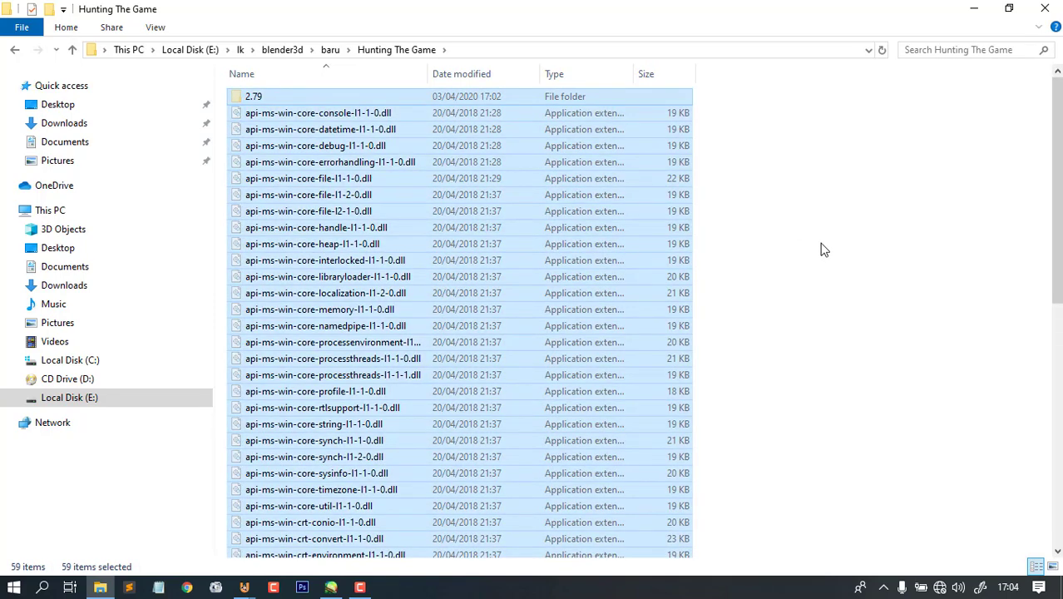
key(BackSpace)
click(473, 308)
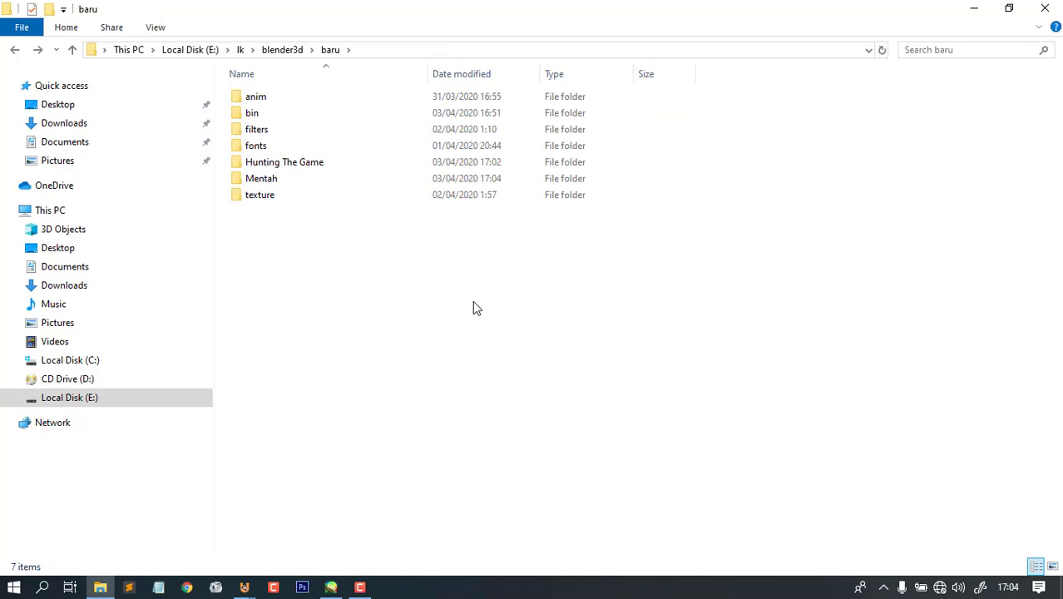
key(ctrl+v)
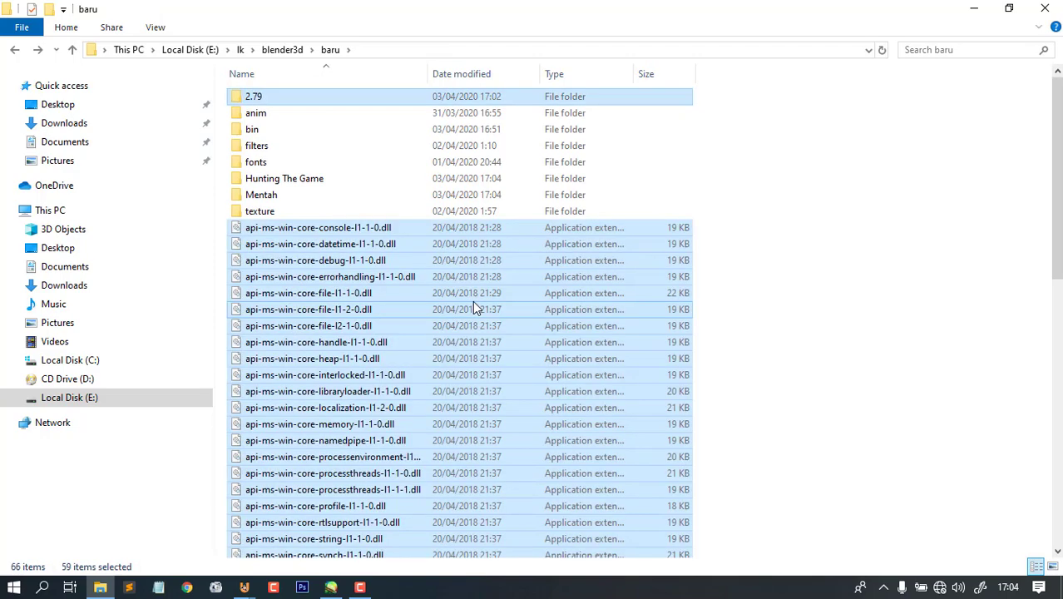
click(813, 223)
- Run Hunting The Game.exe from the baru folder, start PLAY, walk the character through the forest level, and quit the game
scroll(814, 223, down, 6)
scroll(814, 223, down, 7)
right_click(850, 267)
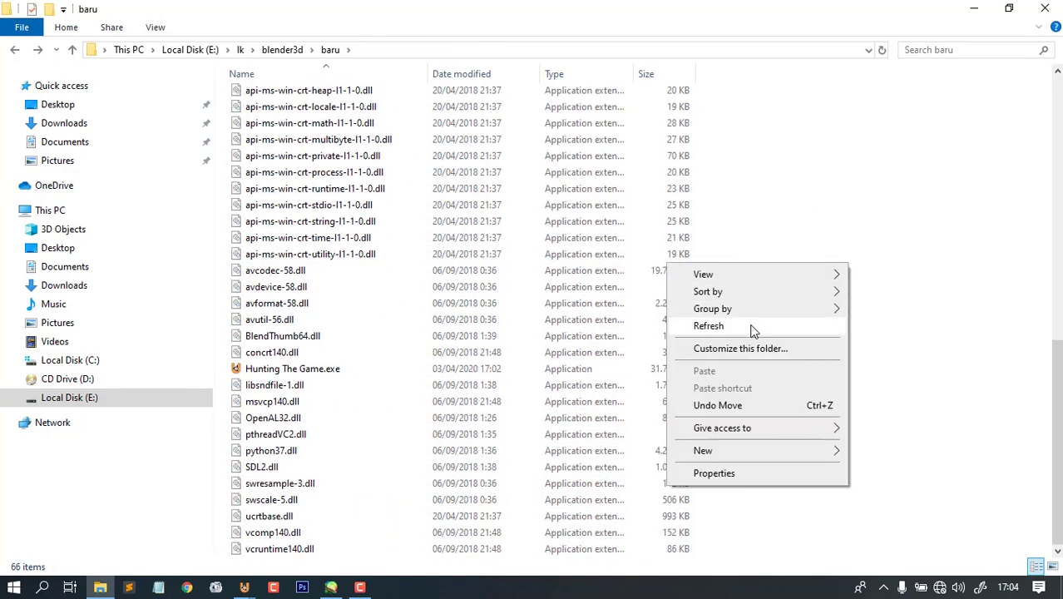
click(812, 327)
scroll(812, 332, down, 6)
click(295, 371)
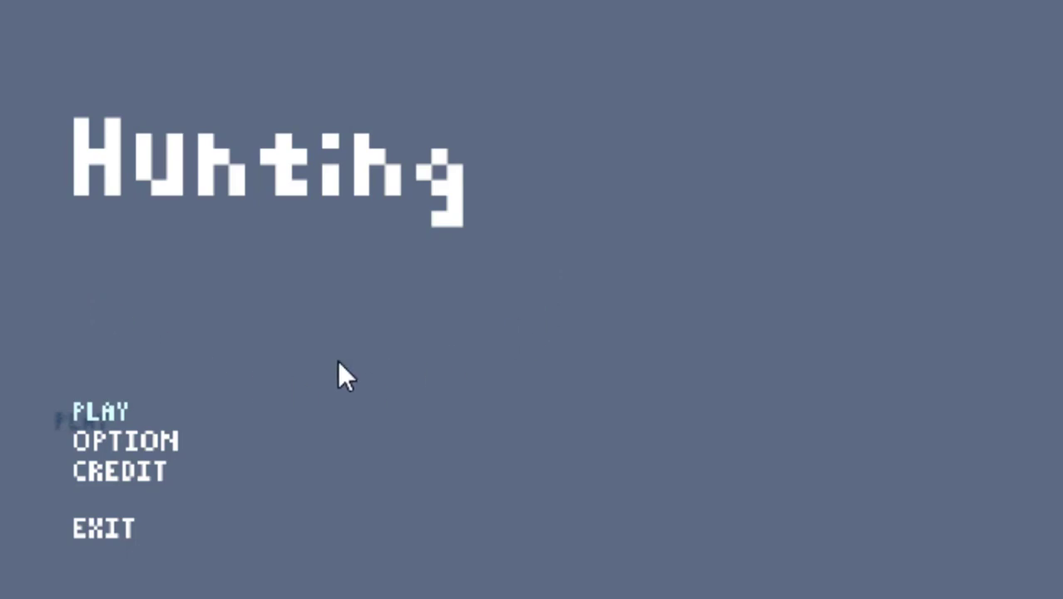
click(142, 411)
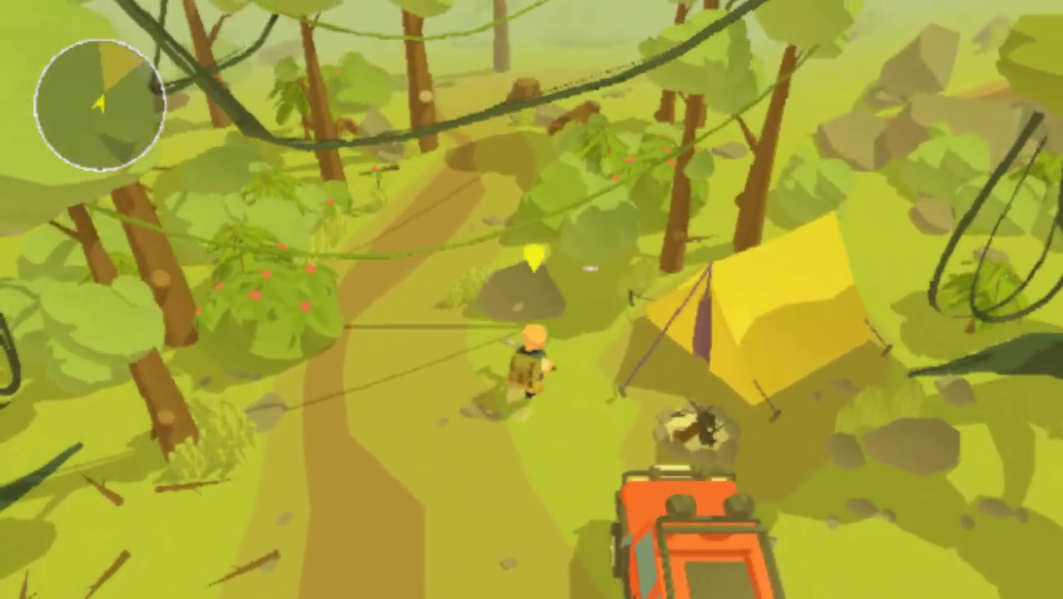
key(w)
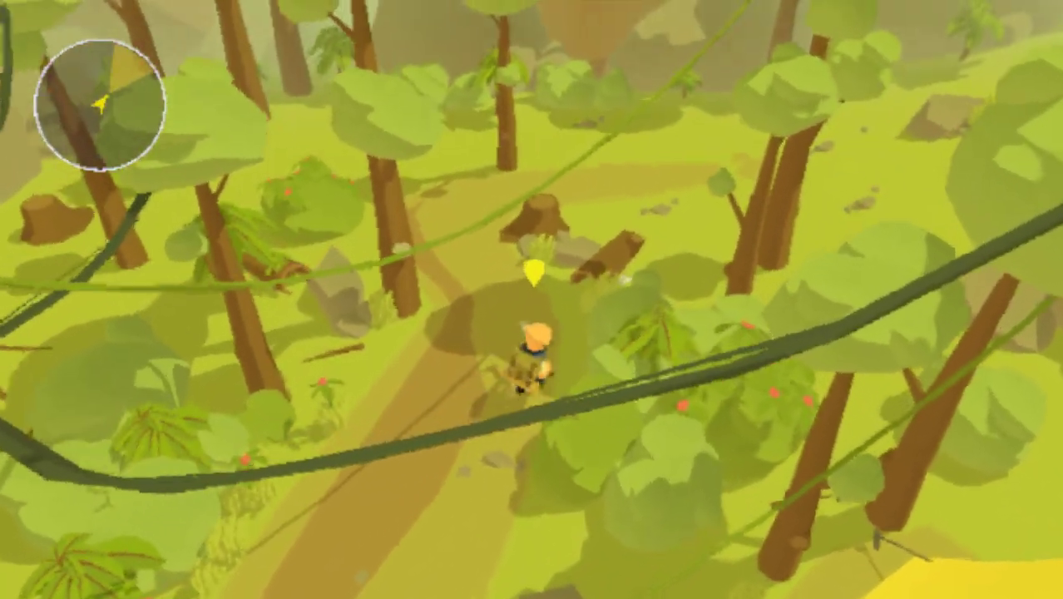
key(w)
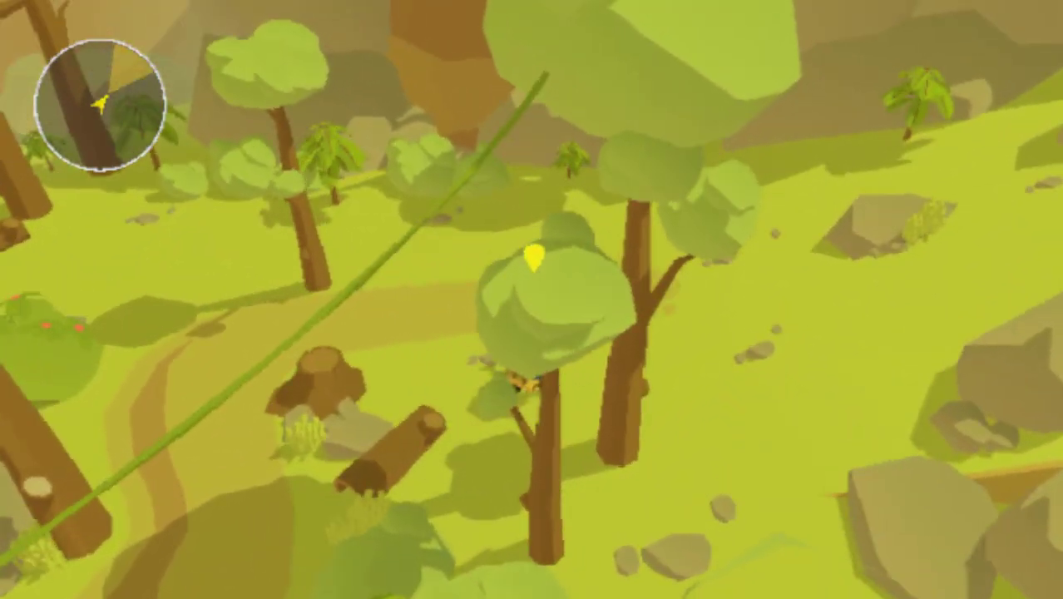
key(w)
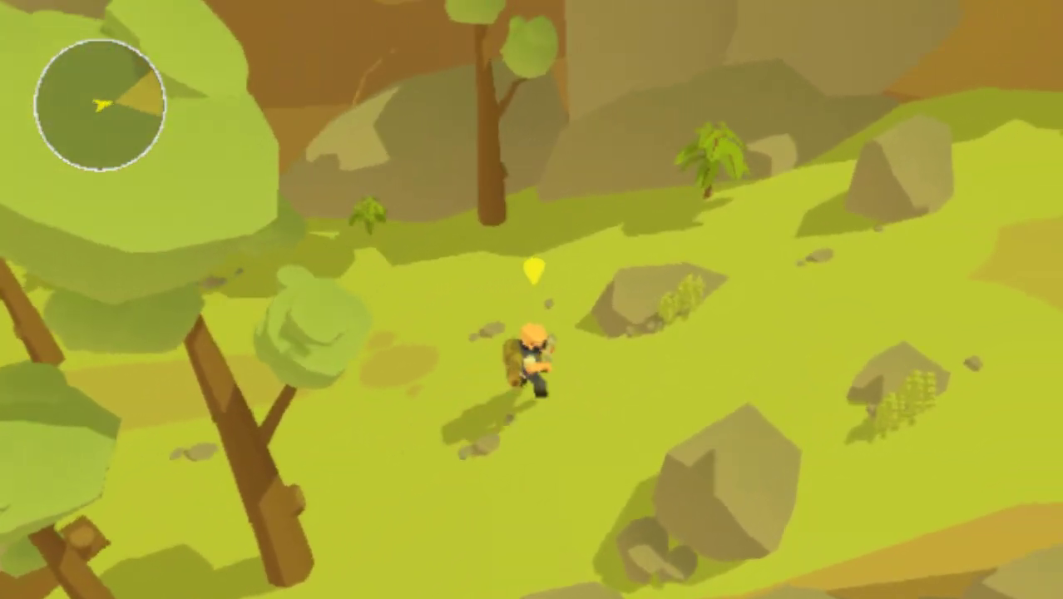
key(Escape)
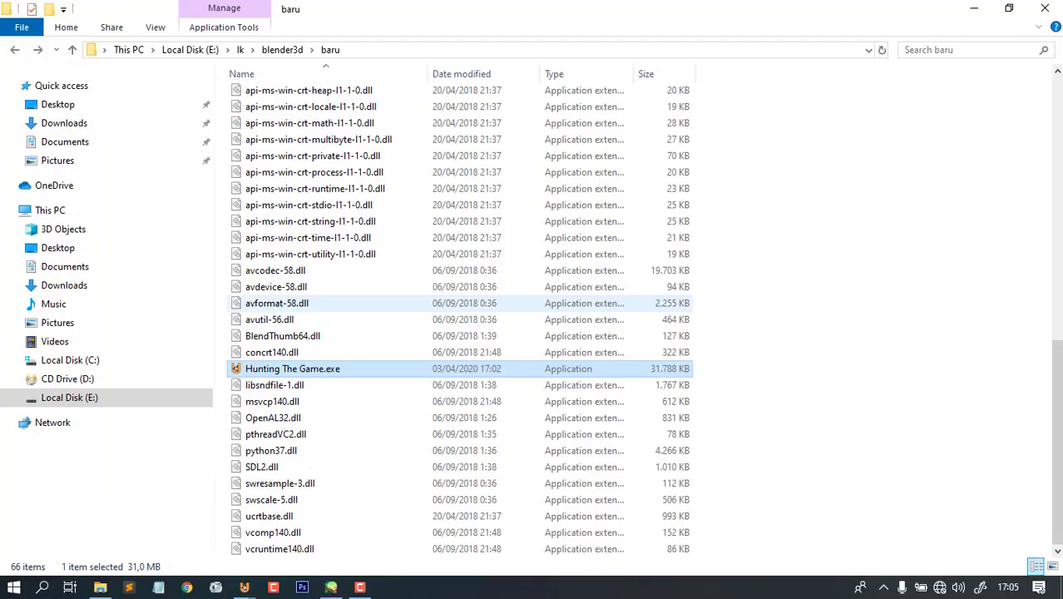
- Examine the baru folder's subfolders, runtime DLL files and Hunting The Game.exe
click(975, 310)
scroll(989, 360, up, 12)
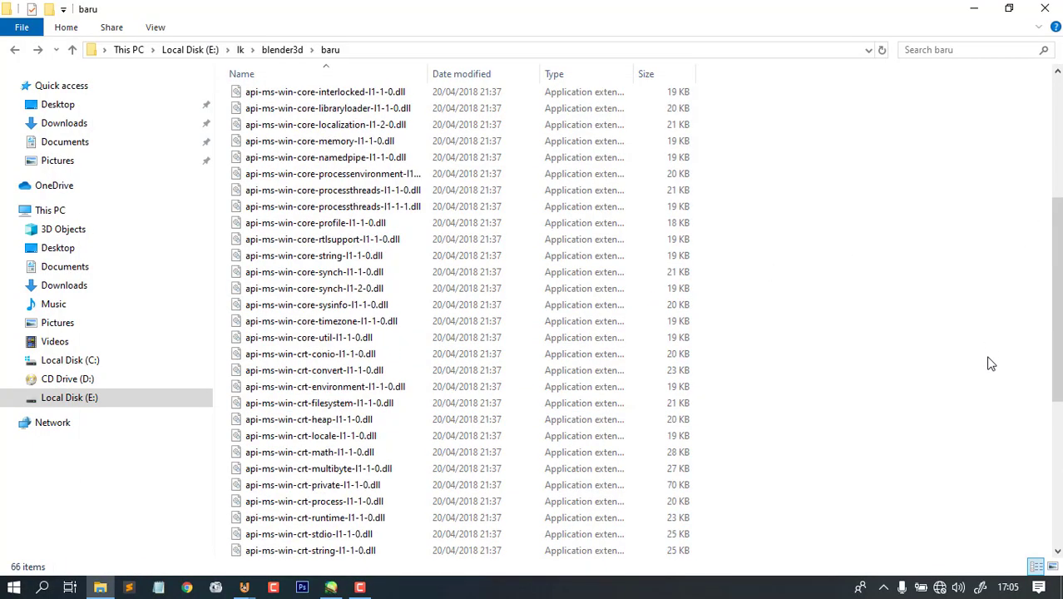
right_click(928, 251)
click(824, 312)
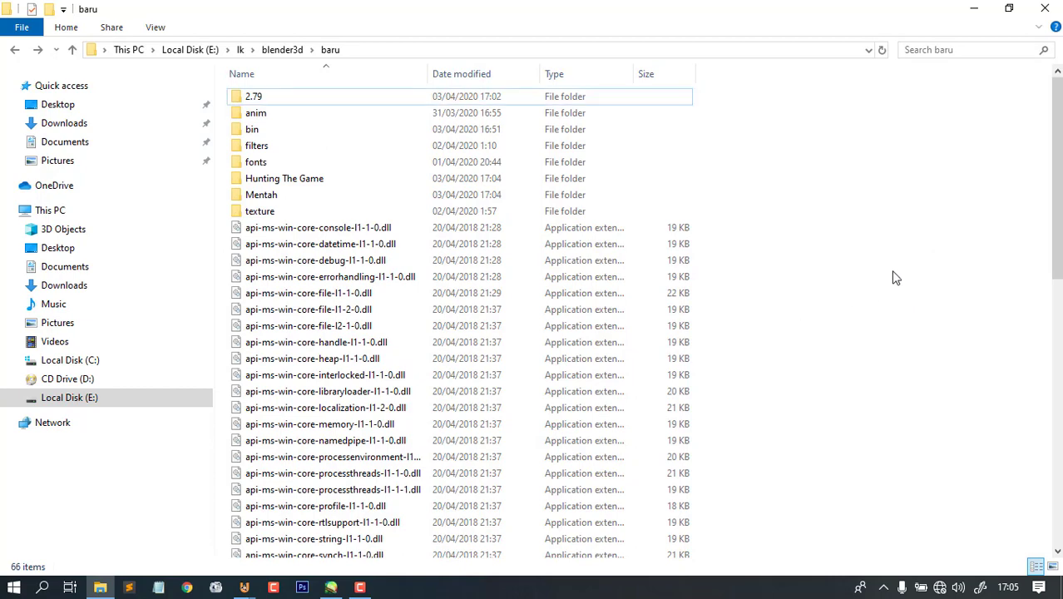
scroll(894, 272, down, 1)
scroll(903, 278, up, 1)
scroll(943, 279, down, 12)
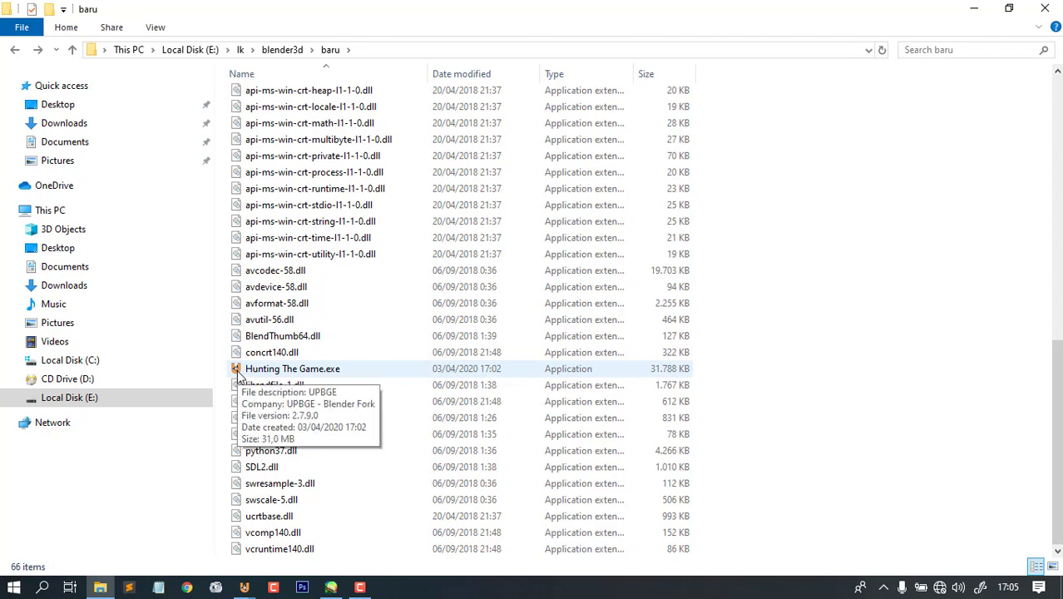
click(237, 372)
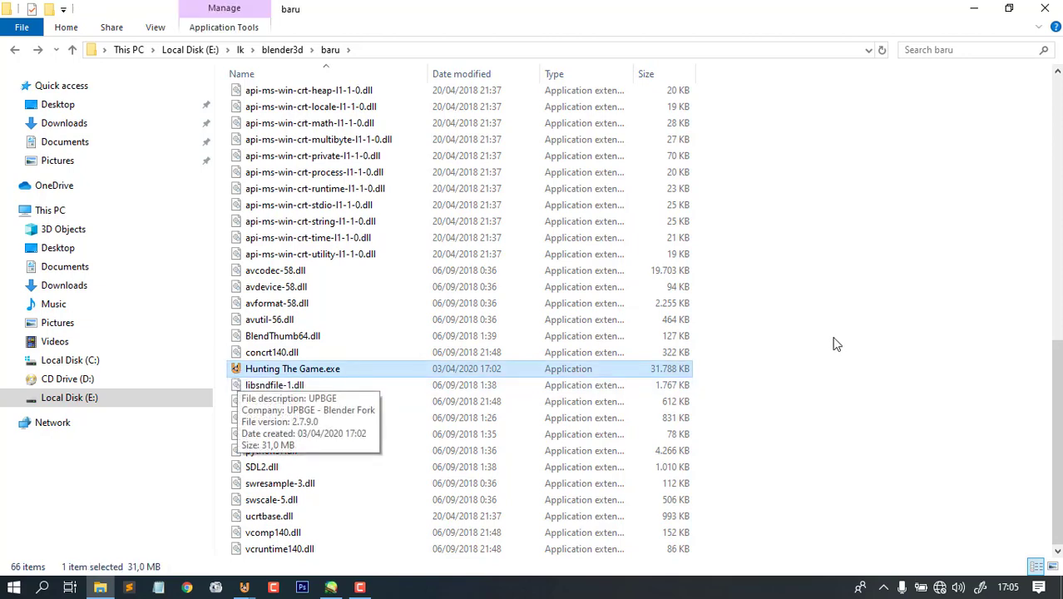
right_click(897, 248)
click(828, 302)
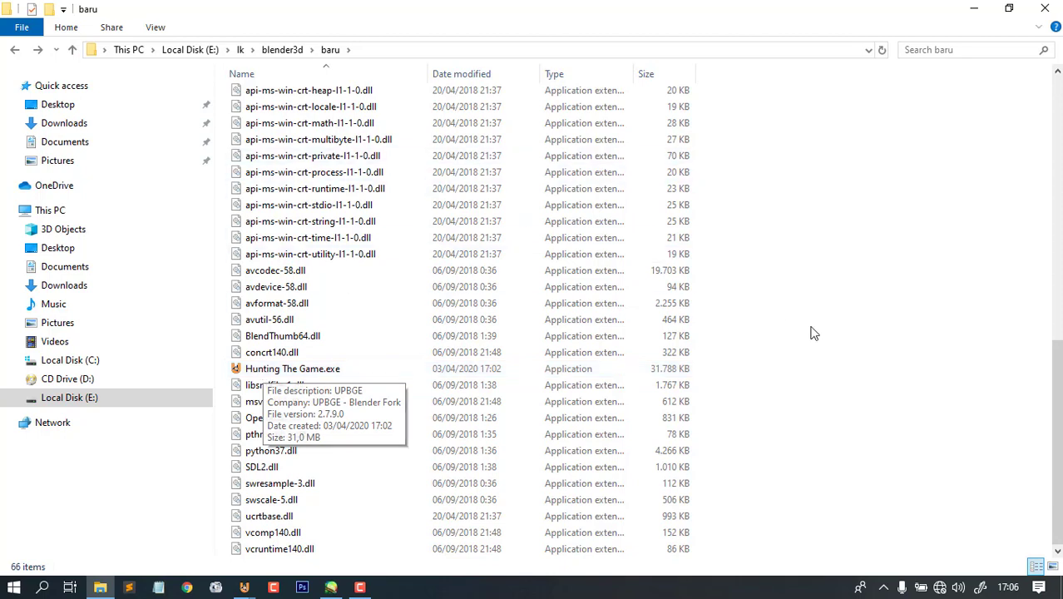
click(240, 375)
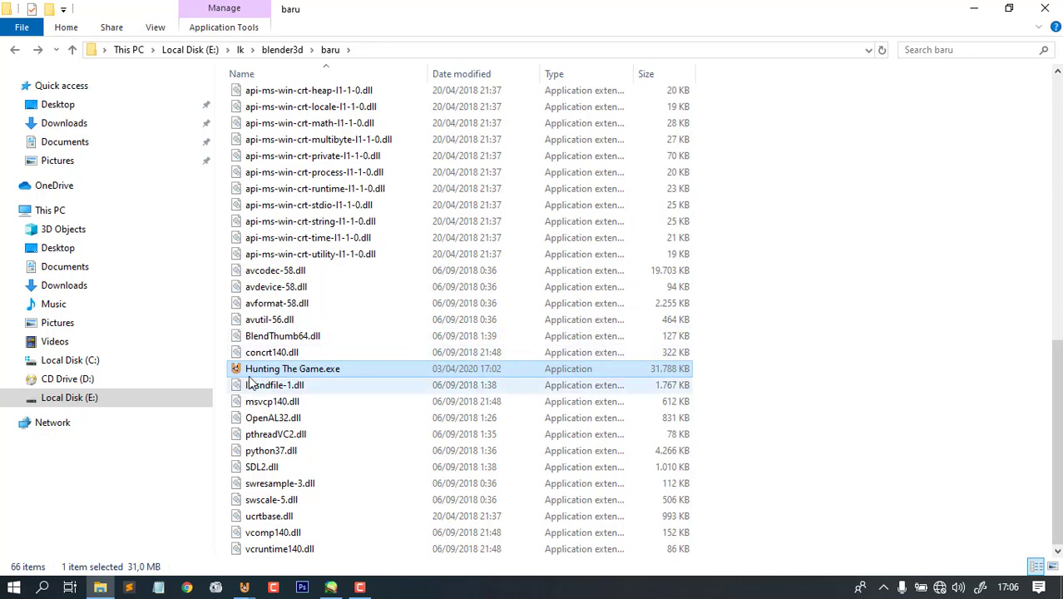
right_click(889, 244)
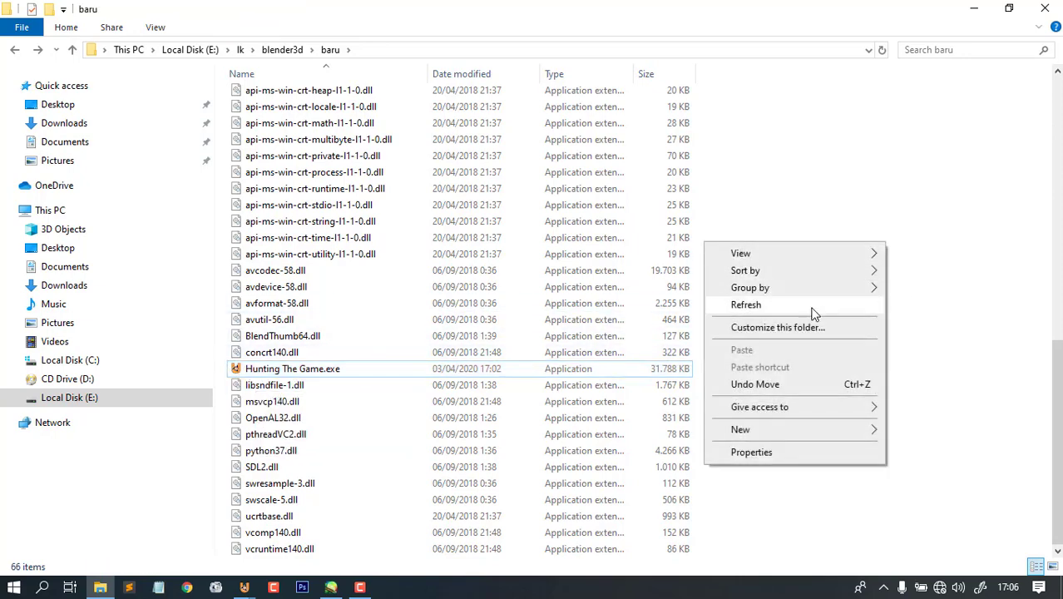
click(813, 310)
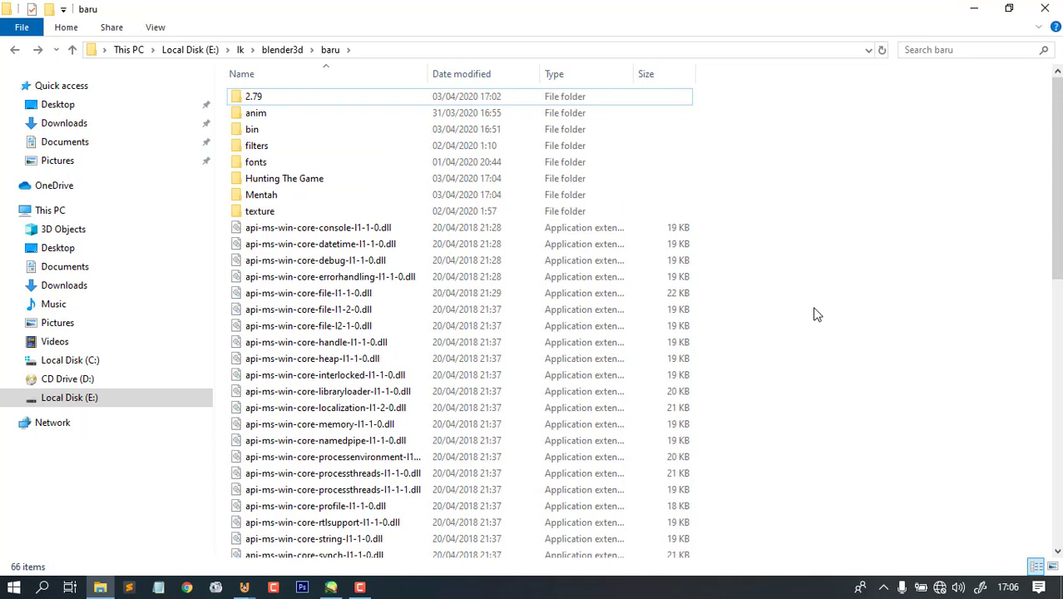
scroll(816, 312, down, 12)
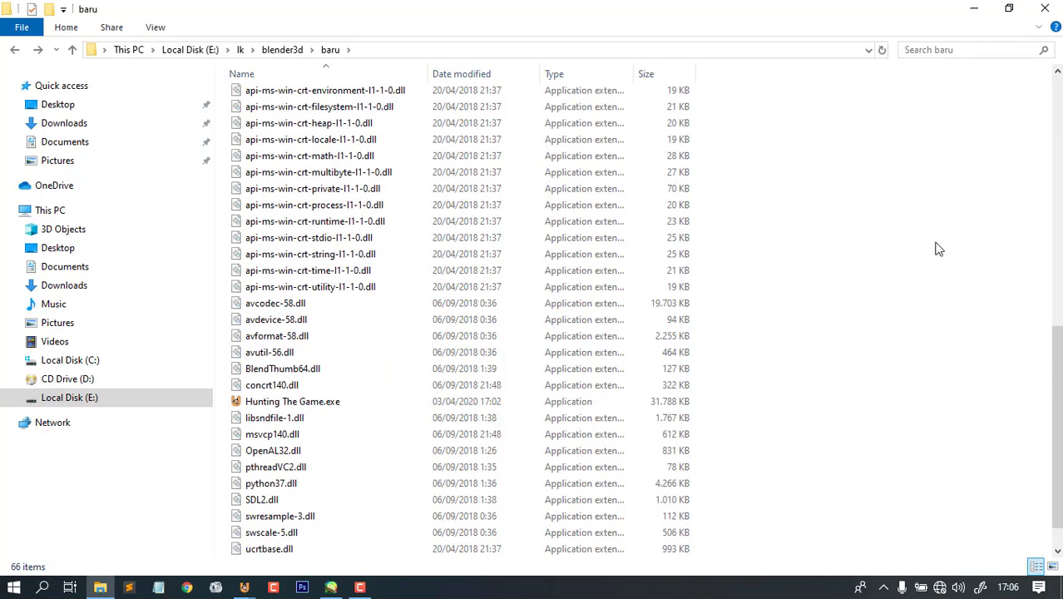
right_click(937, 244)
click(842, 310)
scroll(919, 312, down, 6)
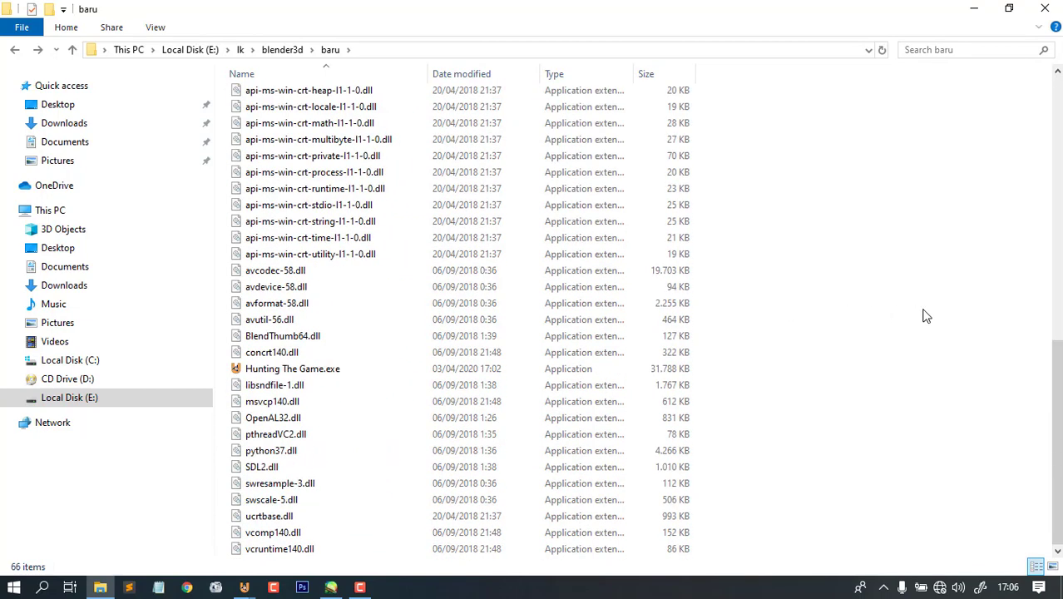
scroll(926, 315, up, 13)
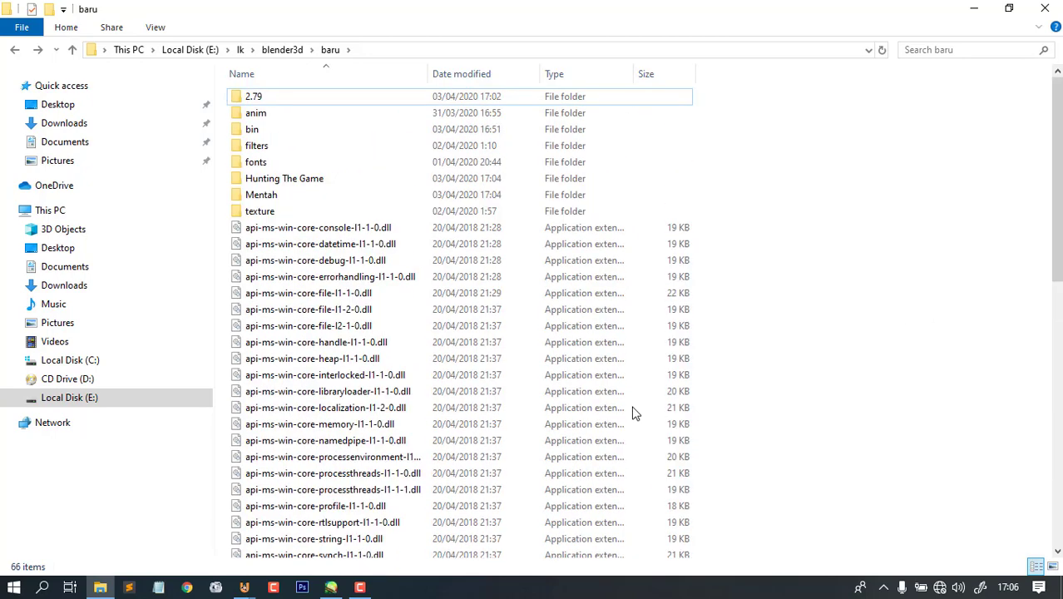
- Switch to UPBGE and save mainmenu.blend over the existing path in the baru folder
mouse_move(244, 586)
click(144, 514)
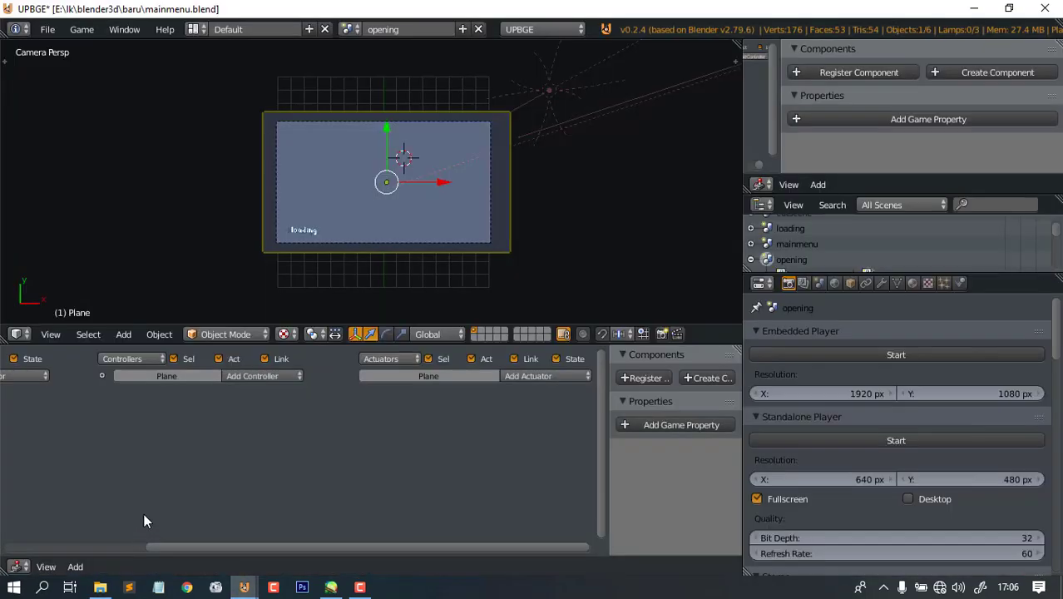
scroll(368, 218, up, 5)
scroll(411, 190, down, 5)
key(ctrl+s)
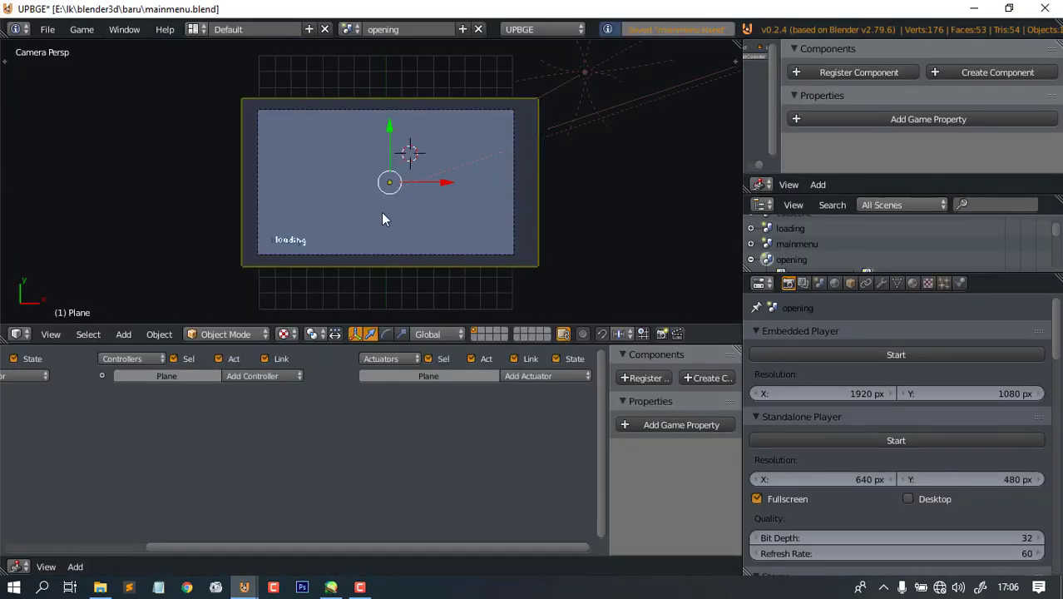
scroll(333, 241, up, 5)
scroll(326, 230, down, 5)
scroll(333, 225, up, 5)
key(ctrl+s)
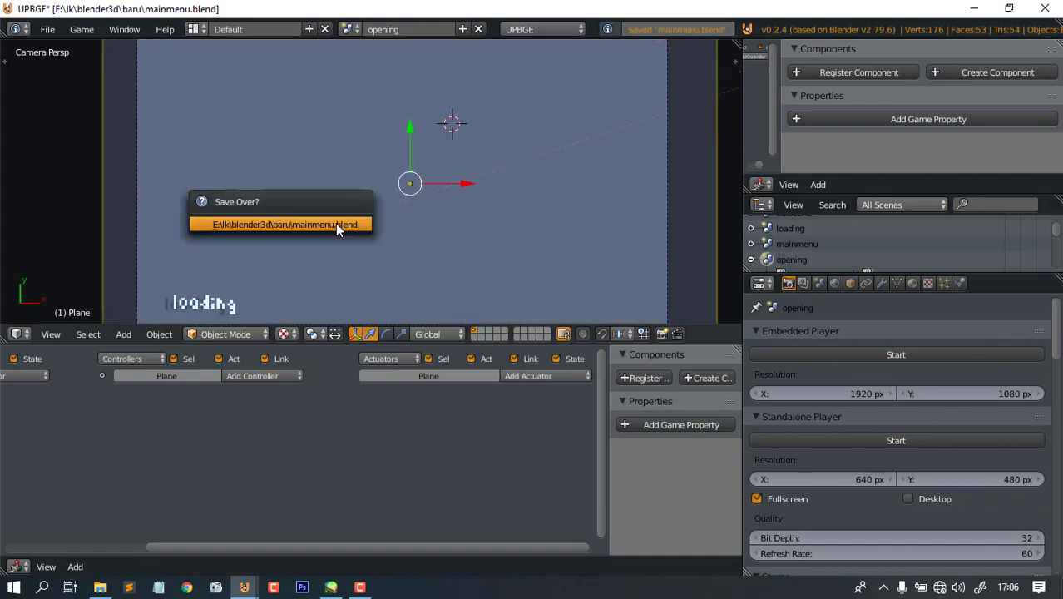
key(Return)
scroll(396, 231, down, 2)
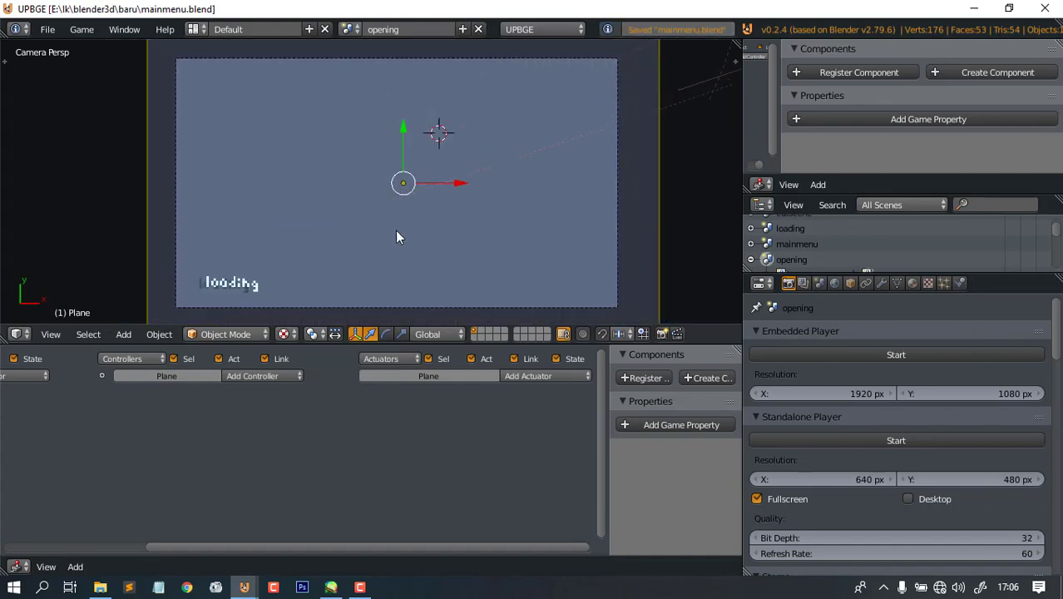
shift+middle_drag(395, 230, 434, 218)
- Switch to File Explorer and check the baru folder for the saved mainmenu.blend files
key(alt+Tab)
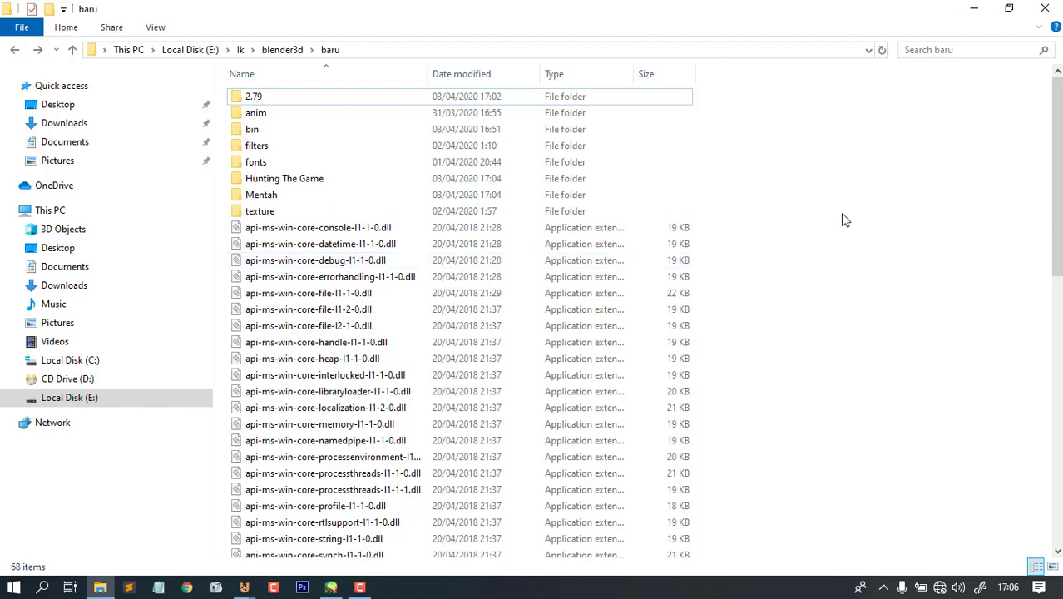
scroll(505, 249, down, 13)
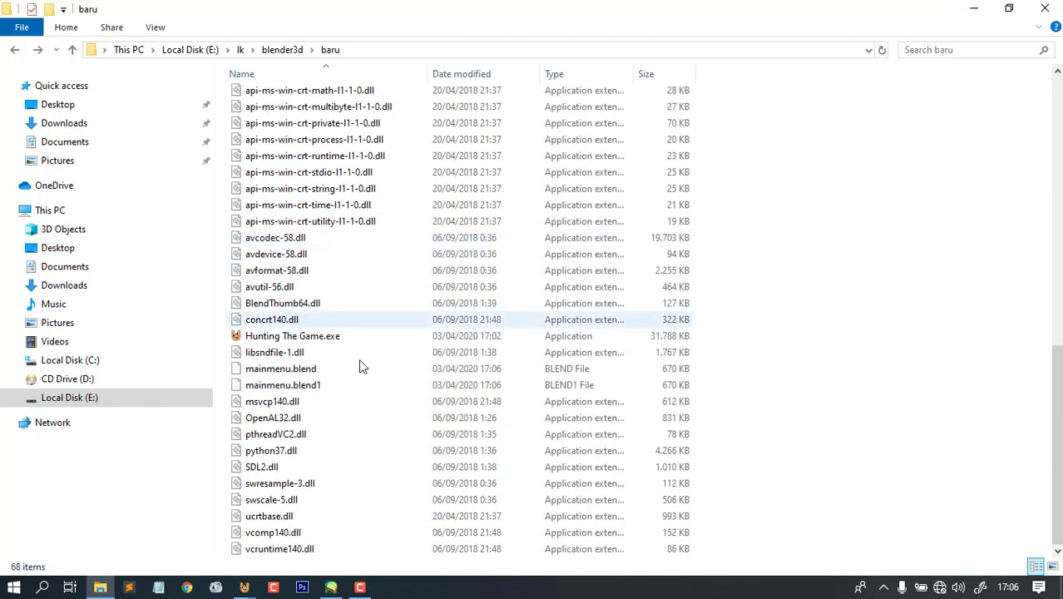
scroll(797, 359, up, 6)
scroll(797, 358, up, 7)
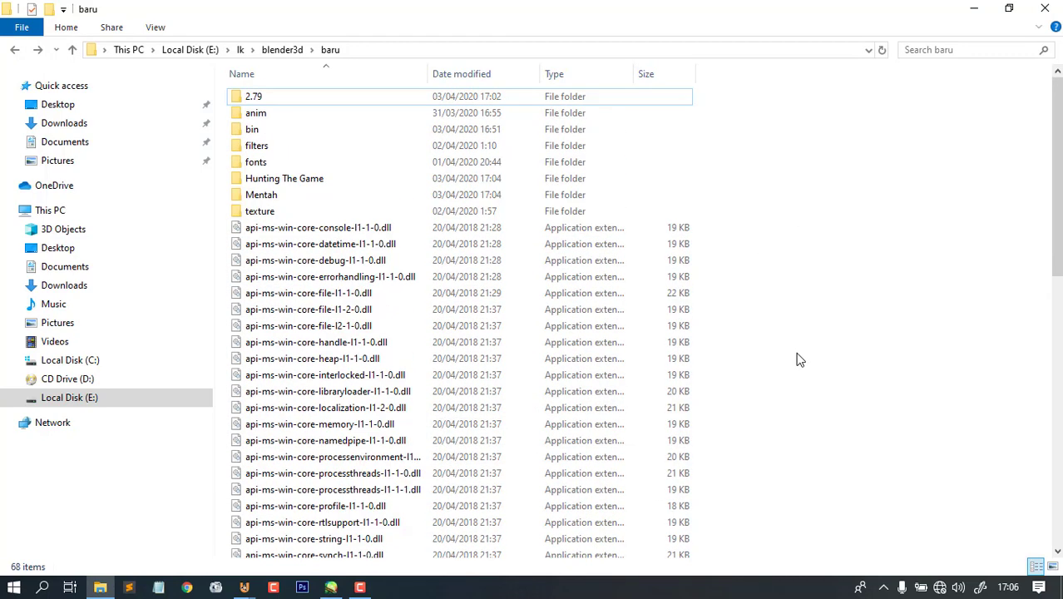
- Switch back to UPBGE, pack the external data into mainmenu.blend, and save the file
key(alt+Tab)
scroll(393, 228, down, 3)
scroll(384, 262, up, 4)
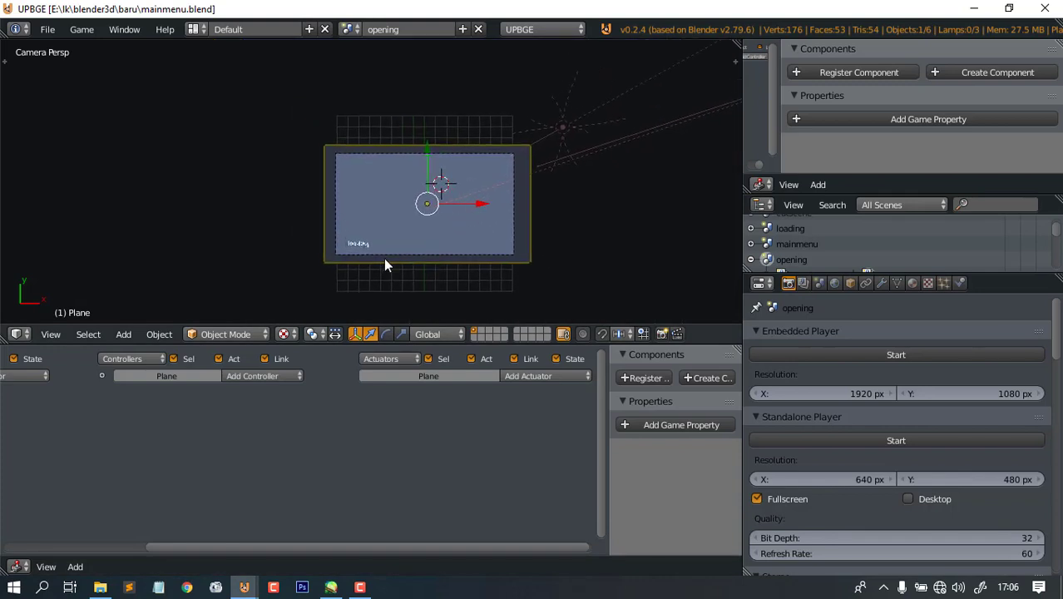
click(47, 30)
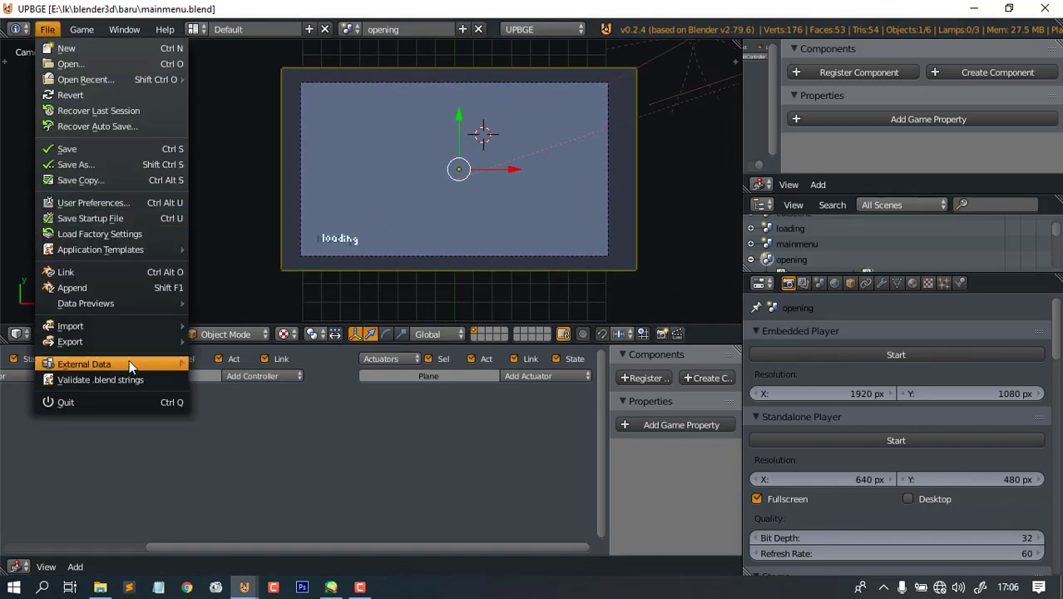
mouse_move(115, 366)
click(274, 364)
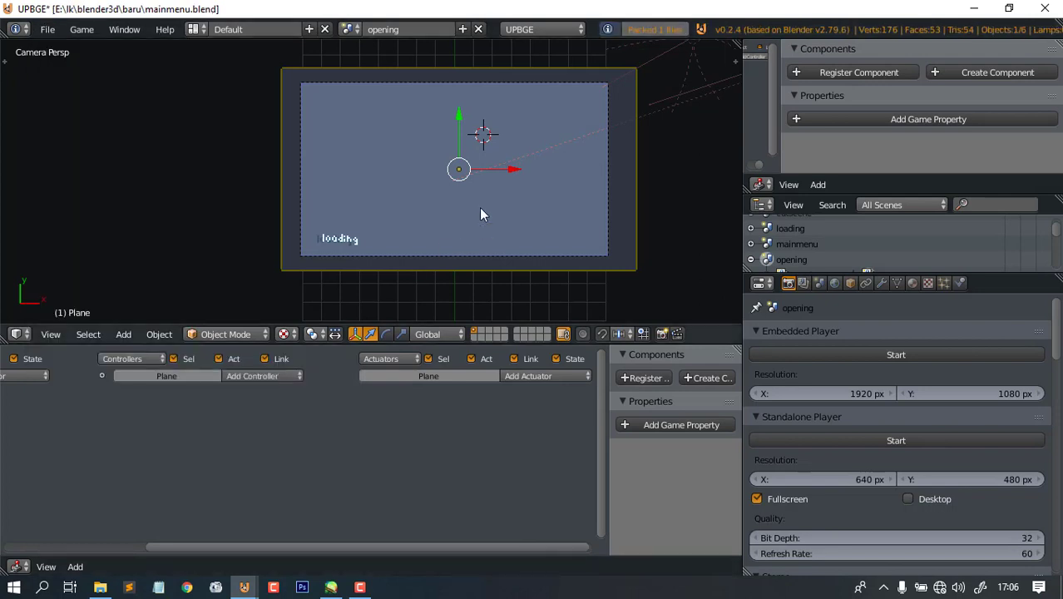
key(ctrl+s)
- Select the loading text in the opening scene and save mainmenu.blend again
scroll(348, 258, up, 3)
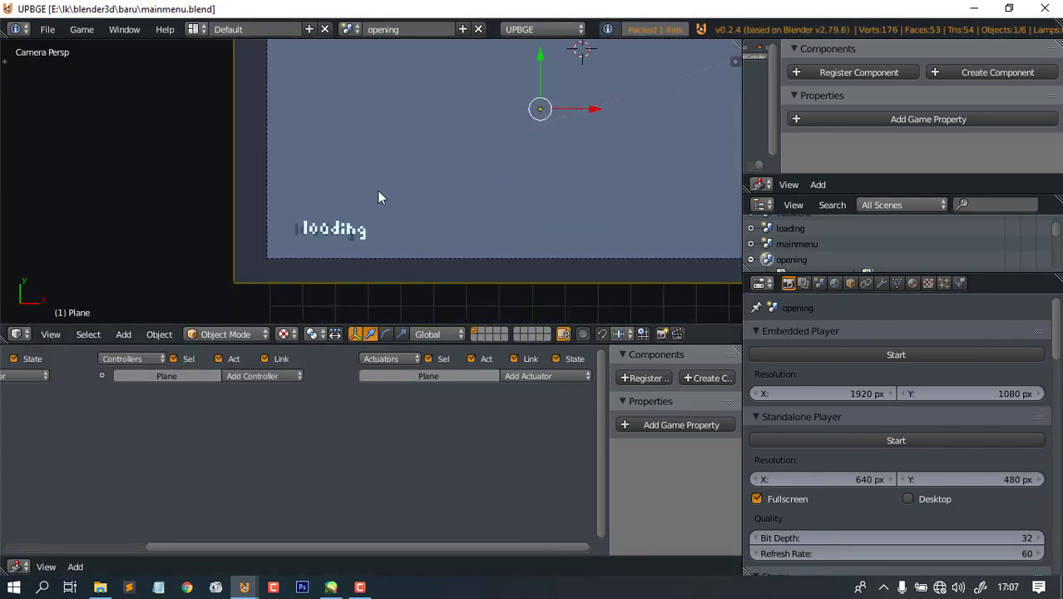
right_click(337, 220)
key(ctrl+s)
click(379, 212)
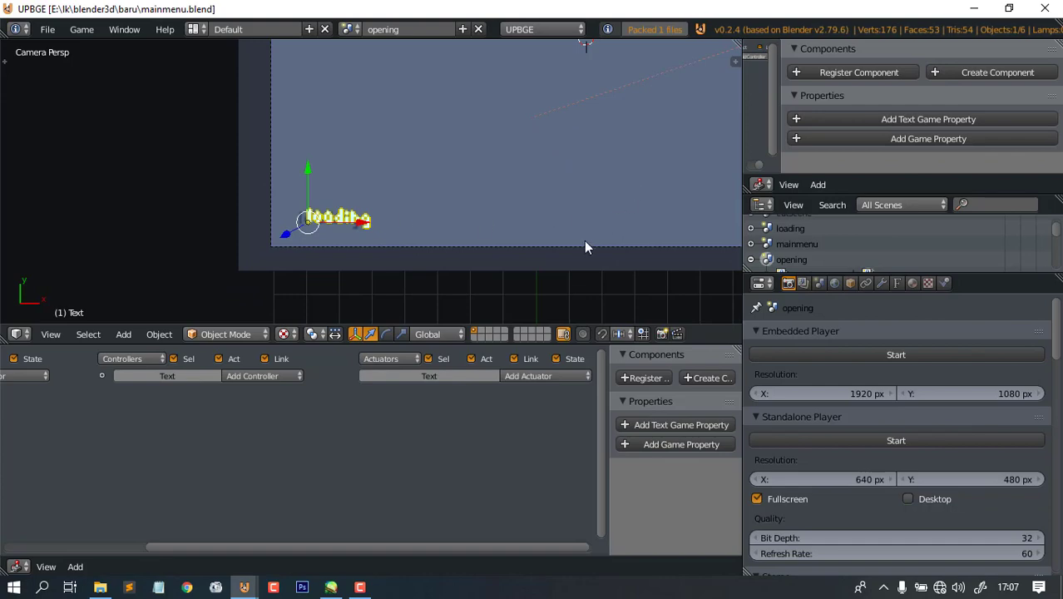
- Switch to File Explorer, look through the baru folder's game and mainmenu.blend files, and refresh the listing
scroll(585, 244, down, 3)
key(alt+Tab)
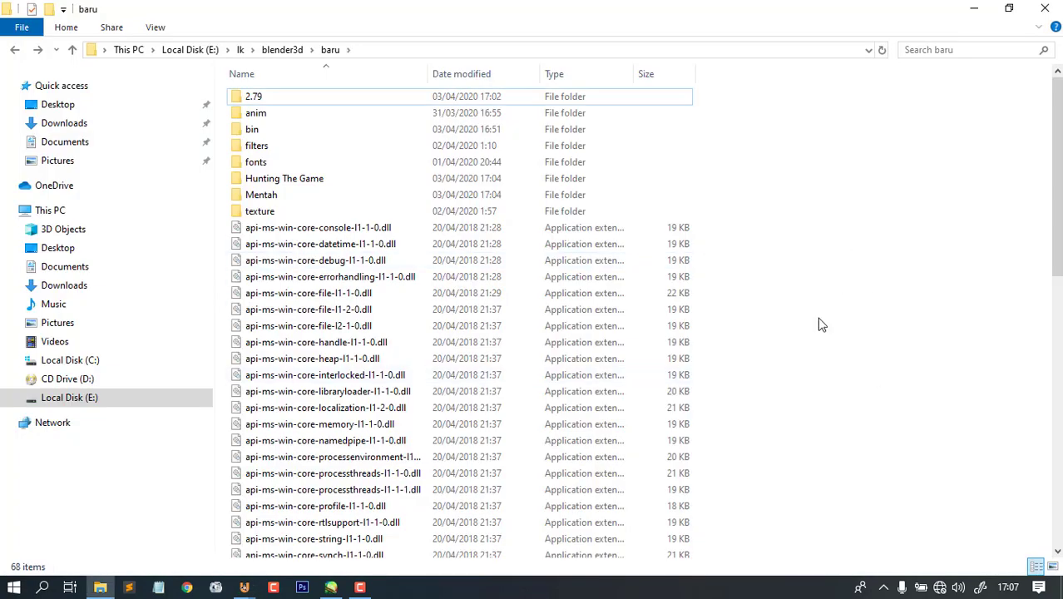
scroll(819, 325, down, 9)
scroll(824, 333, down, 4)
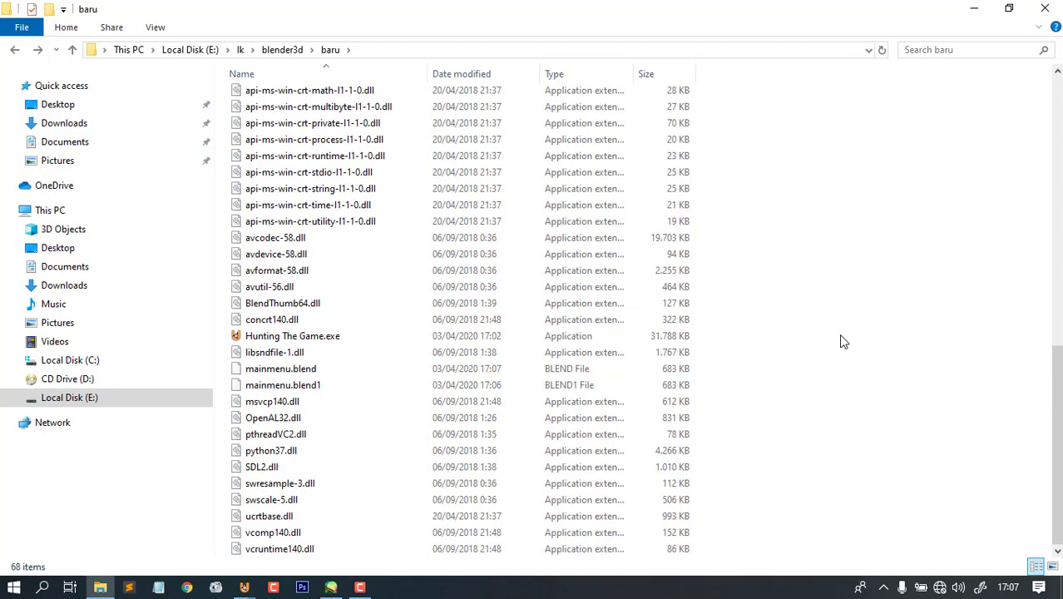
right_click(880, 228)
click(833, 289)
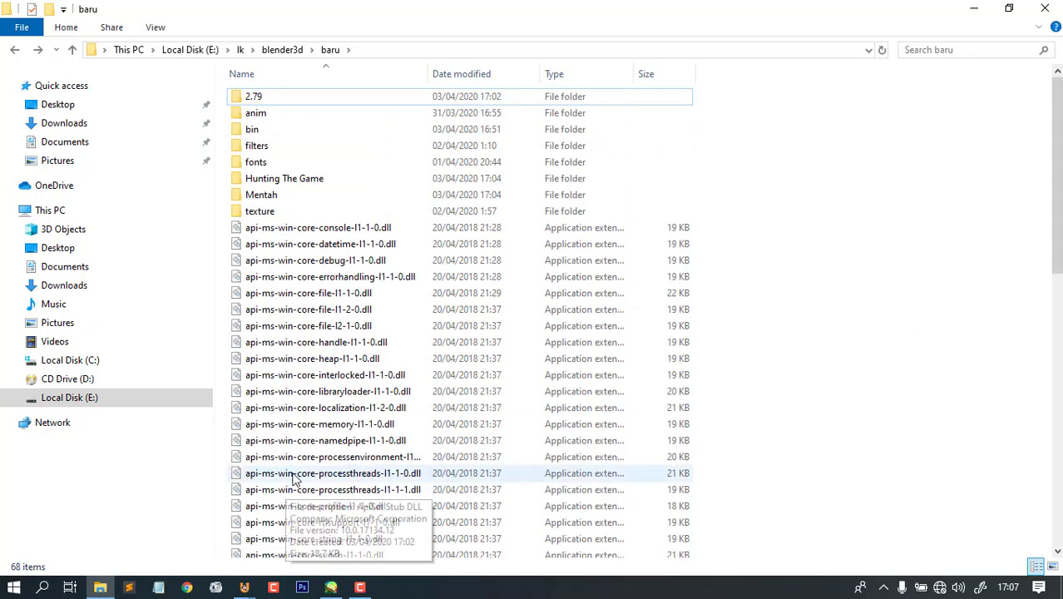
- Switch back to UPBGE and view the loading text within the opening scene's camera frame
click(245, 588)
click(179, 539)
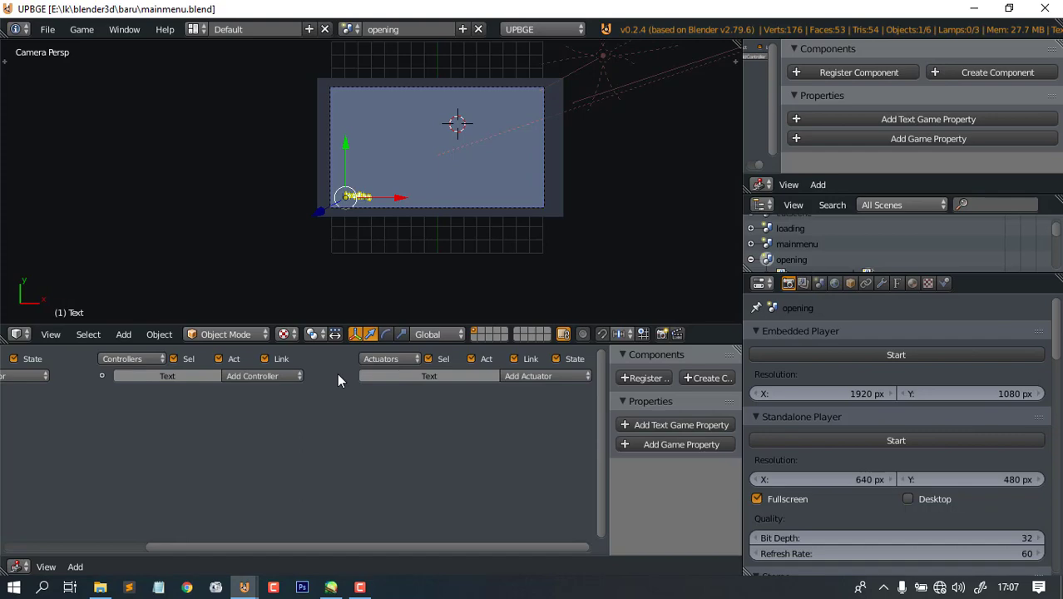
scroll(487, 208, up, 3)
scroll(488, 208, down, 1)
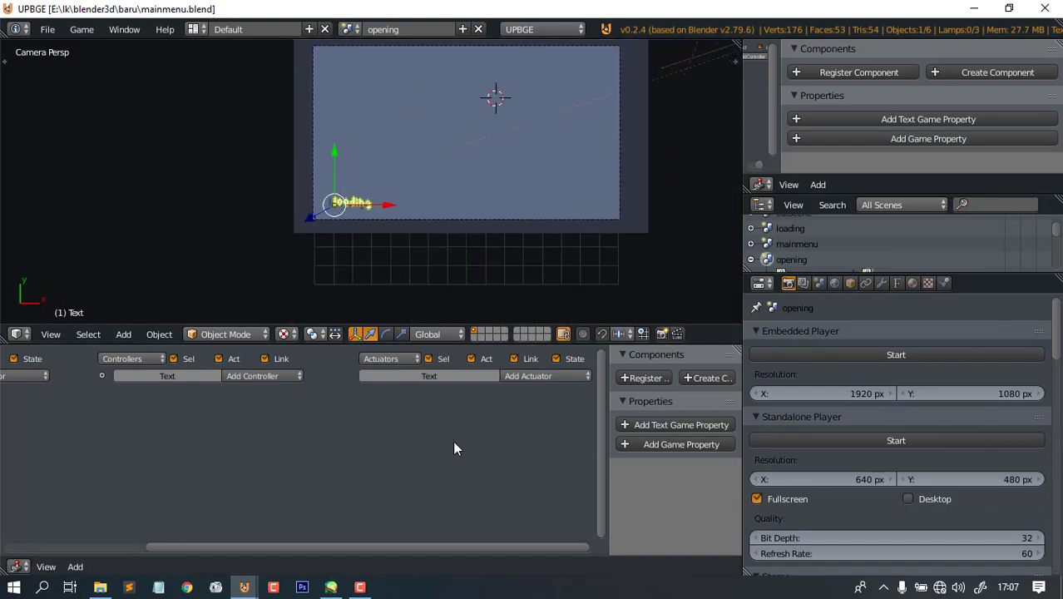
- Switch to PaintTool SAI to review the sketched scene flow from opening to pause menu, and return to UPBGE
click(333, 587)
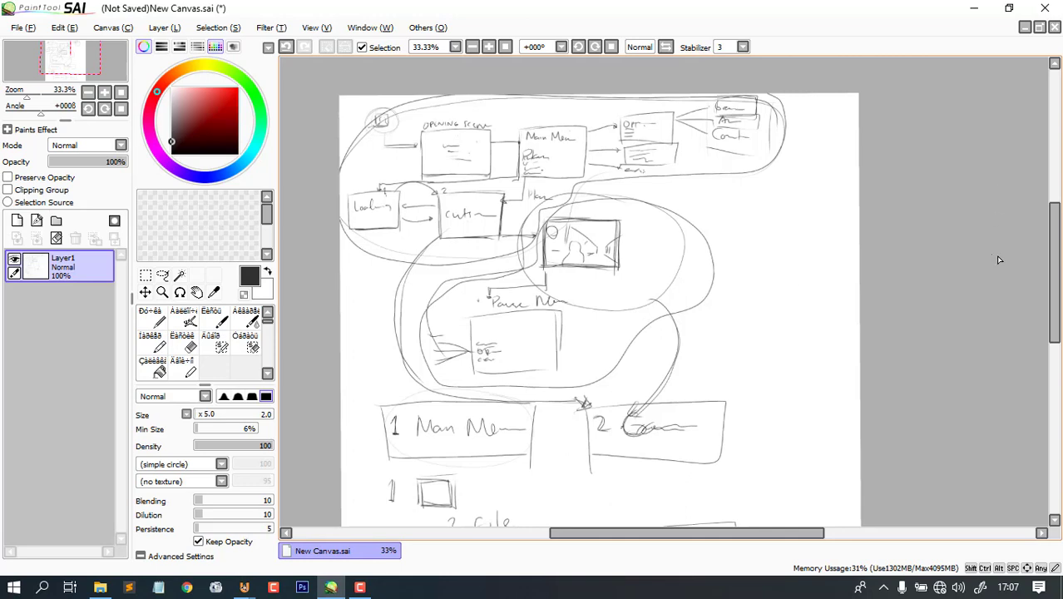
mouse_move(1057, 226)
mouse_down()
mouse_move(1059, 293)
mouse_move(1058, 185)
mouse_up()
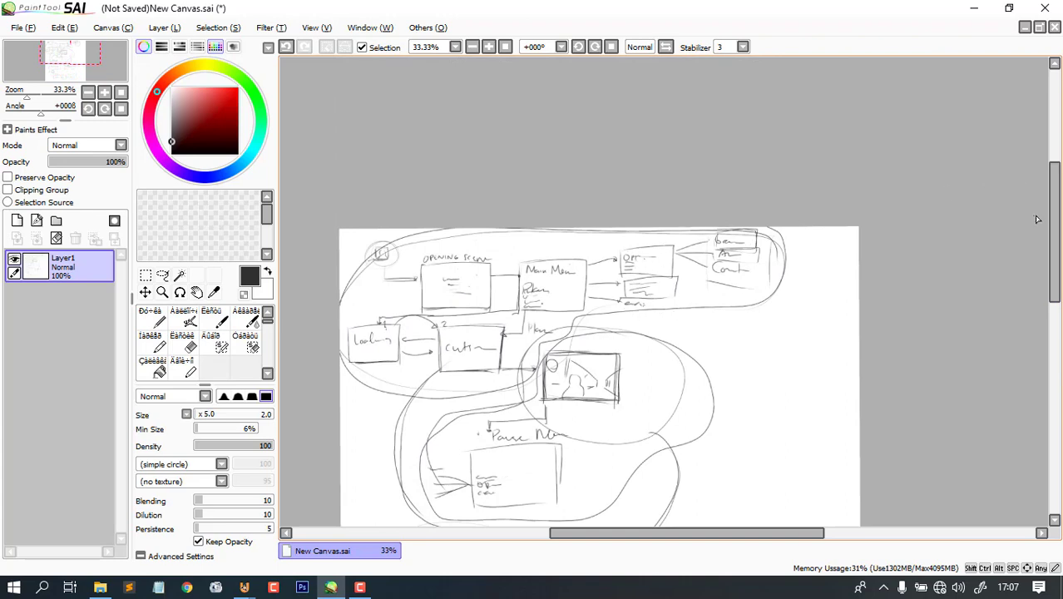
drag(1054, 219, 1054, 249)
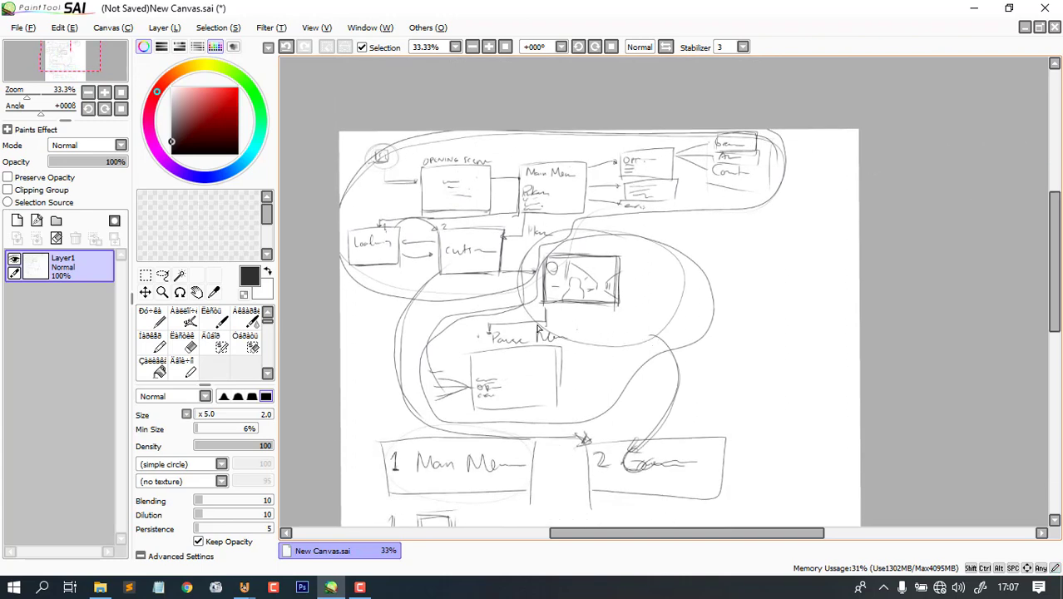
click(977, 7)
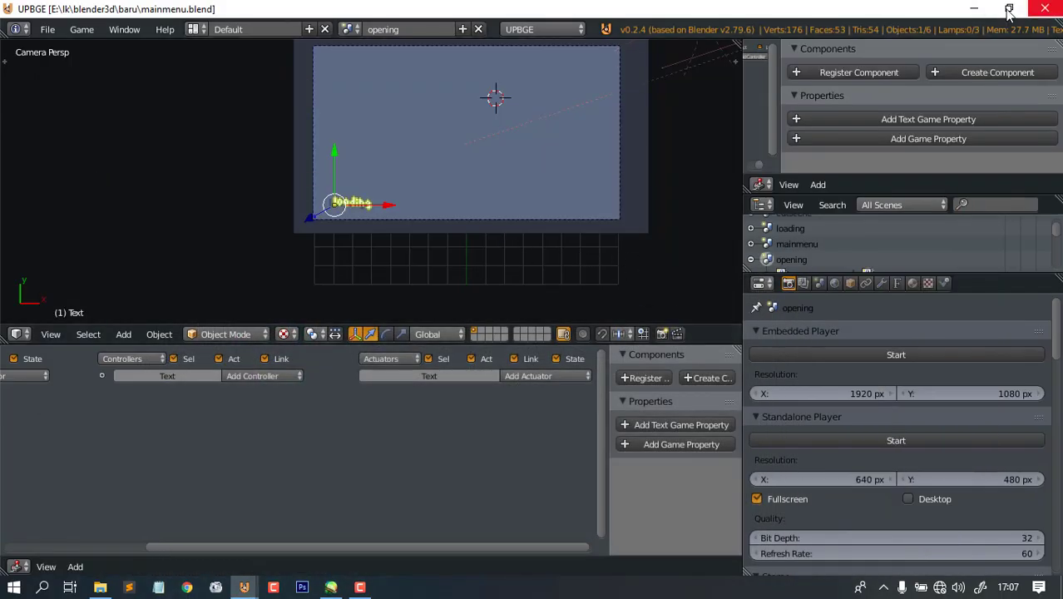
click(331, 588)
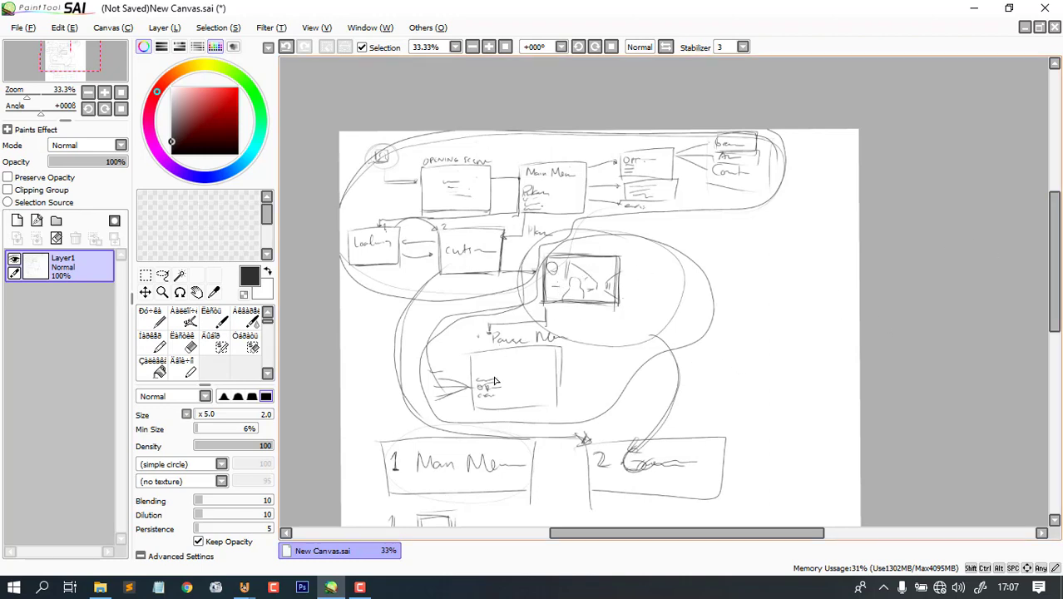
click(974, 8)
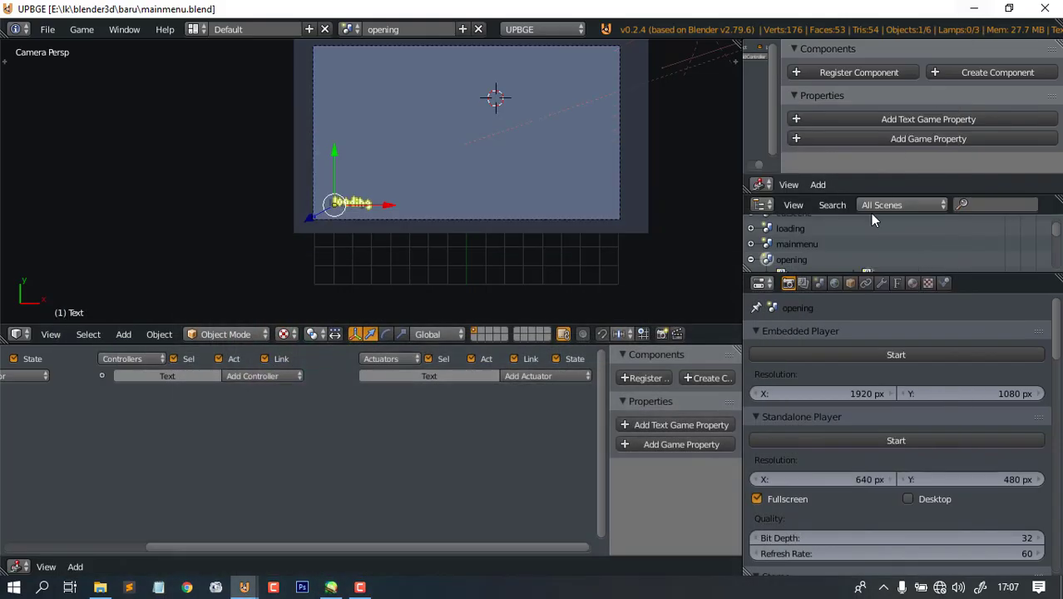
scroll(564, 249, up, 4)
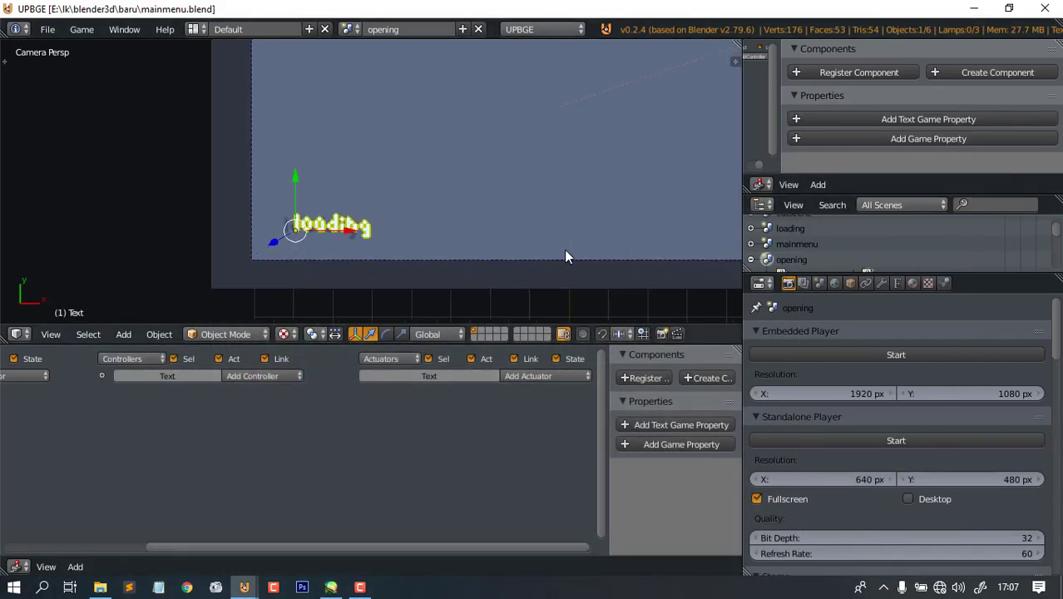
scroll(564, 250, down, 5)
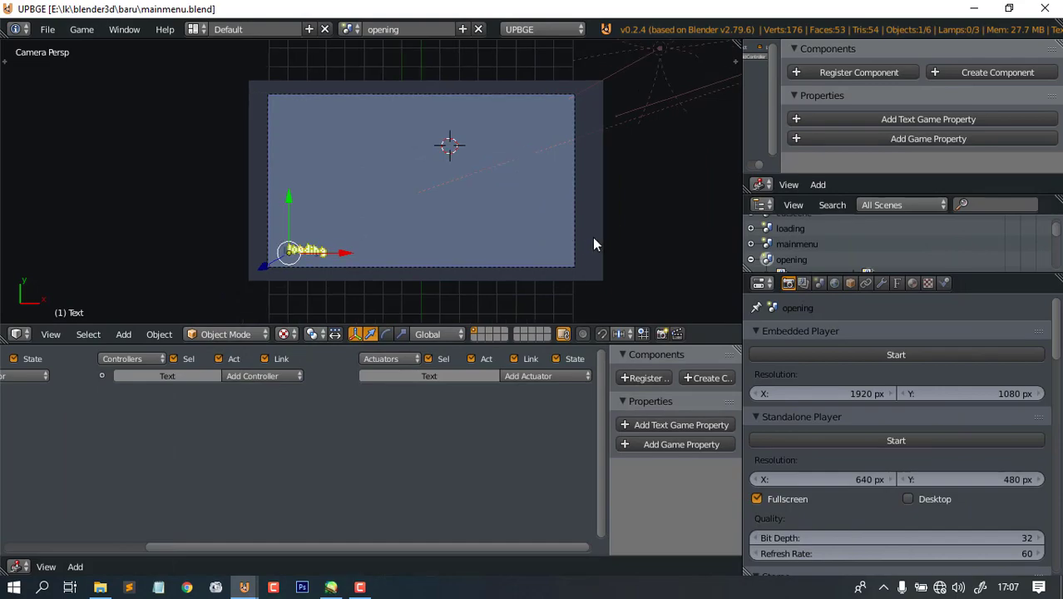
- Switch to File Explorer, locate and select Hunting The Game.exe in the baru folder, and return to UPBGE
key(alt+Tab)
key(alt+Tab)
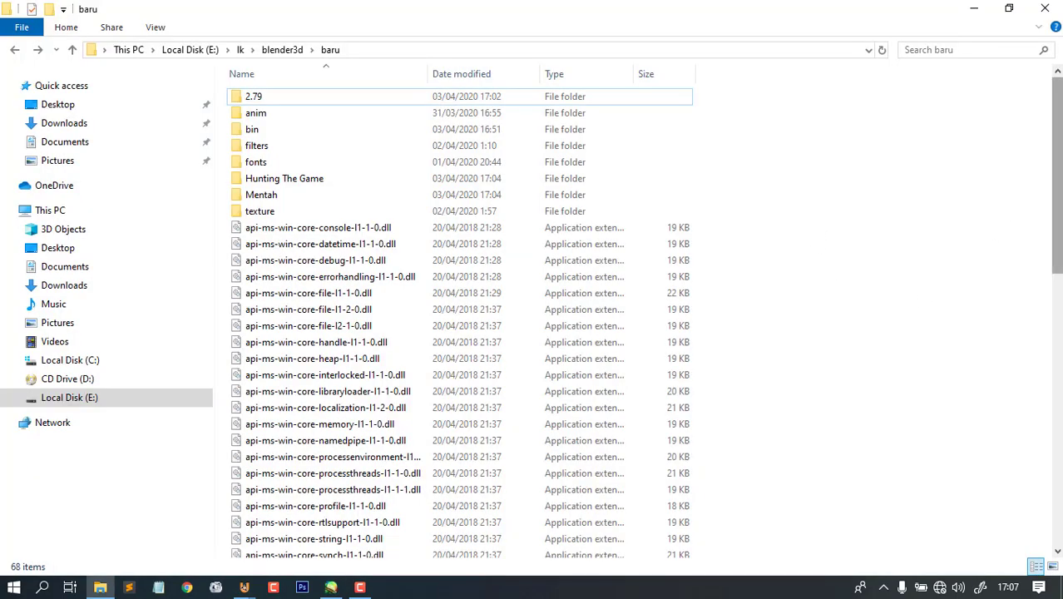
scroll(457, 316, down, 7)
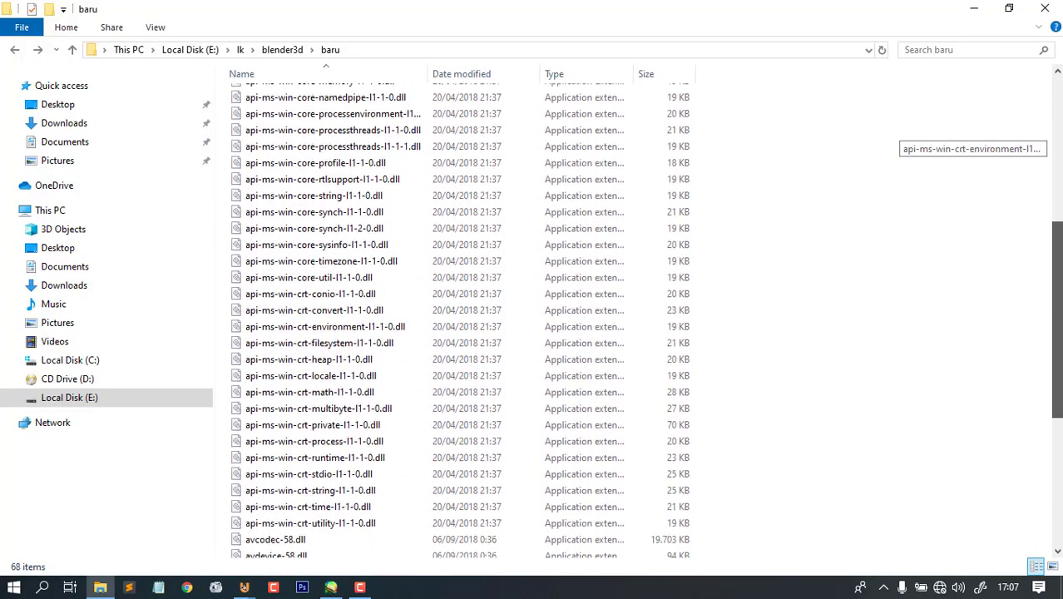
scroll(772, 298, down, 6)
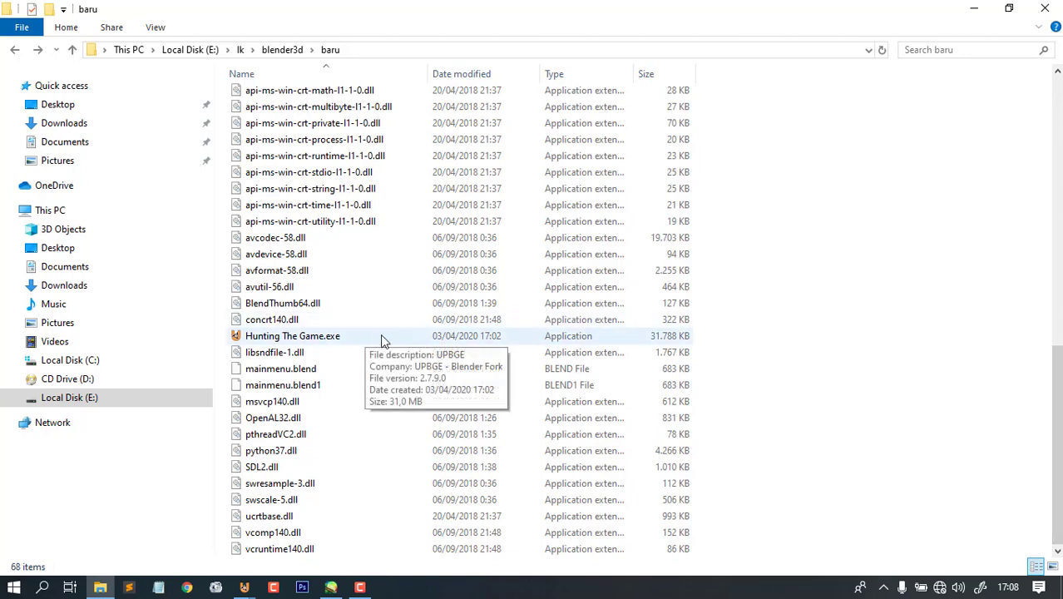
click(298, 340)
scroll(961, 419, up, 7)
scroll(961, 419, up, 6)
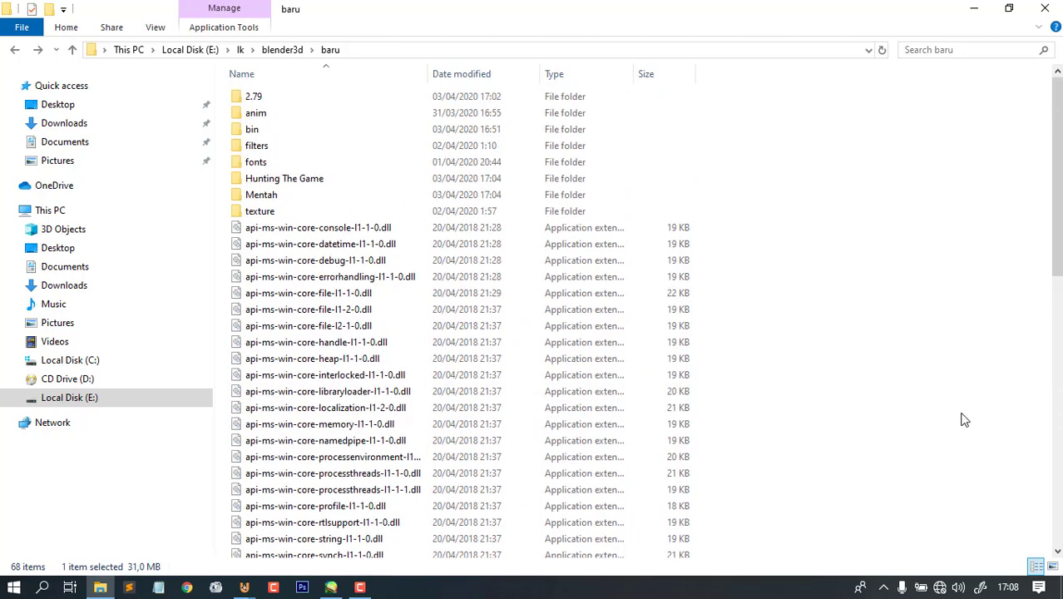
click(167, 533)
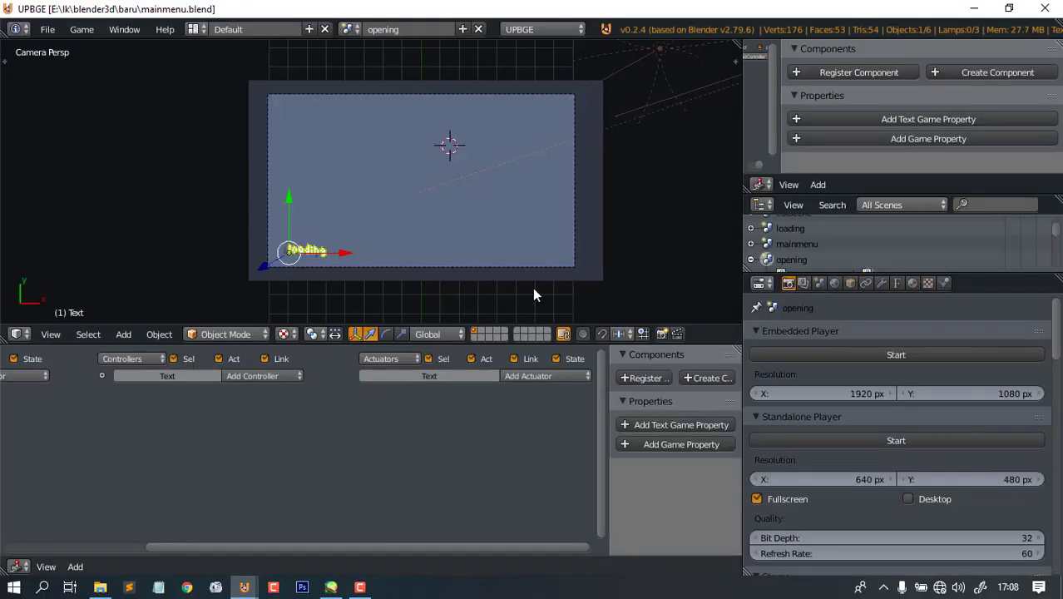